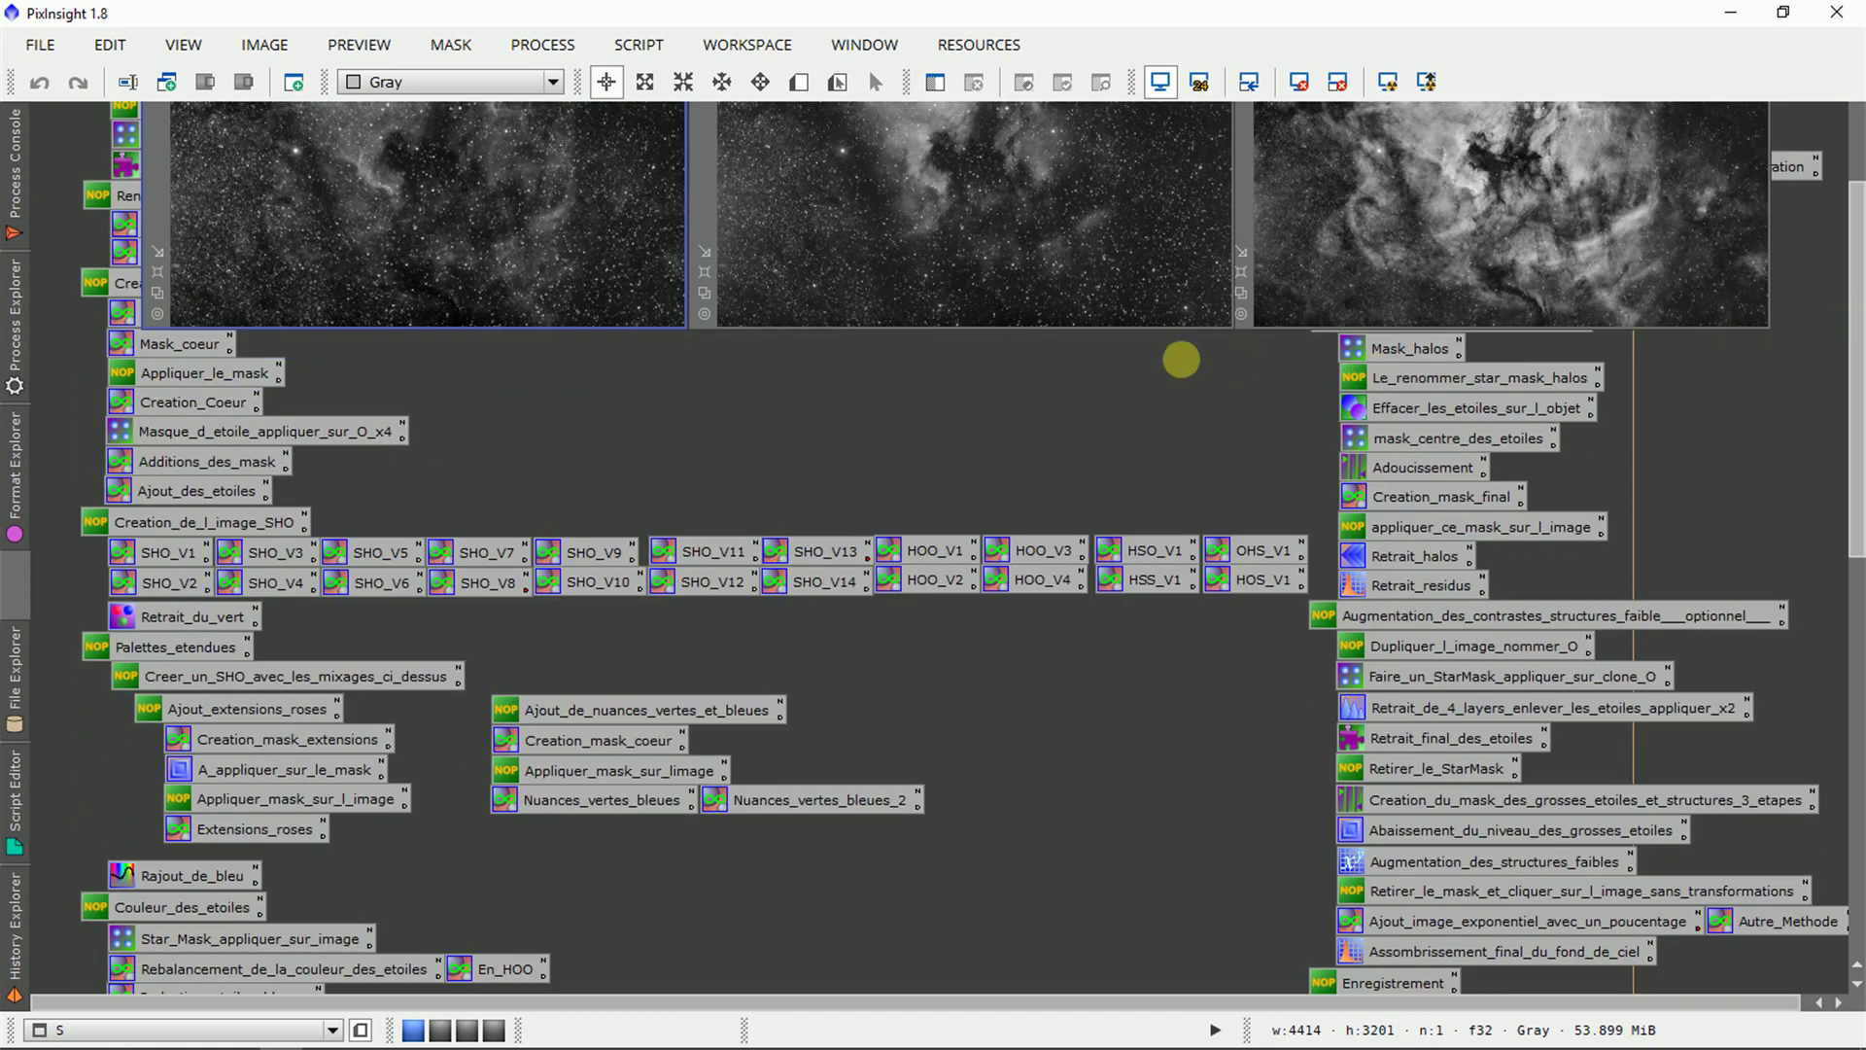
Collapse the S, O and H image windows to uncover the process icons behind them.
{"action": "left_click_drag", "start_coordinate": [1252, 494], "coordinate": [1160, 609]}
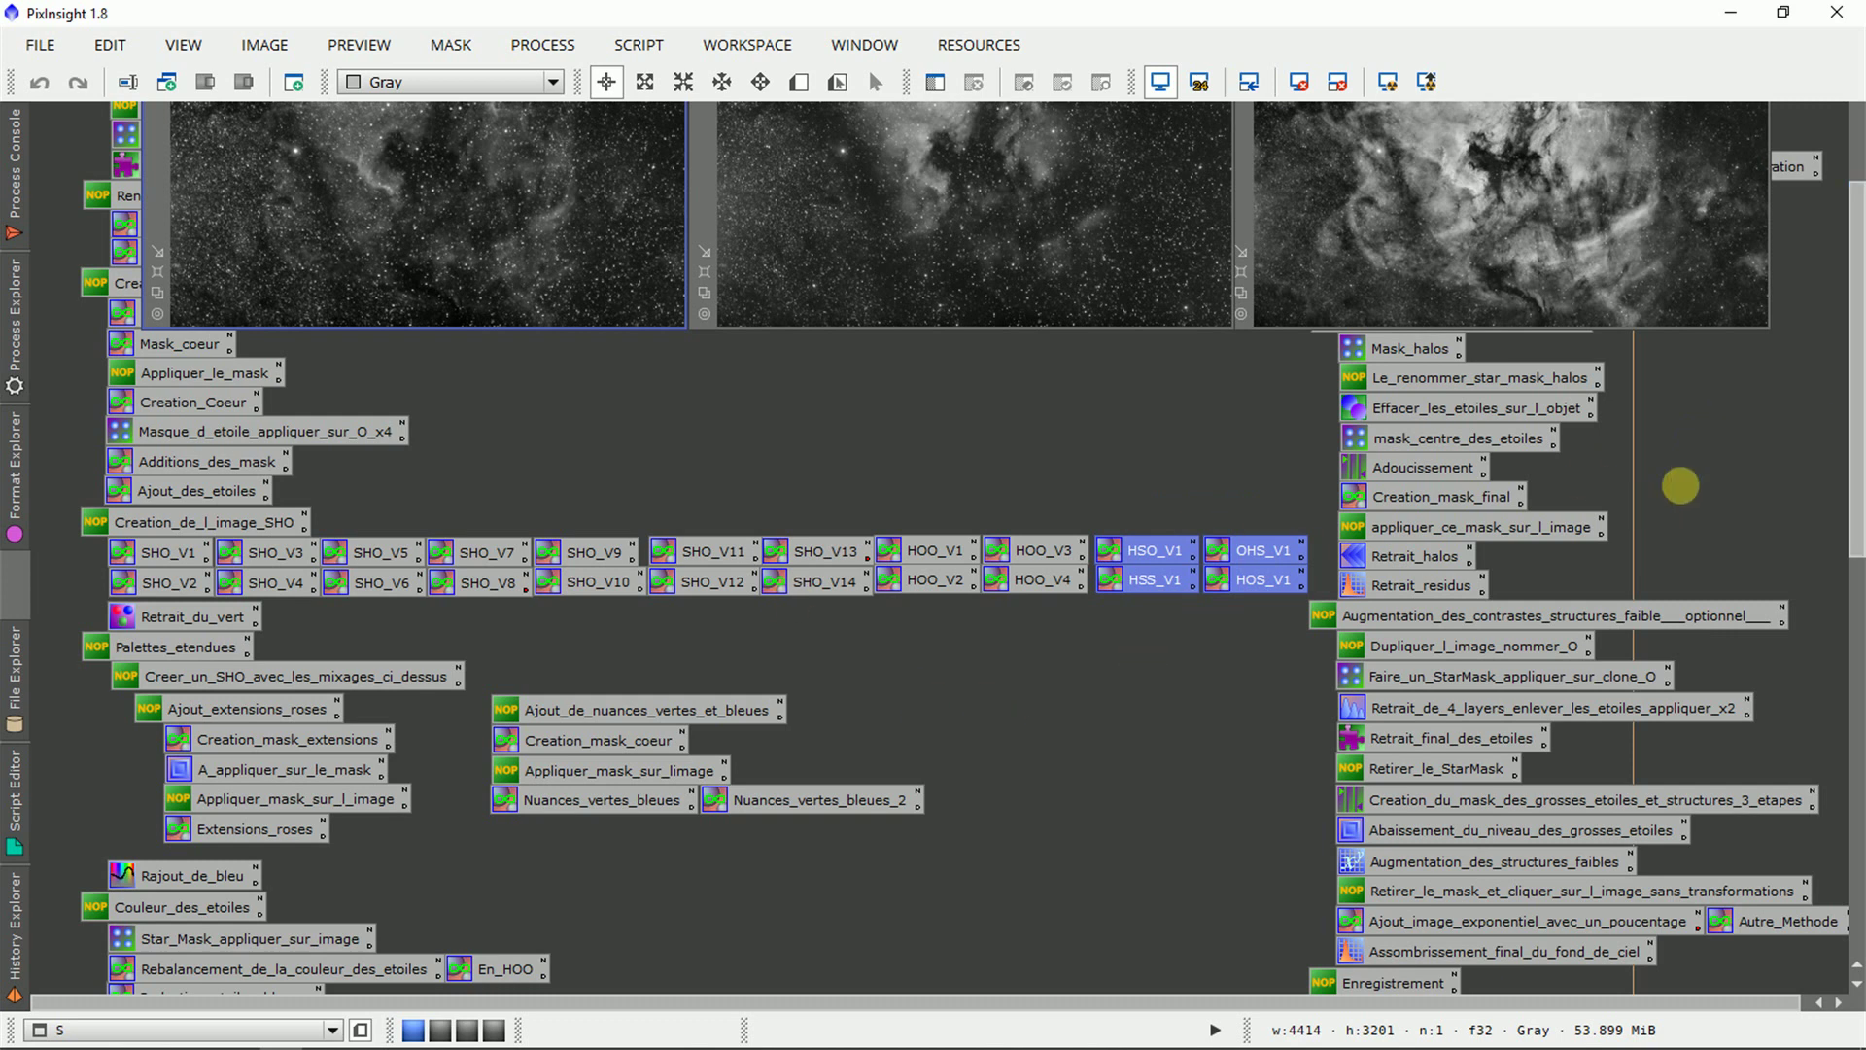
{"action": "scroll", "coordinate": [1851, 226], "scroll_direction": "up", "scroll_amount": 3}
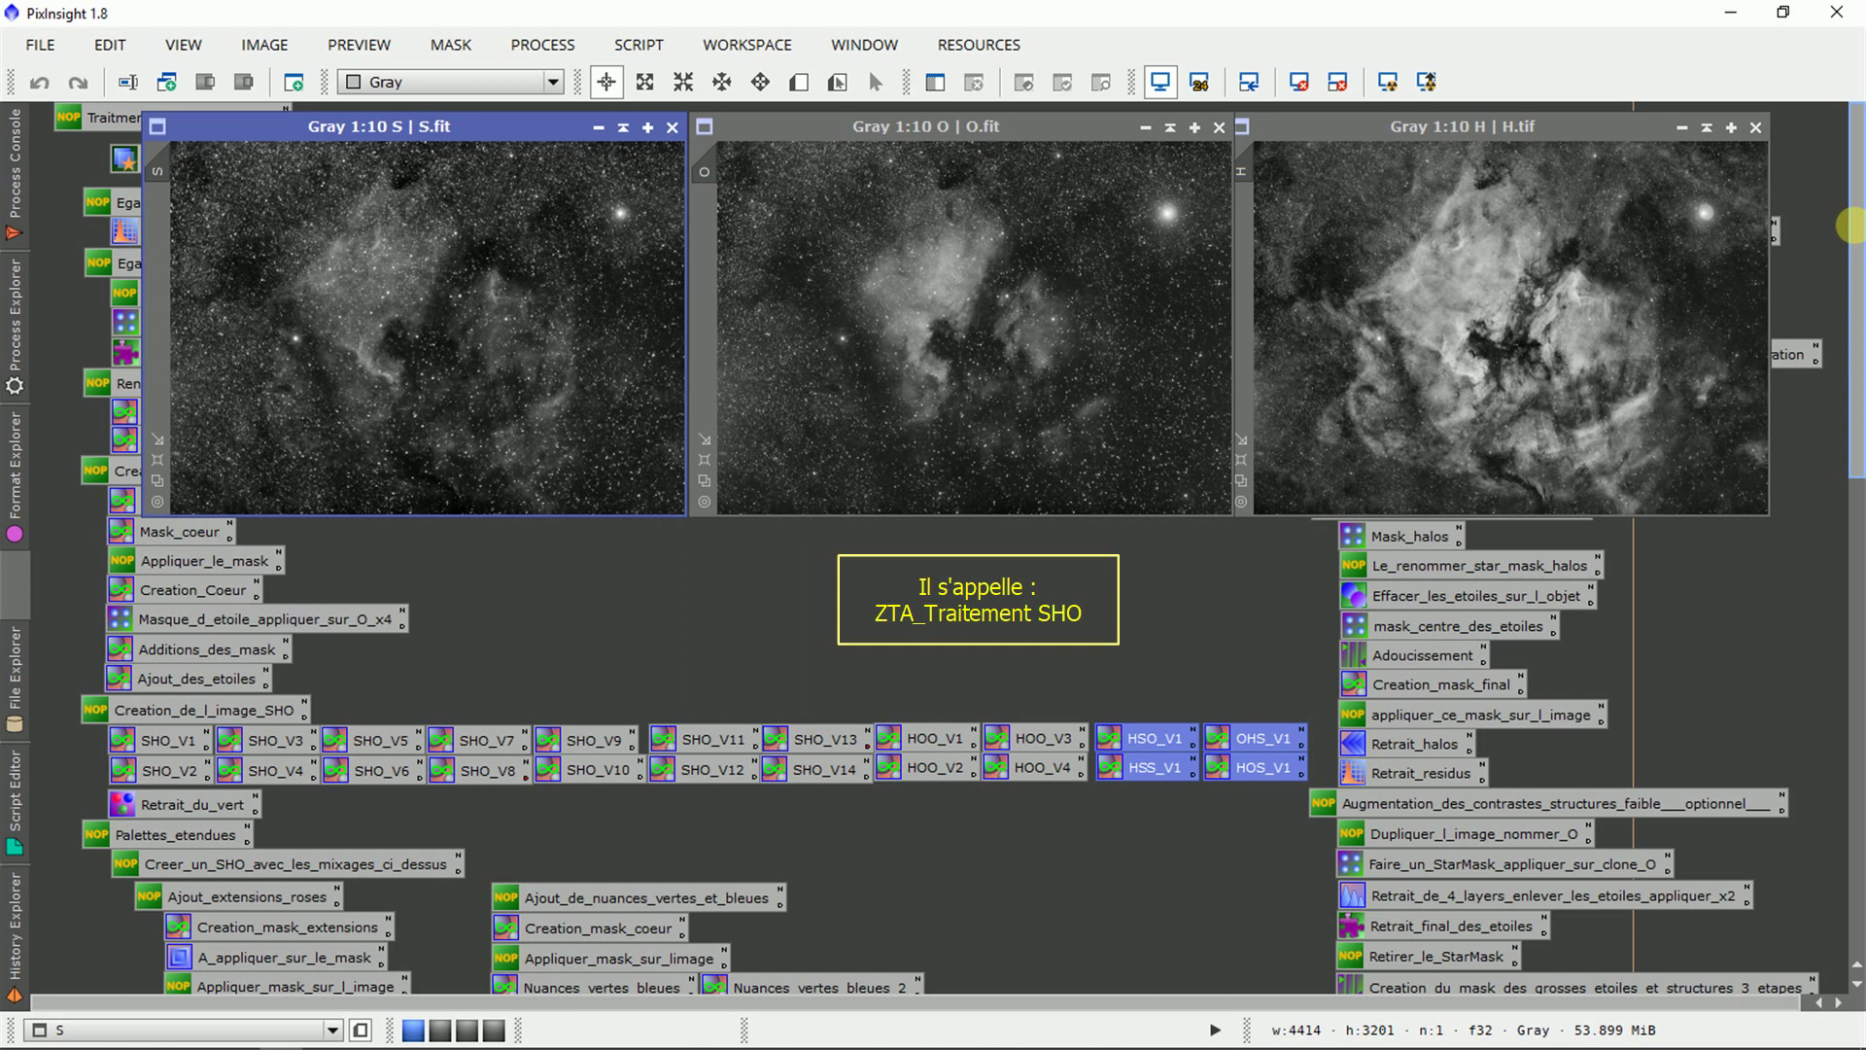
{"action": "left_click", "coordinate": [623, 128]}
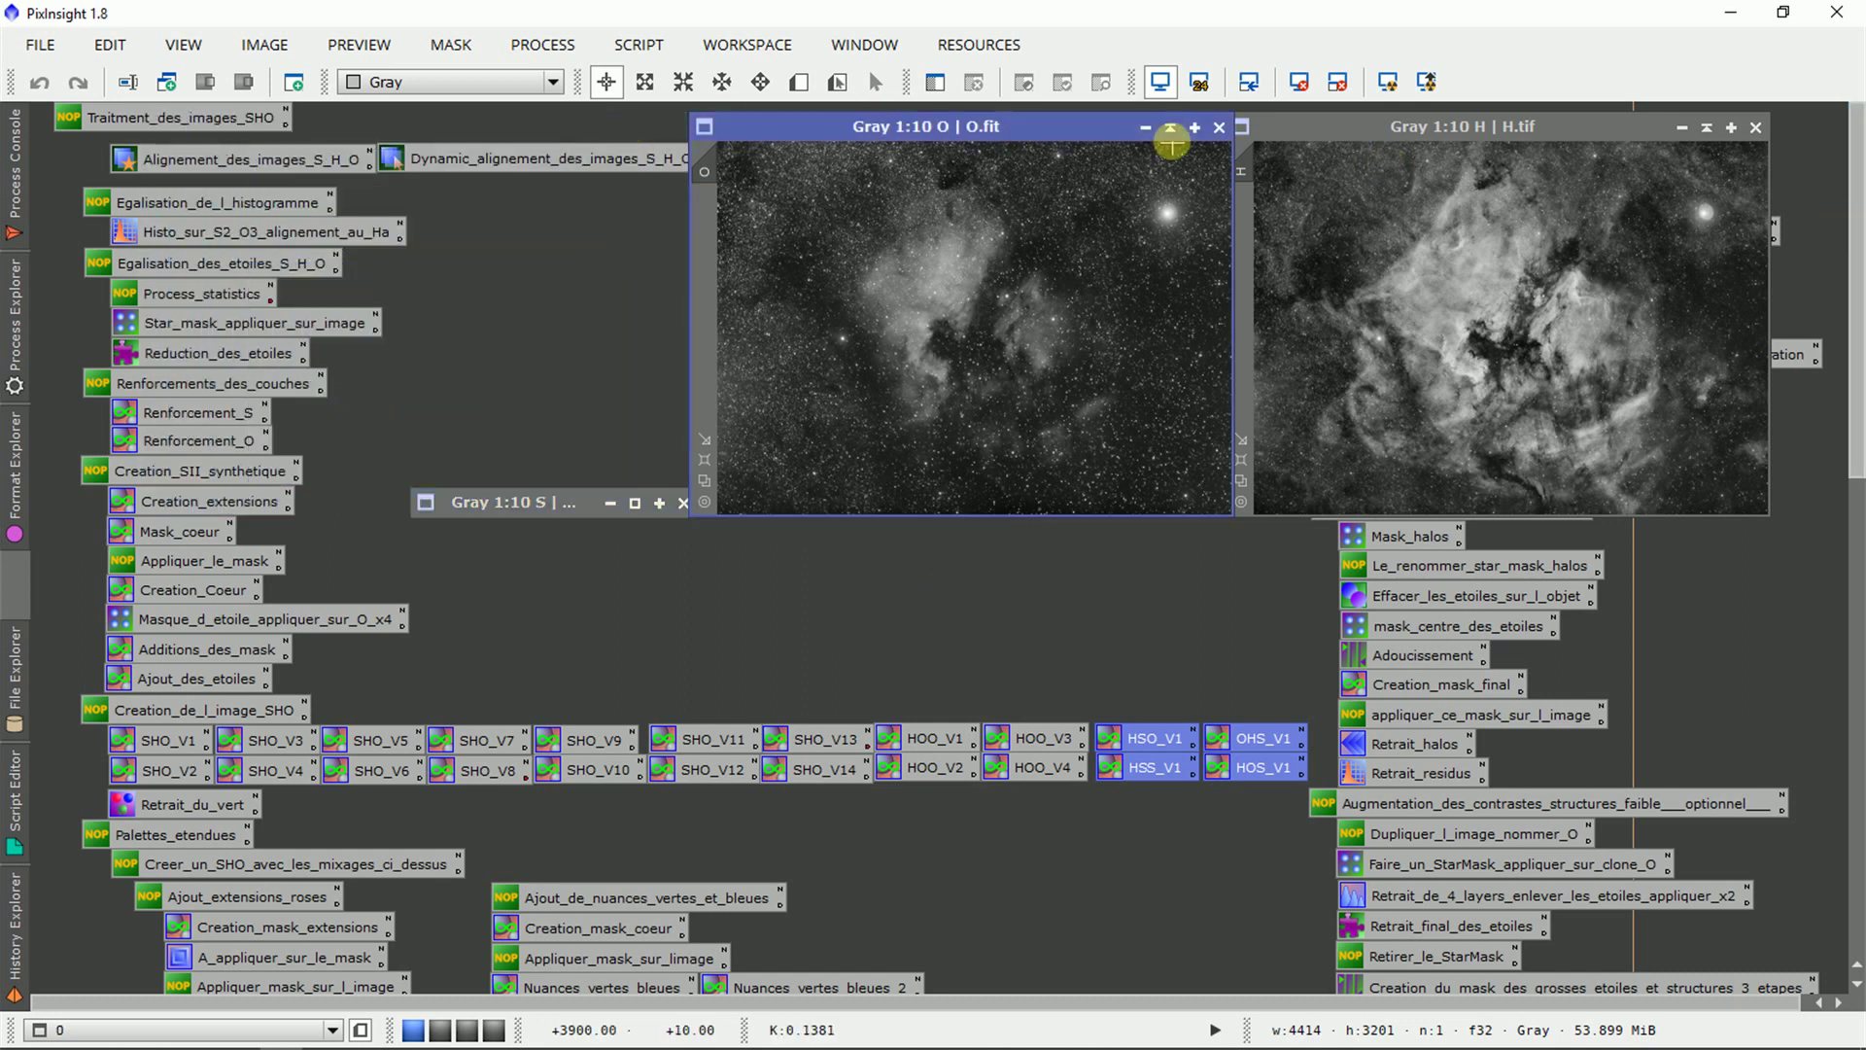
{"action": "left_click", "coordinate": [1170, 129]}
{"action": "left_click", "coordinate": [1681, 127]}
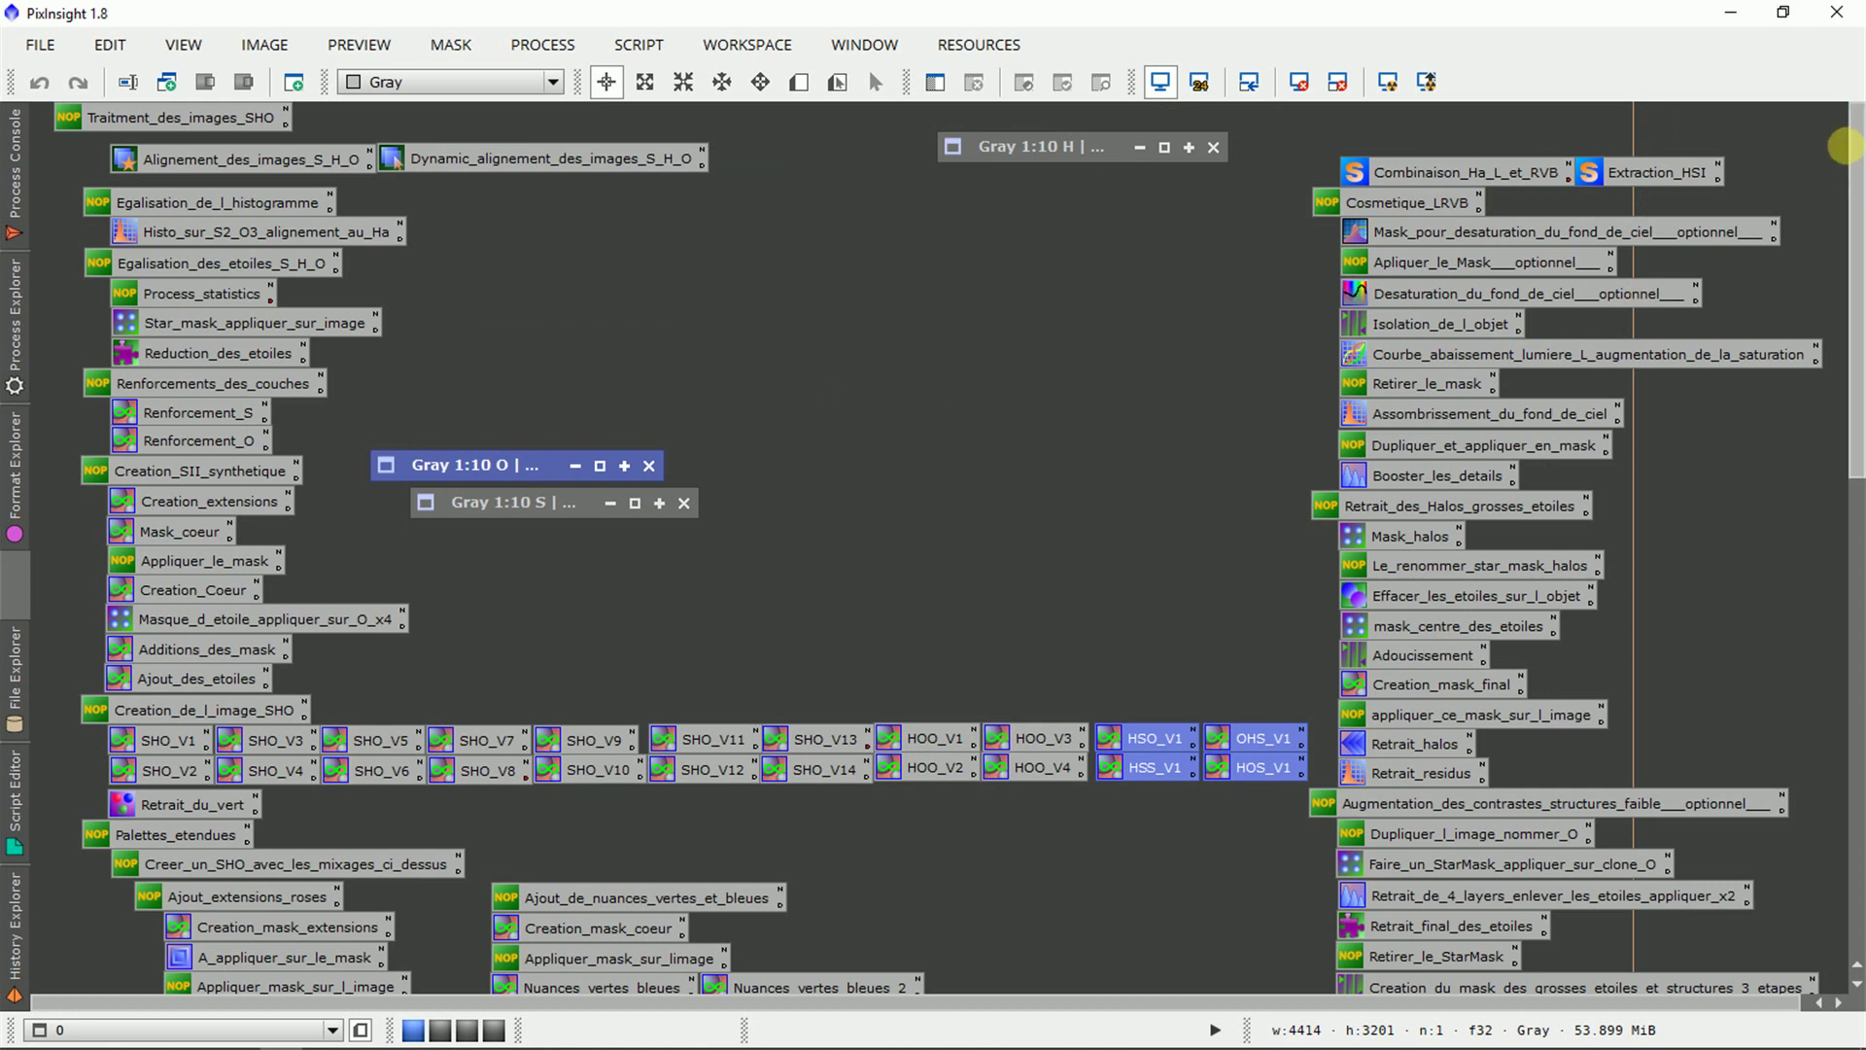
Examine the process icon groups for channel preparation, extended palettes, star colours and magenta removal in the SHO workflow.
{"action": "right_click", "coordinate": [1856, 223]}
{"action": "left_click_drag", "start_coordinate": [1854, 156], "coordinate": [1852, 342]}
{"action": "left_click_drag", "start_coordinate": [58, 276], "coordinate": [248, 410]}
{"action": "left_click", "coordinate": [92, 490]}
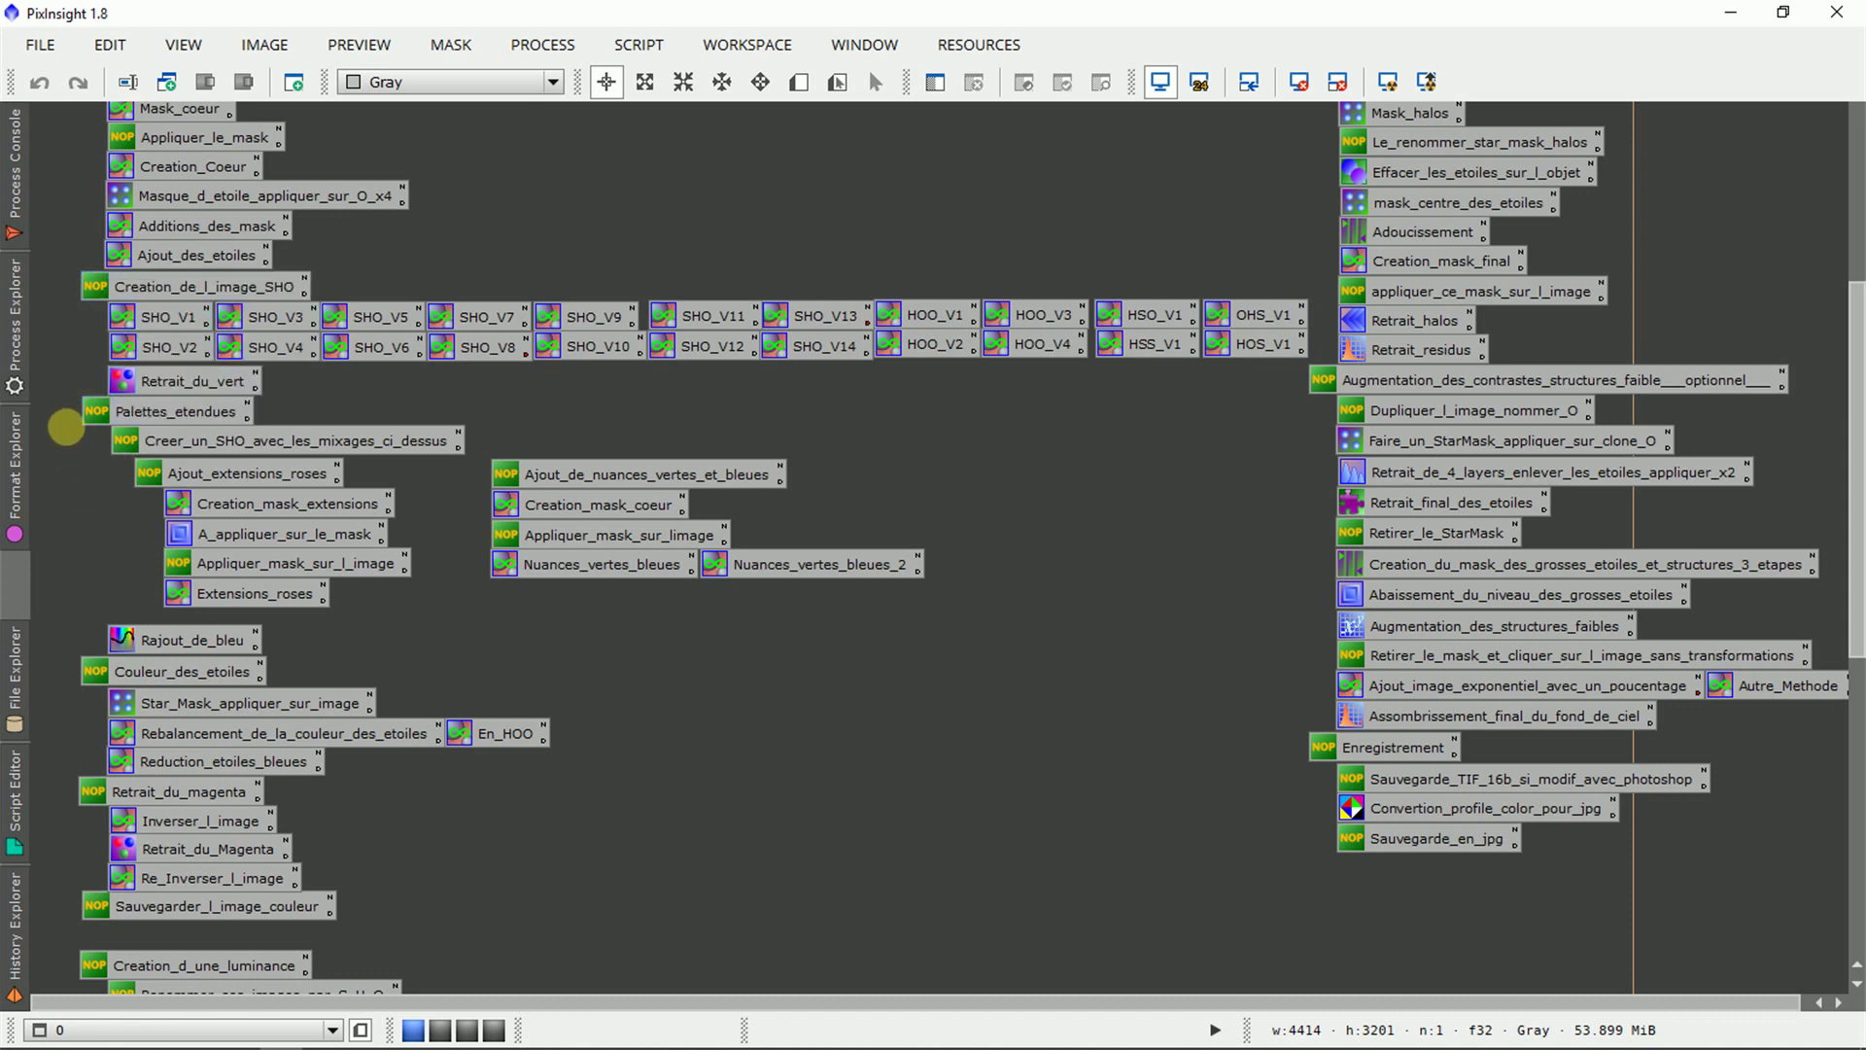
{"action": "left_click_drag", "start_coordinate": [65, 425], "coordinate": [921, 615]}
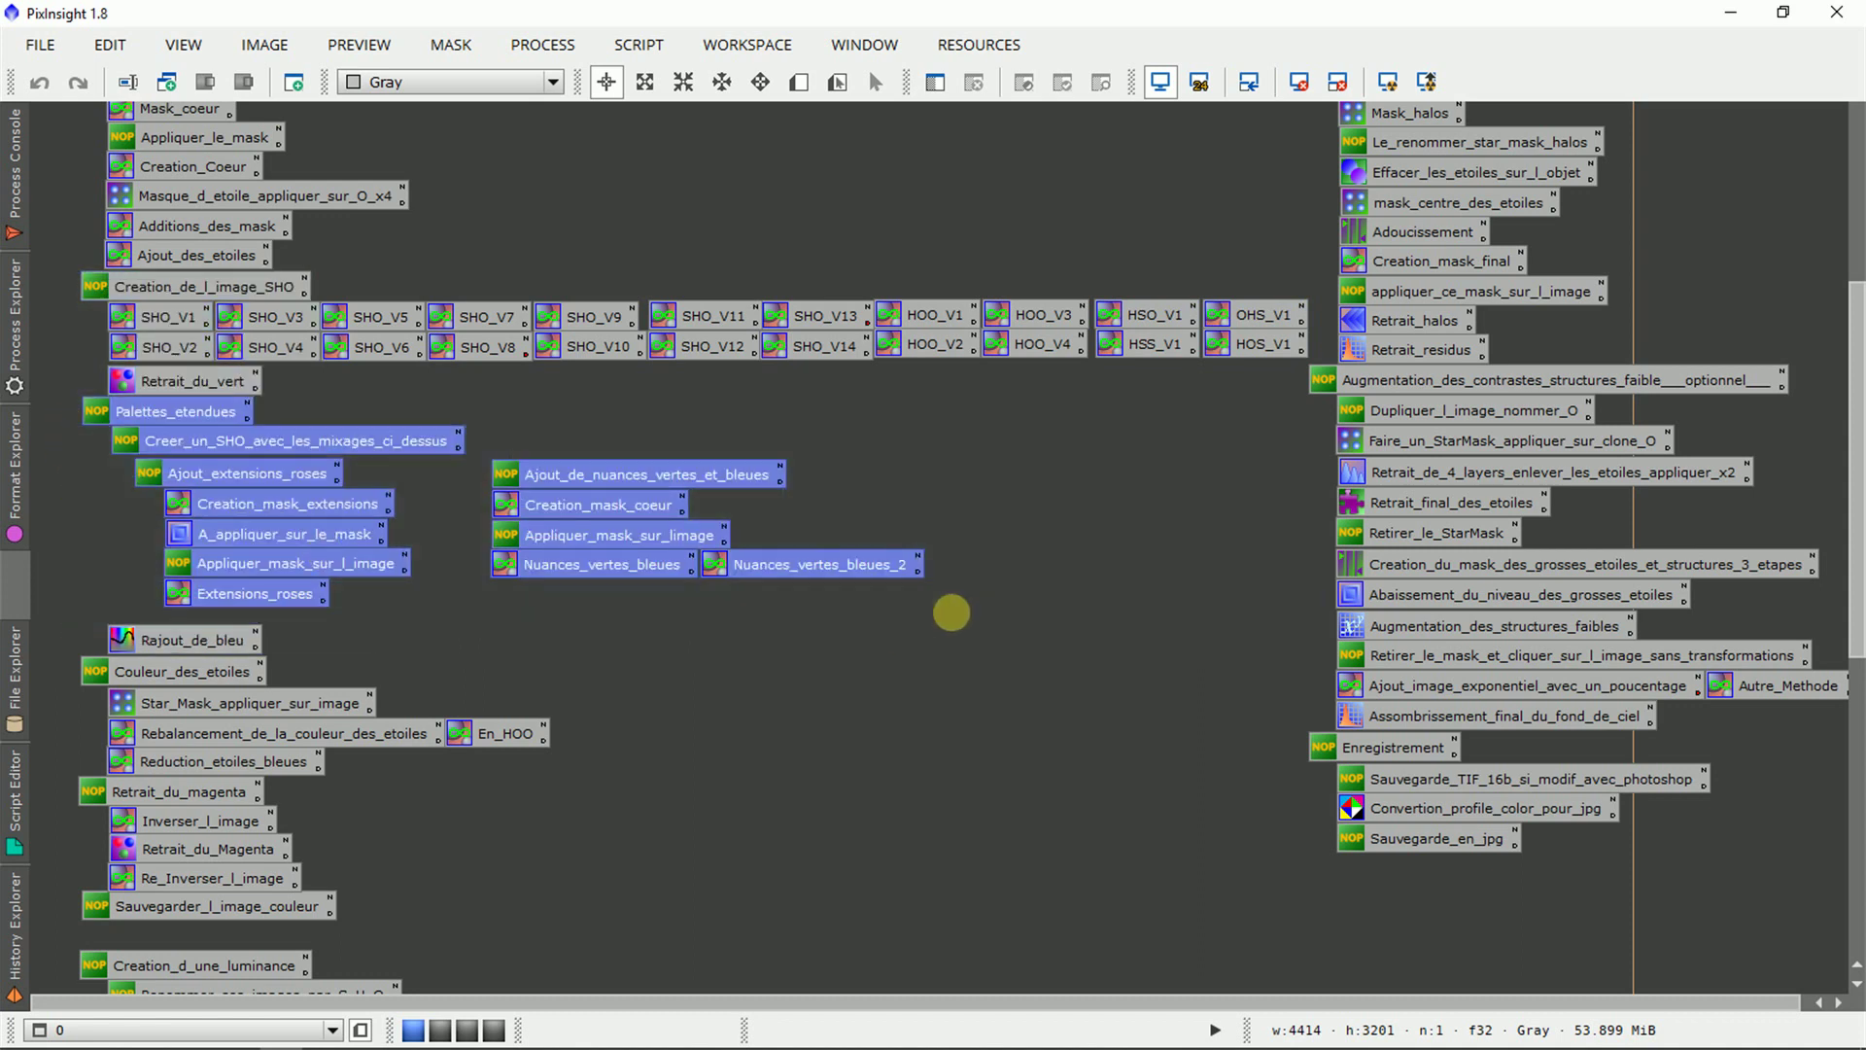
{"action": "left_click", "coordinate": [93, 595]}
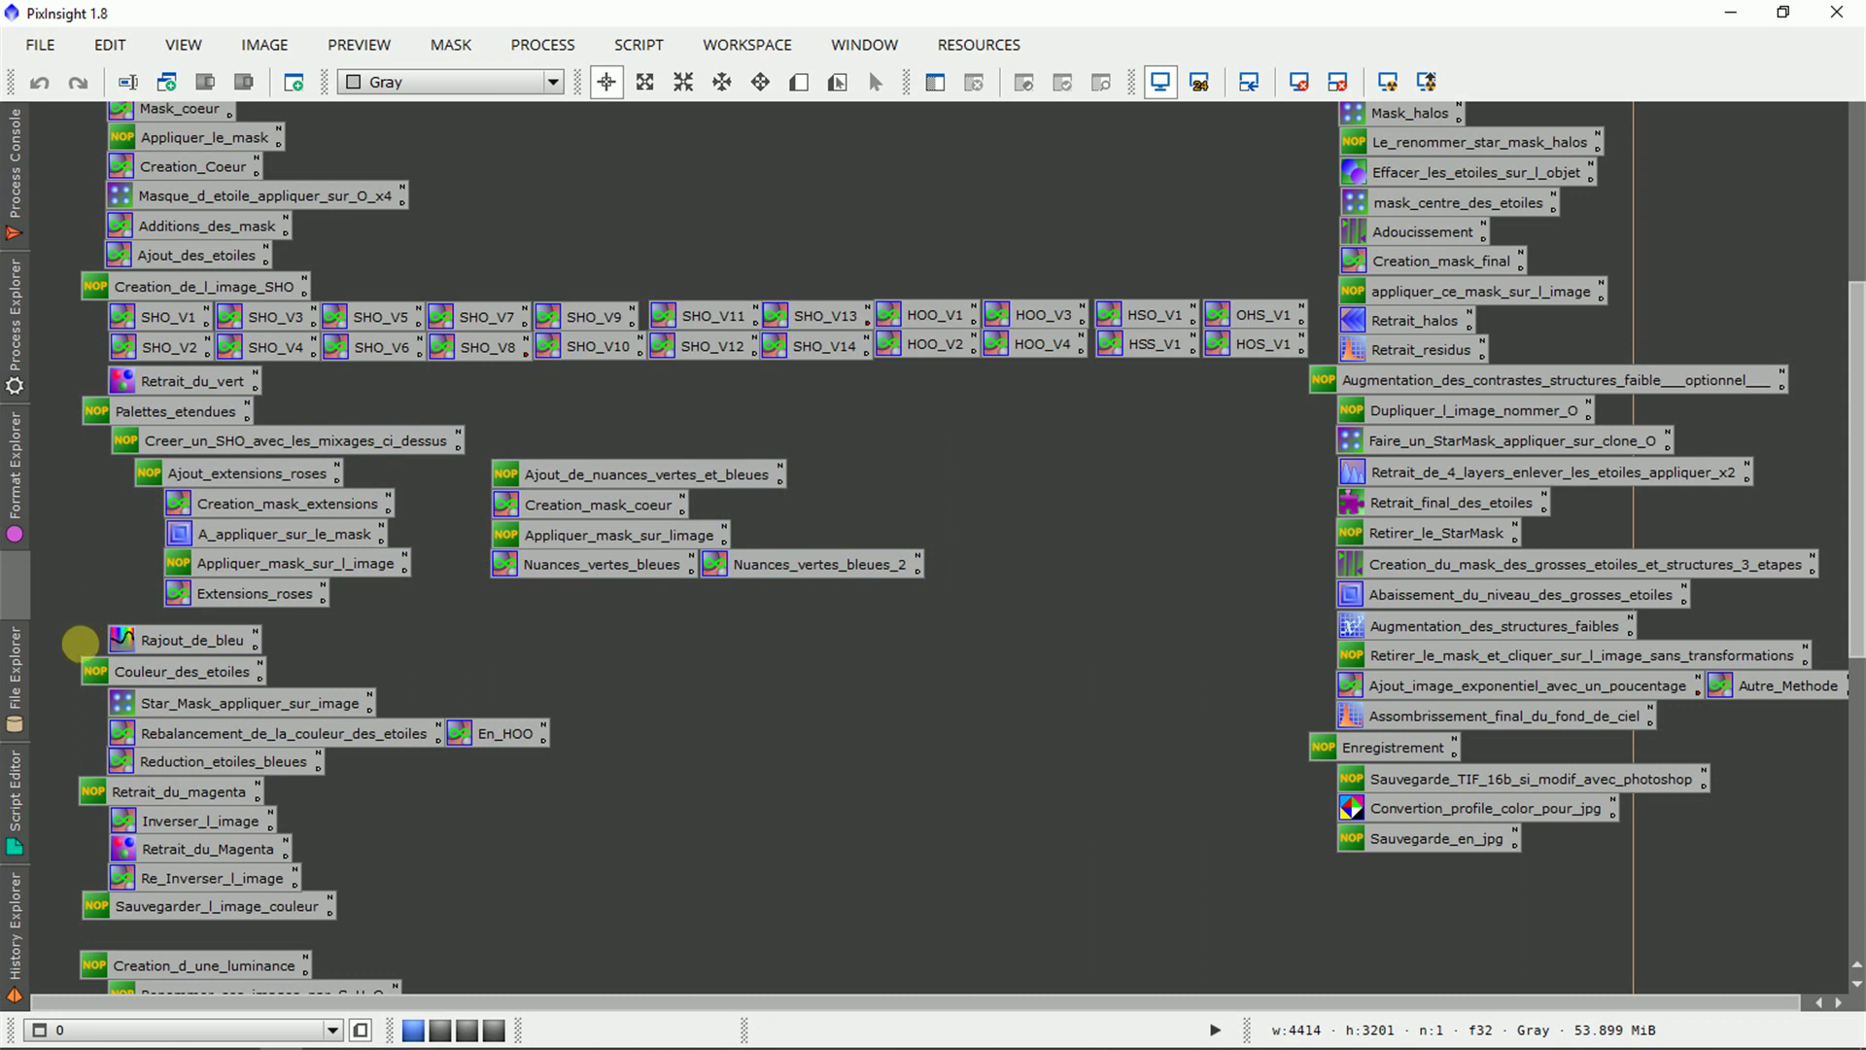
{"action": "left_click_drag", "start_coordinate": [70, 668], "coordinate": [463, 904]}
{"action": "left_click", "coordinate": [408, 895]}
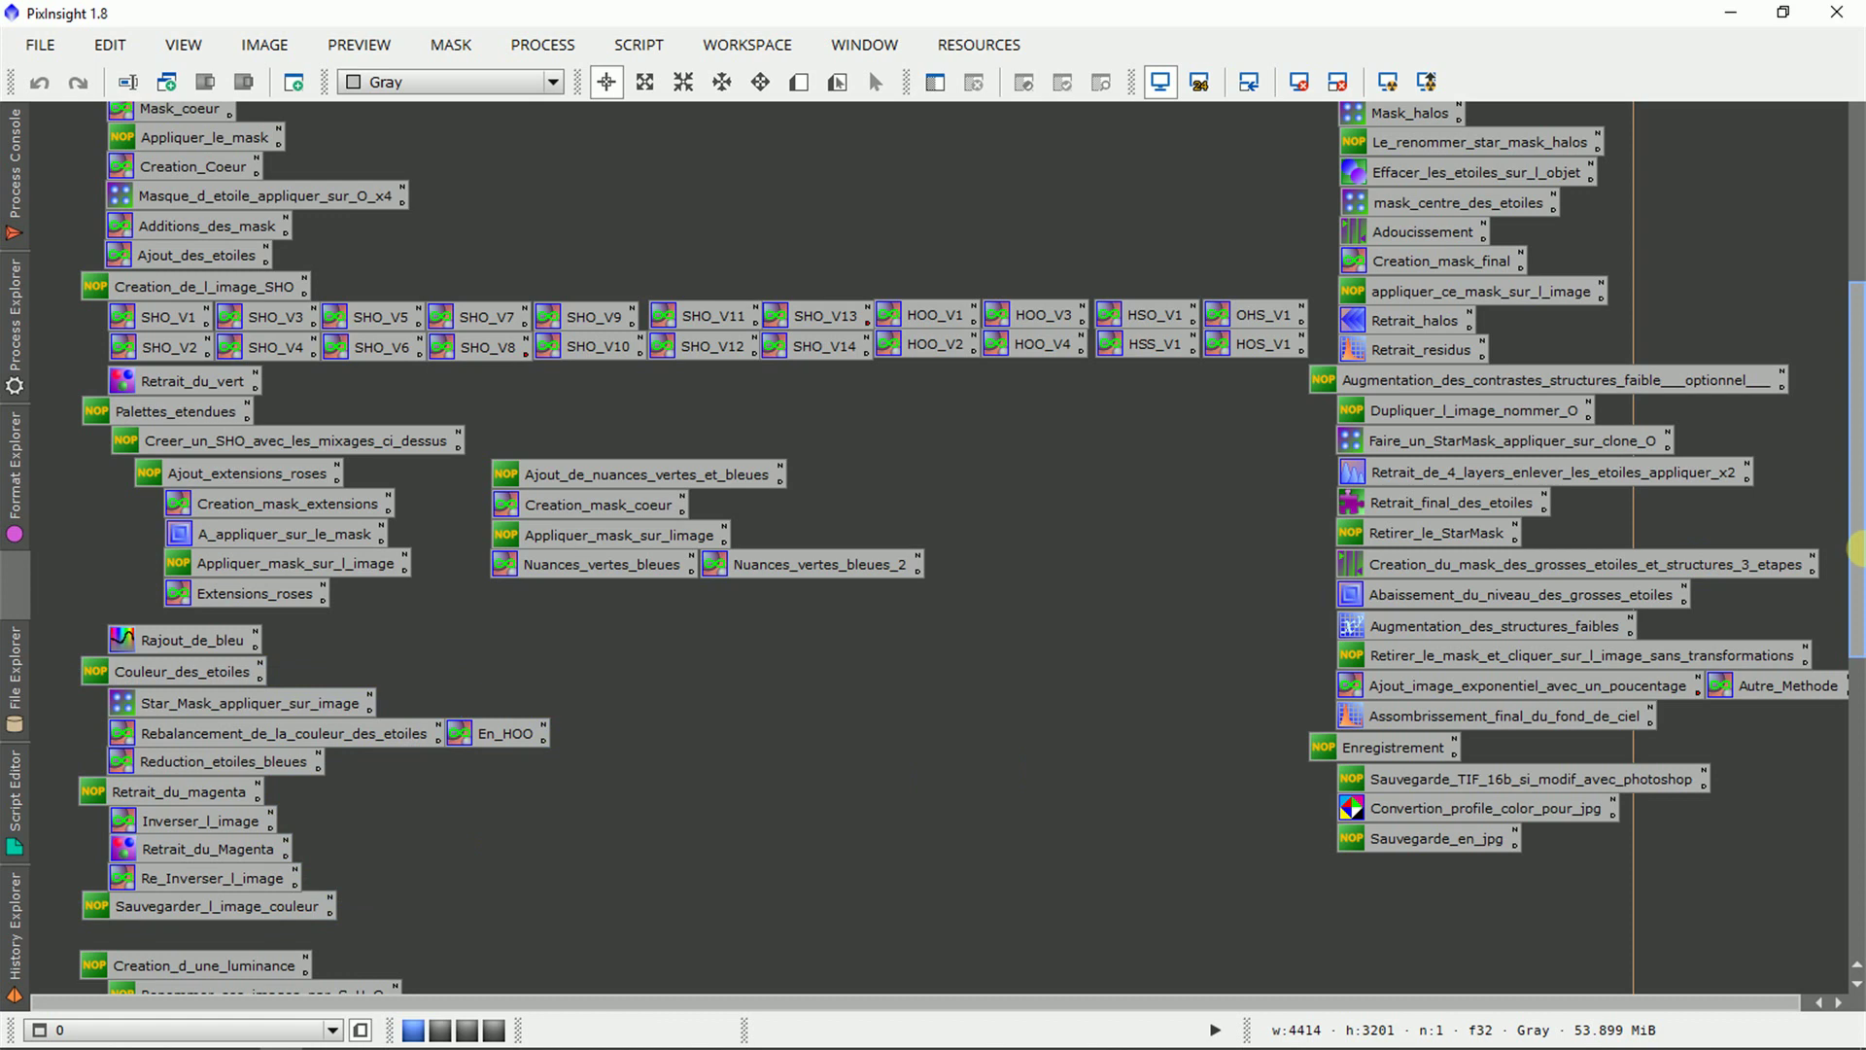
{"action": "left_click_drag", "start_coordinate": [1856, 544], "coordinate": [1850, 331]}
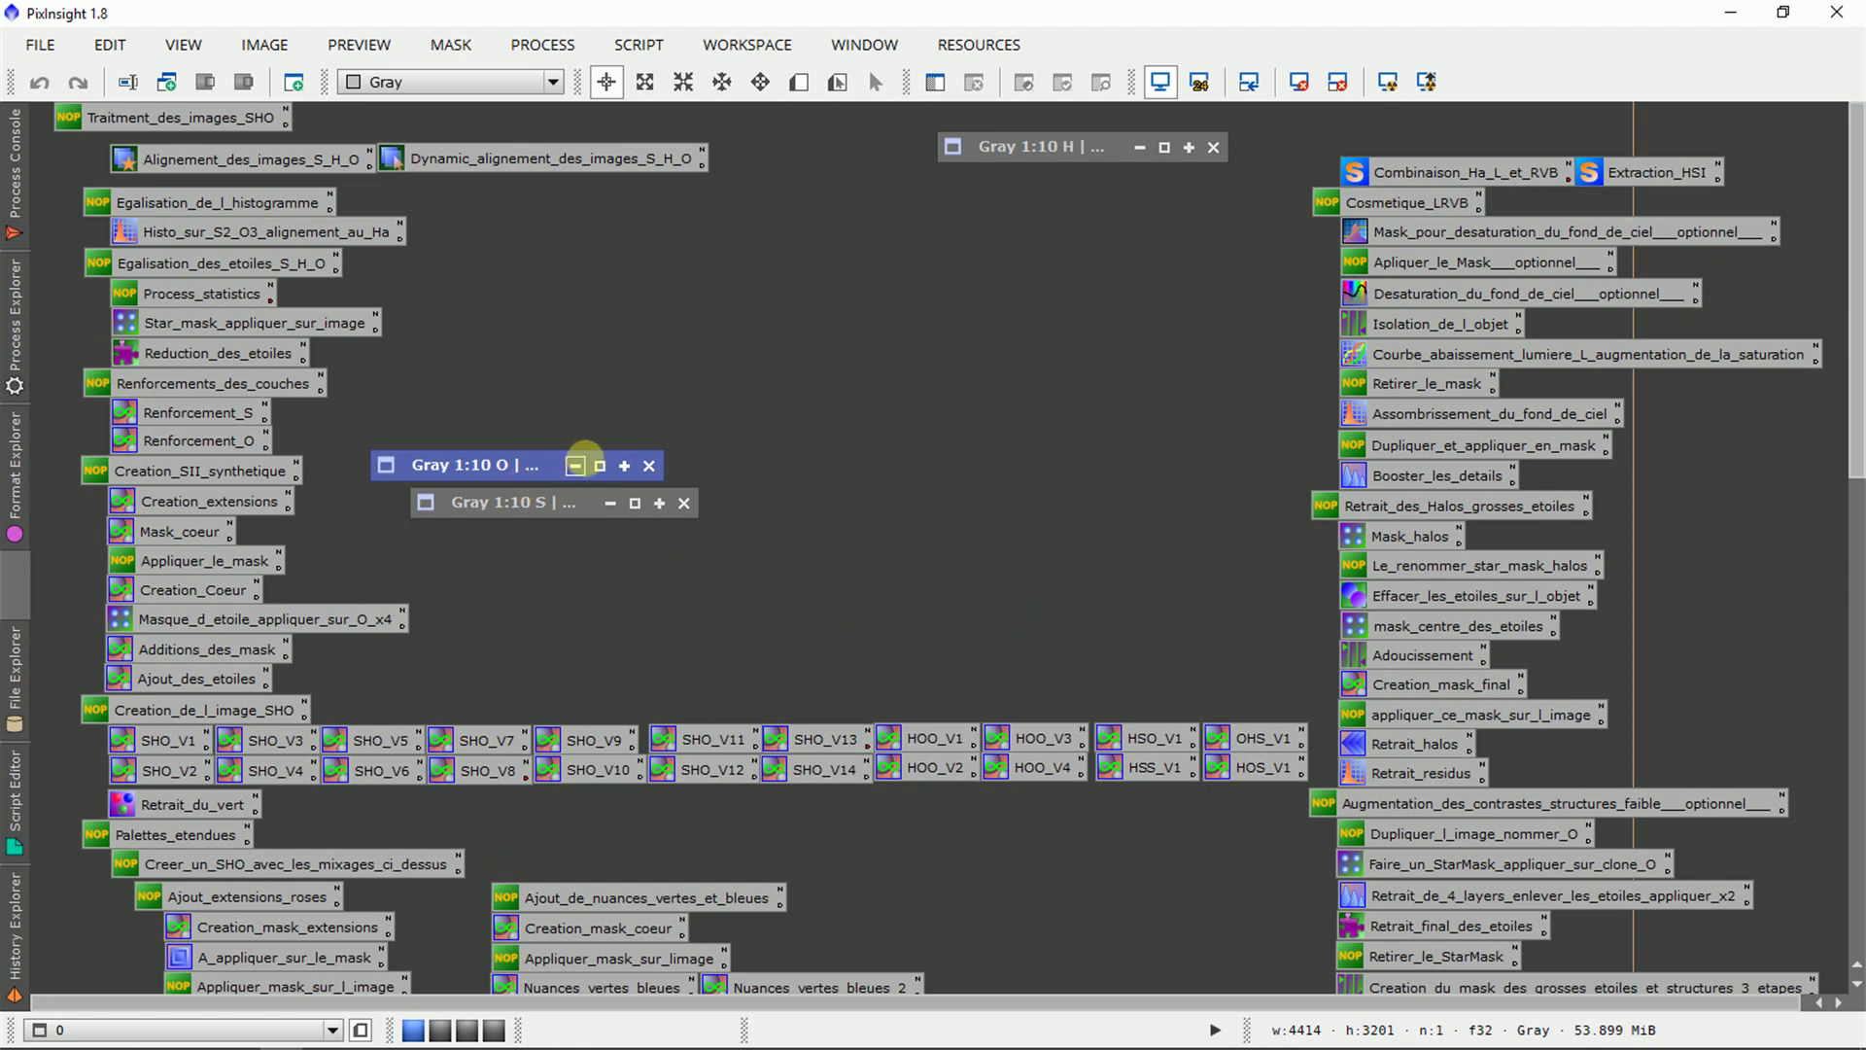
{"action": "left_click_drag", "start_coordinate": [312, 661], "coordinate": [140, 230]}
{"action": "left_click", "coordinate": [471, 338]}
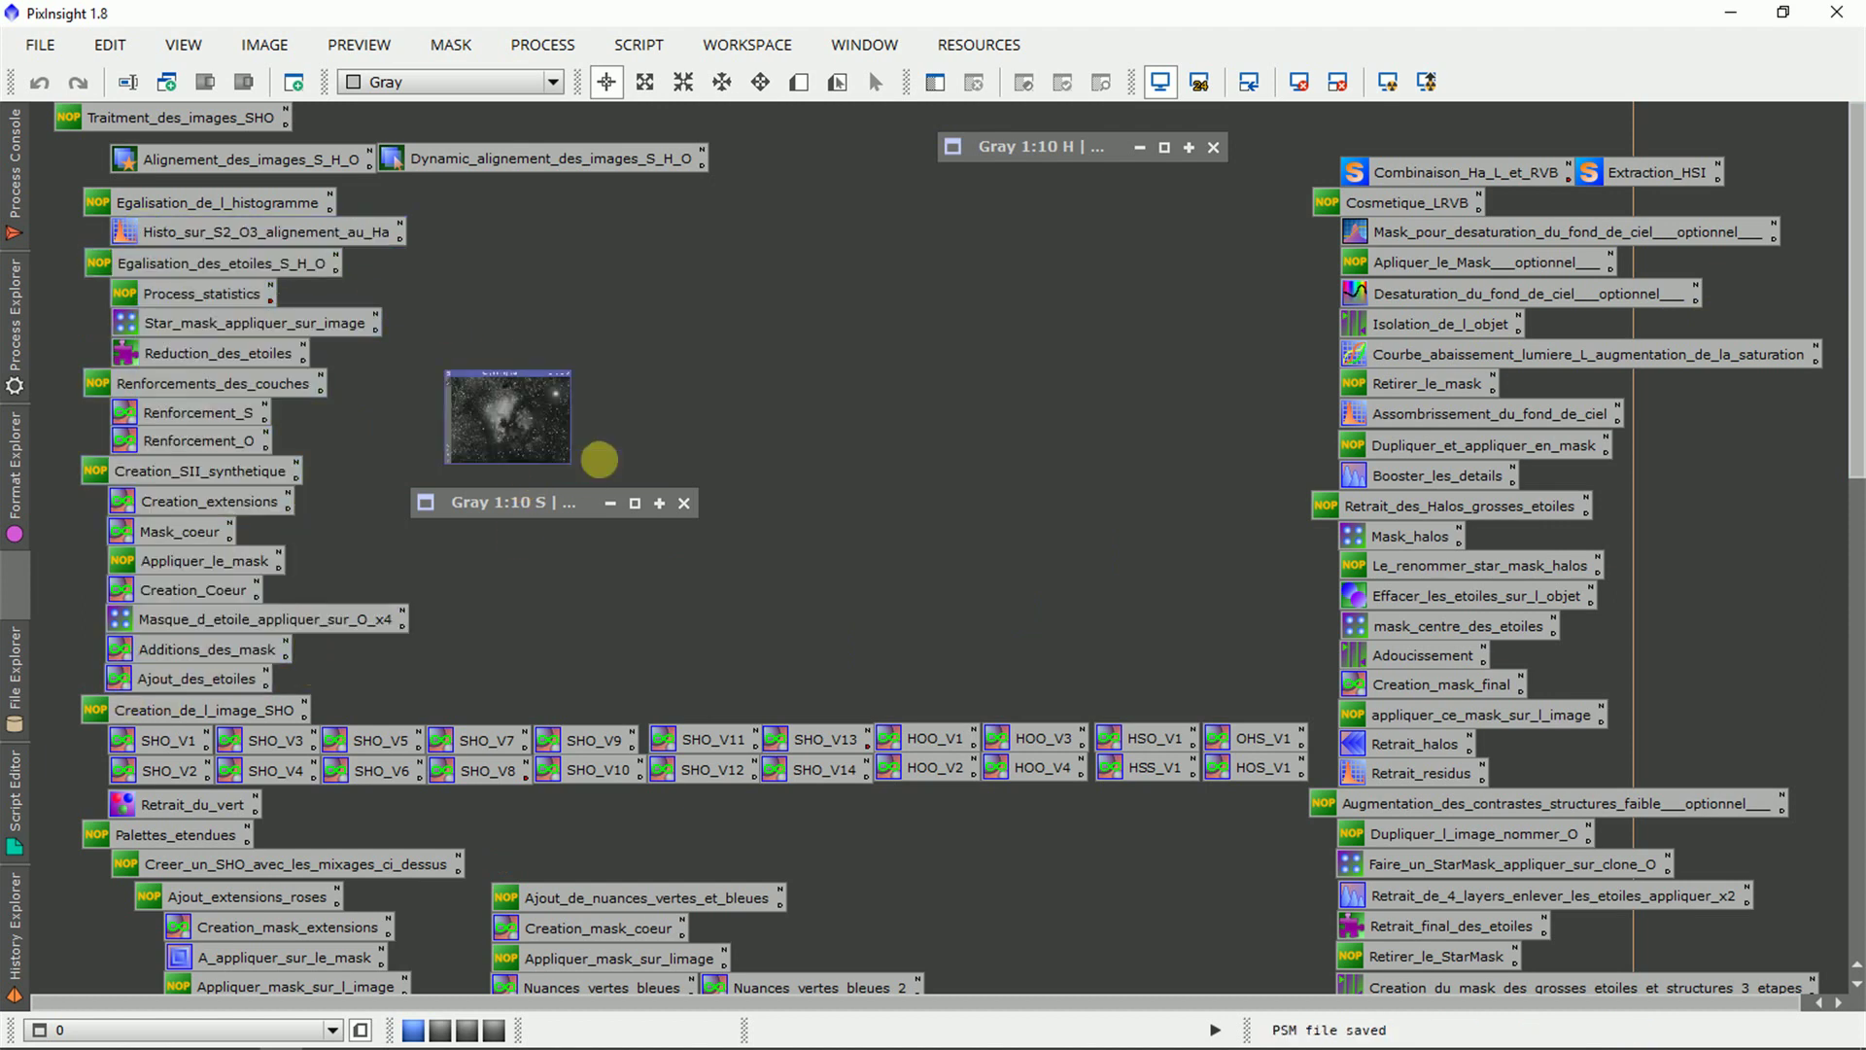
Restore the collapsed S, O and H image windows to full size.
{"action": "left_click", "coordinate": [599, 465]}
{"action": "left_click", "coordinate": [634, 502]}
{"action": "left_click", "coordinate": [1170, 127]}
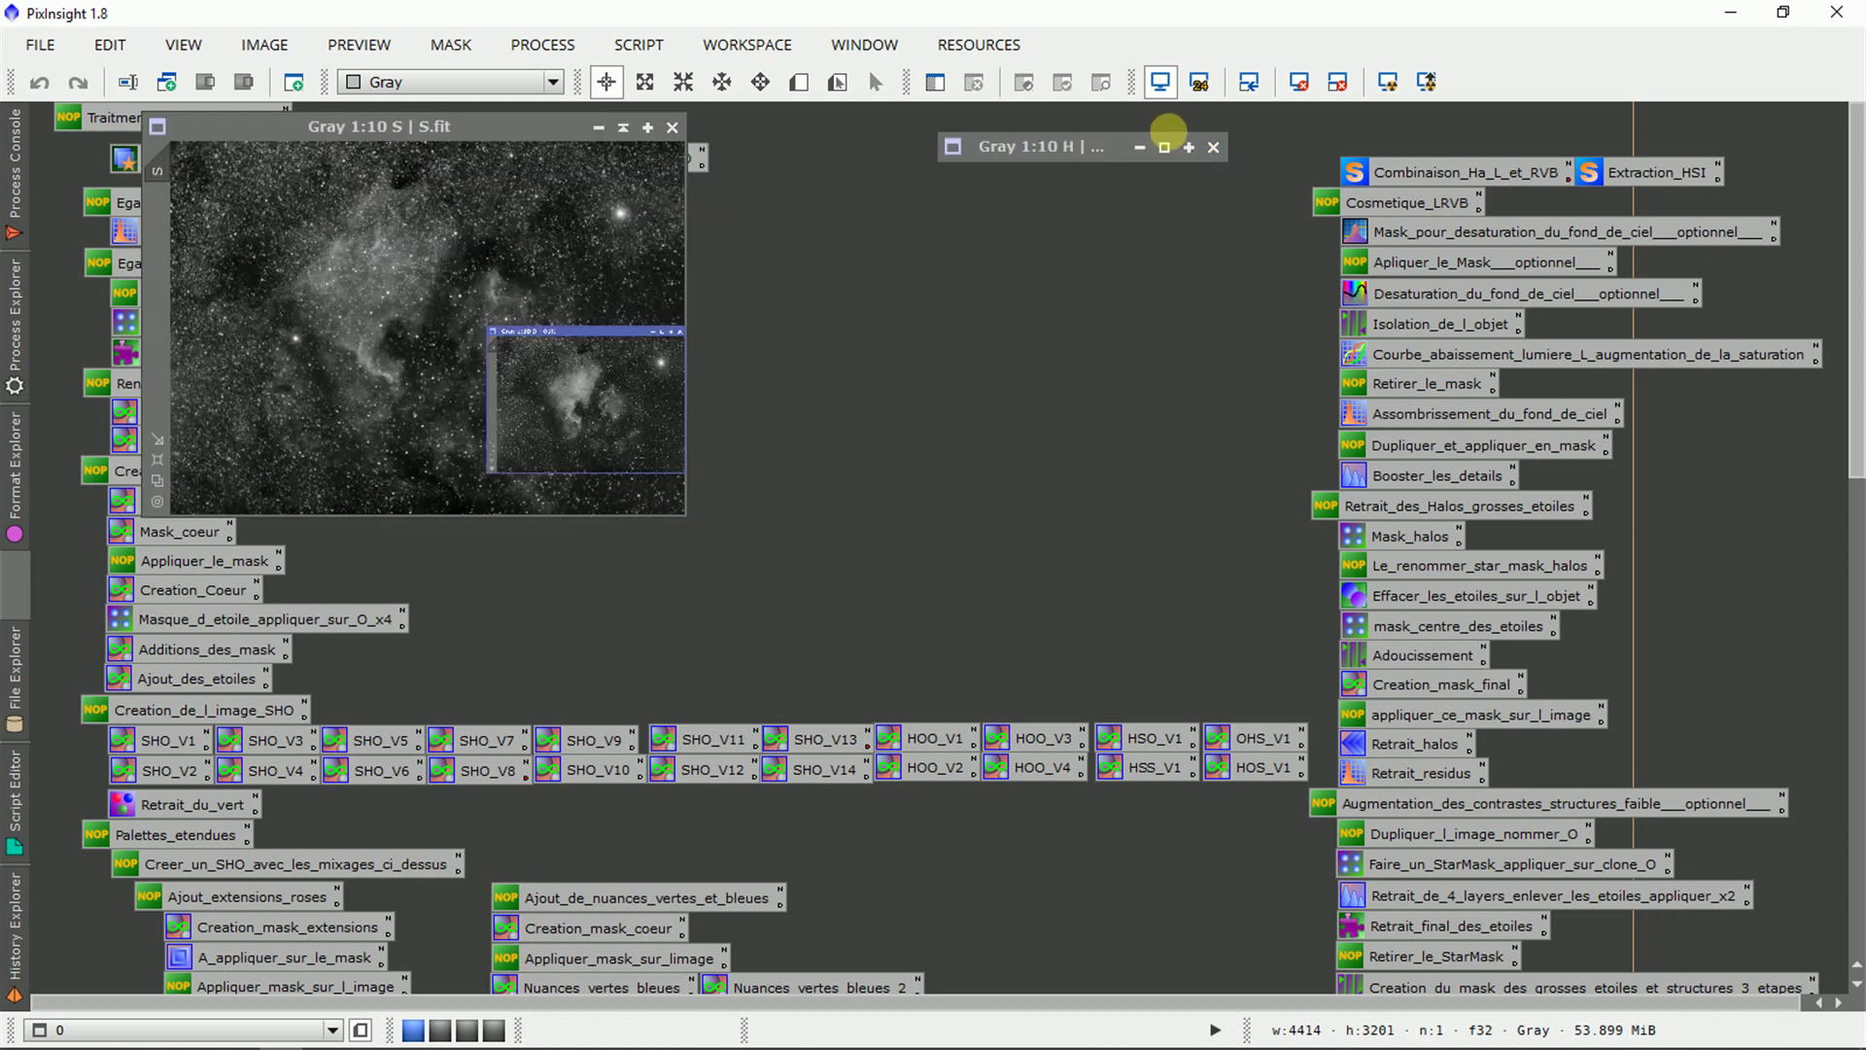
{"action": "left_click", "coordinate": [1165, 147]}
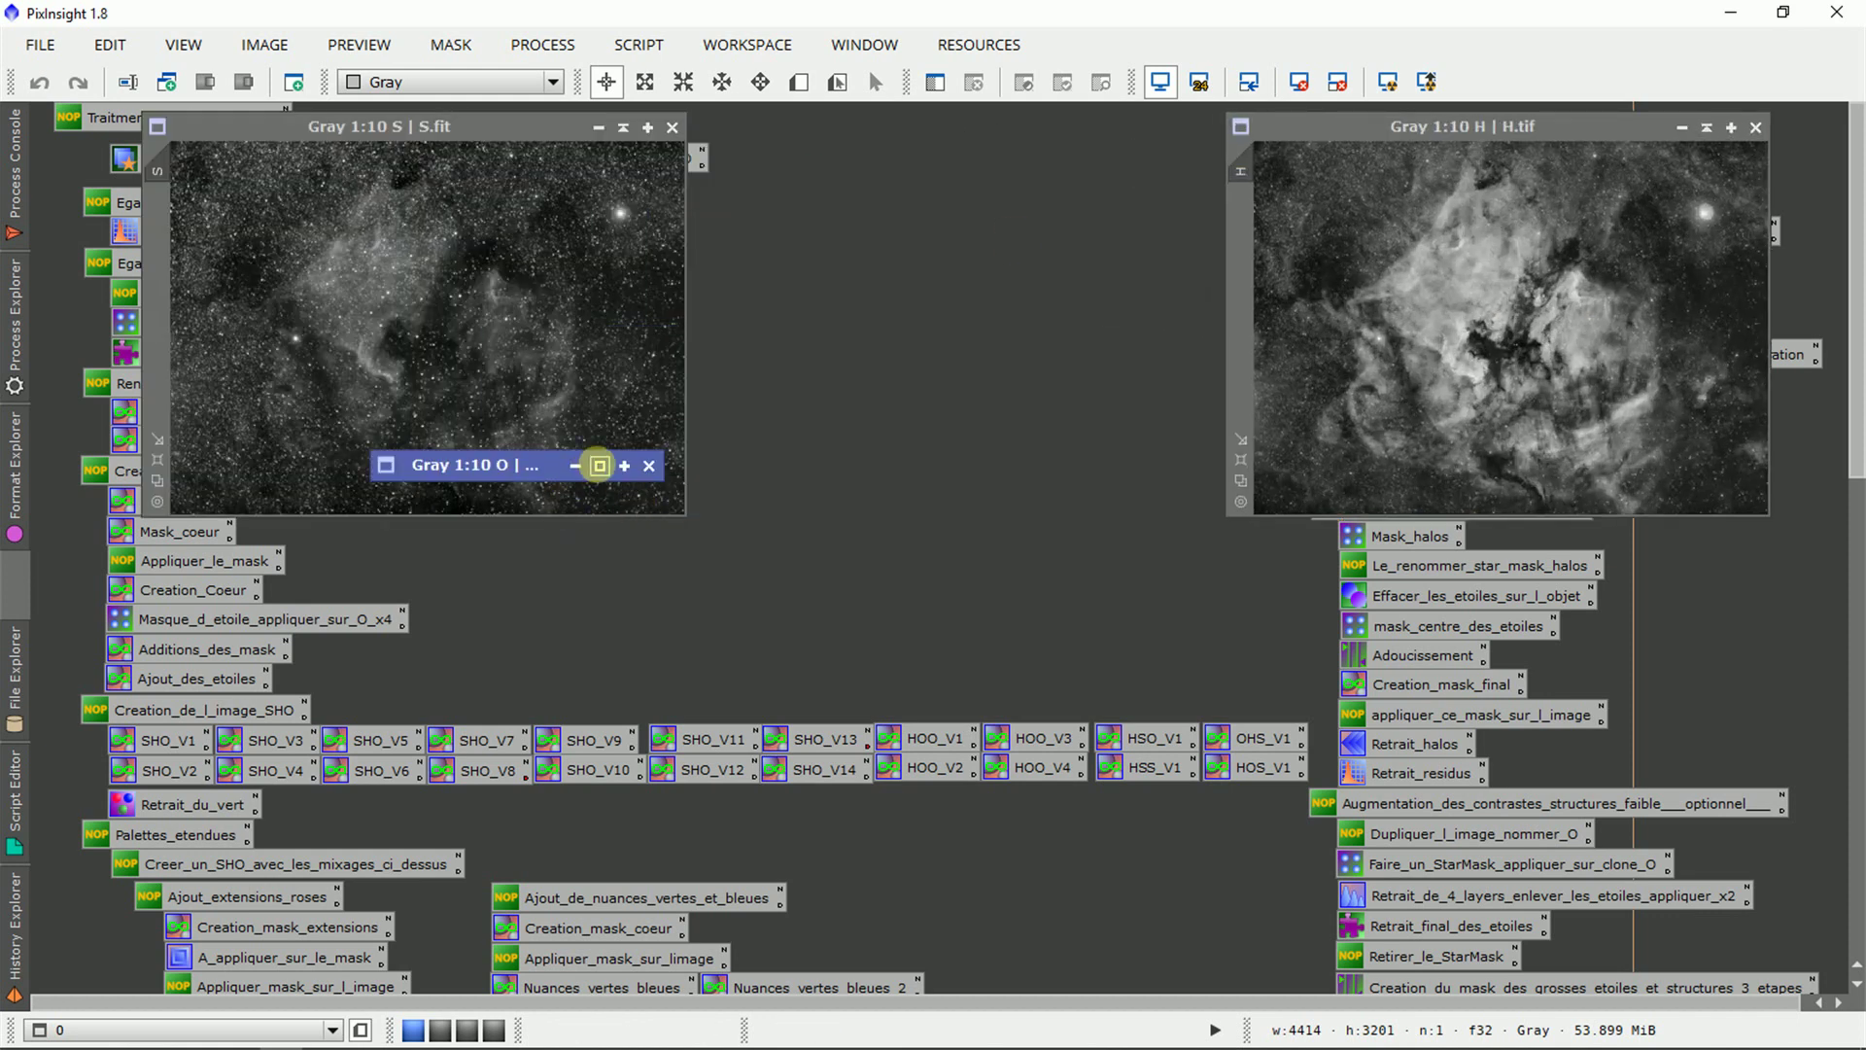
{"action": "left_click", "coordinate": [599, 466]}
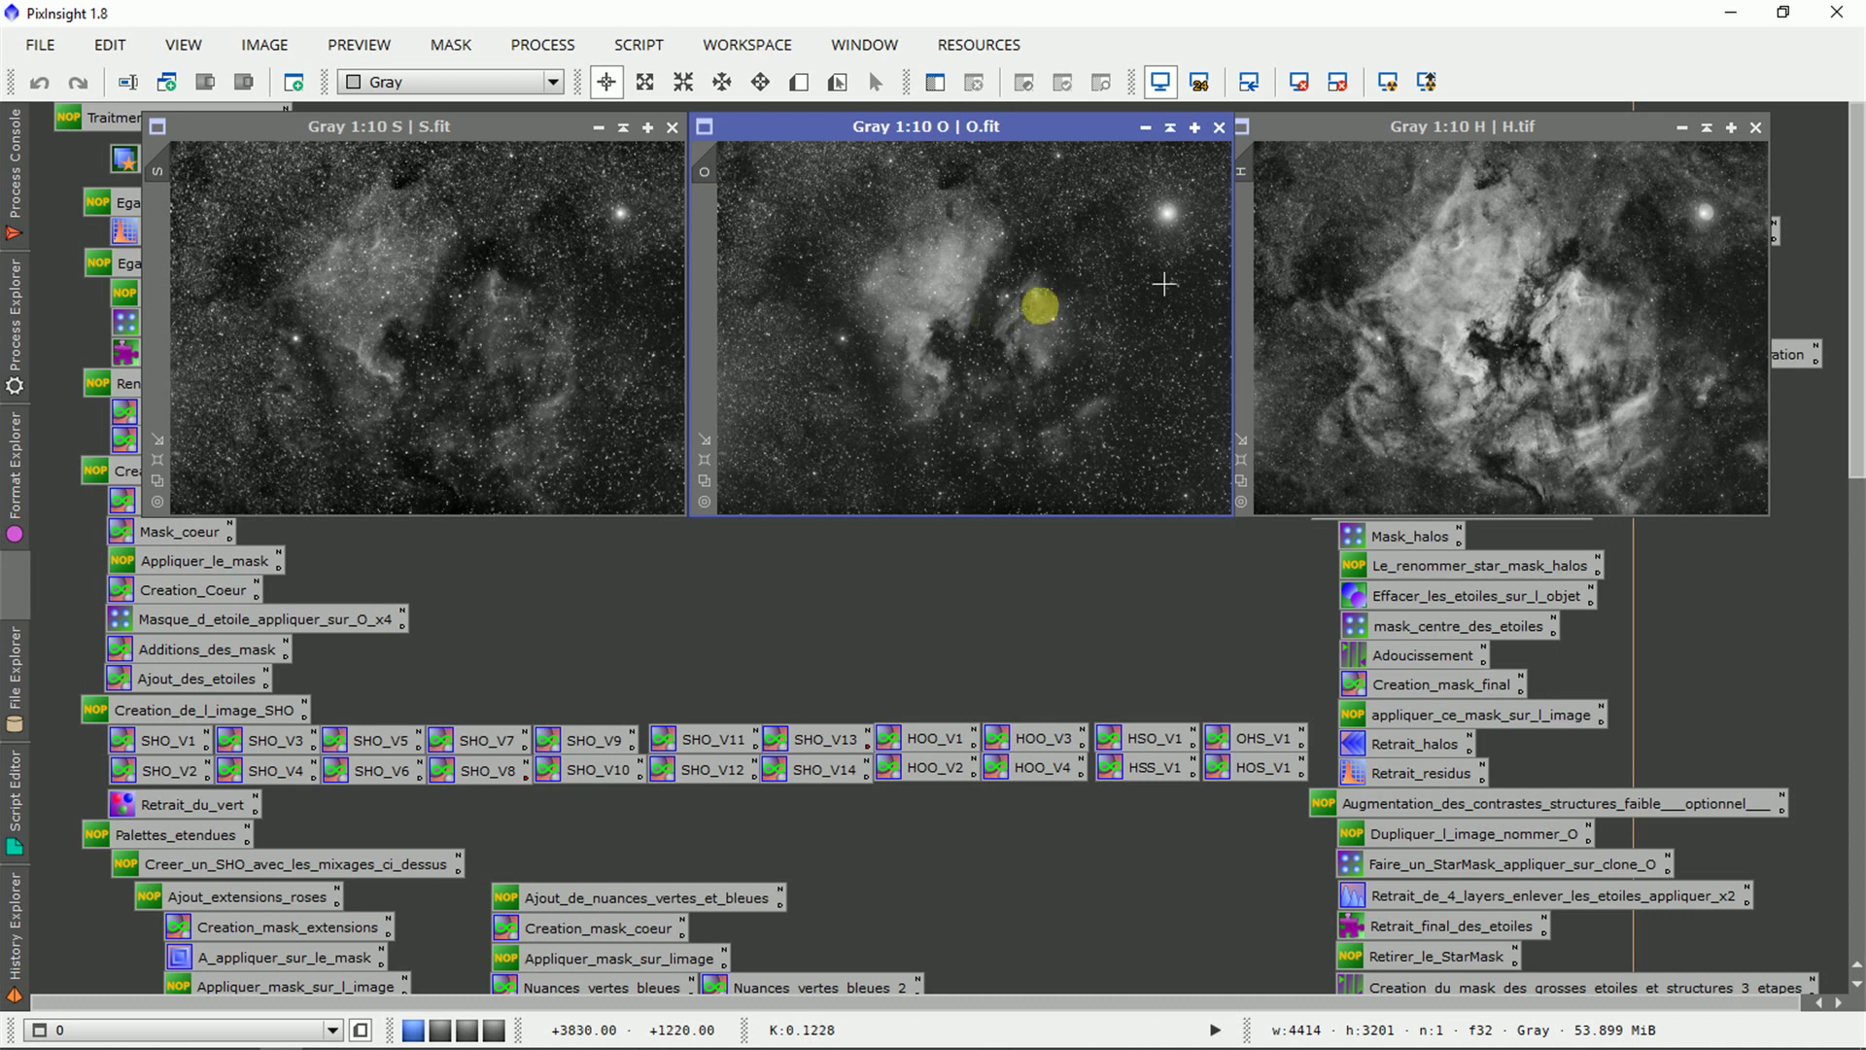
Open the SHO_V3 PixelMath process icon and reset its parameters to their defaults.
{"action": "scroll", "coordinate": [1856, 270], "scroll_direction": "down", "scroll_amount": 3}
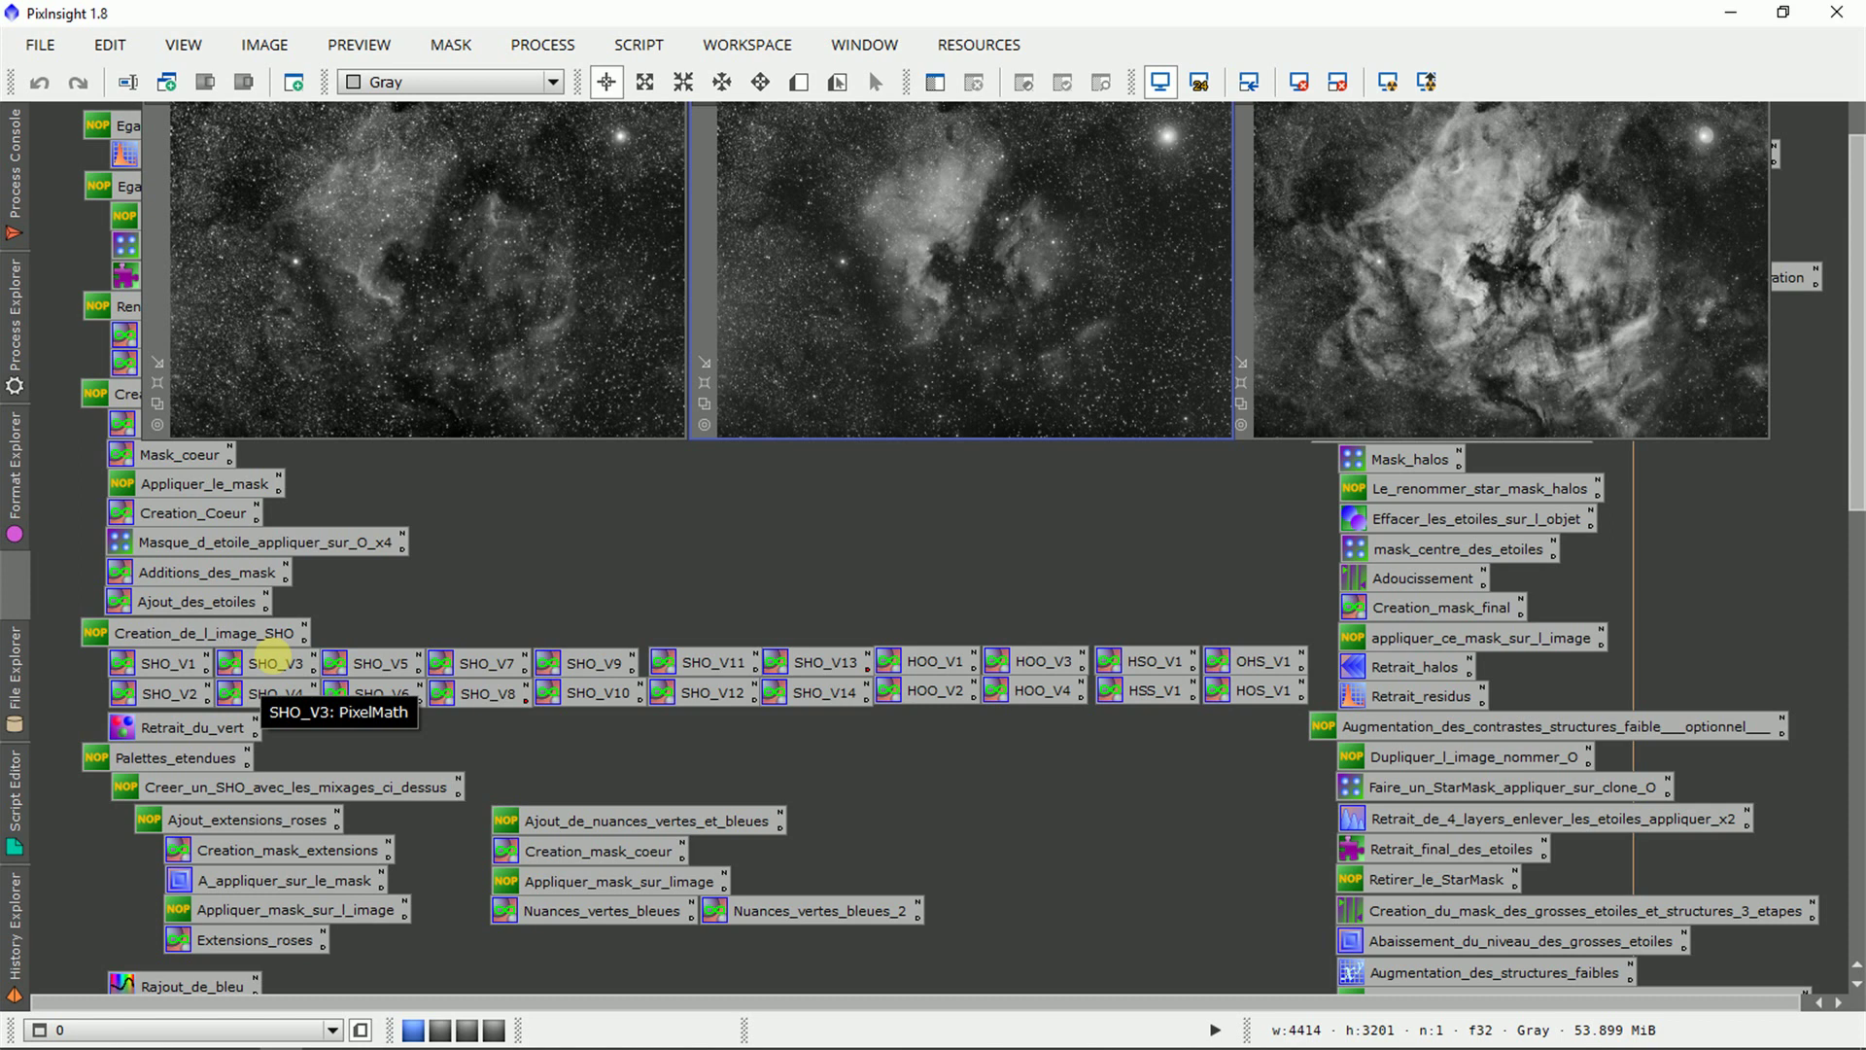
{"action": "double_click", "coordinate": [270, 664]}
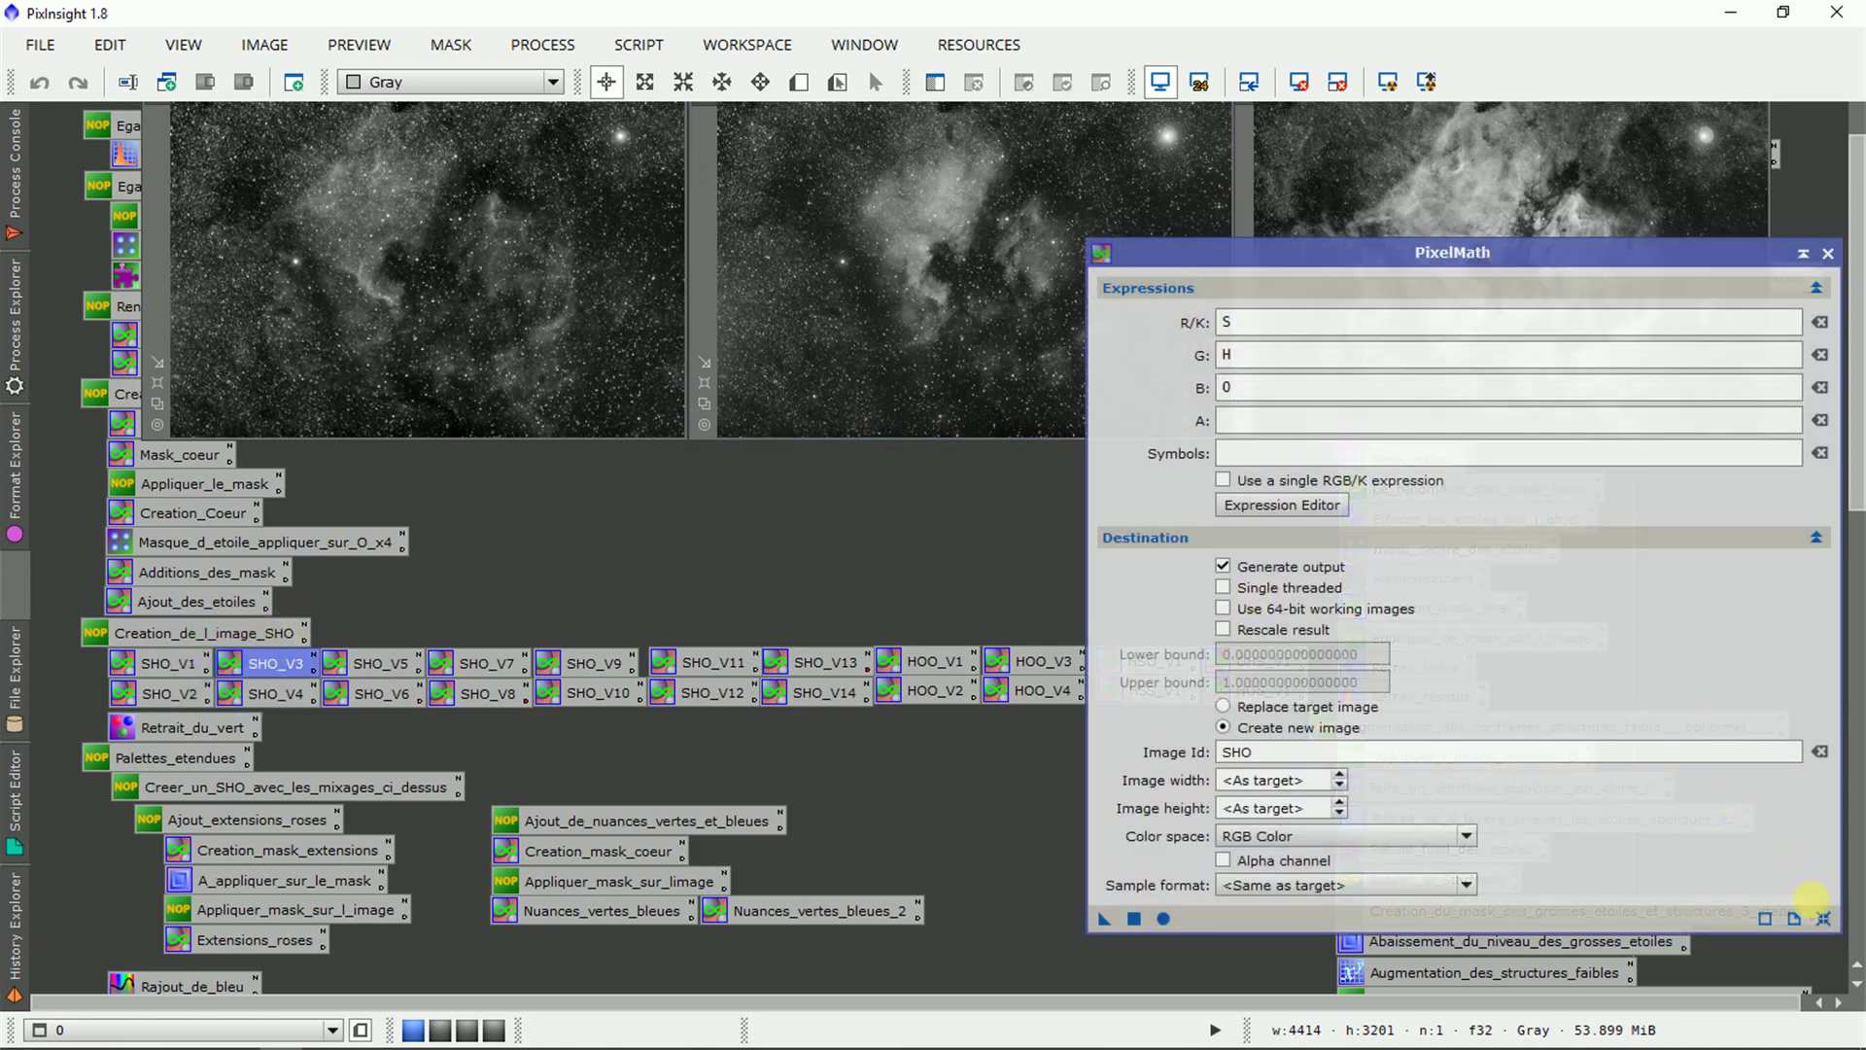
{"action": "left_click", "coordinate": [1823, 918]}
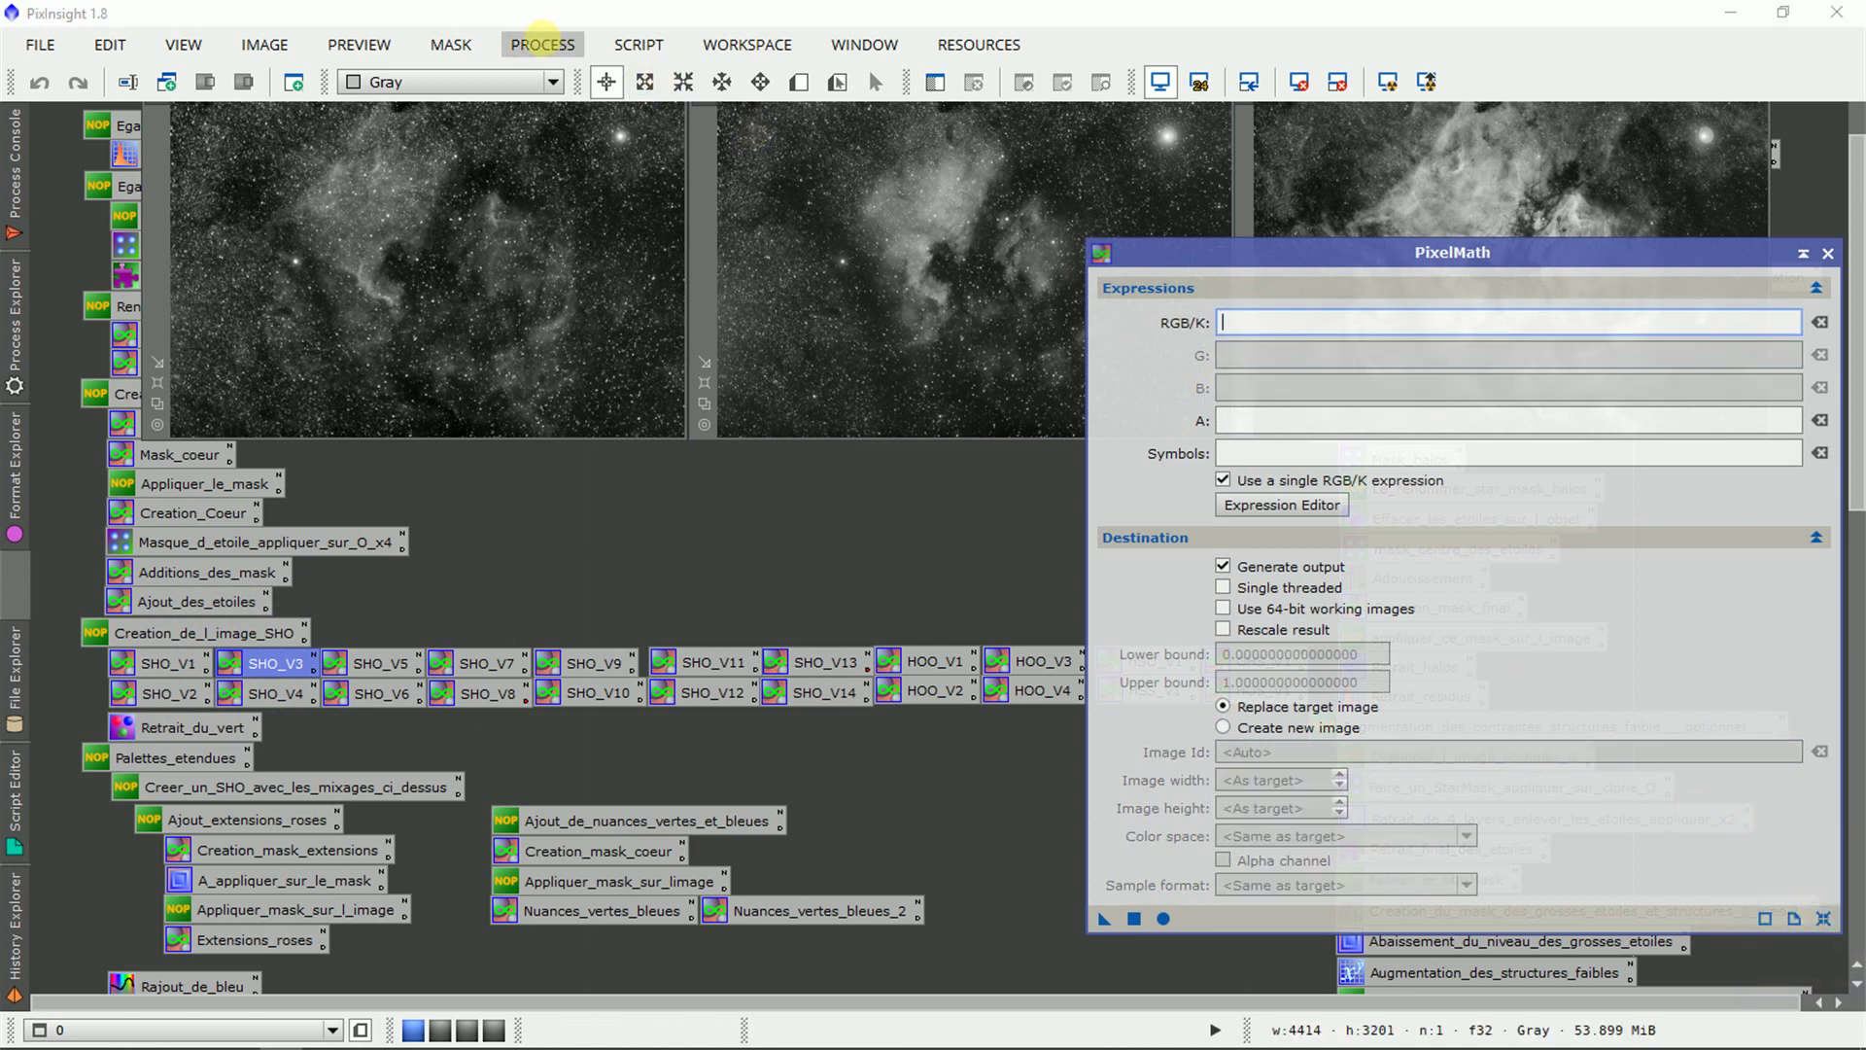
{"action": "left_click", "coordinate": [542, 43]}
{"action": "mouse_move", "coordinate": [833, 24]}
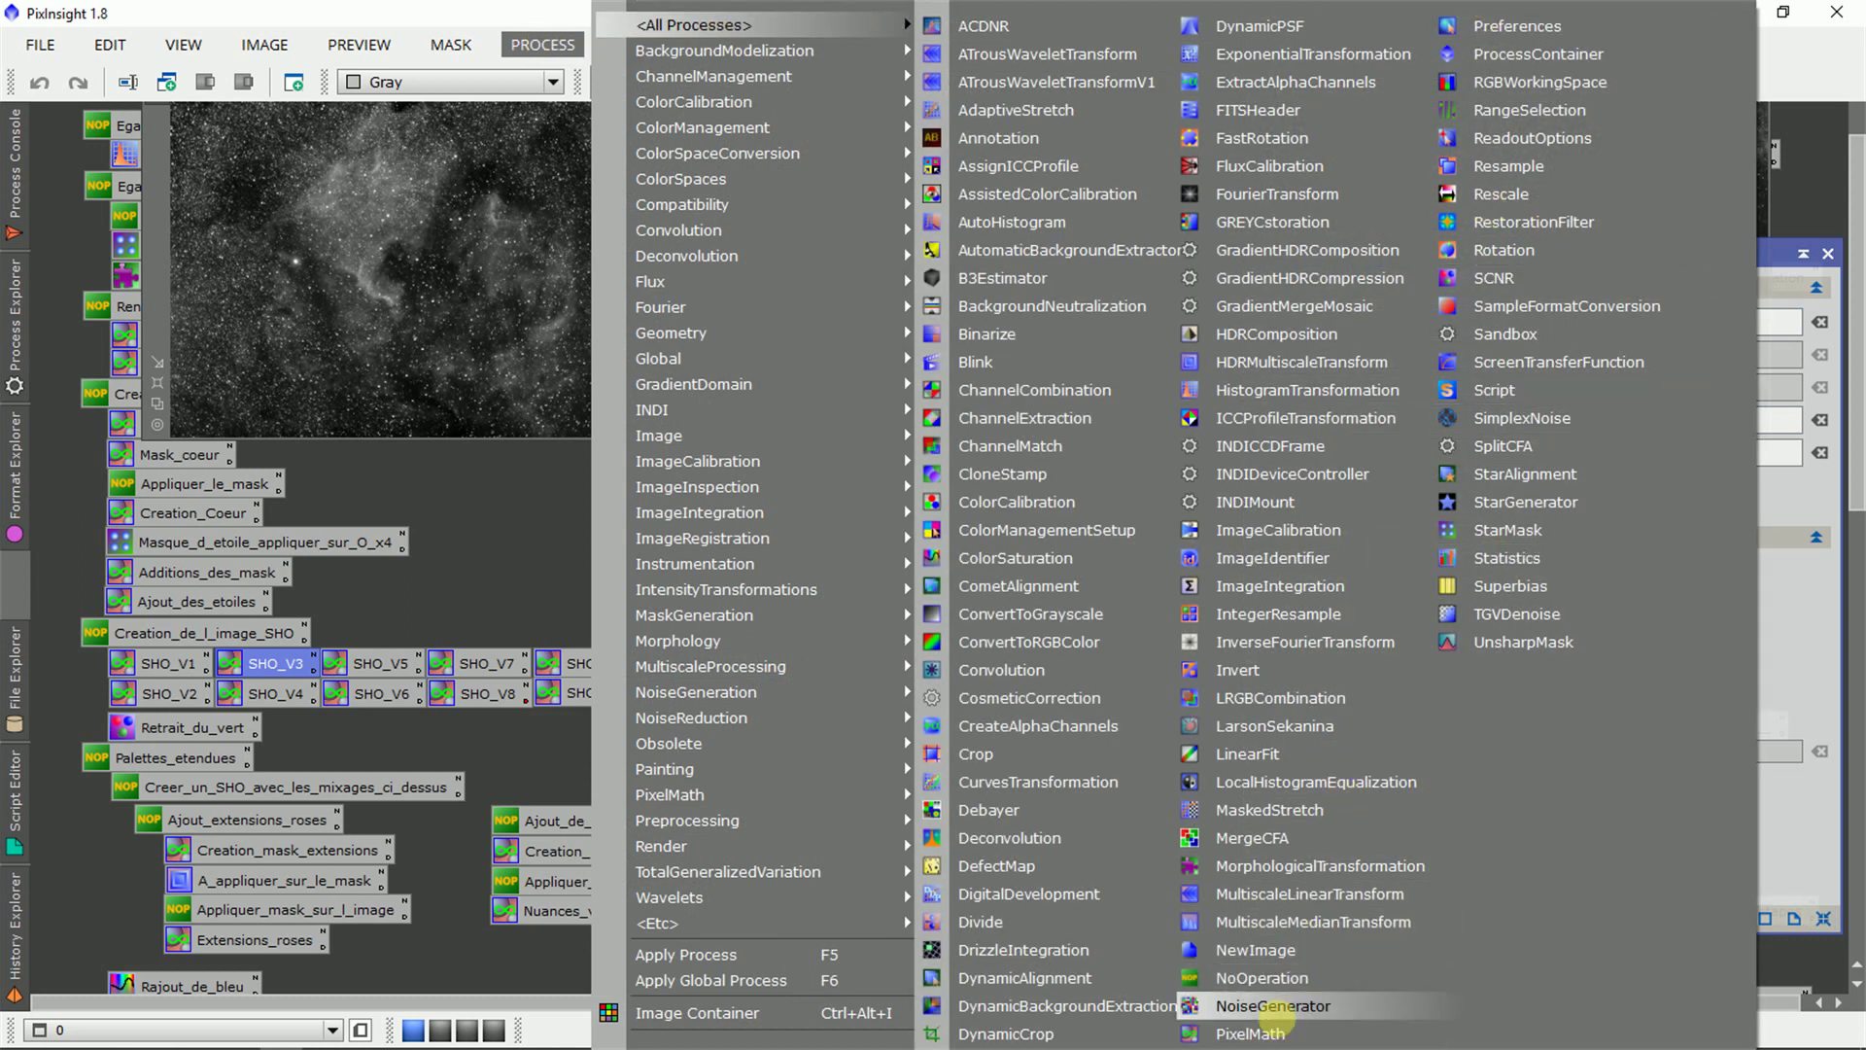
{"action": "left_click", "coordinate": [1781, 642]}
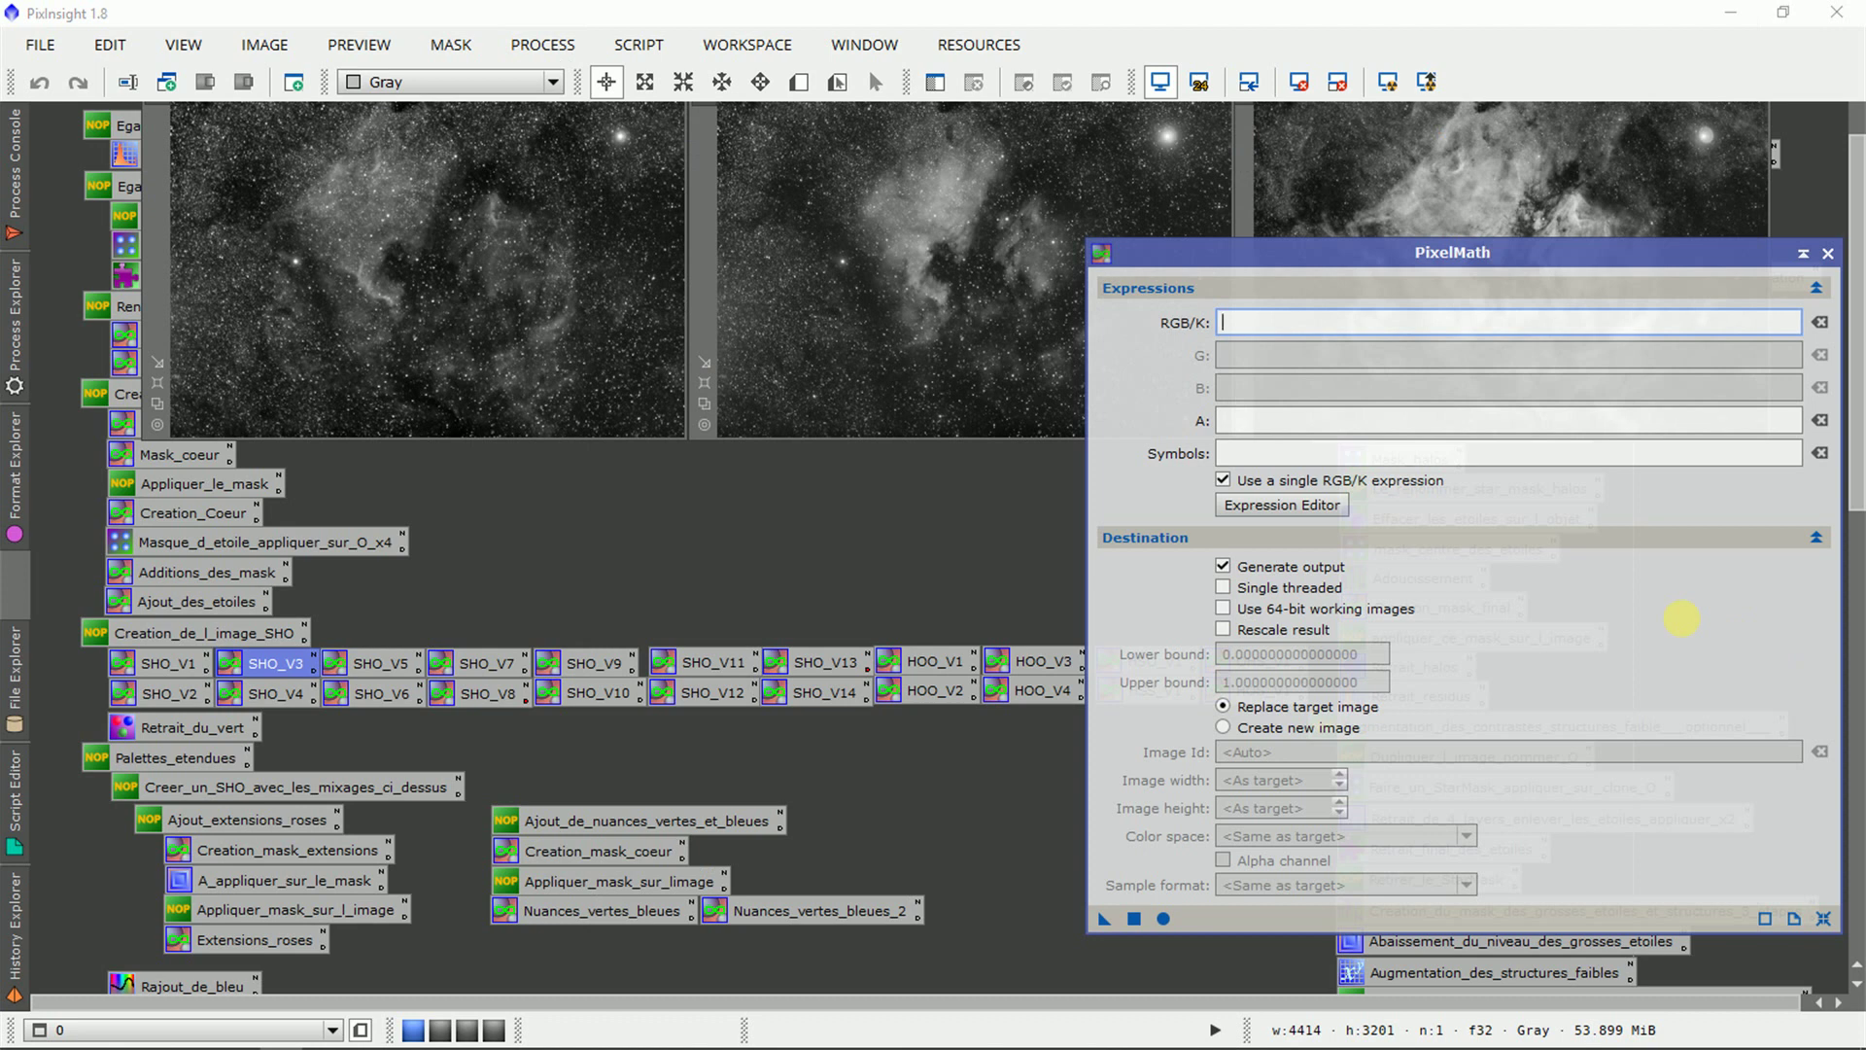
Move the PixelMath dialog below the title bars of the S, O and H images, leaving its expression empty.
{"action": "scroll", "coordinate": [1695, 605], "scroll_direction": "up", "scroll_amount": 1}
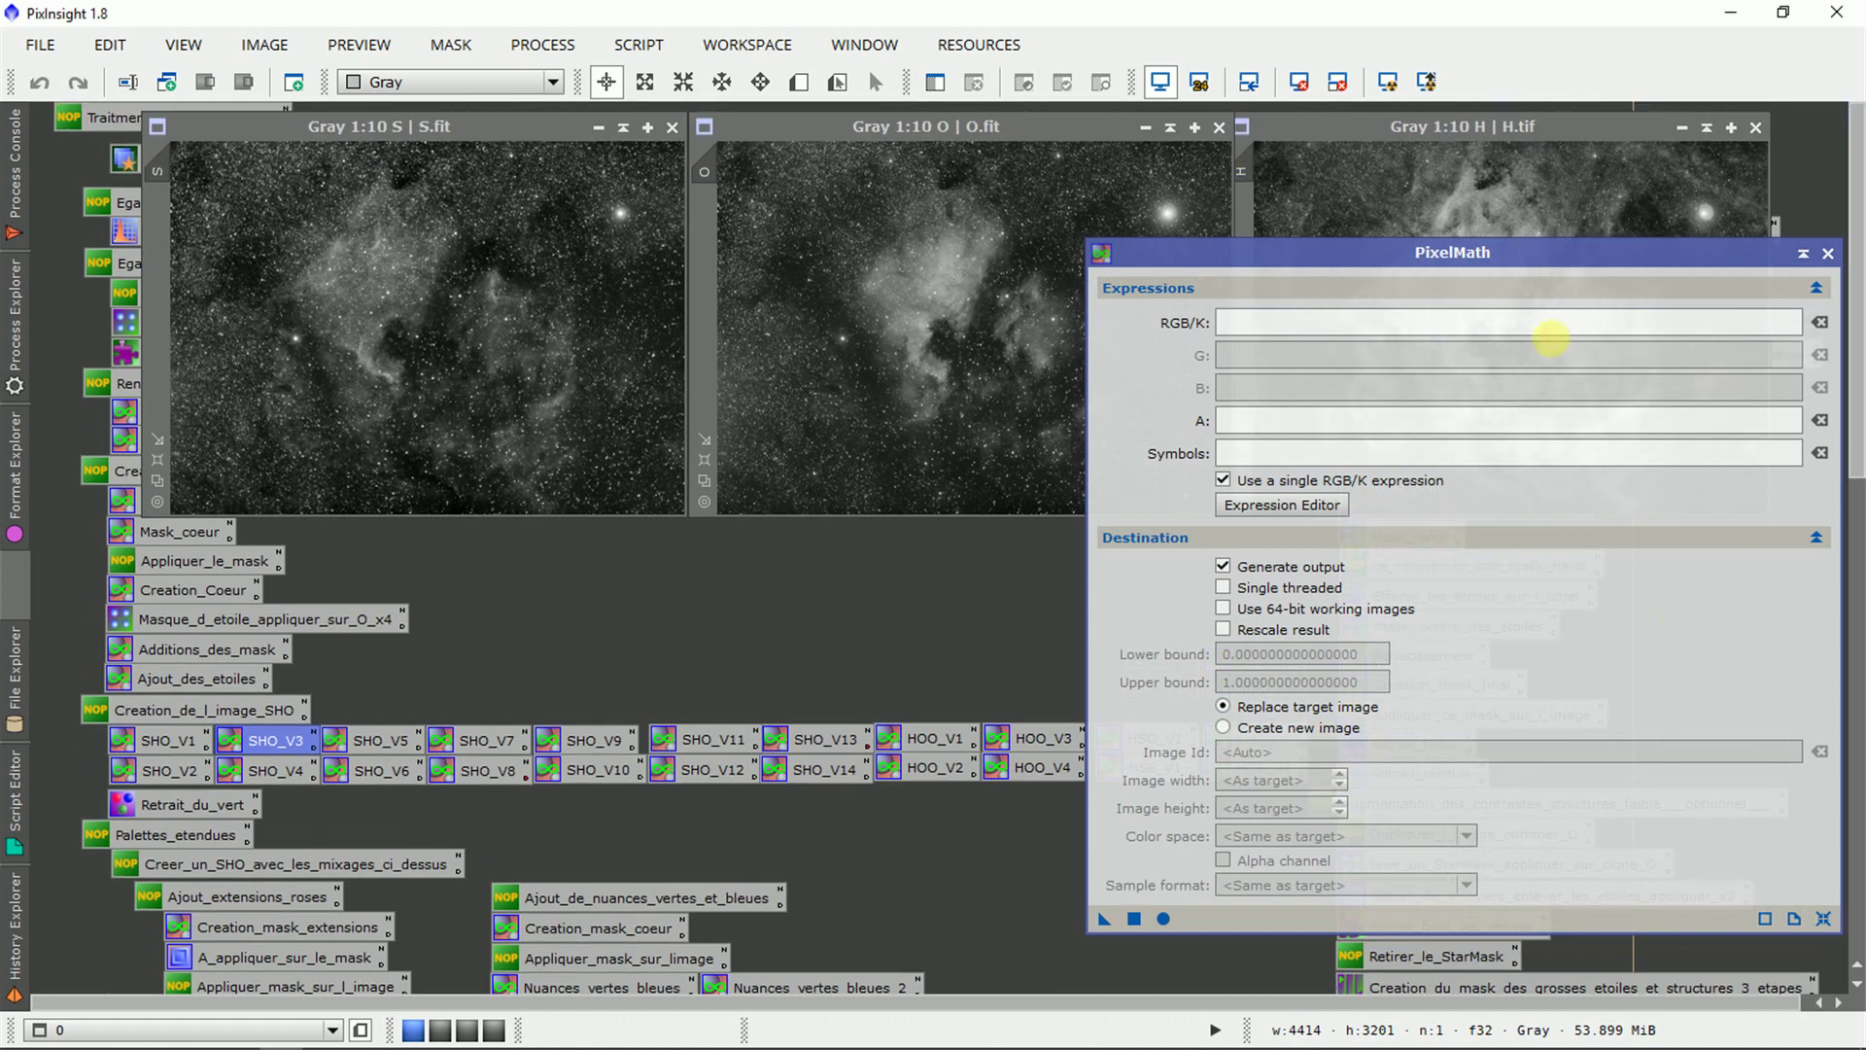
{"action": "left_click", "coordinate": [1381, 124]}
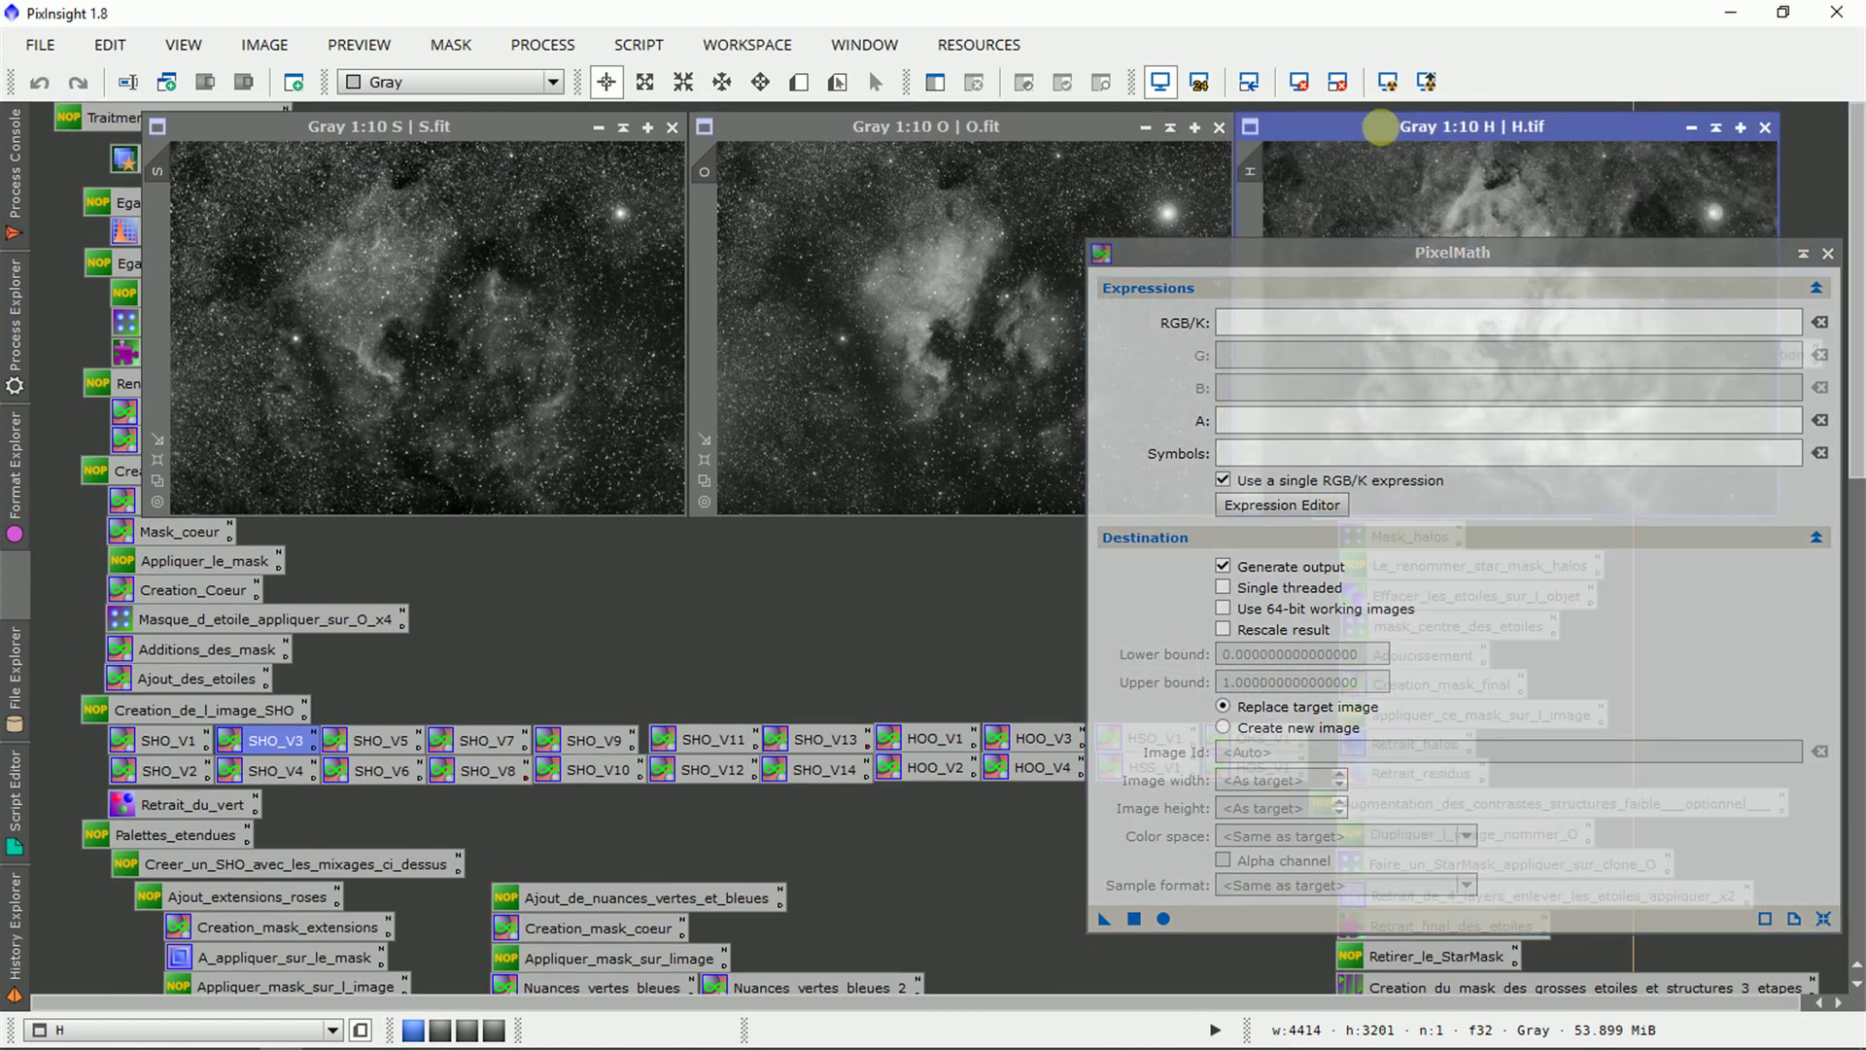
{"action": "left_click_drag", "start_coordinate": [1332, 233], "coordinate": [1231, 328]}
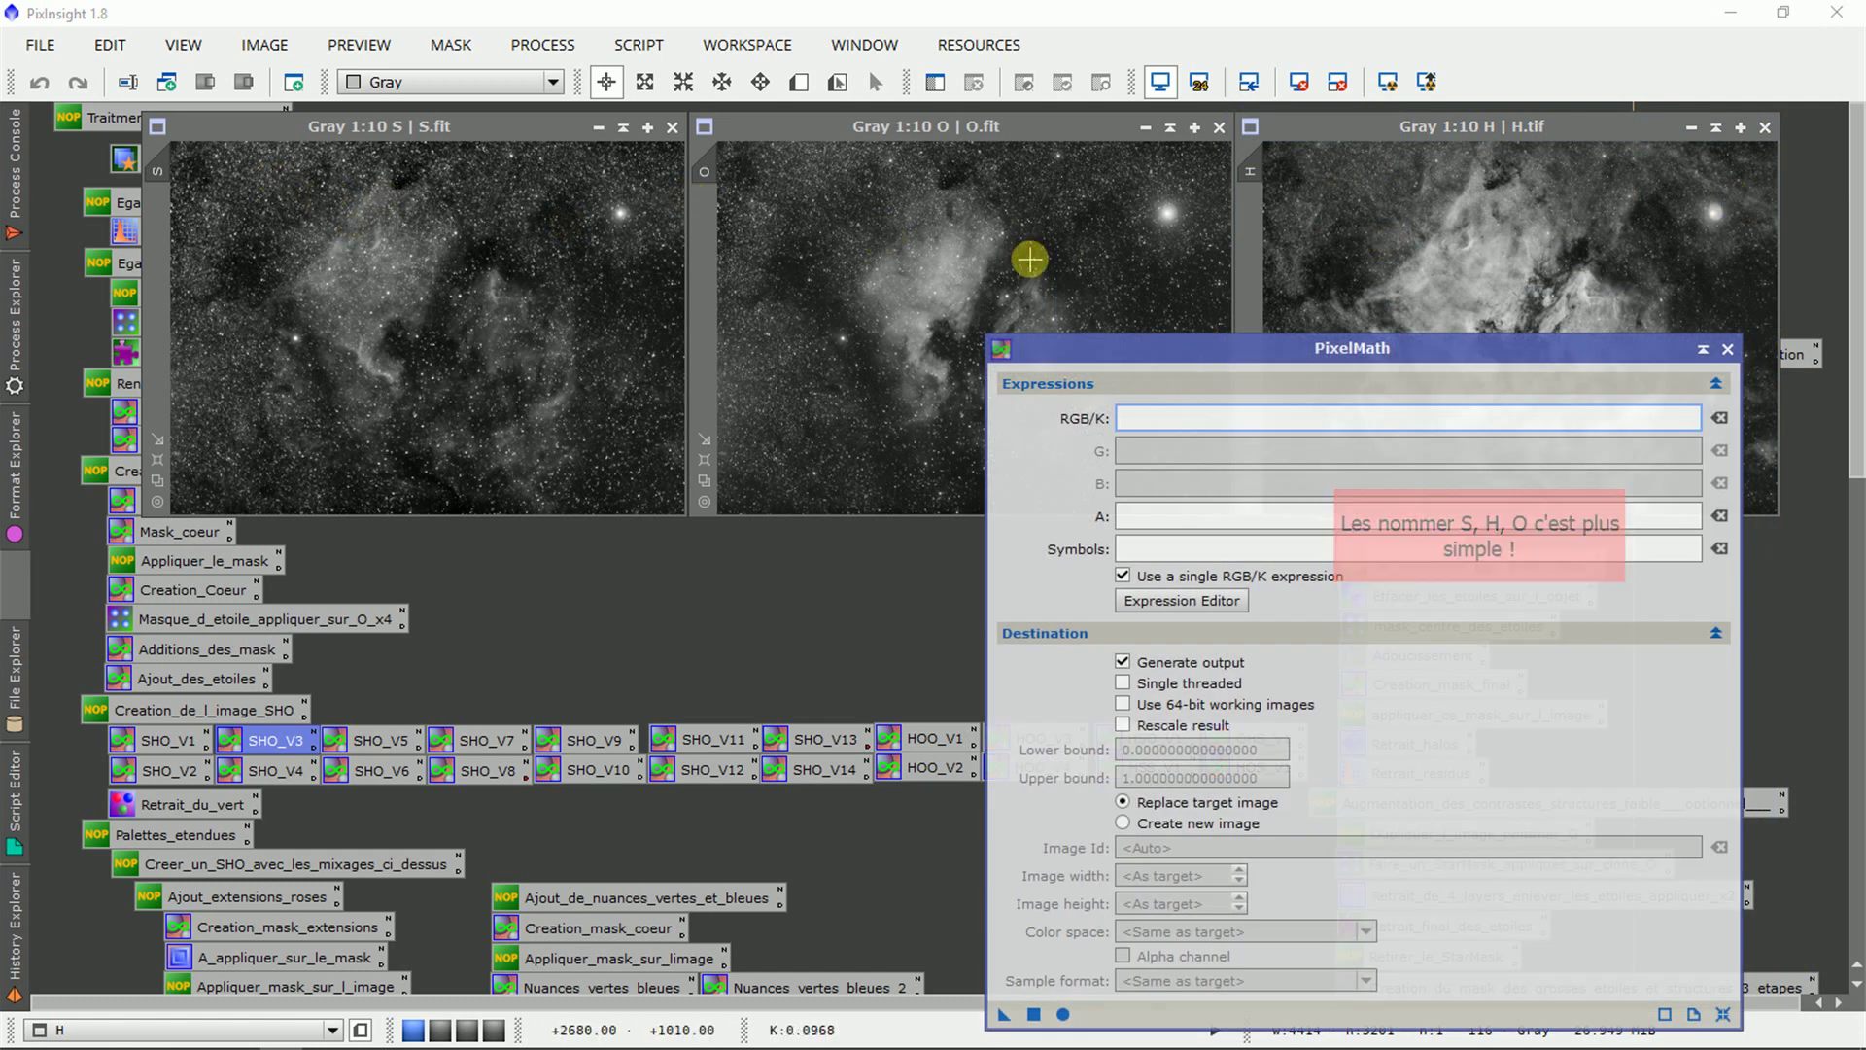
{"action": "left_click_drag", "start_coordinate": [1065, 347], "coordinate": [1035, 231]}
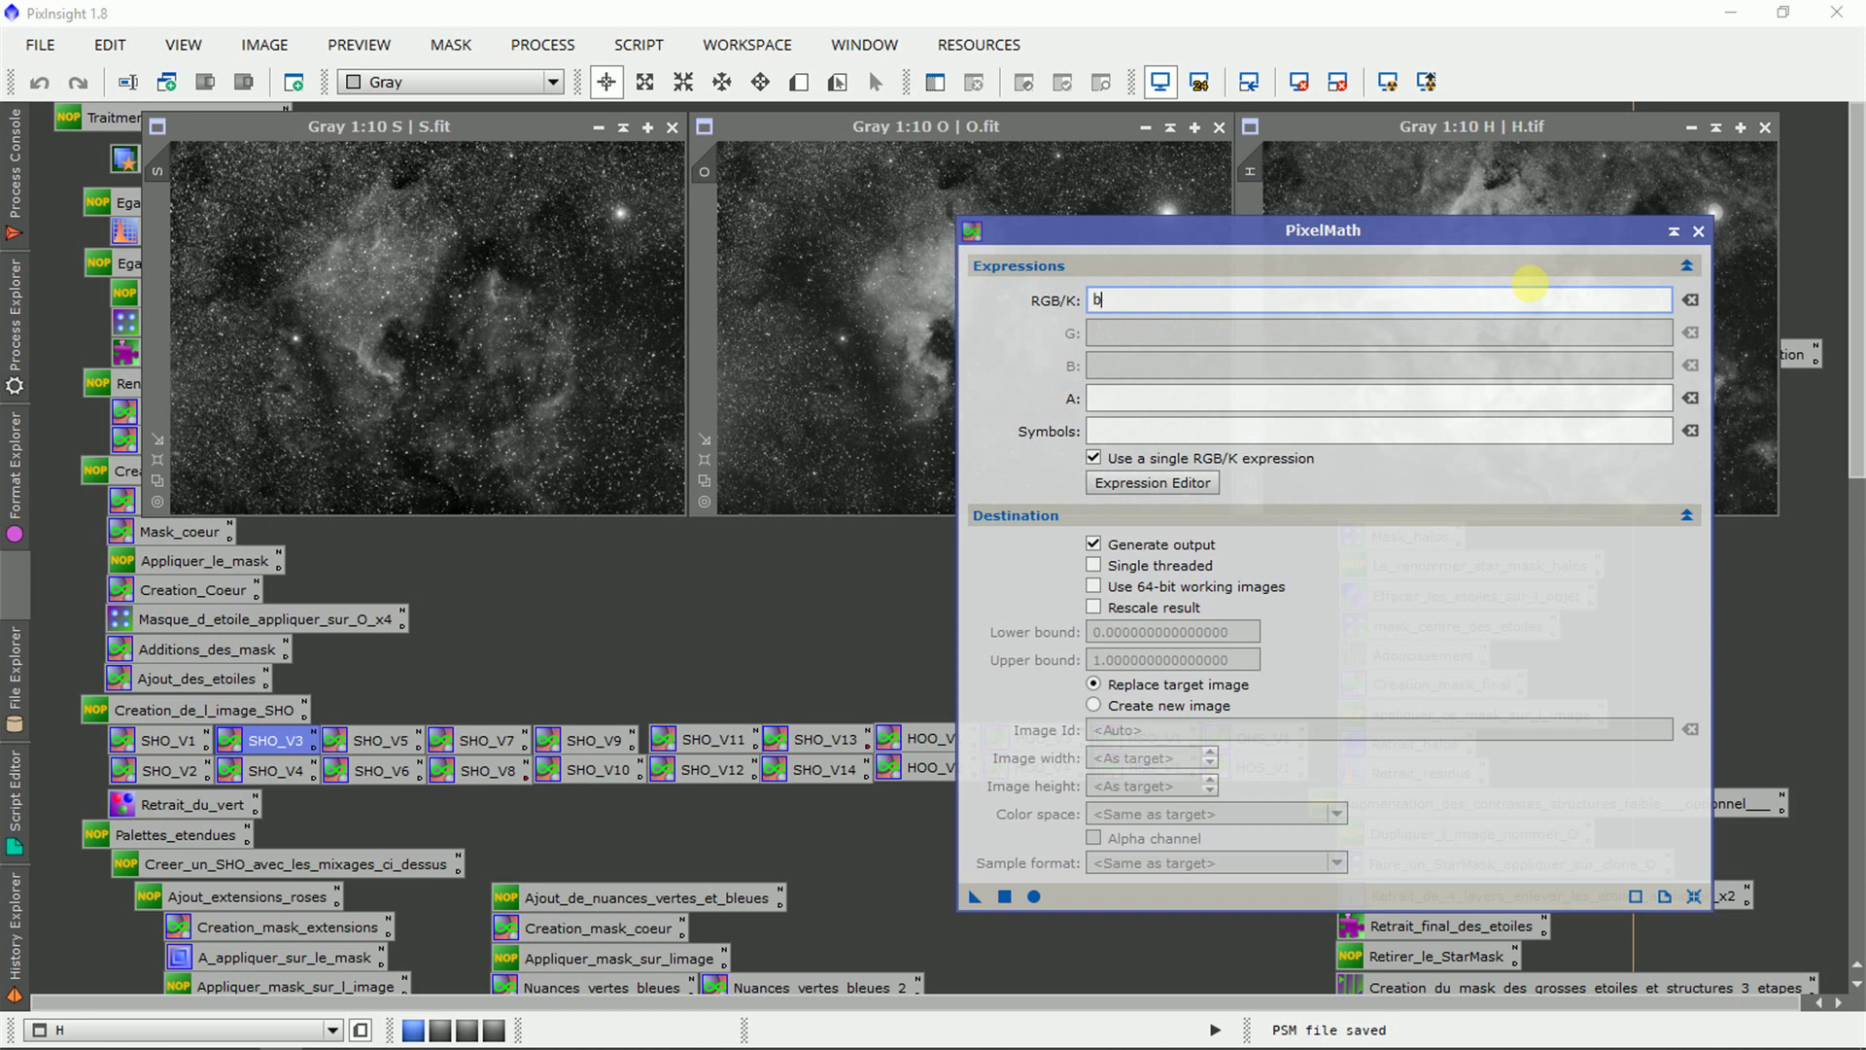
{"action": "key", "text": "BackSpace"}
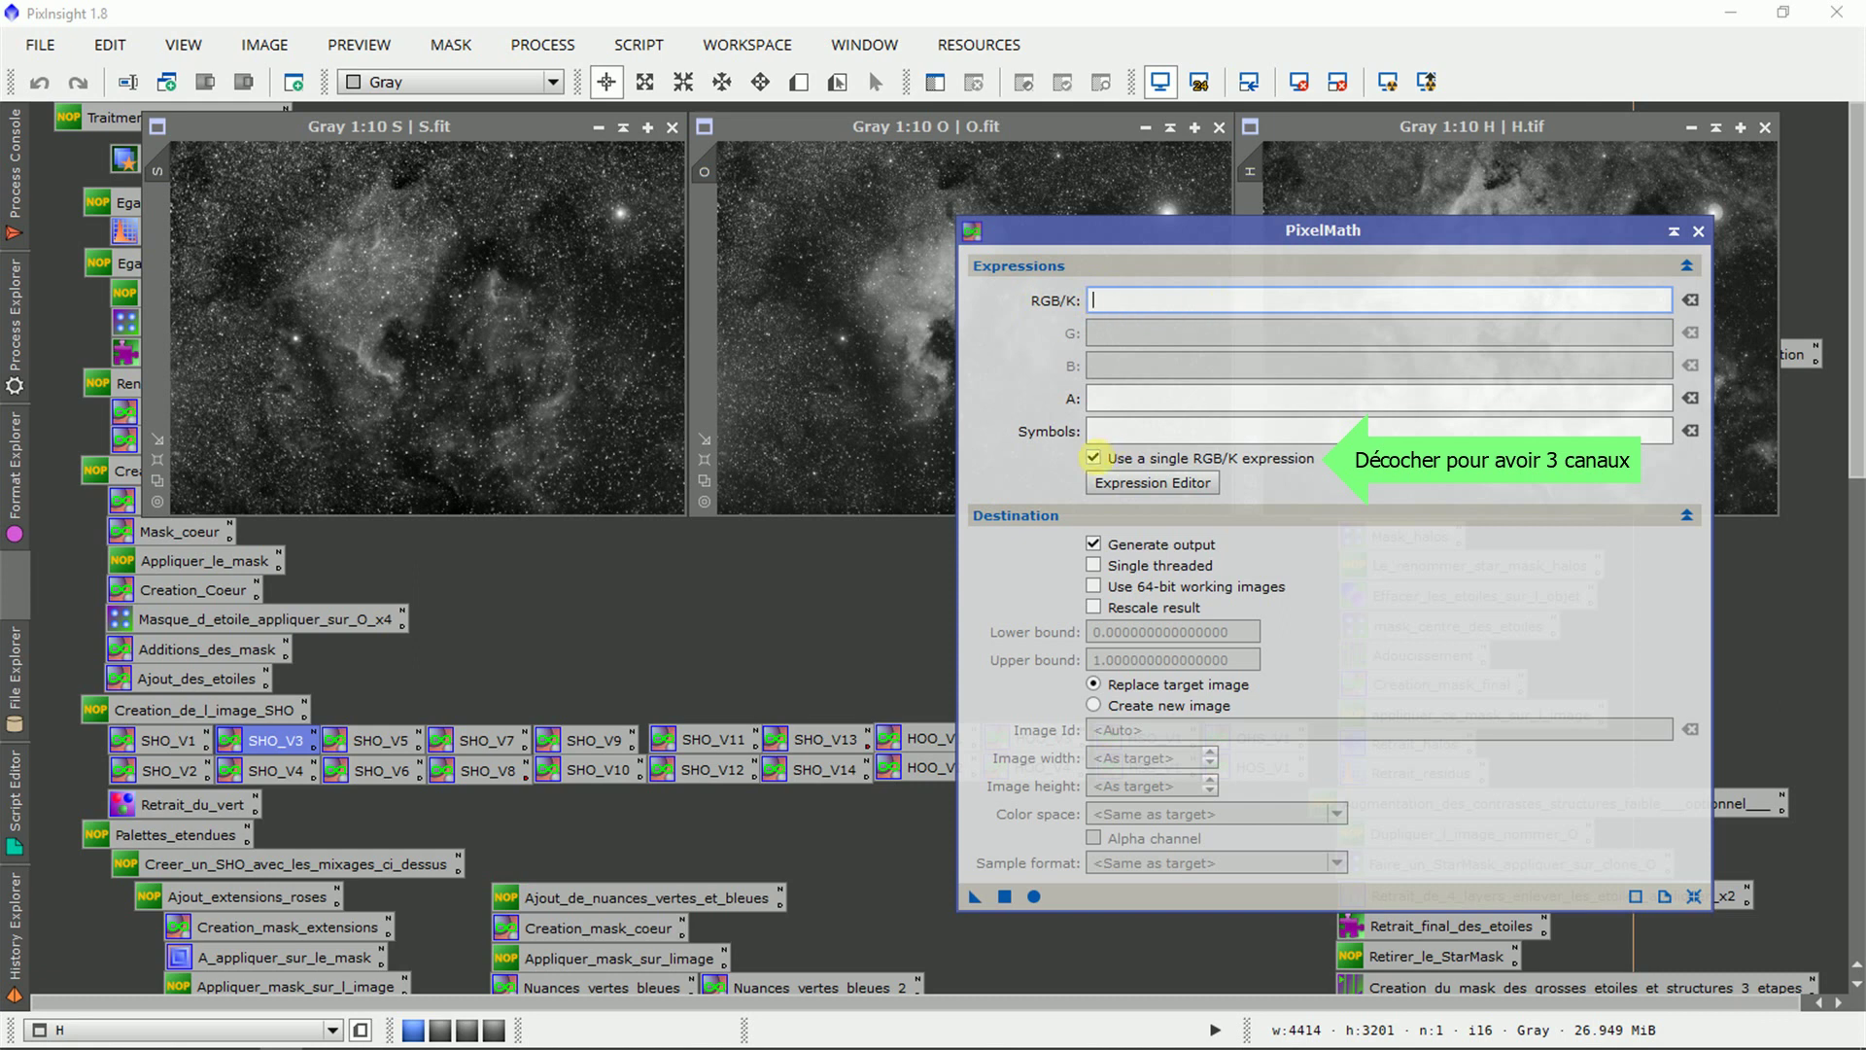
Turn off the single RGB/K expression option in PixelMath so each channel takes its own expression.
{"action": "left_click", "coordinate": [1094, 456]}
{"action": "key", "text": "Tab"}
{"action": "key", "text": "Tab"}
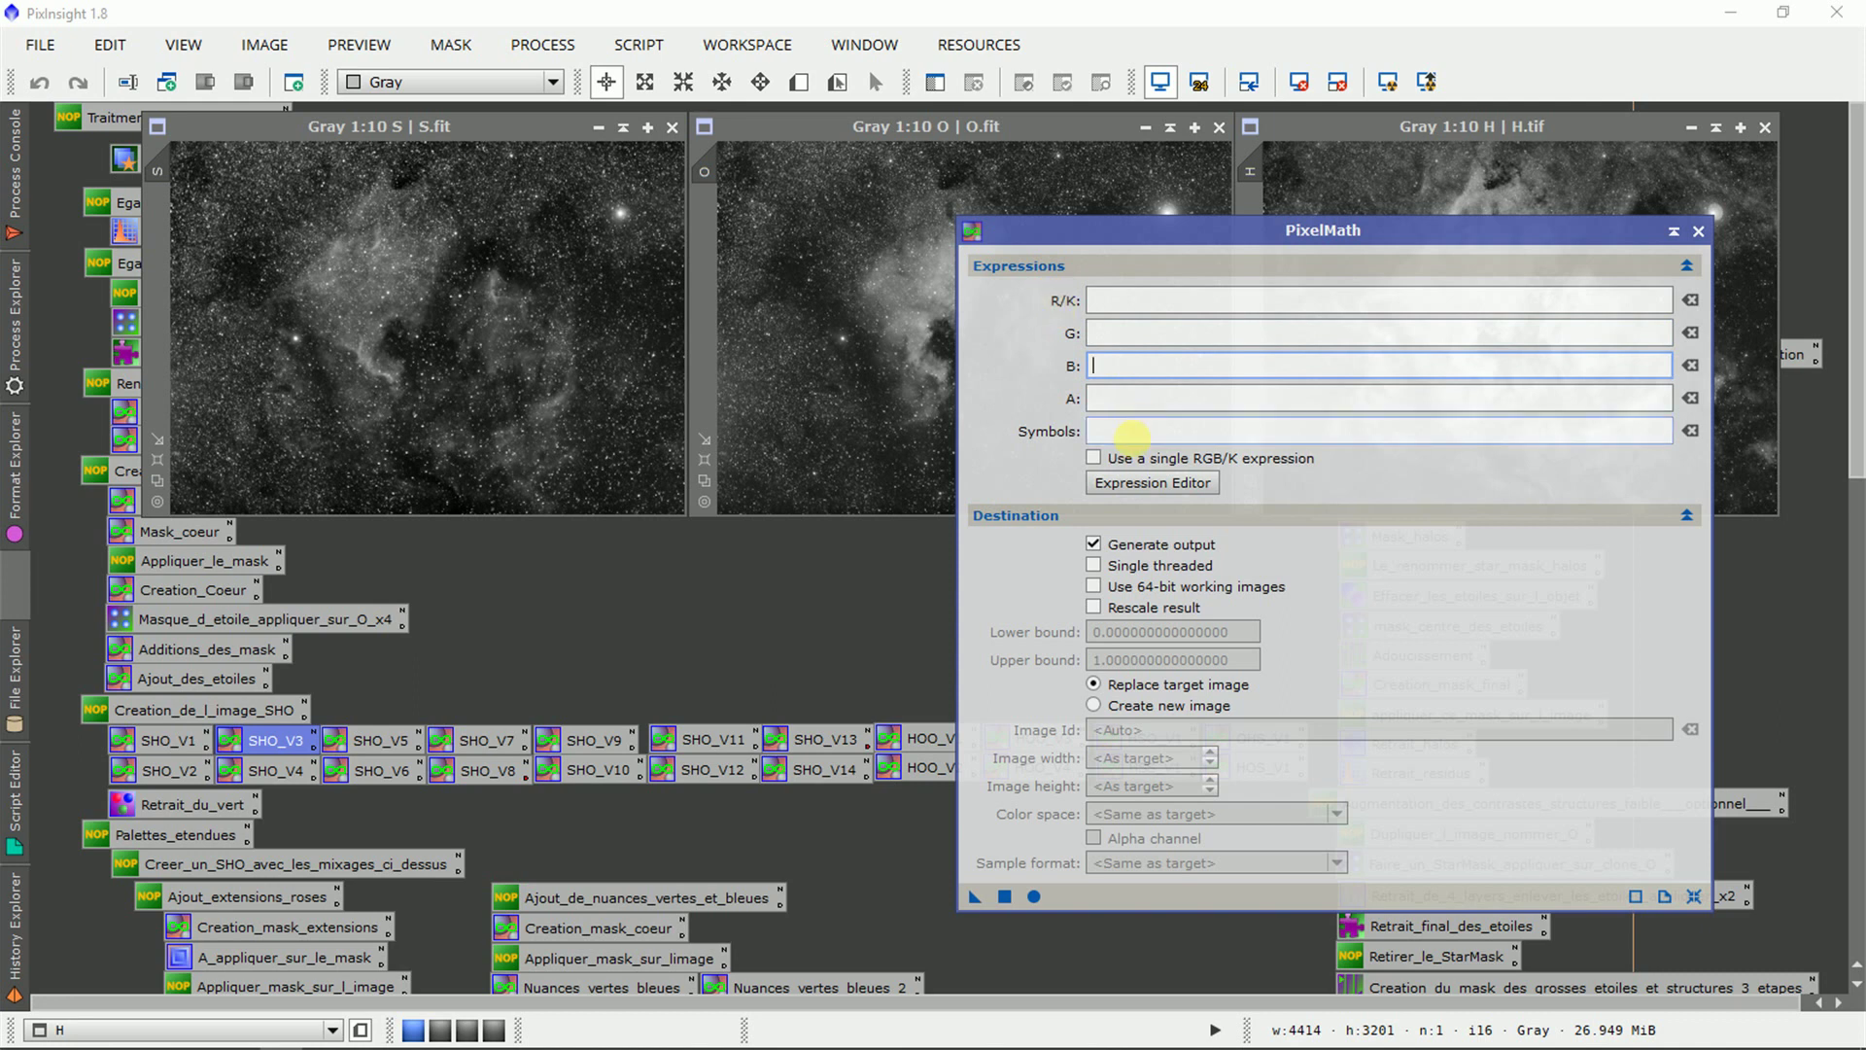
{"action": "left_click", "coordinate": [1122, 458]}
{"action": "double_click", "coordinate": [1123, 458]}
{"action": "left_click", "coordinate": [1123, 458]}
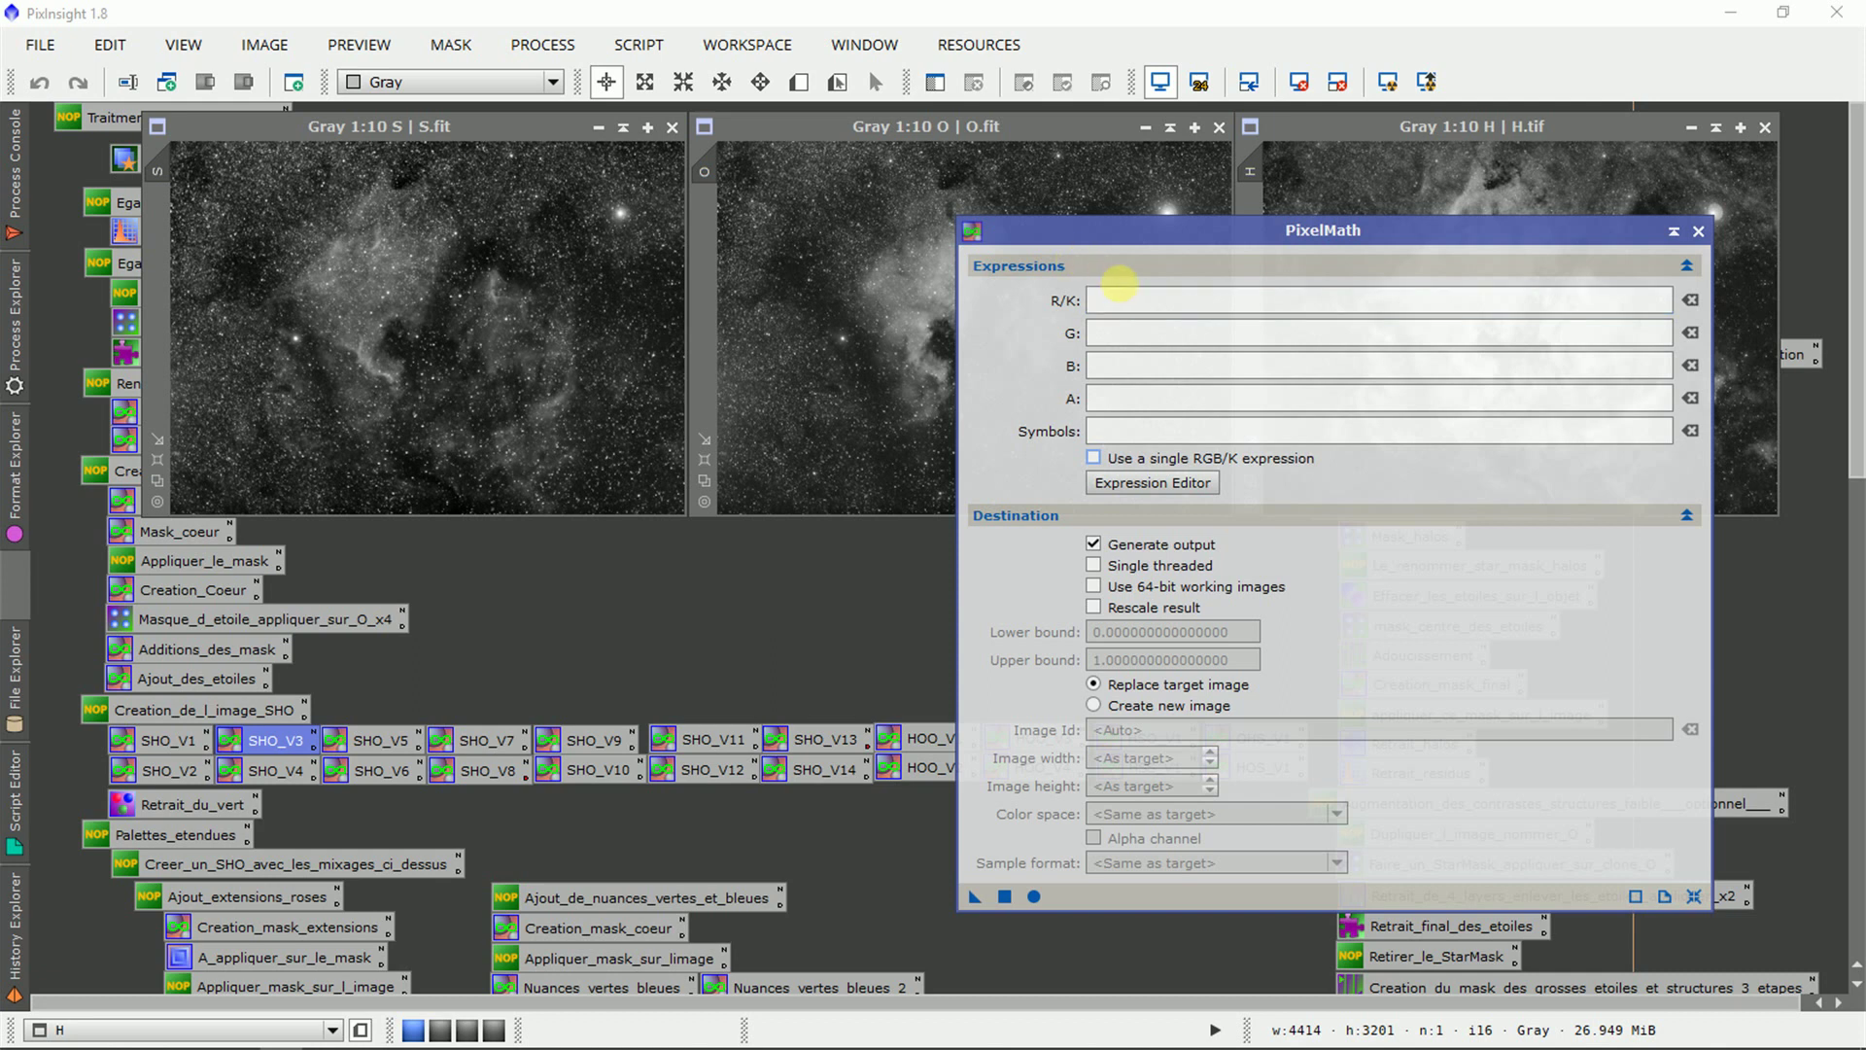
{"action": "left_click", "coordinate": [1113, 290]}
{"action": "left_click", "coordinate": [1113, 331]}
{"action": "left_click", "coordinate": [1113, 366]}
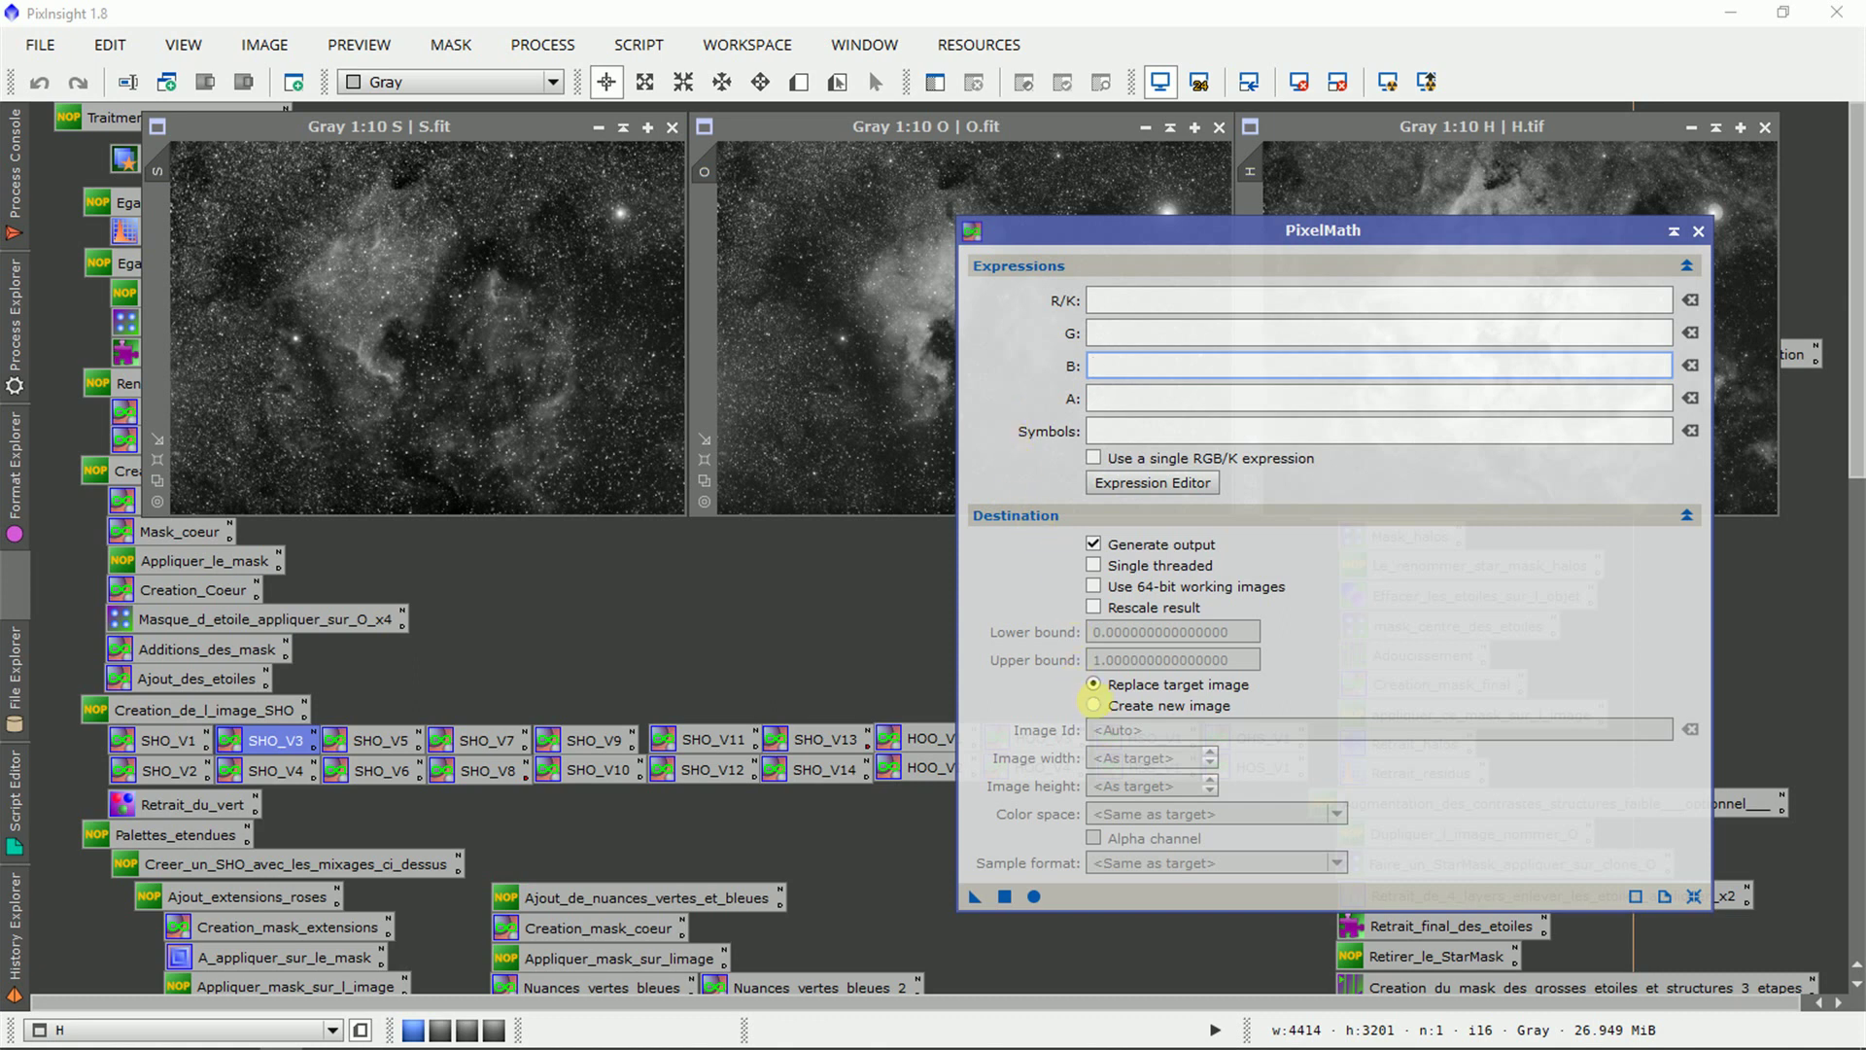
Set the PixelMath destination to a new image with the ID SHO and the RGB Color colour space.
{"action": "left_click", "coordinate": [1094, 705]}
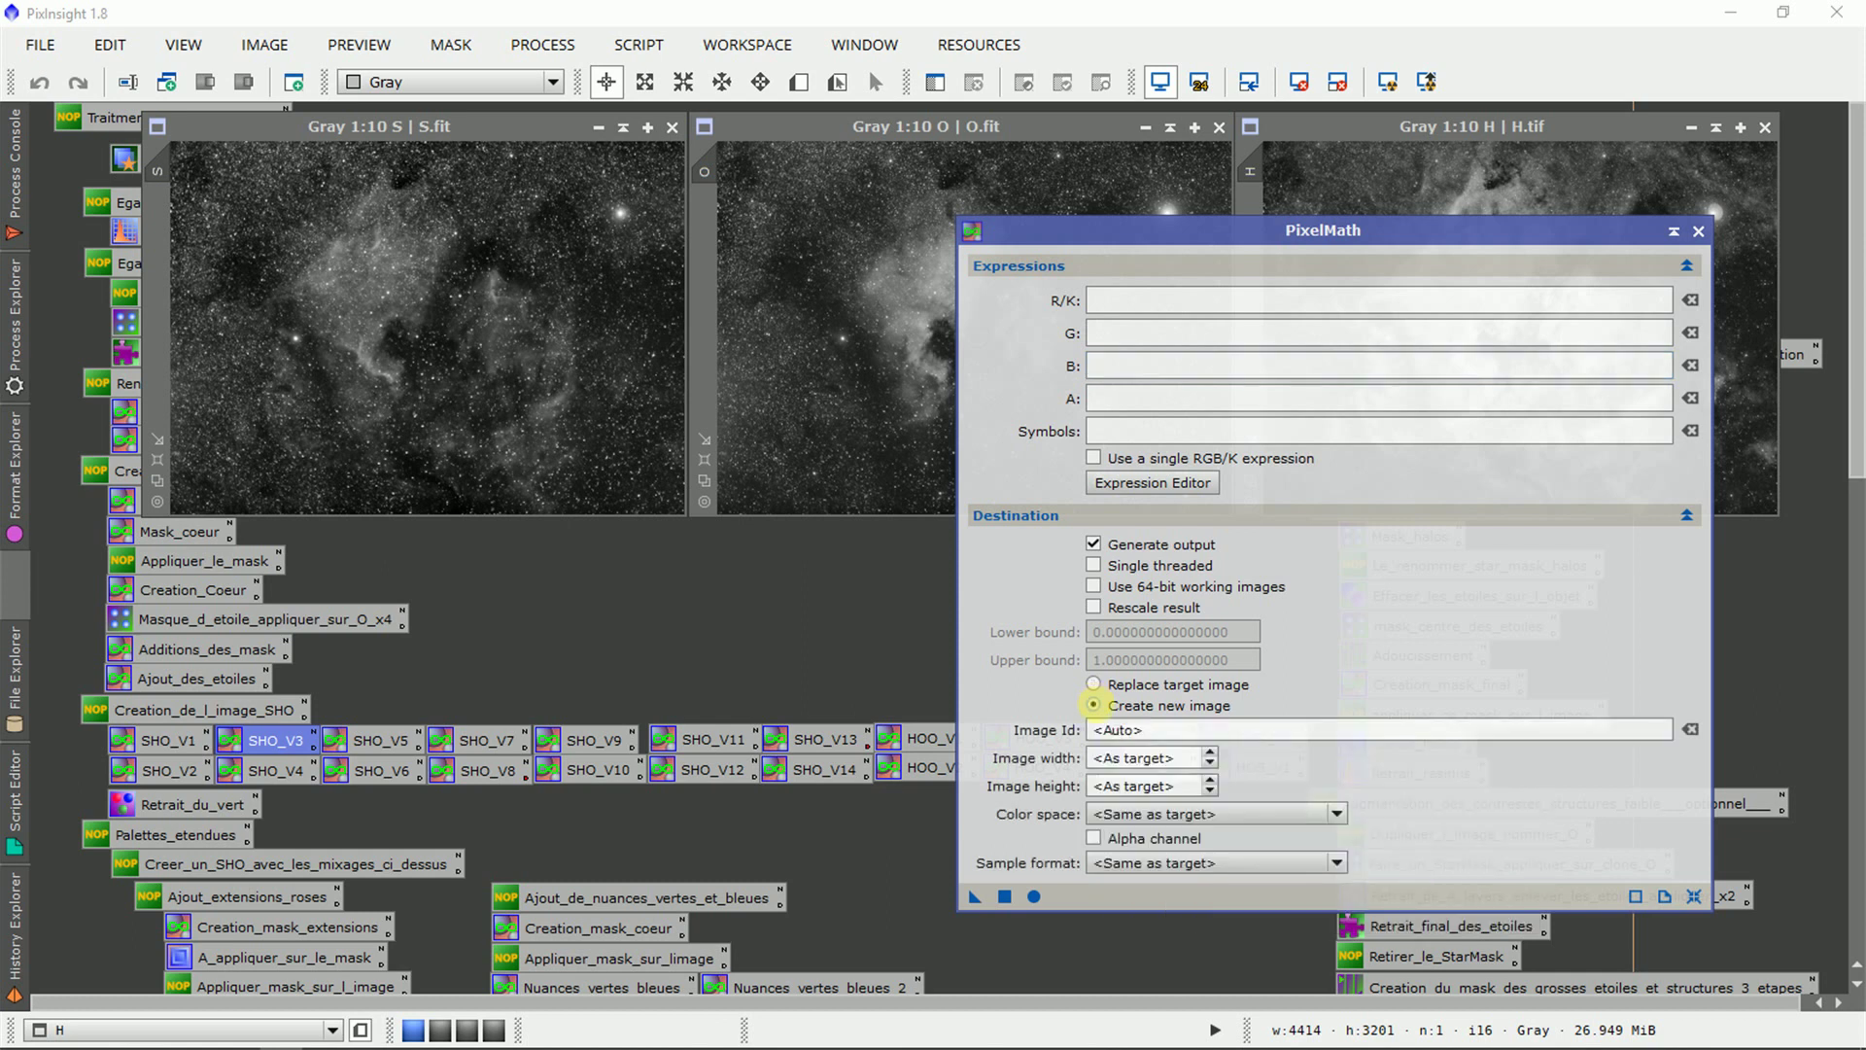
{"action": "left_click", "coordinate": [1093, 729]}
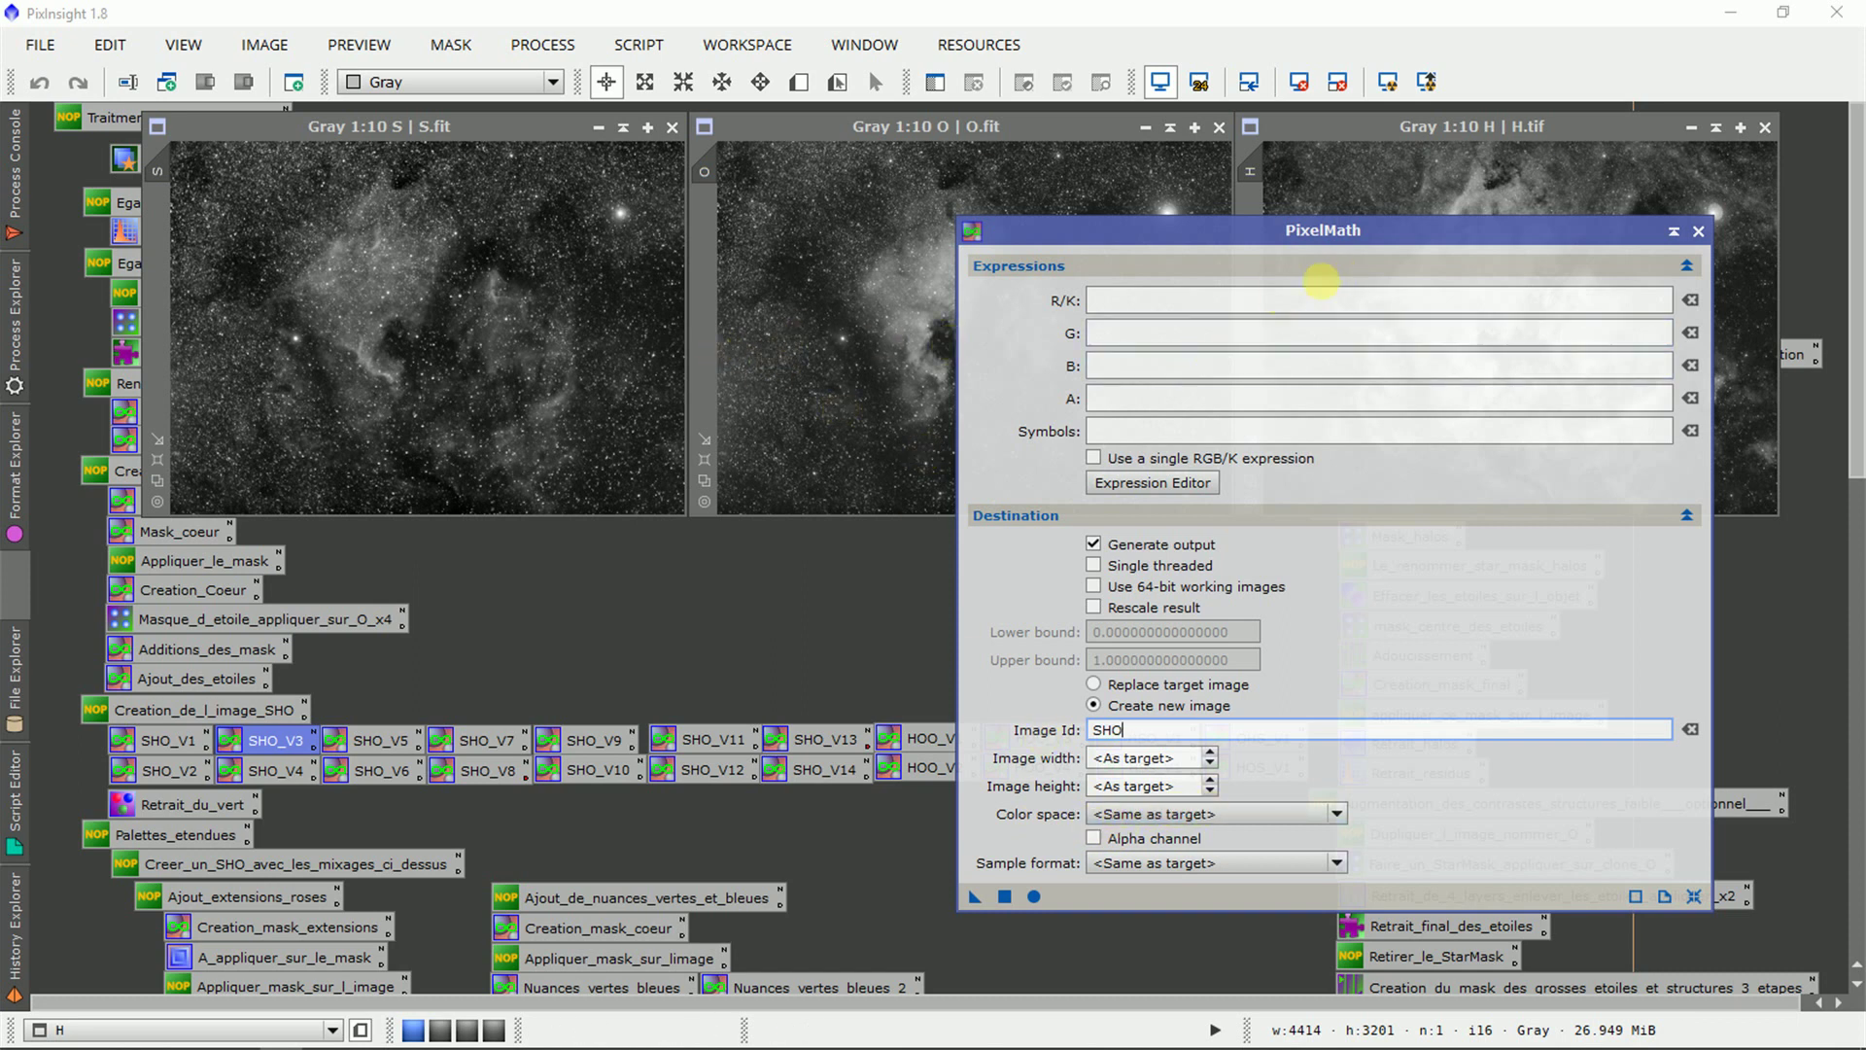
{"action": "left_click", "coordinate": [1124, 365]}
{"action": "left_click", "coordinate": [1095, 457]}
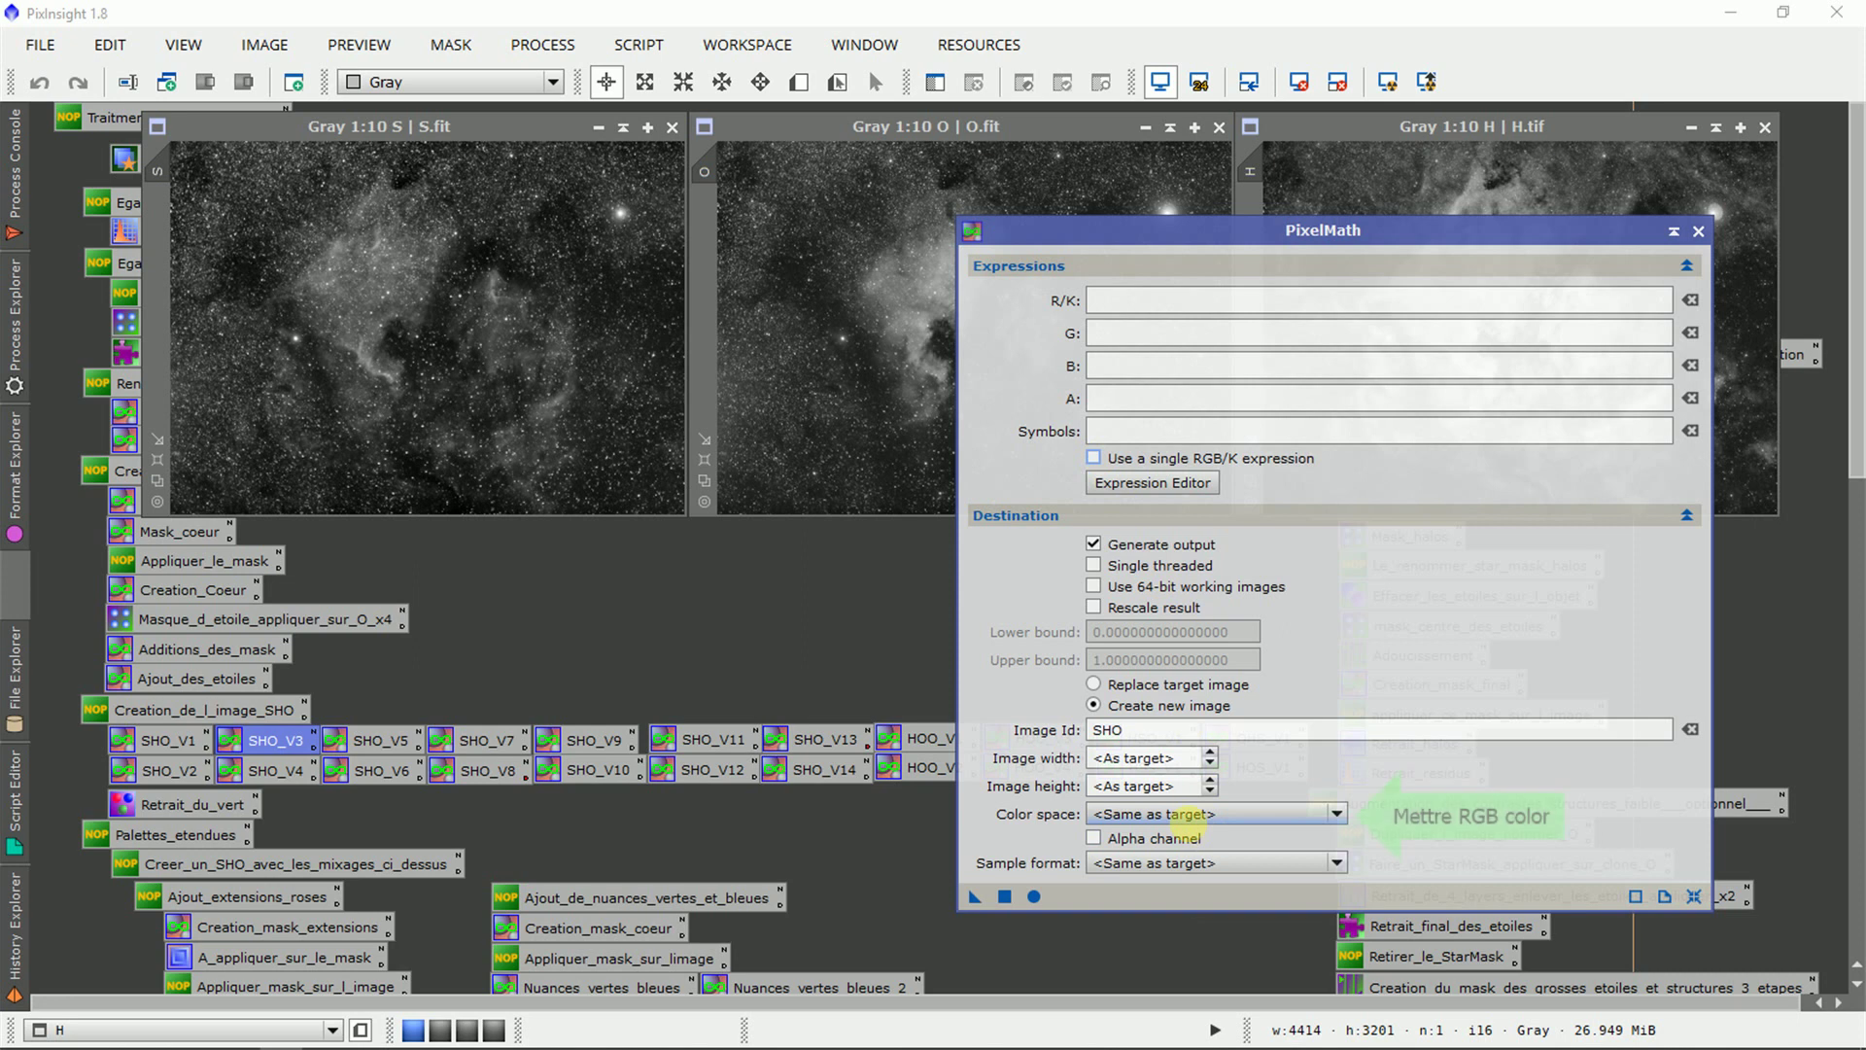
{"action": "left_click", "coordinate": [1188, 814]}
{"action": "left_click", "coordinate": [1187, 834]}
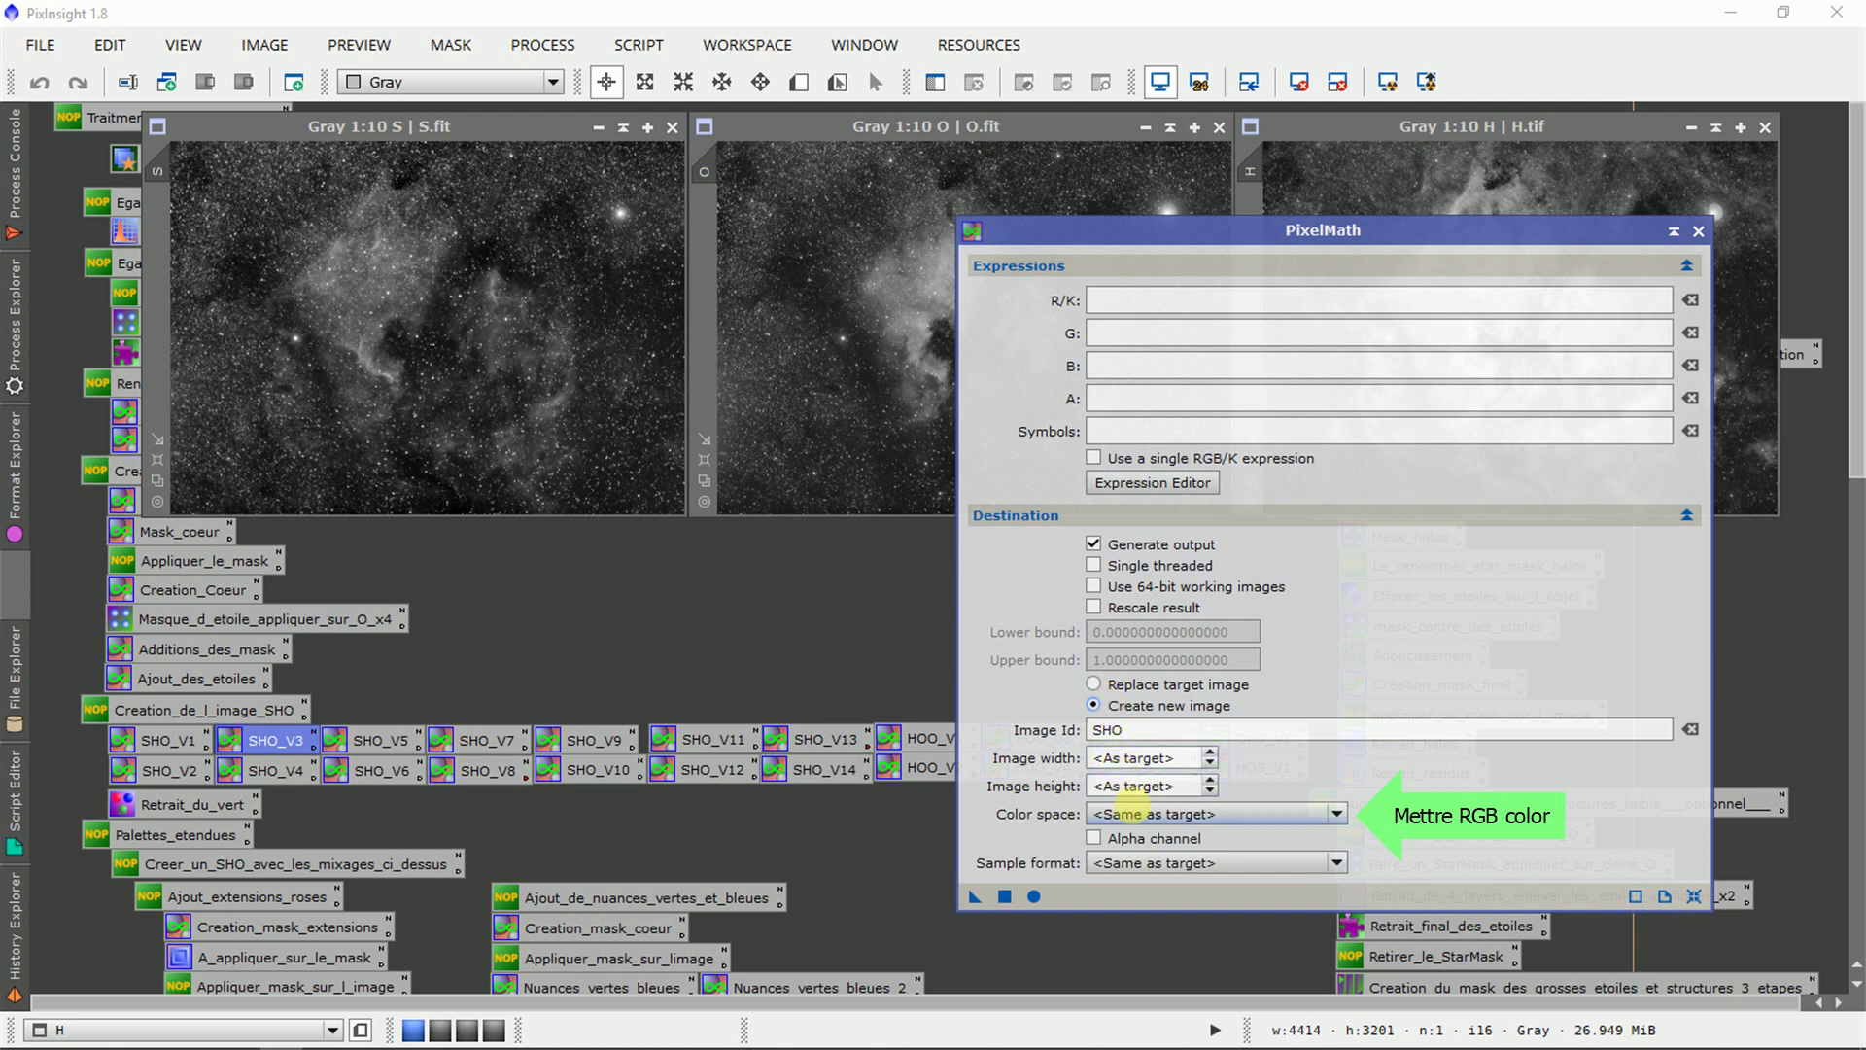
{"action": "left_click", "coordinate": [1134, 813]}
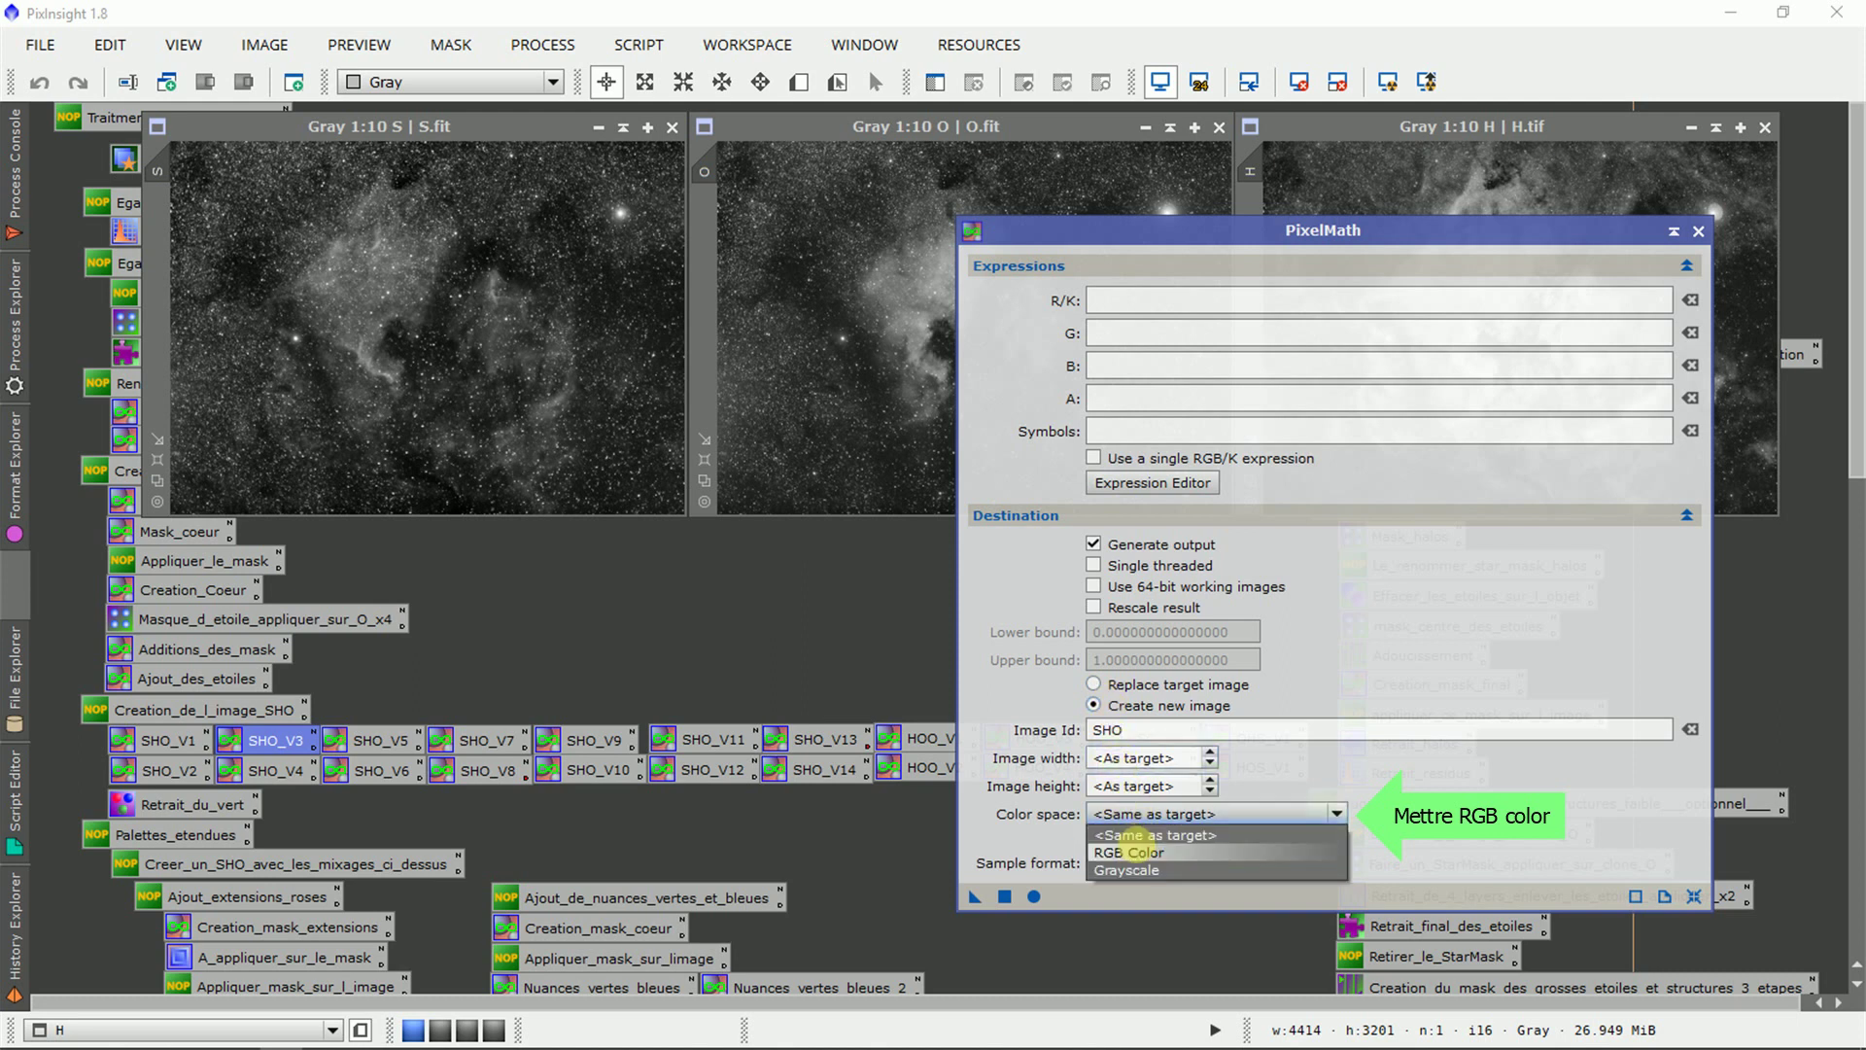
{"action": "left_click", "coordinate": [1129, 852]}
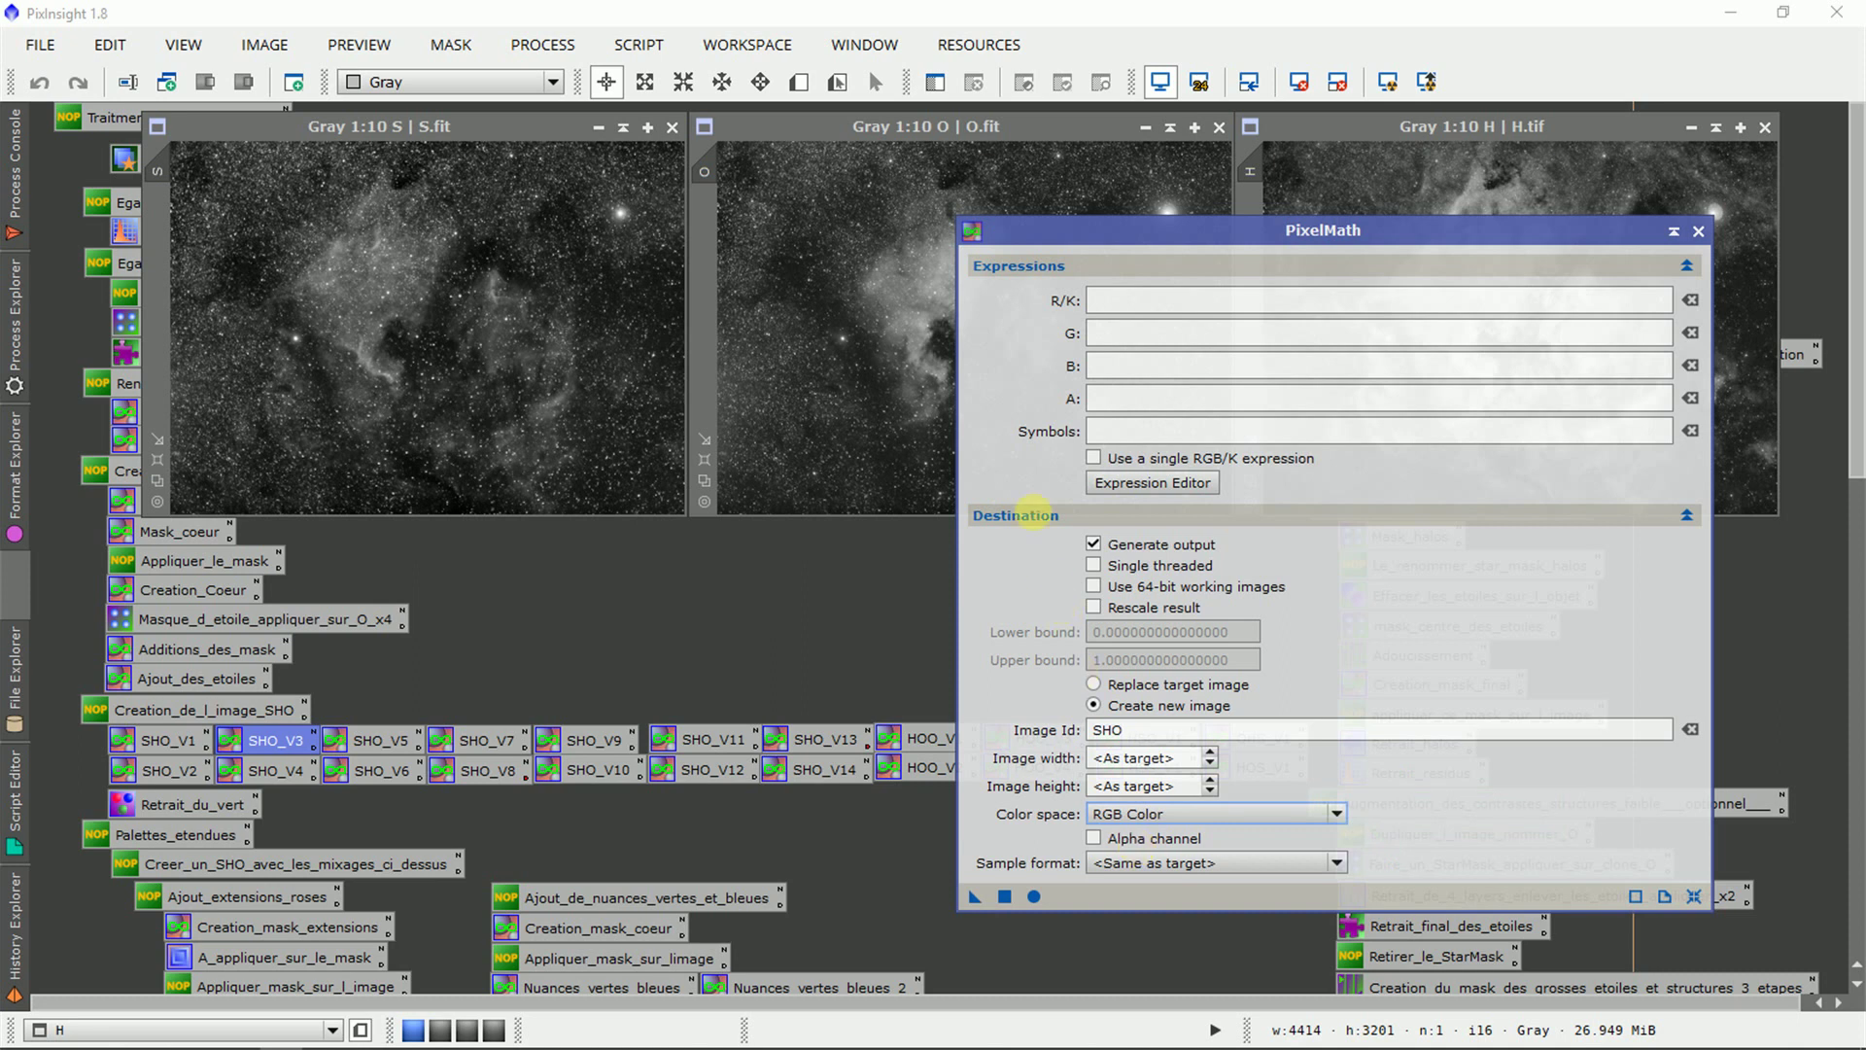
Enter the channel expressions S for R/K, H for G and O for B in PixelMath.
{"action": "left_click_drag", "start_coordinate": [1018, 237], "coordinate": [1065, 272]}
{"action": "left_click", "coordinate": [1175, 337]}
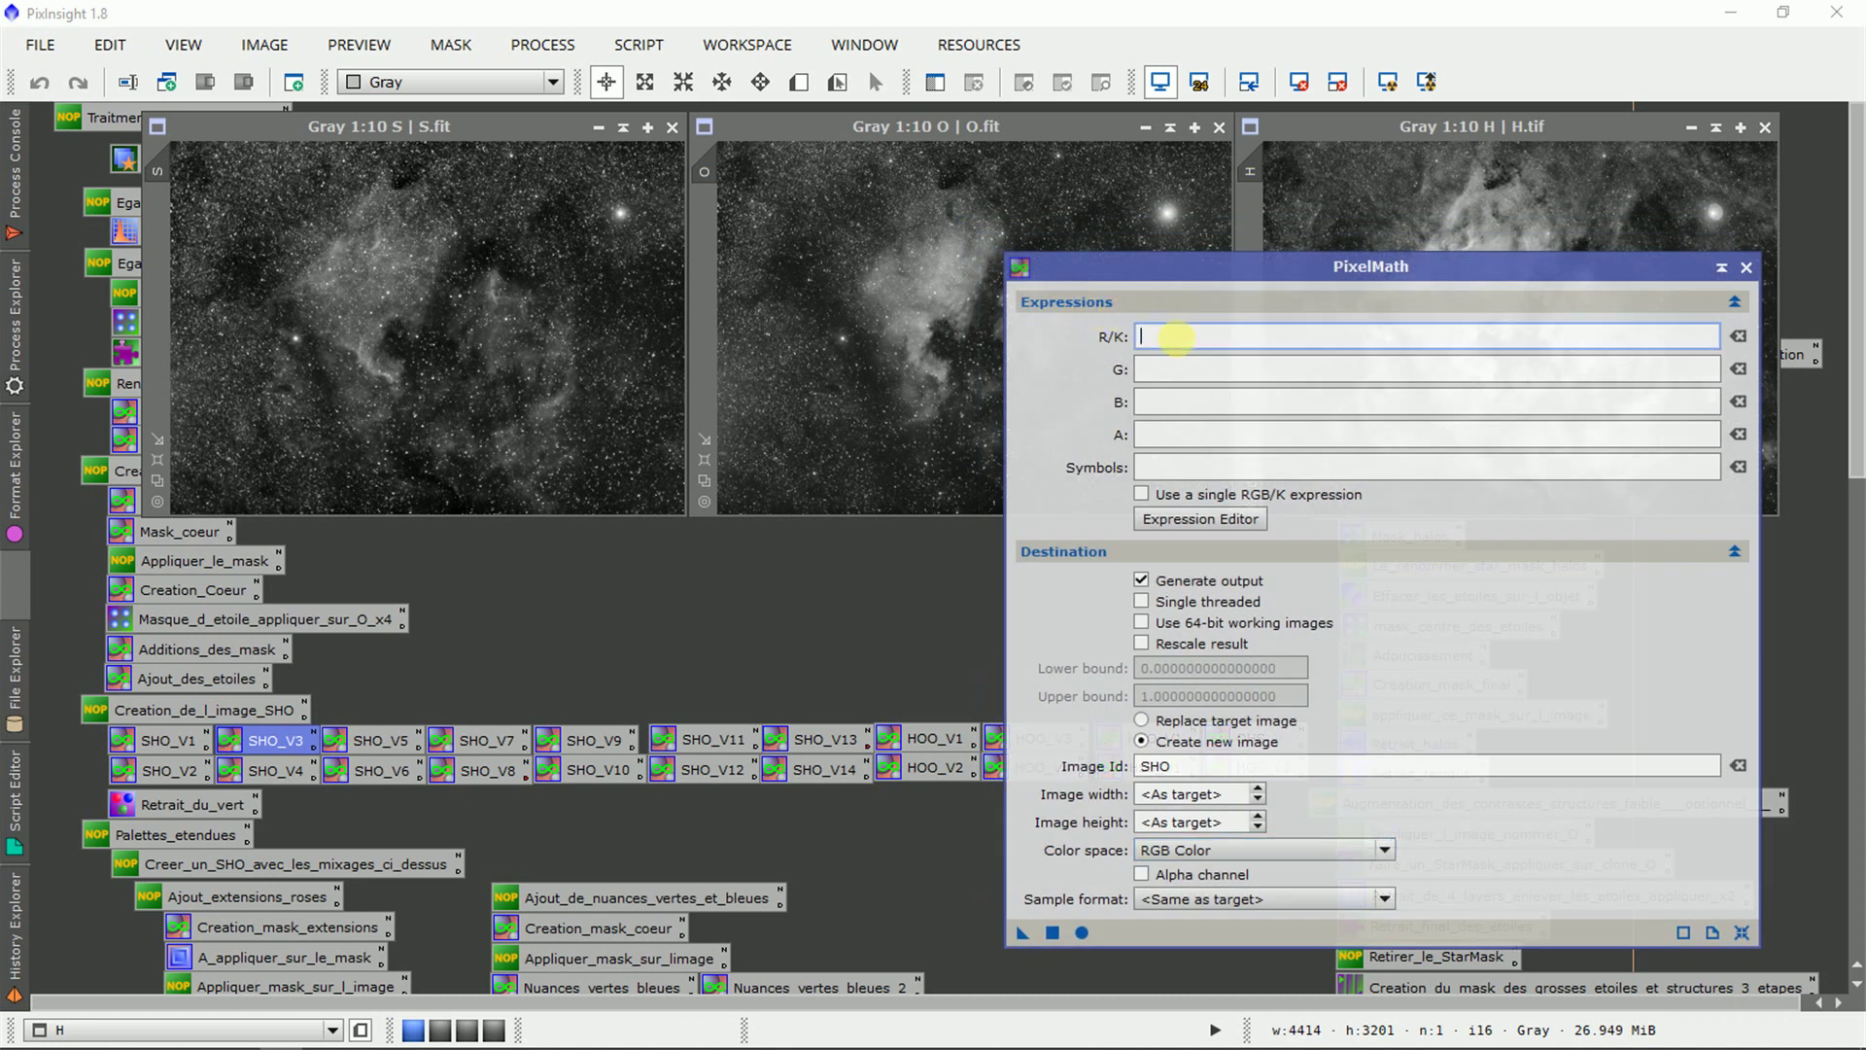
{"action": "left_click", "coordinate": [1175, 399]}
{"action": "left_click", "coordinate": [1163, 339]}
{"action": "type", "text": "S"}
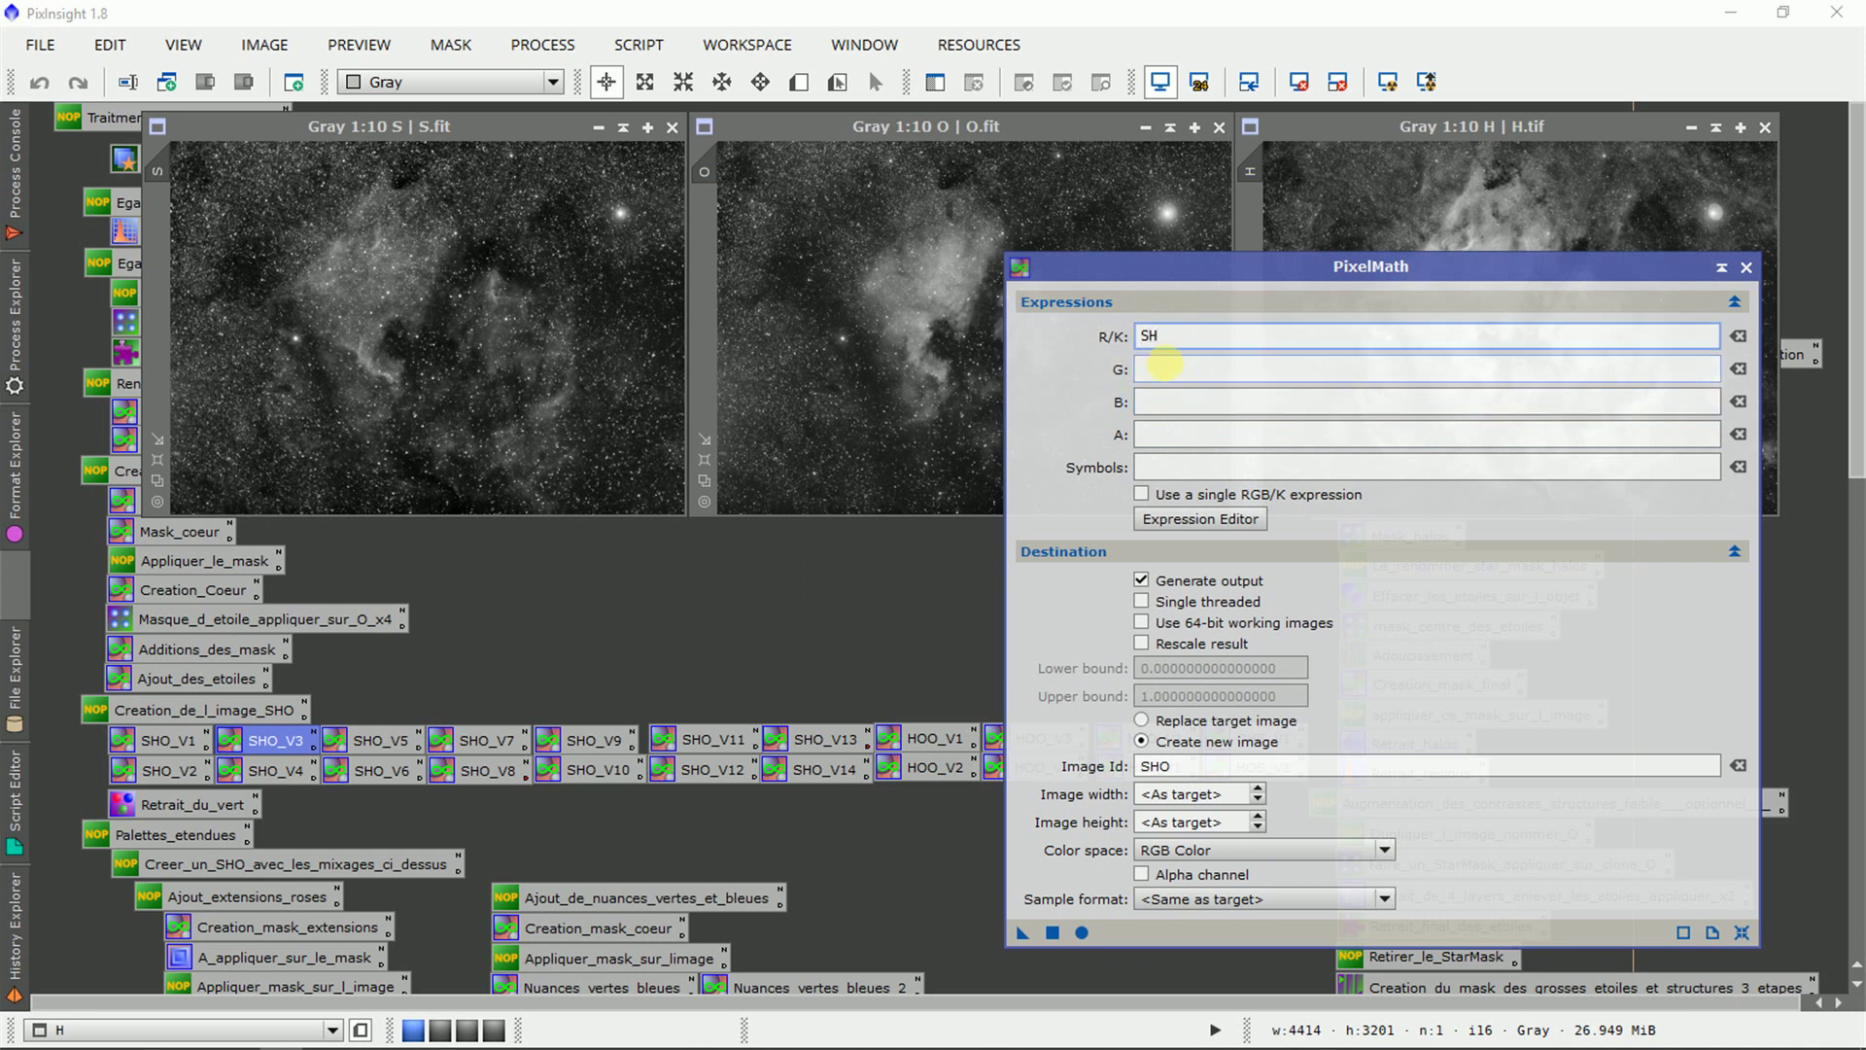
{"action": "left_click", "coordinate": [1164, 367]}
{"action": "left_click", "coordinate": [1164, 400]}
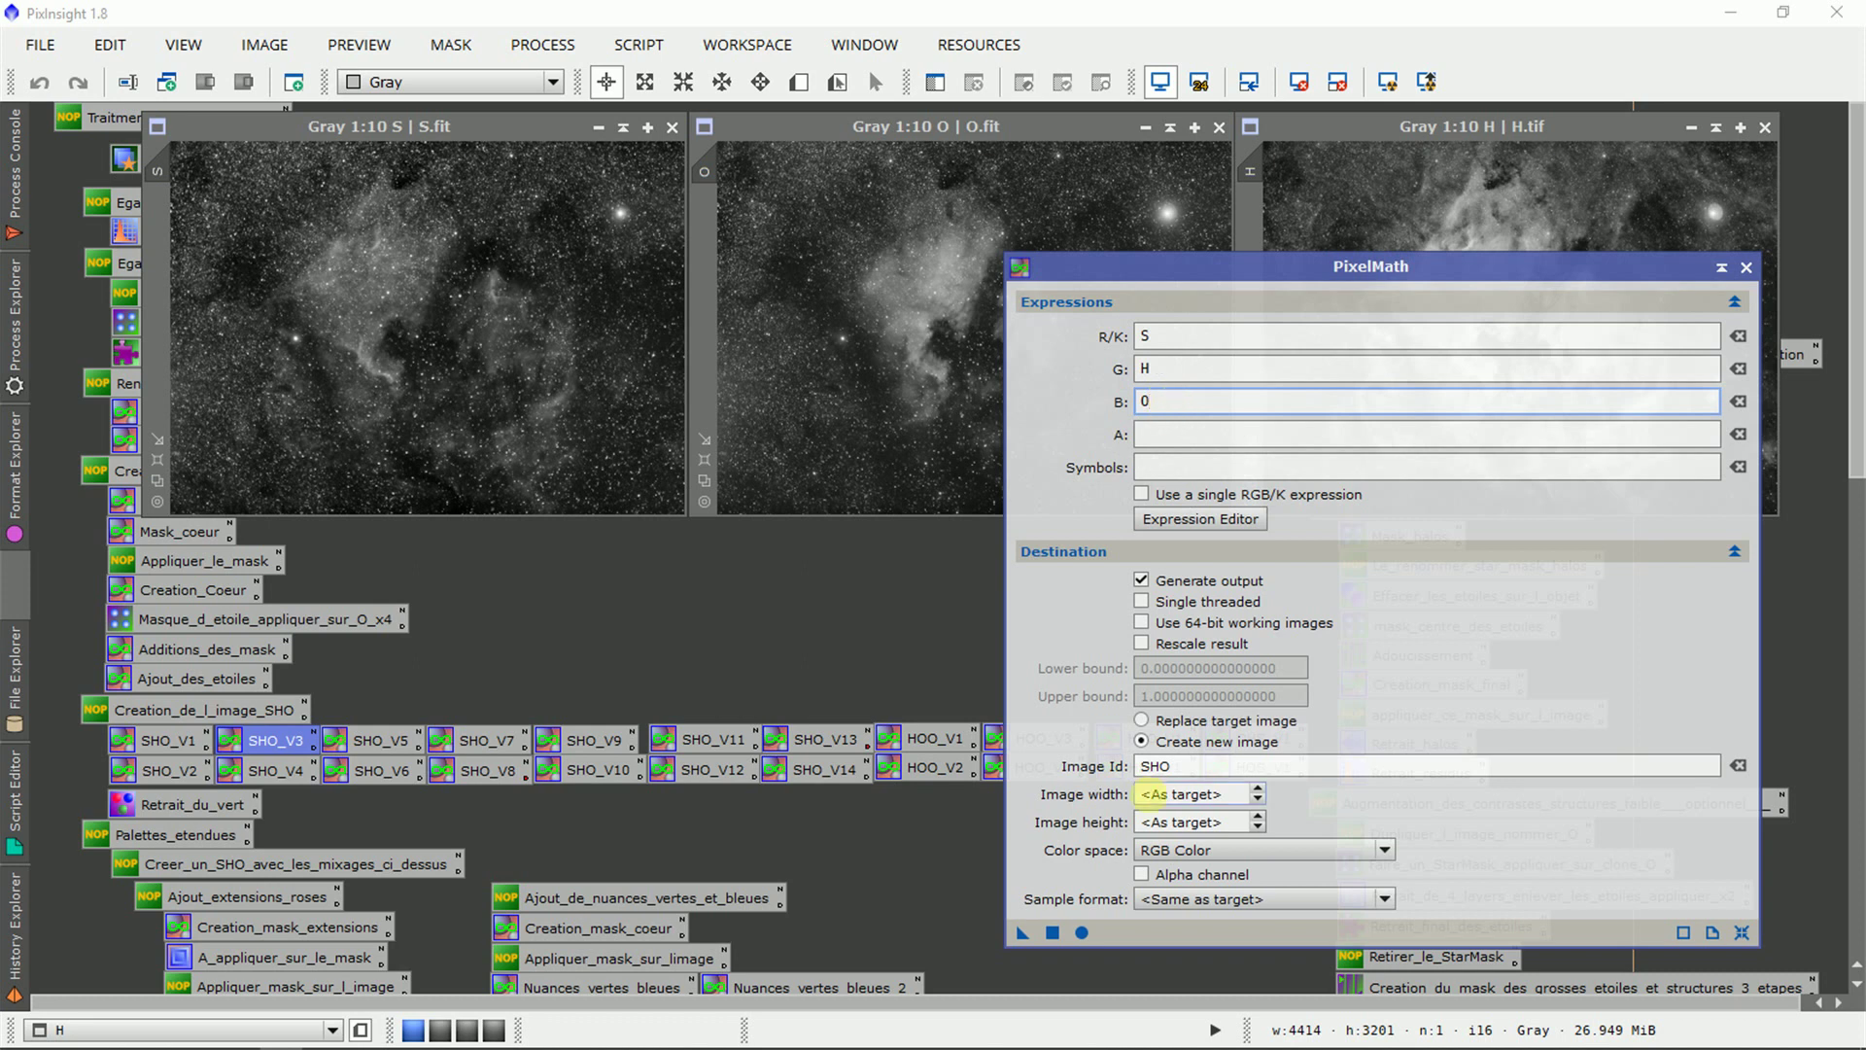
Generate a trial SHO colour image from the PixelMath channel expressions, inspect it up close, and close it.
{"action": "left_click", "coordinate": [1052, 931]}
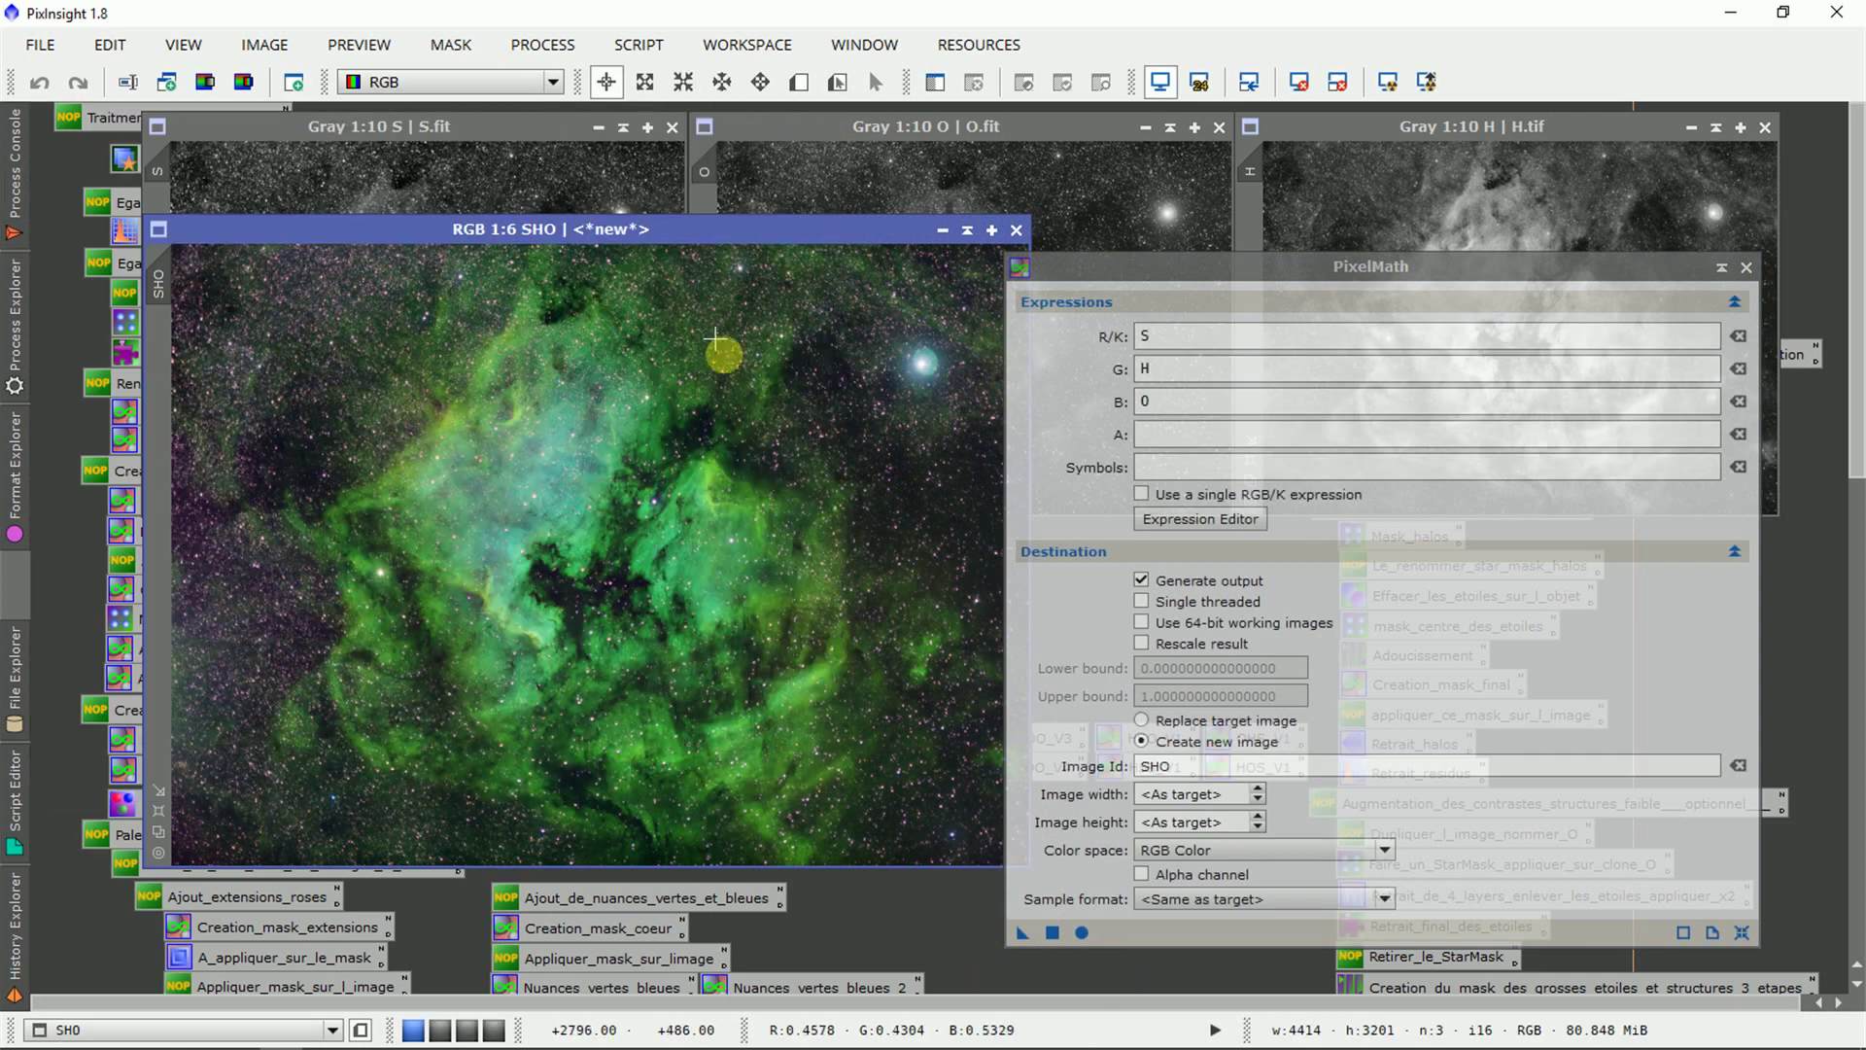
{"action": "left_click_drag", "start_coordinate": [717, 230], "coordinate": [746, 222]}
{"action": "scroll", "coordinate": [767, 541], "scroll_direction": "up", "scroll_amount": 6}
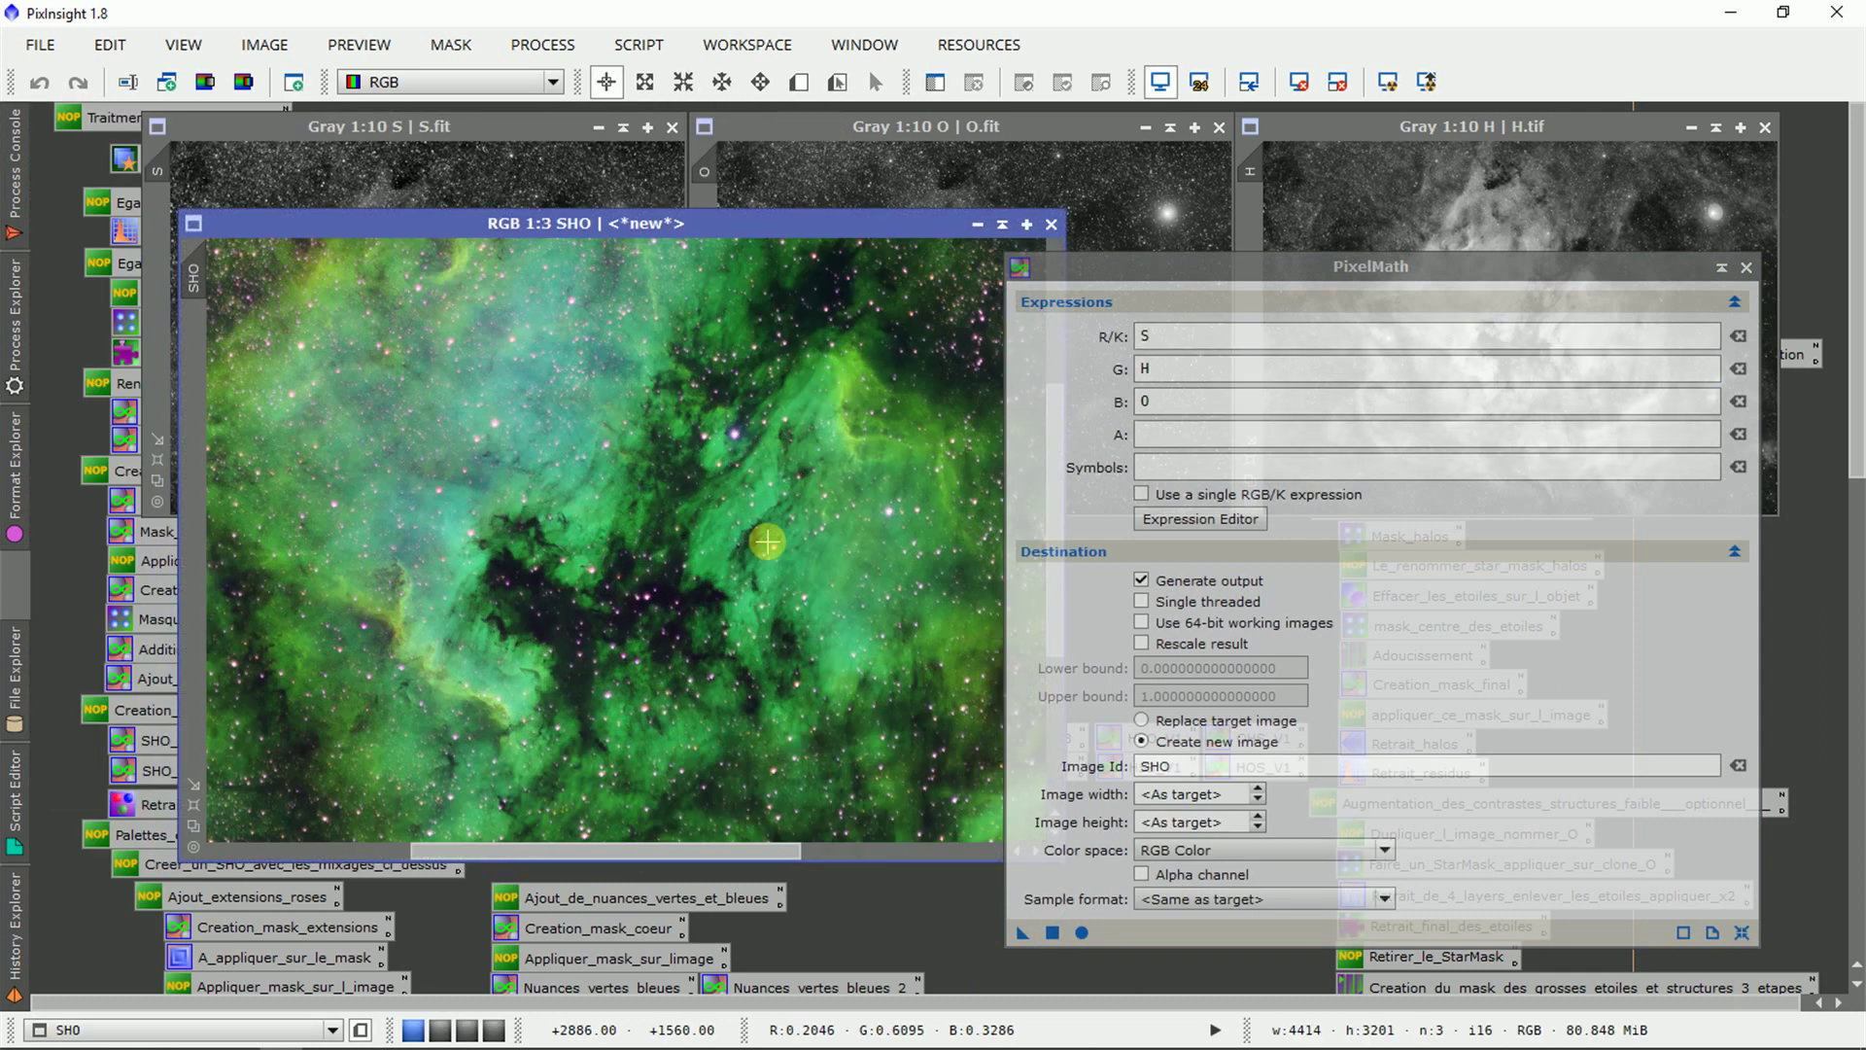
{"action": "scroll", "coordinate": [767, 540], "scroll_direction": "down", "scroll_amount": 6}
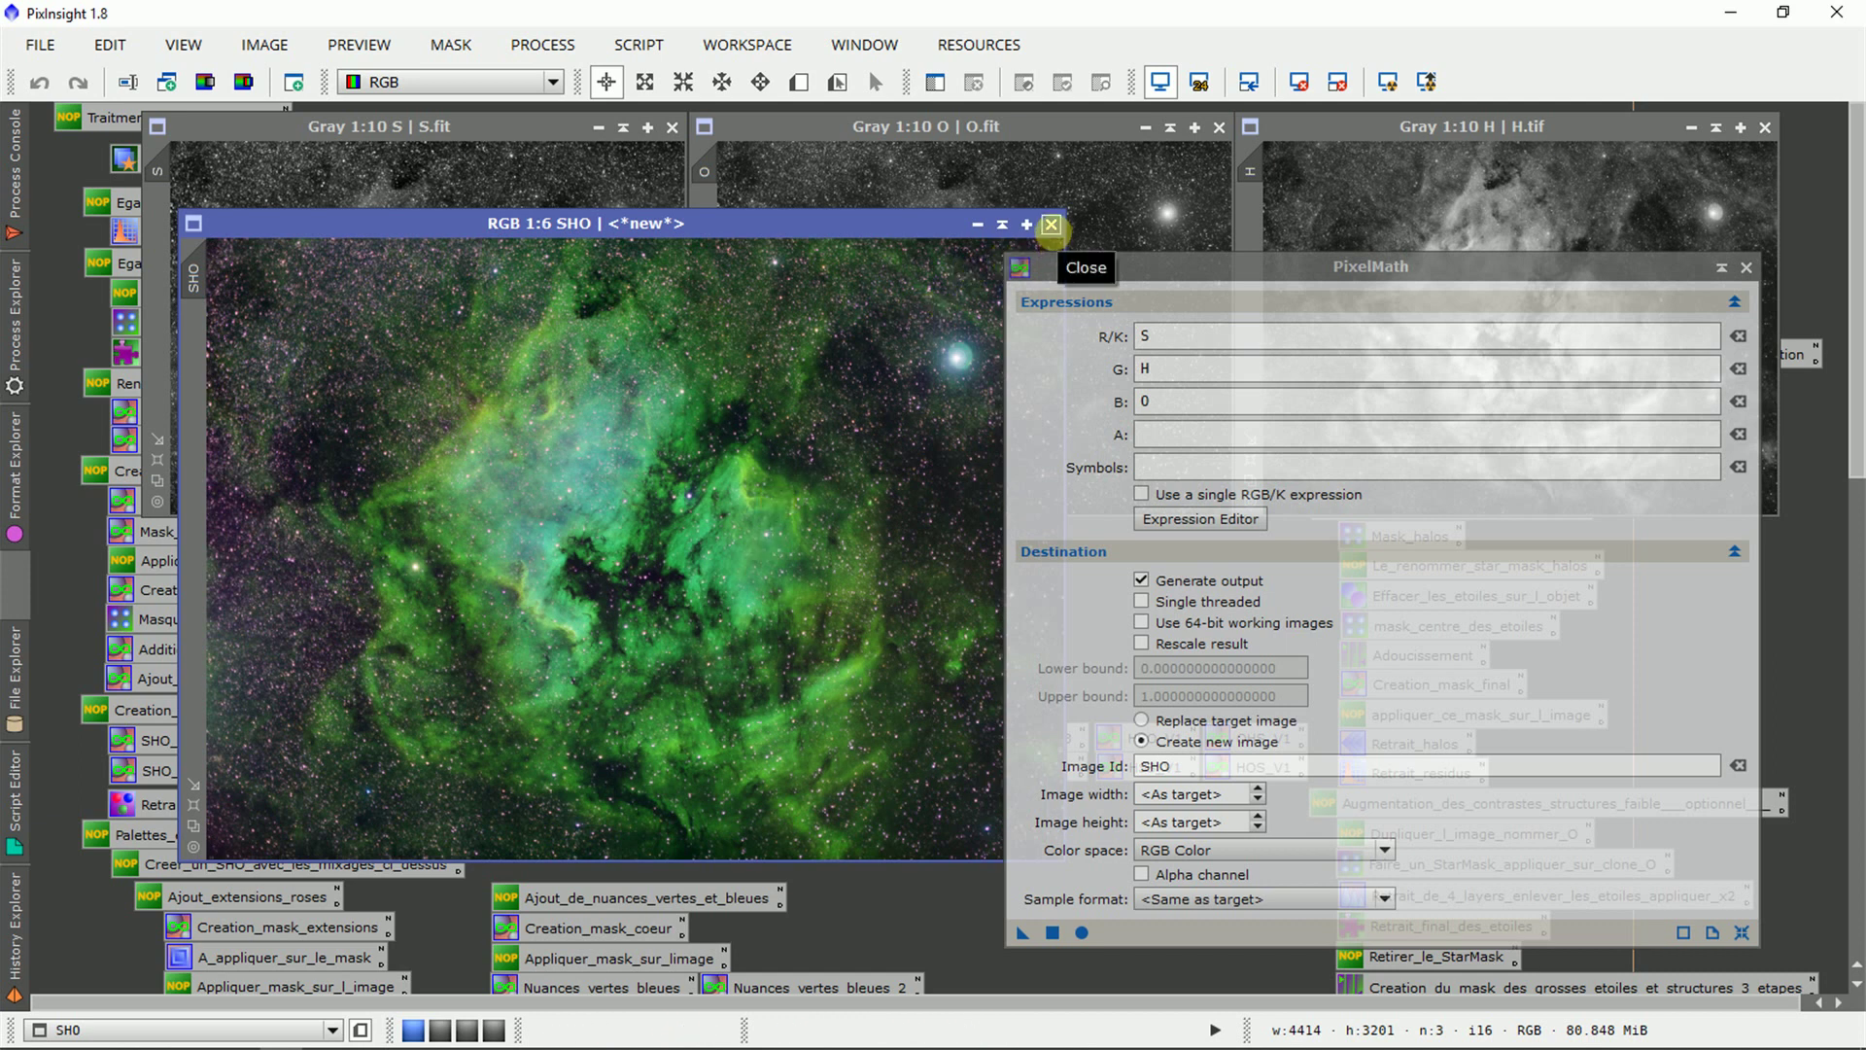
{"action": "left_click", "coordinate": [1051, 225]}
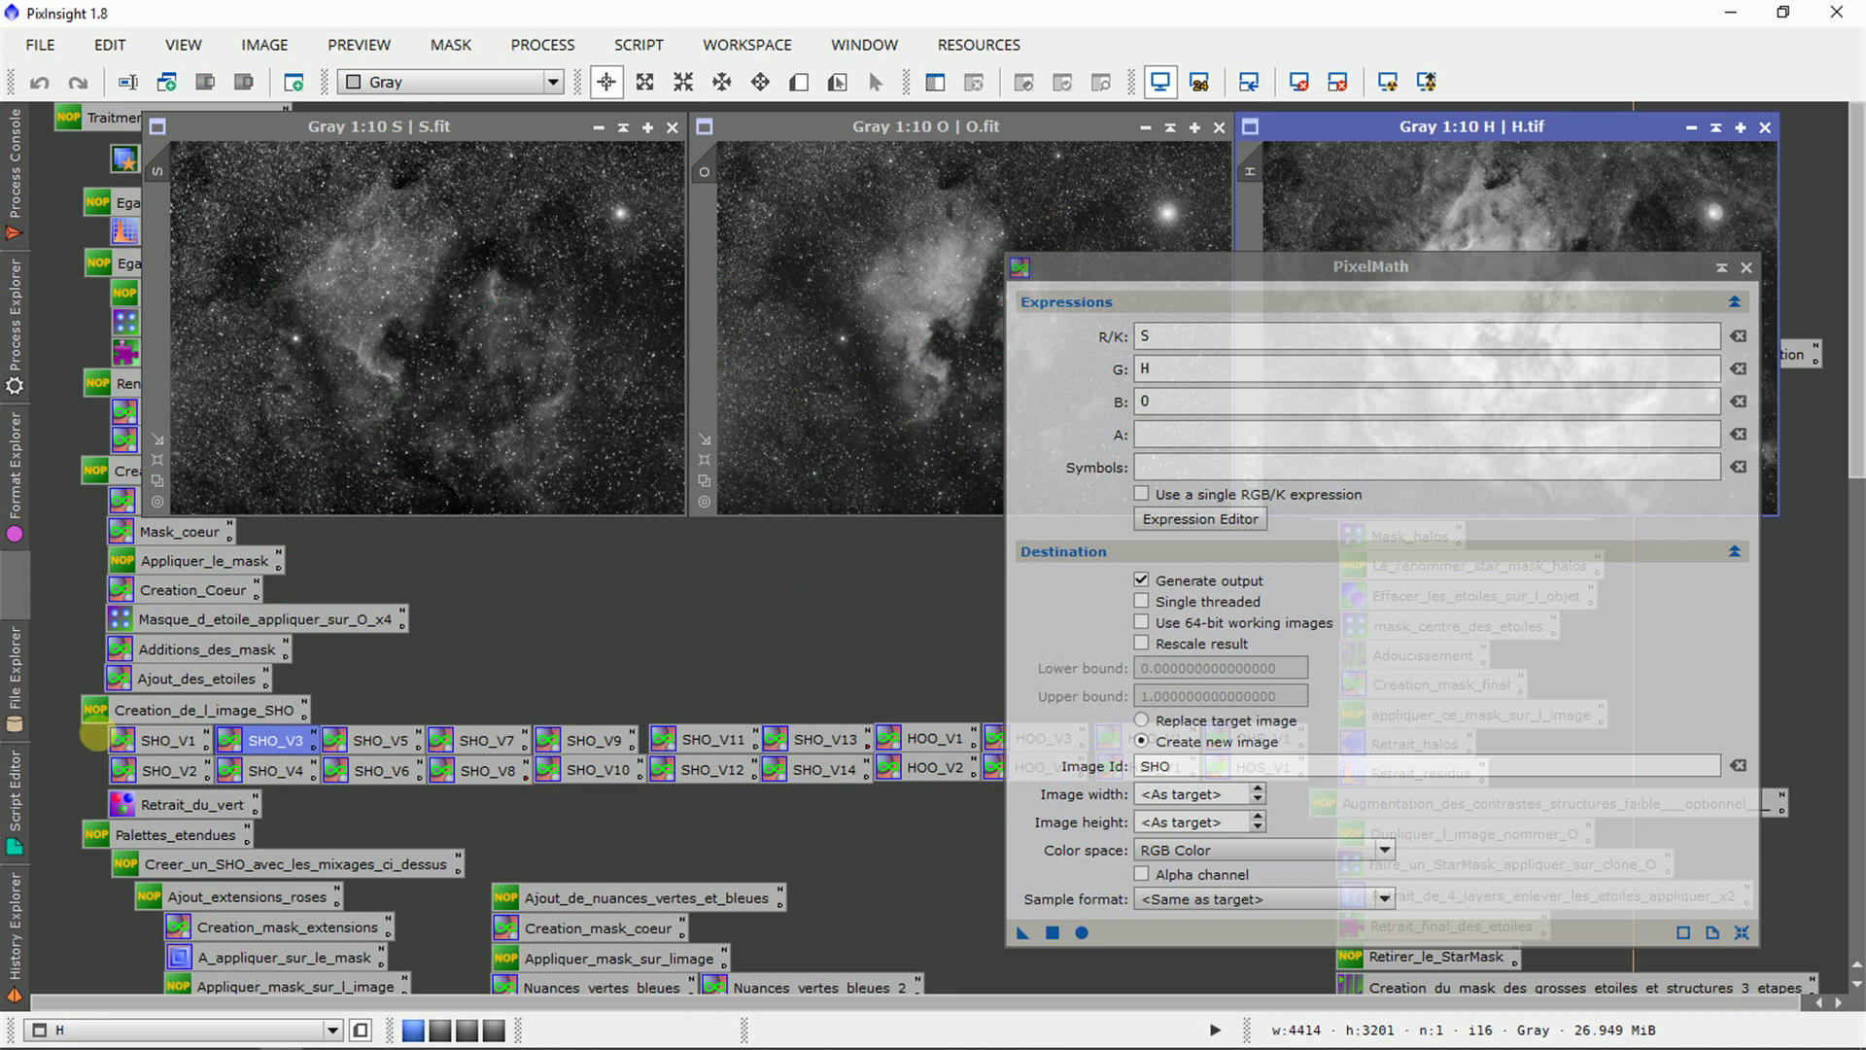
{"action": "left_click_drag", "start_coordinate": [69, 716], "coordinate": [972, 748]}
{"action": "left_click", "coordinate": [1188, 340]}
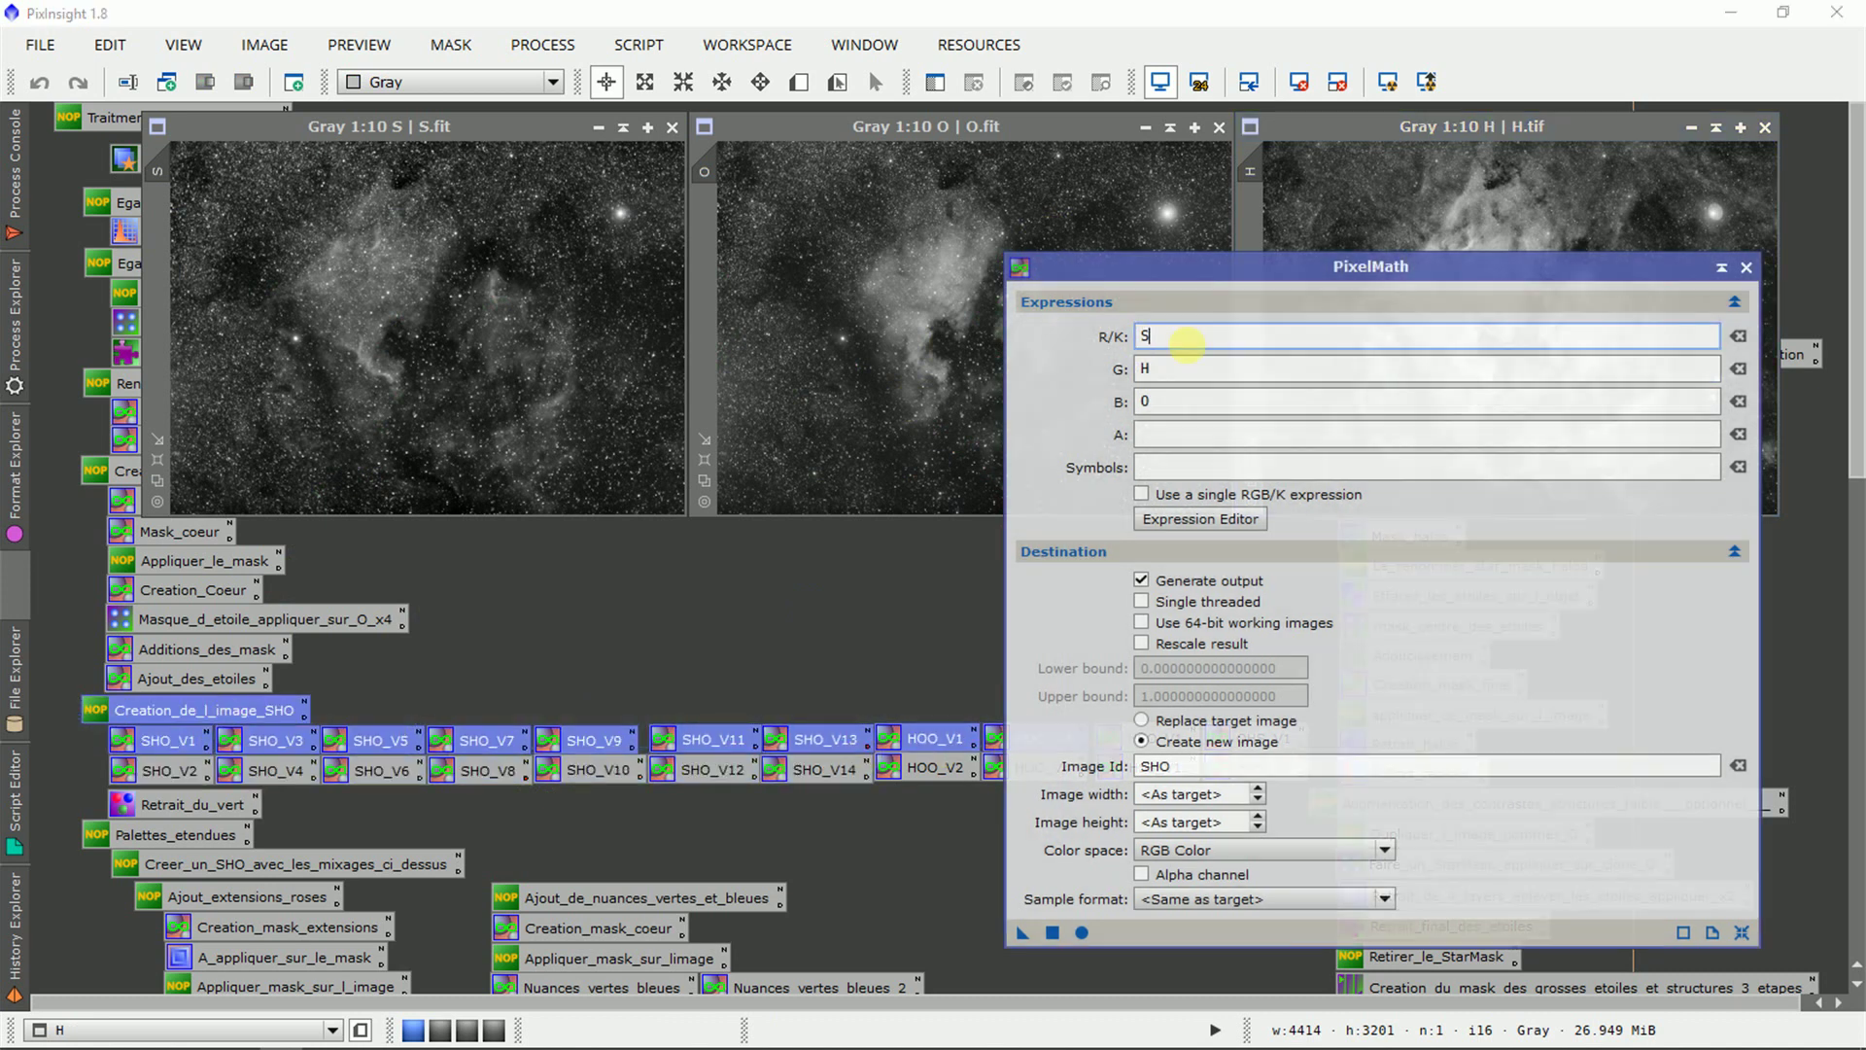
{"action": "double_click", "coordinate": [1187, 368]}
{"action": "double_click", "coordinate": [1187, 402]}
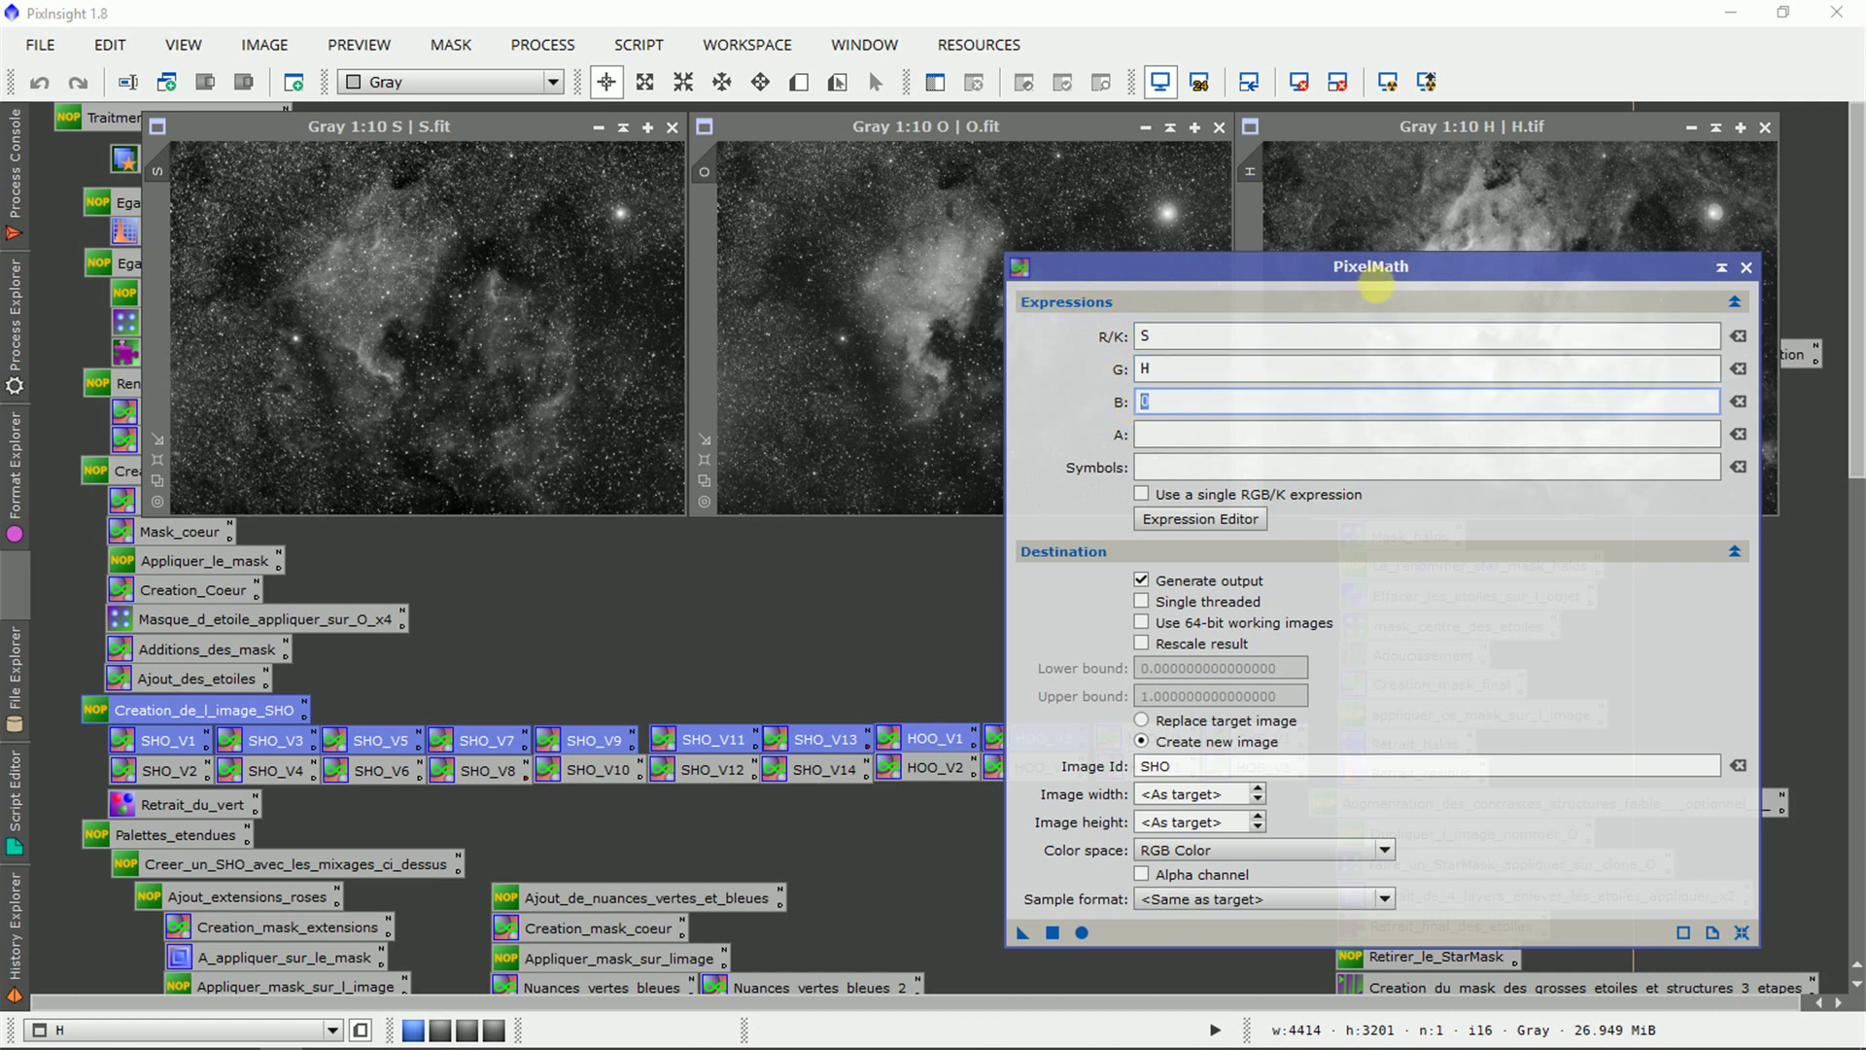
{"action": "left_click", "coordinate": [795, 561]}
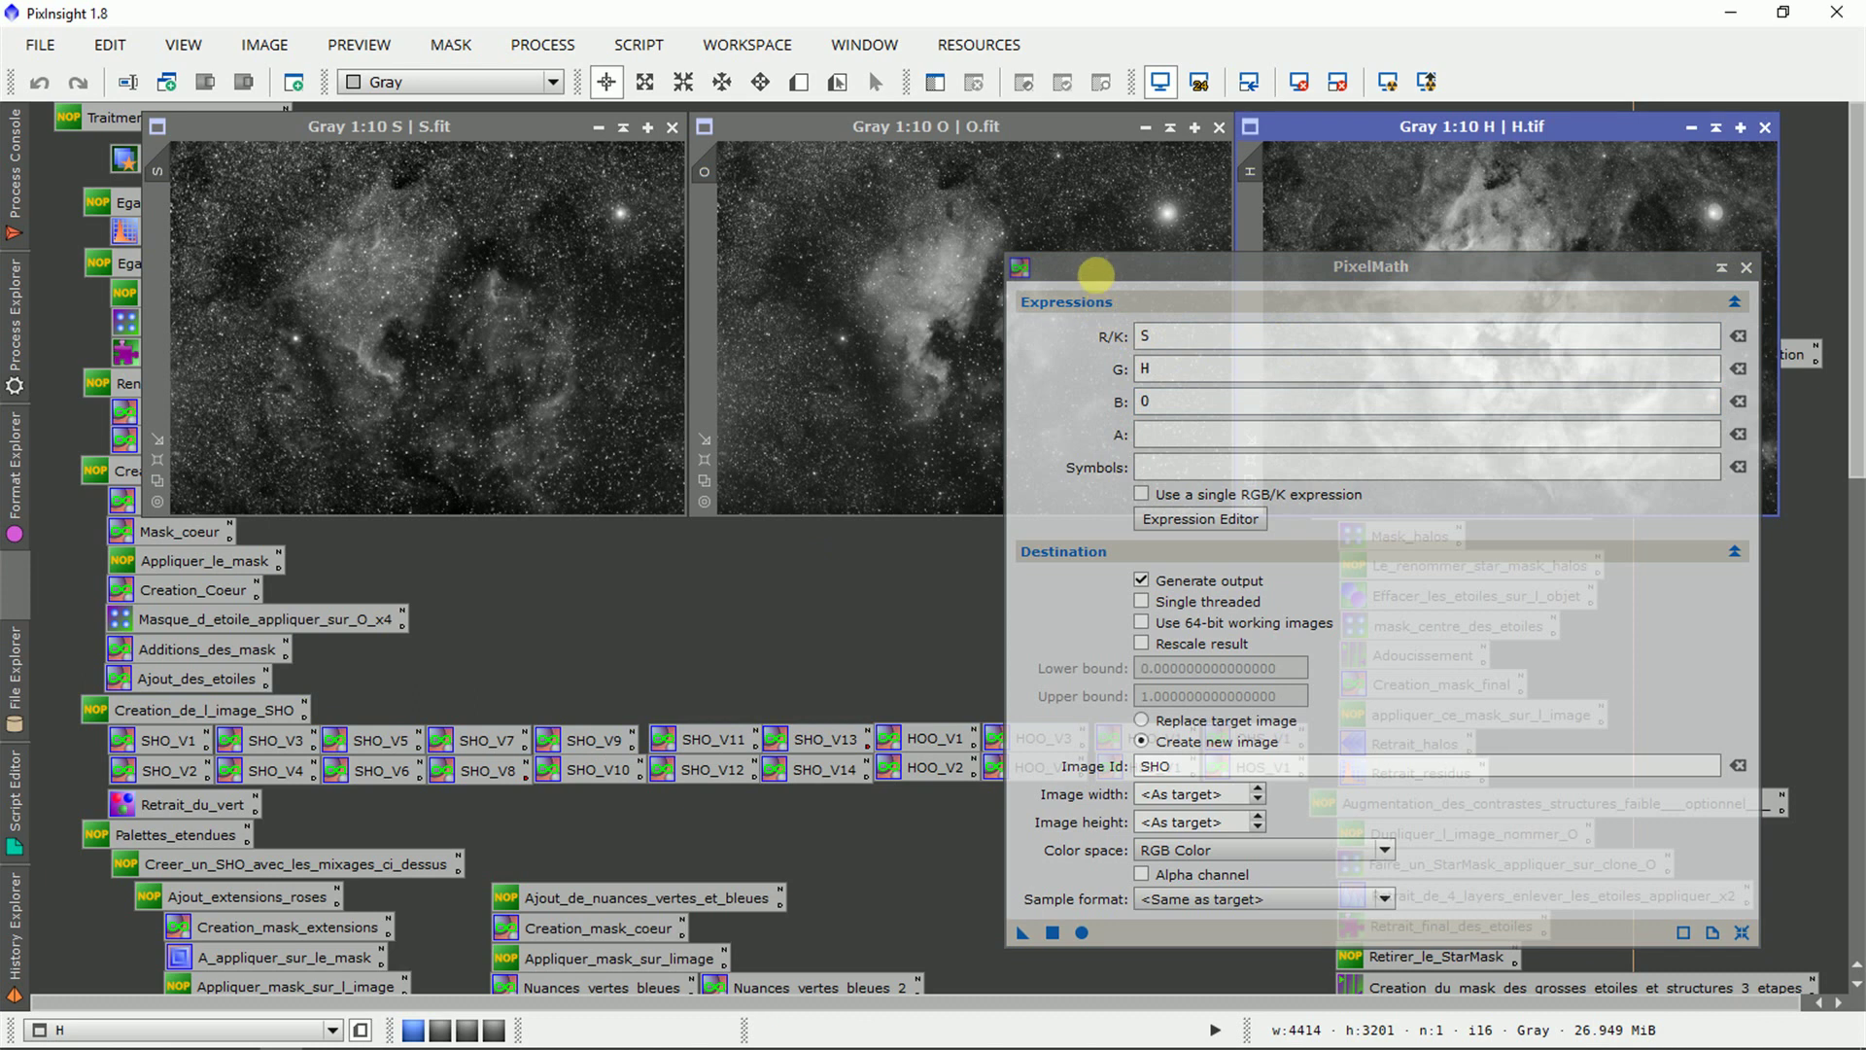
Compare the PixelMath expressions stored in the SHO_V1, V4, V9, V10, V11, V12 and V14 icons, and close PixelMath.
{"action": "left_click_drag", "start_coordinate": [1096, 275], "coordinate": [1260, 261]}
{"action": "double_click", "coordinate": [185, 738]}
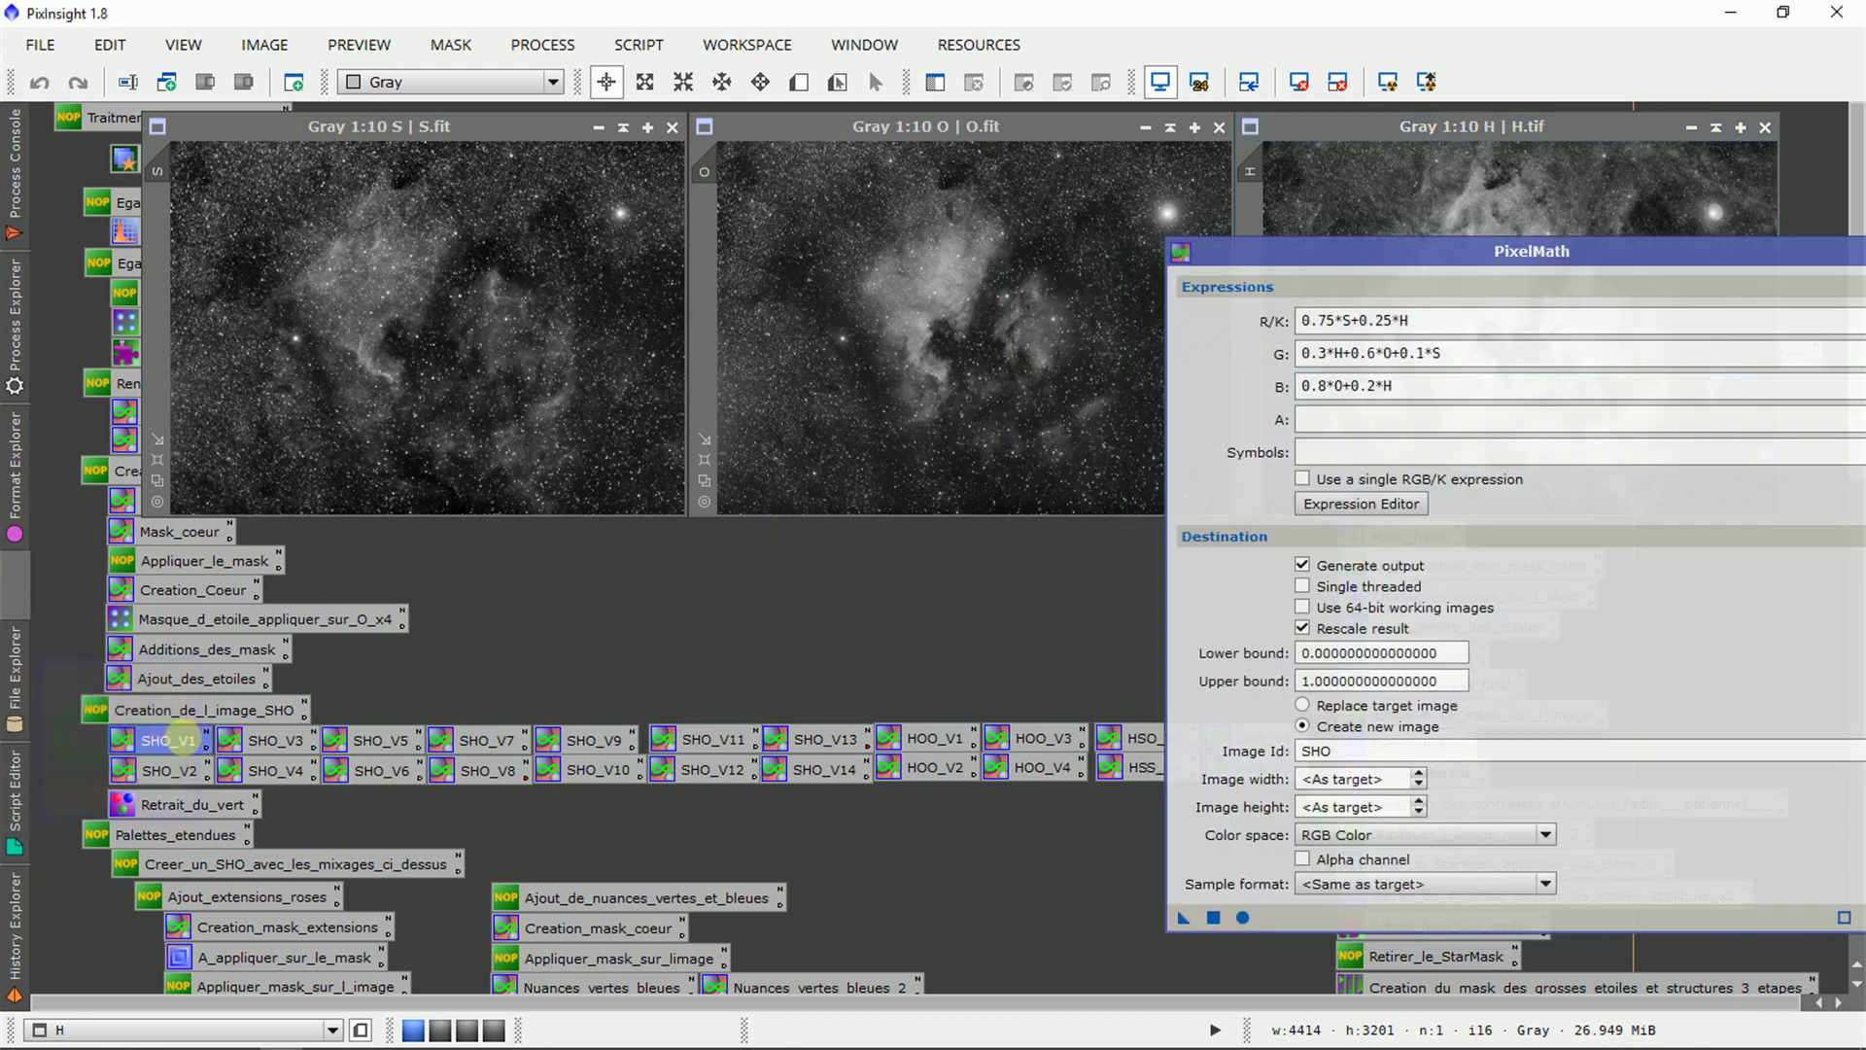
{"action": "double_click", "coordinate": [275, 771]}
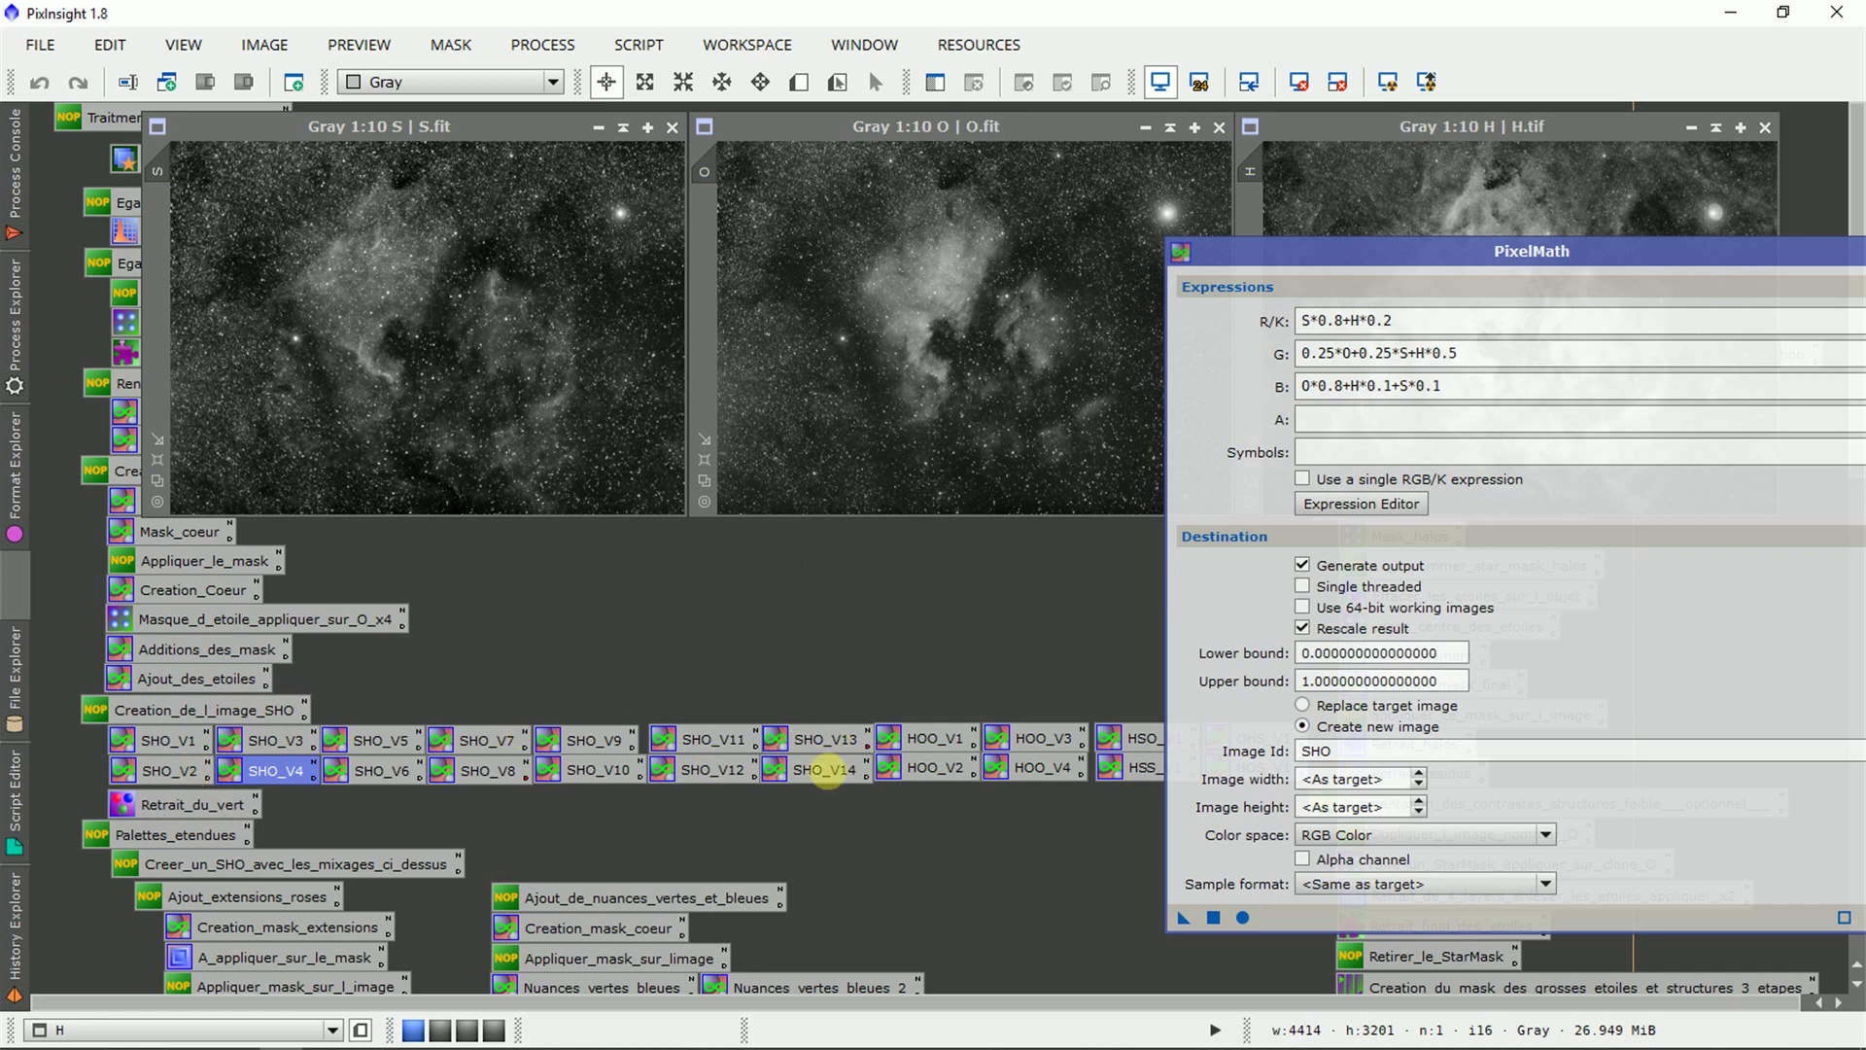
{"action": "double_click", "coordinate": [828, 770]}
{"action": "double_click", "coordinate": [717, 741]}
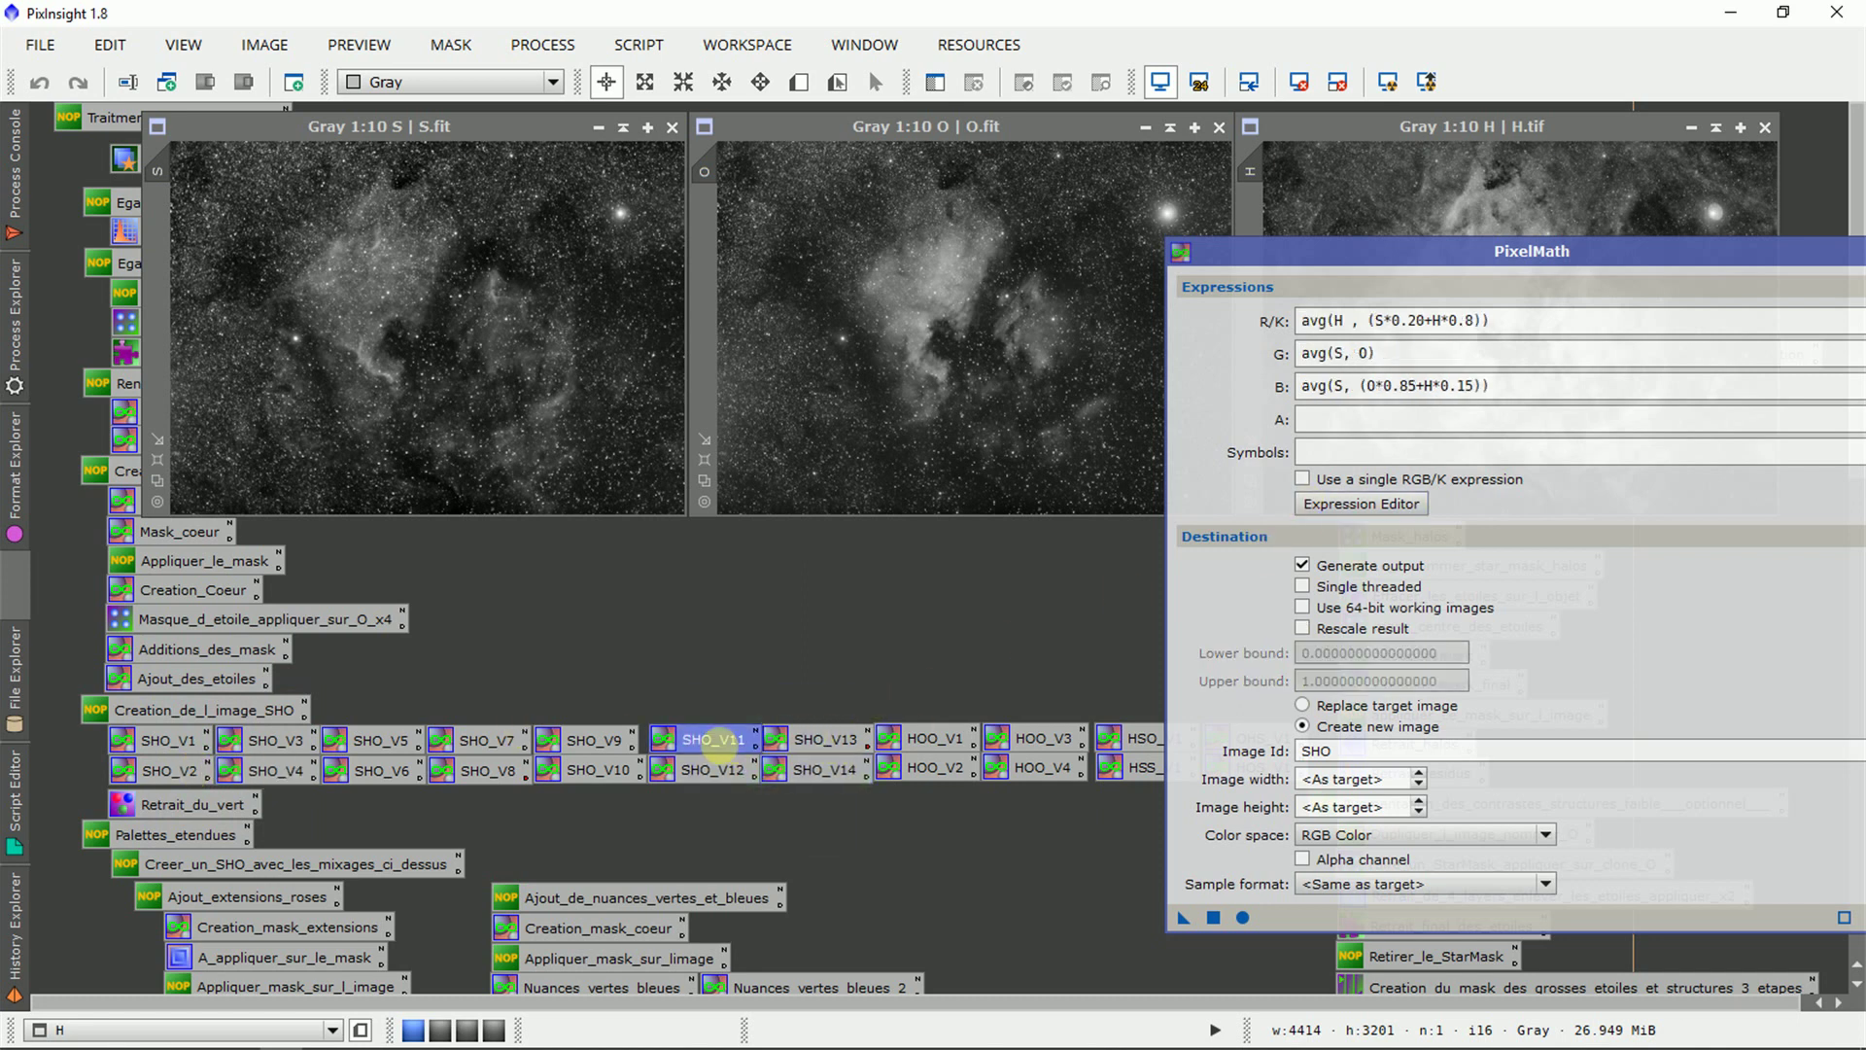
{"action": "double_click", "coordinate": [622, 770]}
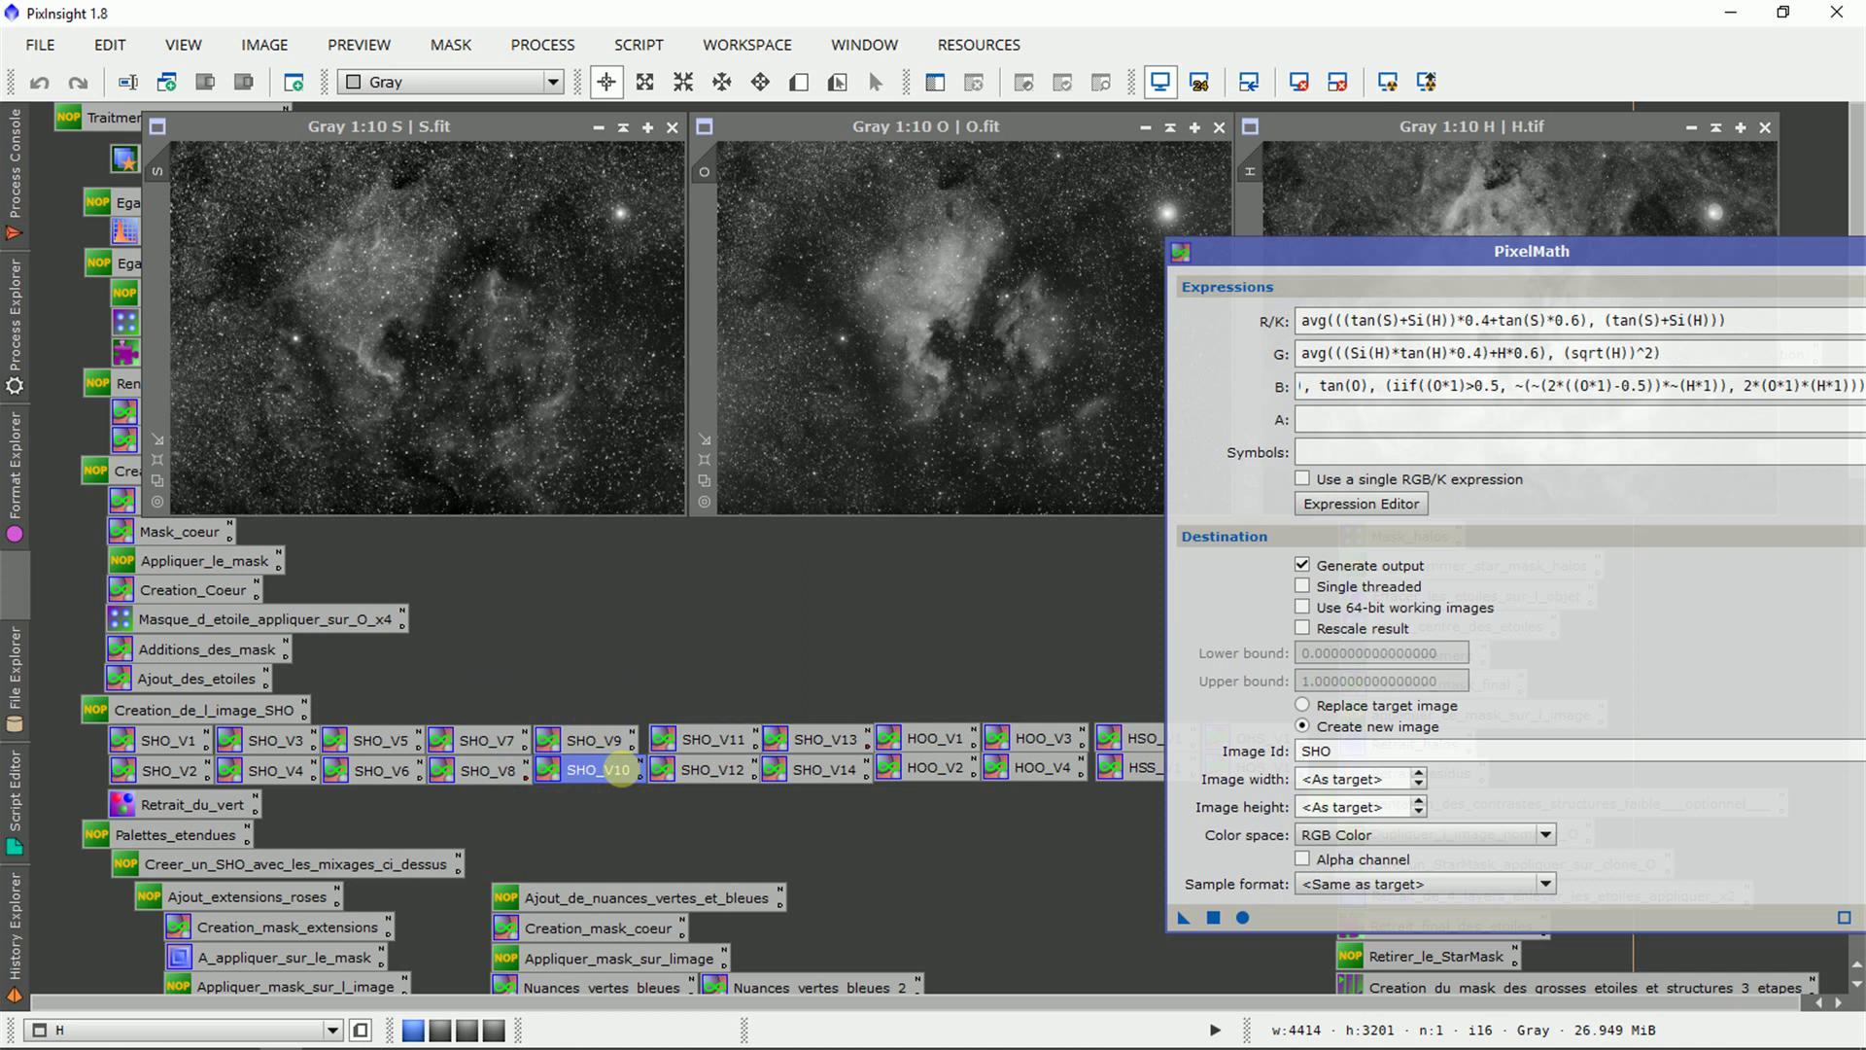
{"action": "double_click", "coordinate": [547, 740]}
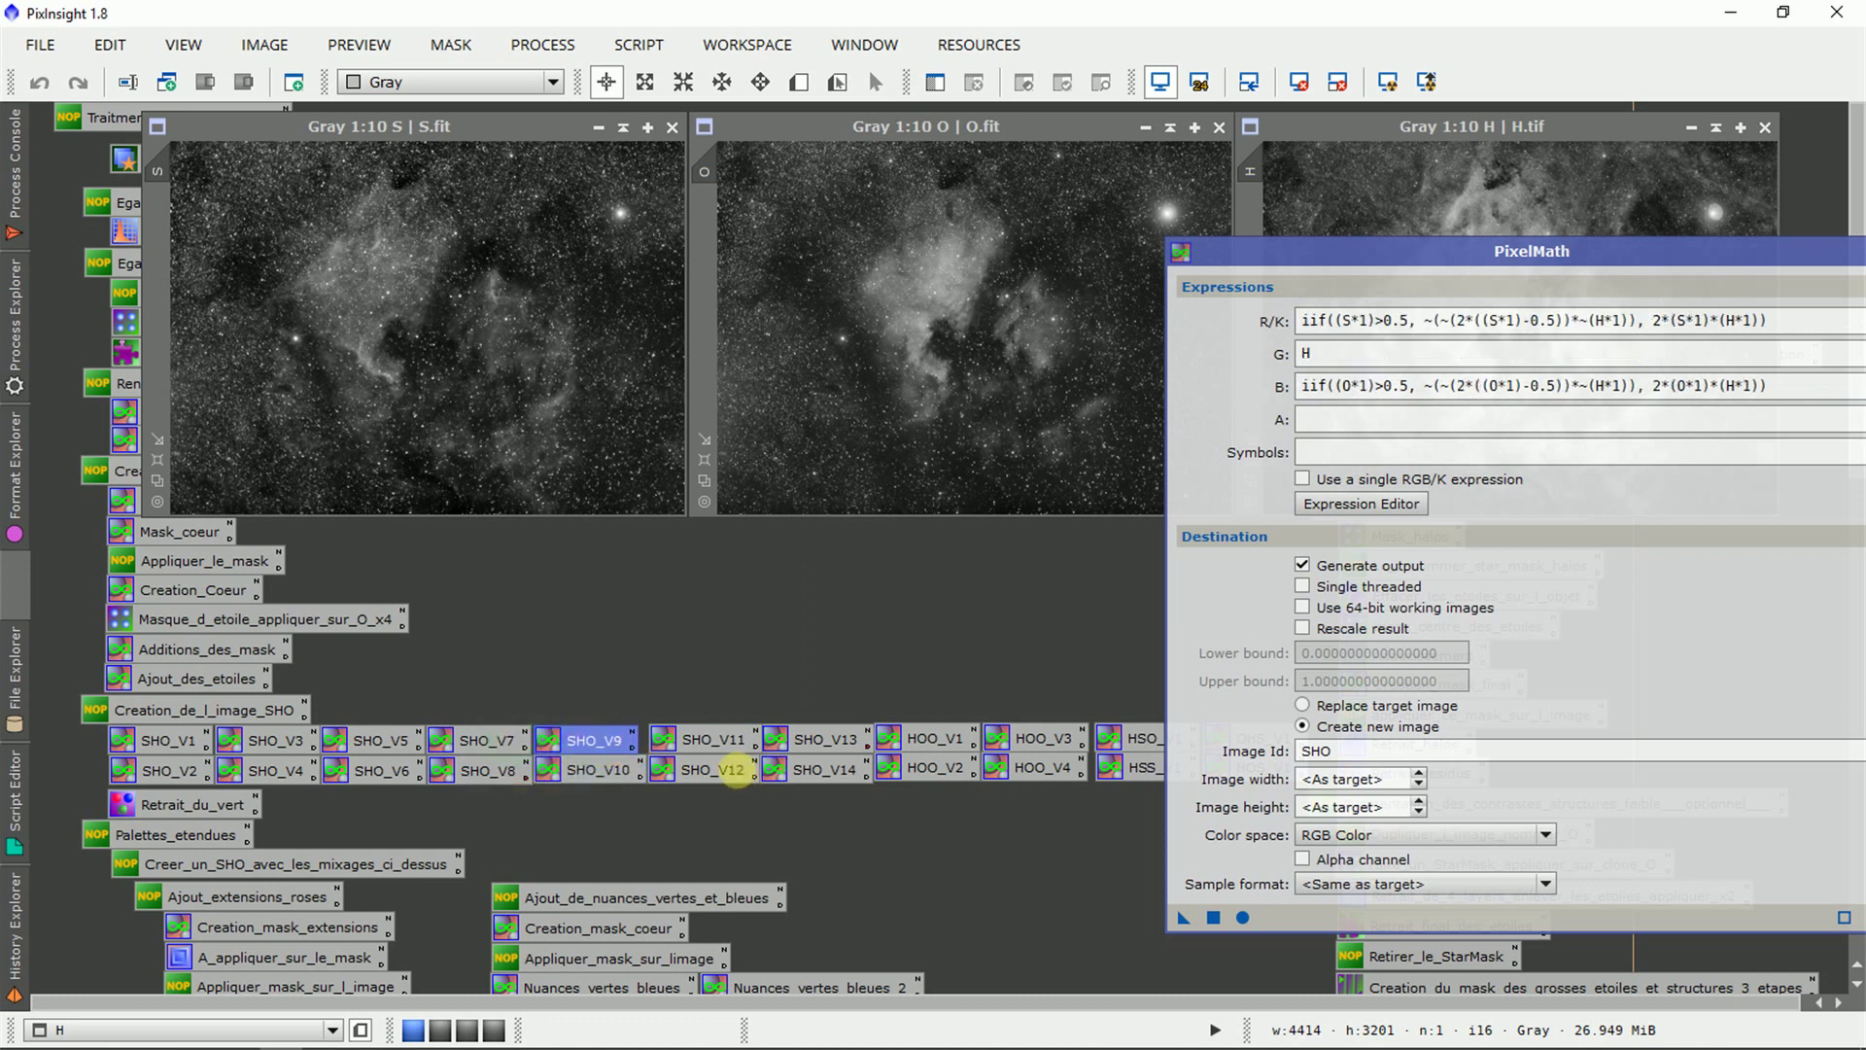
{"action": "double_click", "coordinate": [736, 771]}
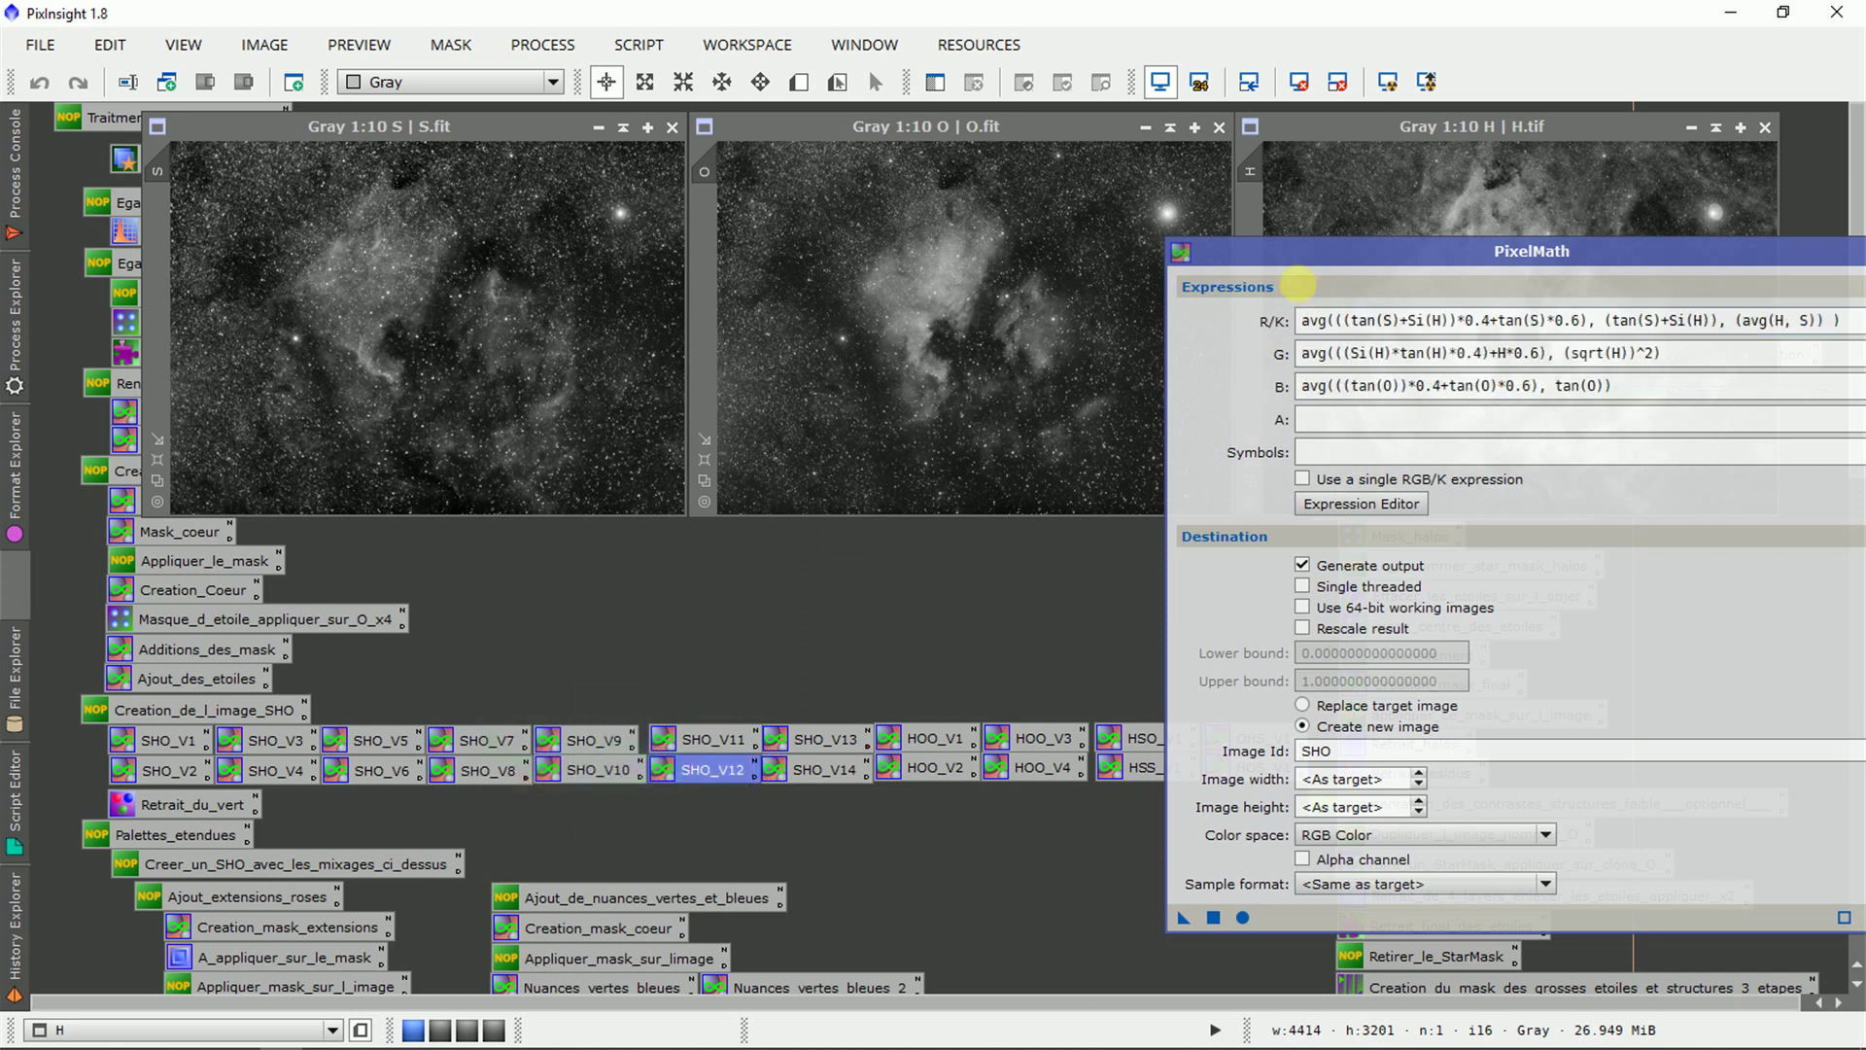
{"action": "left_click", "coordinate": [477, 688]}
{"action": "left_click_drag", "start_coordinate": [477, 689], "coordinate": [753, 763]}
{"action": "left_click_drag", "start_coordinate": [1471, 246], "coordinate": [1089, 250]}
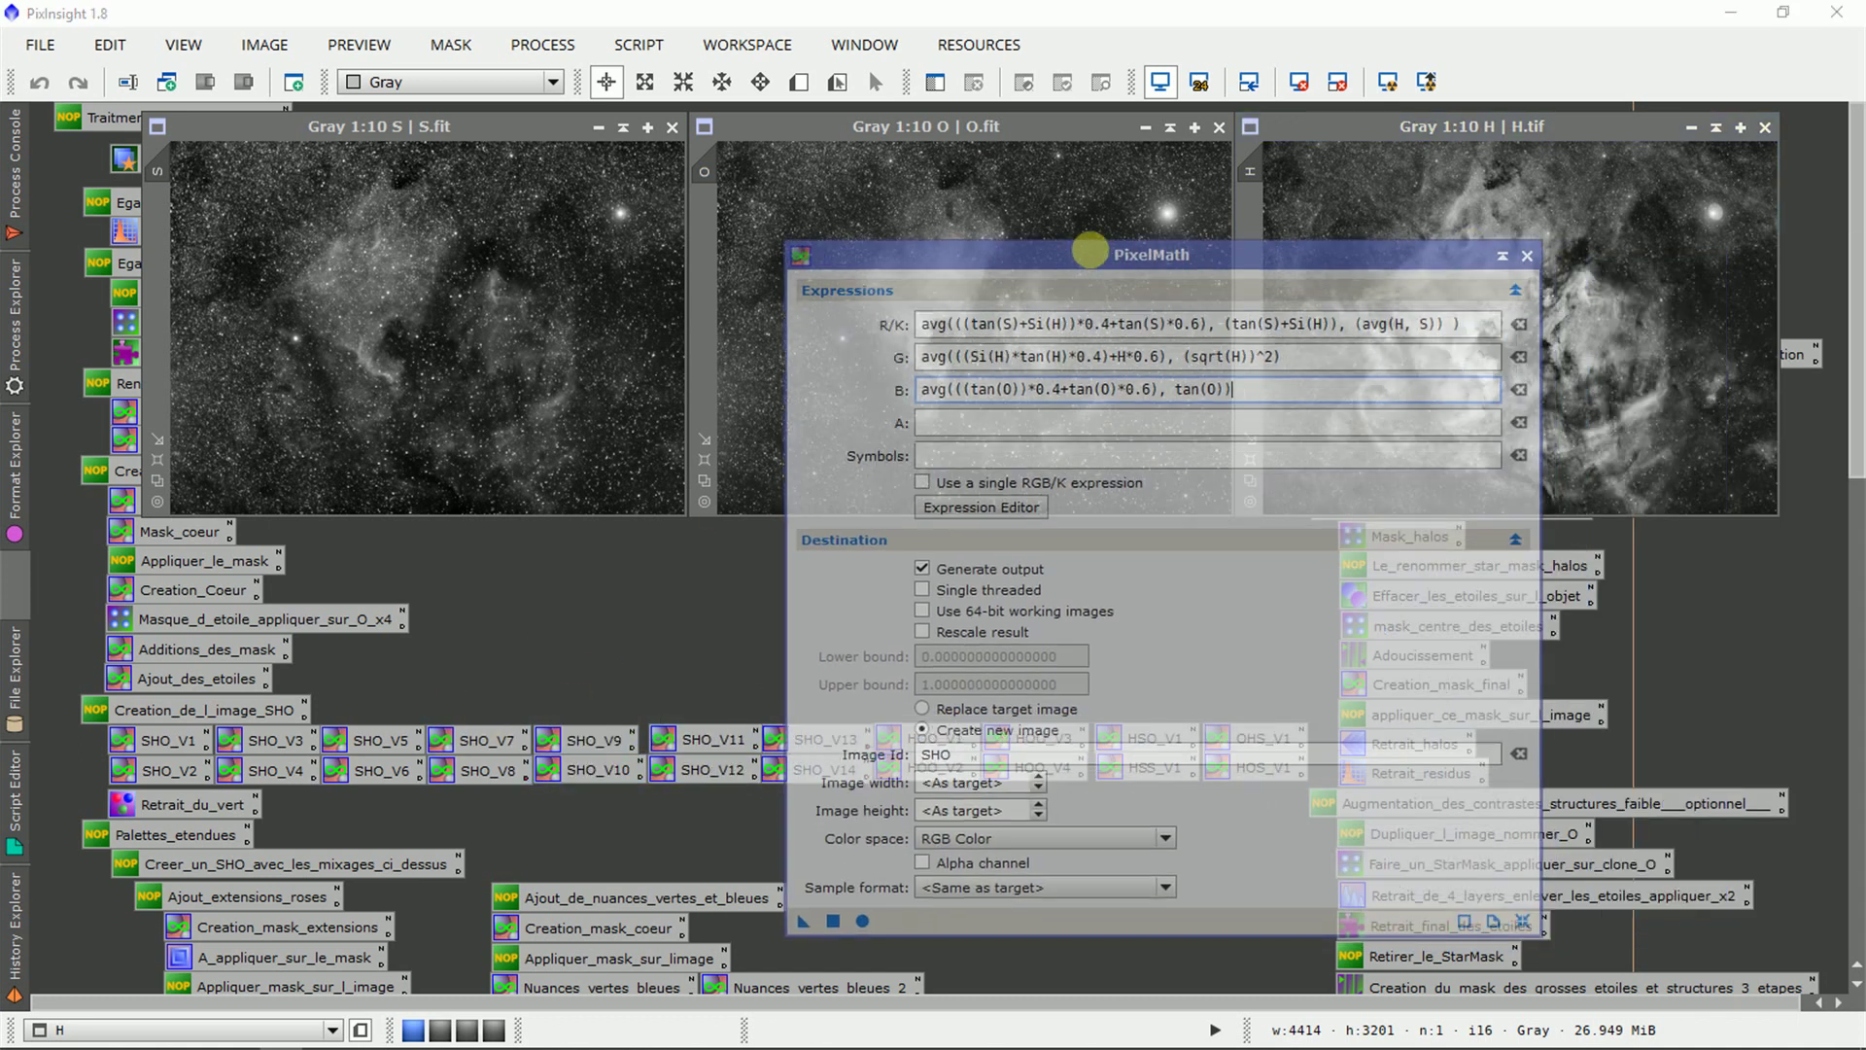
{"action": "left_click", "coordinate": [1527, 255]}
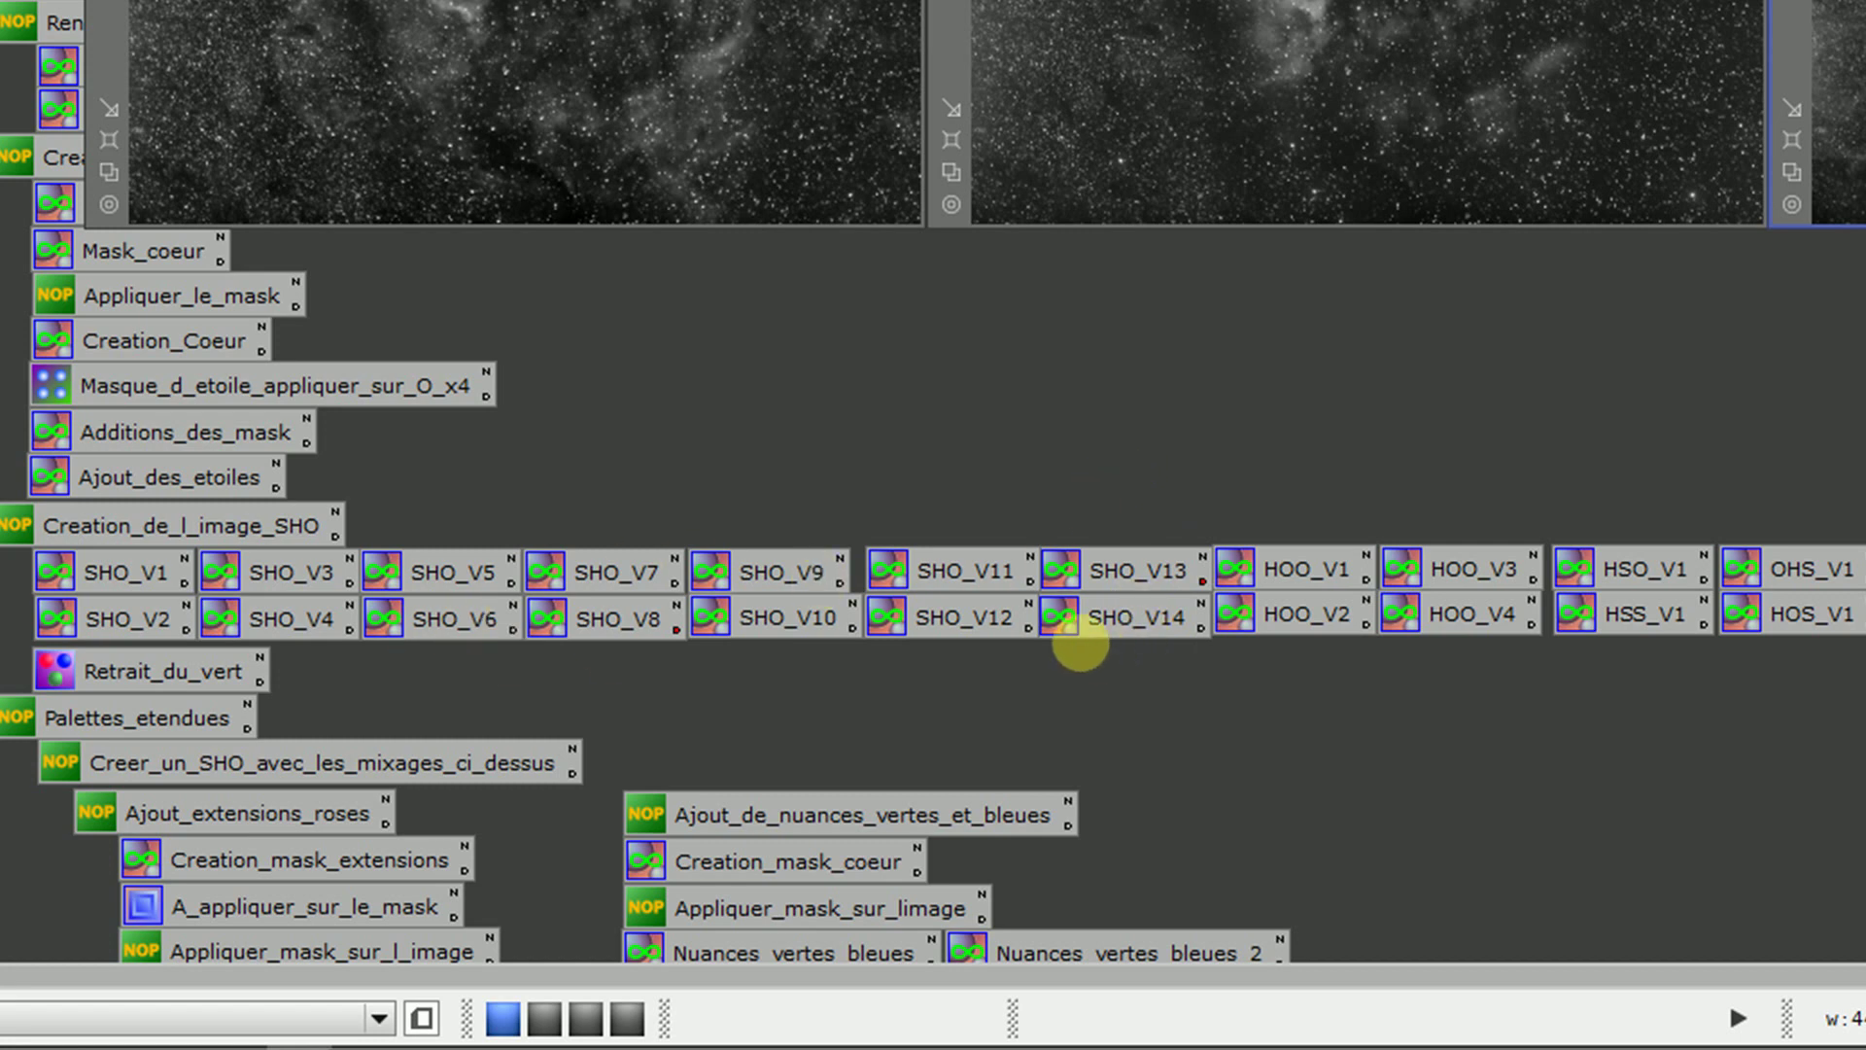
Review the palette icon groups SHO_V1 to V12, SHO_V13 and V14, HOO_V1 to V4, and HSO, HSS, OHS and HOS.
{"action": "left_click_drag", "start_coordinate": [948, 504], "coordinate": [16, 583]}
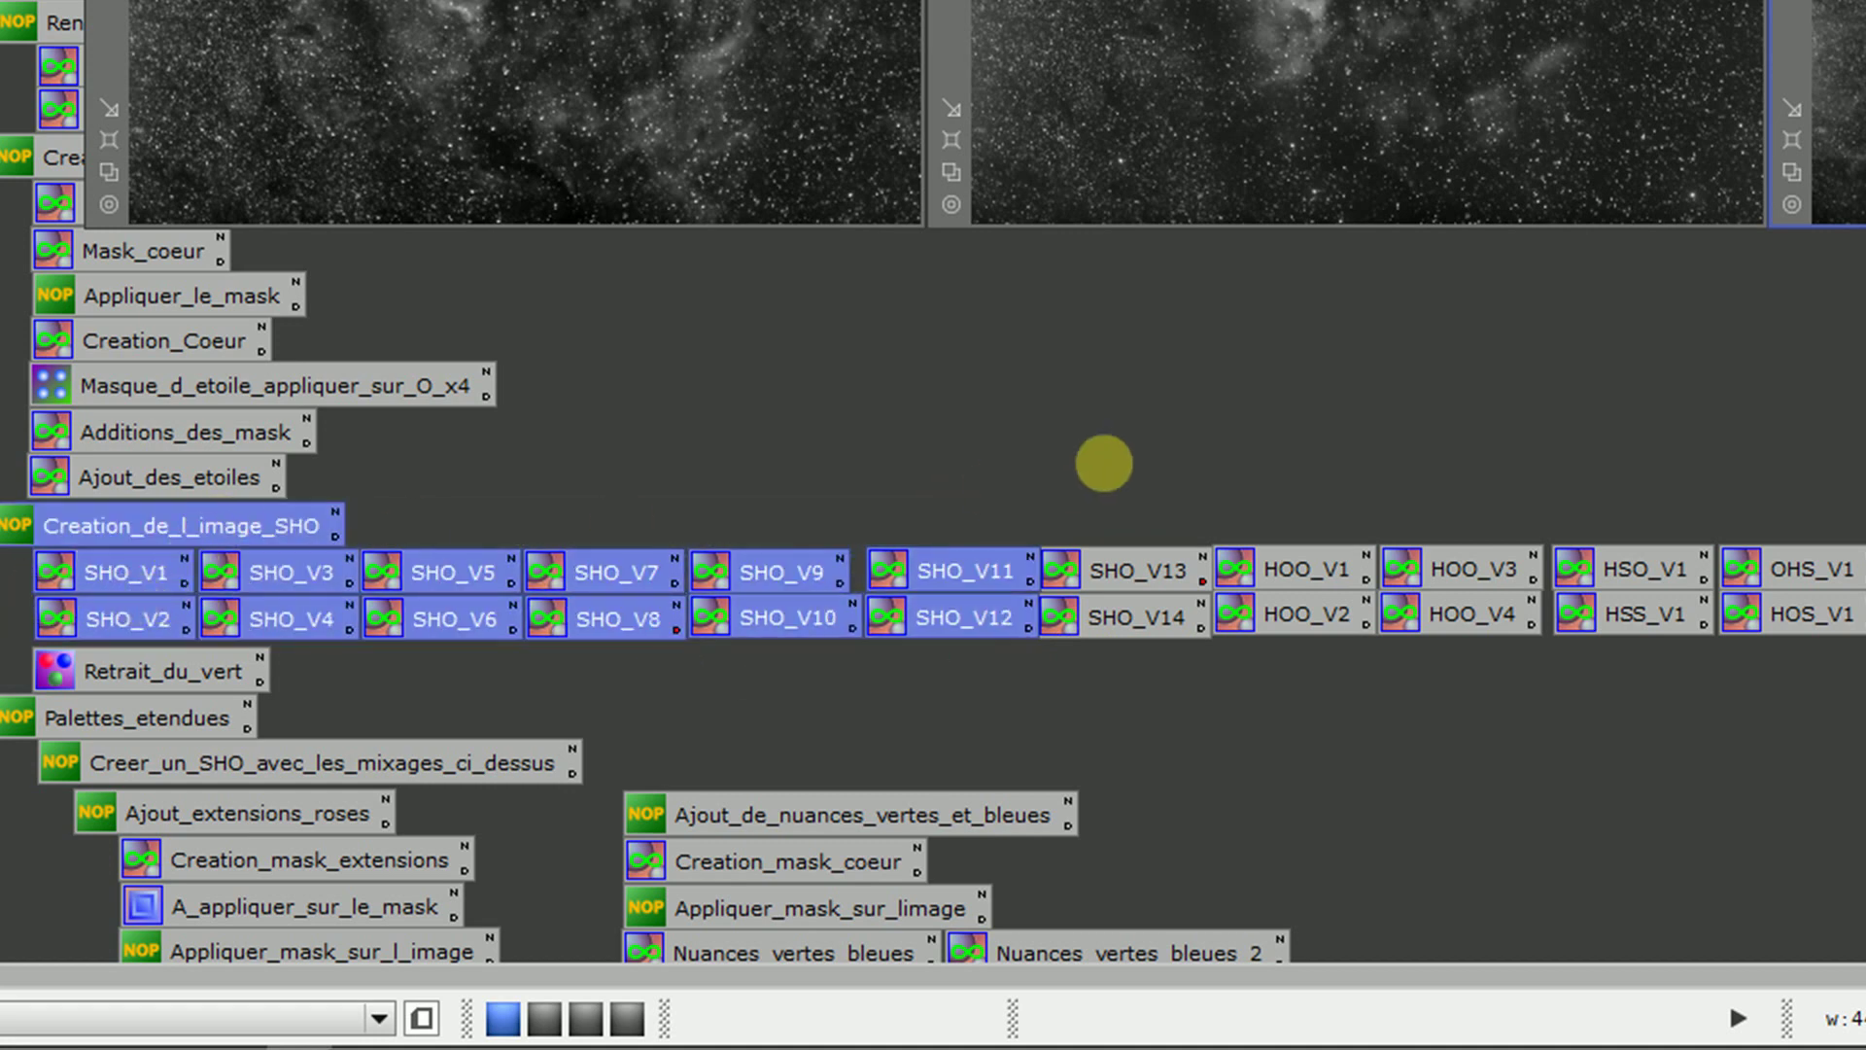
{"action": "left_click_drag", "start_coordinate": [1104, 463], "coordinate": [1134, 641]}
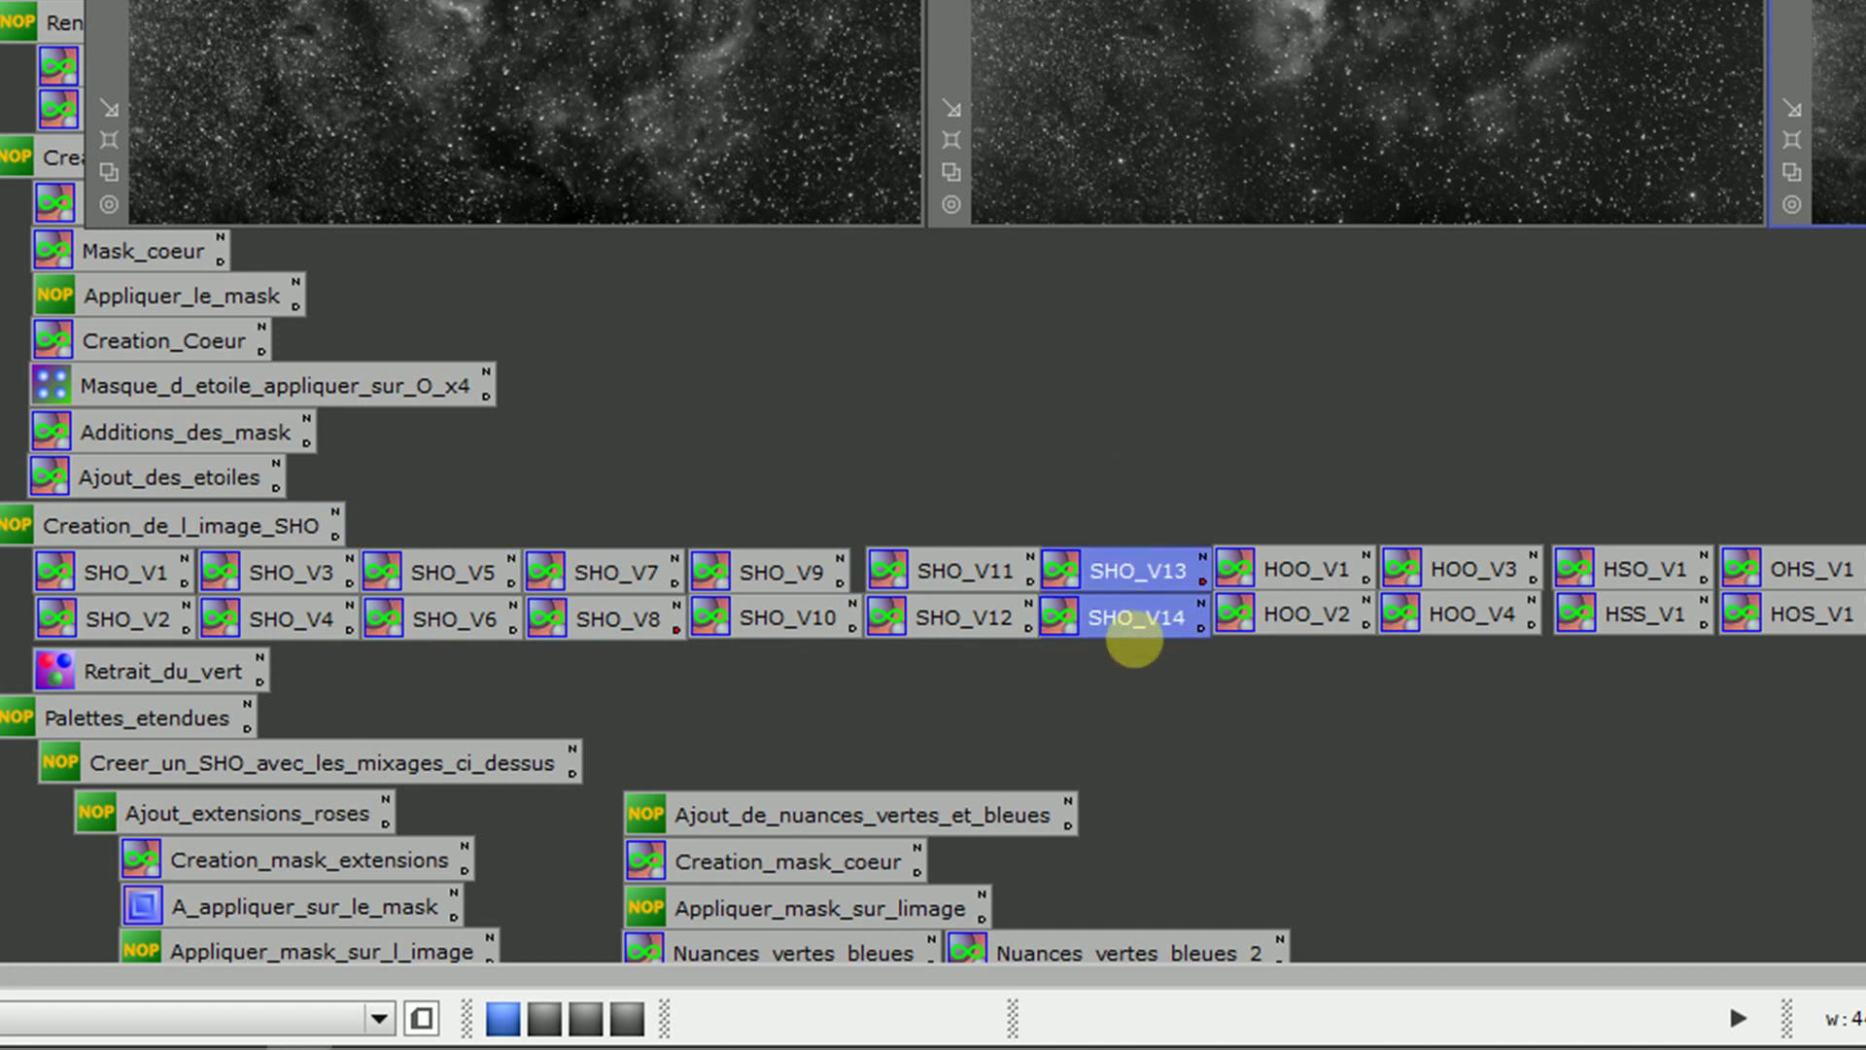
{"action": "left_click_drag", "start_coordinate": [1303, 509], "coordinate": [1448, 632]}
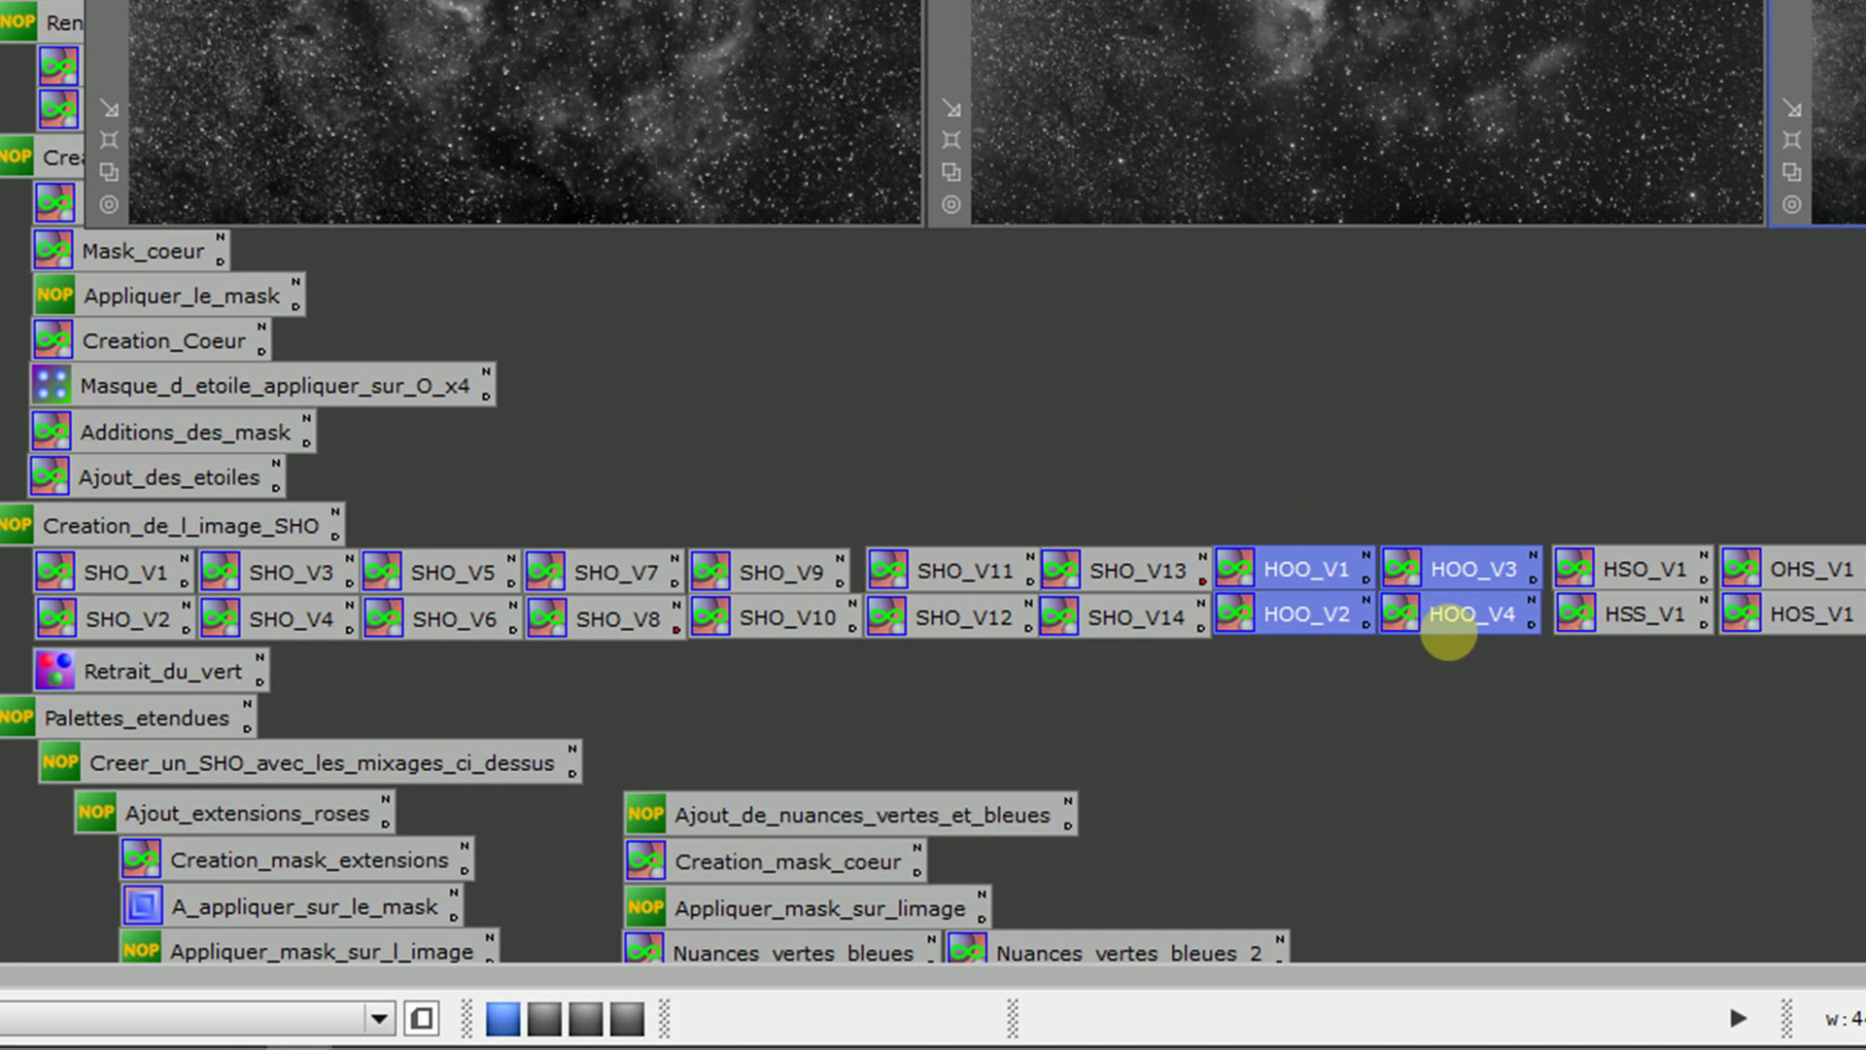
{"action": "left_click_drag", "start_coordinate": [1612, 496], "coordinate": [1763, 680]}
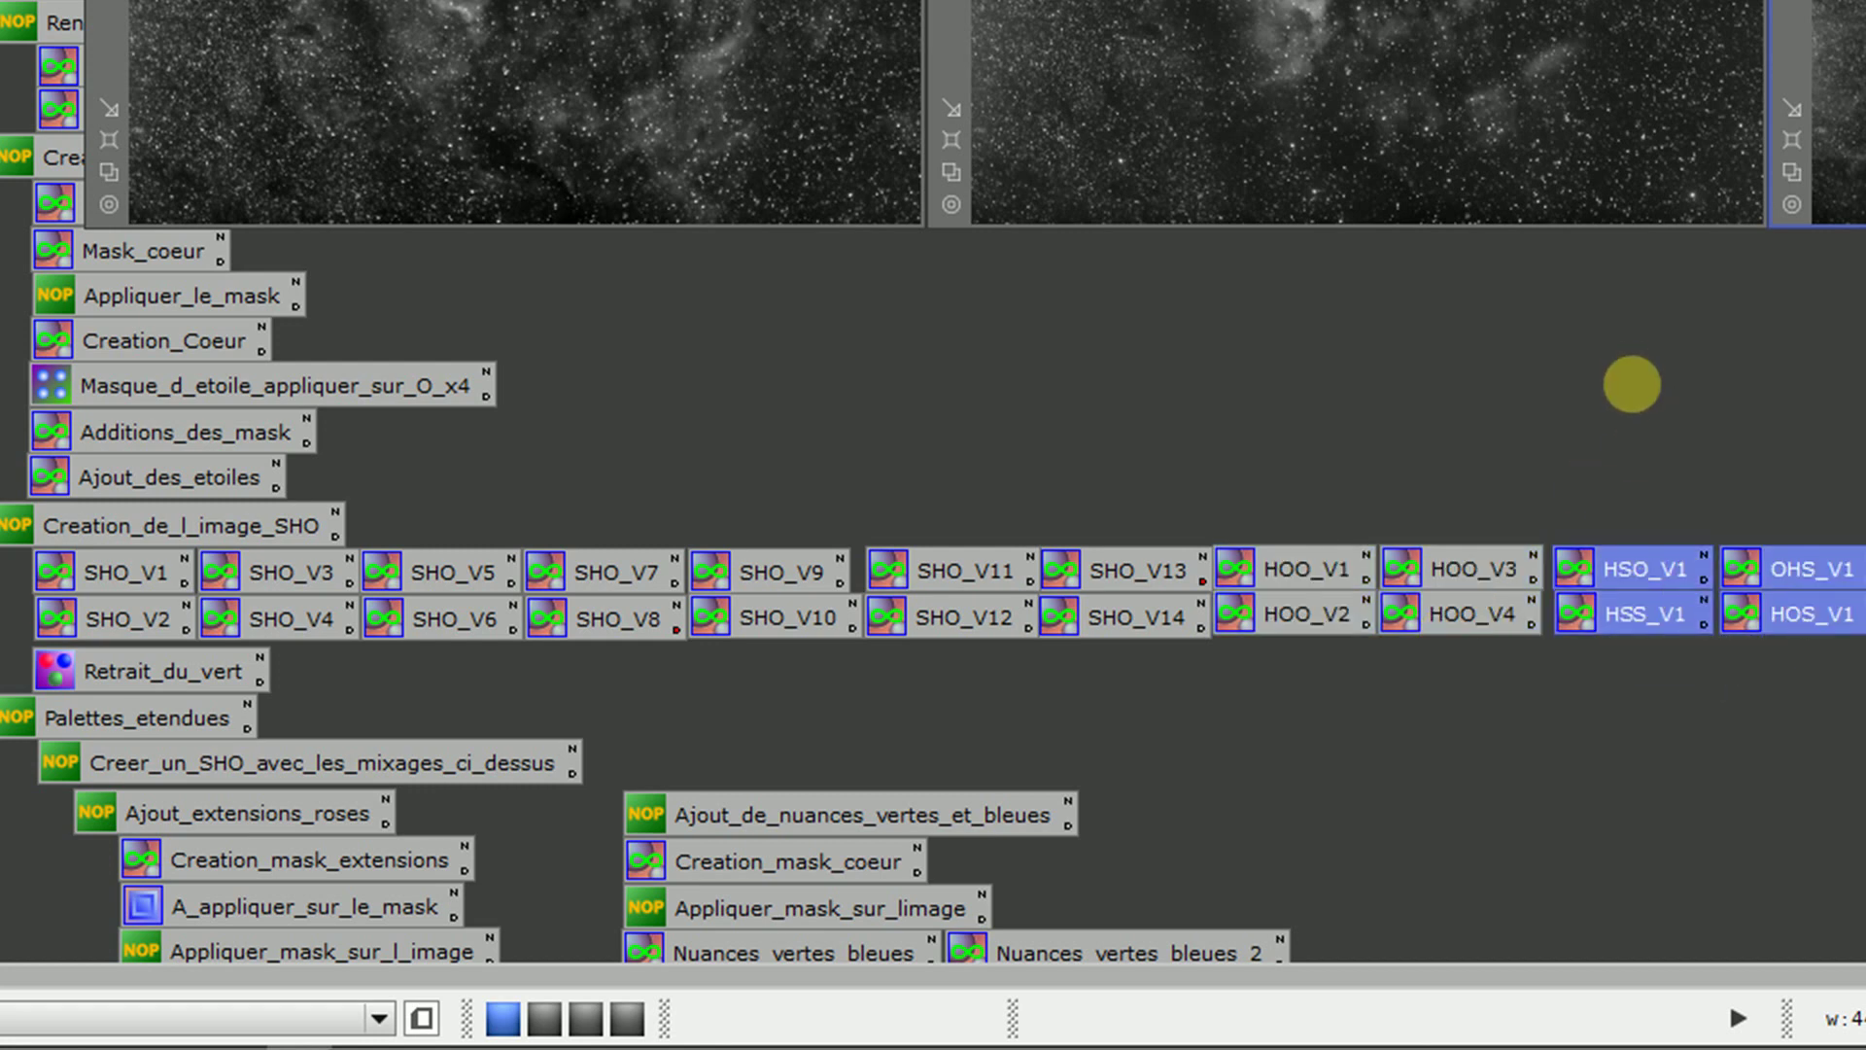
{"action": "left_click", "coordinate": [1637, 403]}
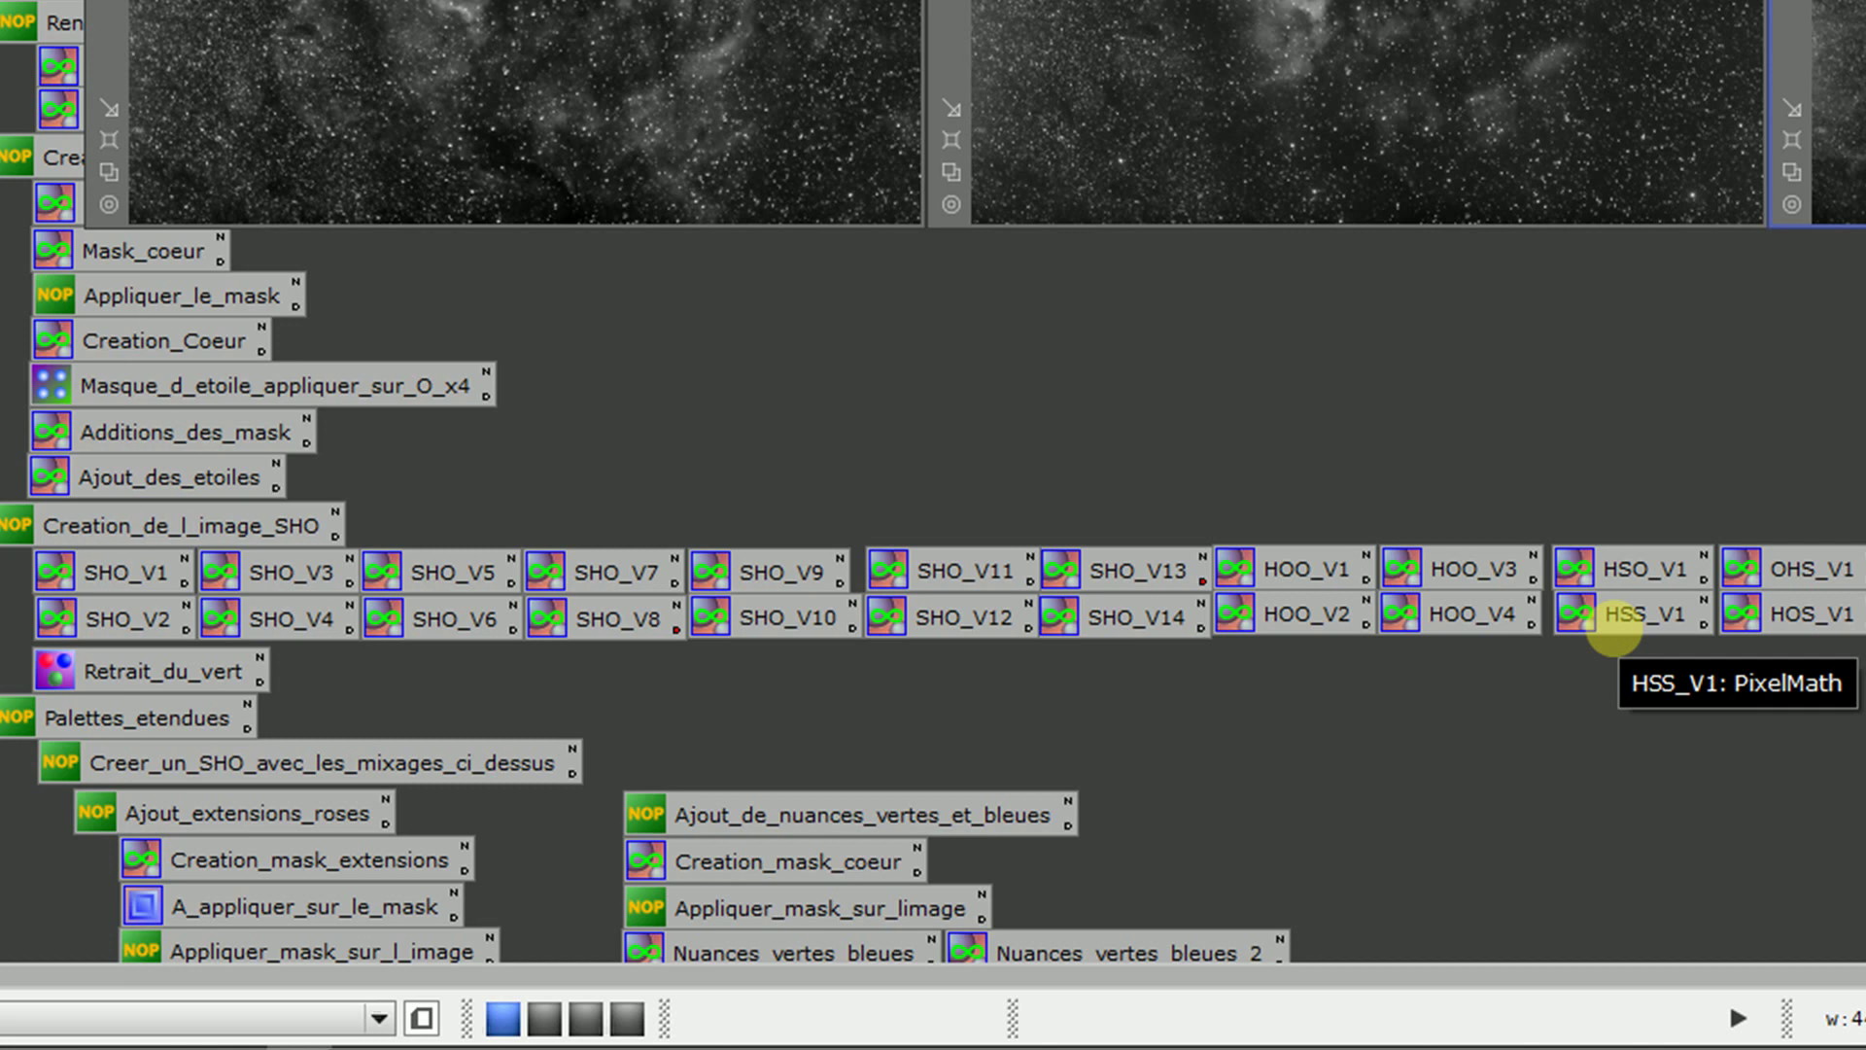
{"action": "left_click_drag", "start_coordinate": [1783, 521], "coordinate": [1799, 627]}
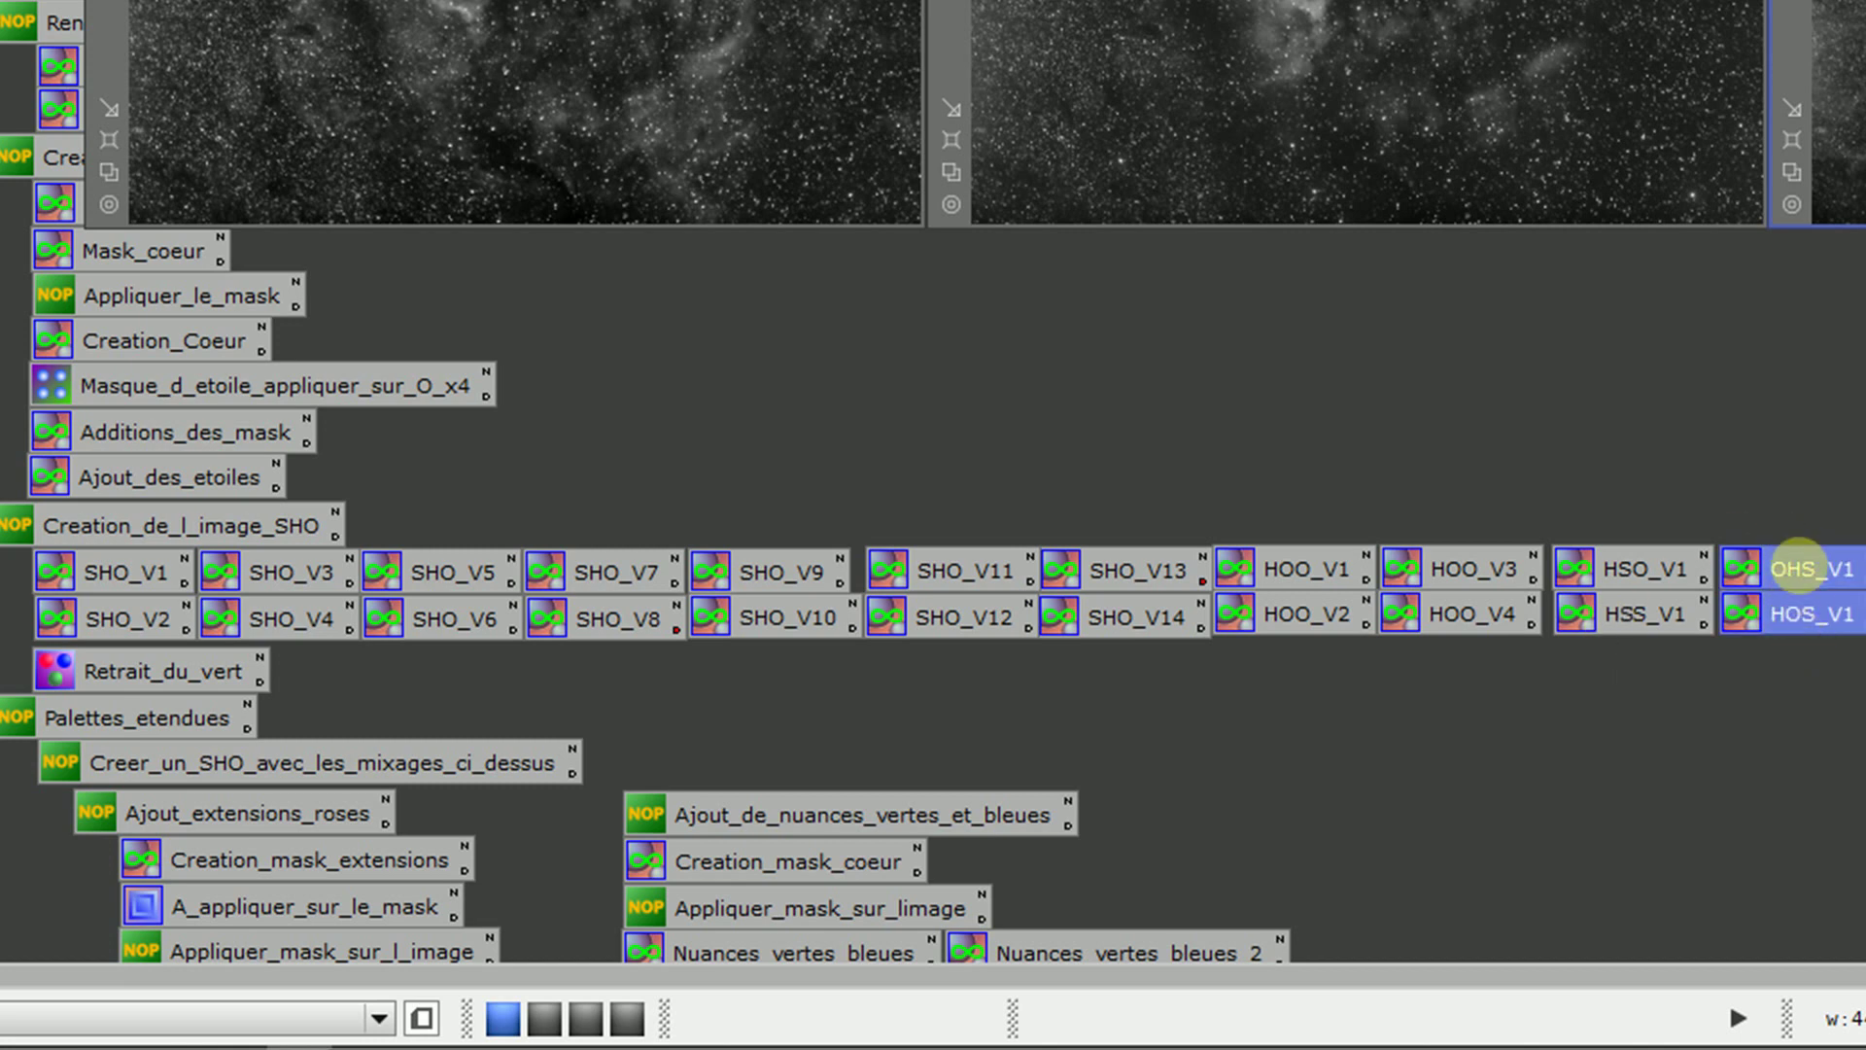
{"action": "left_click", "coordinate": [1806, 430]}
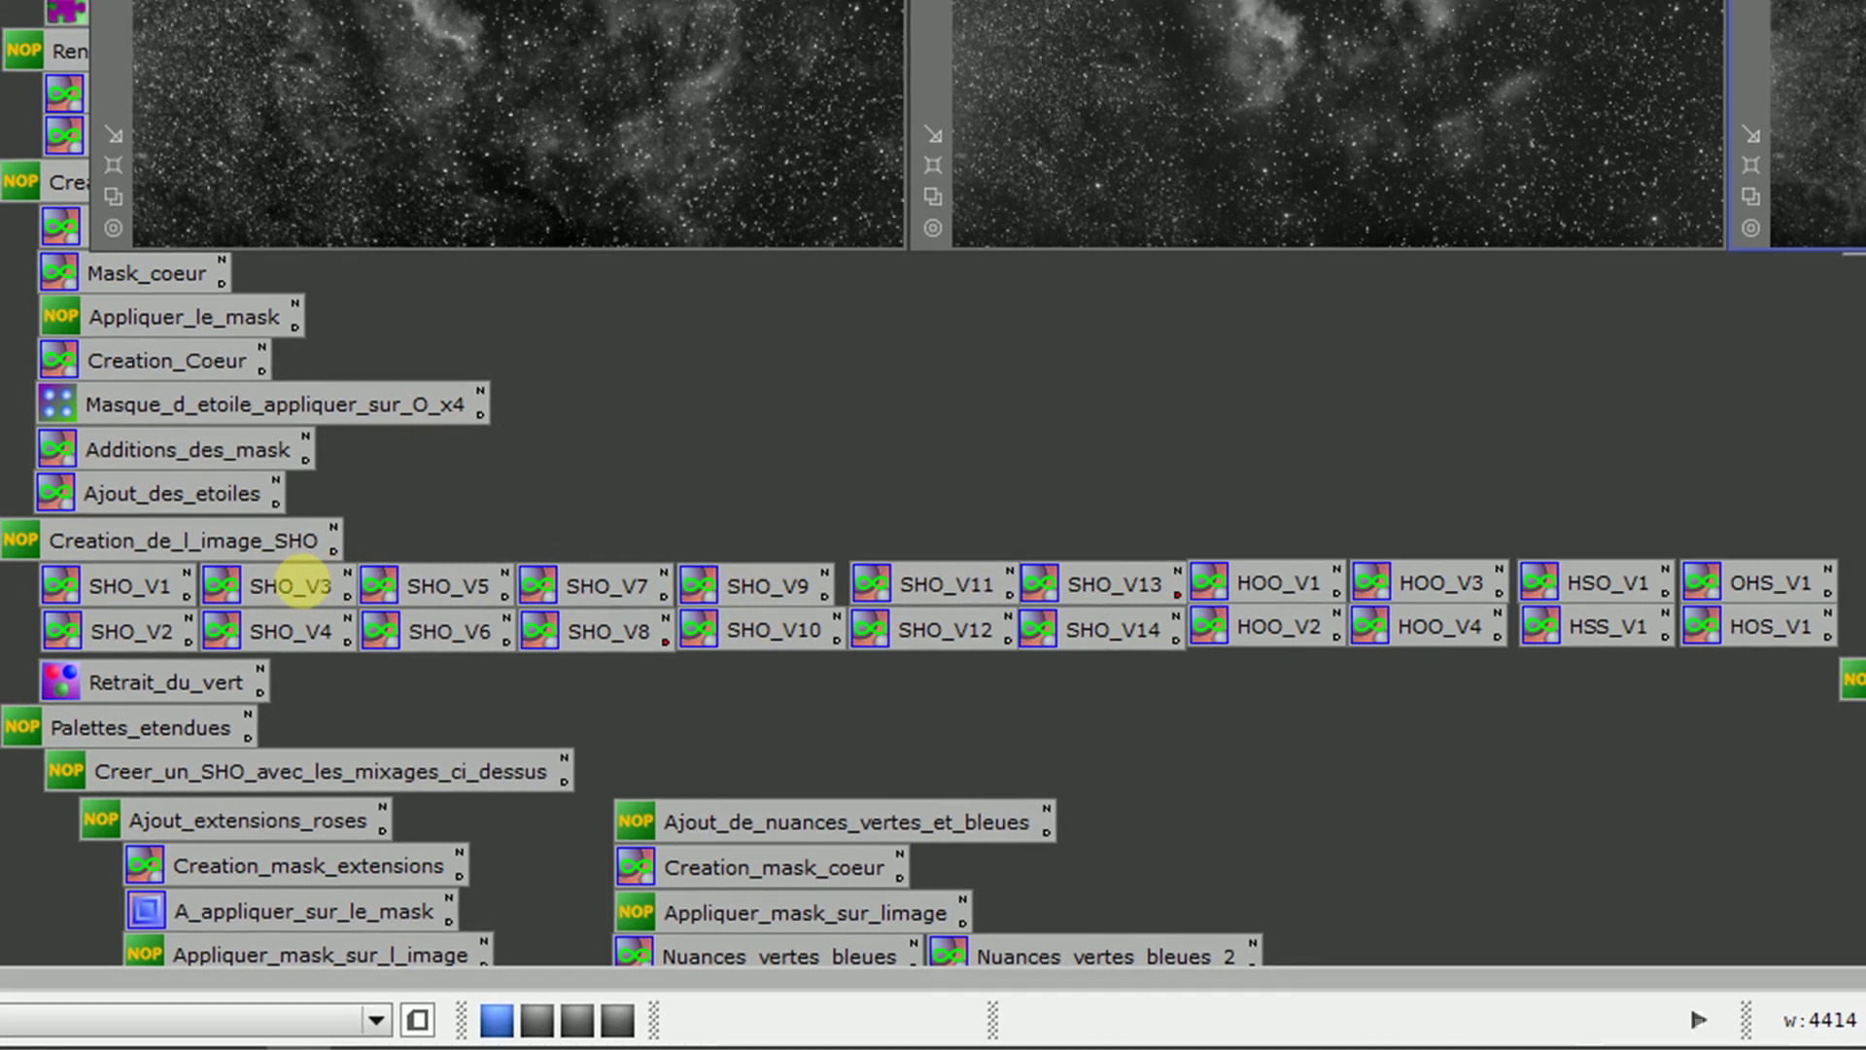
Generate the SHO image from the SHO_V3 PixelMath icon and shrink its window to fit the image at 1:12.
{"action": "double_click", "coordinate": [292, 585]}
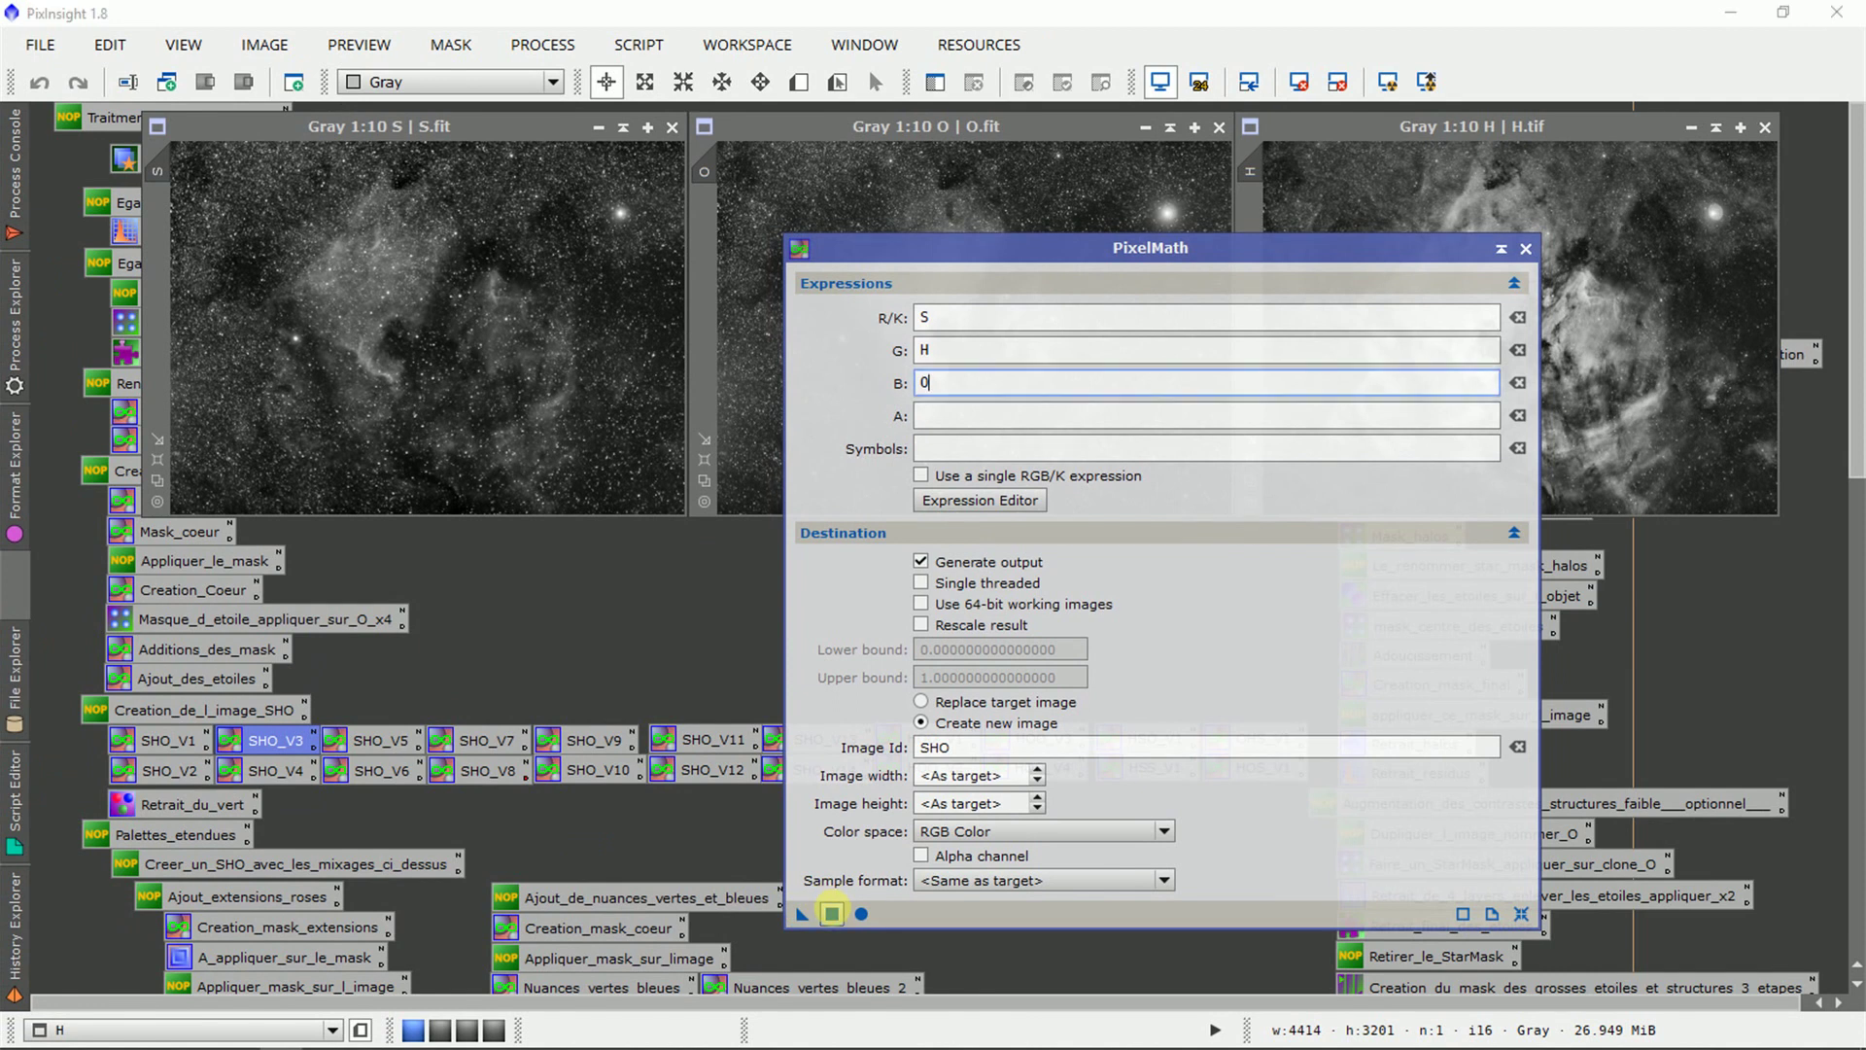
{"action": "left_click", "coordinate": [831, 911]}
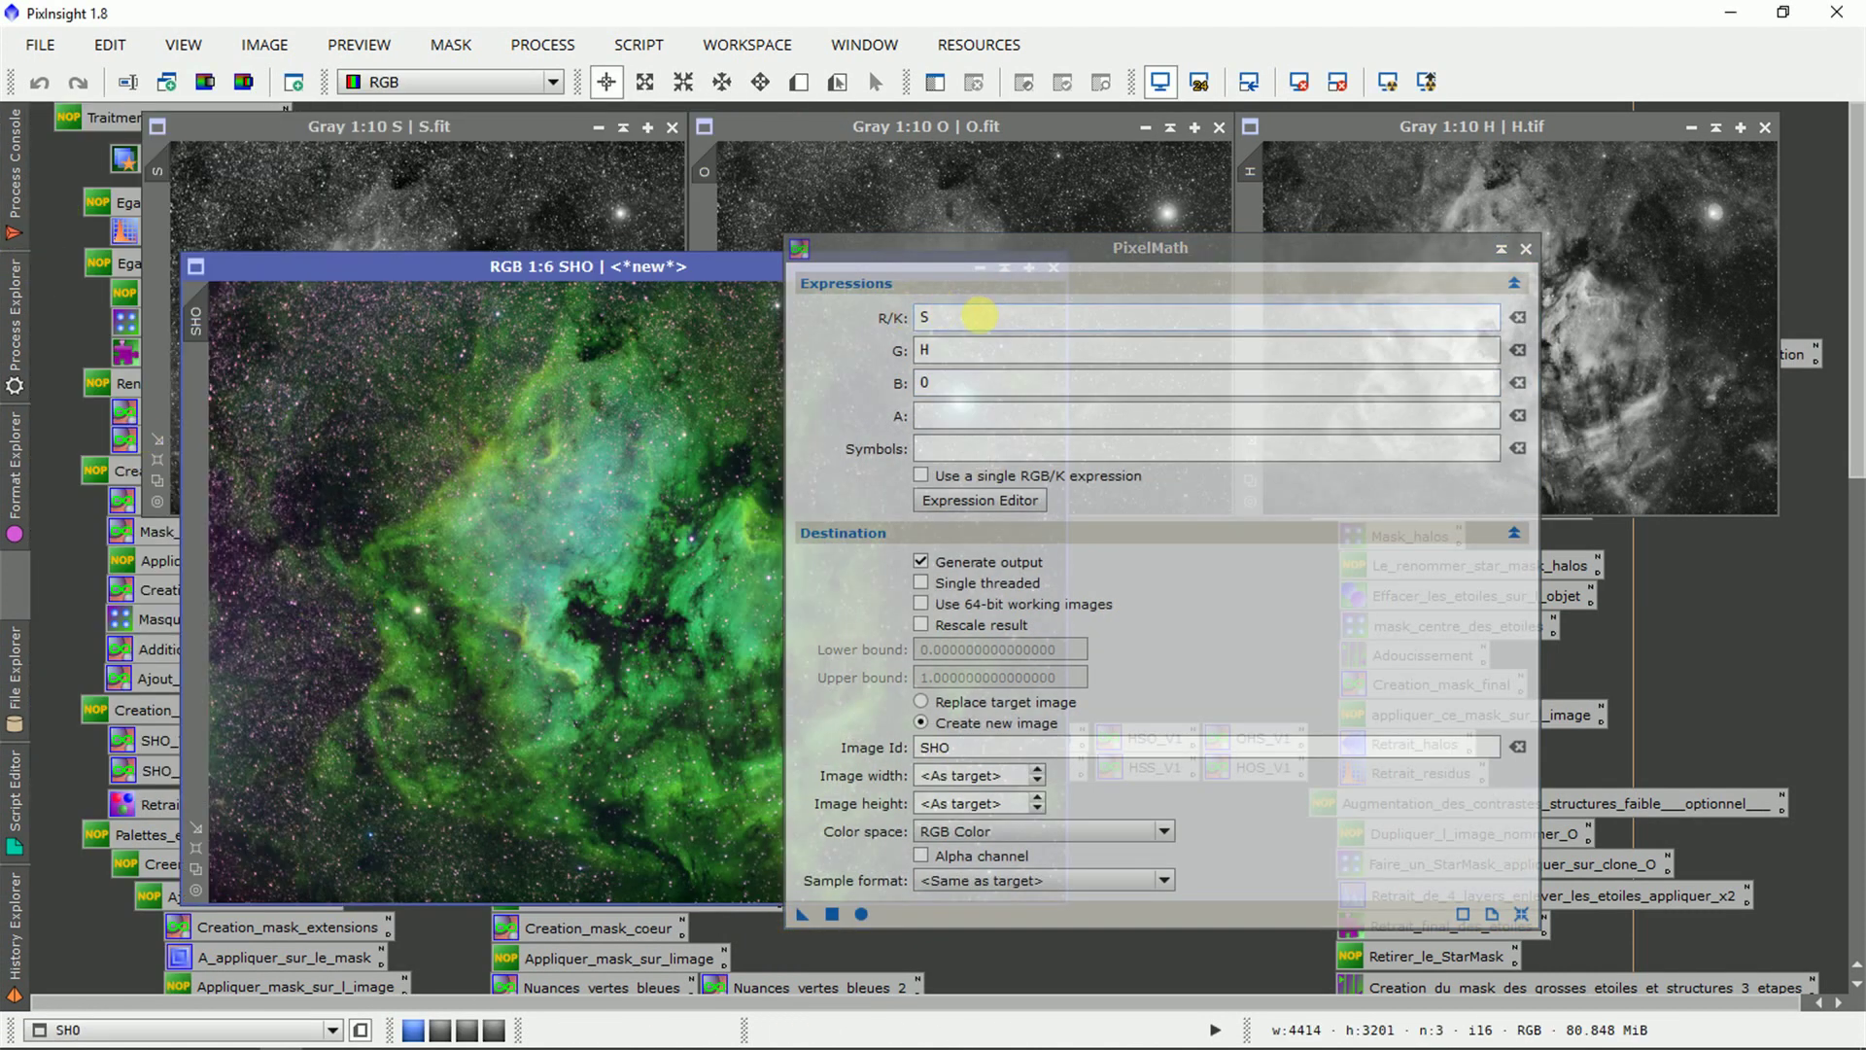
{"action": "left_click", "coordinate": [974, 316]}
{"action": "left_click_drag", "start_coordinate": [1064, 248], "coordinate": [1249, 243]}
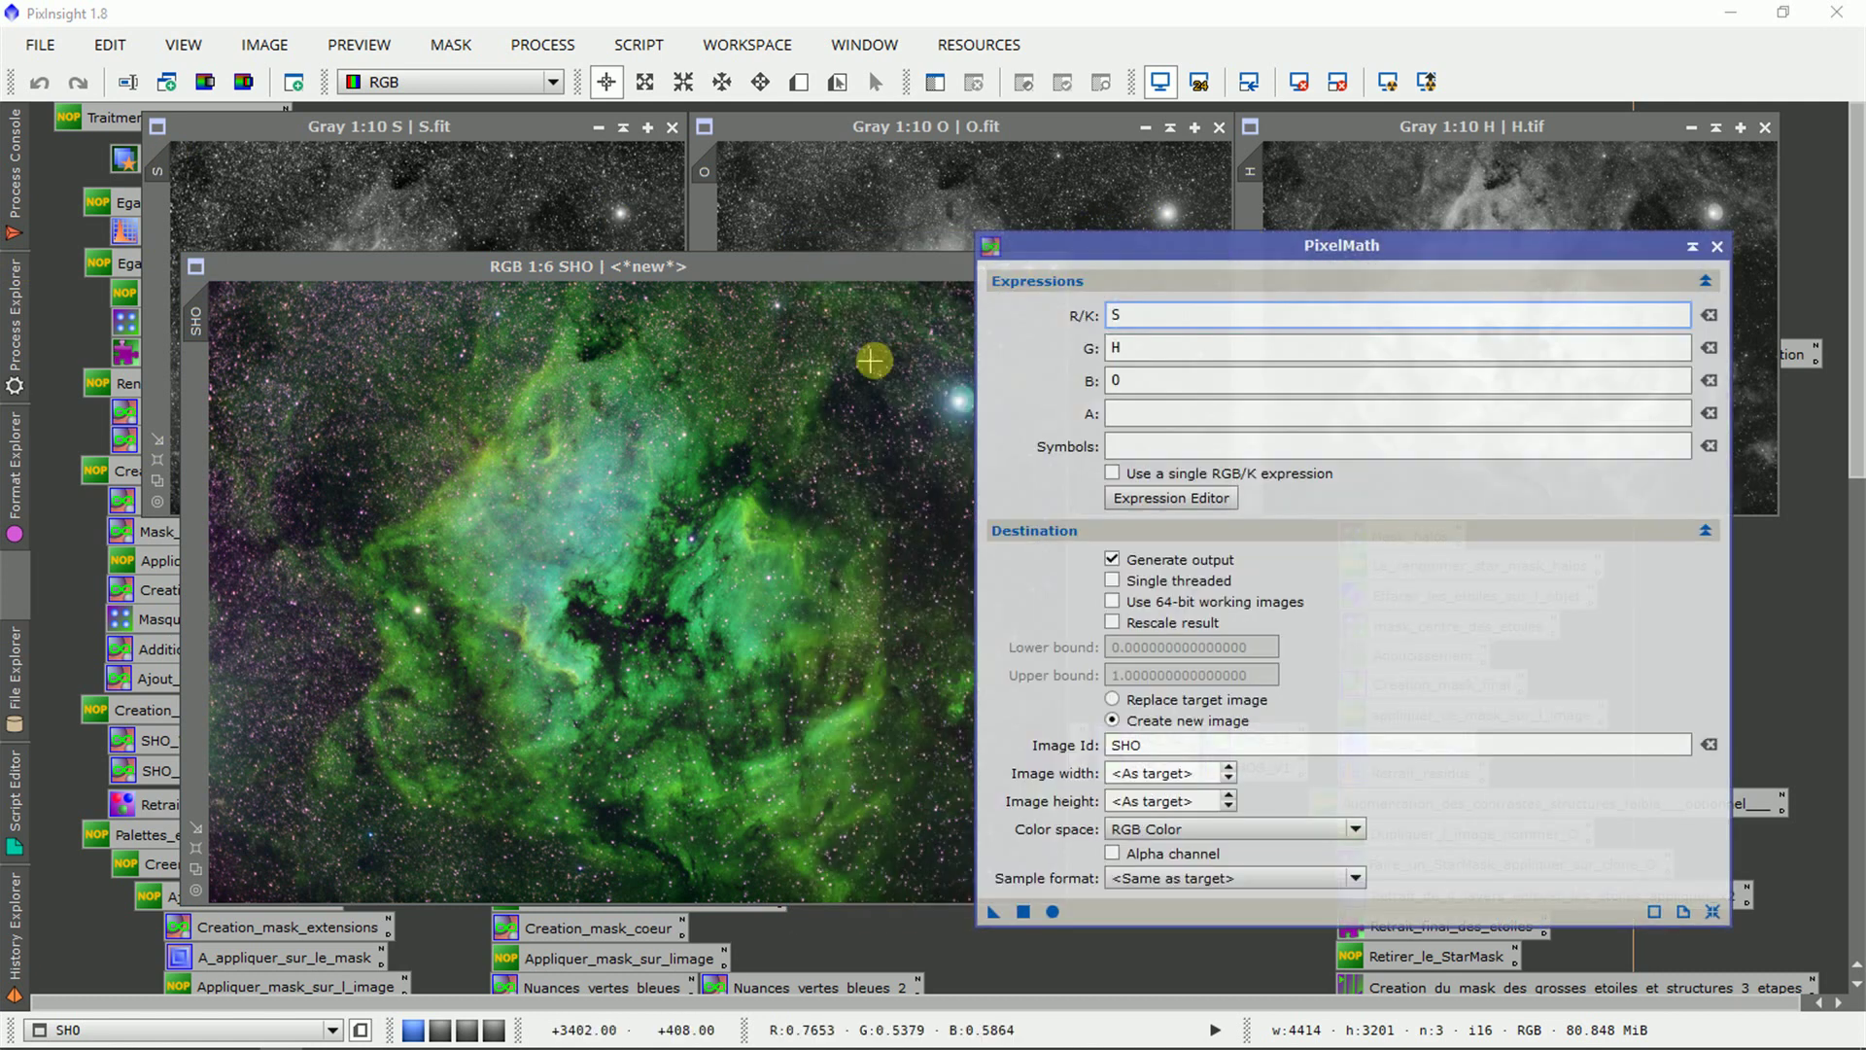
{"action": "left_click_drag", "start_coordinate": [1084, 253], "coordinate": [1158, 257]}
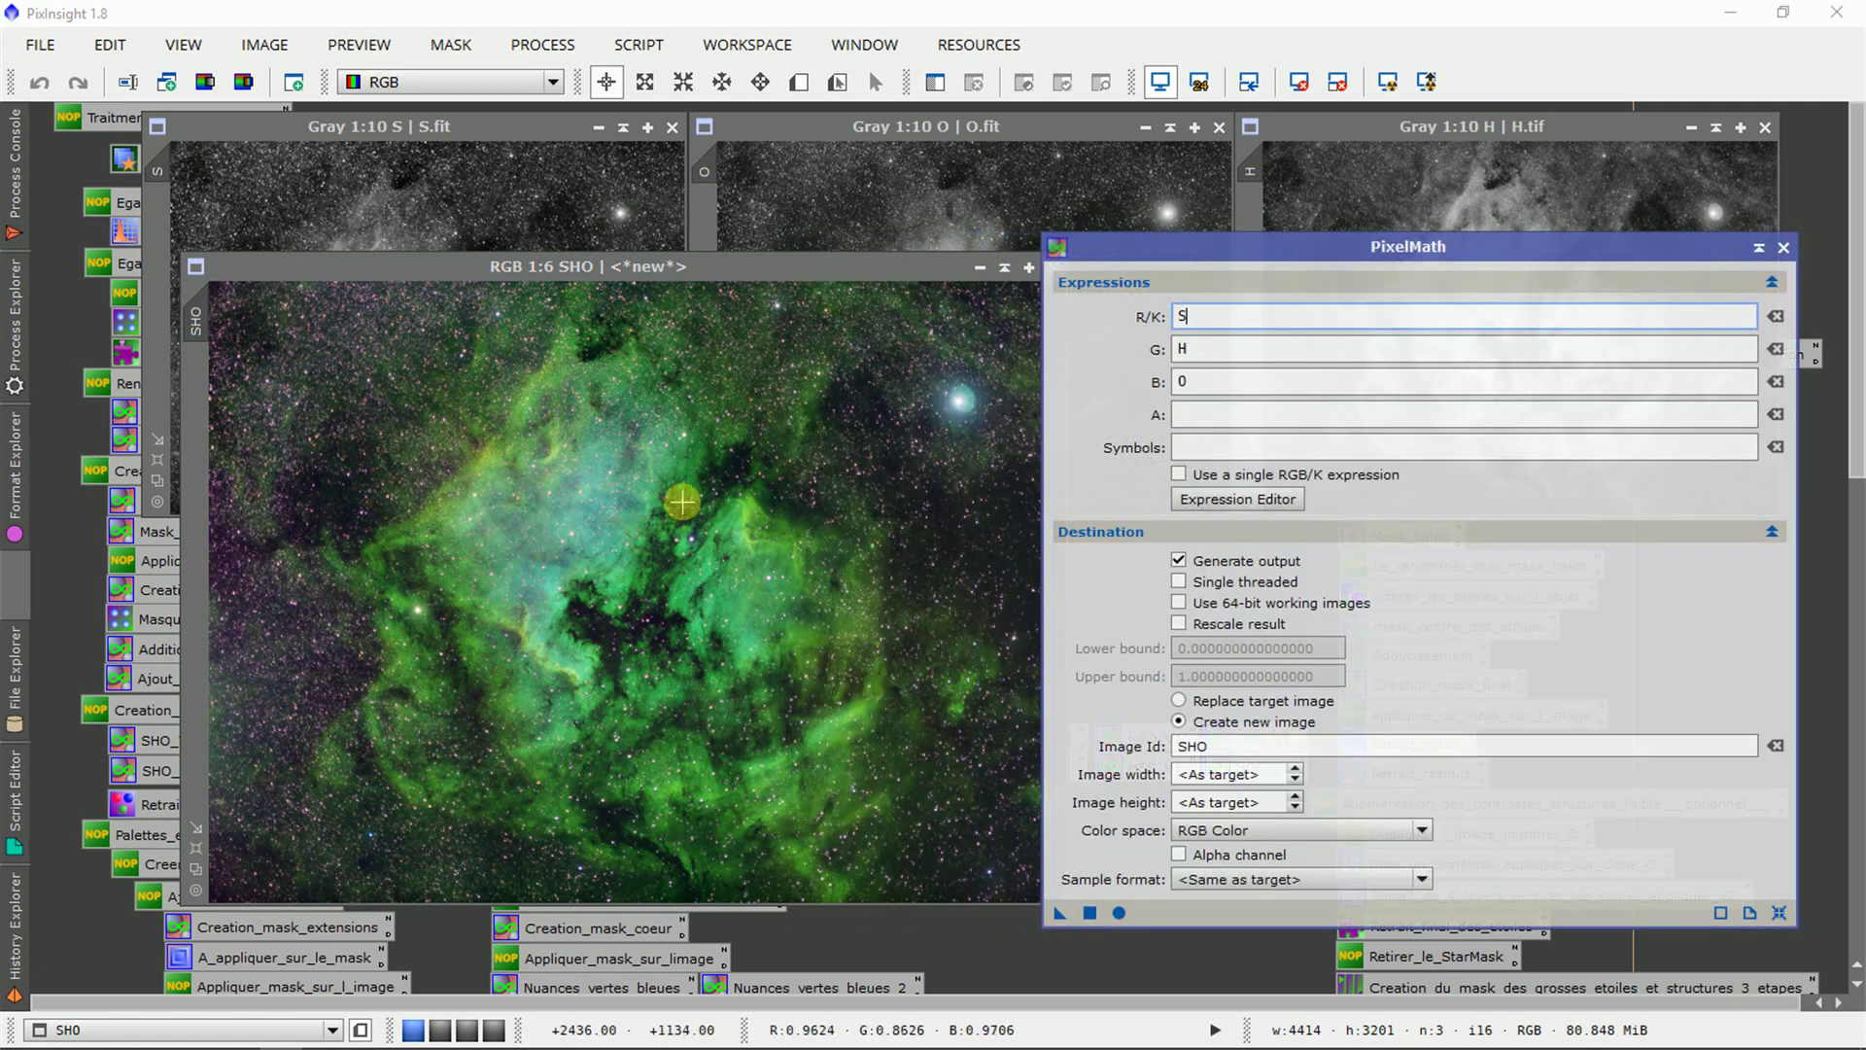
{"action": "scroll", "coordinate": [681, 500], "scroll_direction": "down", "scroll_amount": 6}
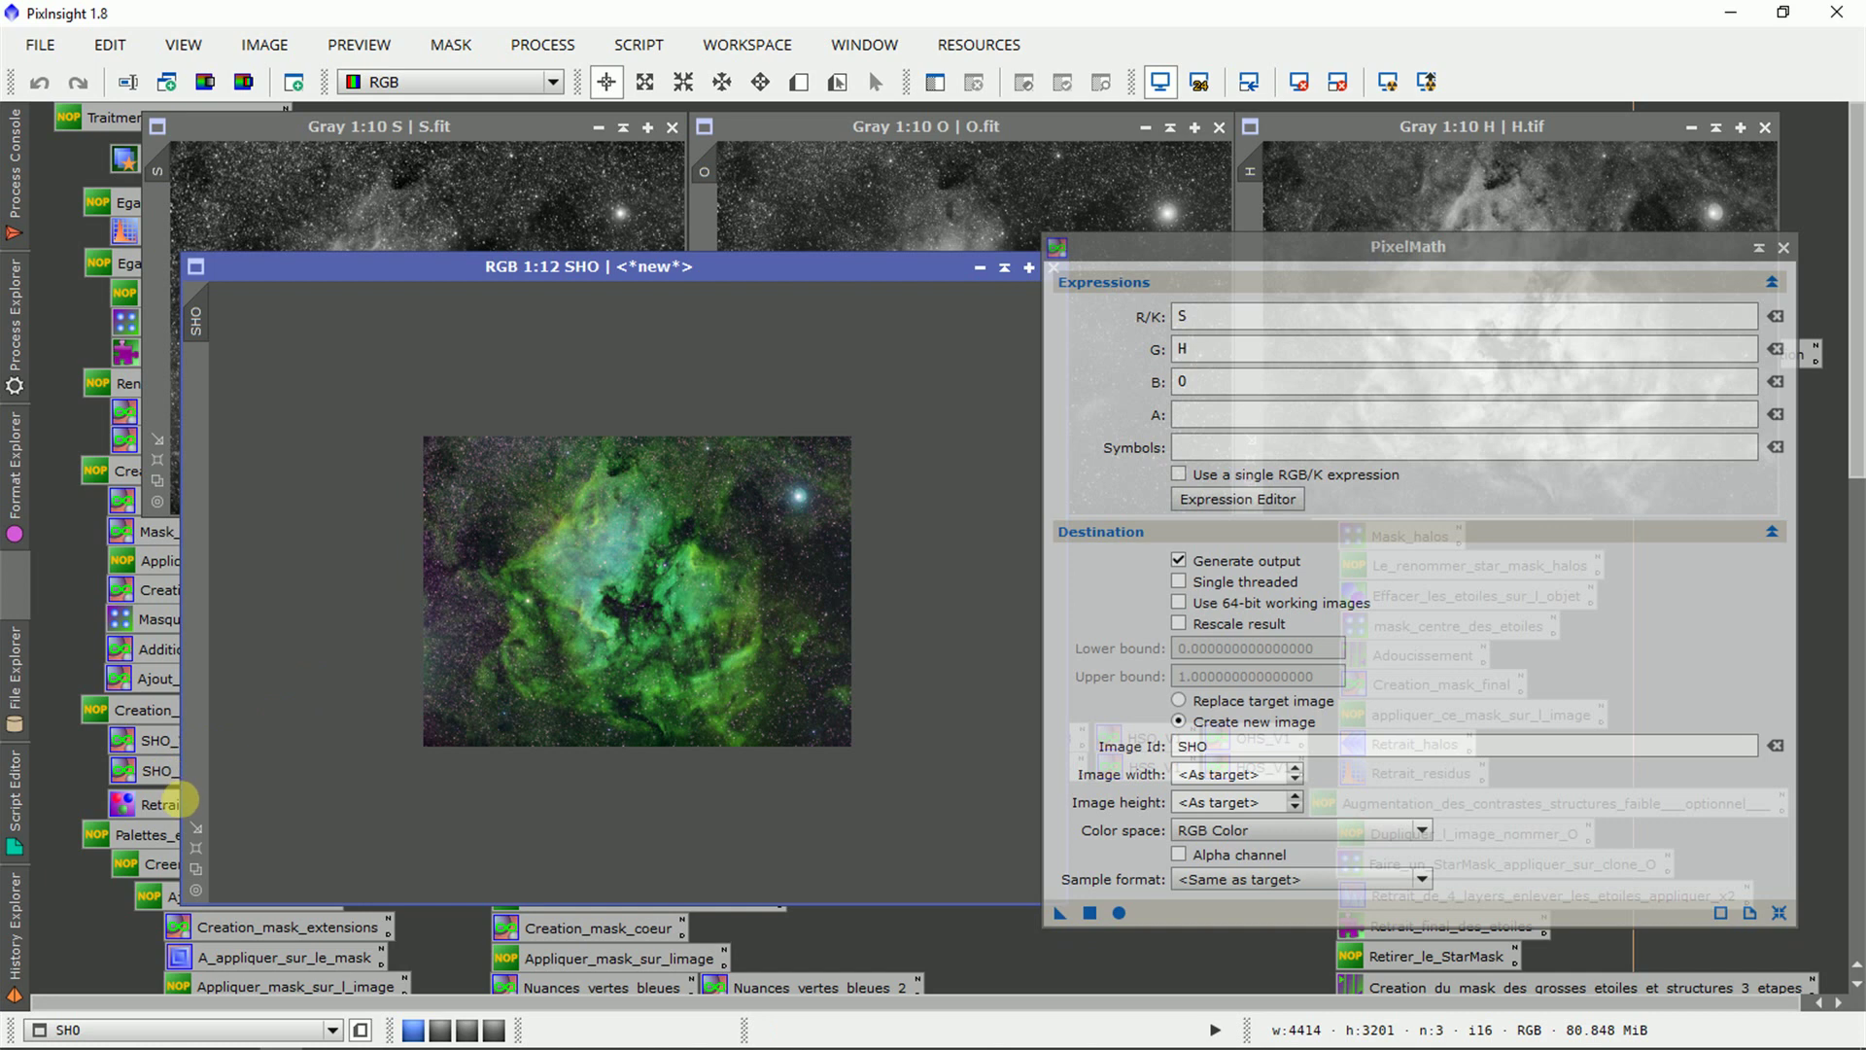
{"action": "left_click", "coordinate": [197, 826]}
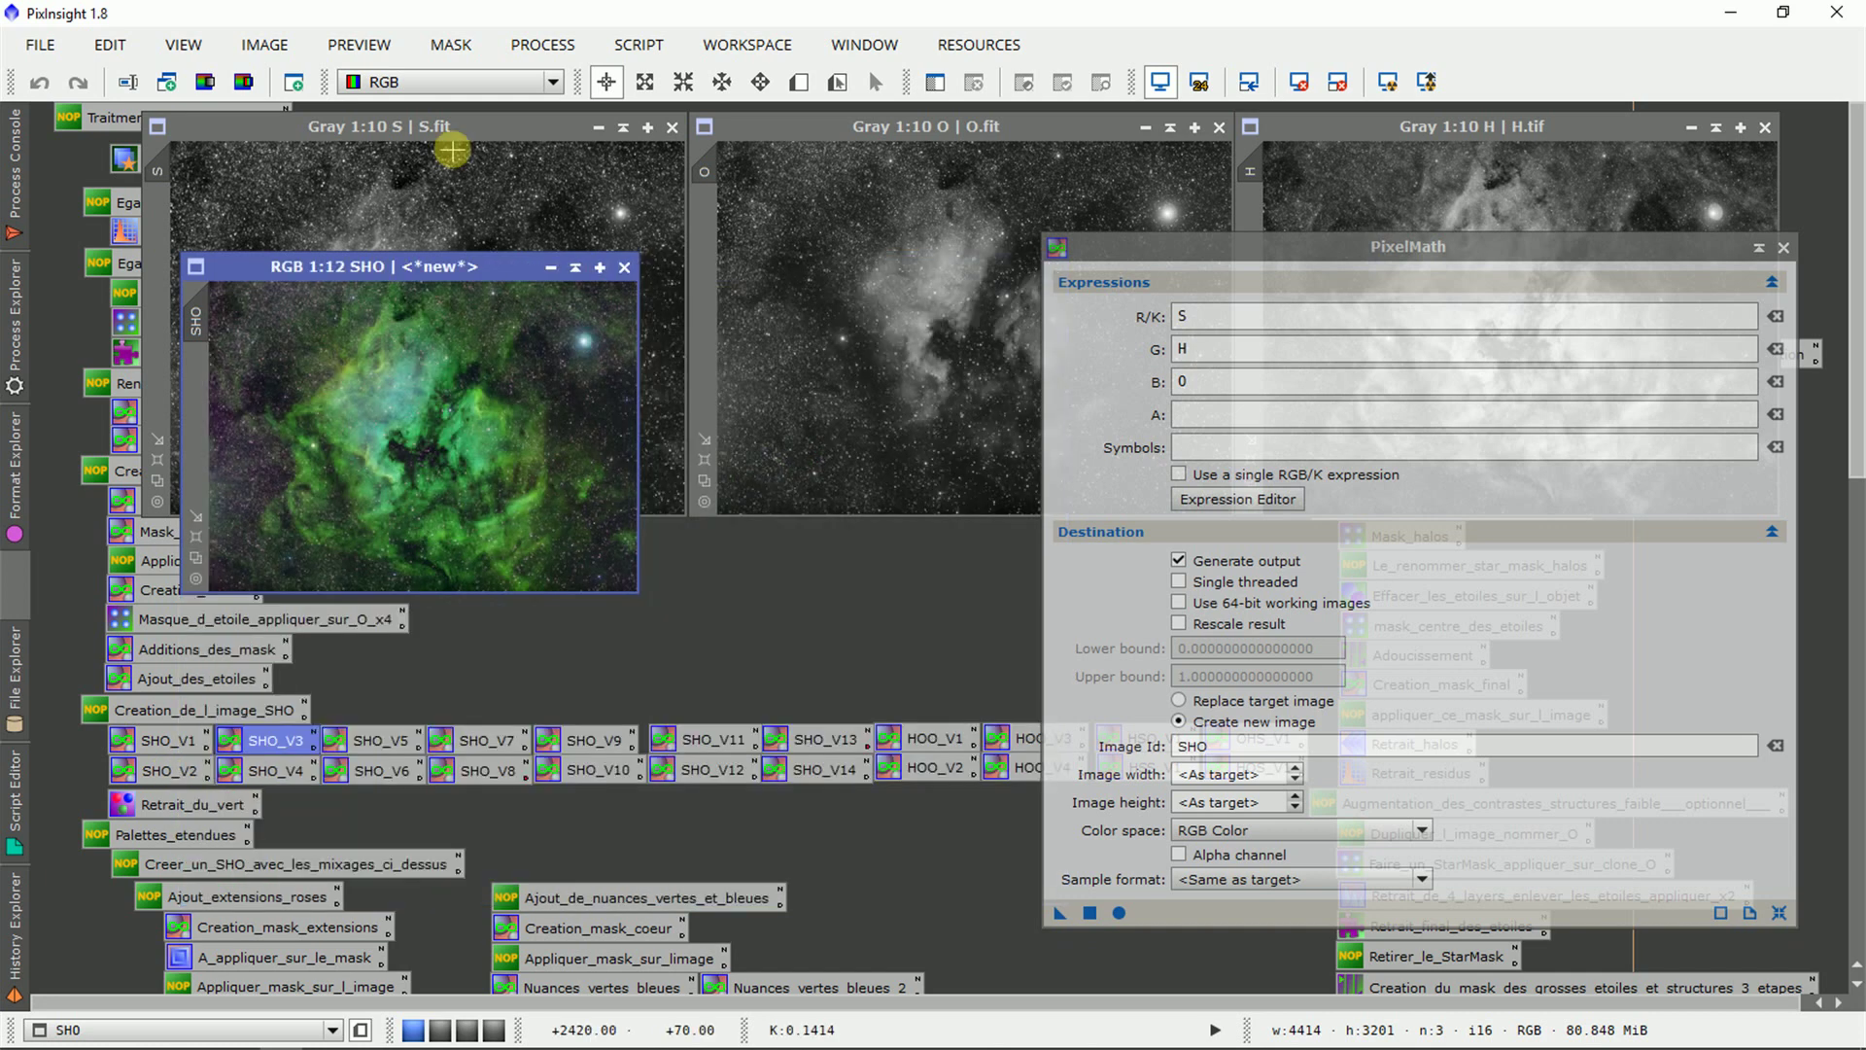
Generate a second colour image from the SHO_V11 PixelMath icon and reduce its view to 1:12.
{"action": "left_click", "coordinate": [665, 735]}
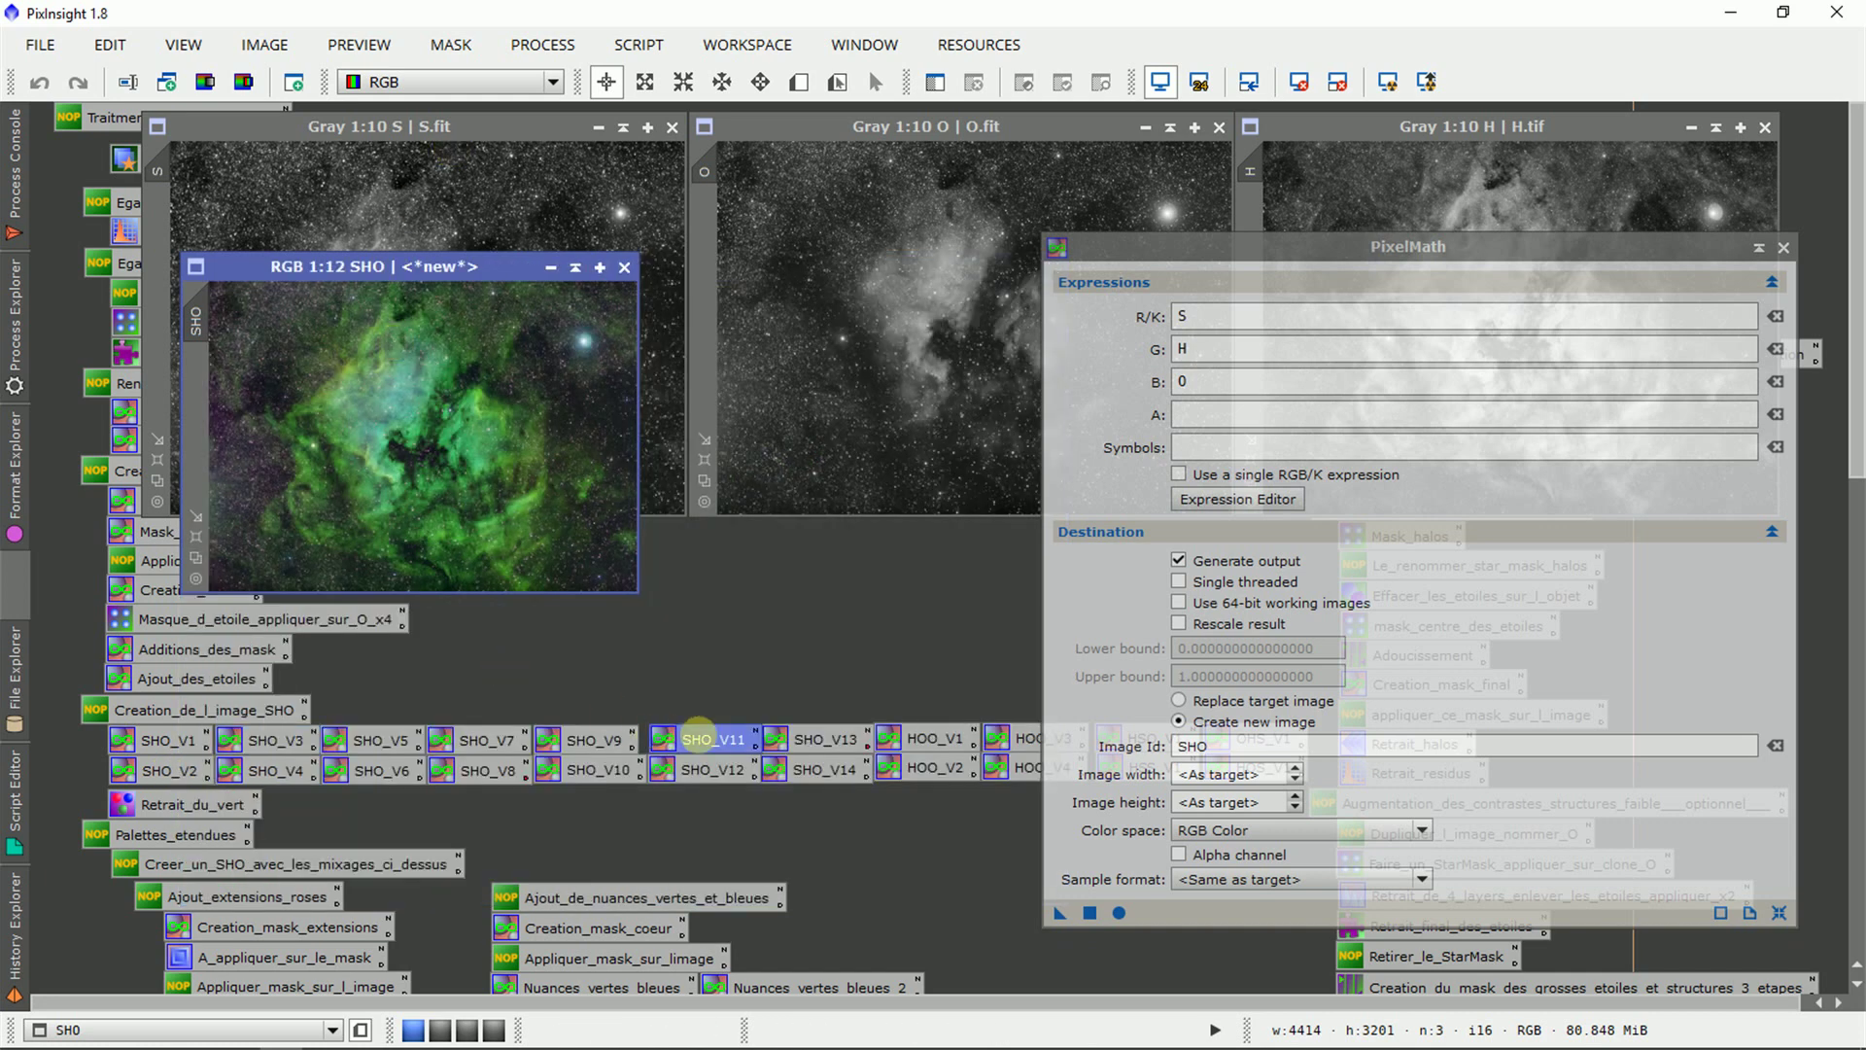
{"action": "double_click", "coordinate": [665, 735]}
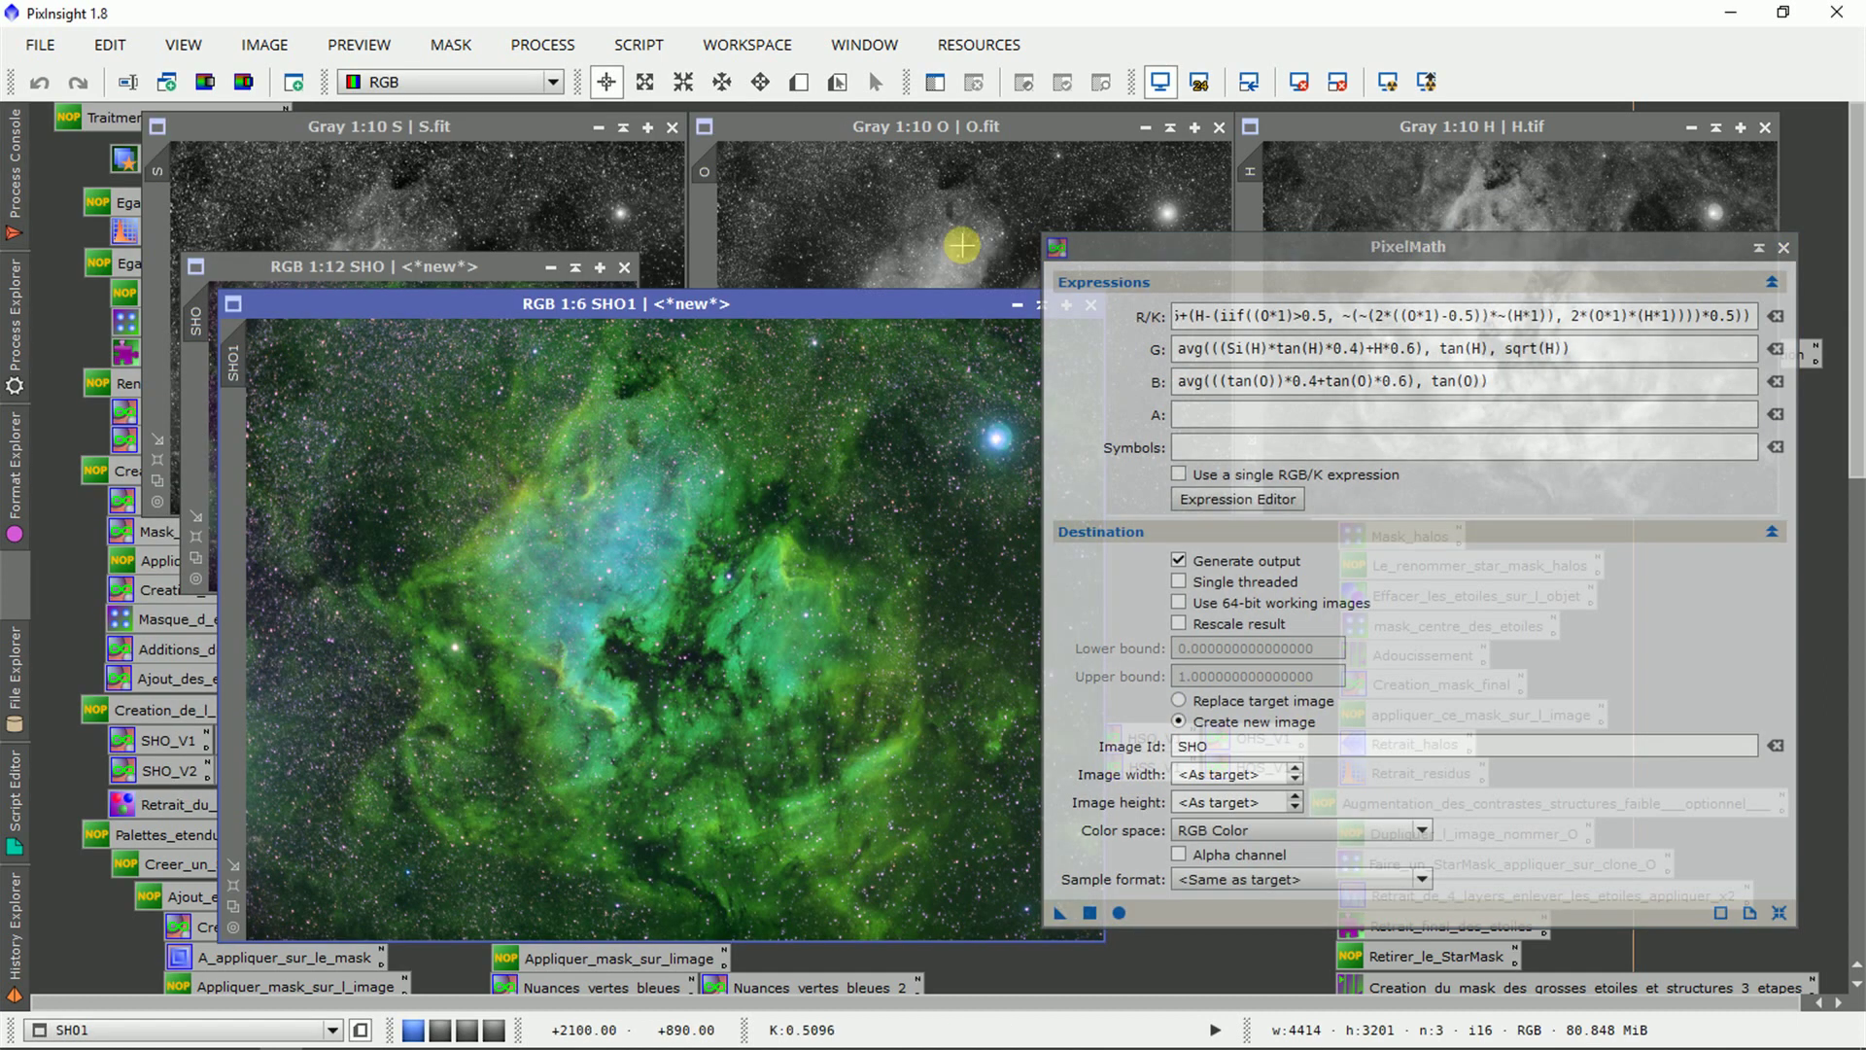
{"action": "left_click_drag", "start_coordinate": [1685, 246], "coordinate": [1782, 249]}
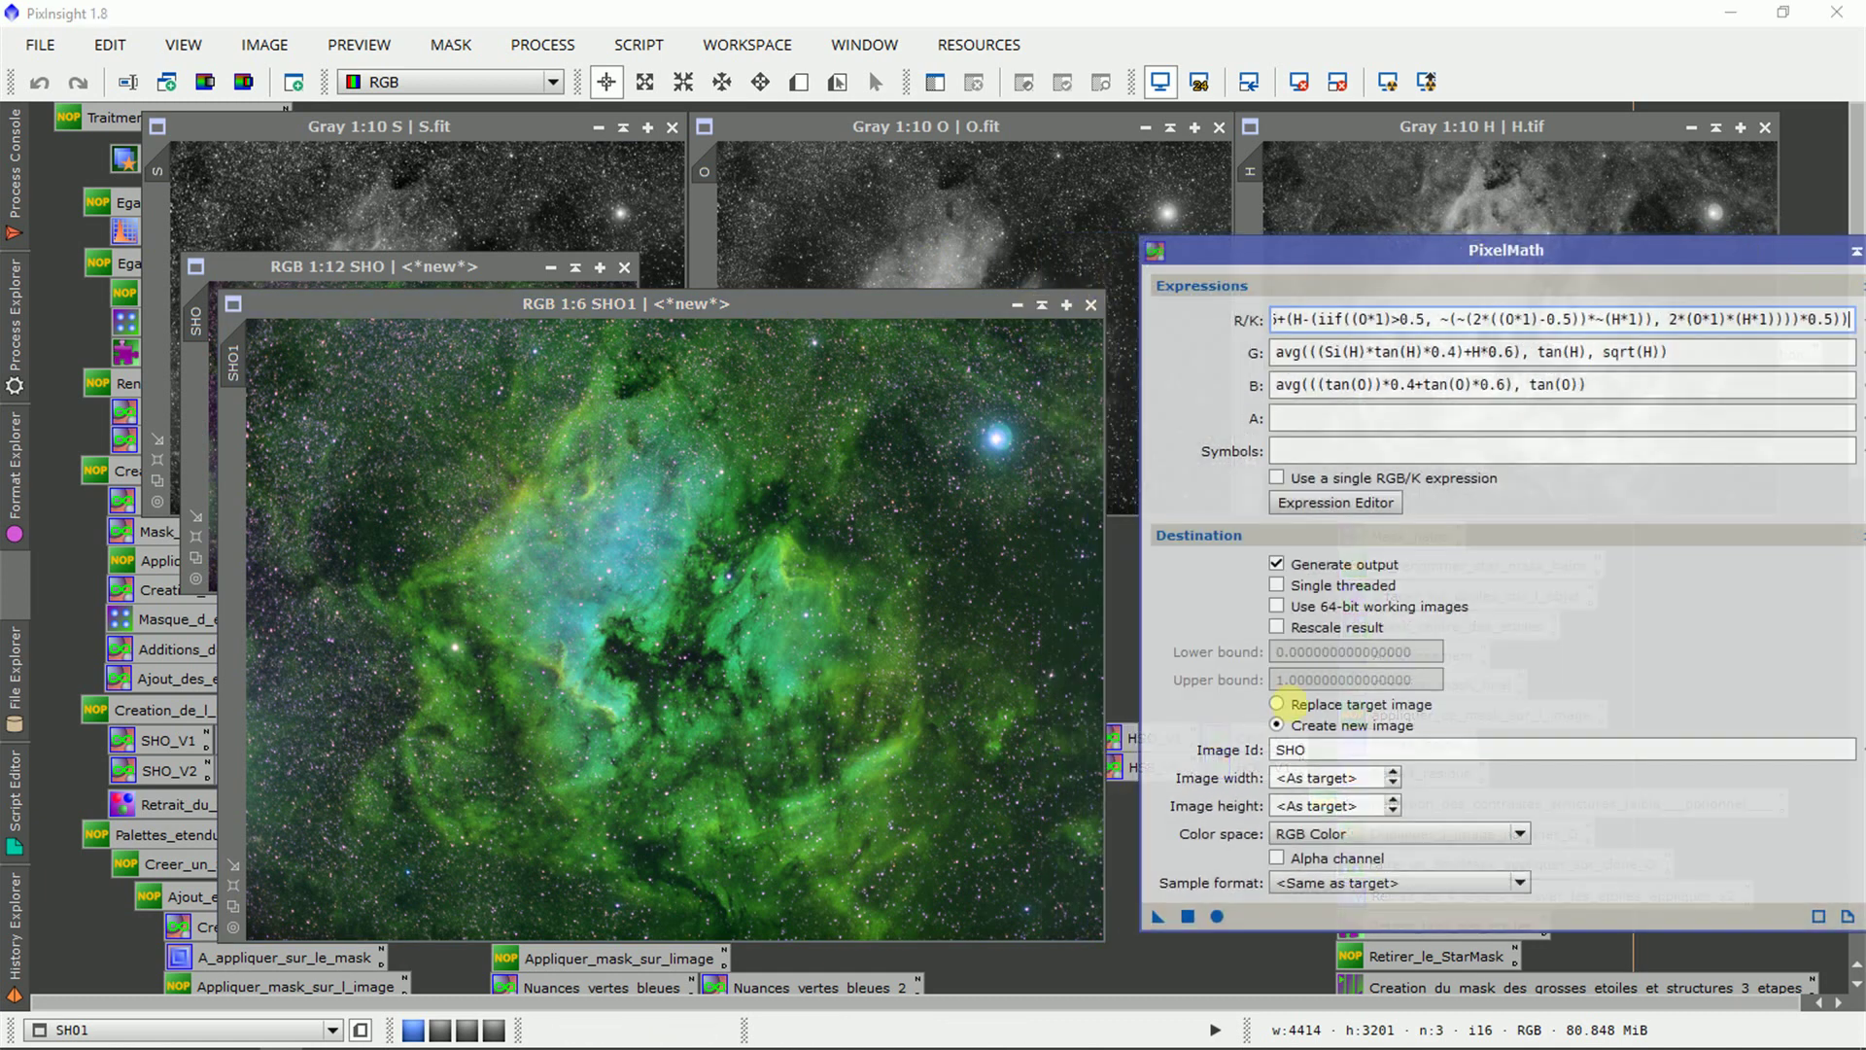
{"action": "left_click", "coordinate": [1328, 746]}
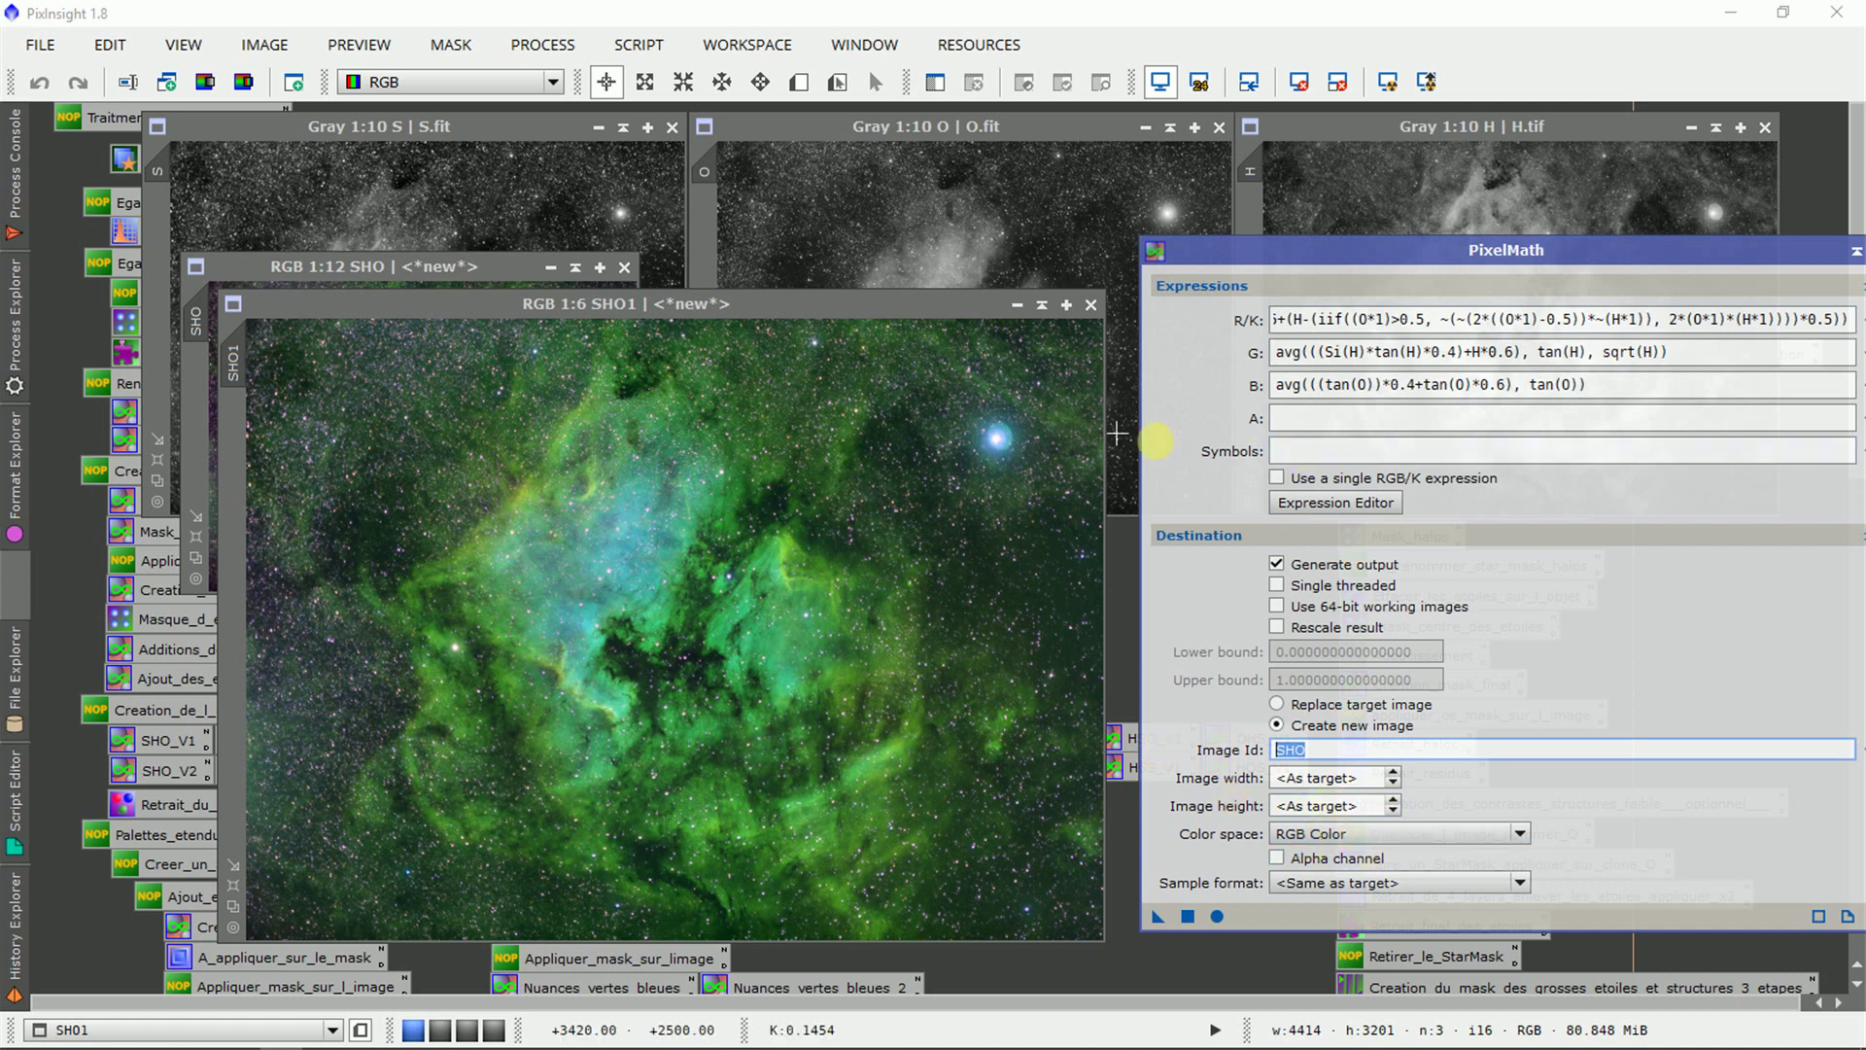
{"action": "scroll", "coordinate": [361, 800], "scroll_direction": "down", "scroll_amount": 4}
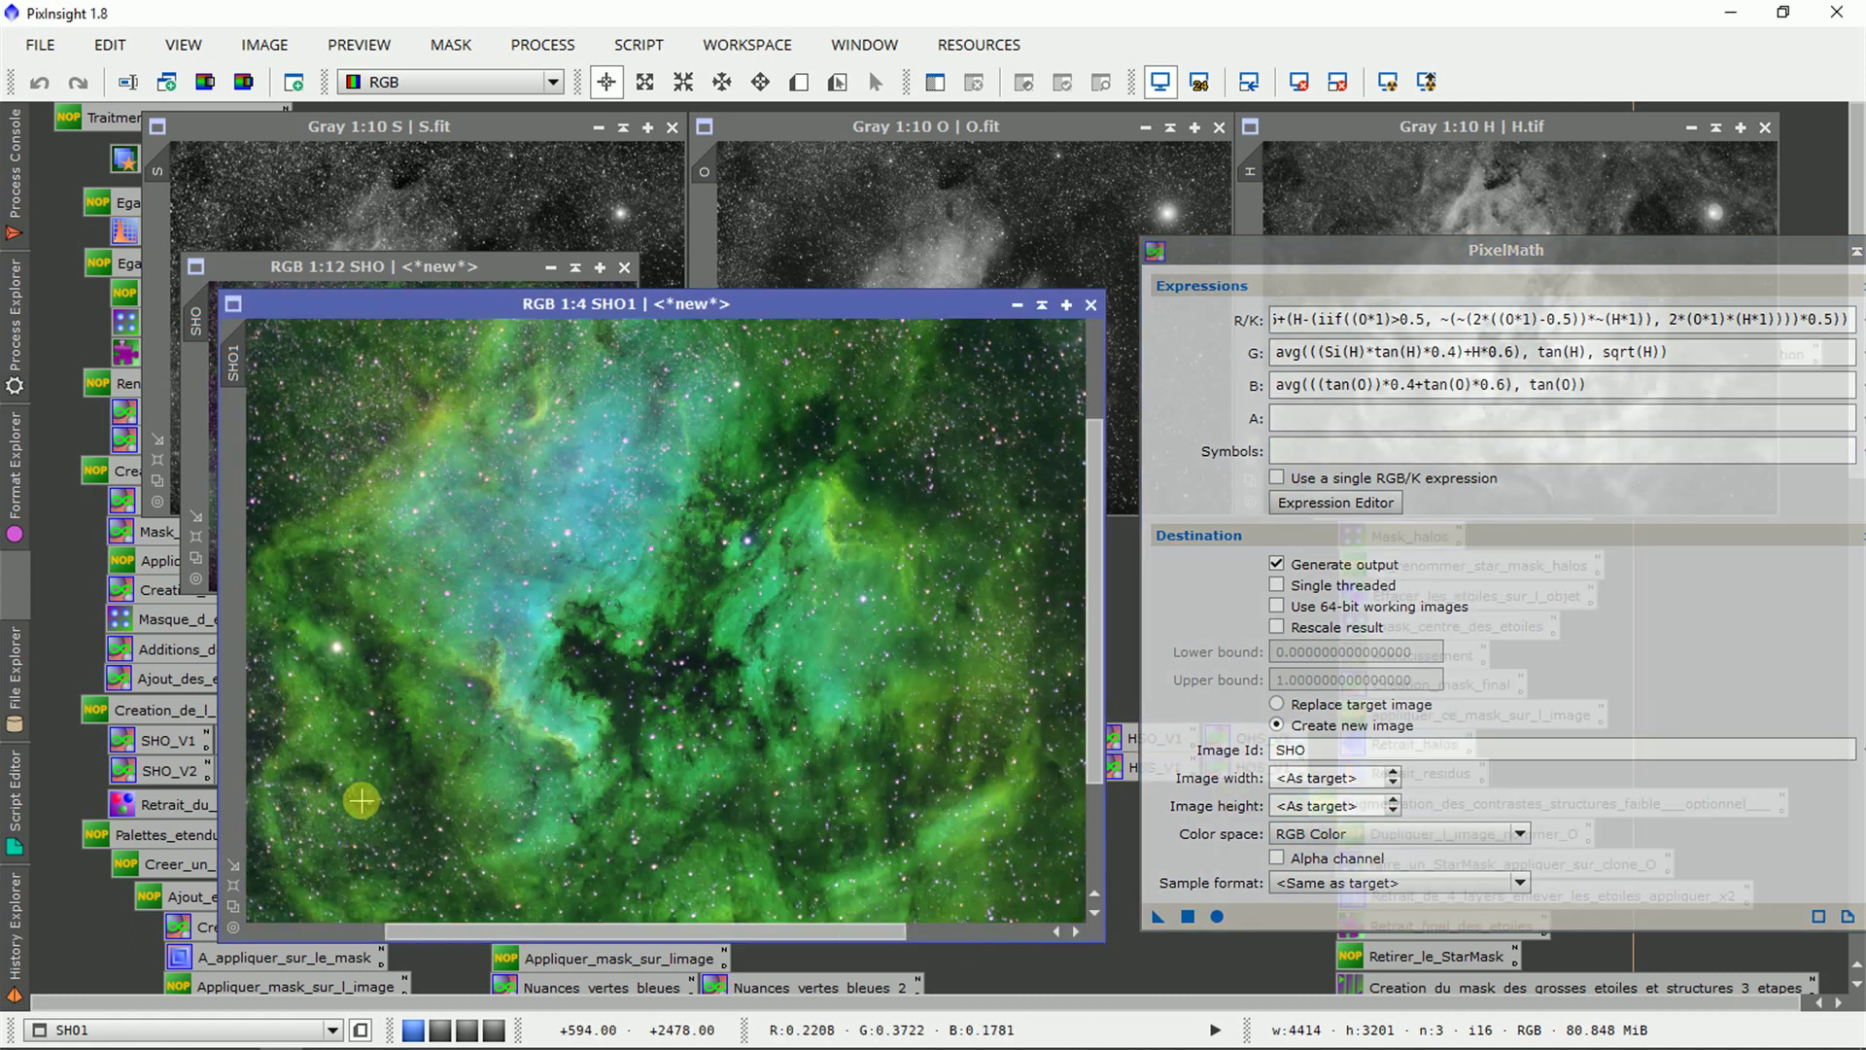
{"action": "scroll", "coordinate": [361, 800], "scroll_direction": "down", "scroll_amount": 3}
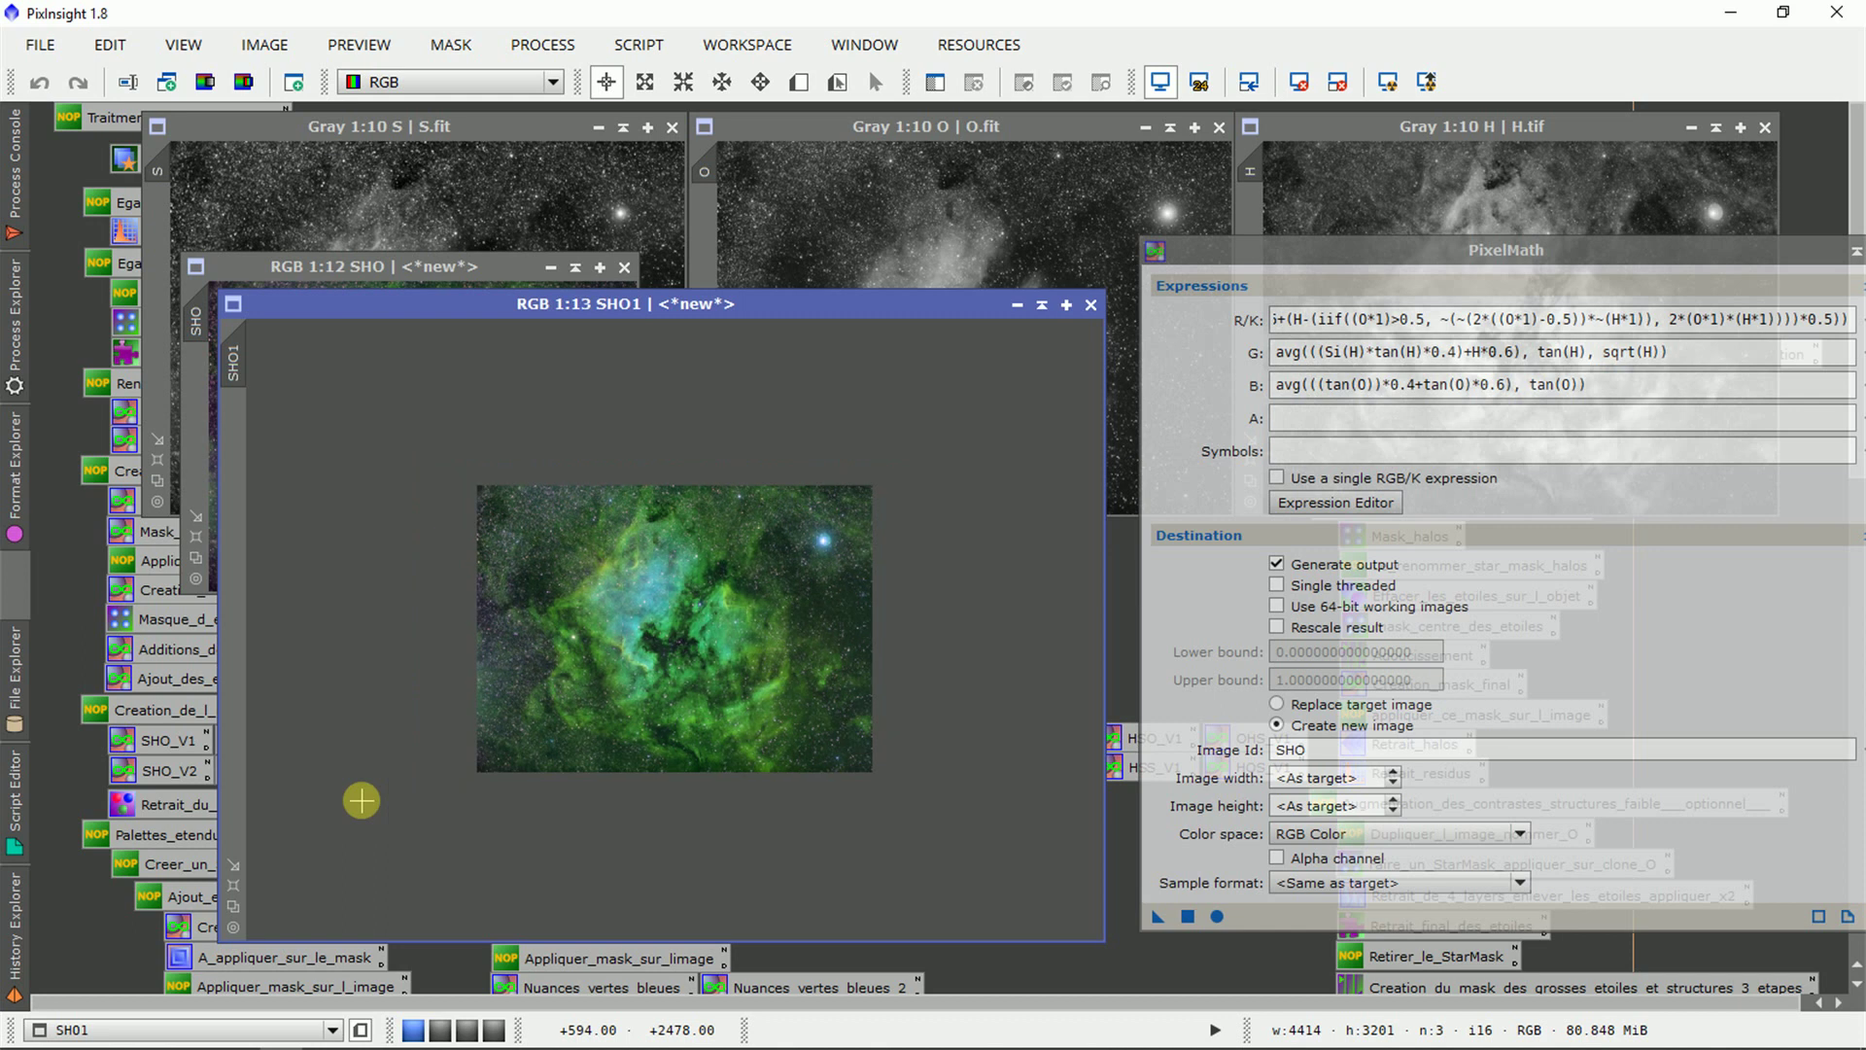
{"action": "scroll", "coordinate": [361, 800], "scroll_direction": "up", "scroll_amount": 1}
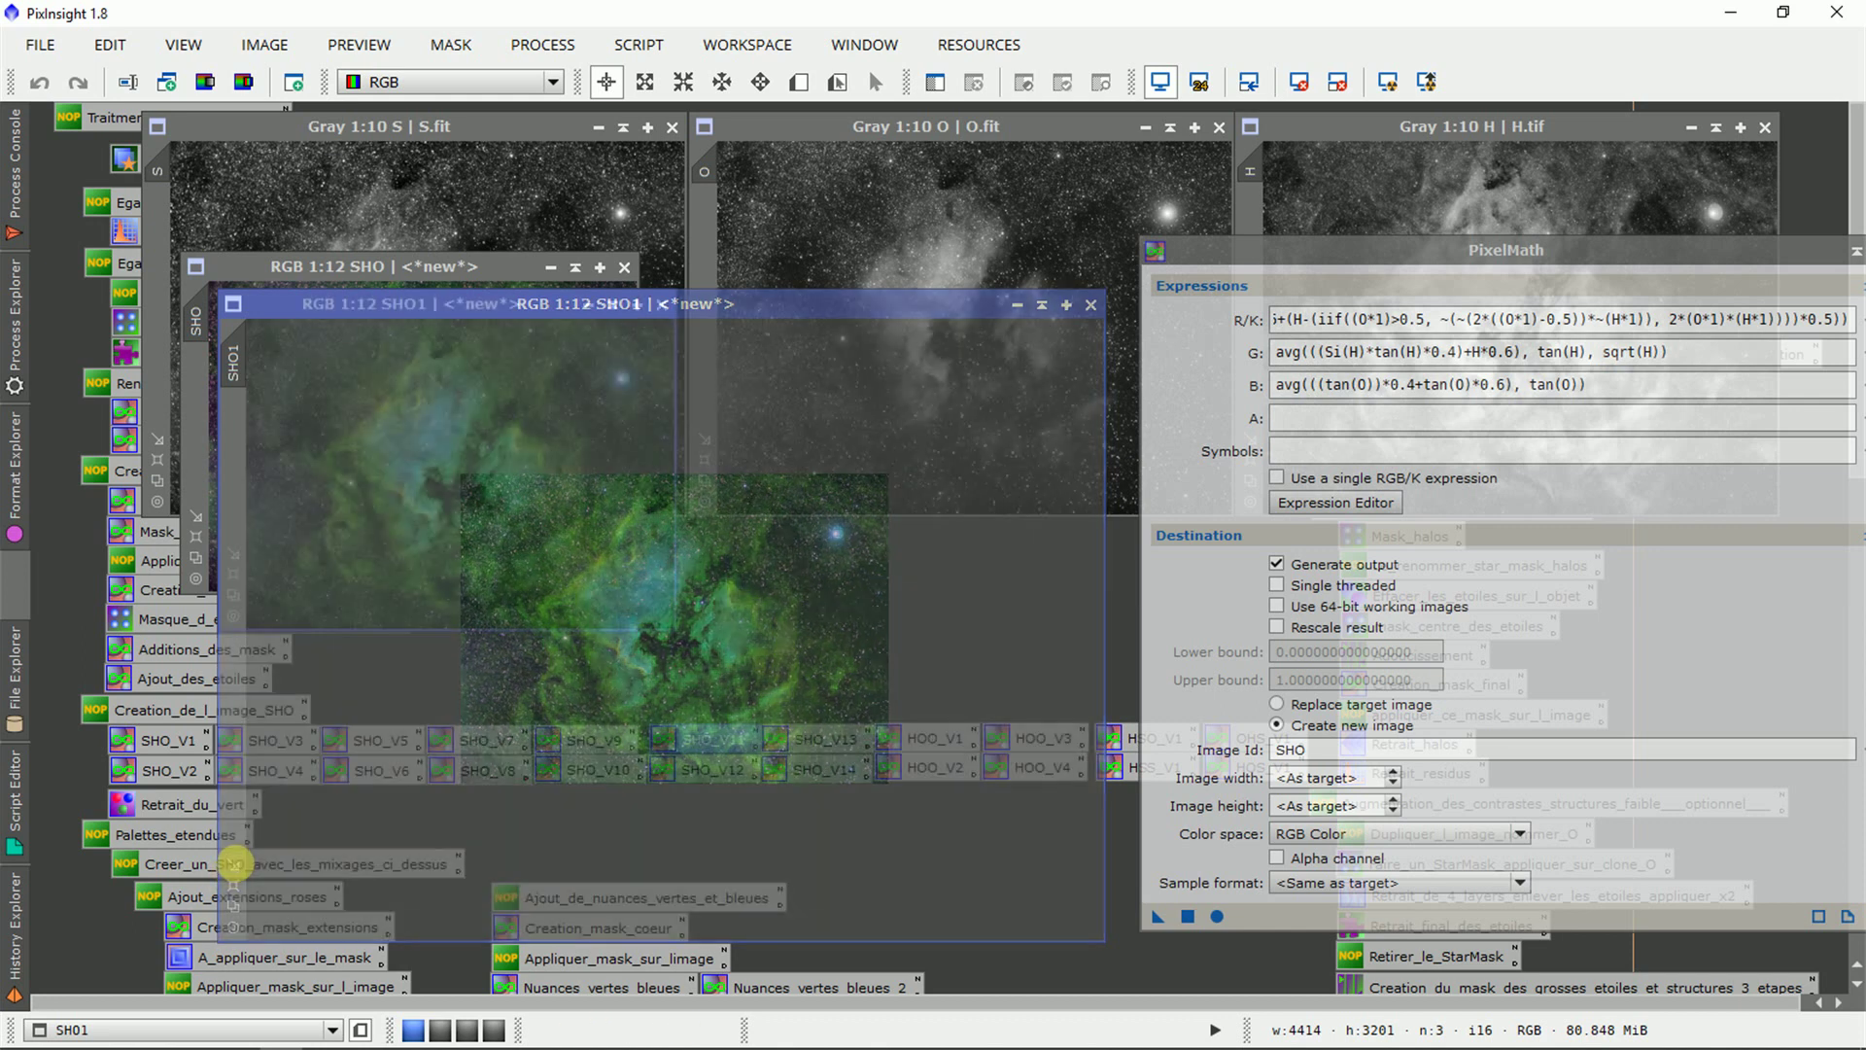
Place the SHO1 image window directly beside the SHO image and select the SHO_V9 to SHO_V12 process icons.
{"action": "left_click_drag", "start_coordinate": [525, 281], "coordinate": [943, 275]}
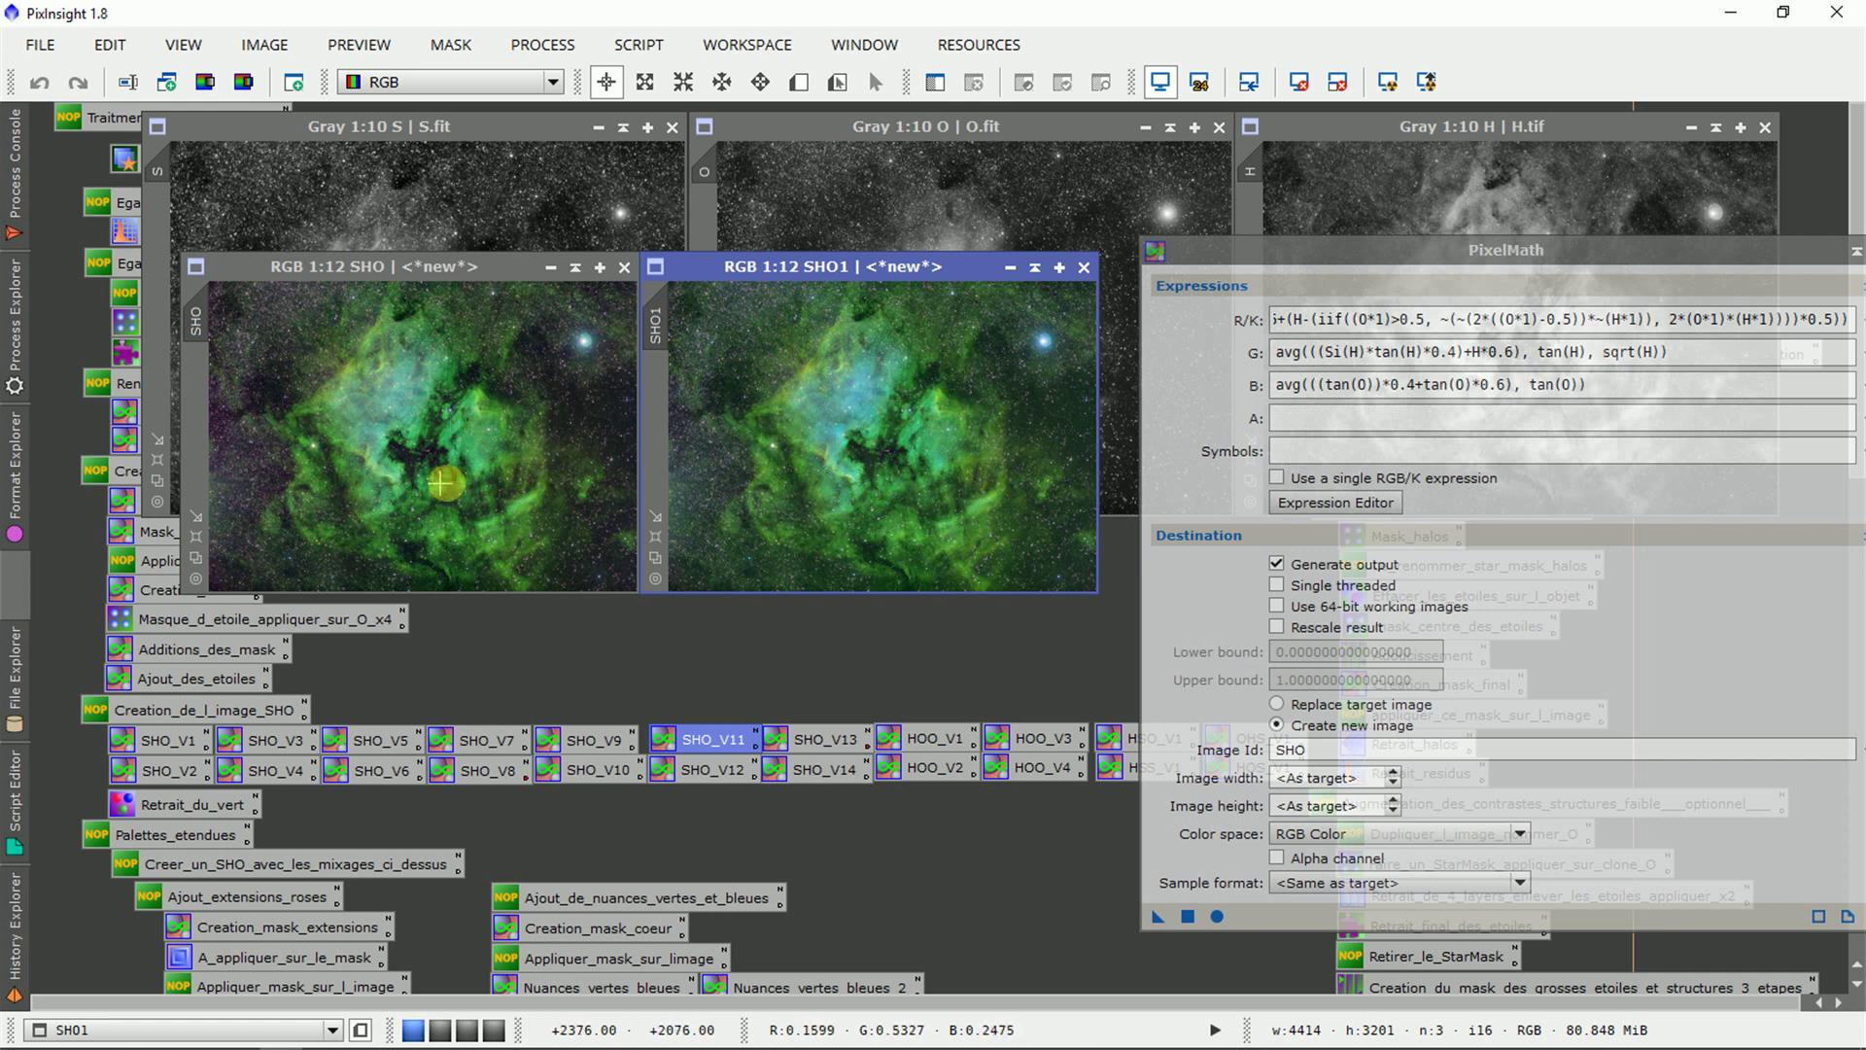
{"action": "left_click_drag", "start_coordinate": [731, 792], "coordinate": [602, 741]}
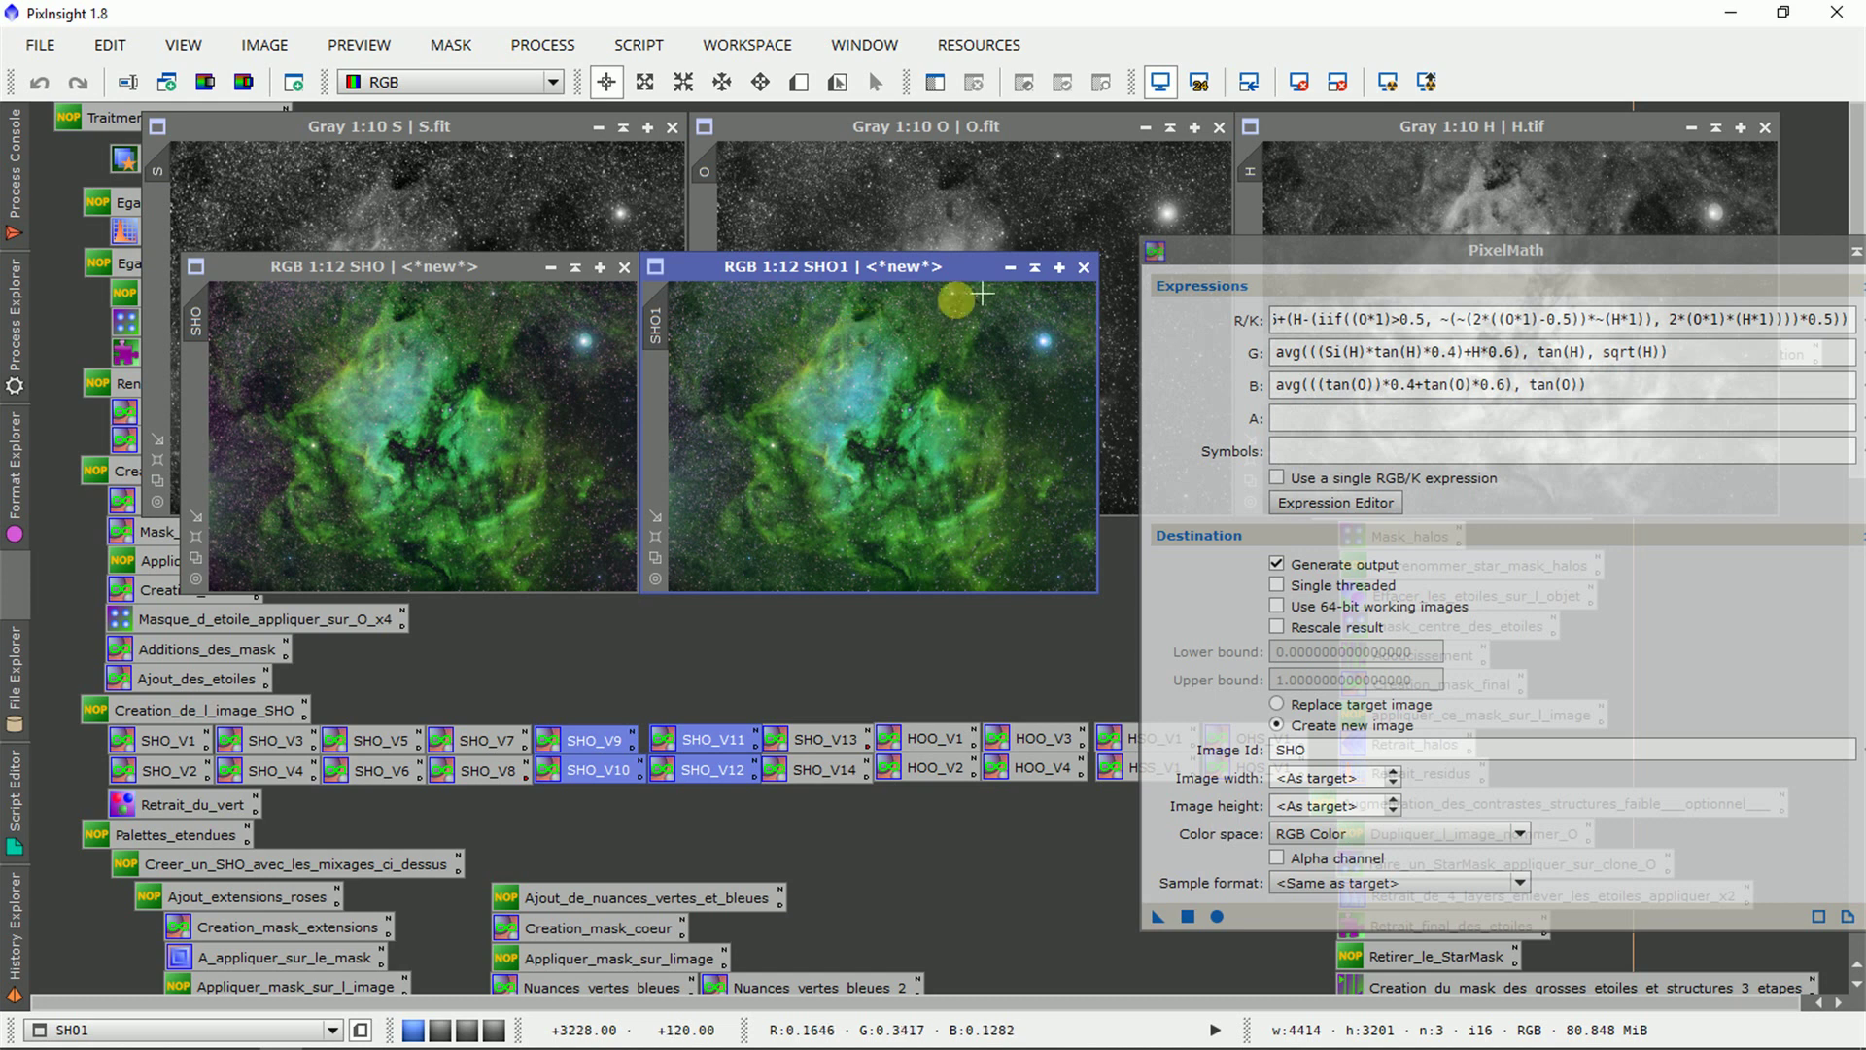
Check the SHO_V14 PixelMath icon, and generate a third colour image from the SHO_V13 icon.
{"action": "double_click", "coordinate": [815, 770]}
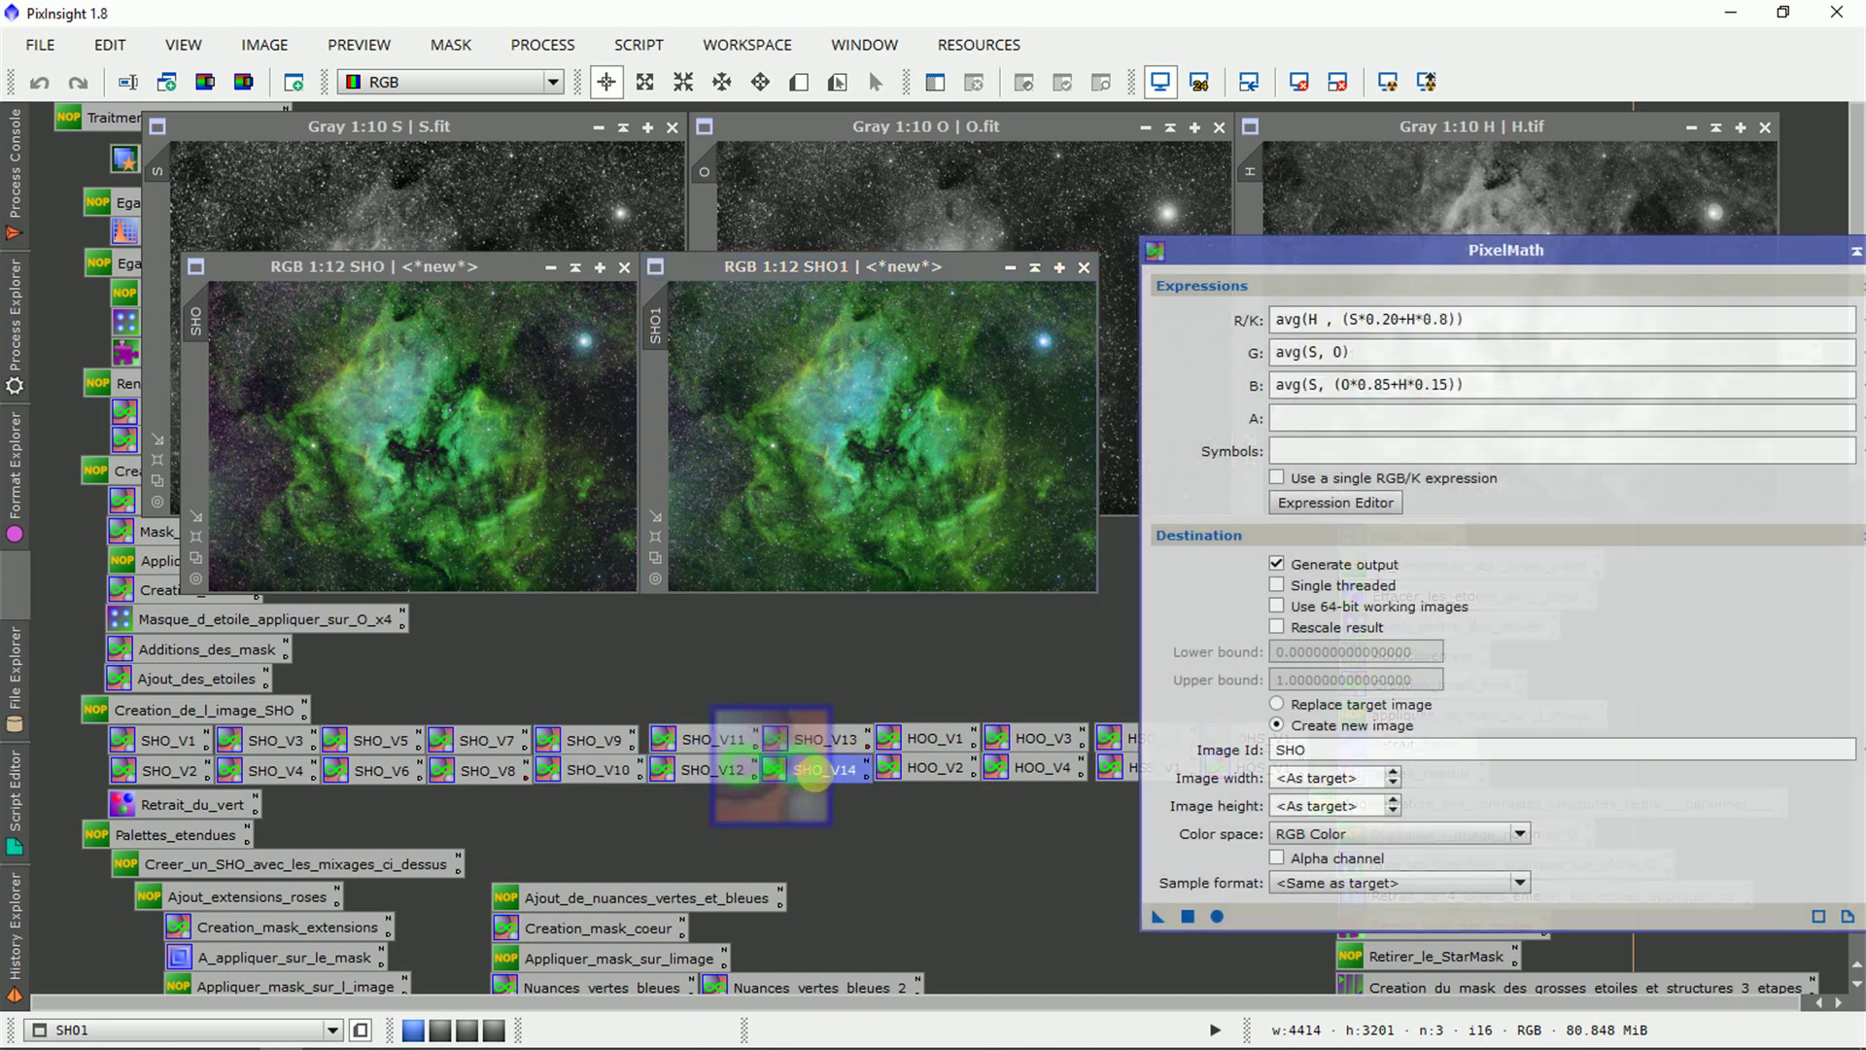
{"action": "double_click", "coordinate": [822, 741]}
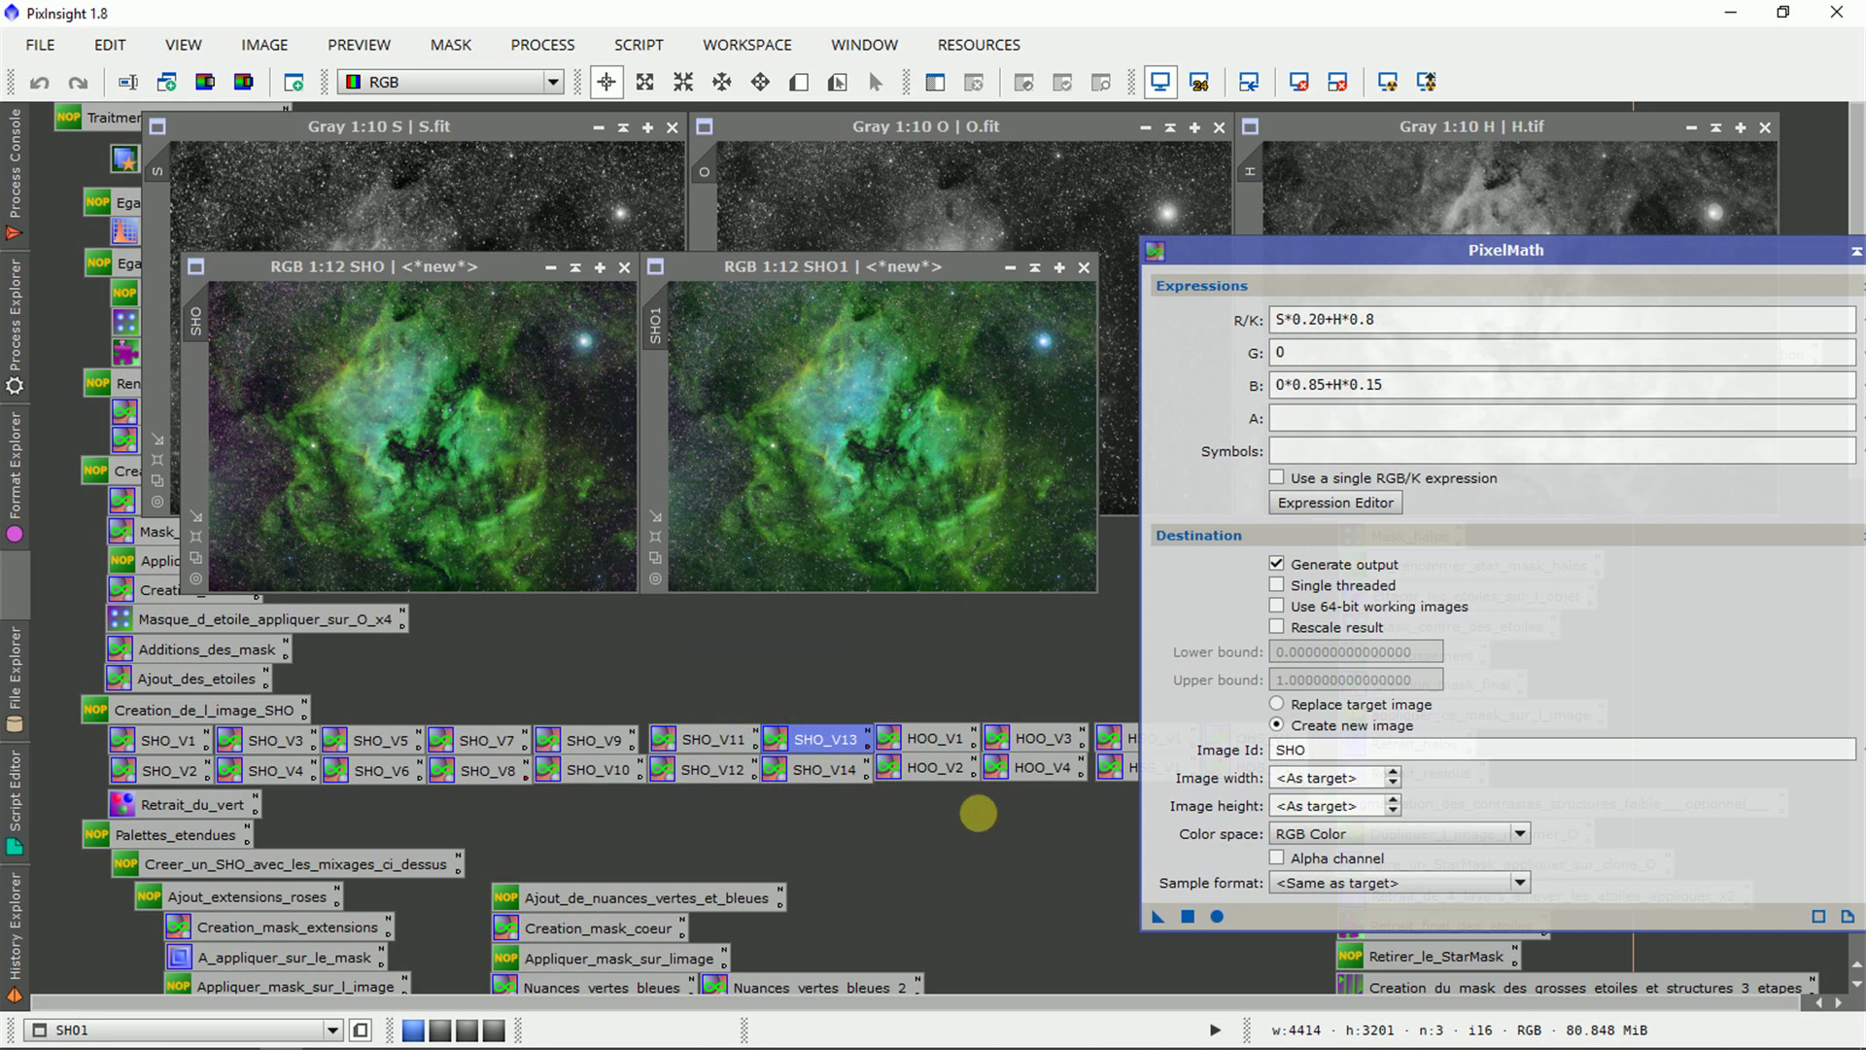
{"action": "left_click", "coordinate": [1187, 916]}
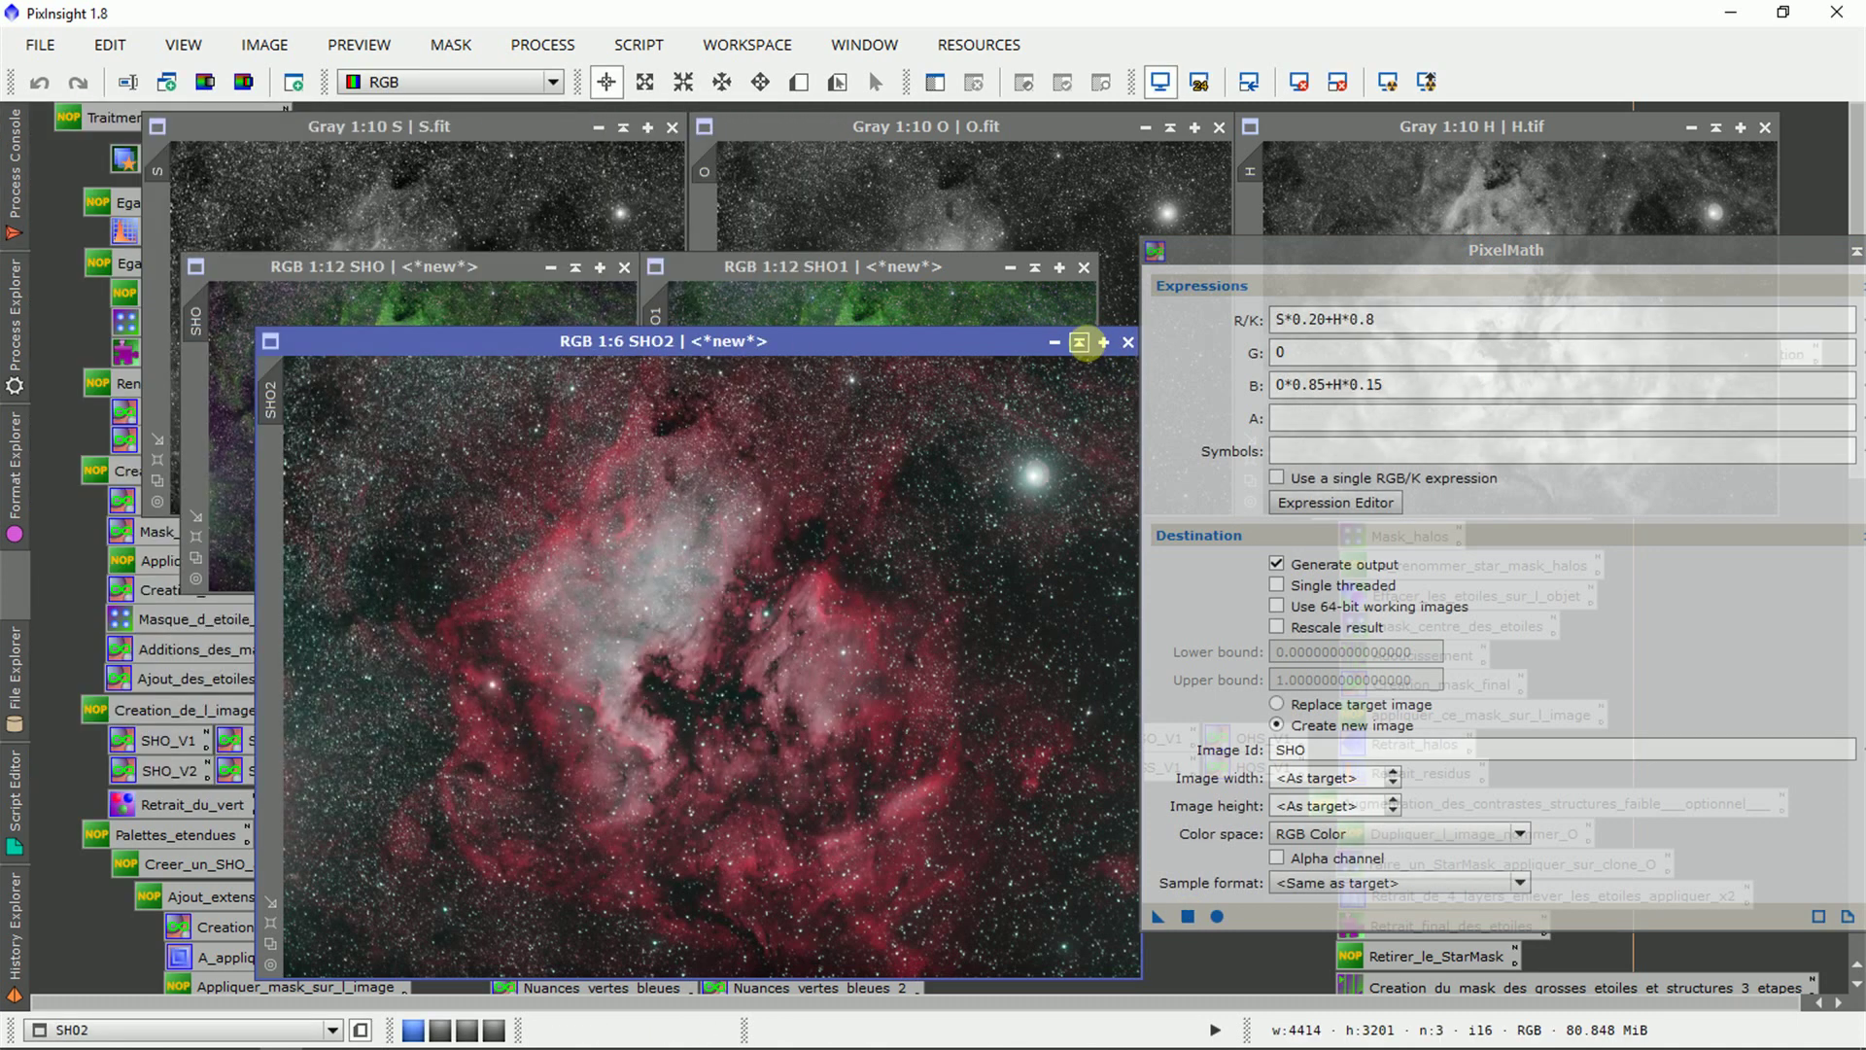
Reduce the SHO2 image to 1:12, fit its window to the image and line it up beside SHO1.
{"action": "scroll", "coordinate": [645, 681], "scroll_direction": "down", "scroll_amount": 1}
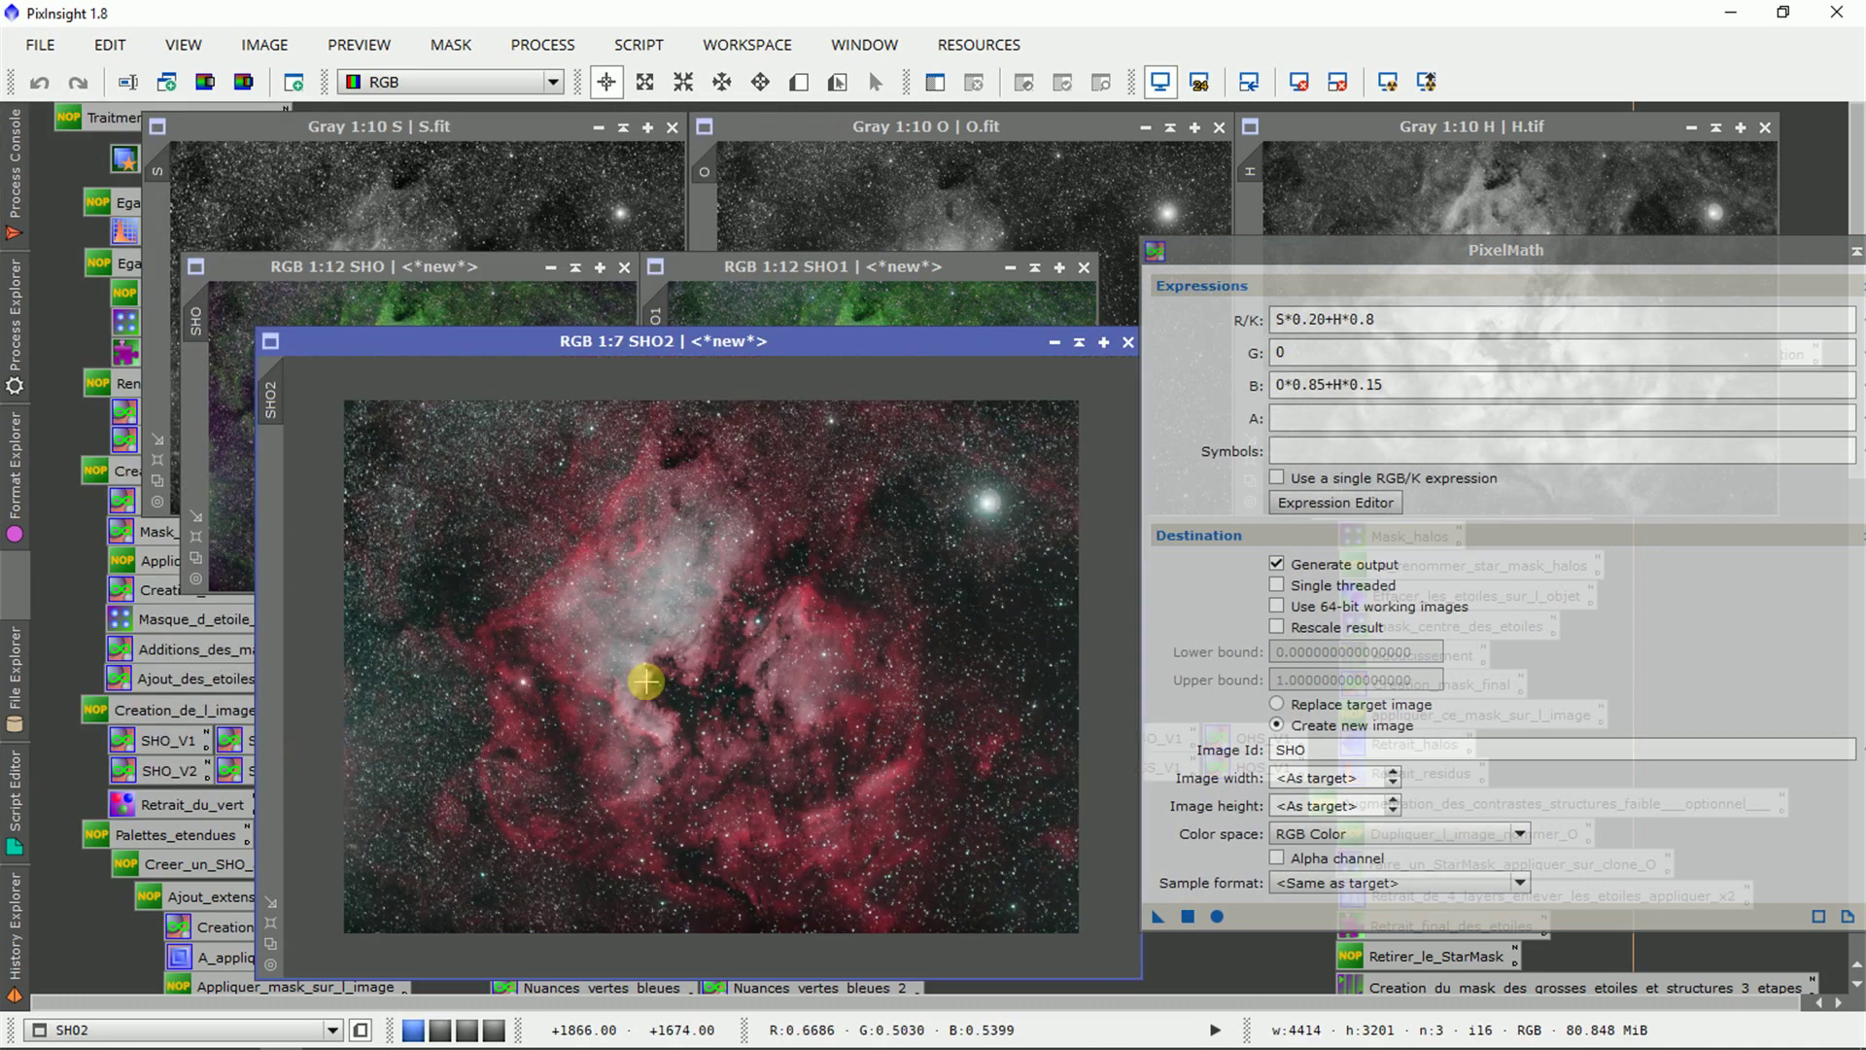
{"action": "scroll", "coordinate": [646, 680], "scroll_direction": "down", "scroll_amount": 4}
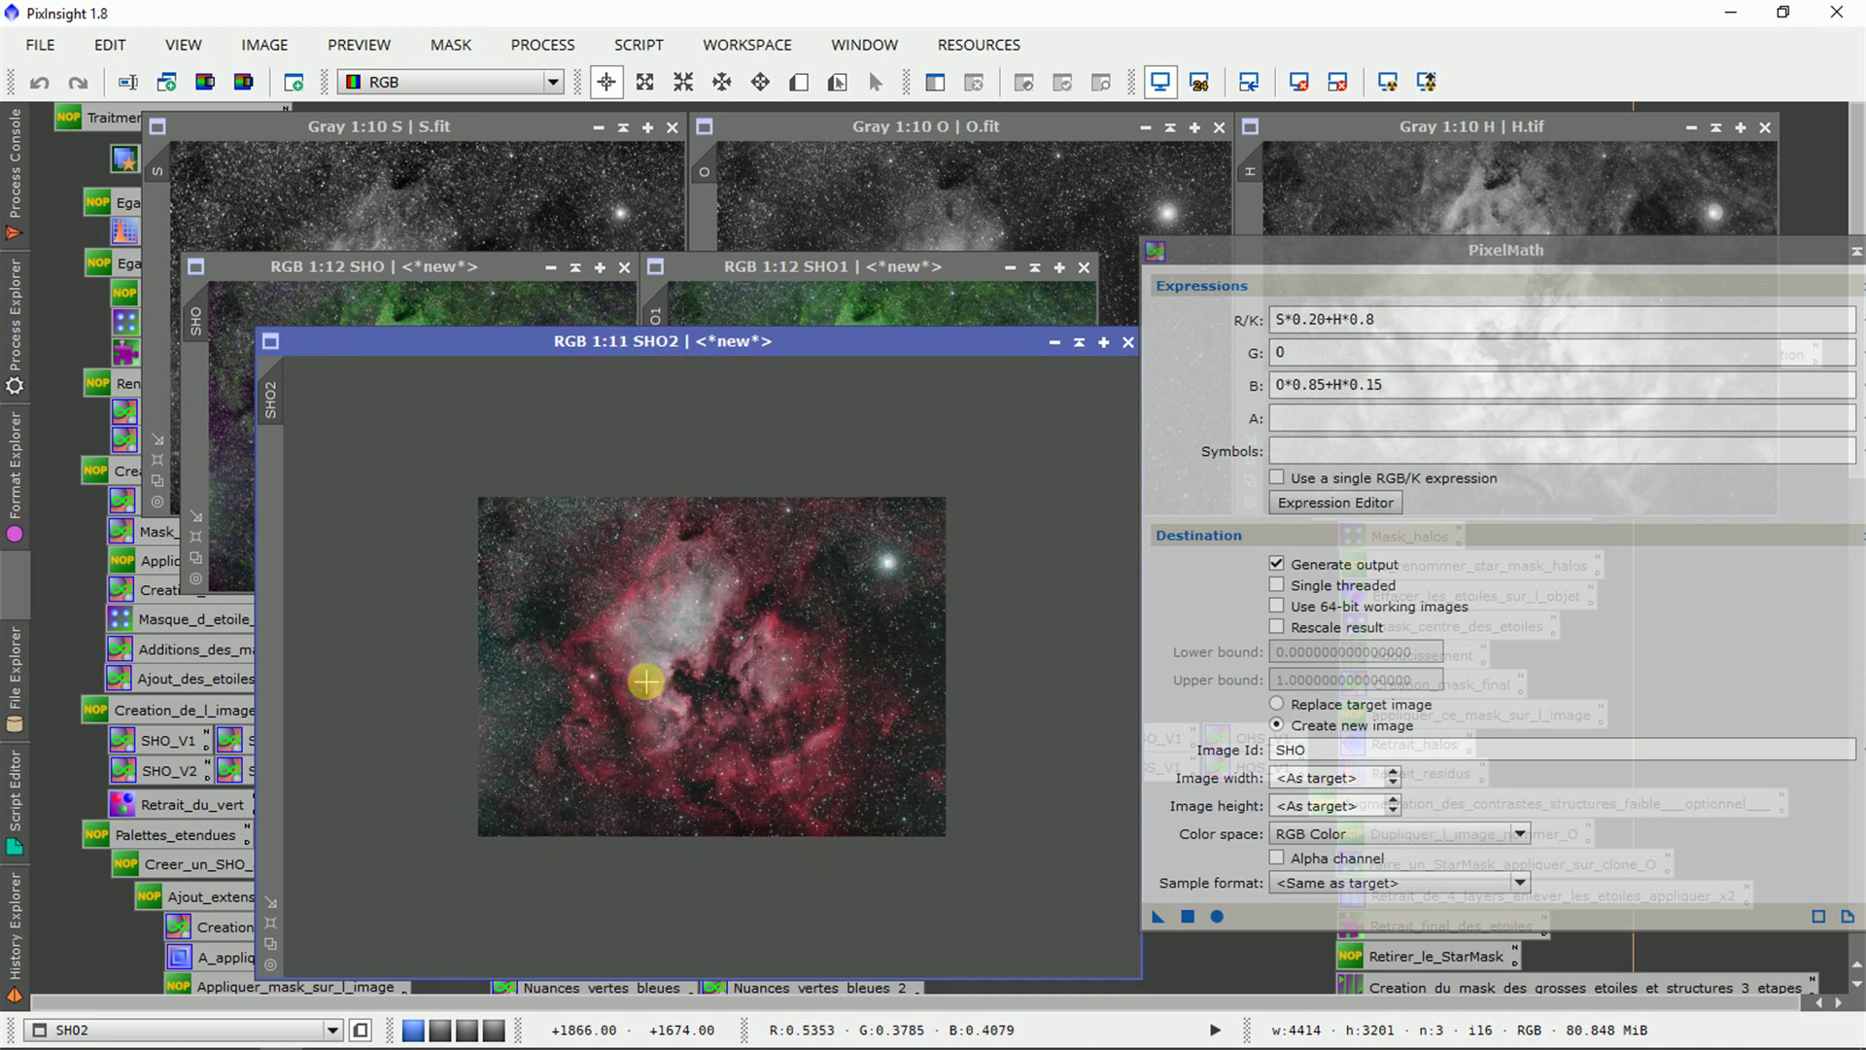
{"action": "scroll", "coordinate": [645, 680], "scroll_direction": "down", "scroll_amount": 1}
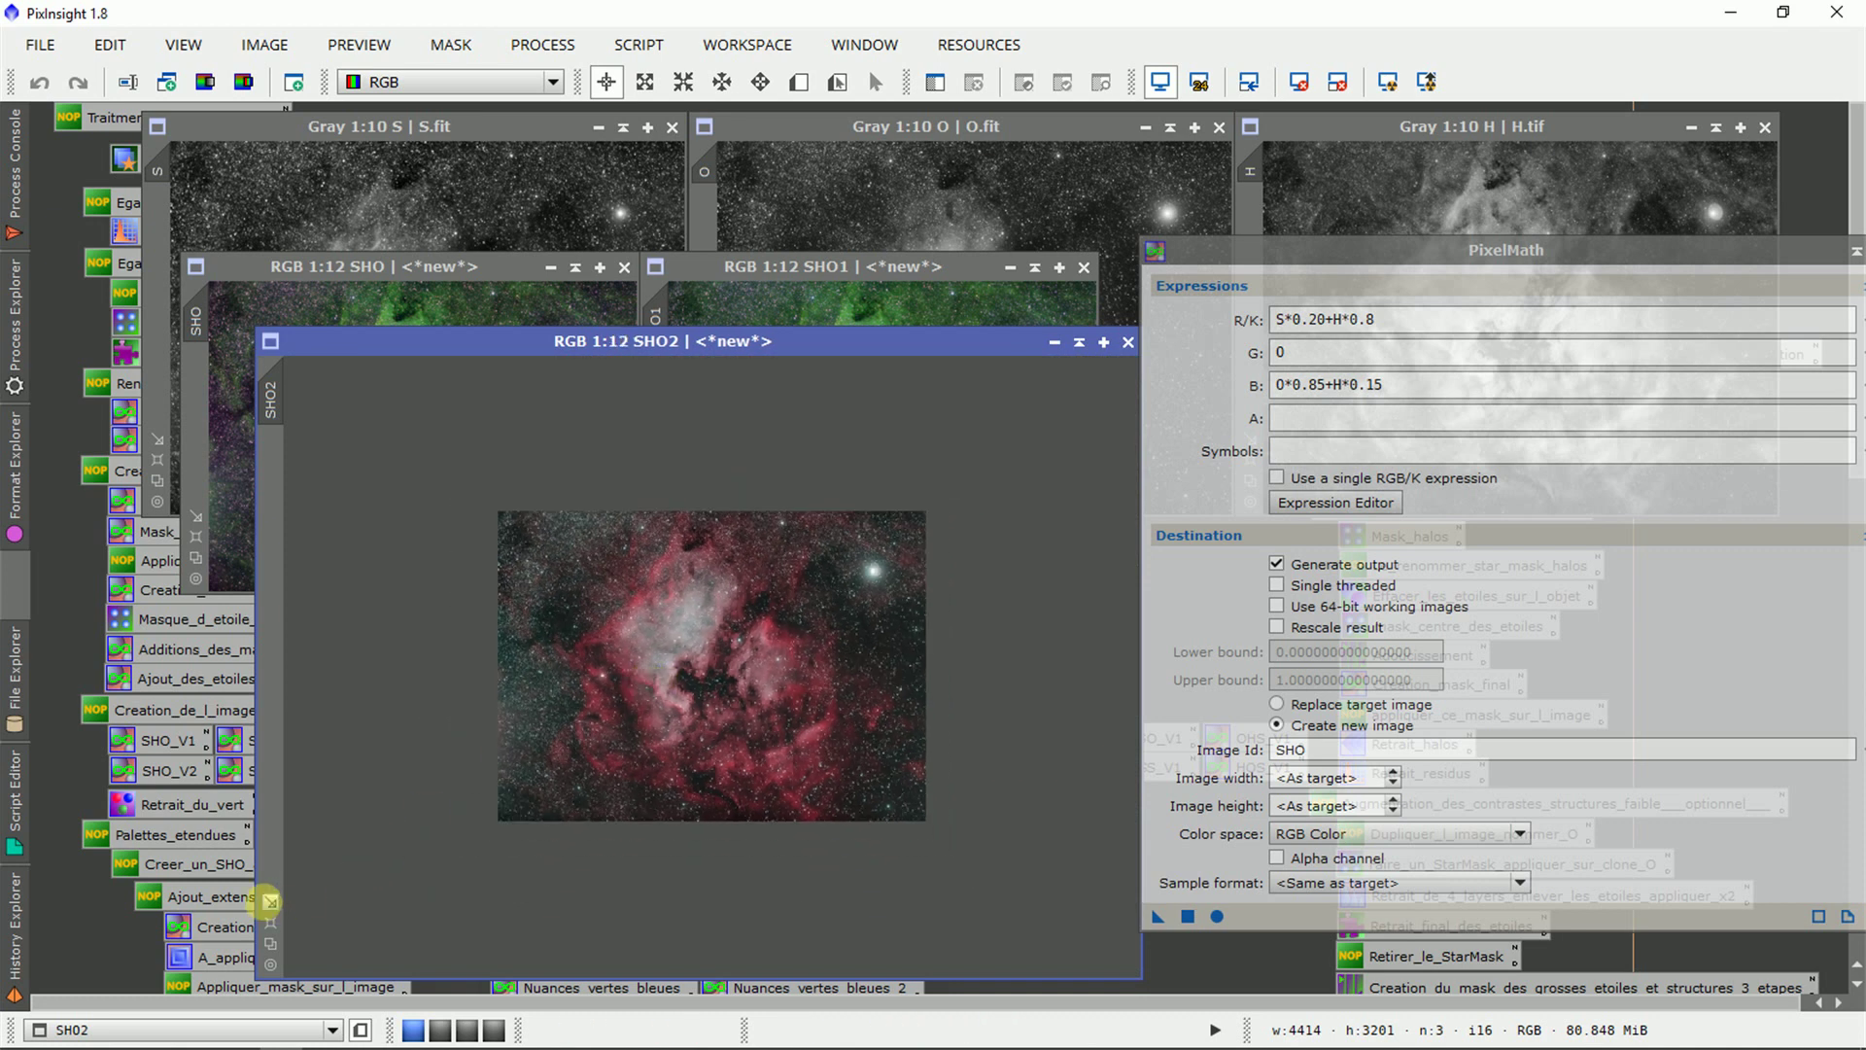
{"action": "left_click", "coordinate": [271, 901]}
{"action": "left_click_drag", "start_coordinate": [554, 350], "coordinate": [1399, 291]}
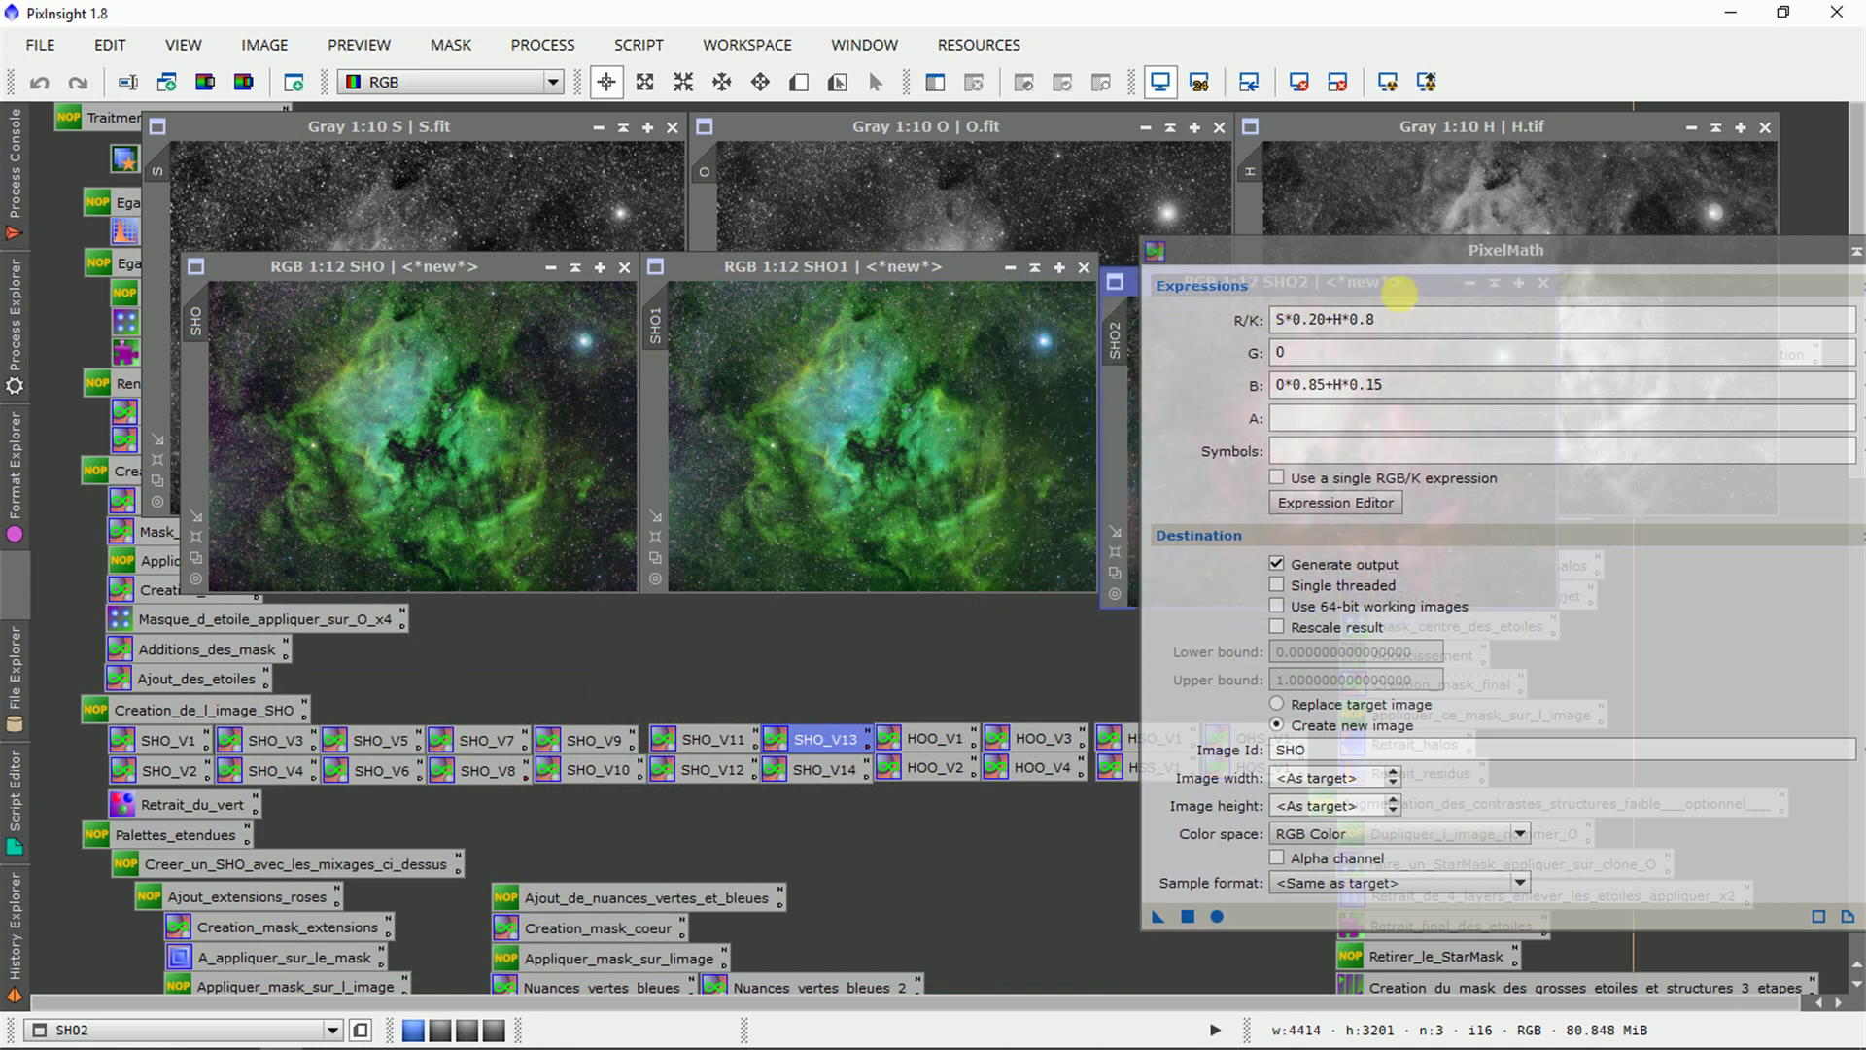
{"action": "left_click_drag", "start_coordinate": [1135, 281], "coordinate": [1133, 266]}
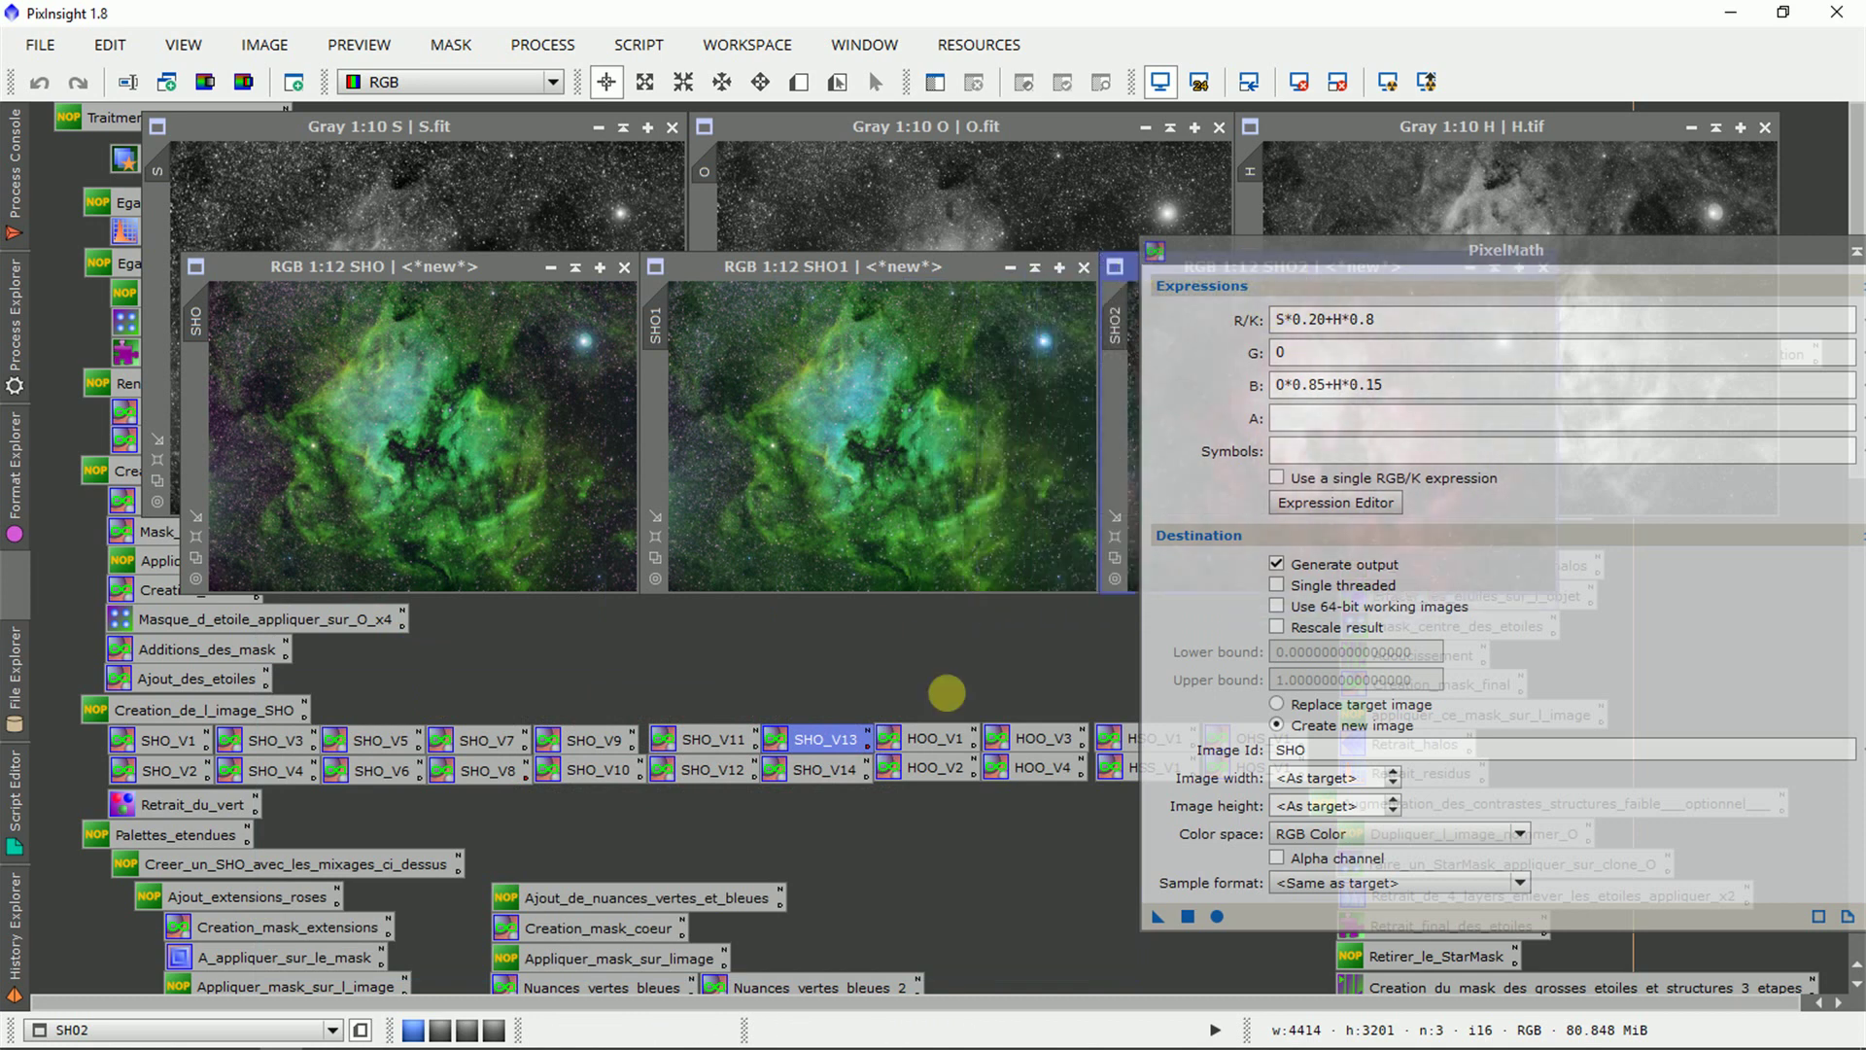
Generate the HOO image from the HOO_V1 PixelMath icon and place its fitted 1:12 window below the SHO image.
{"action": "double_click", "coordinate": [937, 737]}
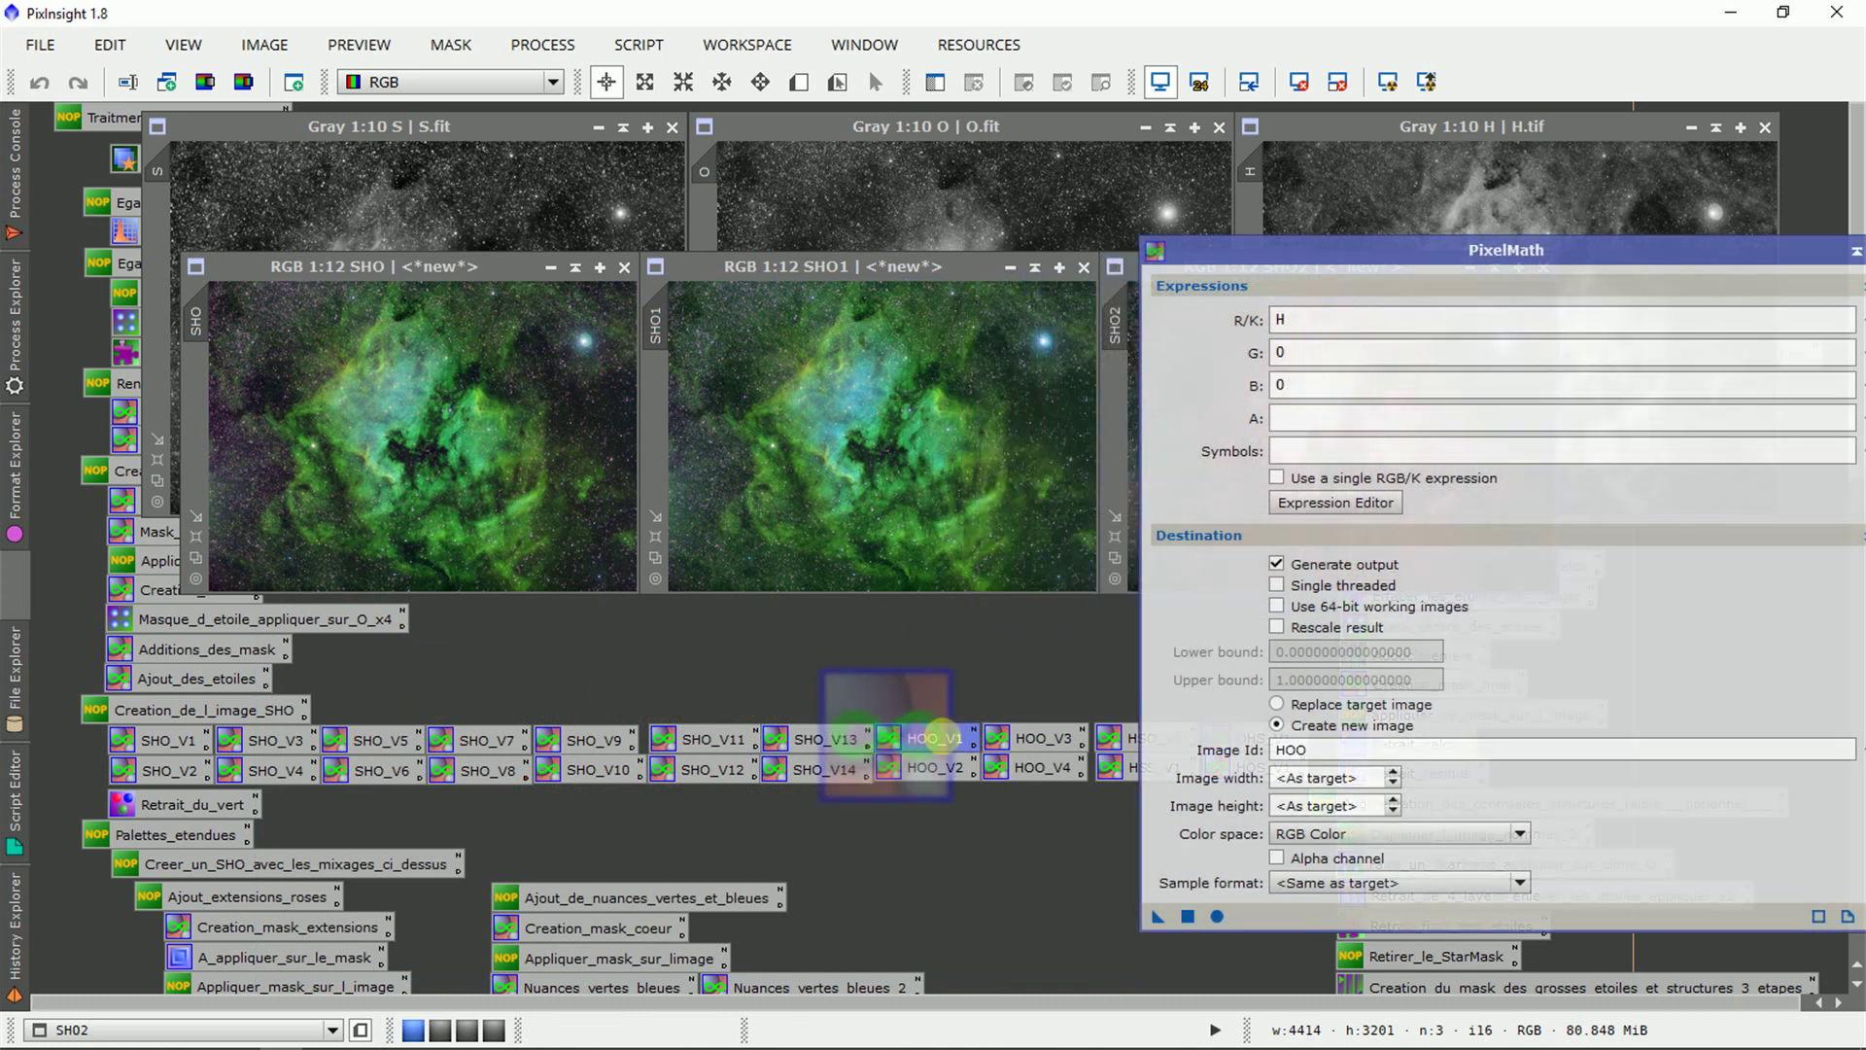
{"action": "left_click", "coordinate": [1185, 915]}
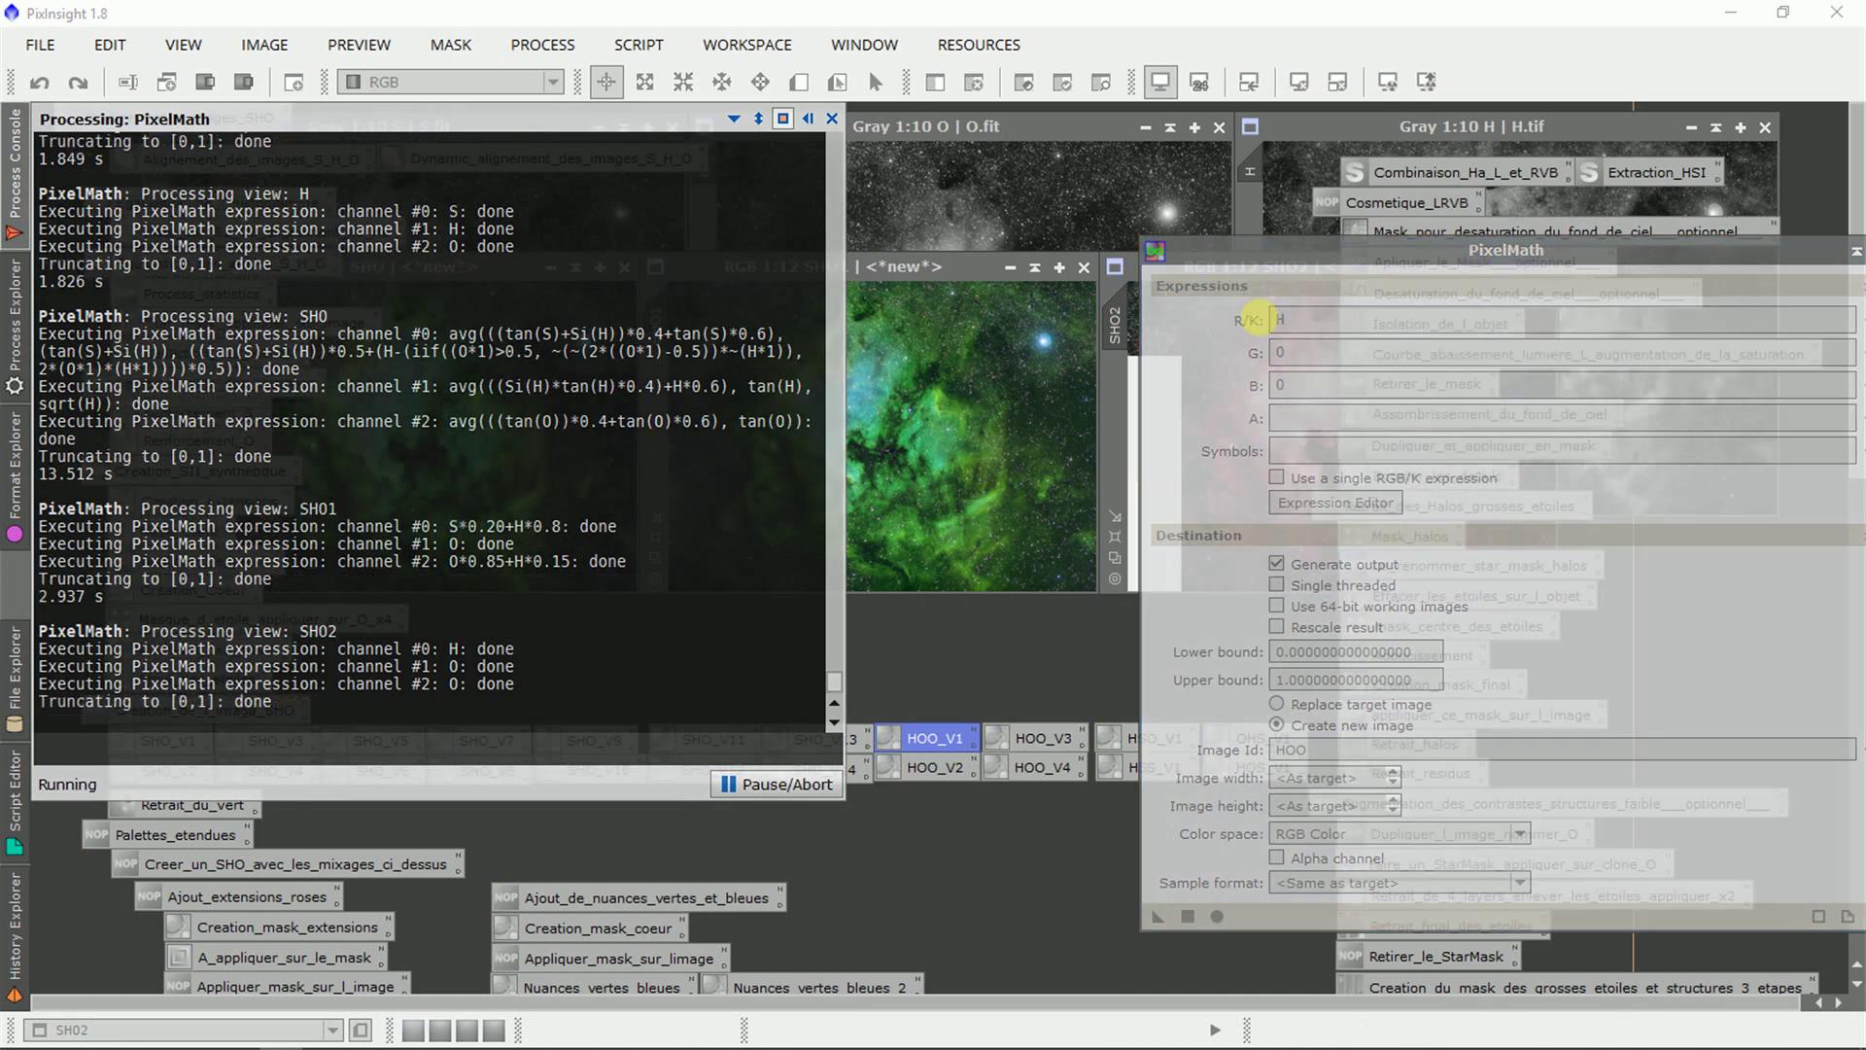
{"action": "scroll", "coordinate": [775, 681], "scroll_direction": "down", "scroll_amount": 4}
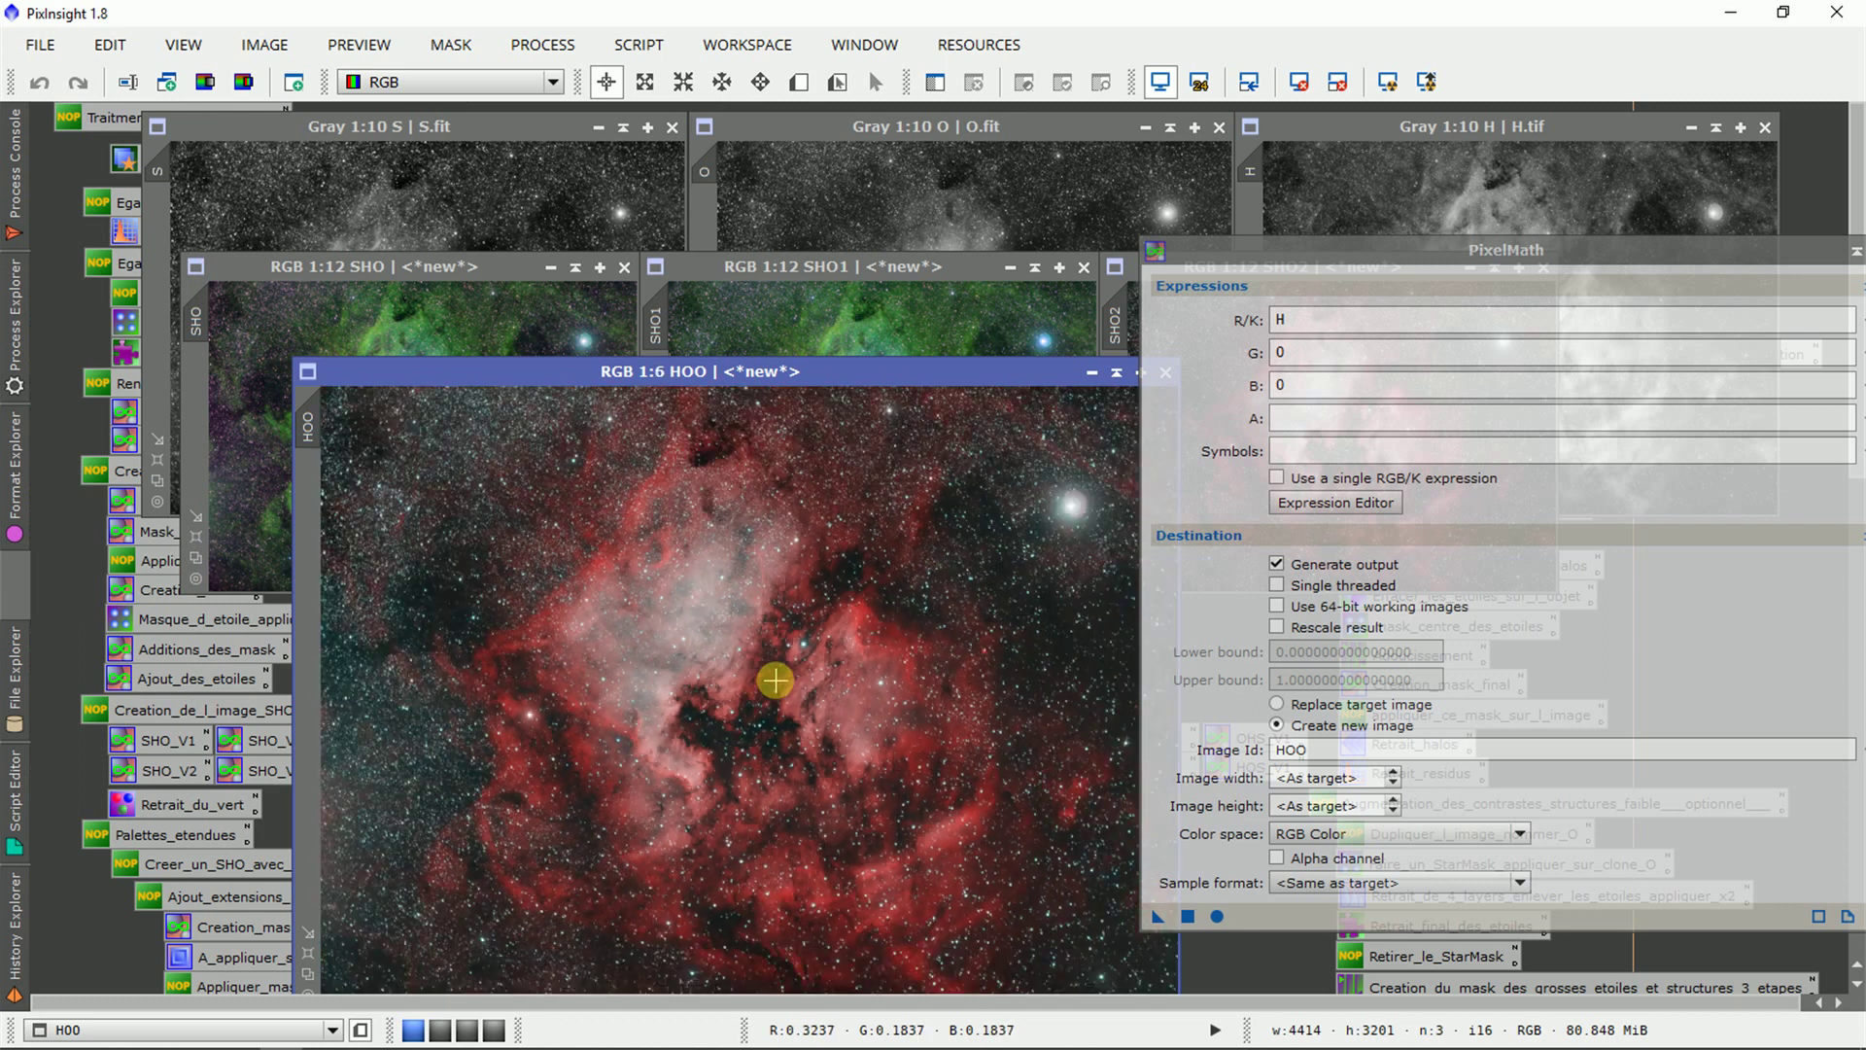
{"action": "scroll", "coordinate": [774, 680], "scroll_direction": "down", "scroll_amount": 2}
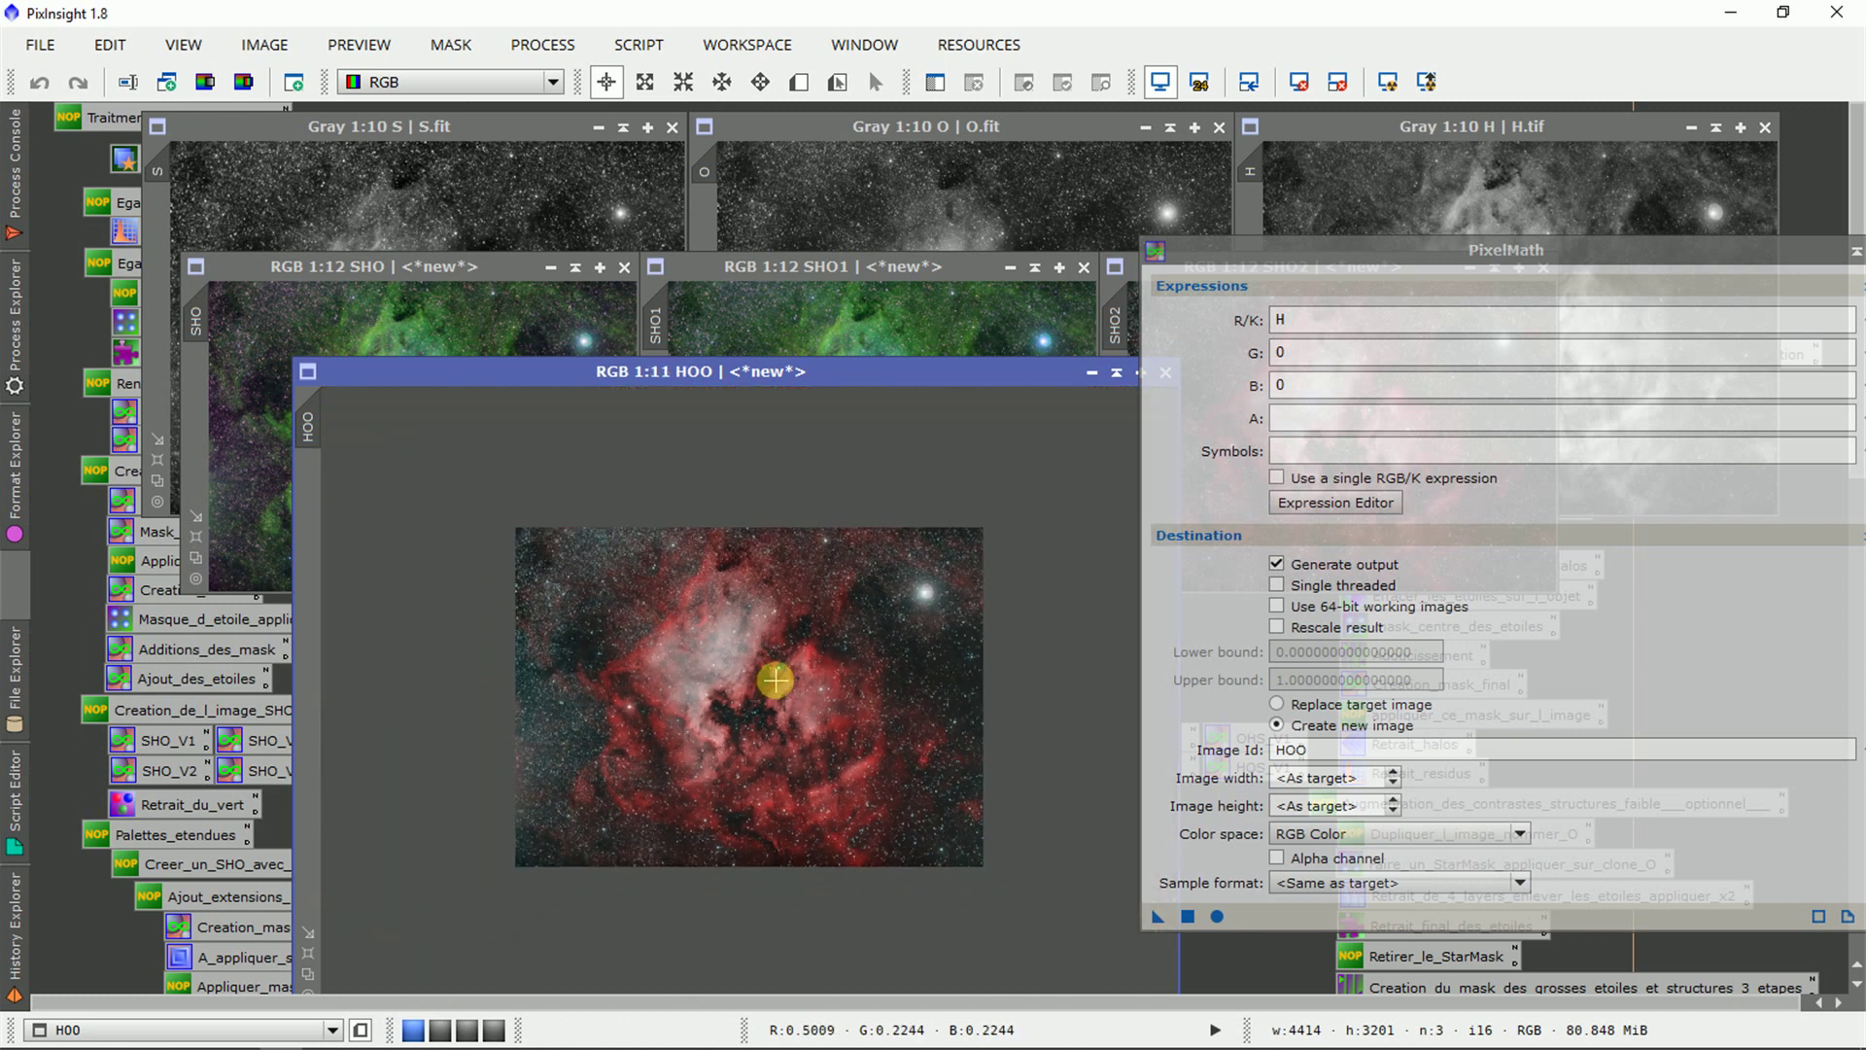
{"action": "left_click", "coordinate": [308, 933]}
{"action": "left_click_drag", "start_coordinate": [404, 369], "coordinate": [312, 609]}
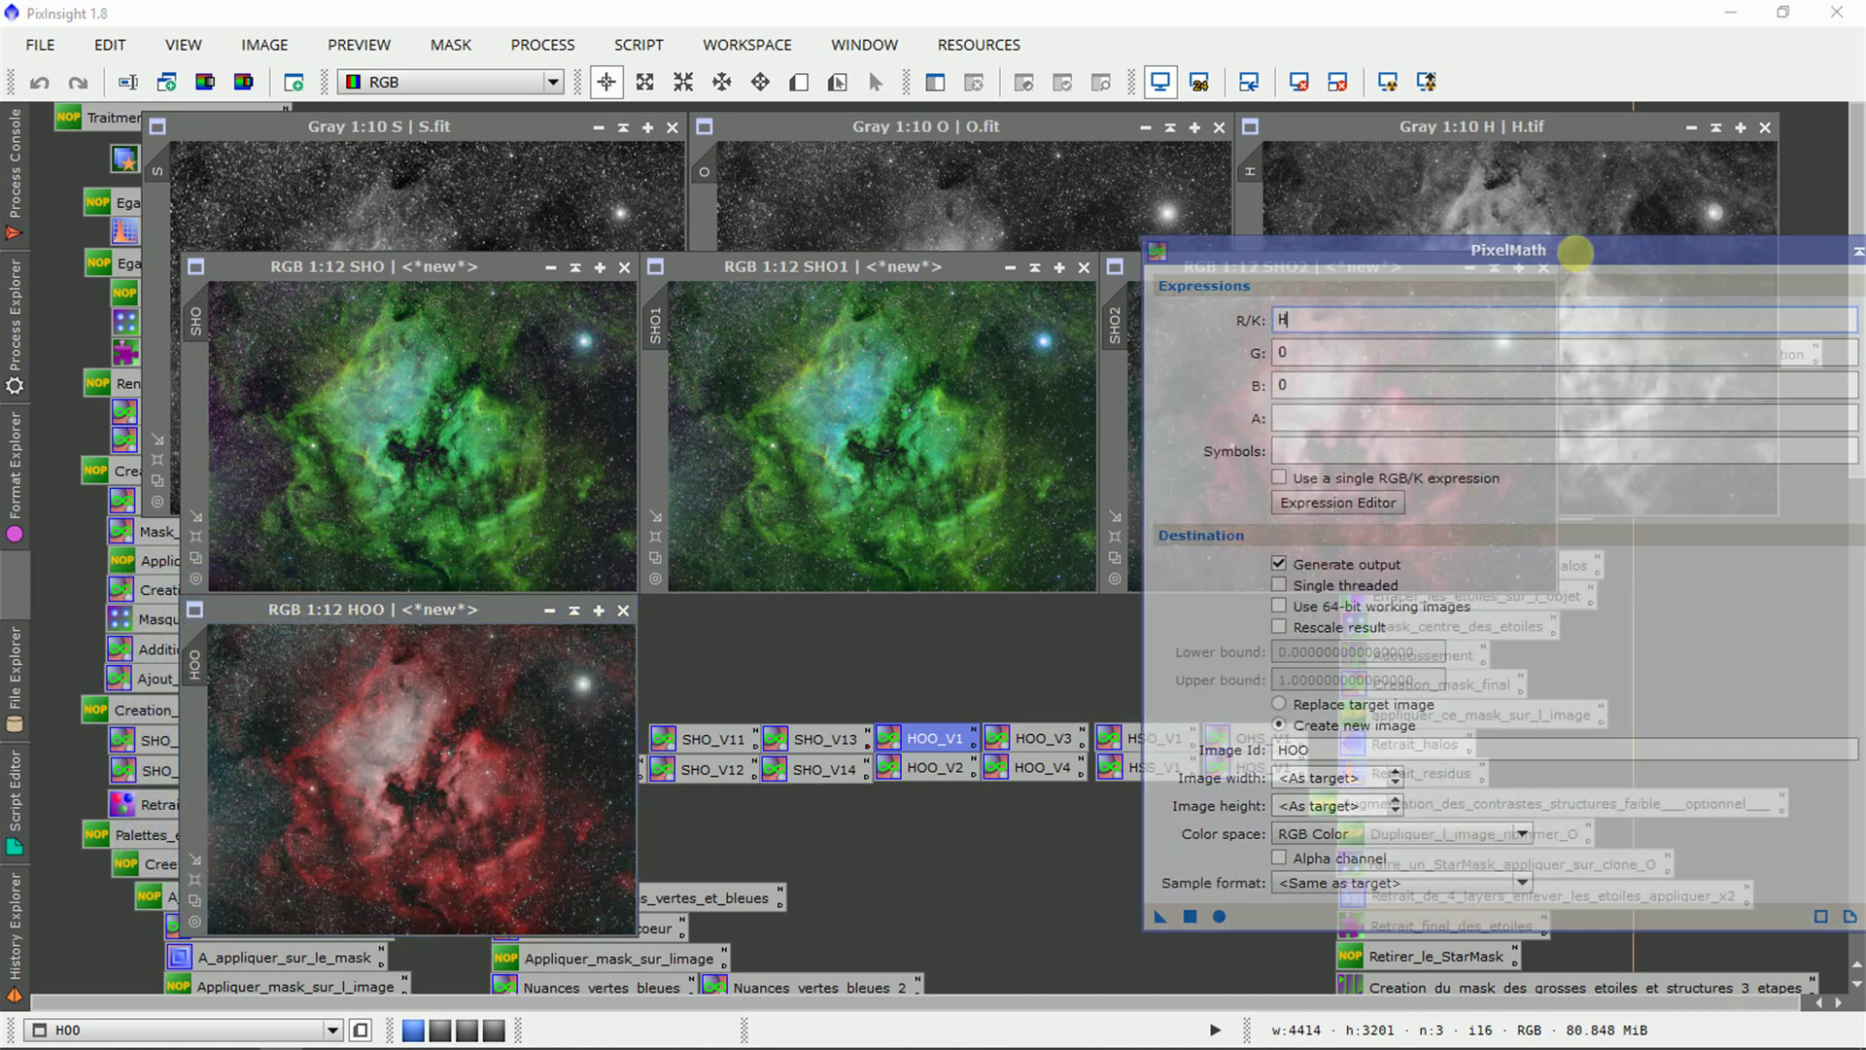
Inspect the expressions stored in the HSO_V1 PixelMath icon, close PixelMath, and move the HOO image below SHO2.
{"action": "left_click_drag", "start_coordinate": [1591, 271], "coordinate": [1845, 249]}
{"action": "double_click", "coordinate": [1147, 739]}
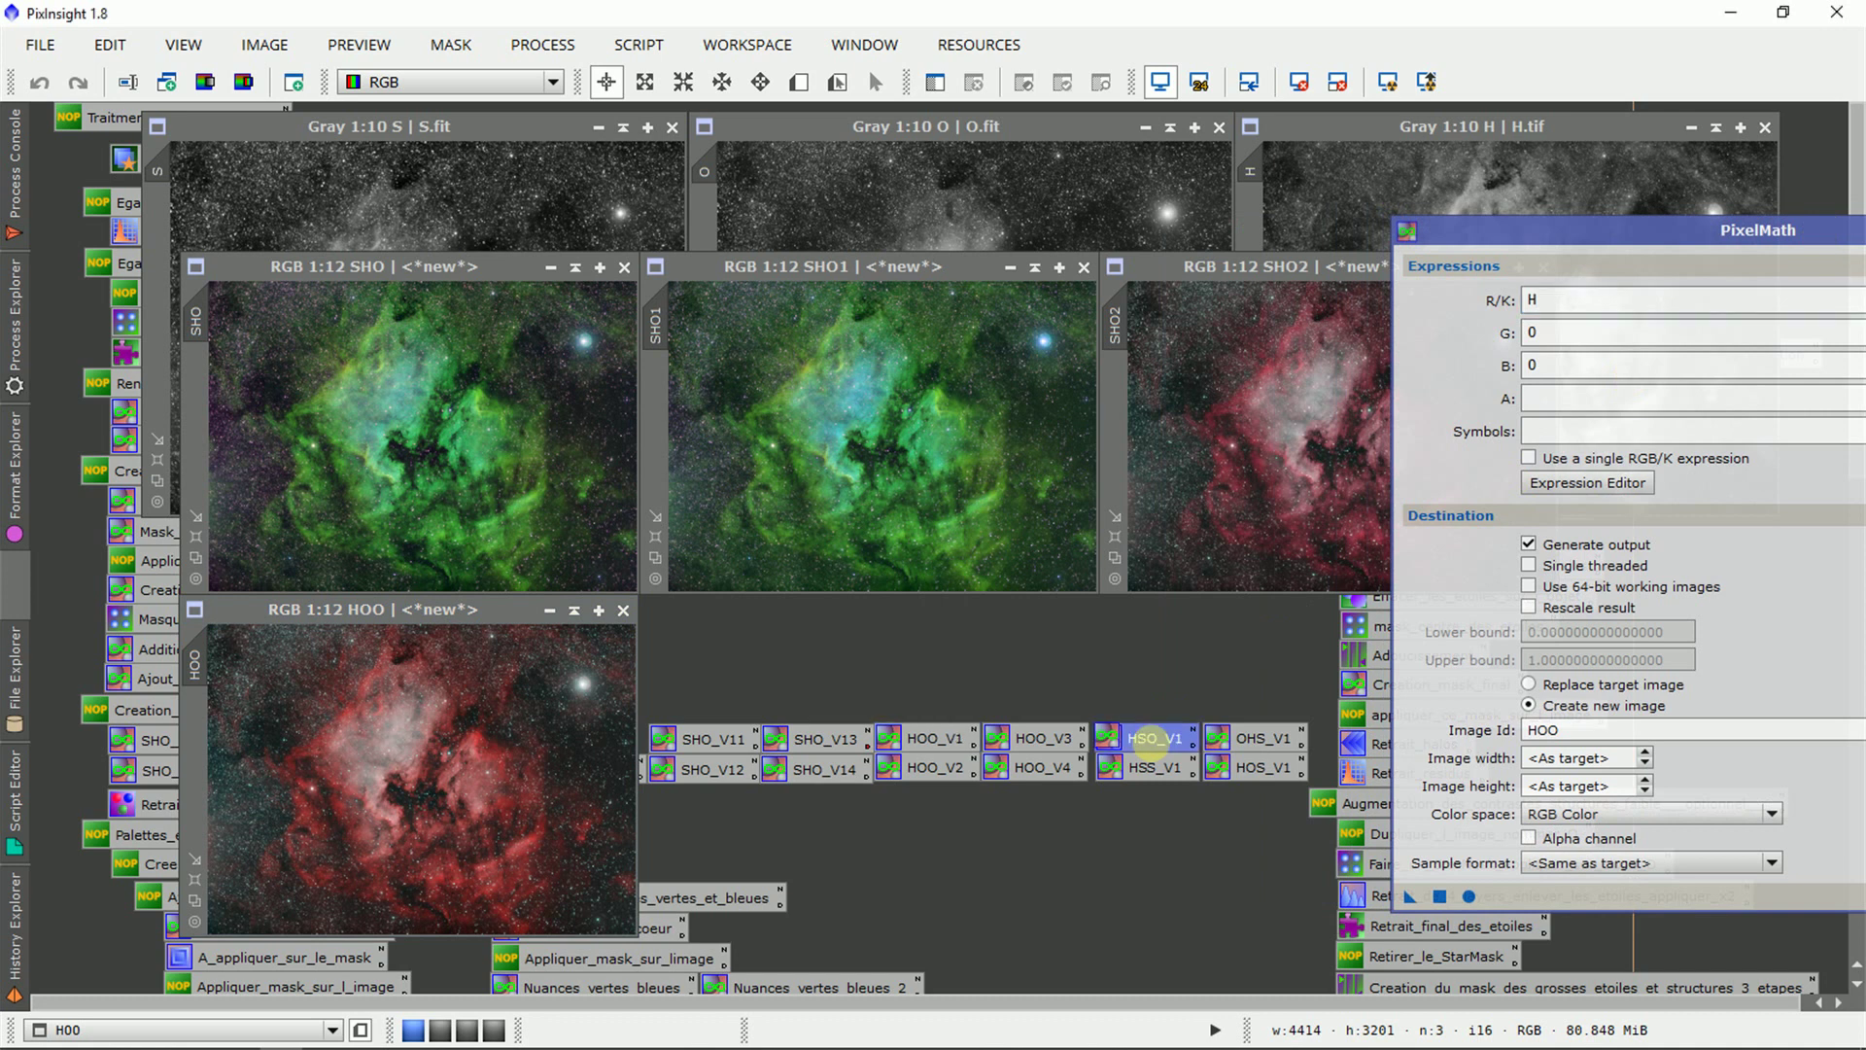
{"action": "left_click_drag", "start_coordinate": [1653, 229], "coordinate": [1381, 248]}
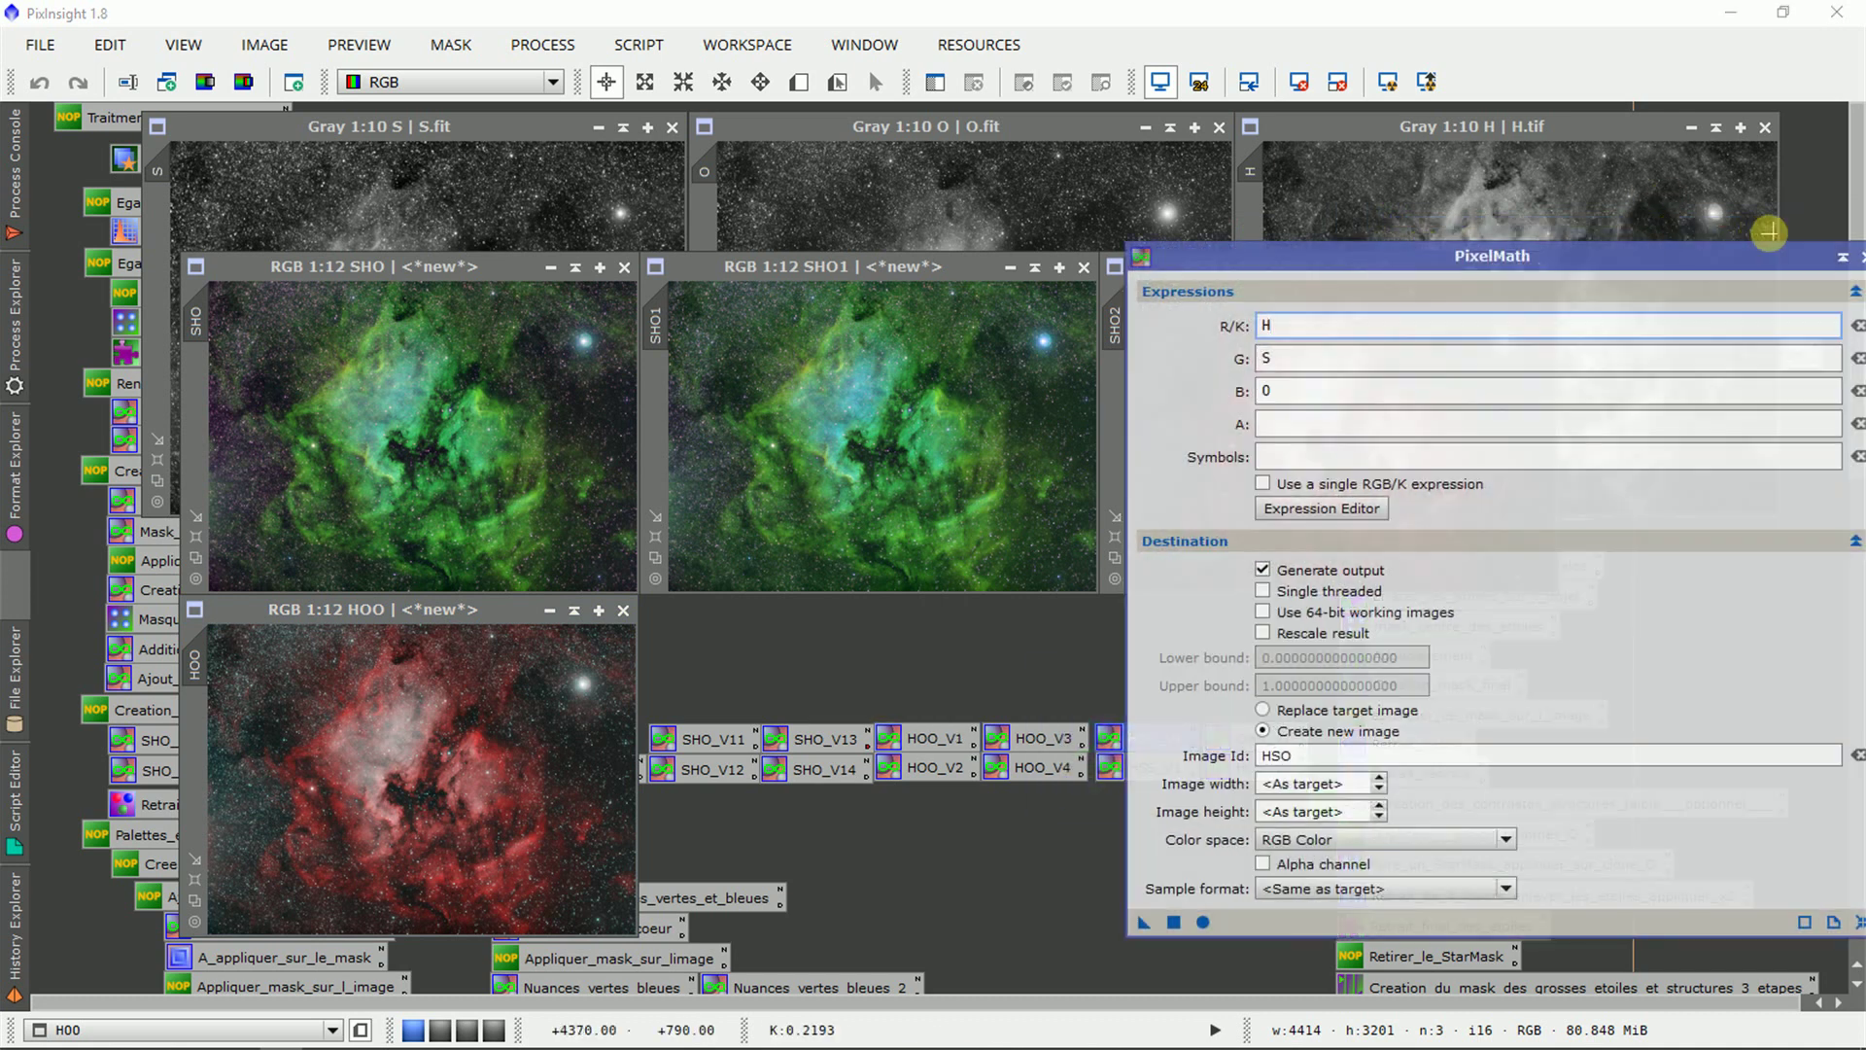
{"action": "left_click", "coordinate": [1858, 255]}
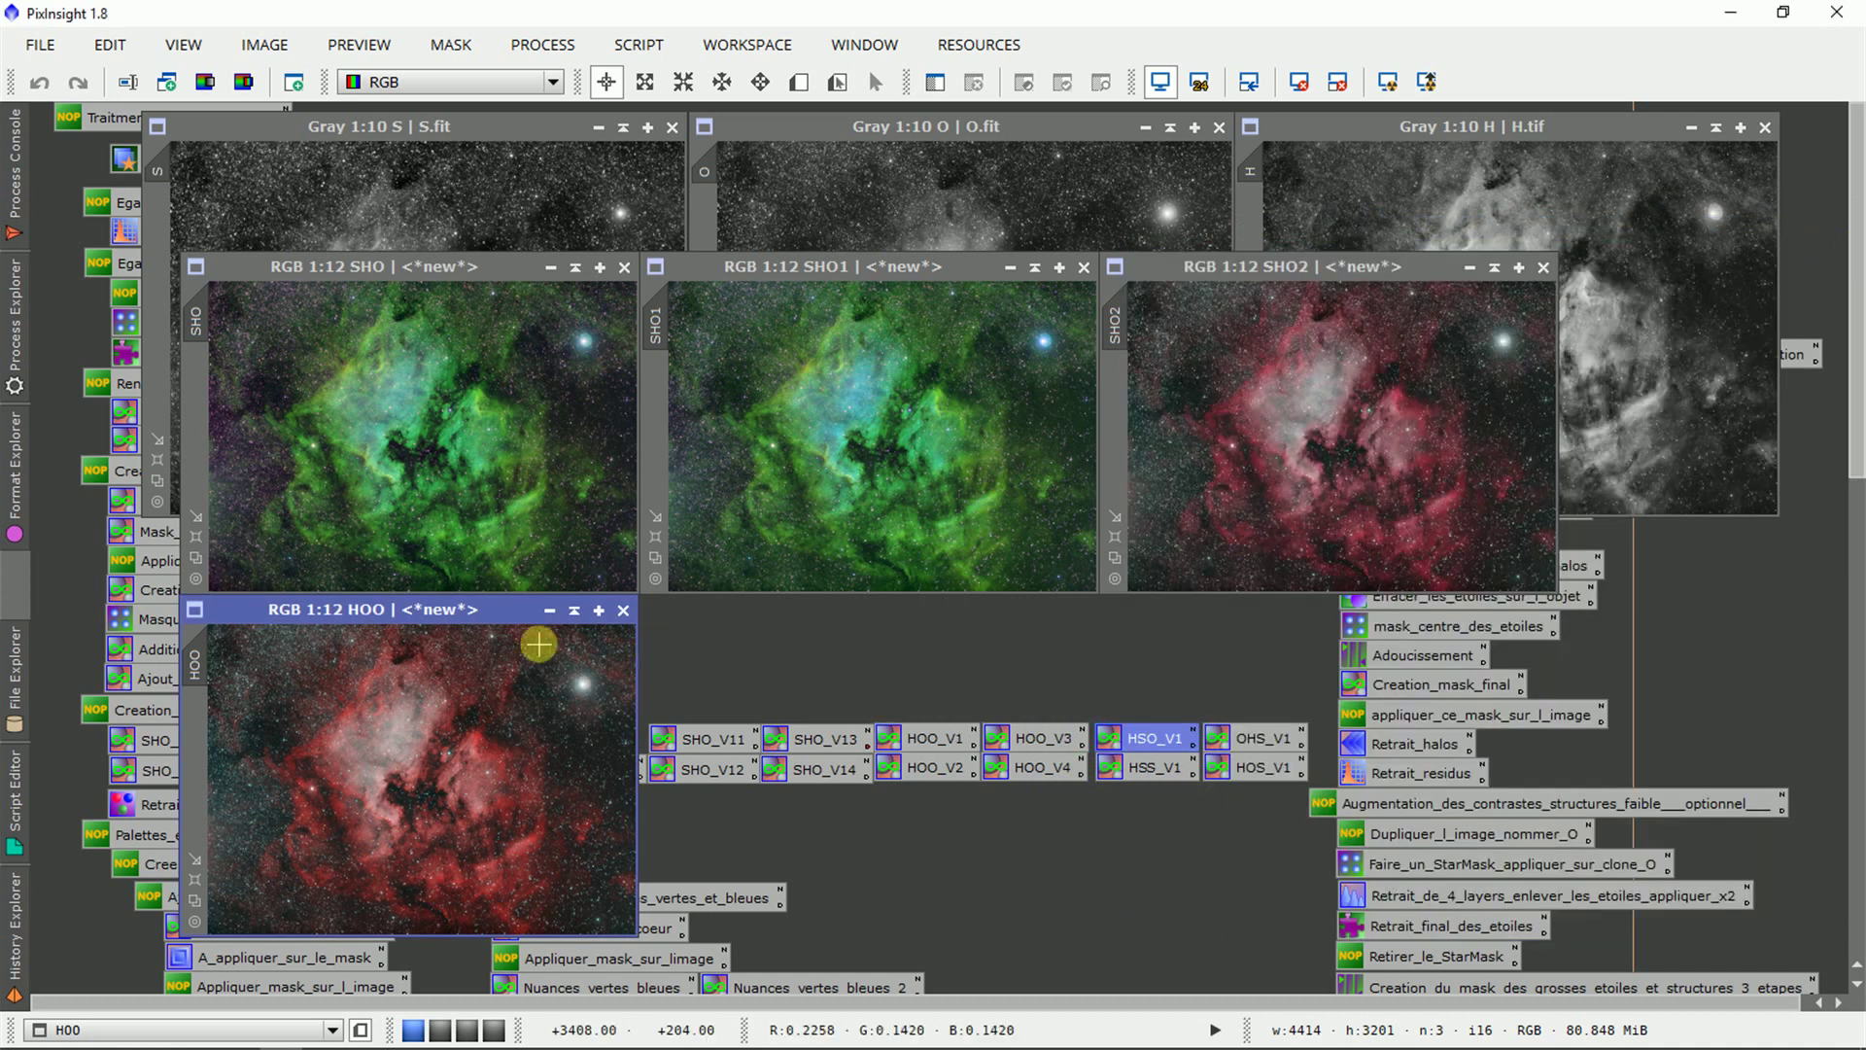
{"action": "left_click_drag", "start_coordinate": [457, 599], "coordinate": [1245, 575]}
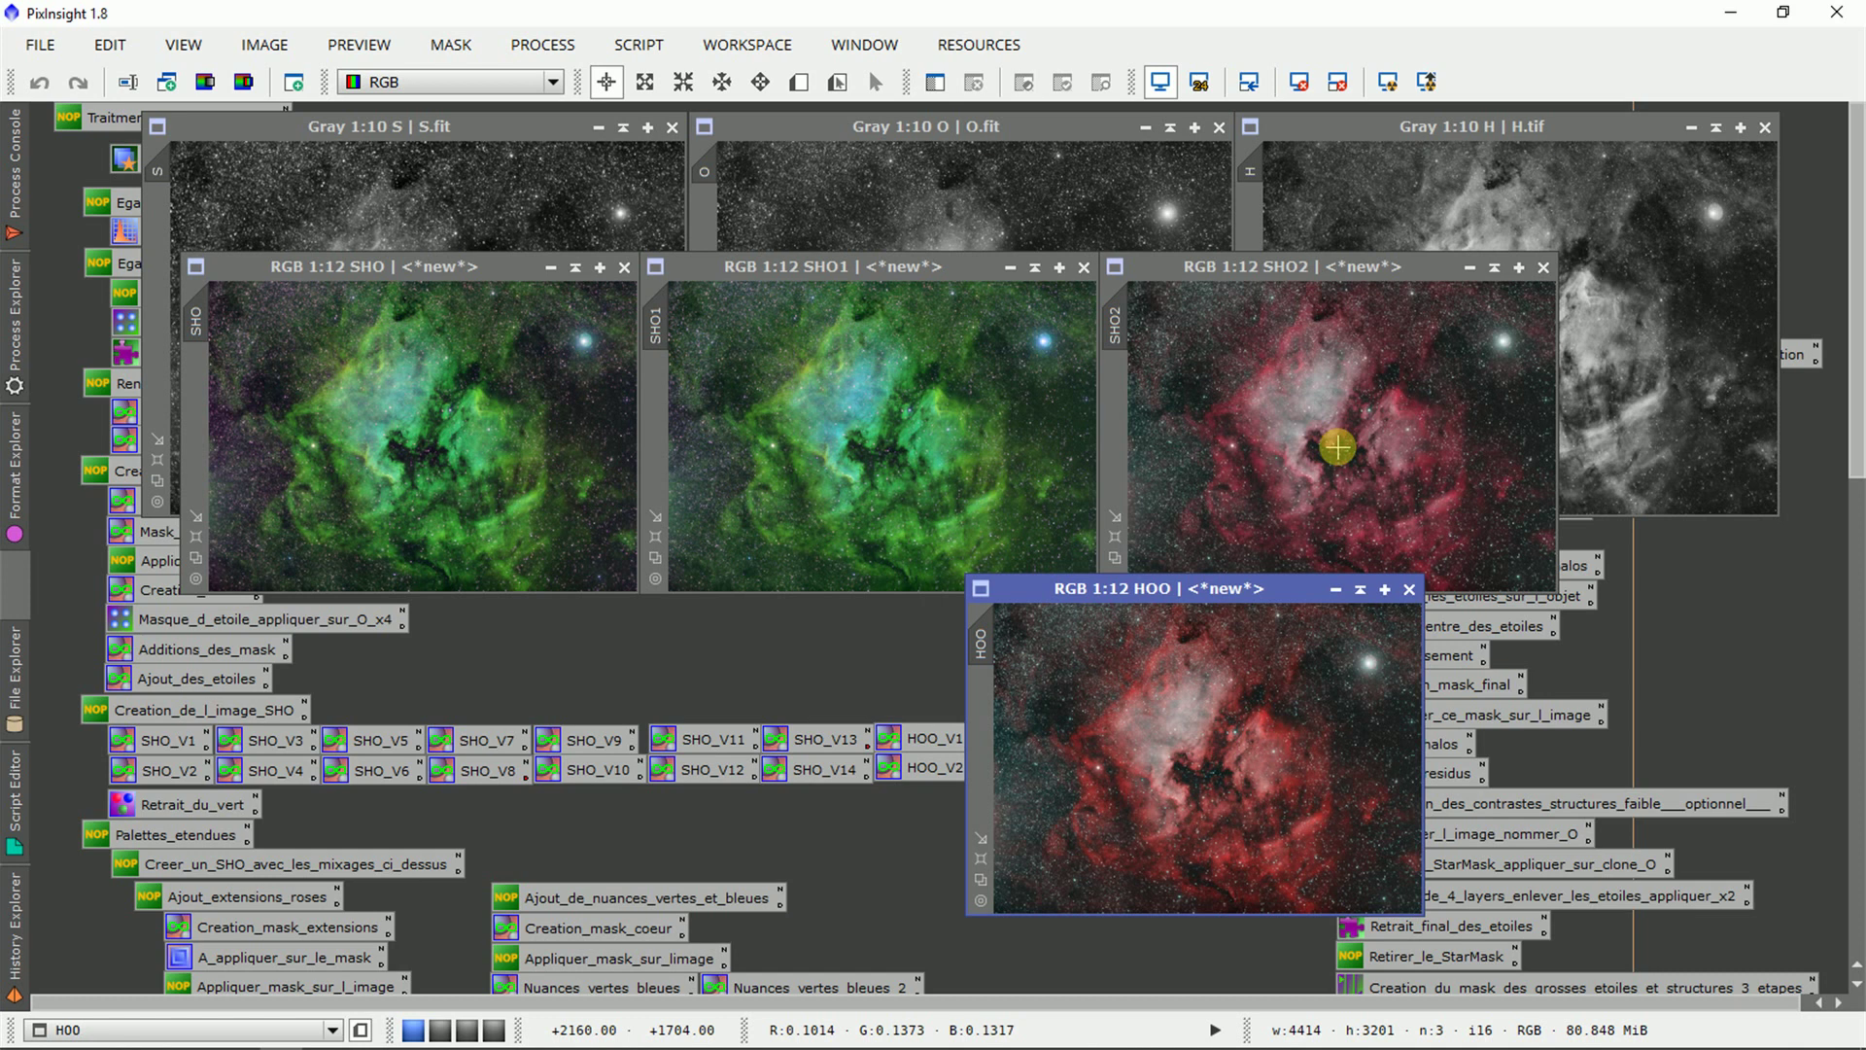
Apply the Retrait_du_vert SCNR green removal at amount 0.80 to the SHO, SHO1, HOO and SHO2 images, and close SCNR.
{"action": "left_click_drag", "start_coordinate": [713, 739], "coordinate": [503, 502]}
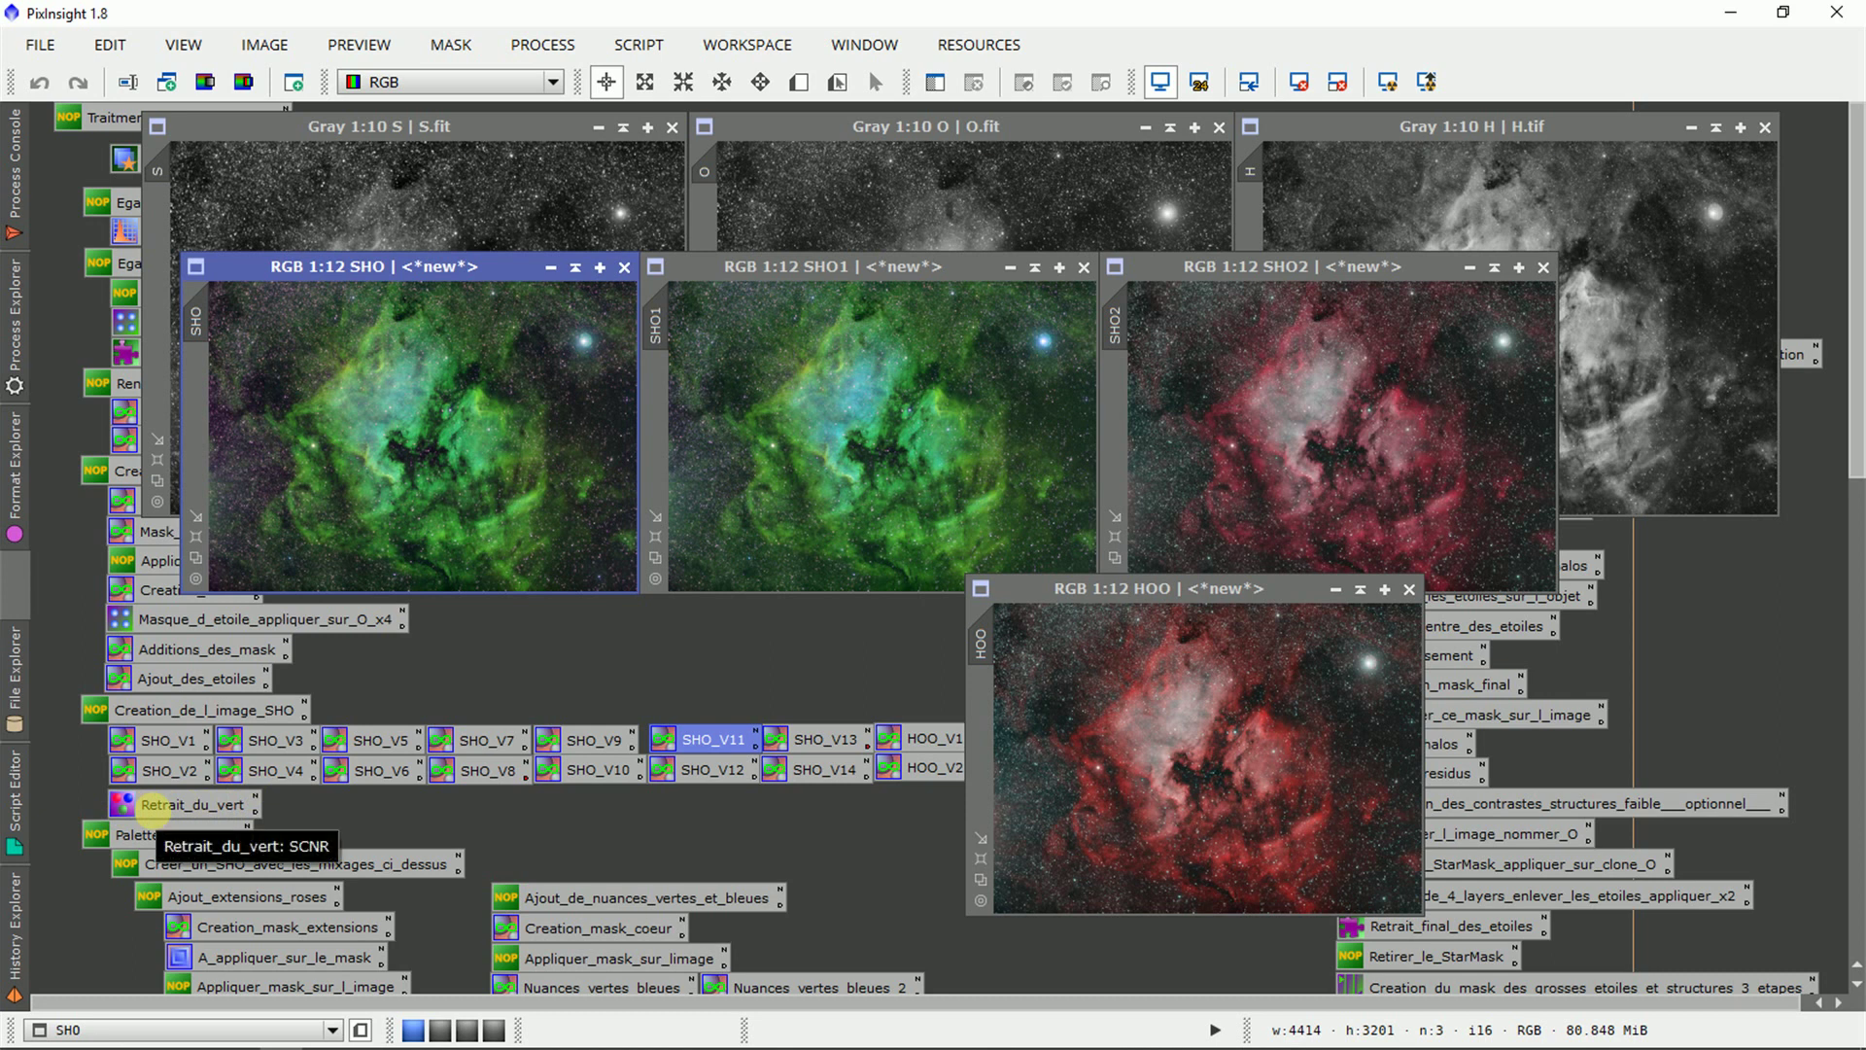
{"action": "double_click", "coordinate": [151, 805]}
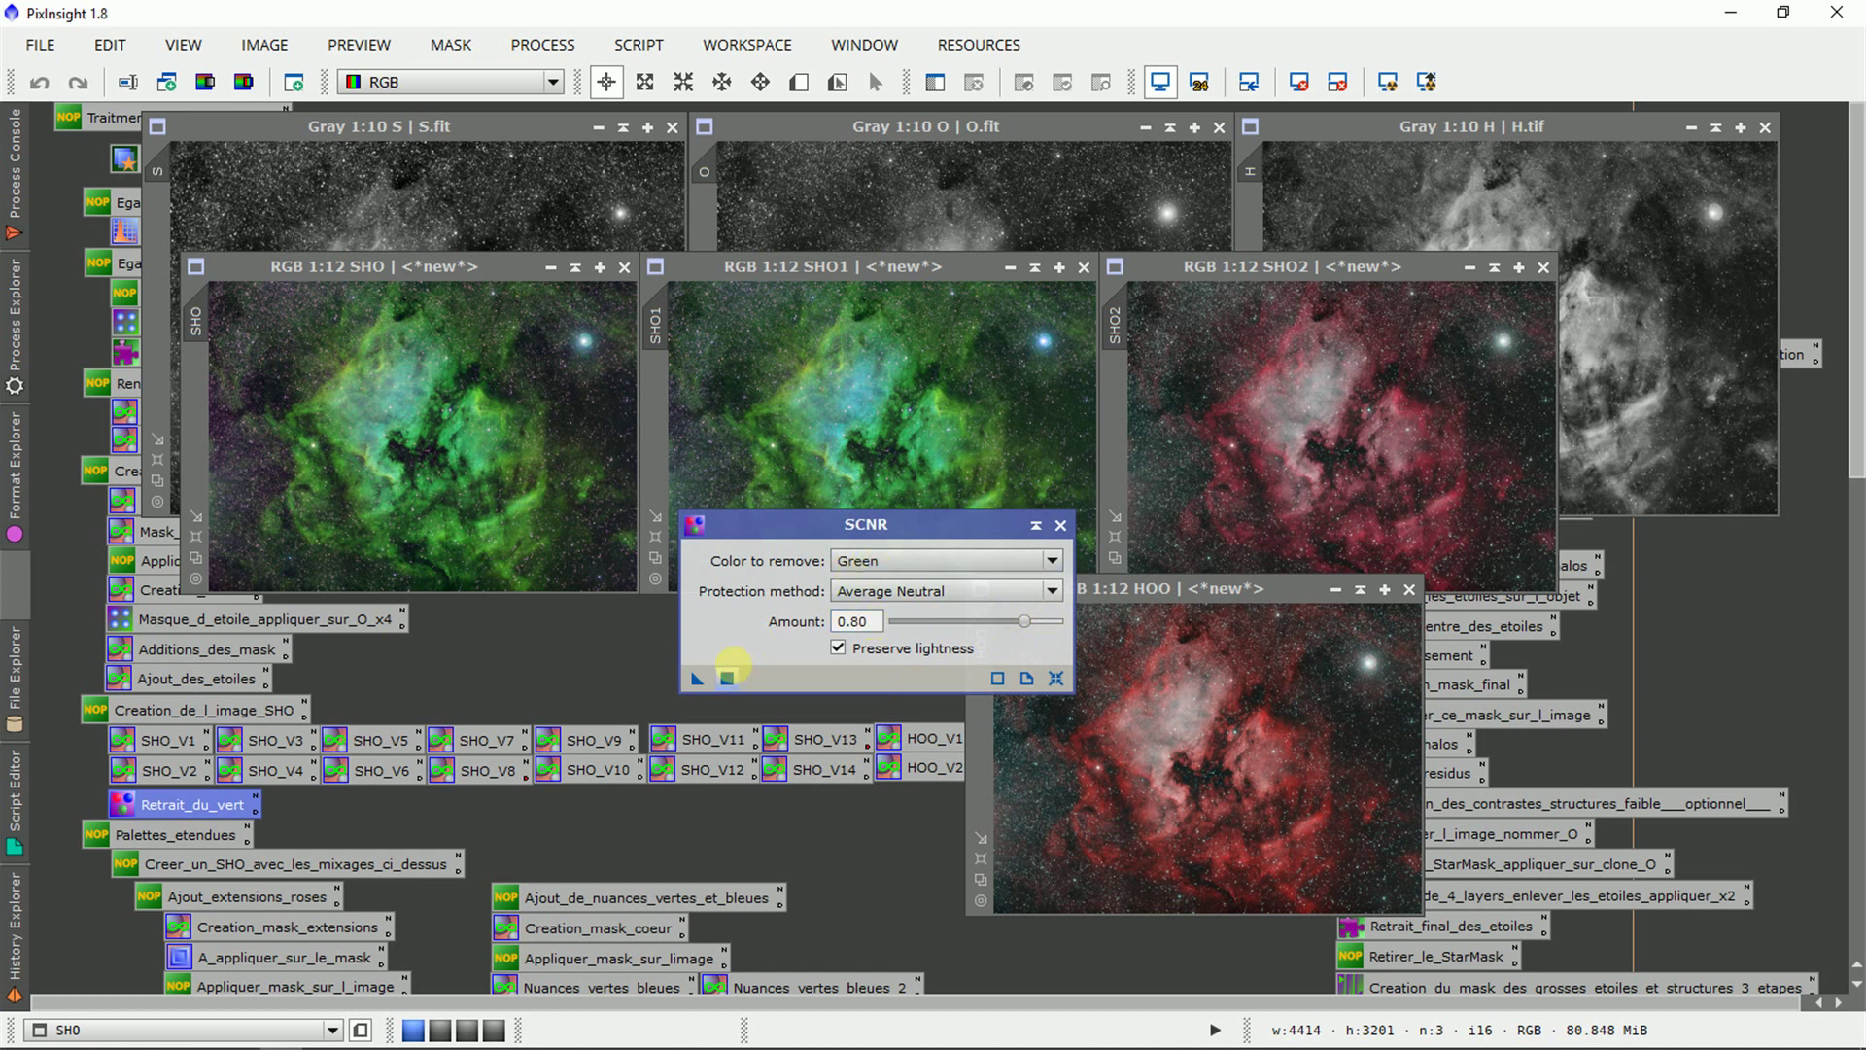
{"action": "left_click_drag", "start_coordinate": [697, 675], "coordinate": [491, 423]}
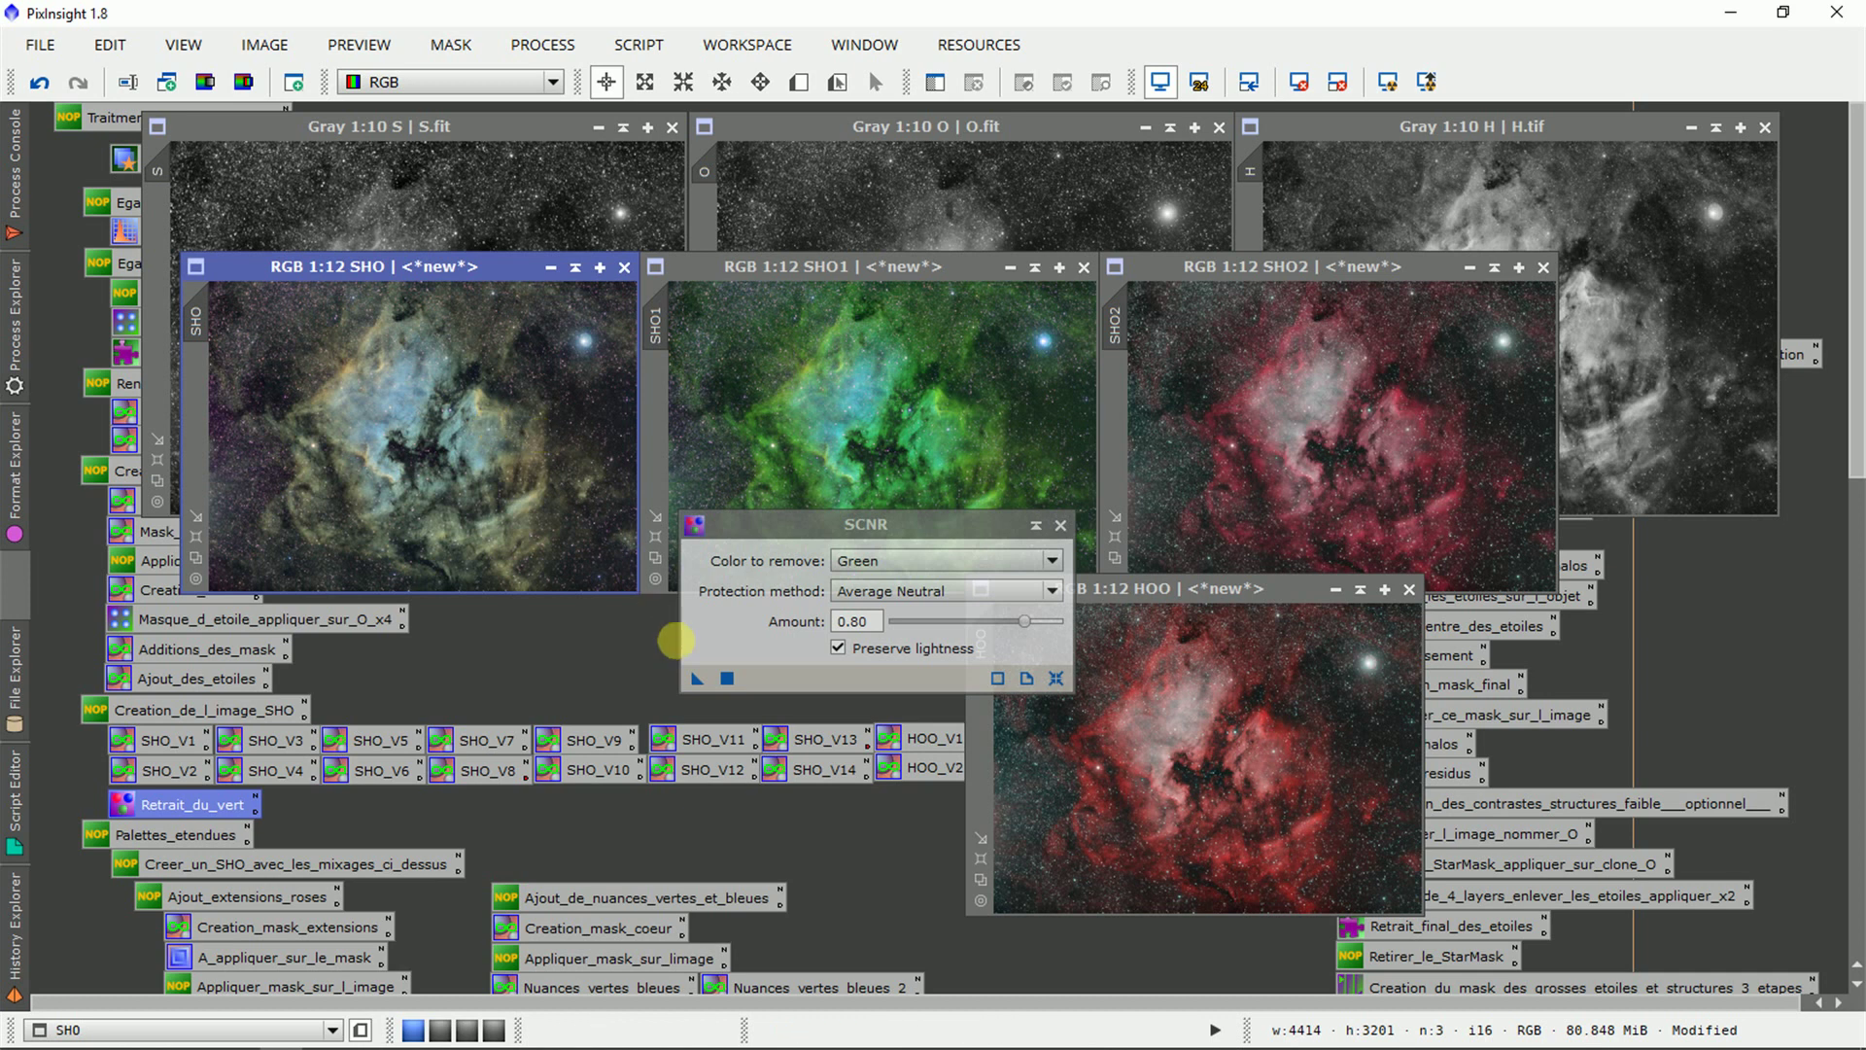
{"action": "left_click_drag", "start_coordinate": [696, 674], "coordinate": [782, 399]}
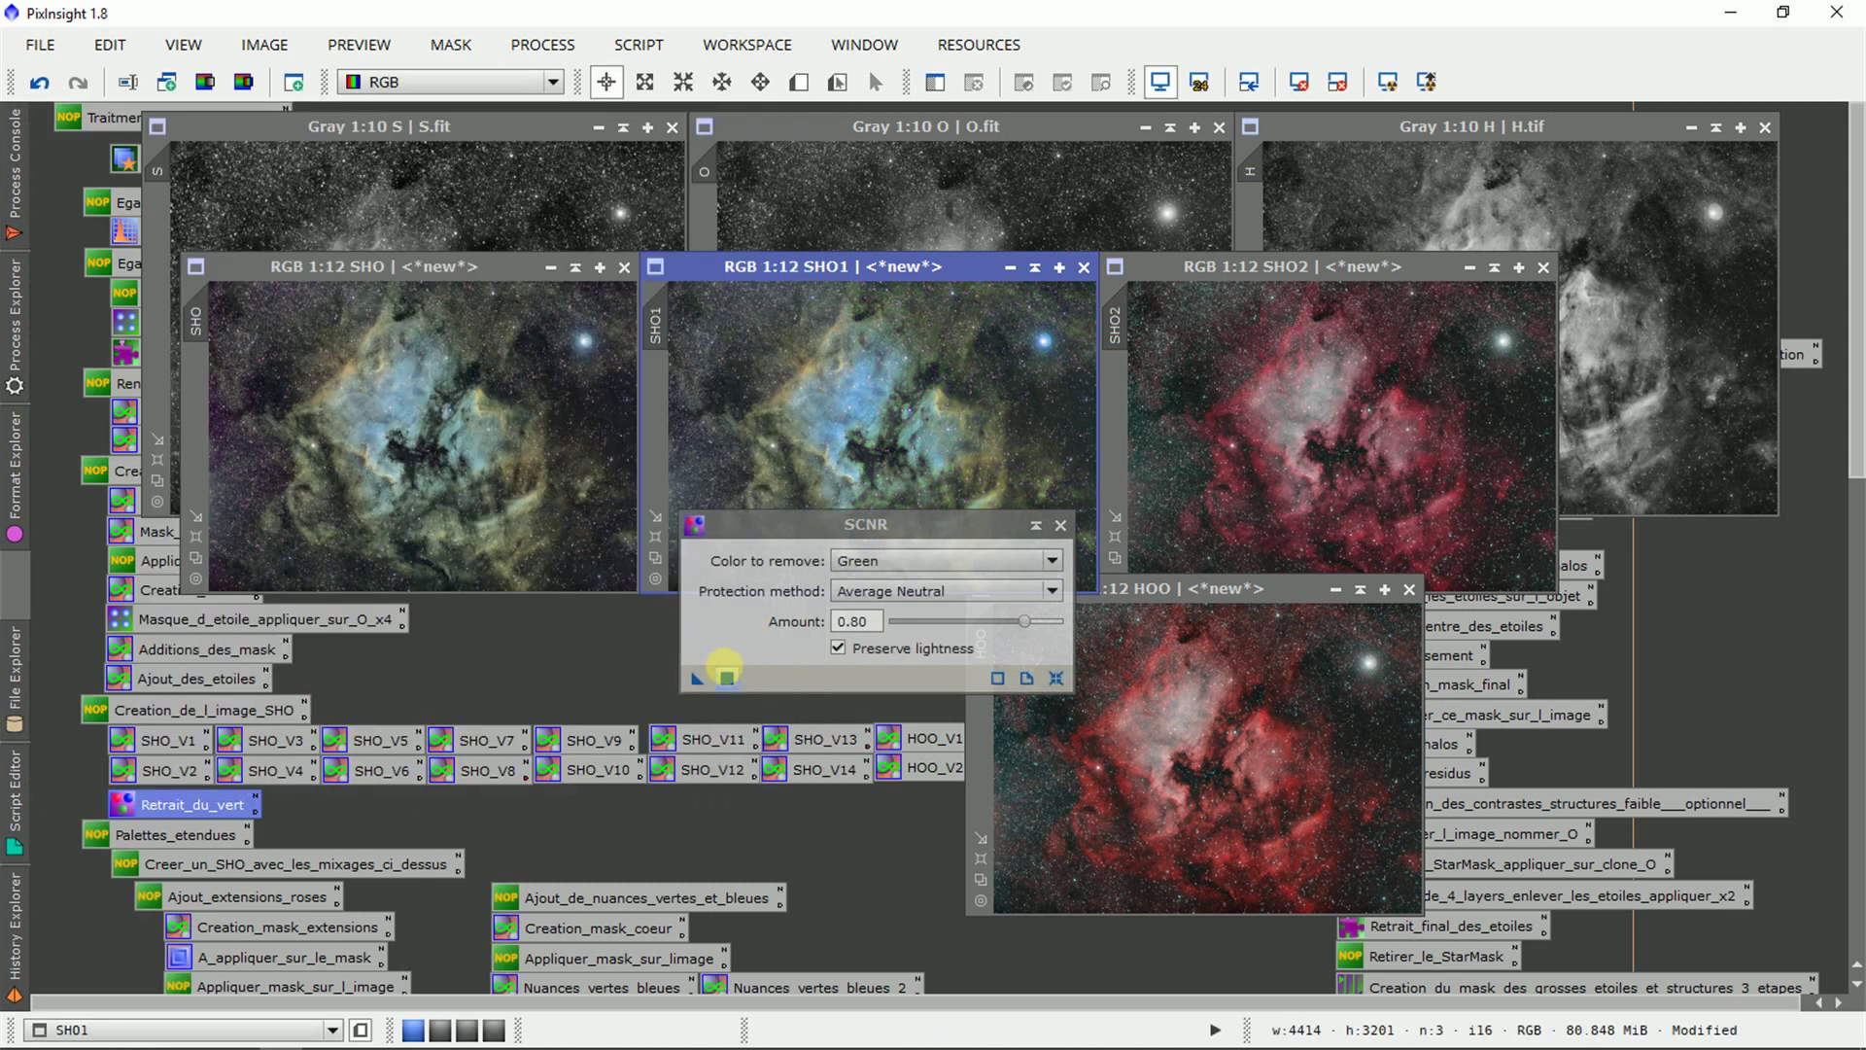
{"action": "left_click_drag", "start_coordinate": [697, 678], "coordinate": [1171, 724]}
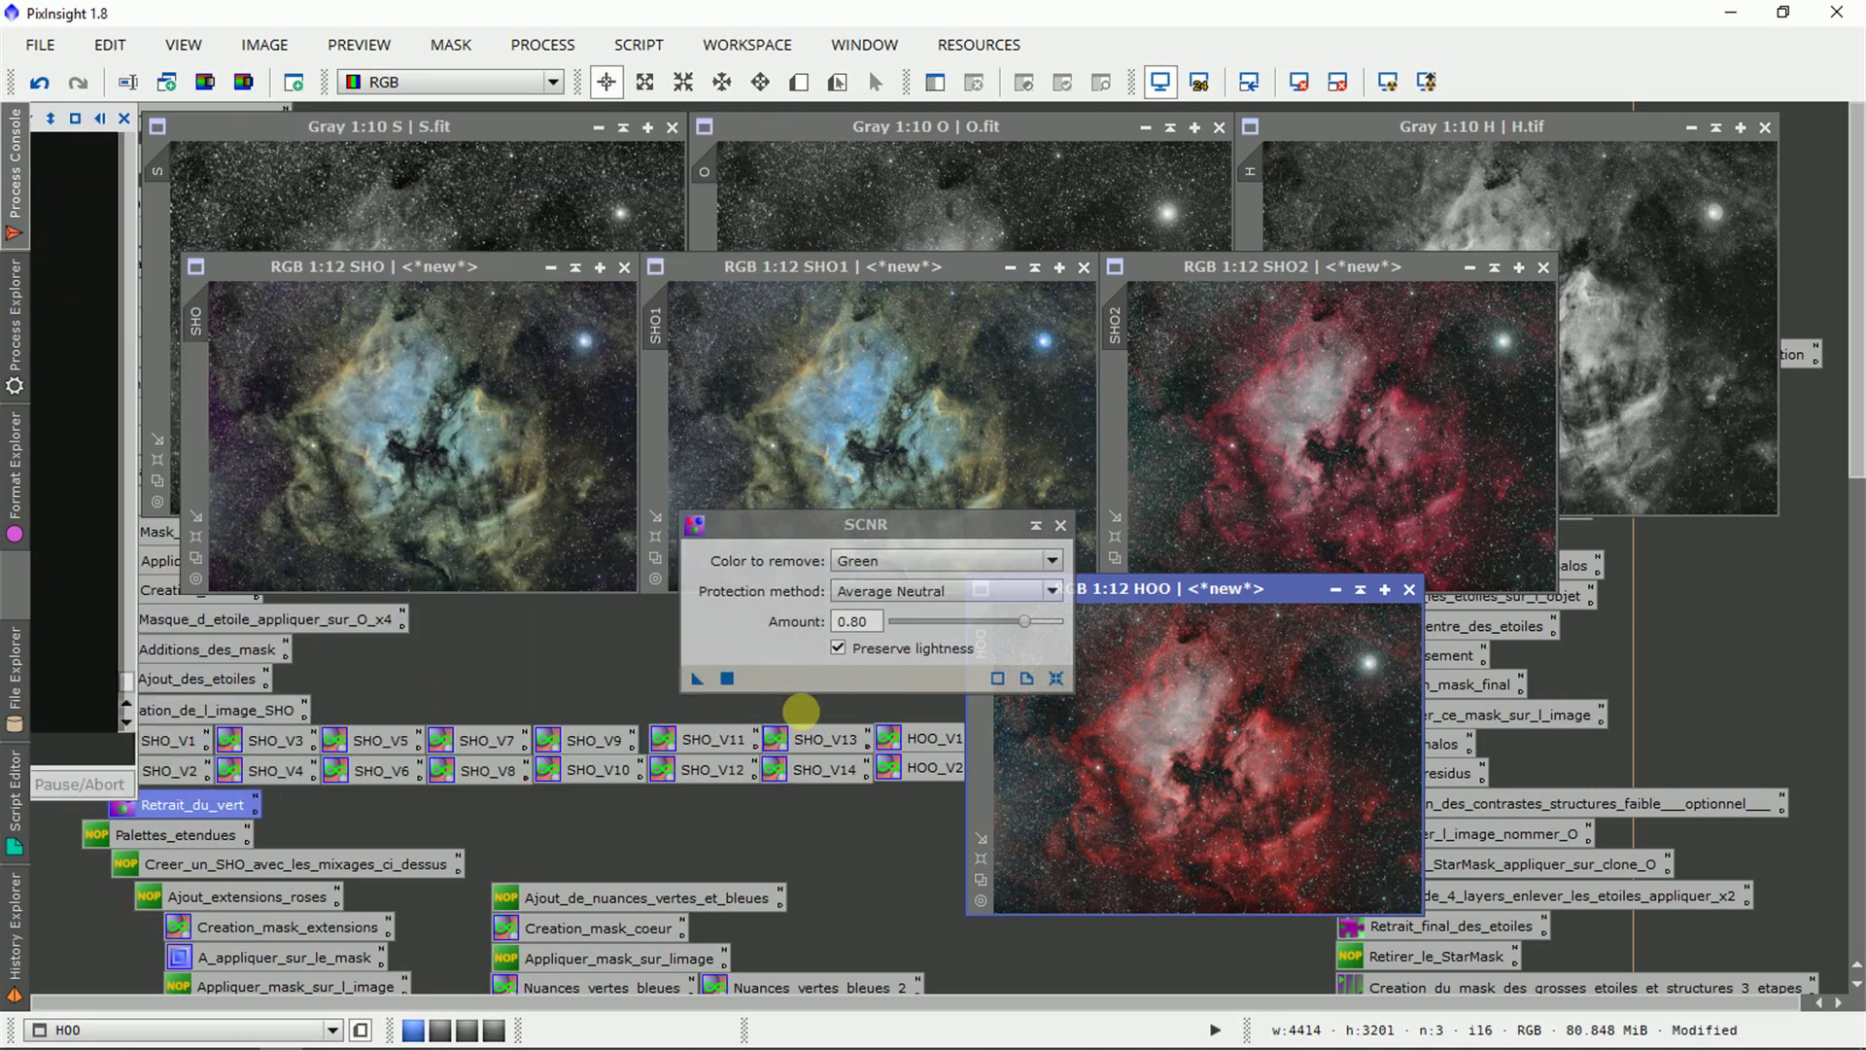
{"action": "left_click_drag", "start_coordinate": [697, 675], "coordinate": [1267, 492]}
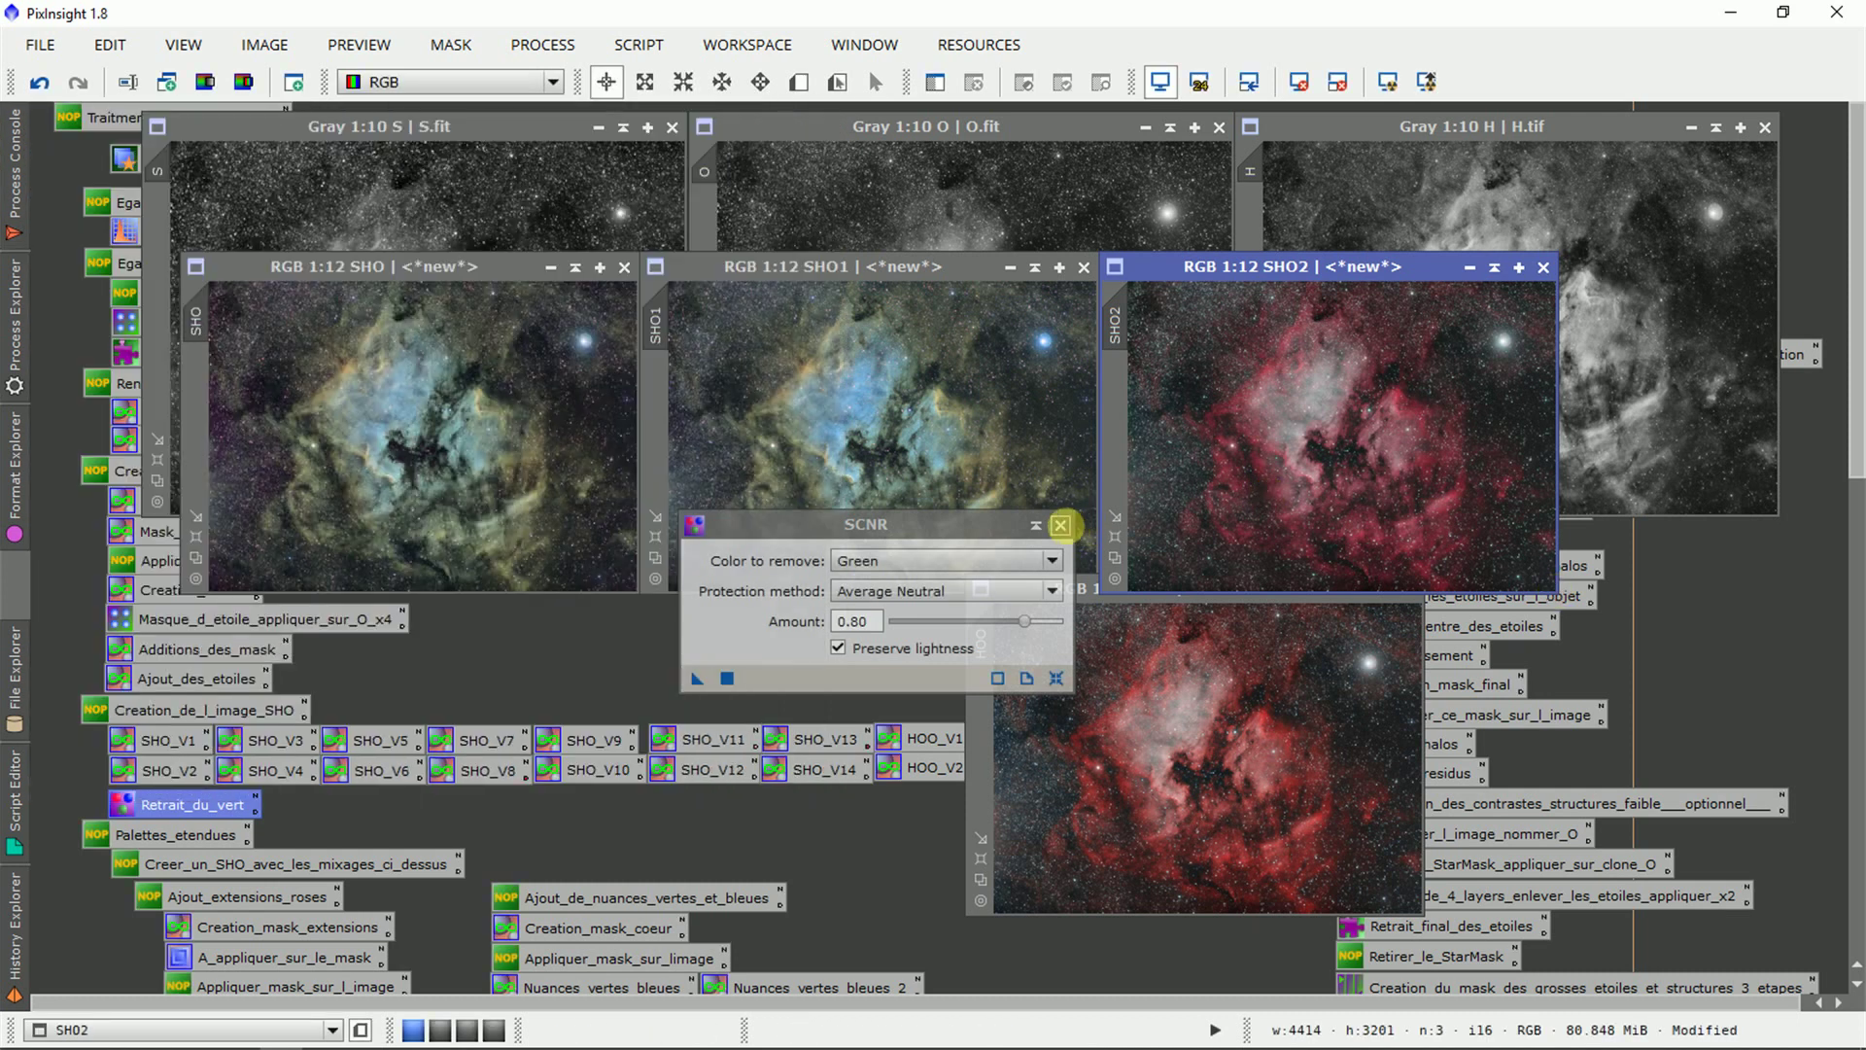
{"action": "left_click", "coordinate": [1060, 525]}
Compare the HOO image at 1:8 with the SHO2 image by placing it over SHO2.
{"action": "left_click_drag", "start_coordinate": [1021, 587], "coordinate": [1205, 311]}
{"action": "scroll", "coordinate": [1349, 462], "scroll_direction": "up", "scroll_amount": 2}
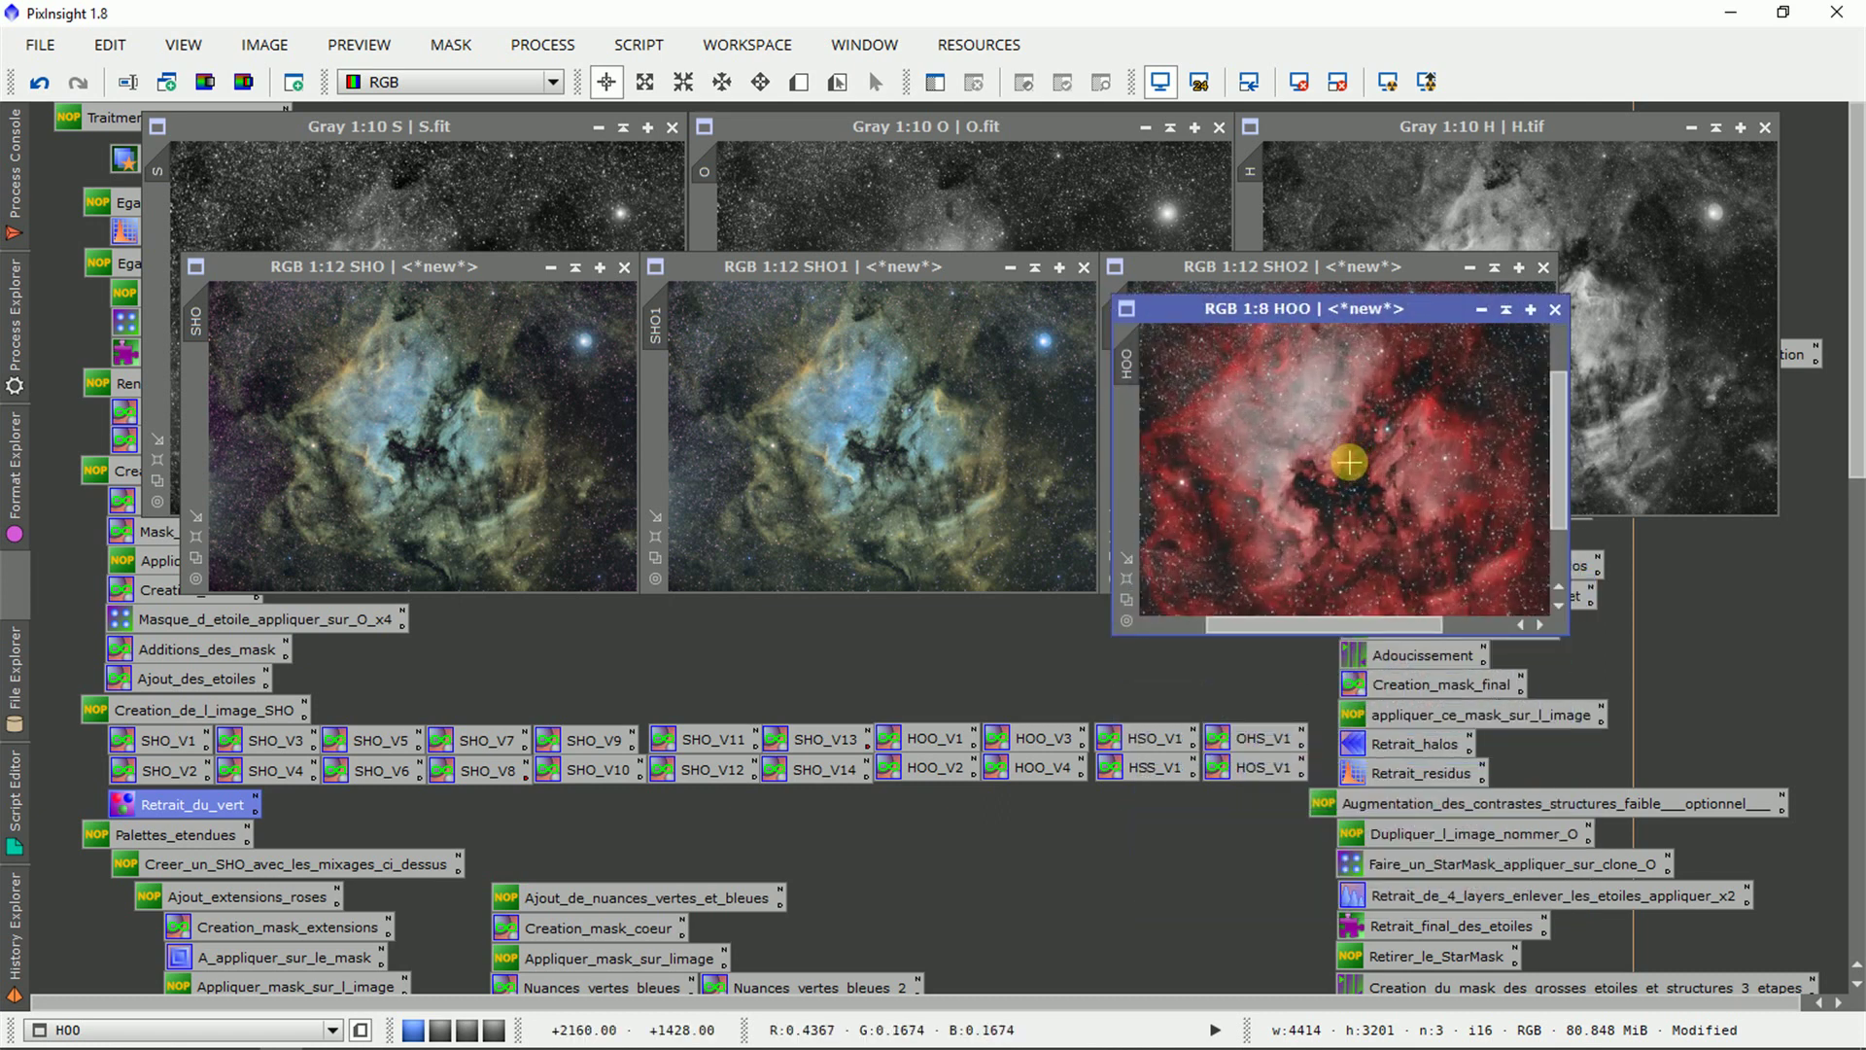
{"action": "left_click", "coordinate": [1421, 268]}
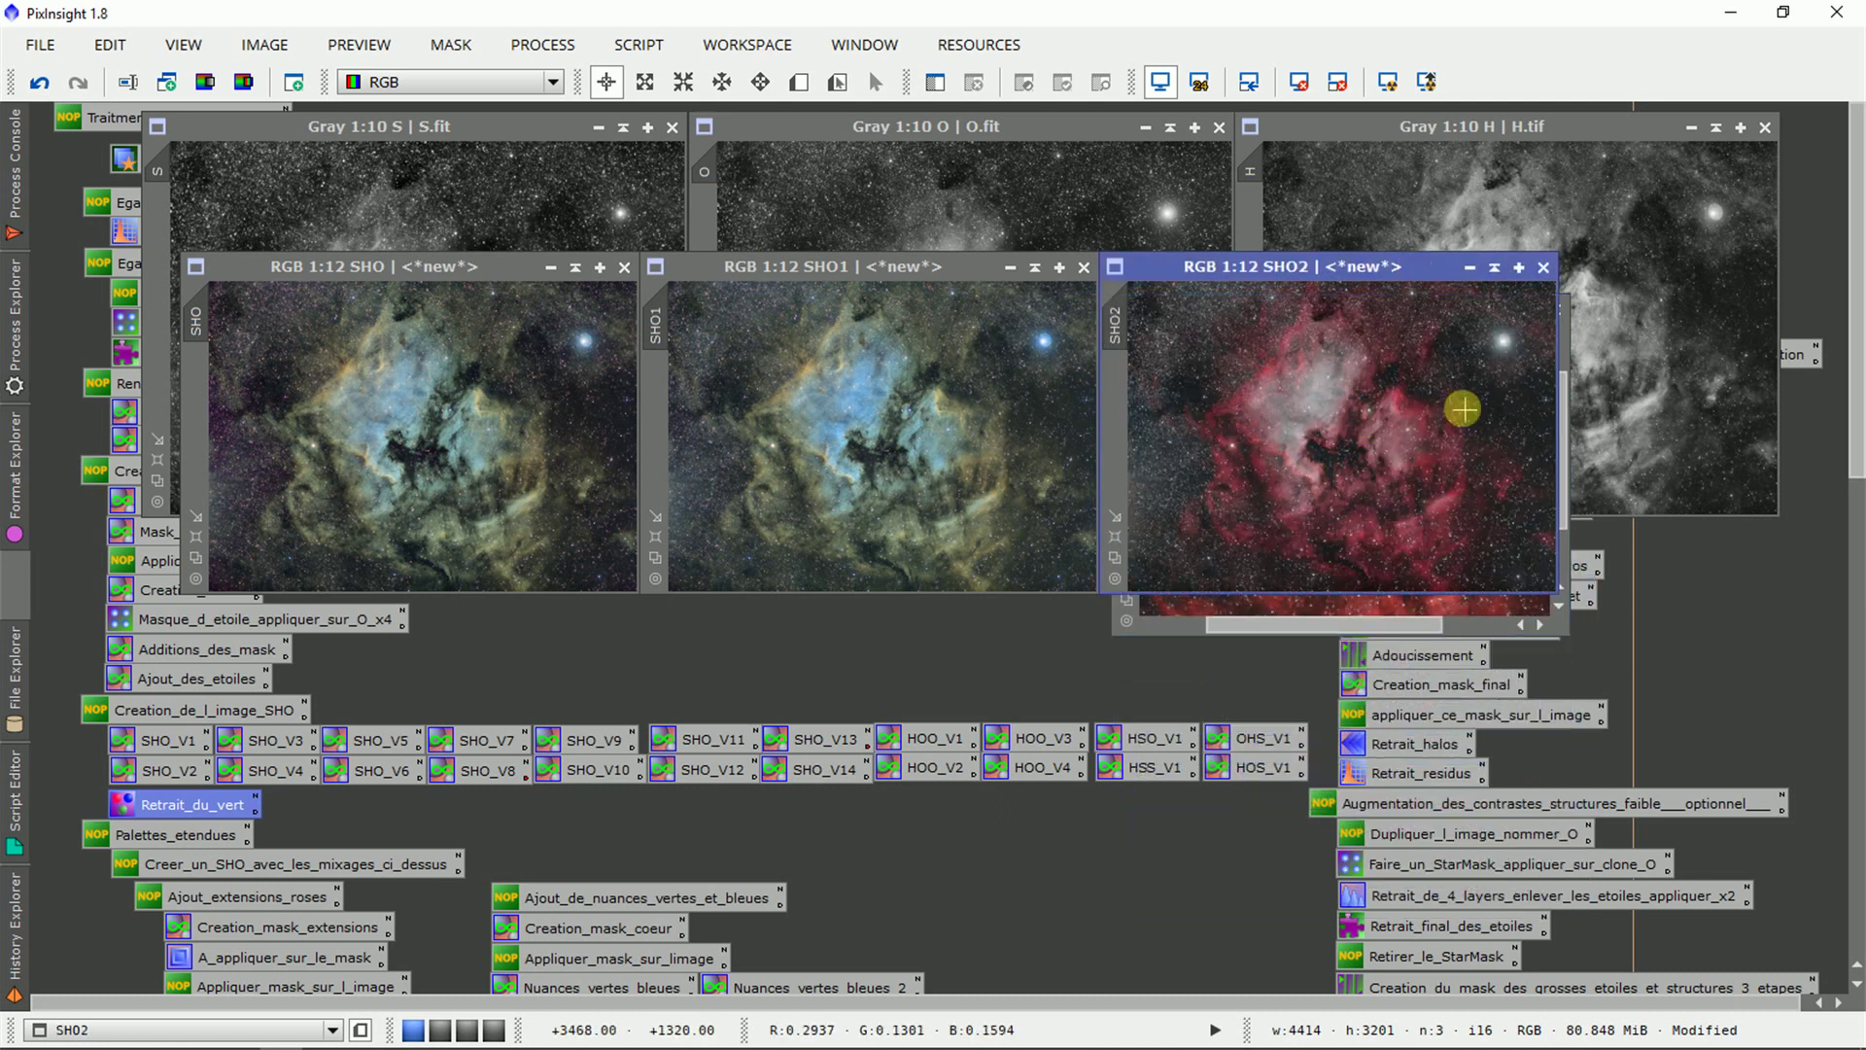
Close the SHO2 and SHO images without saving them.
{"action": "left_click", "coordinate": [1543, 268]}
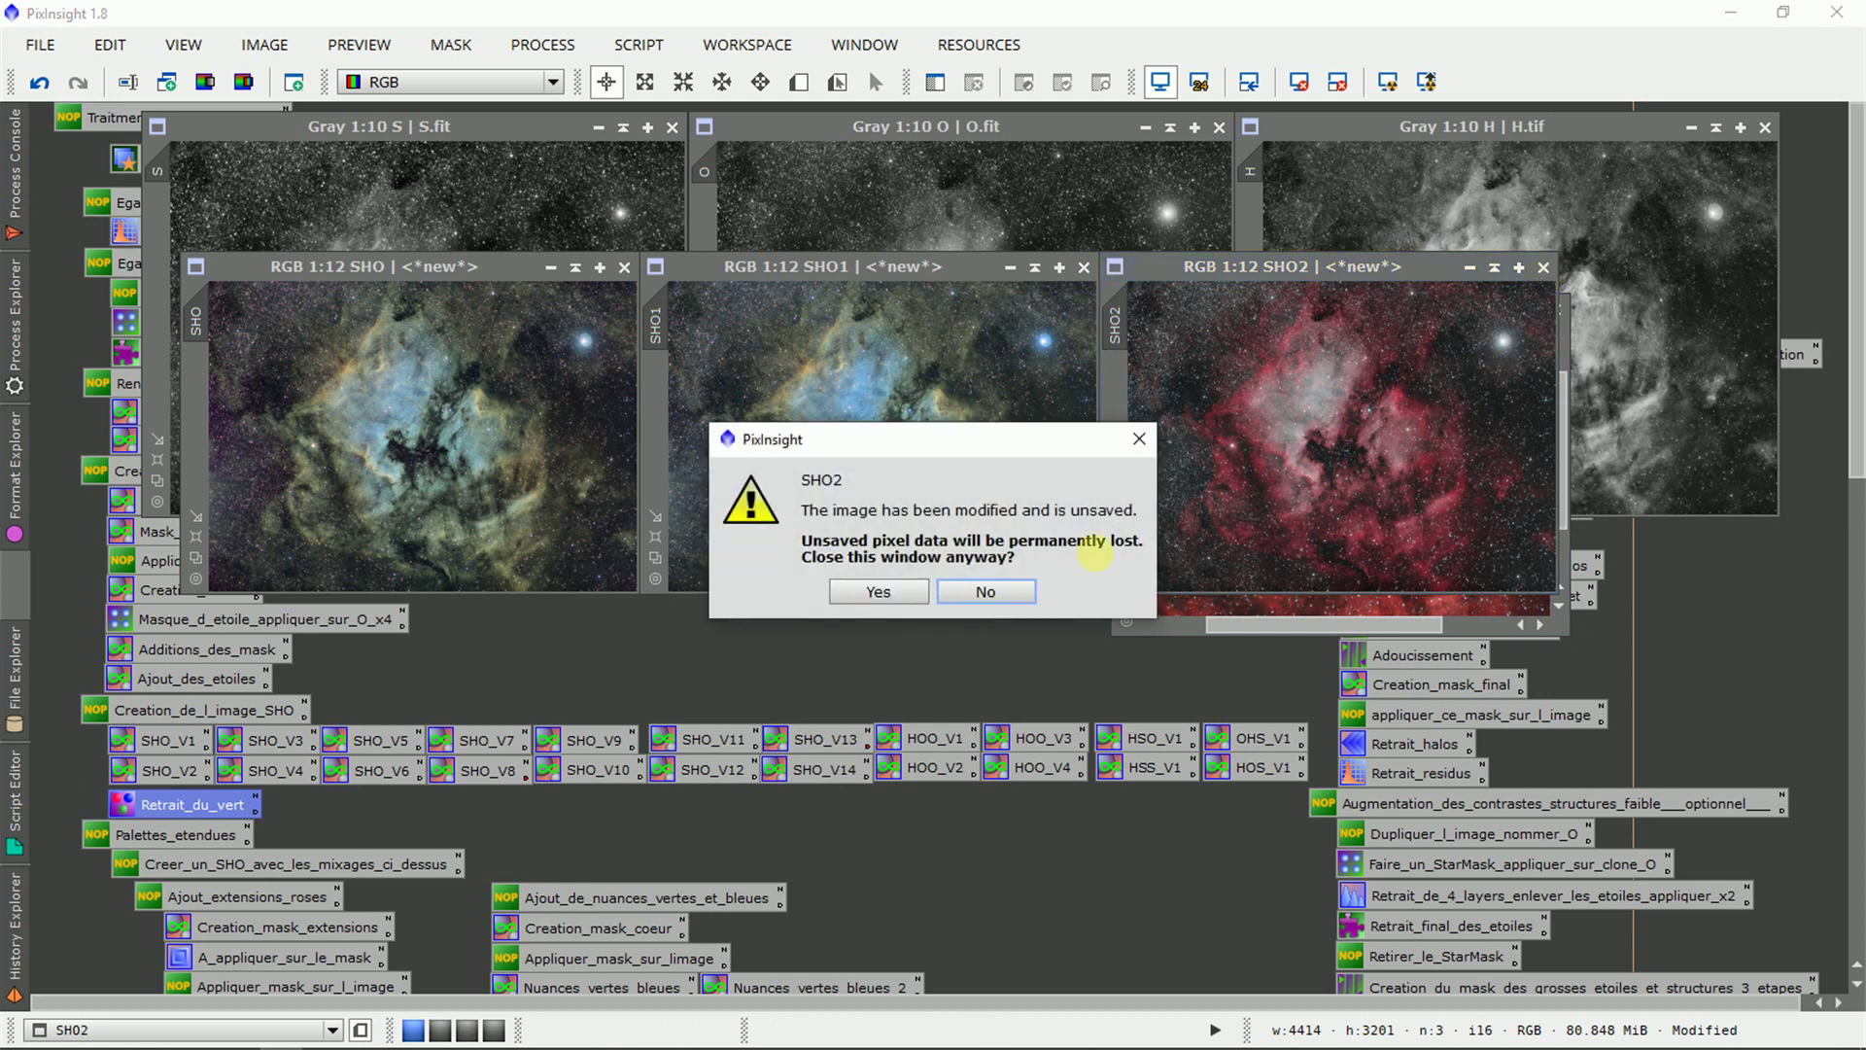
{"action": "left_click", "coordinate": [878, 591]}
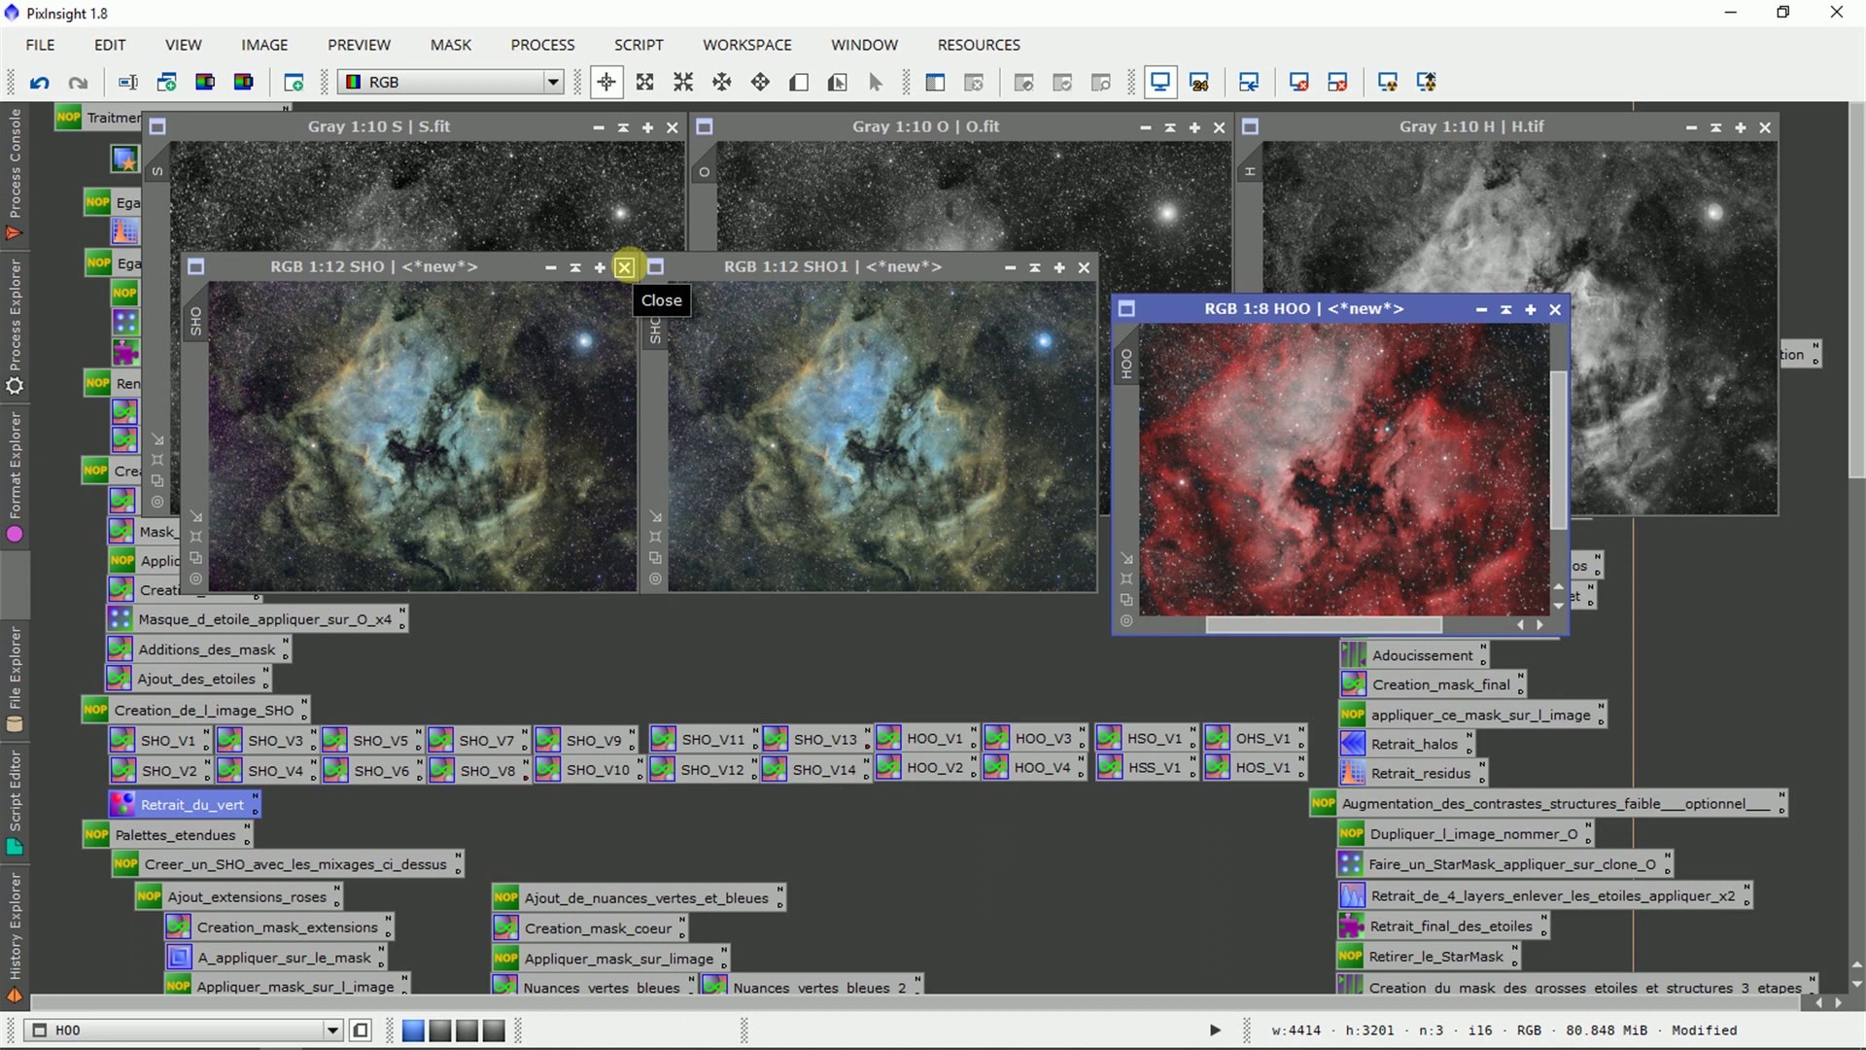
{"action": "left_click", "coordinate": [625, 267]}
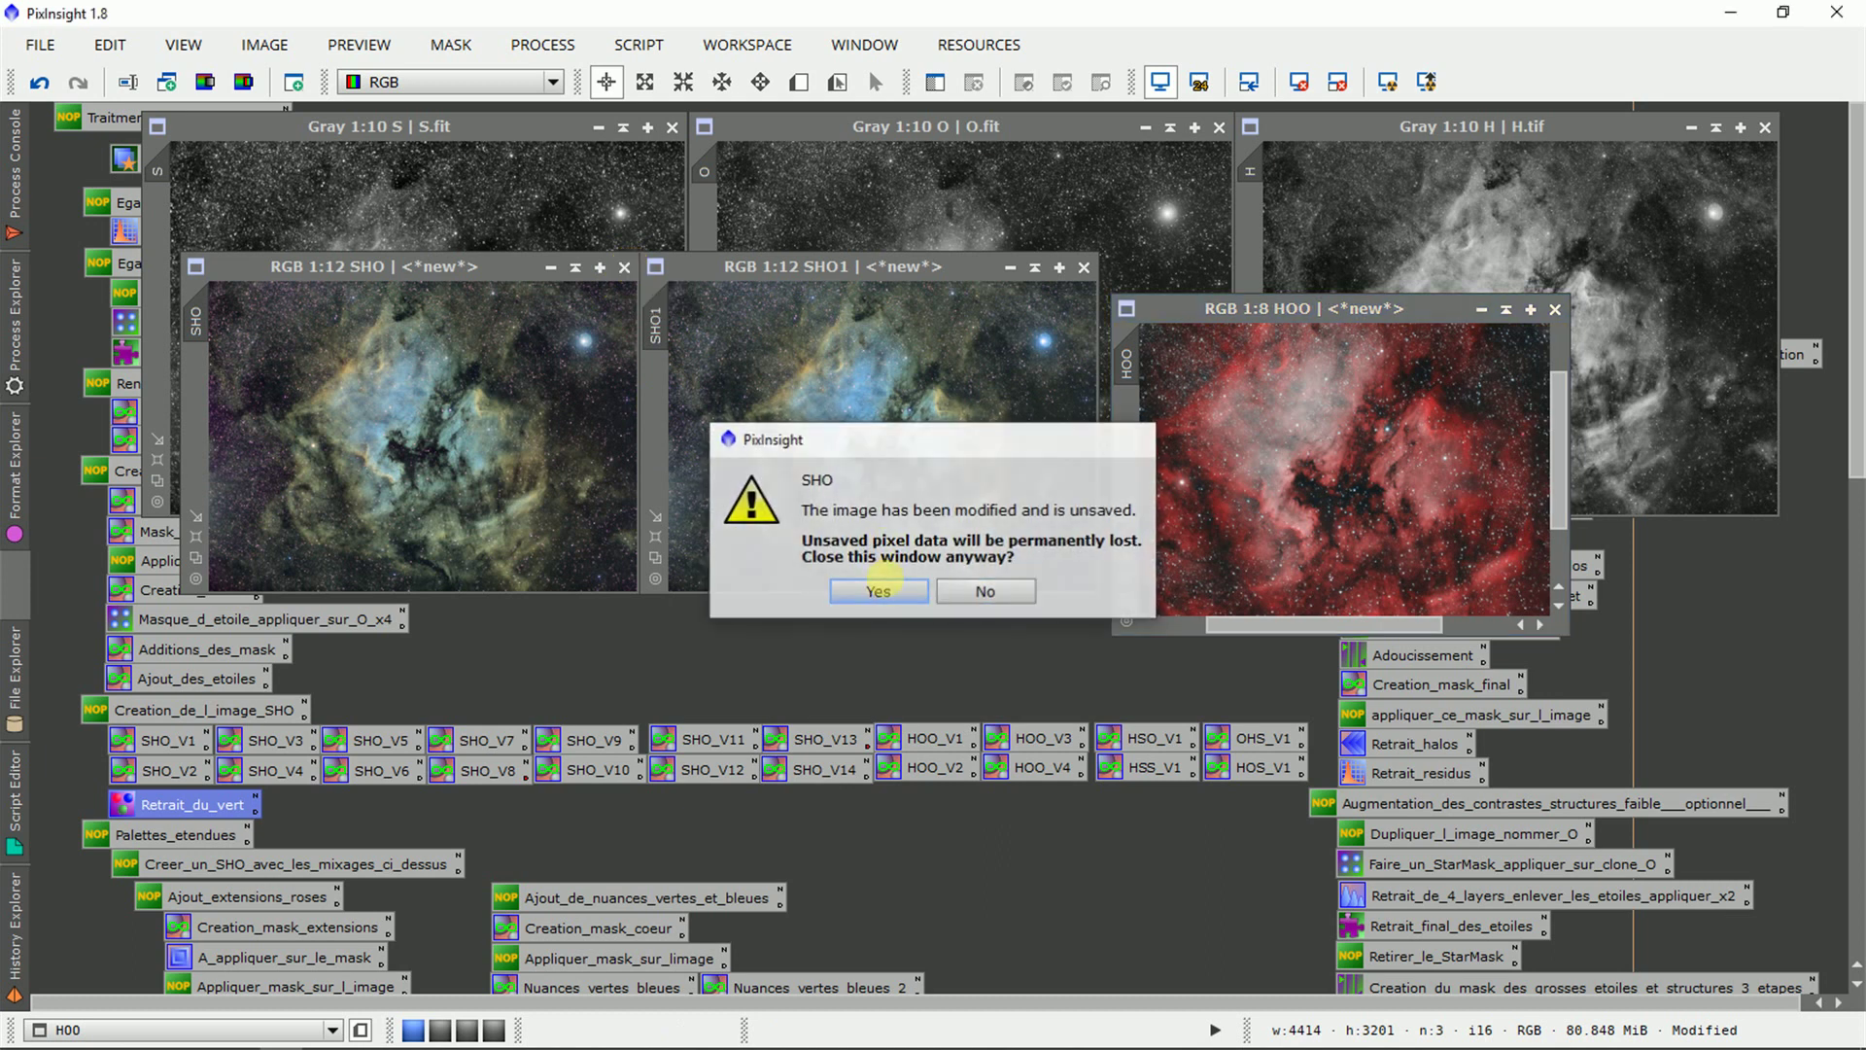
{"action": "left_click", "coordinate": [877, 589]}
Reduce the HOO image to 1:13 and place it side by side with the SHO1 image for comparison.
{"action": "left_click_drag", "start_coordinate": [904, 268], "coordinate": [777, 256]}
{"action": "scroll", "coordinate": [1256, 564], "scroll_direction": "down", "scroll_amount": 3}
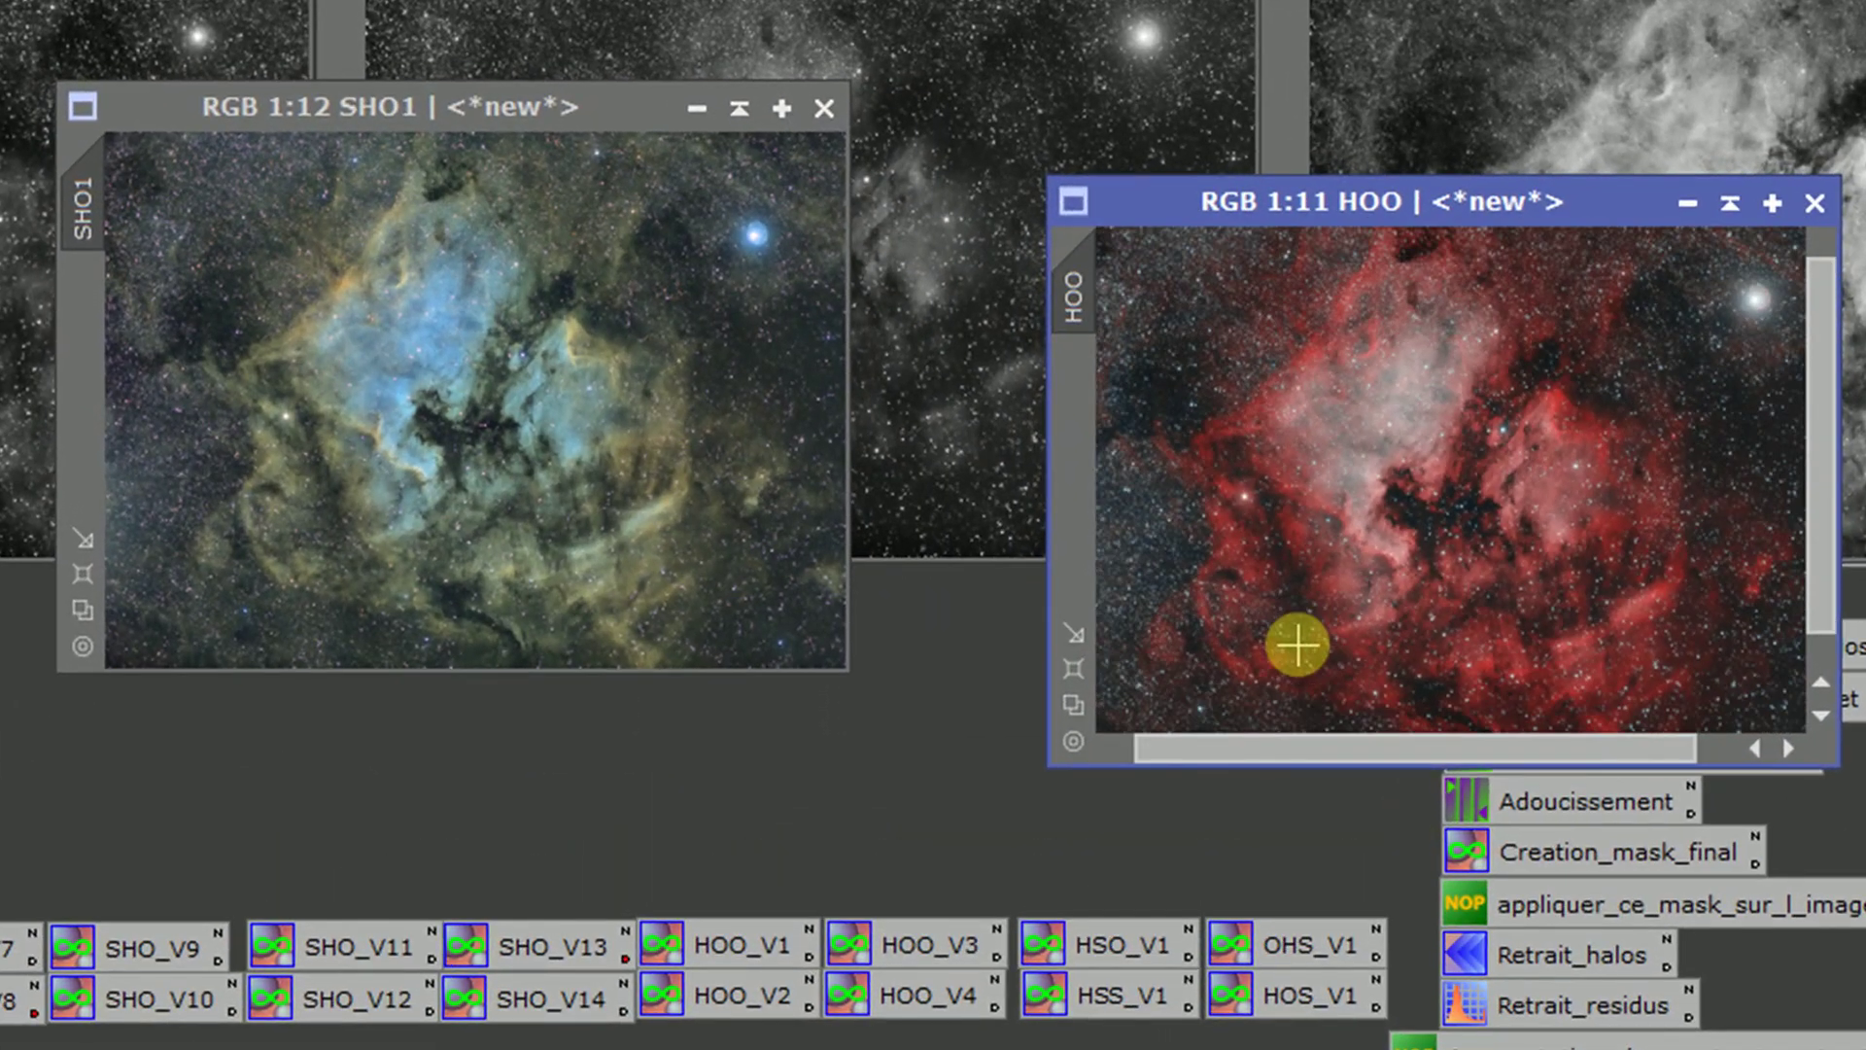
{"action": "scroll", "coordinate": [1296, 644], "scroll_direction": "down", "scroll_amount": 2}
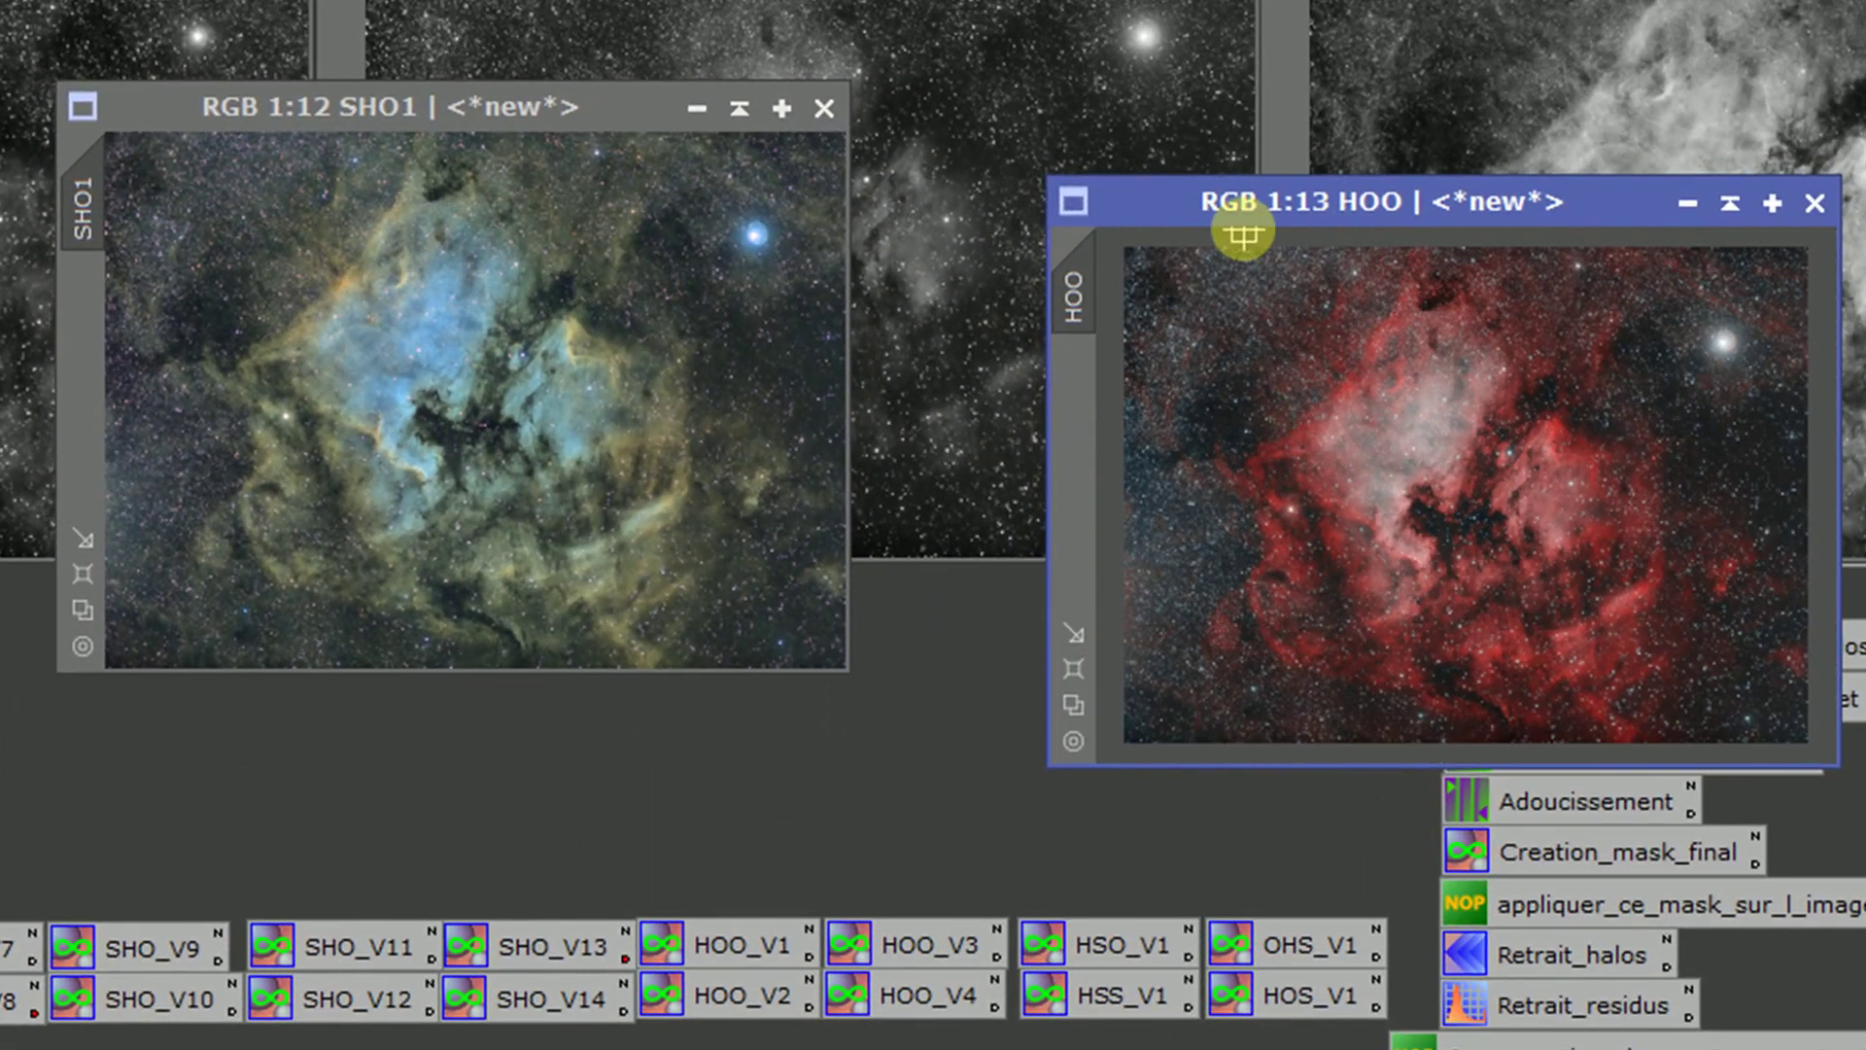
{"action": "left_click_drag", "start_coordinate": [1236, 222], "coordinate": [1041, 160]}
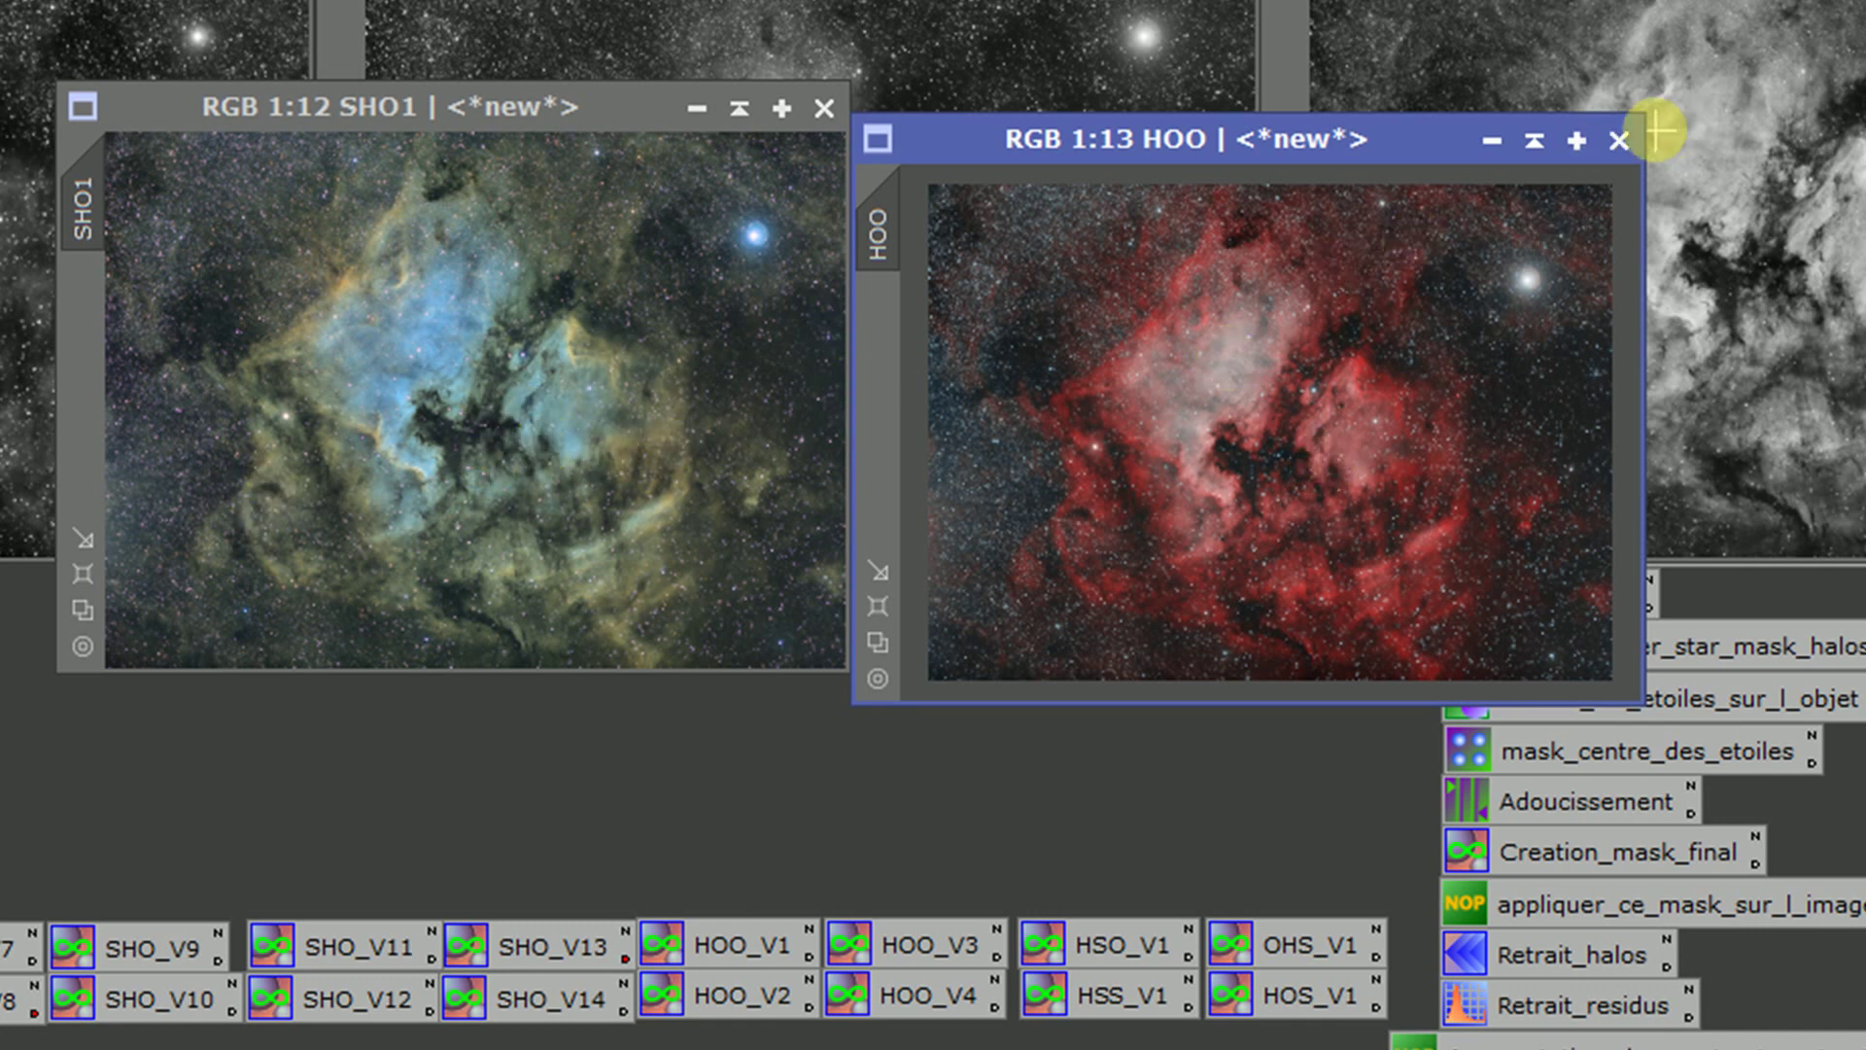
Close the HOO image without saving it, and move the SHO1 image window over the S and O images.
{"action": "left_click", "coordinate": [1618, 140]}
{"action": "left_click", "coordinate": [641, 693]}
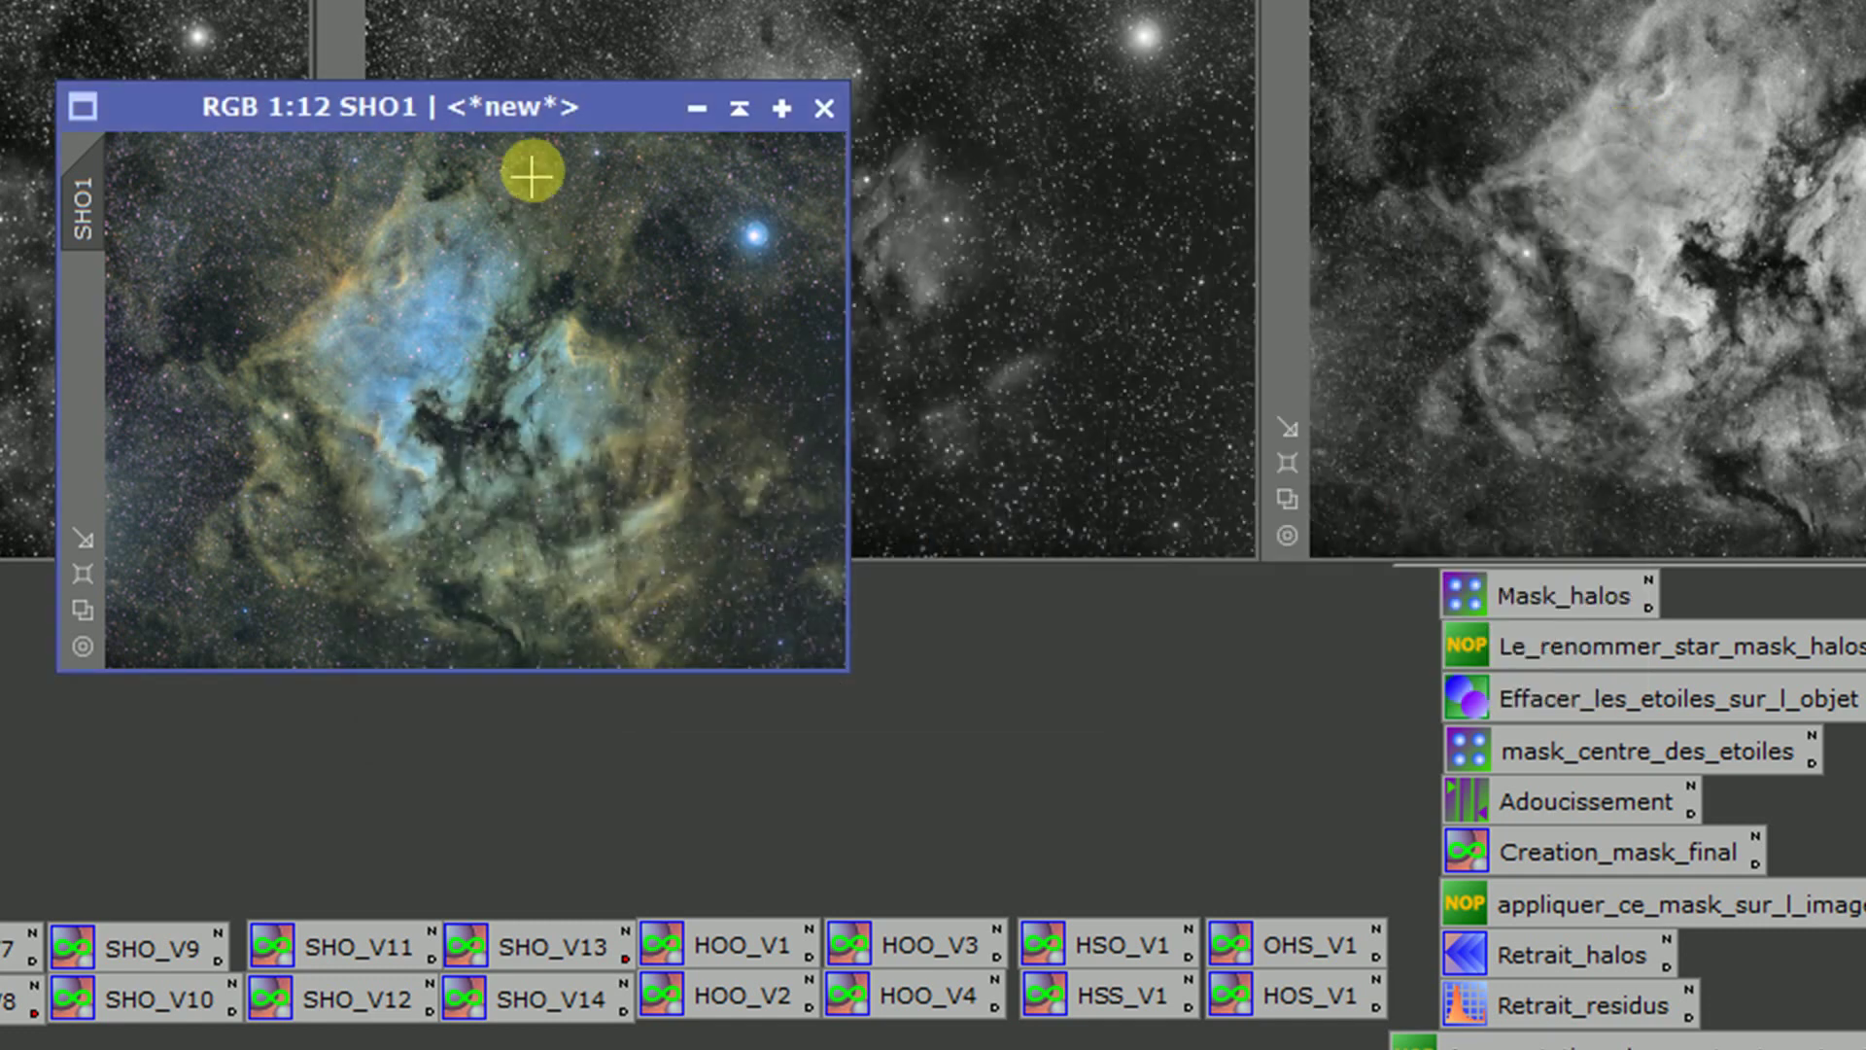
{"action": "left_click_drag", "start_coordinate": [571, 113], "coordinate": [163, 131]}
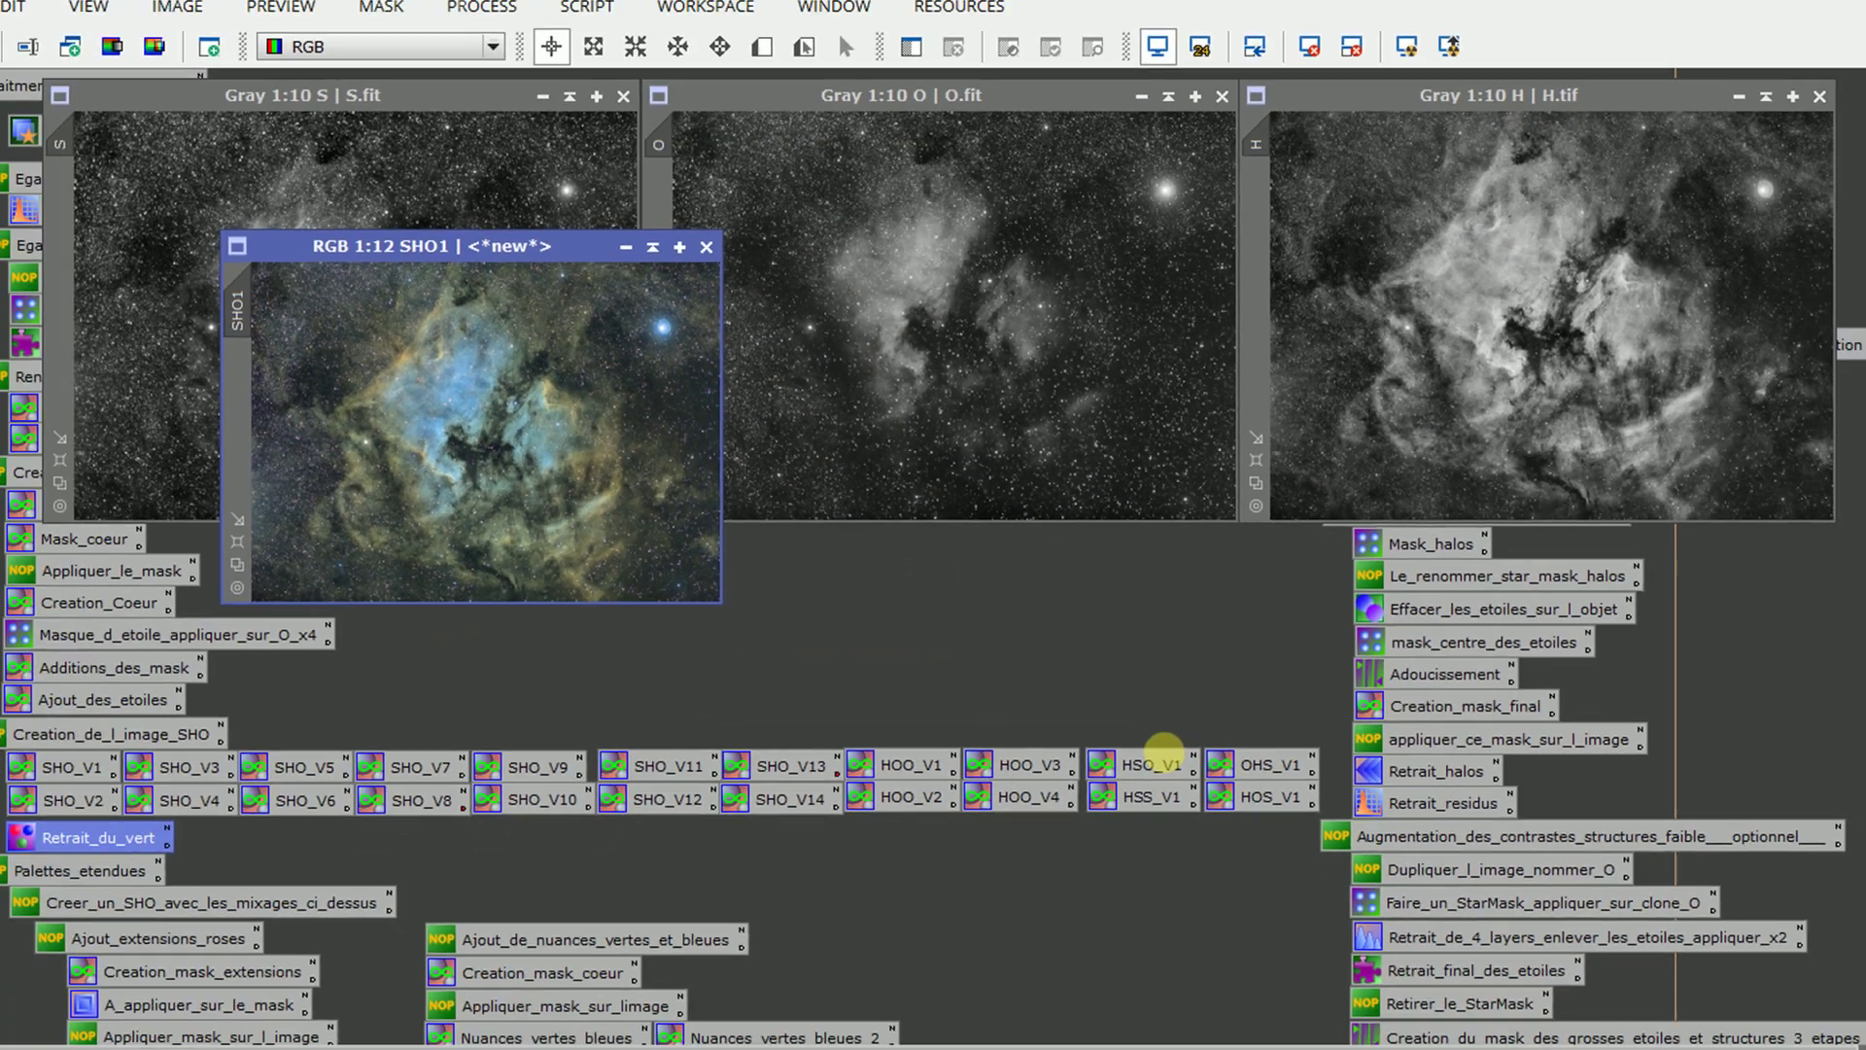
Create an HSO colour image from the HSO_V1 PixelMath preset (R=H, G=S, B=O), reduce it to 1:10 and place it beside SHO1.
{"action": "double_click", "coordinate": [1118, 928]}
{"action": "left_click", "coordinate": [1156, 922]}
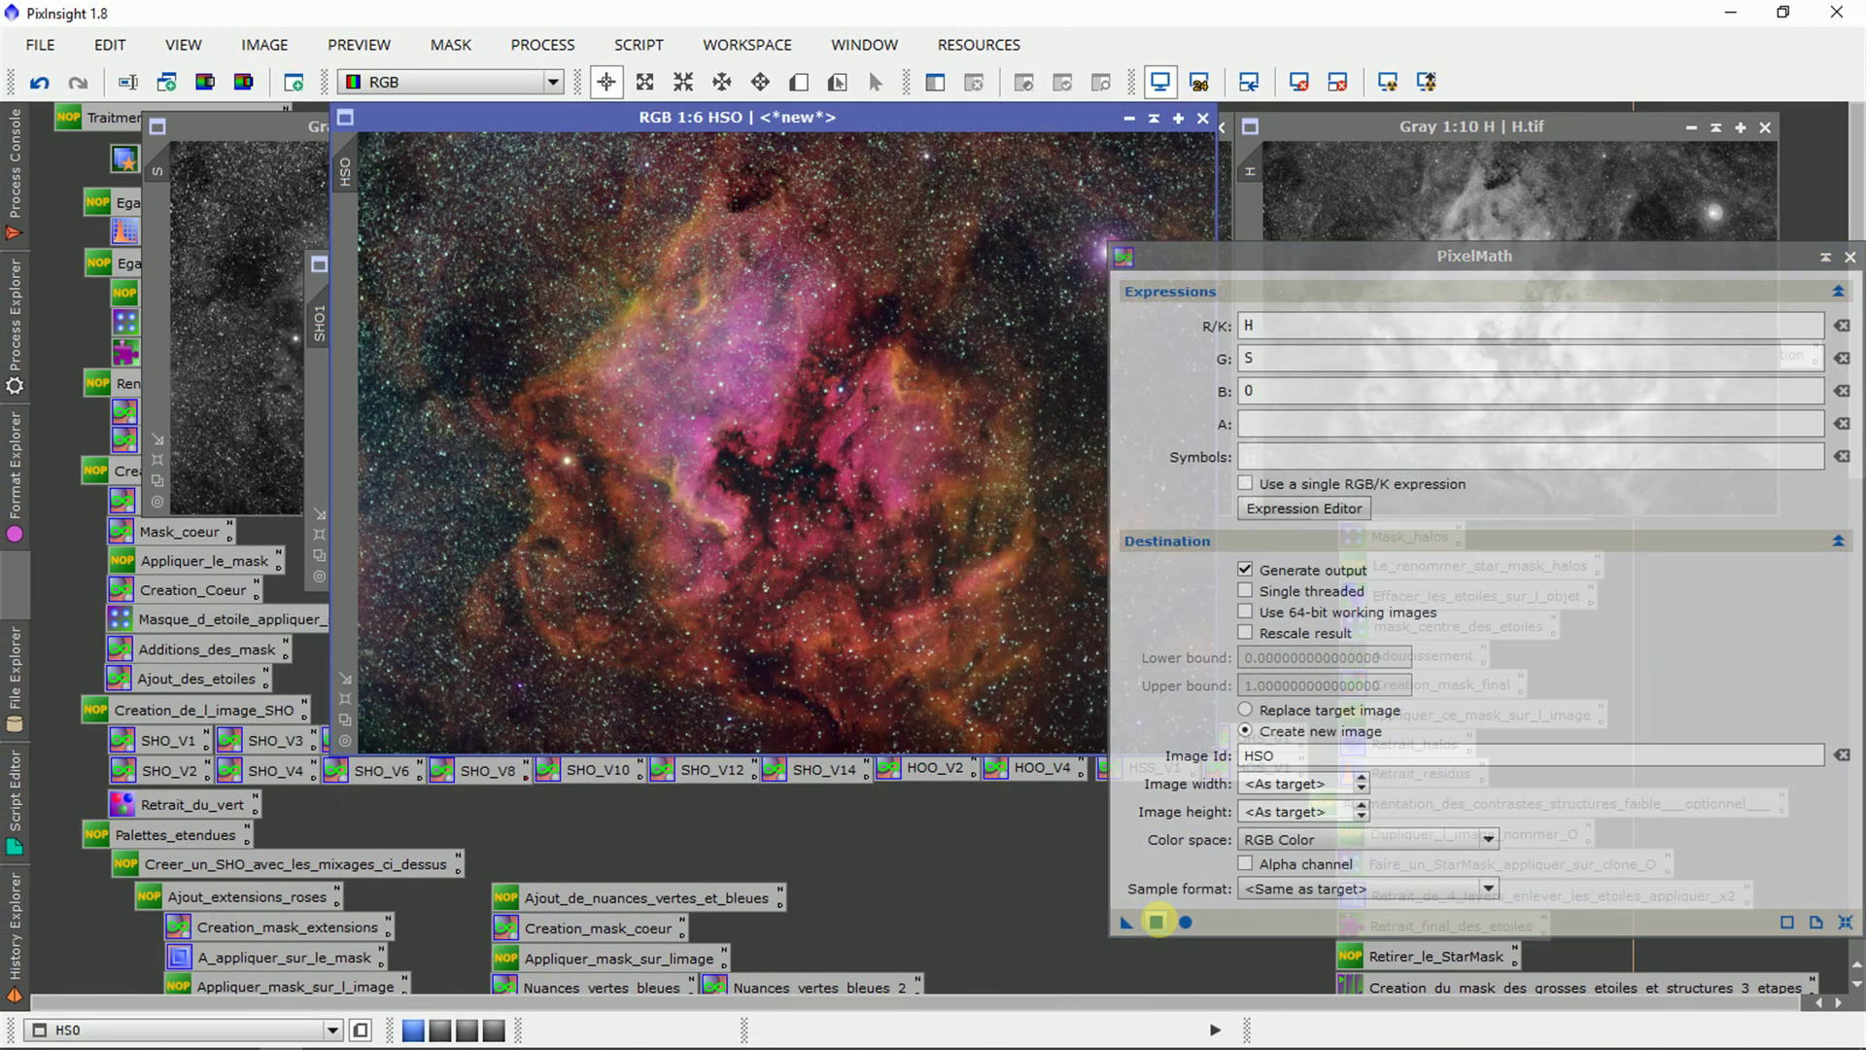
{"action": "scroll", "coordinate": [542, 562], "scroll_direction": "up", "scroll_amount": 2}
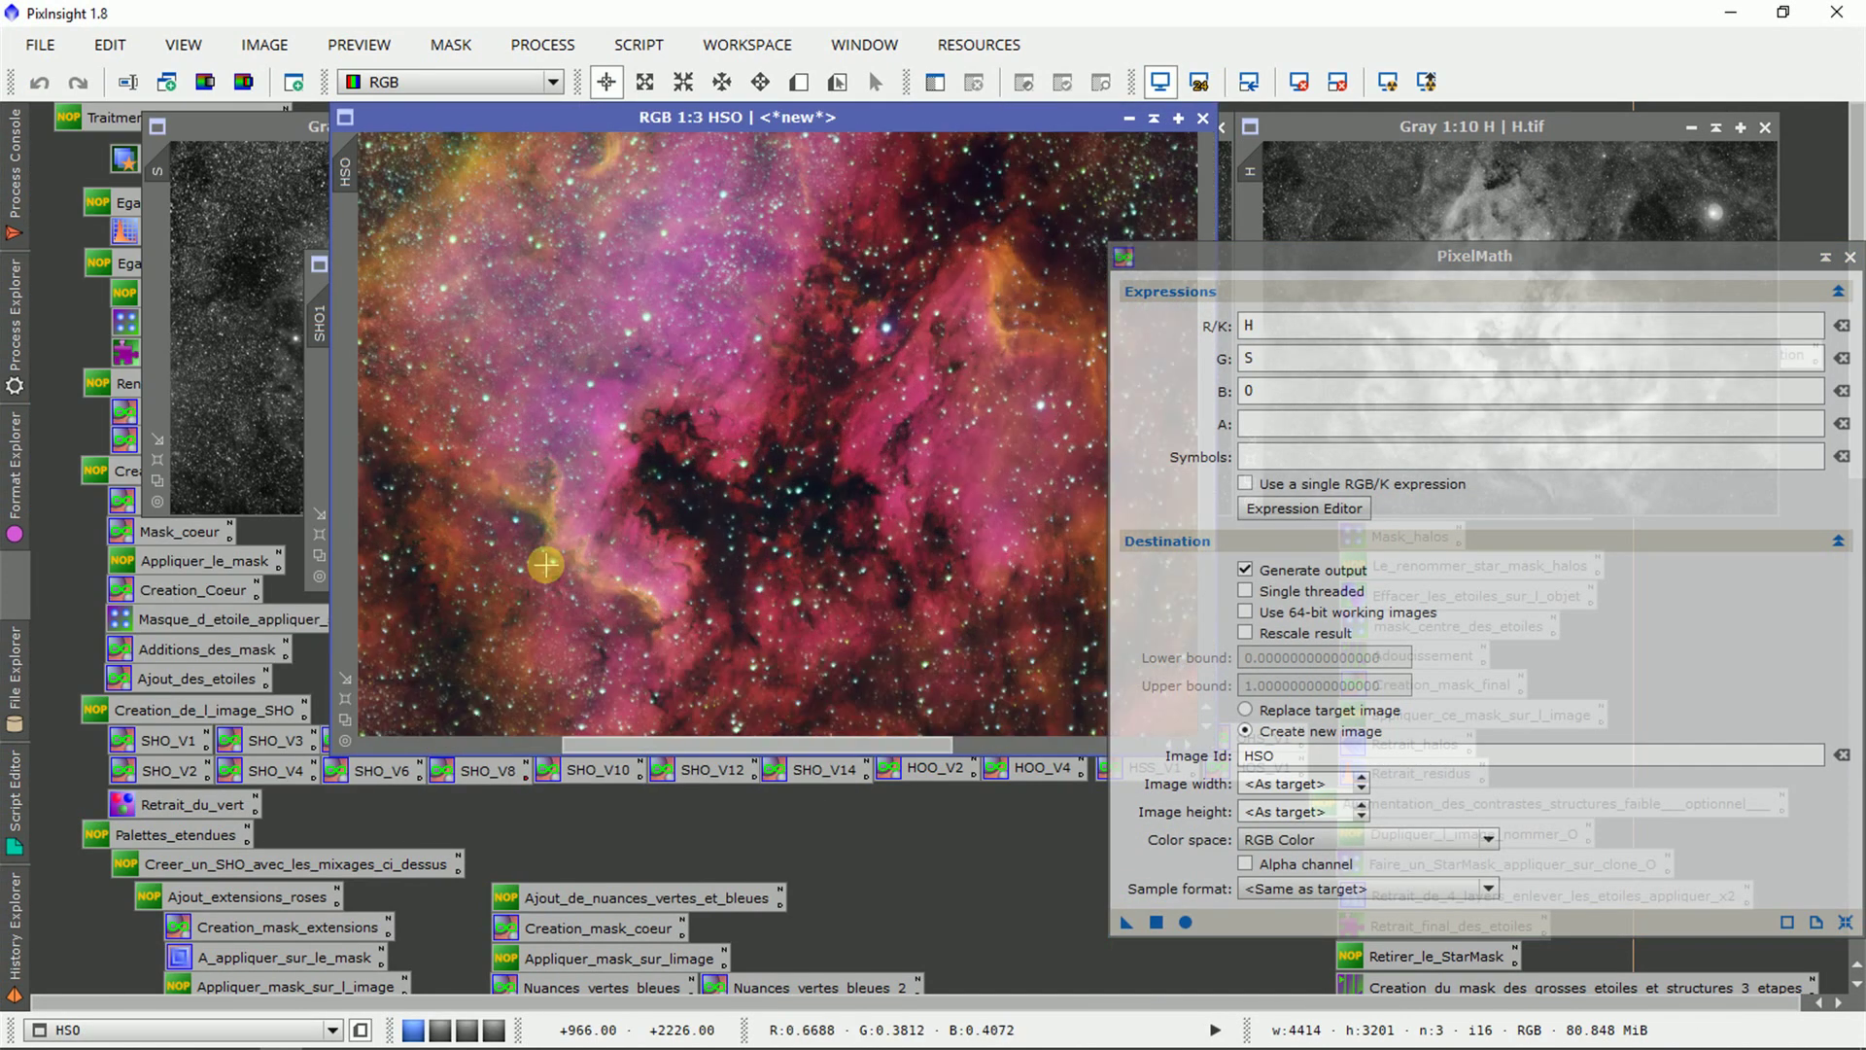
{"action": "scroll", "coordinate": [542, 562], "scroll_direction": "down", "scroll_amount": 7}
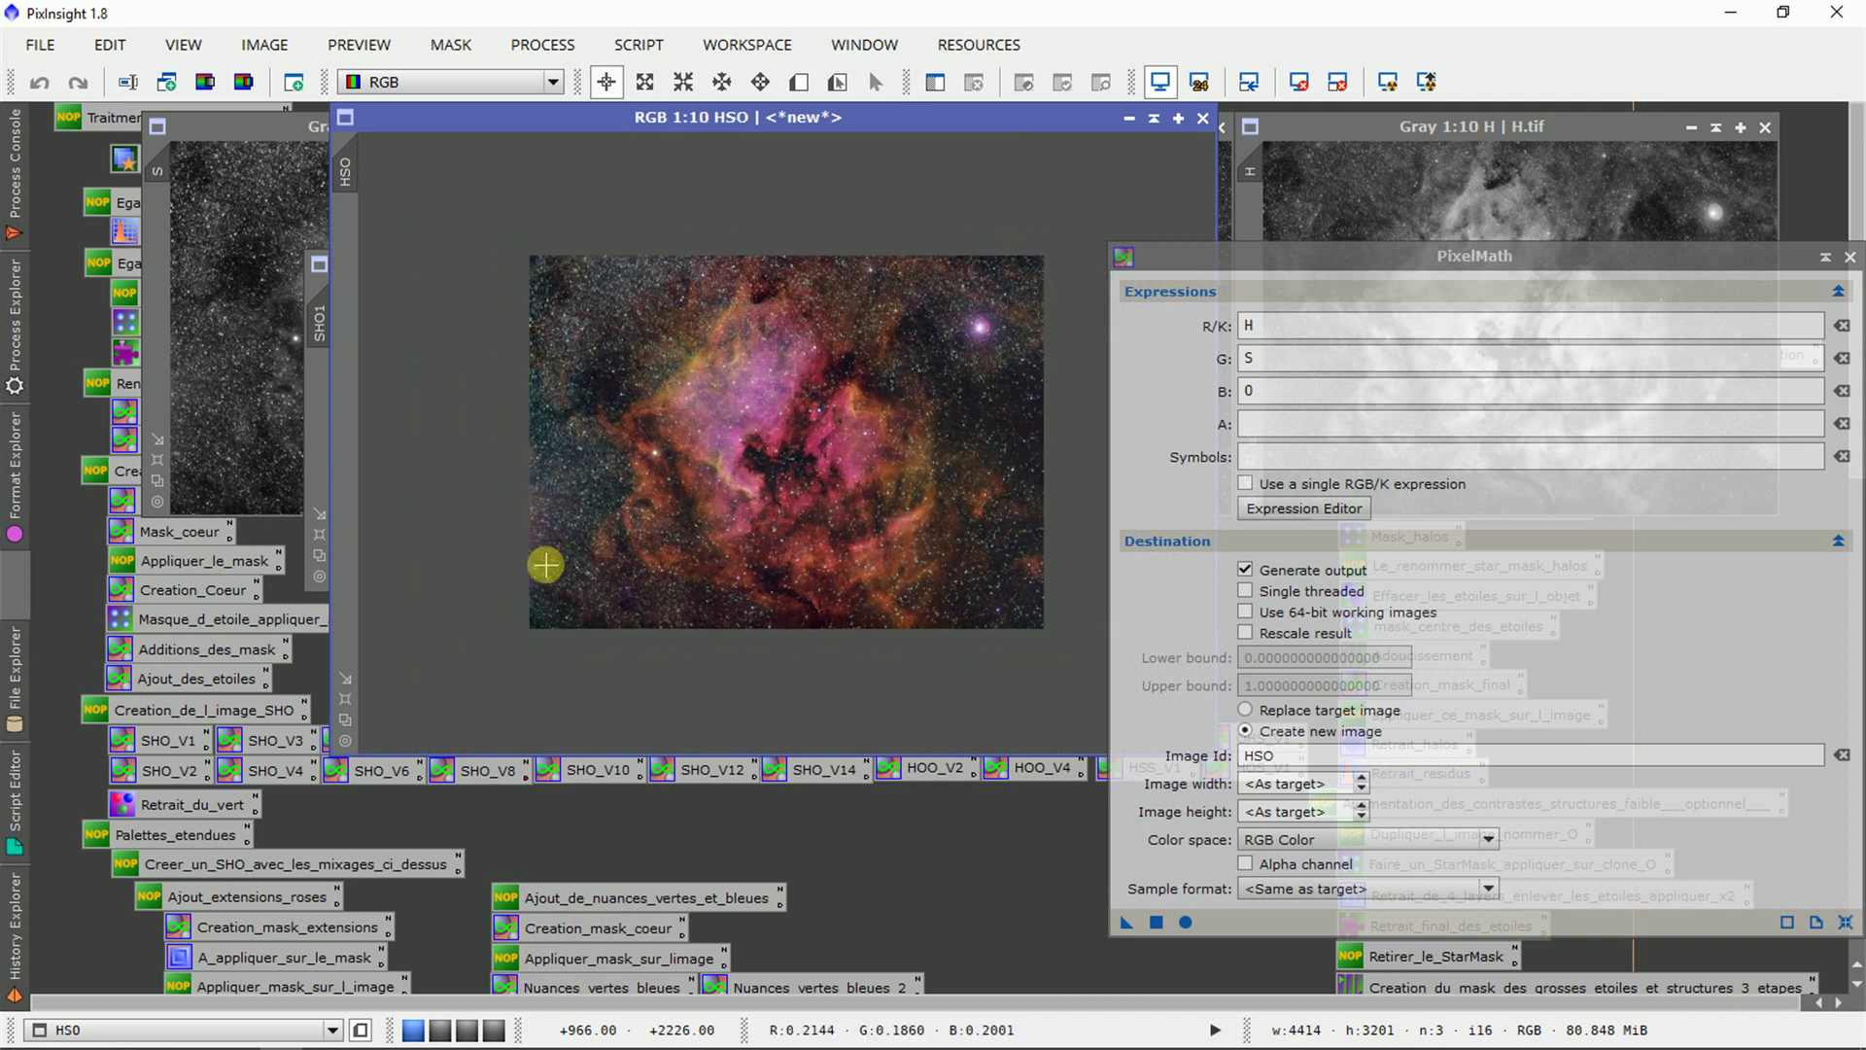
{"action": "left_click", "coordinate": [345, 678]}
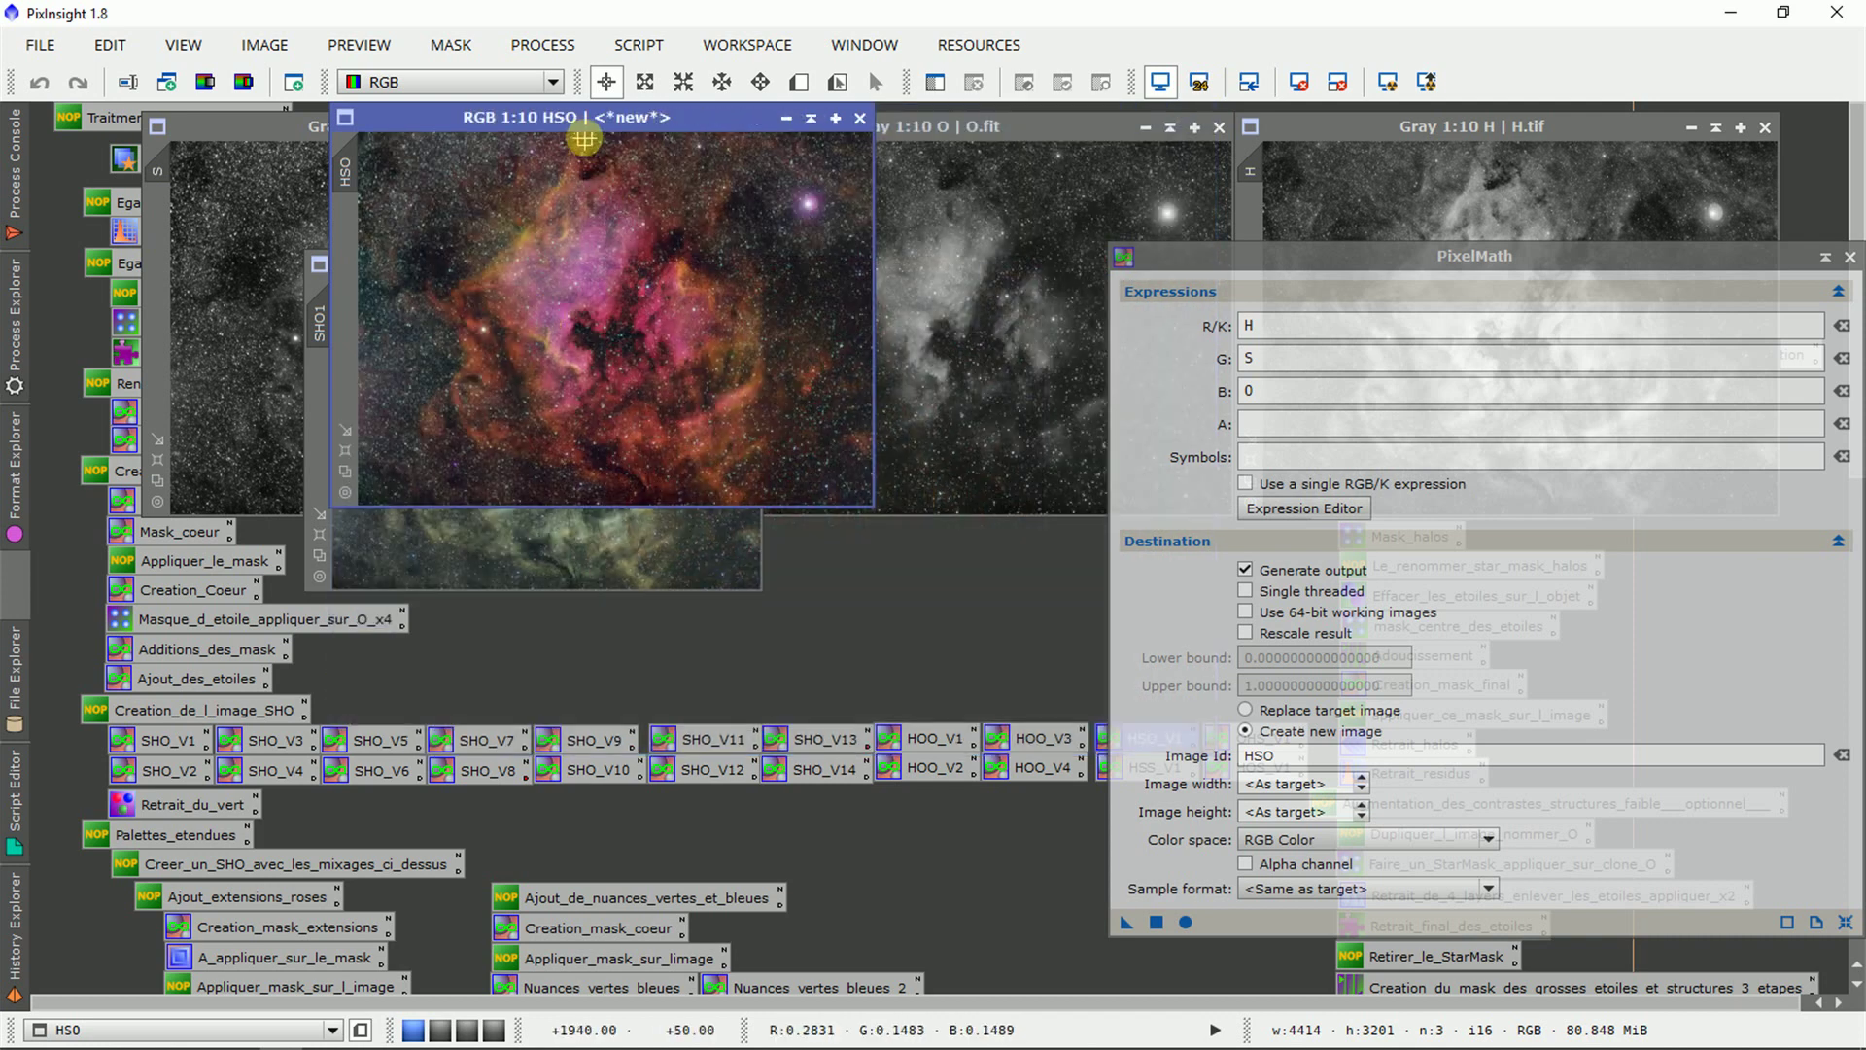
{"action": "left_click_drag", "start_coordinate": [626, 125], "coordinate": [998, 208]}
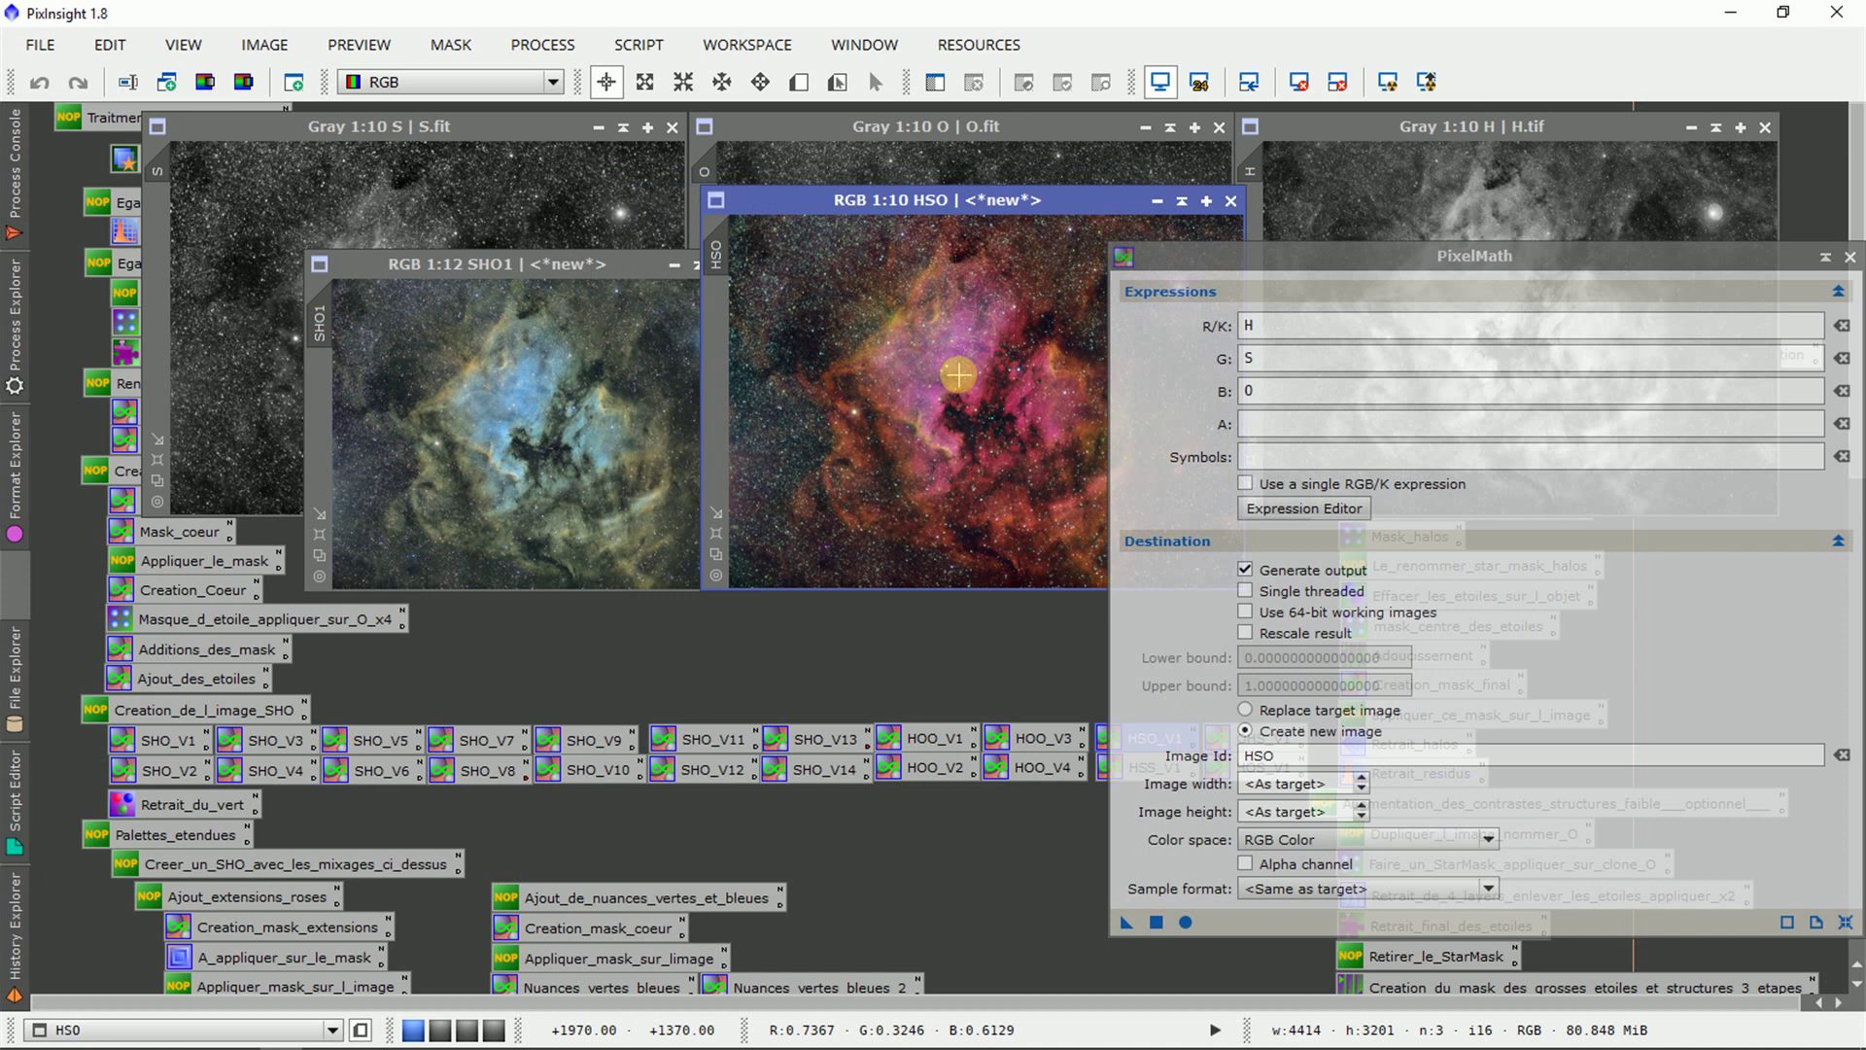
Create an HSS colour image from the HSS_V1 PixelMath preset (R=H, G=S, B=S), reduce it to 1:10 and place it beside HSO.
{"action": "left_click_drag", "start_coordinate": [1103, 768], "coordinate": [1118, 777]}
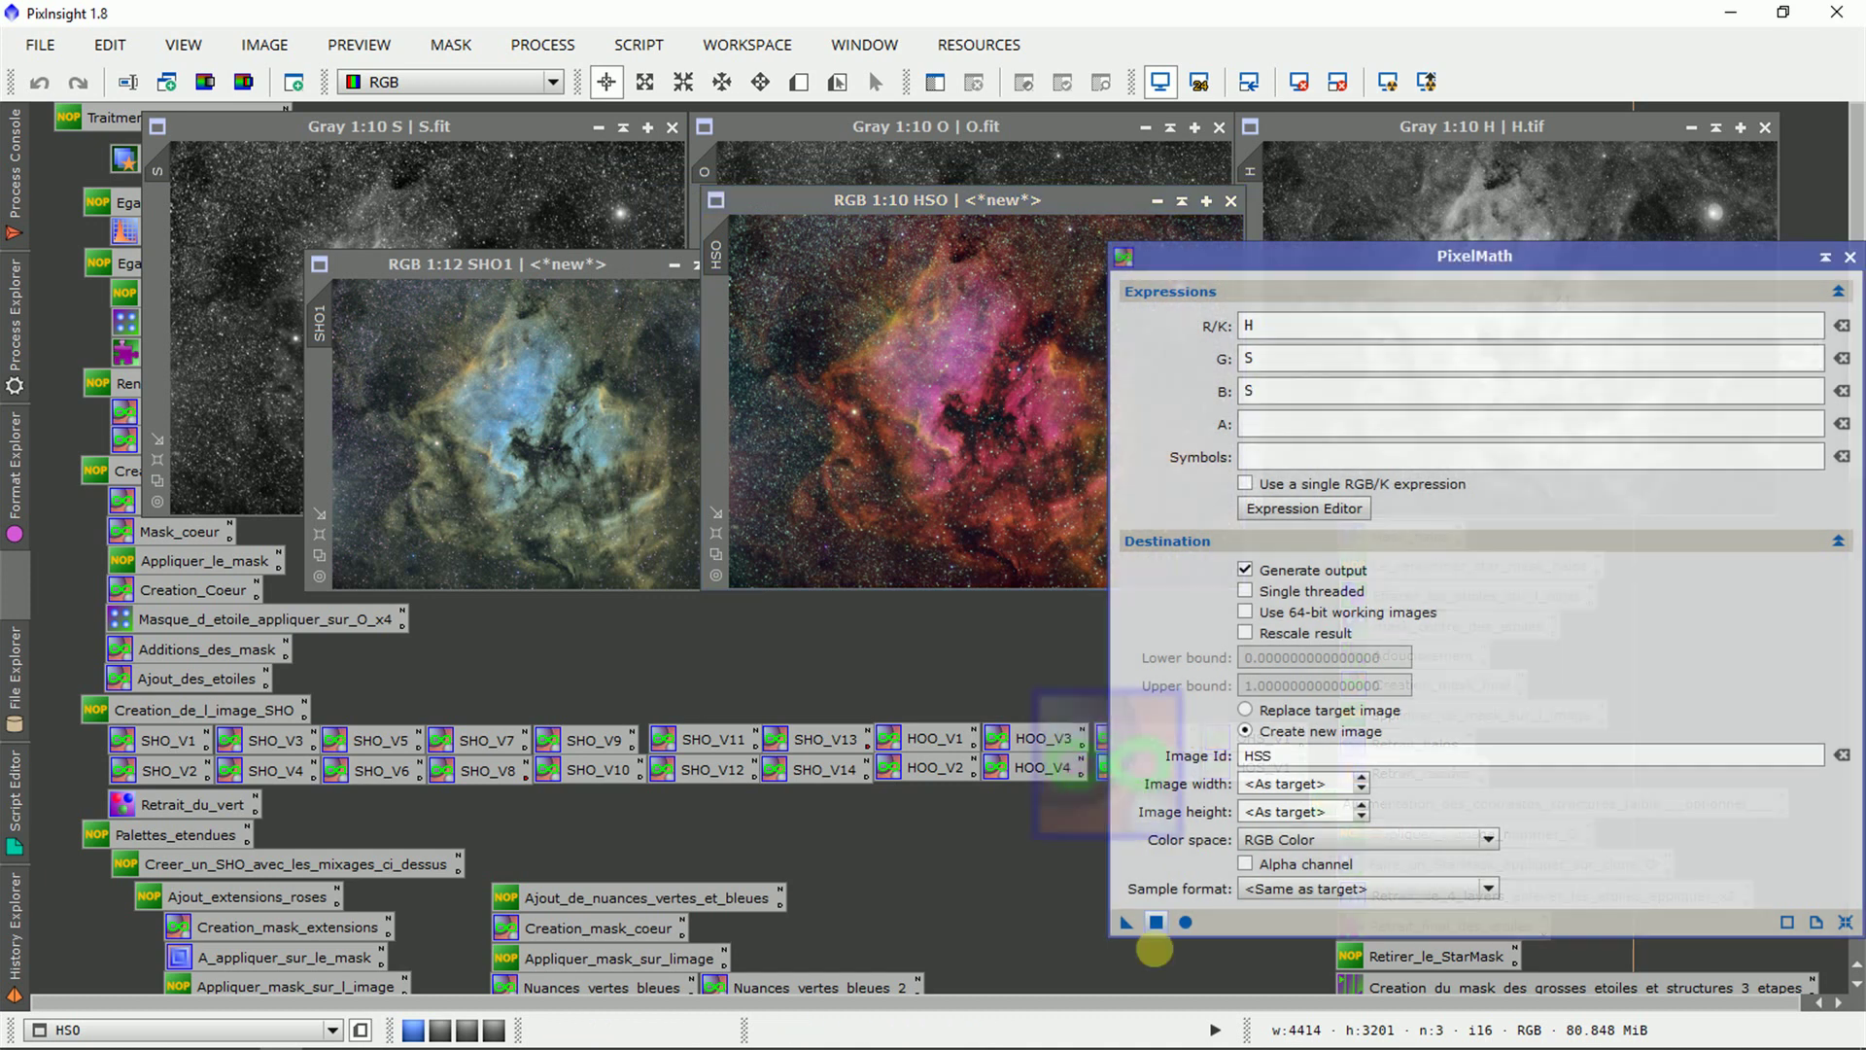
{"action": "left_click", "coordinate": [1154, 921]}
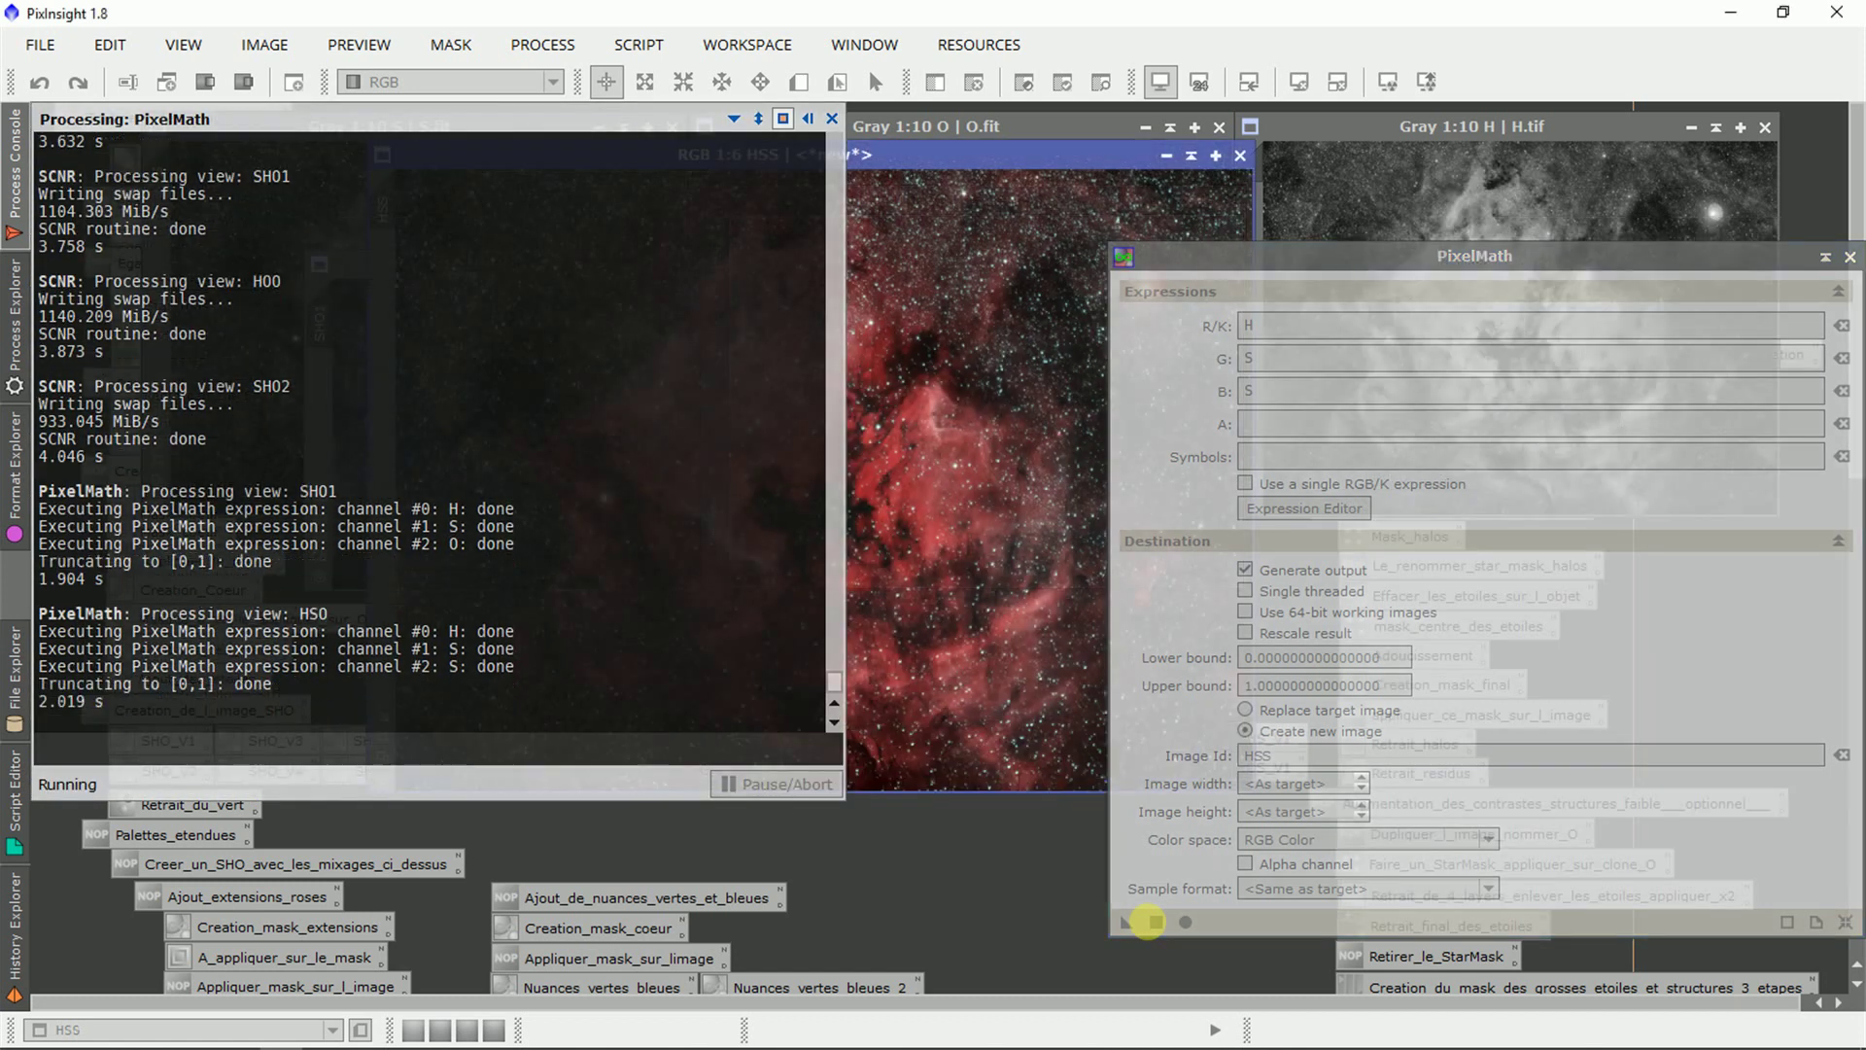
{"action": "scroll", "coordinate": [1055, 697], "scroll_direction": "up", "scroll_amount": 2}
{"action": "scroll", "coordinate": [1055, 696], "scroll_direction": "down", "scroll_amount": 6}
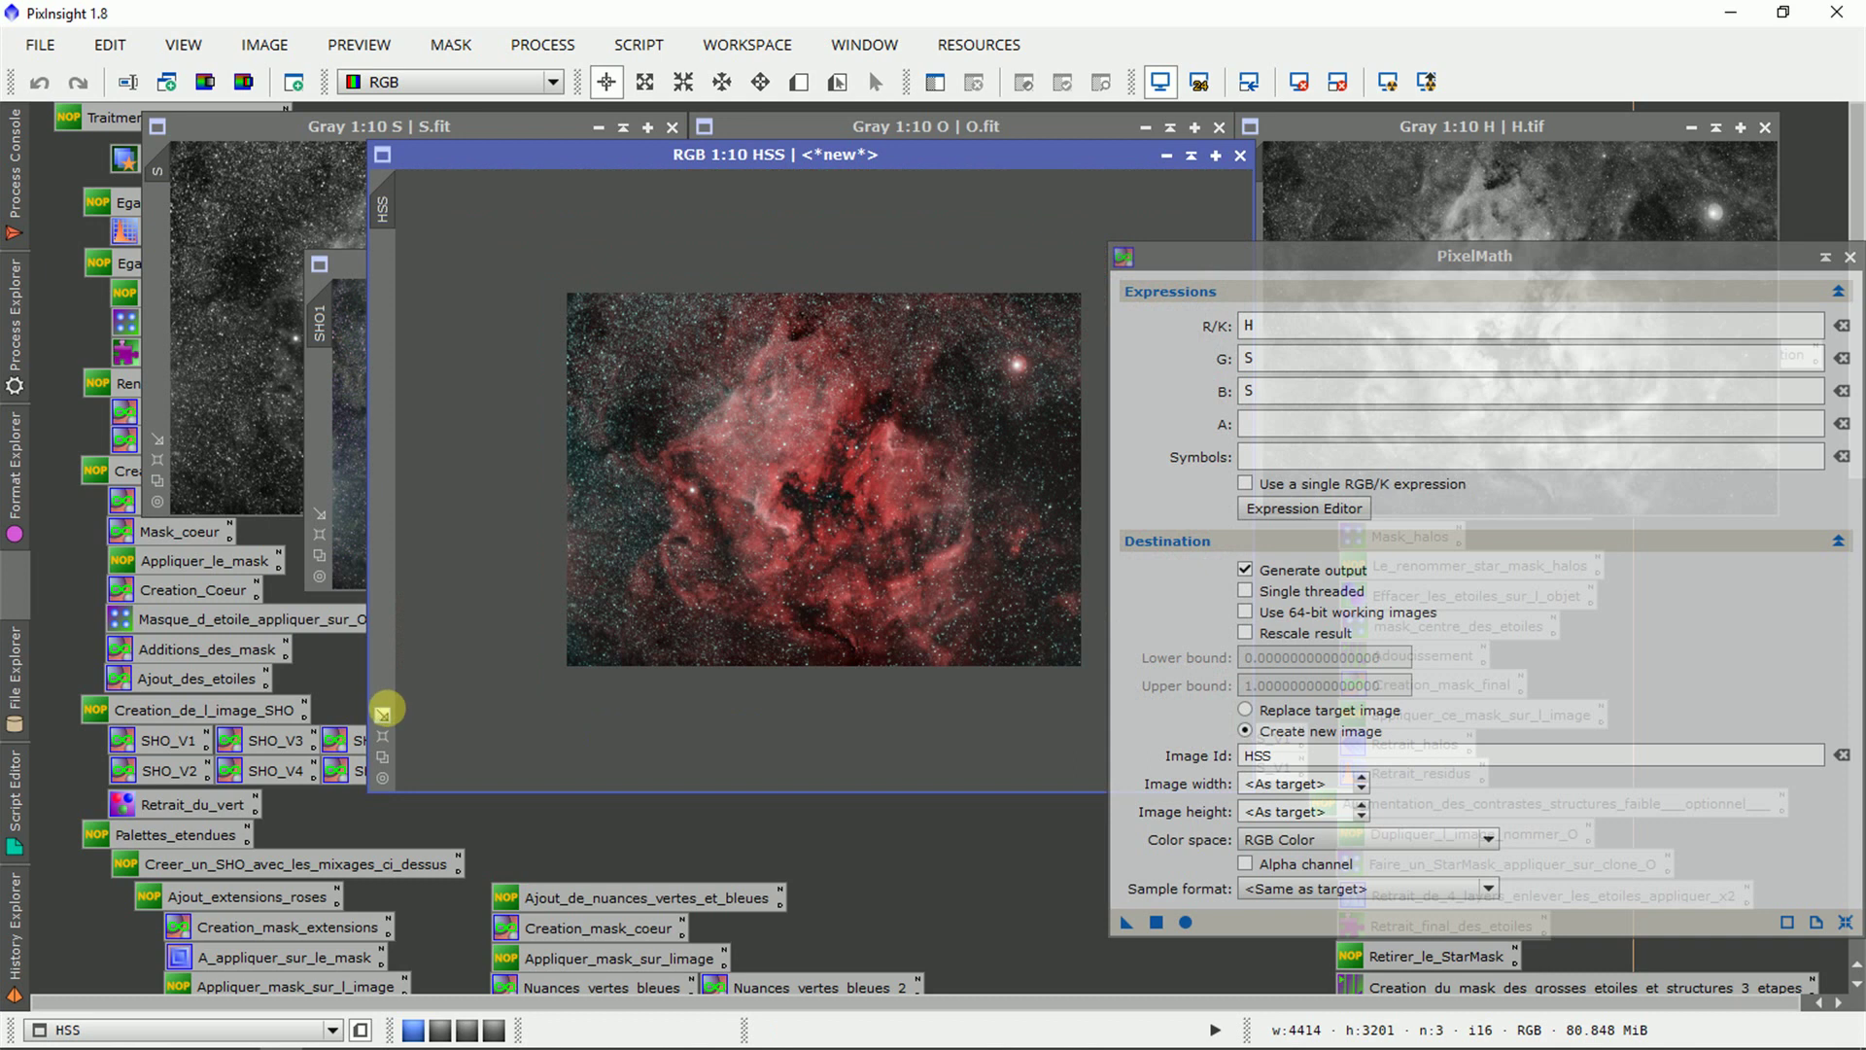
{"action": "left_click", "coordinate": [383, 715]}
{"action": "left_click_drag", "start_coordinate": [709, 155], "coordinate": [1571, 205]}
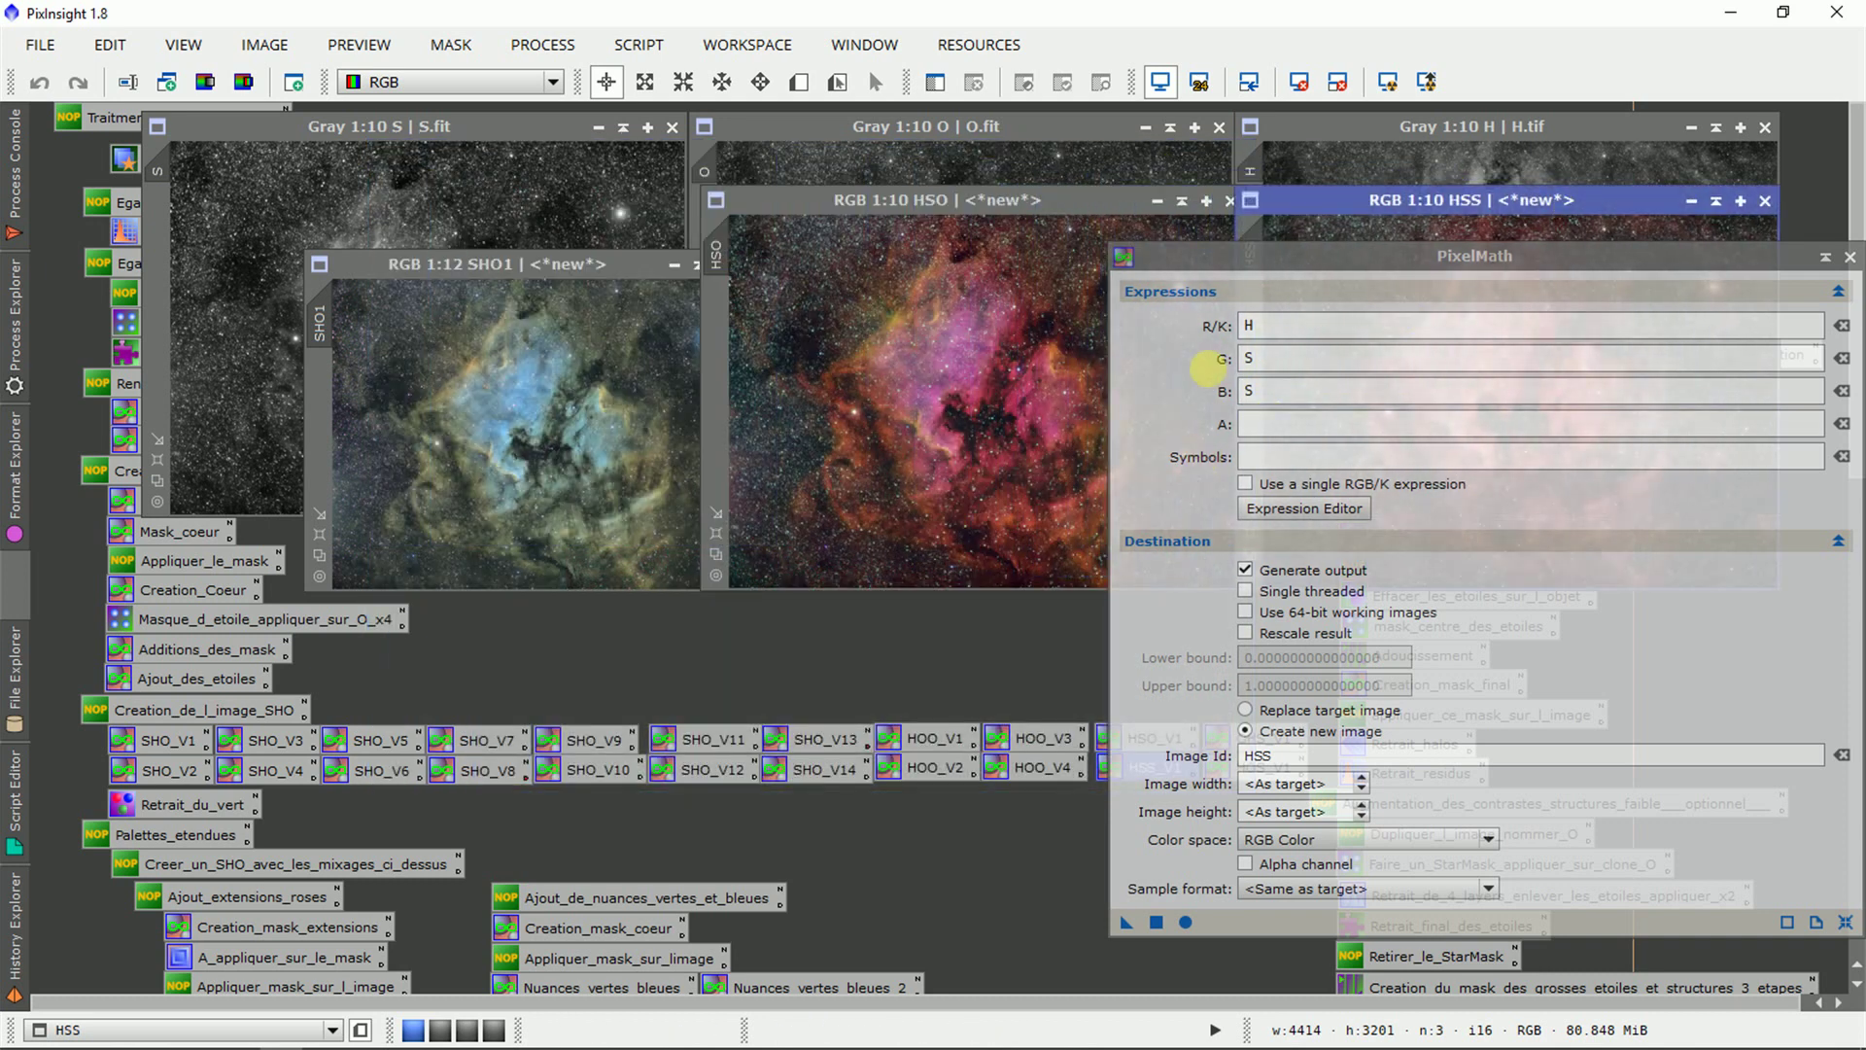
Create an OHS colour image from the OHS_V1 PixelMath preset (R=O, G=H, B=S), reduce it to 1:10 and place it below HSO.
{"action": "left_click_drag", "start_coordinate": [1253, 256], "coordinate": [1490, 316]}
{"action": "double_click", "coordinate": [1222, 737]}
{"action": "left_click_drag", "start_coordinate": [1363, 983], "coordinate": [1382, 970]}
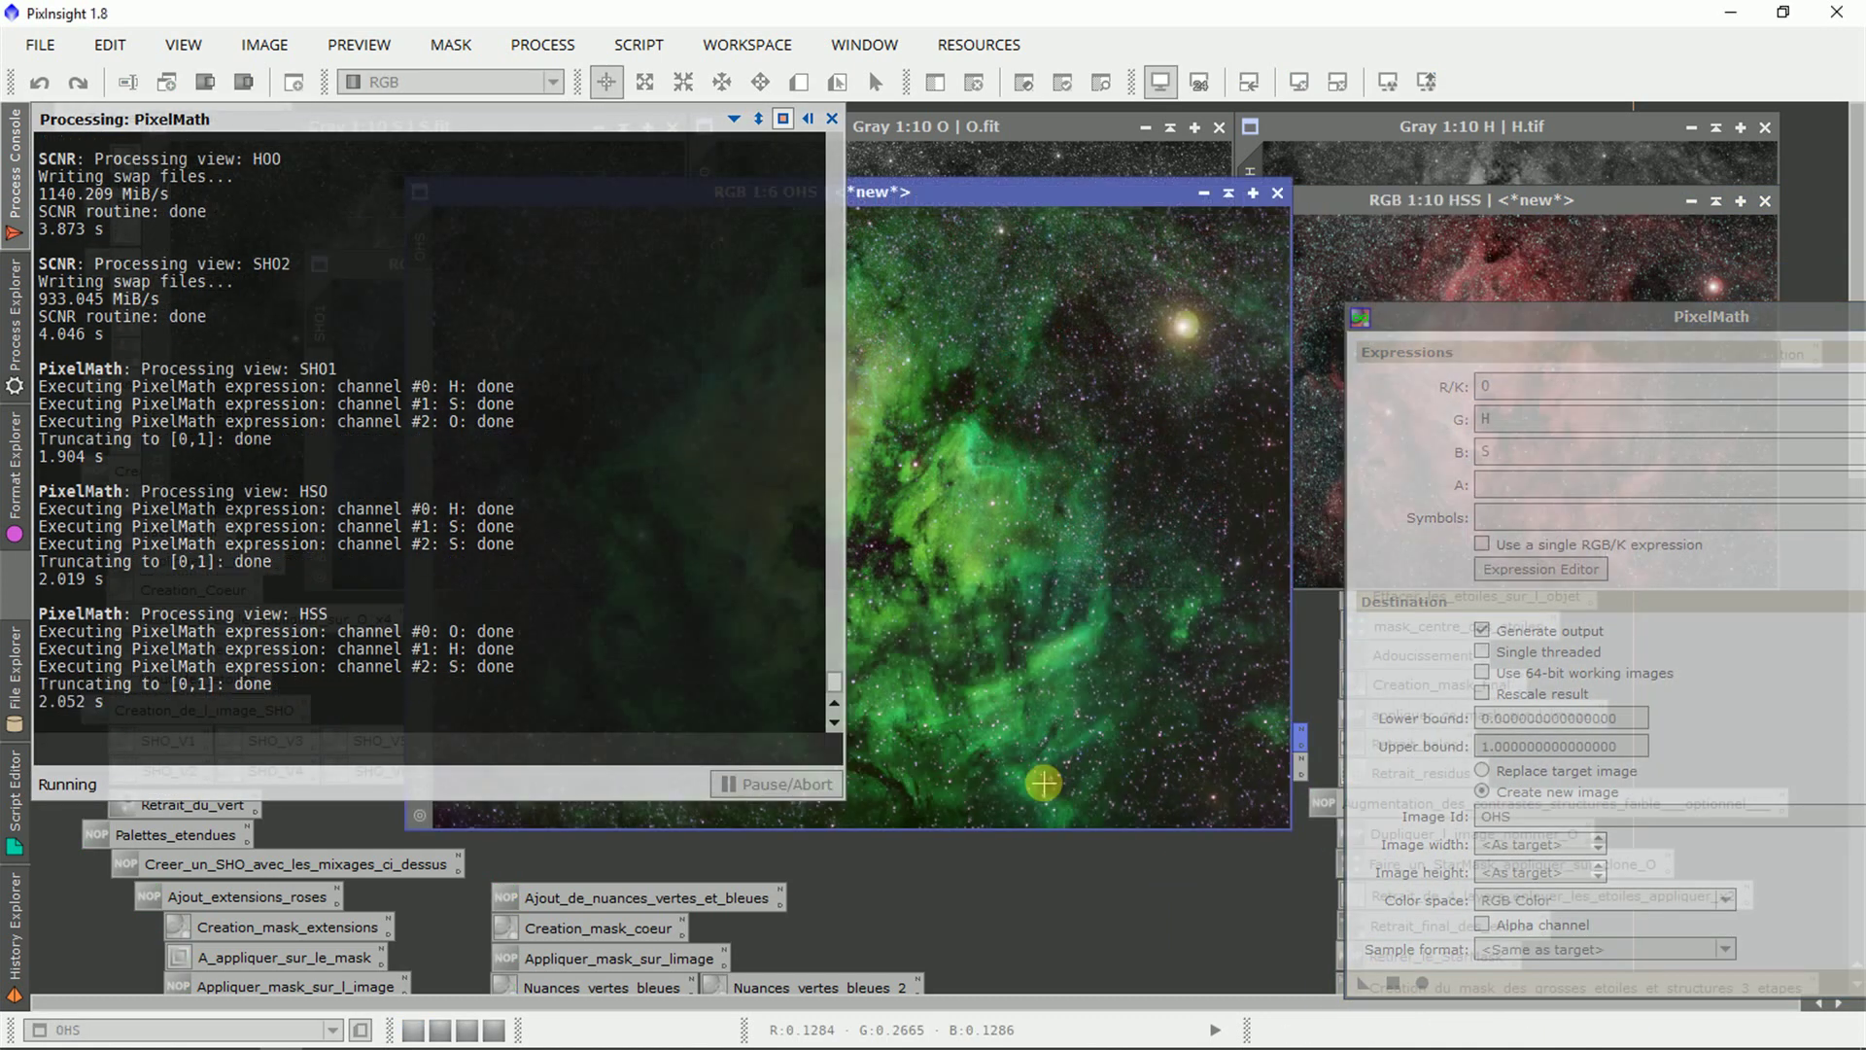
{"action": "scroll", "coordinate": [909, 580], "scroll_direction": "down", "scroll_amount": 3}
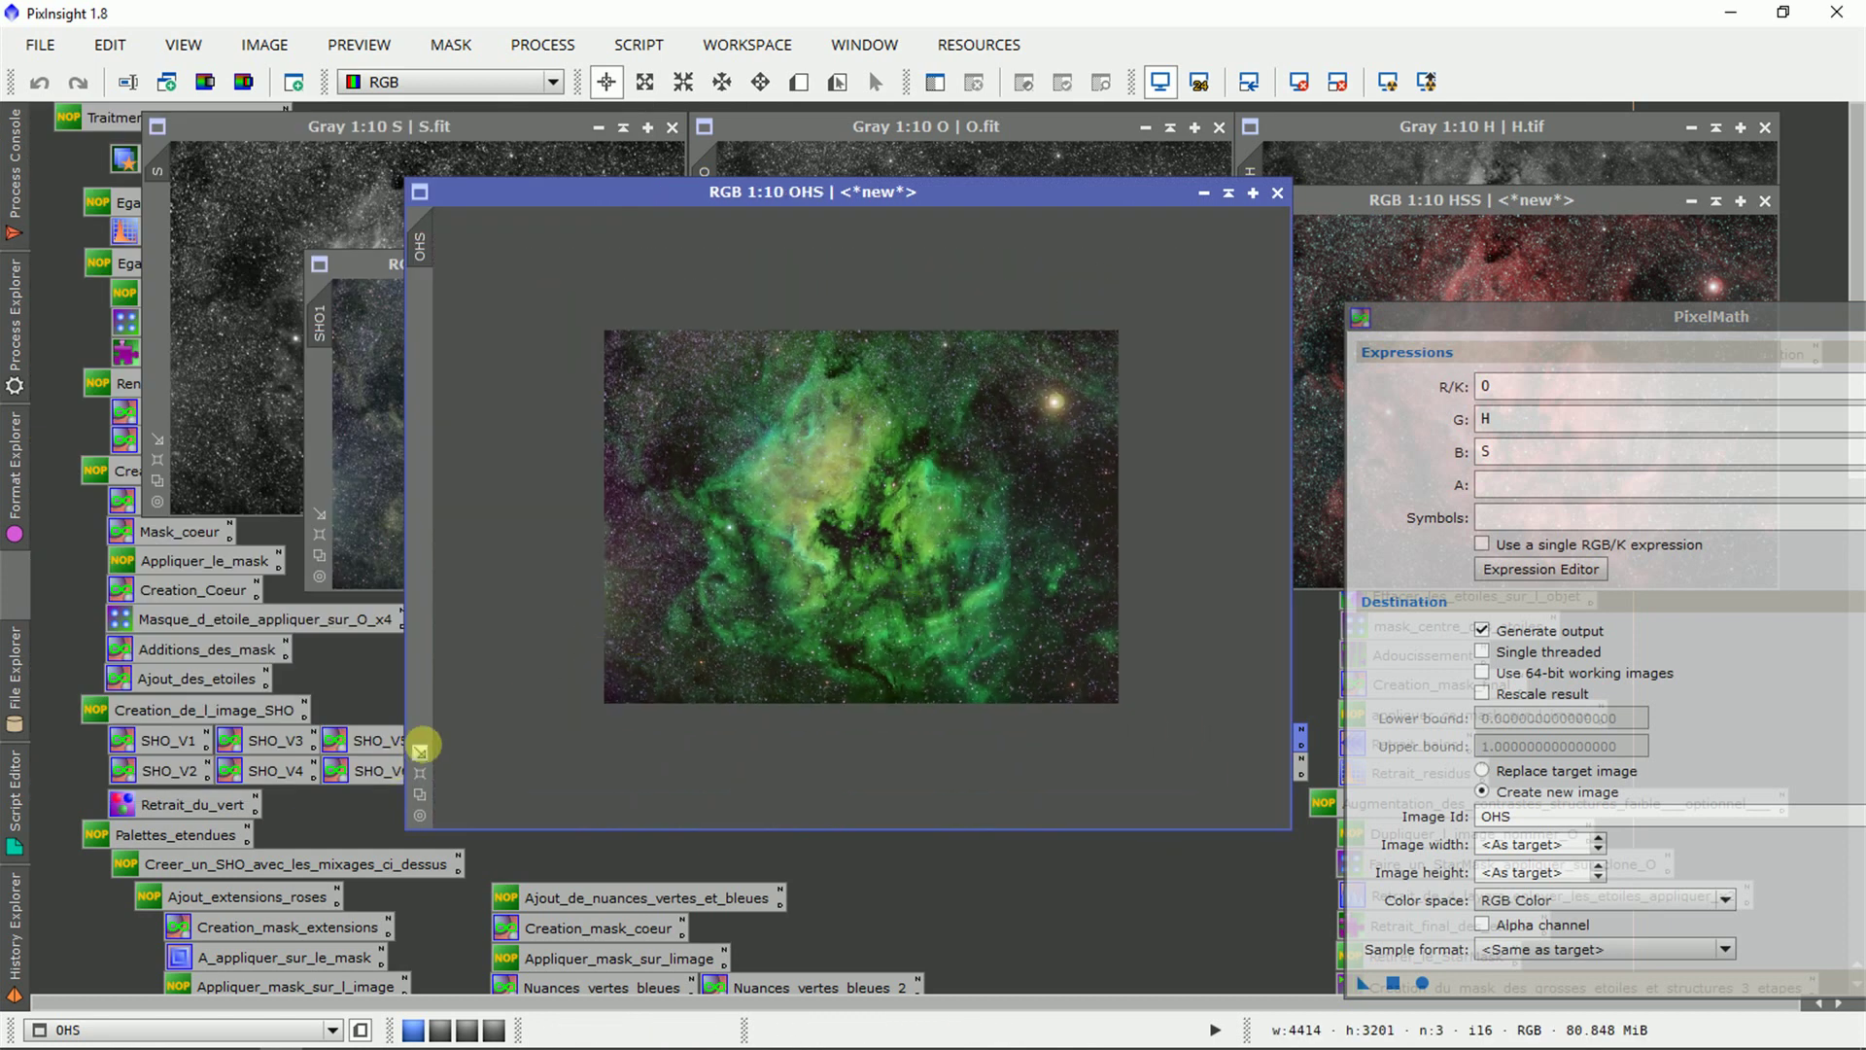
{"action": "left_click", "coordinate": [421, 750]}
{"action": "left_click_drag", "start_coordinate": [646, 191], "coordinate": [952, 605]}
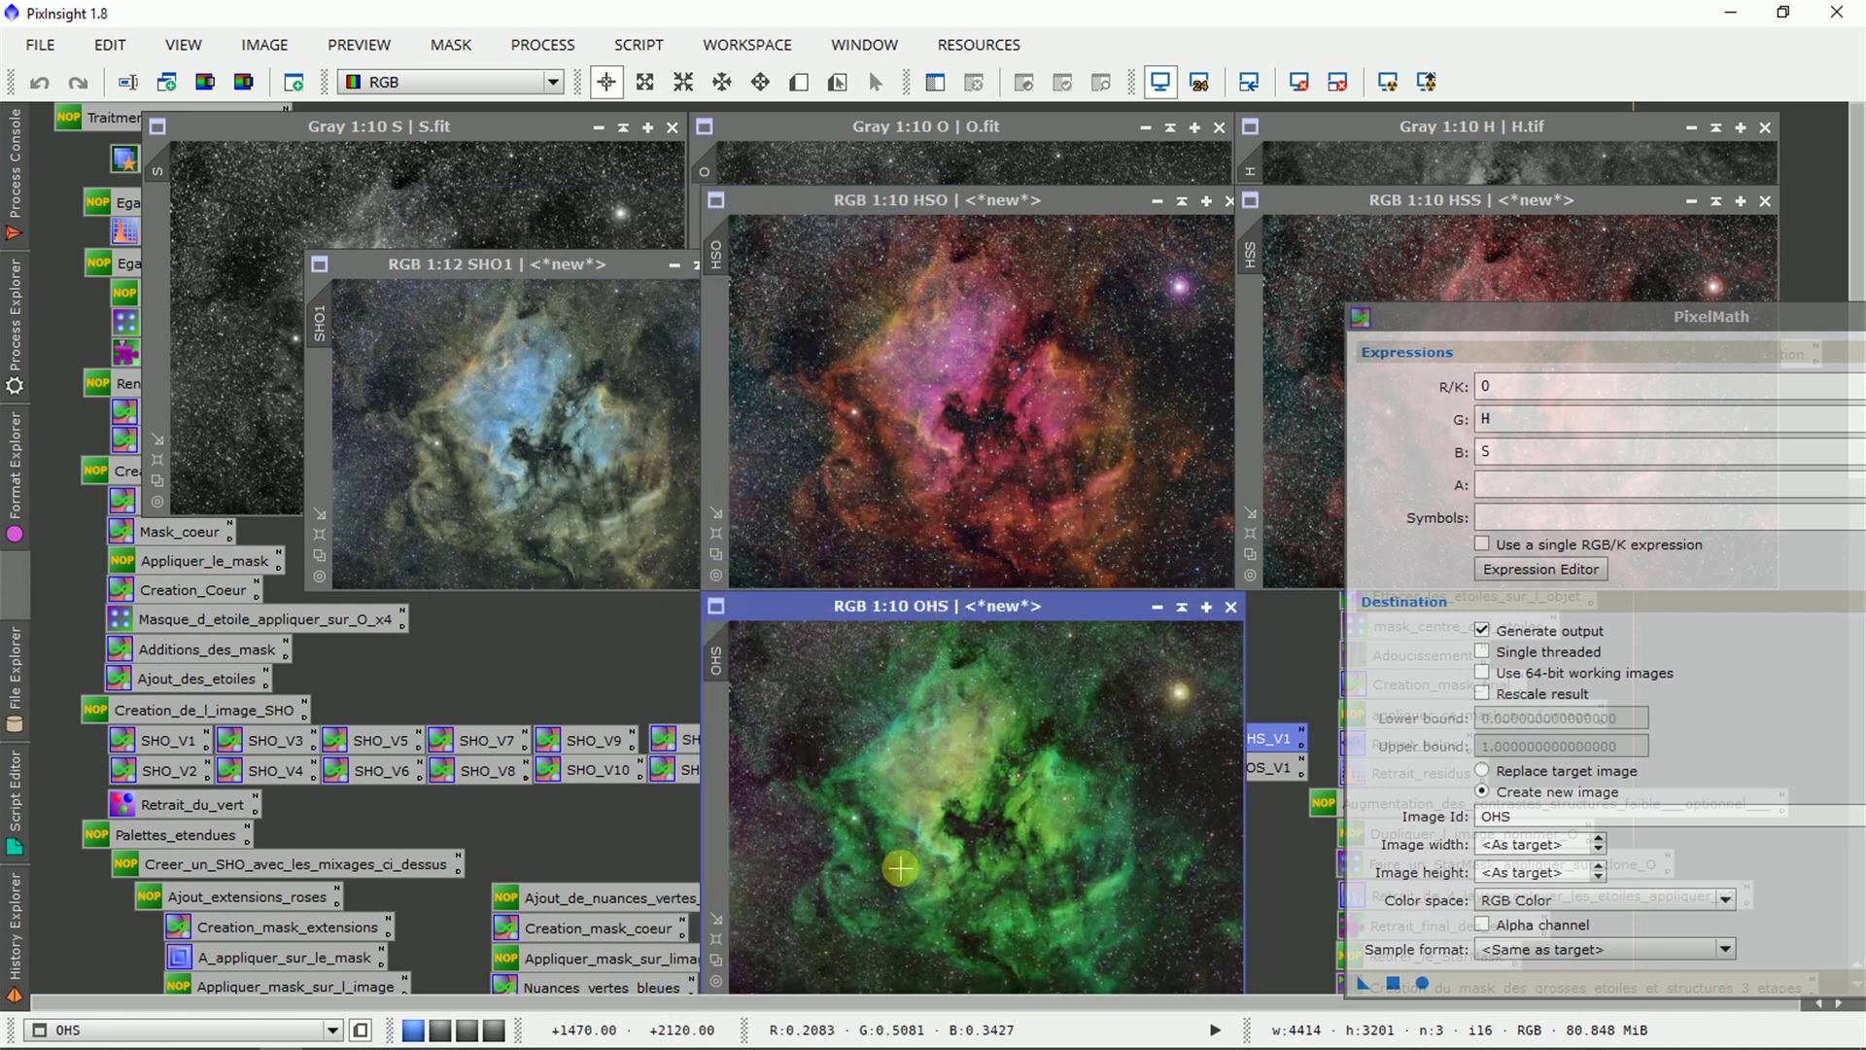
Create an HOS colour image from the HOS_V1 PixelMath preset (R=H, G=O, B=S), reduce it to 1:10 and place it beside OHS.
{"action": "double_click", "coordinate": [1273, 766]}
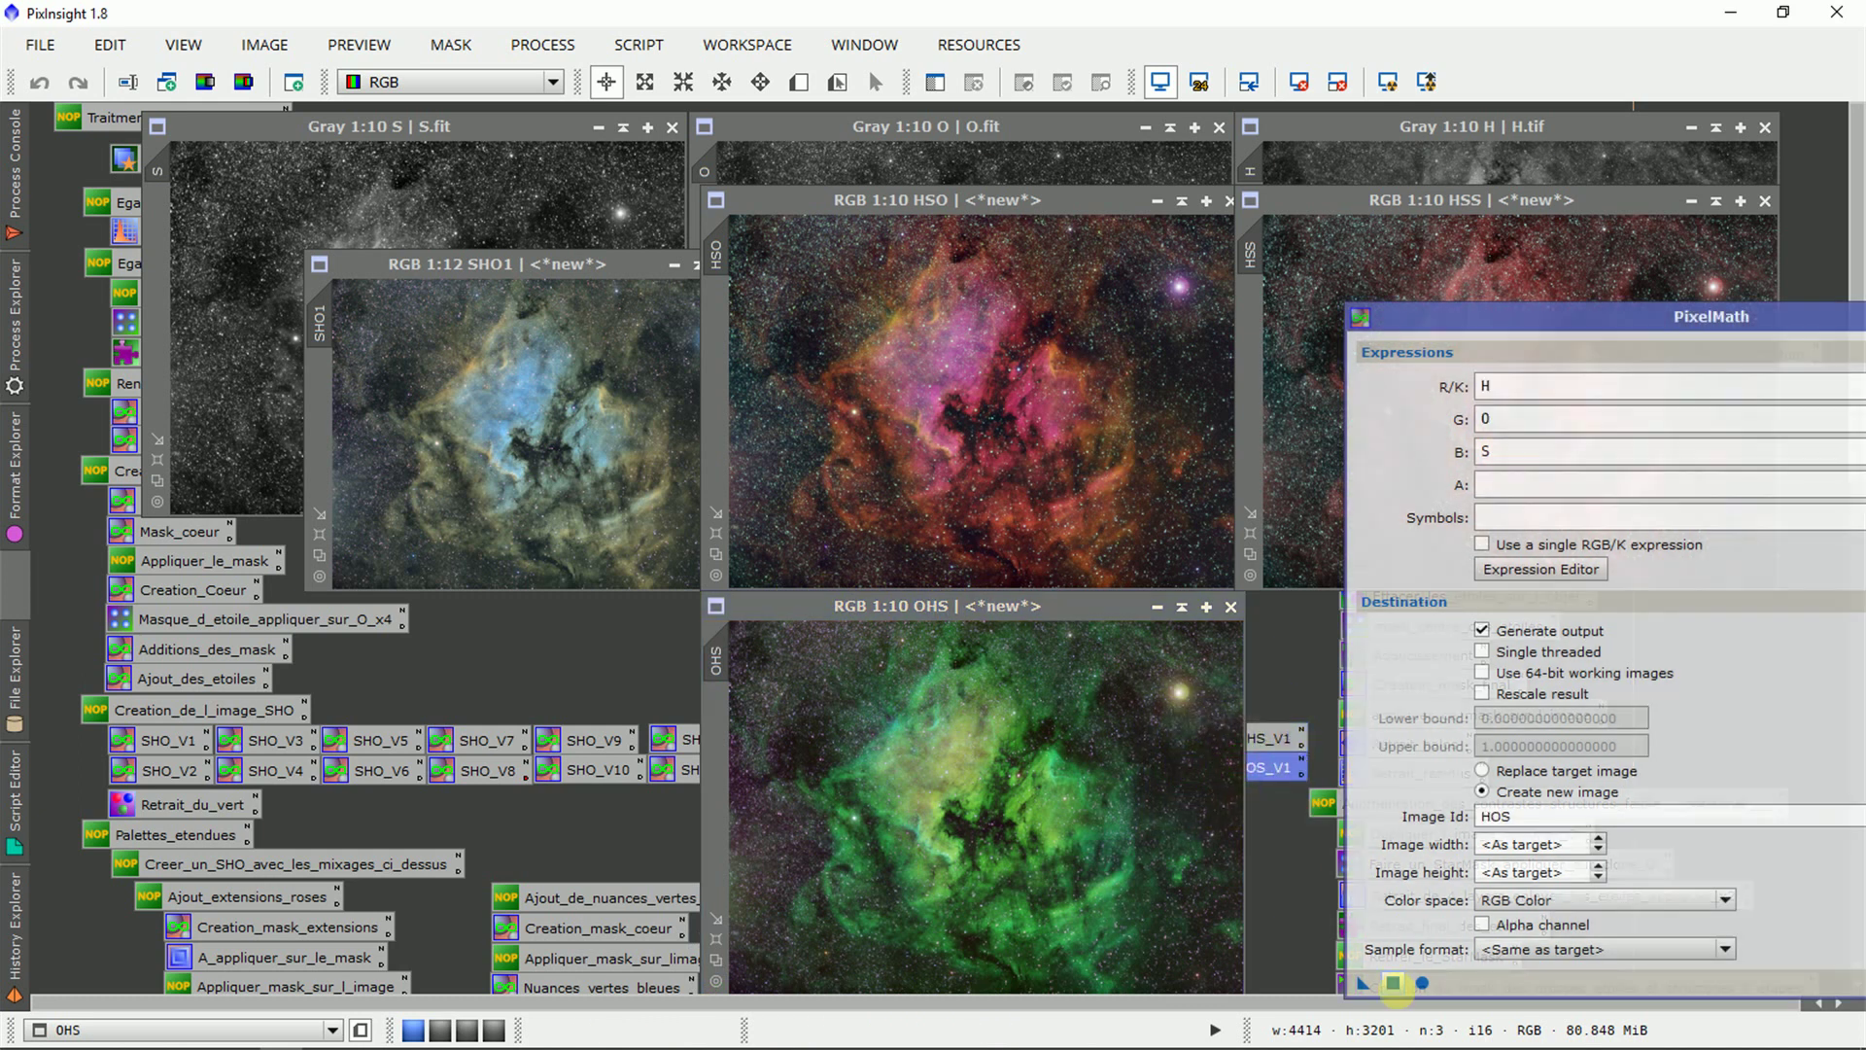
{"action": "left_click", "coordinate": [1392, 983]}
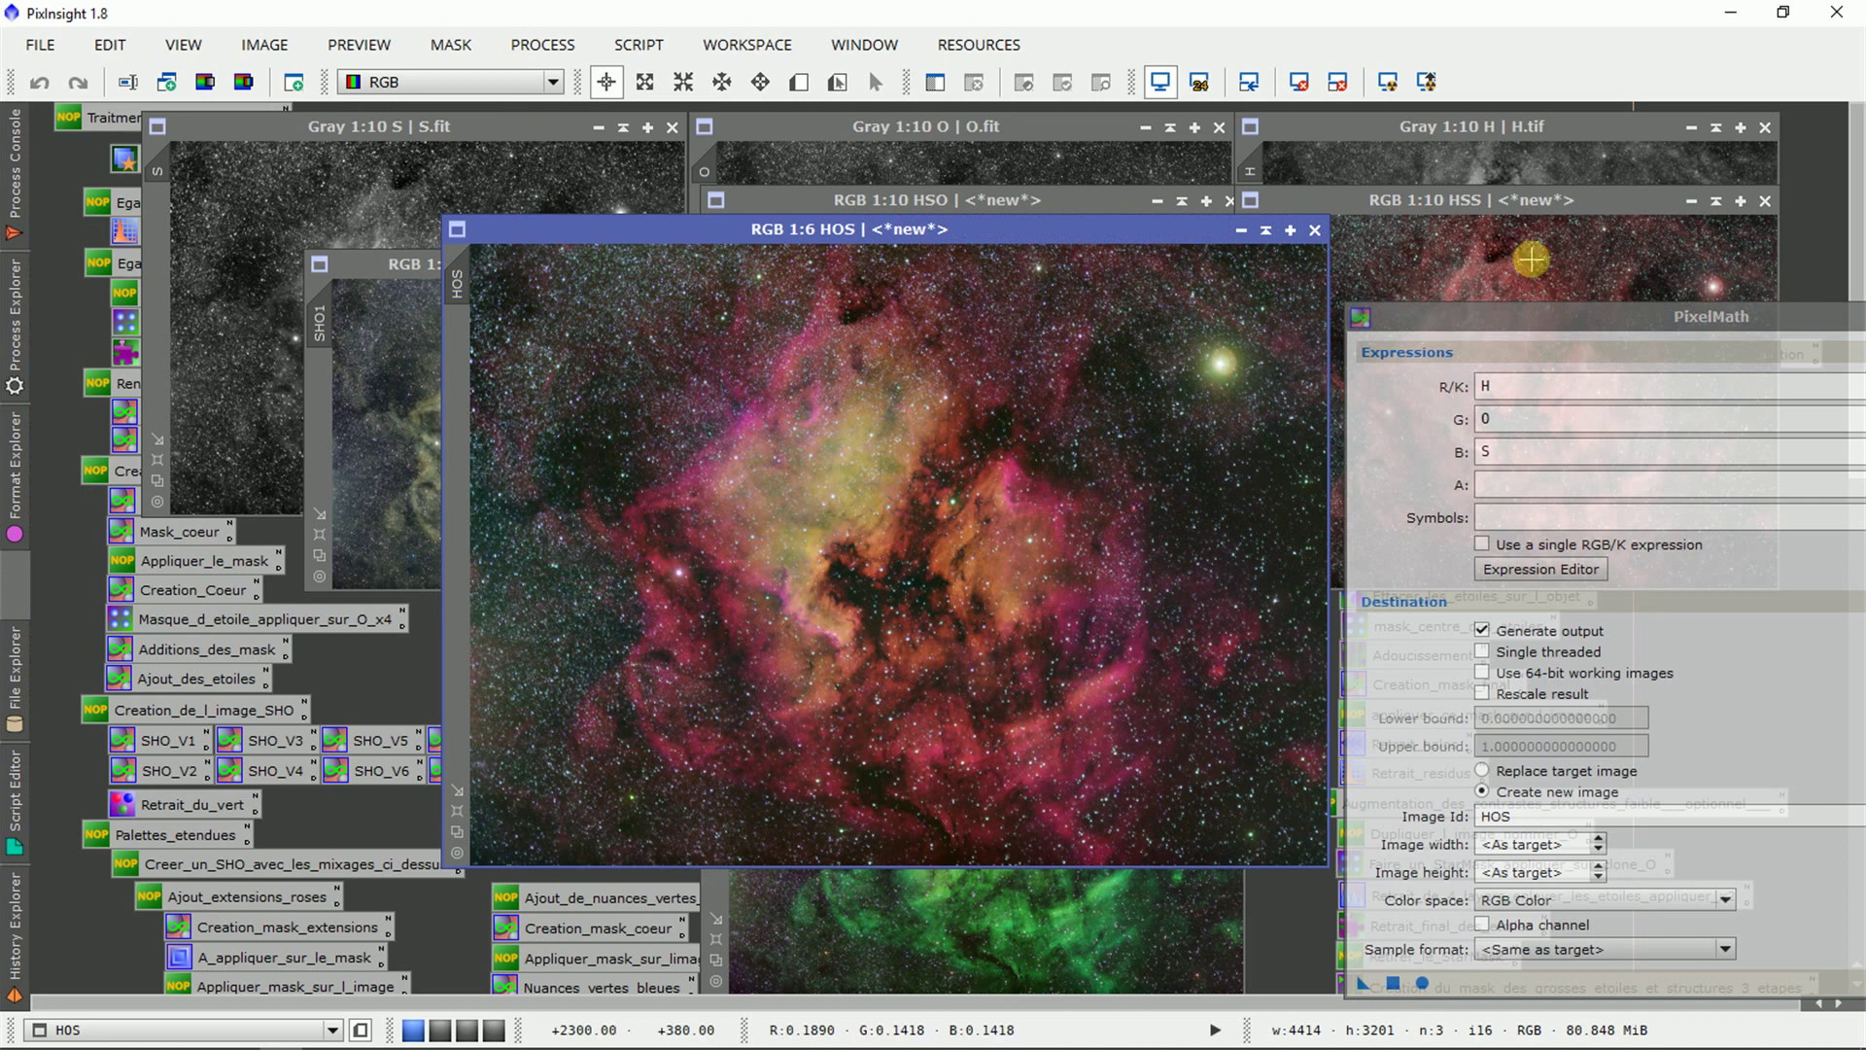
{"action": "left_click_drag", "start_coordinate": [1520, 320], "coordinate": [1038, 324]}
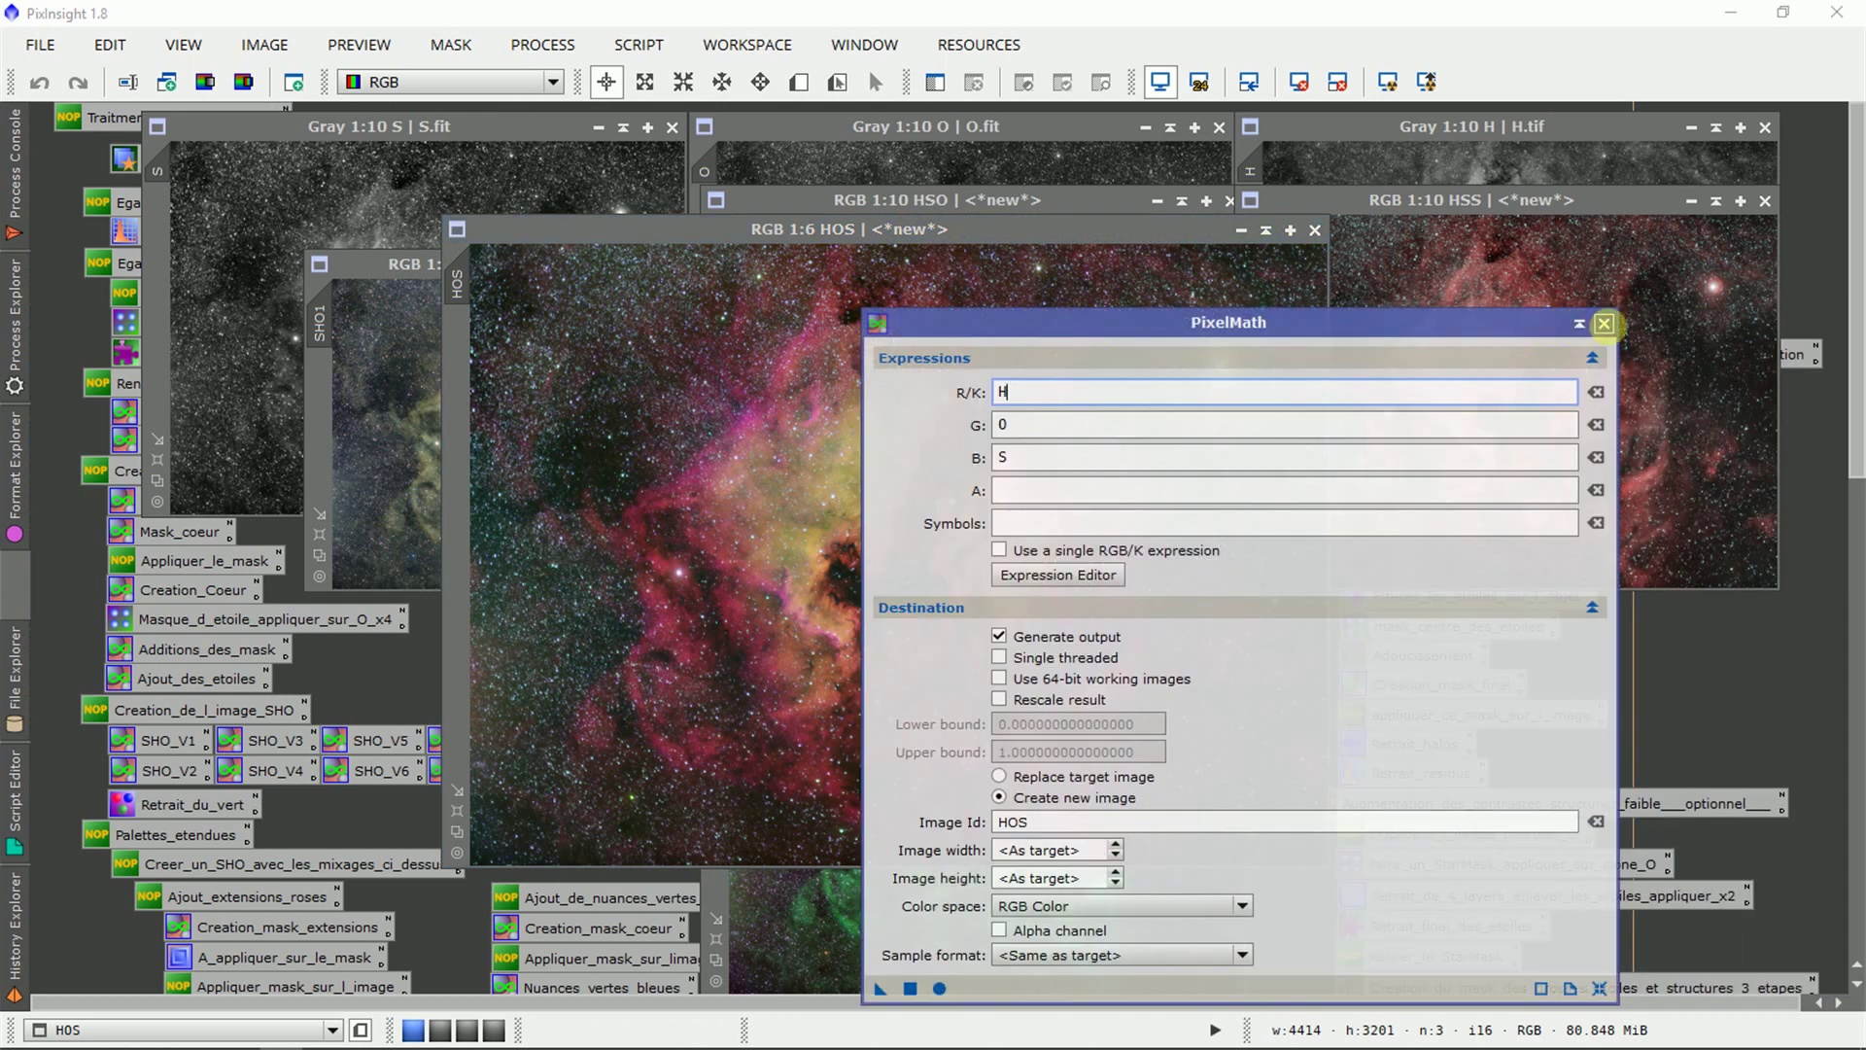
{"action": "left_click", "coordinate": [1603, 322]}
{"action": "scroll", "coordinate": [1007, 548], "scroll_direction": "down", "scroll_amount": 3}
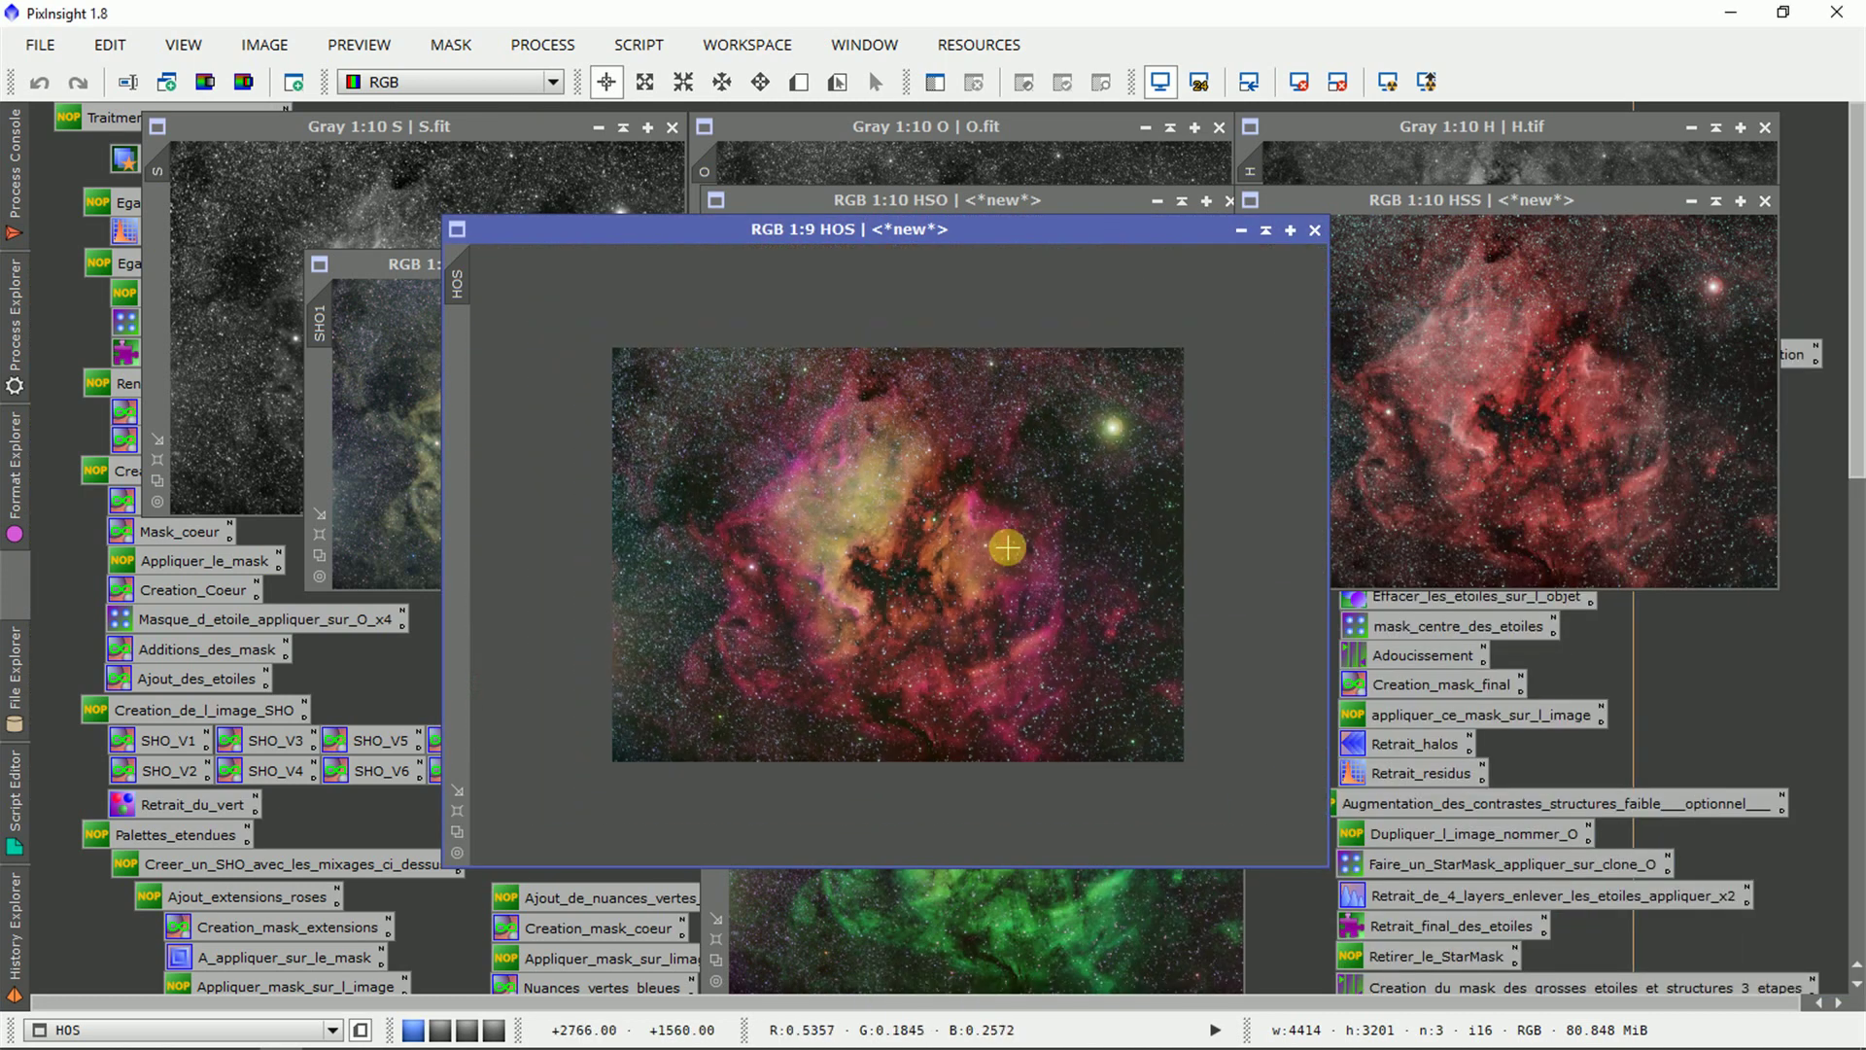
{"action": "scroll", "coordinate": [1006, 547], "scroll_direction": "down", "scroll_amount": 1}
{"action": "left_click_drag", "start_coordinate": [458, 791], "coordinate": [461, 789]}
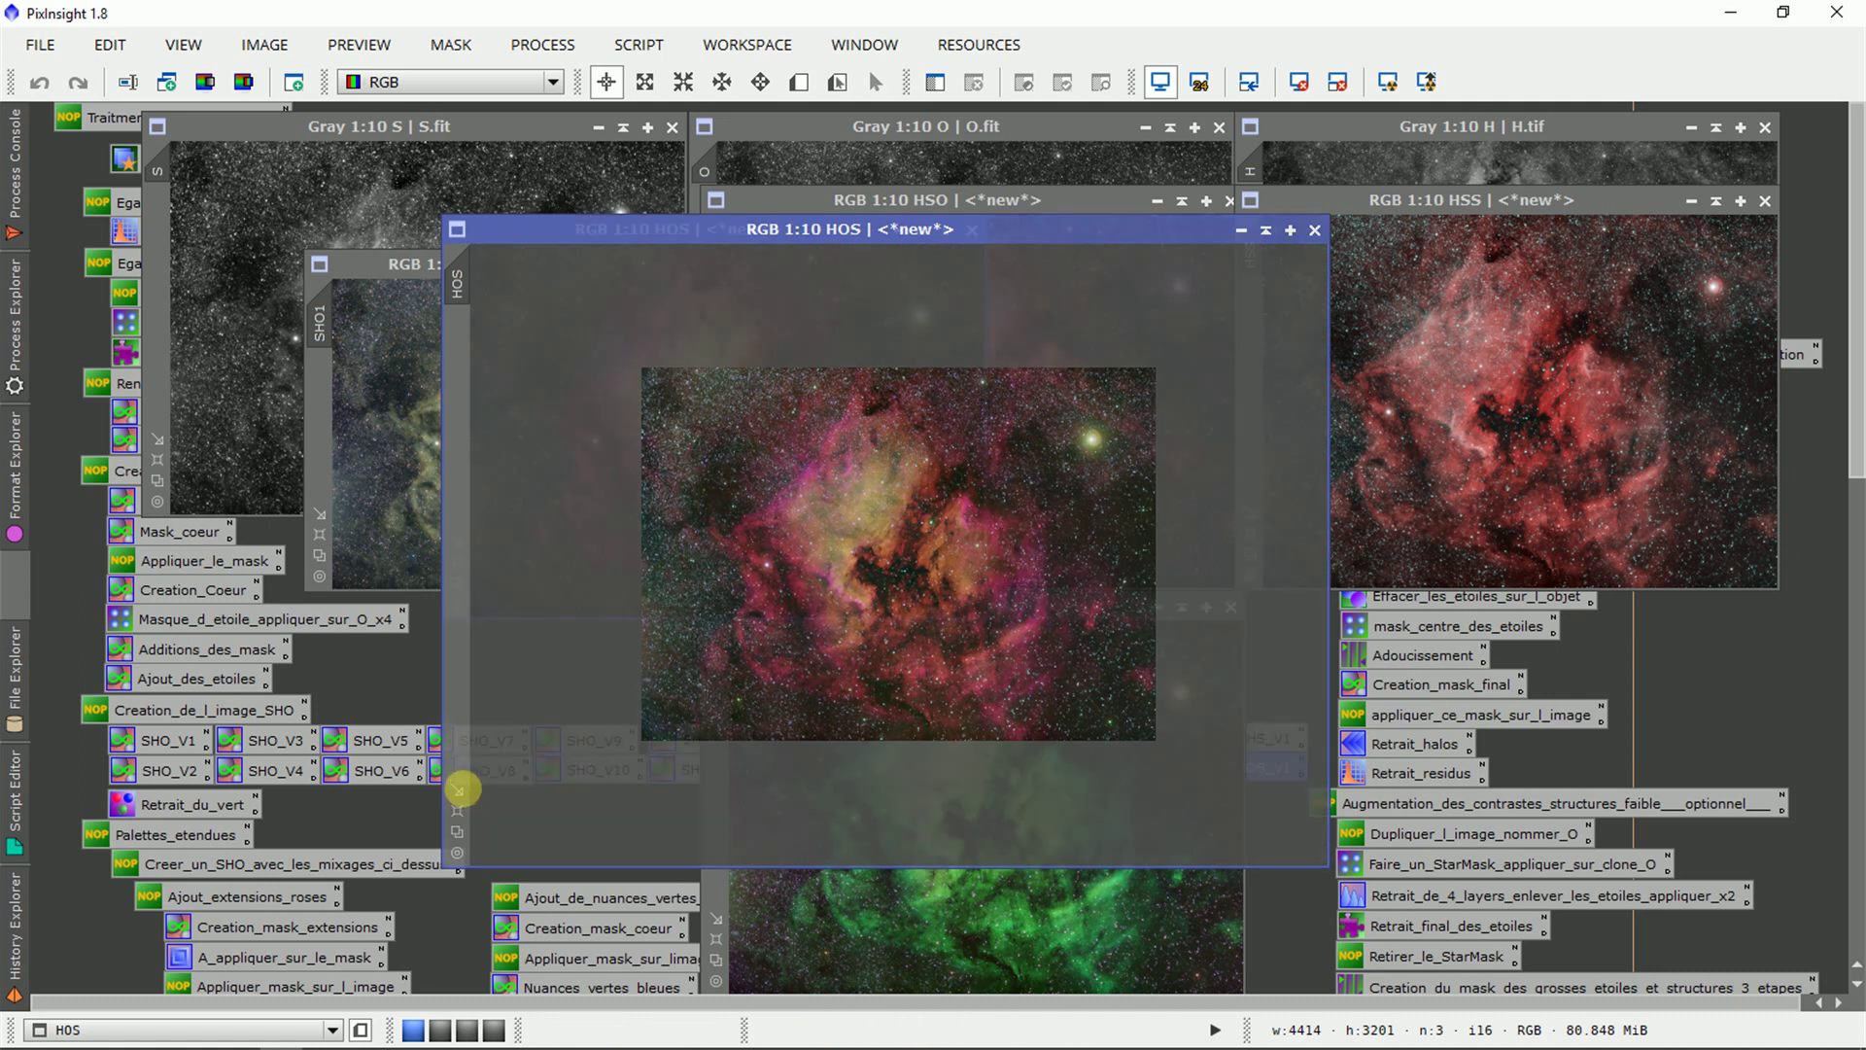
{"action": "left_click_drag", "start_coordinate": [654, 232], "coordinate": [1478, 609]}
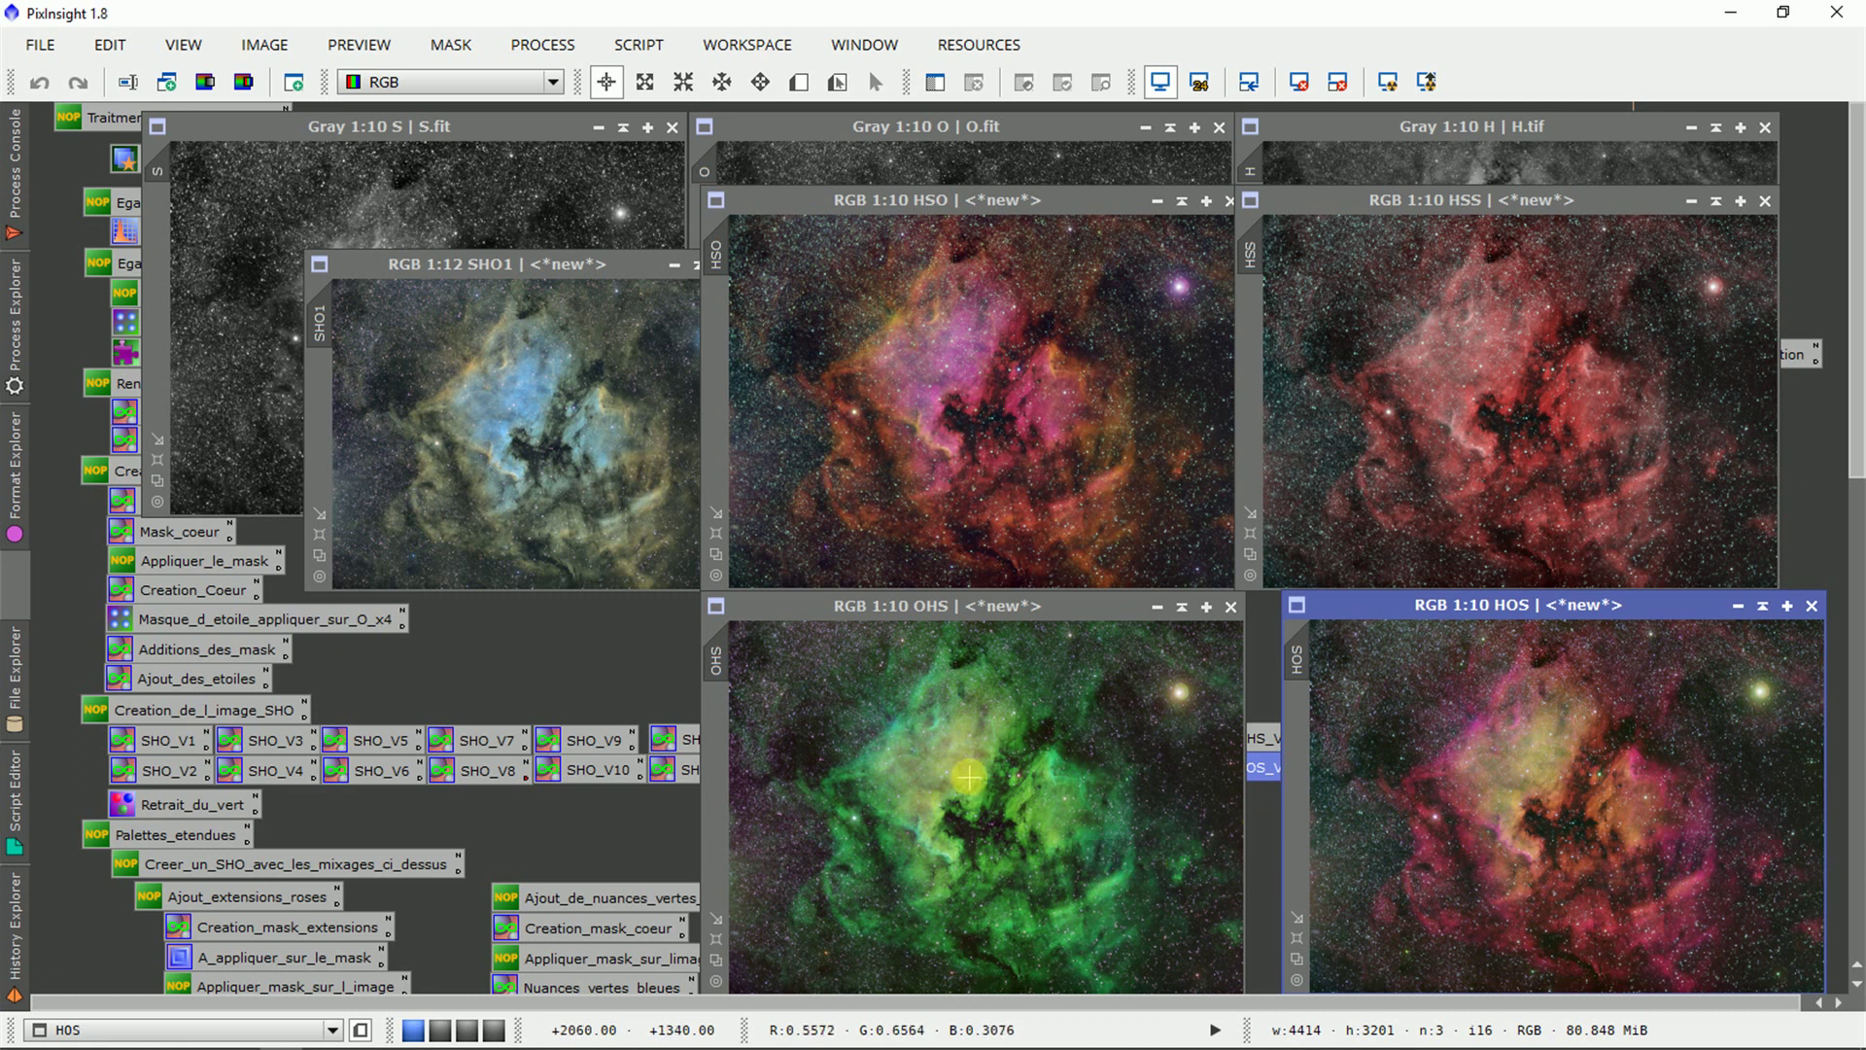
Remove the green cast from the OHS image with the Retrait_du_vert SCNR preset, using Average Neutral protection and an amount of 0.80.
{"action": "double_click", "coordinate": [190, 803]}
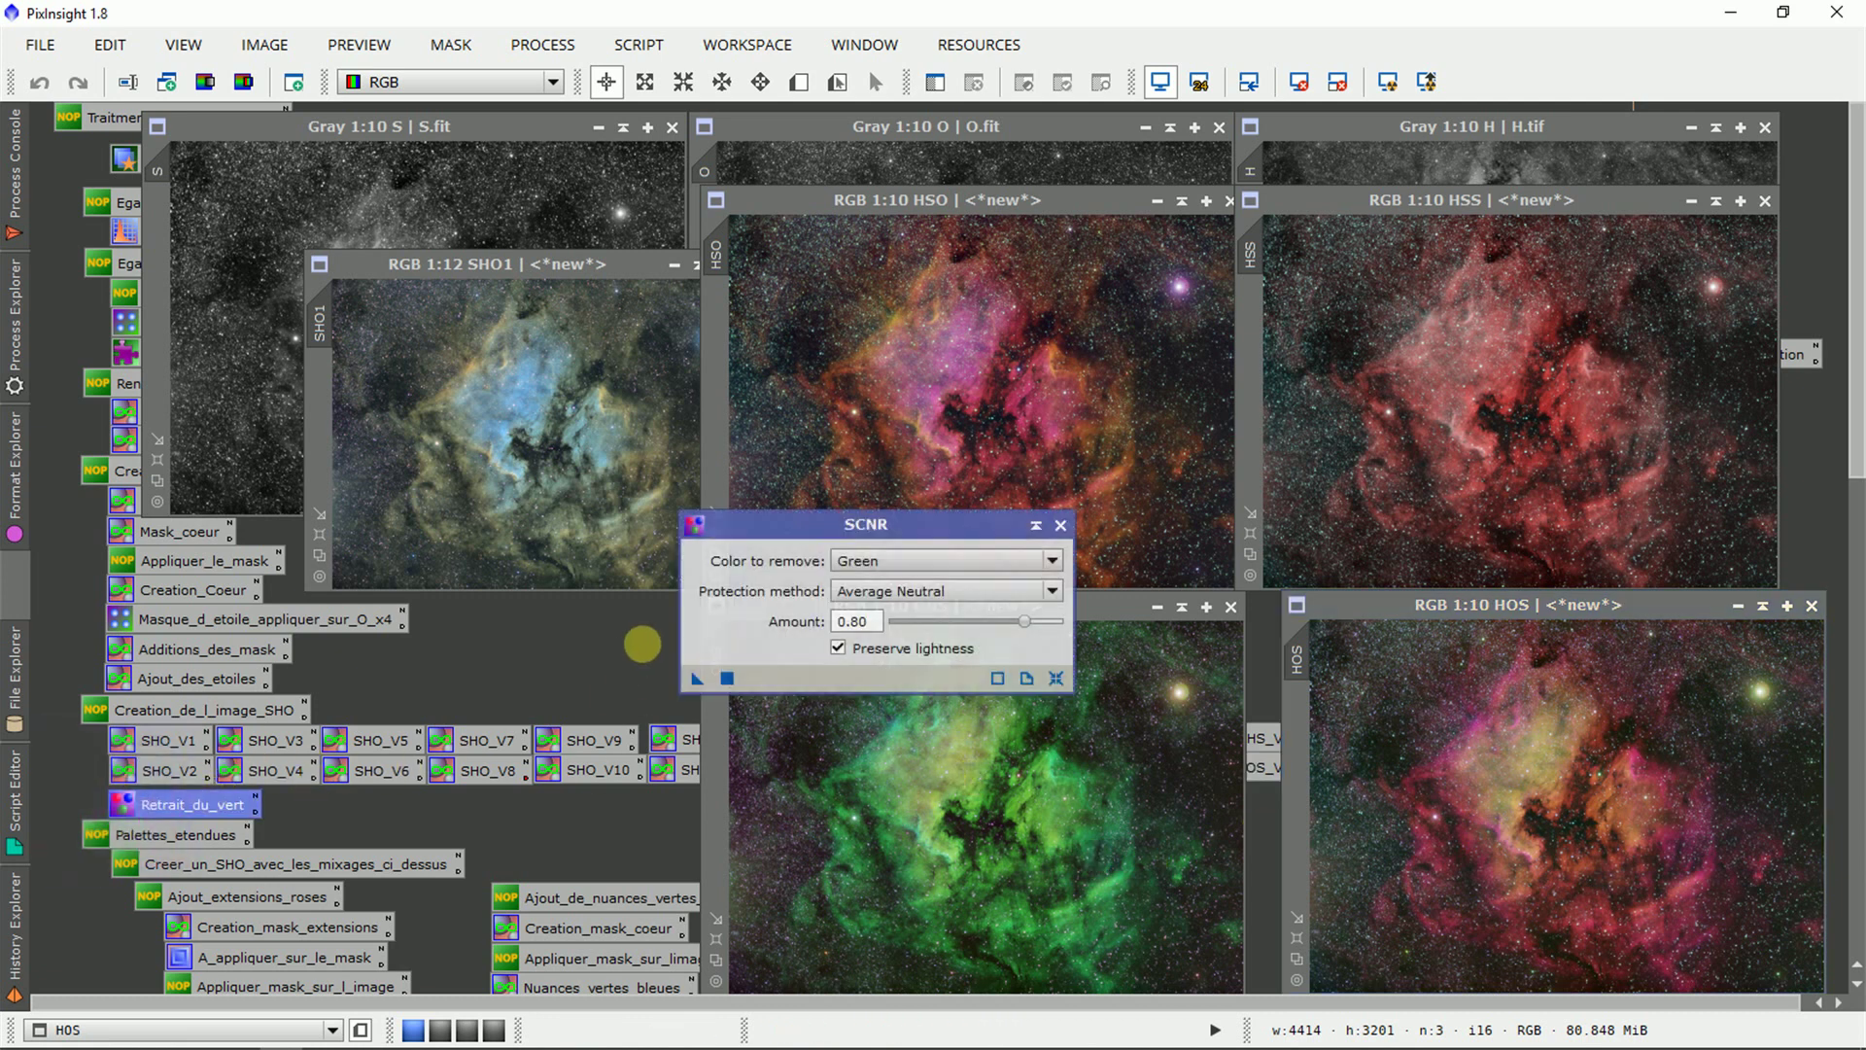
{"action": "left_click_drag", "start_coordinate": [696, 677], "coordinate": [848, 789]}
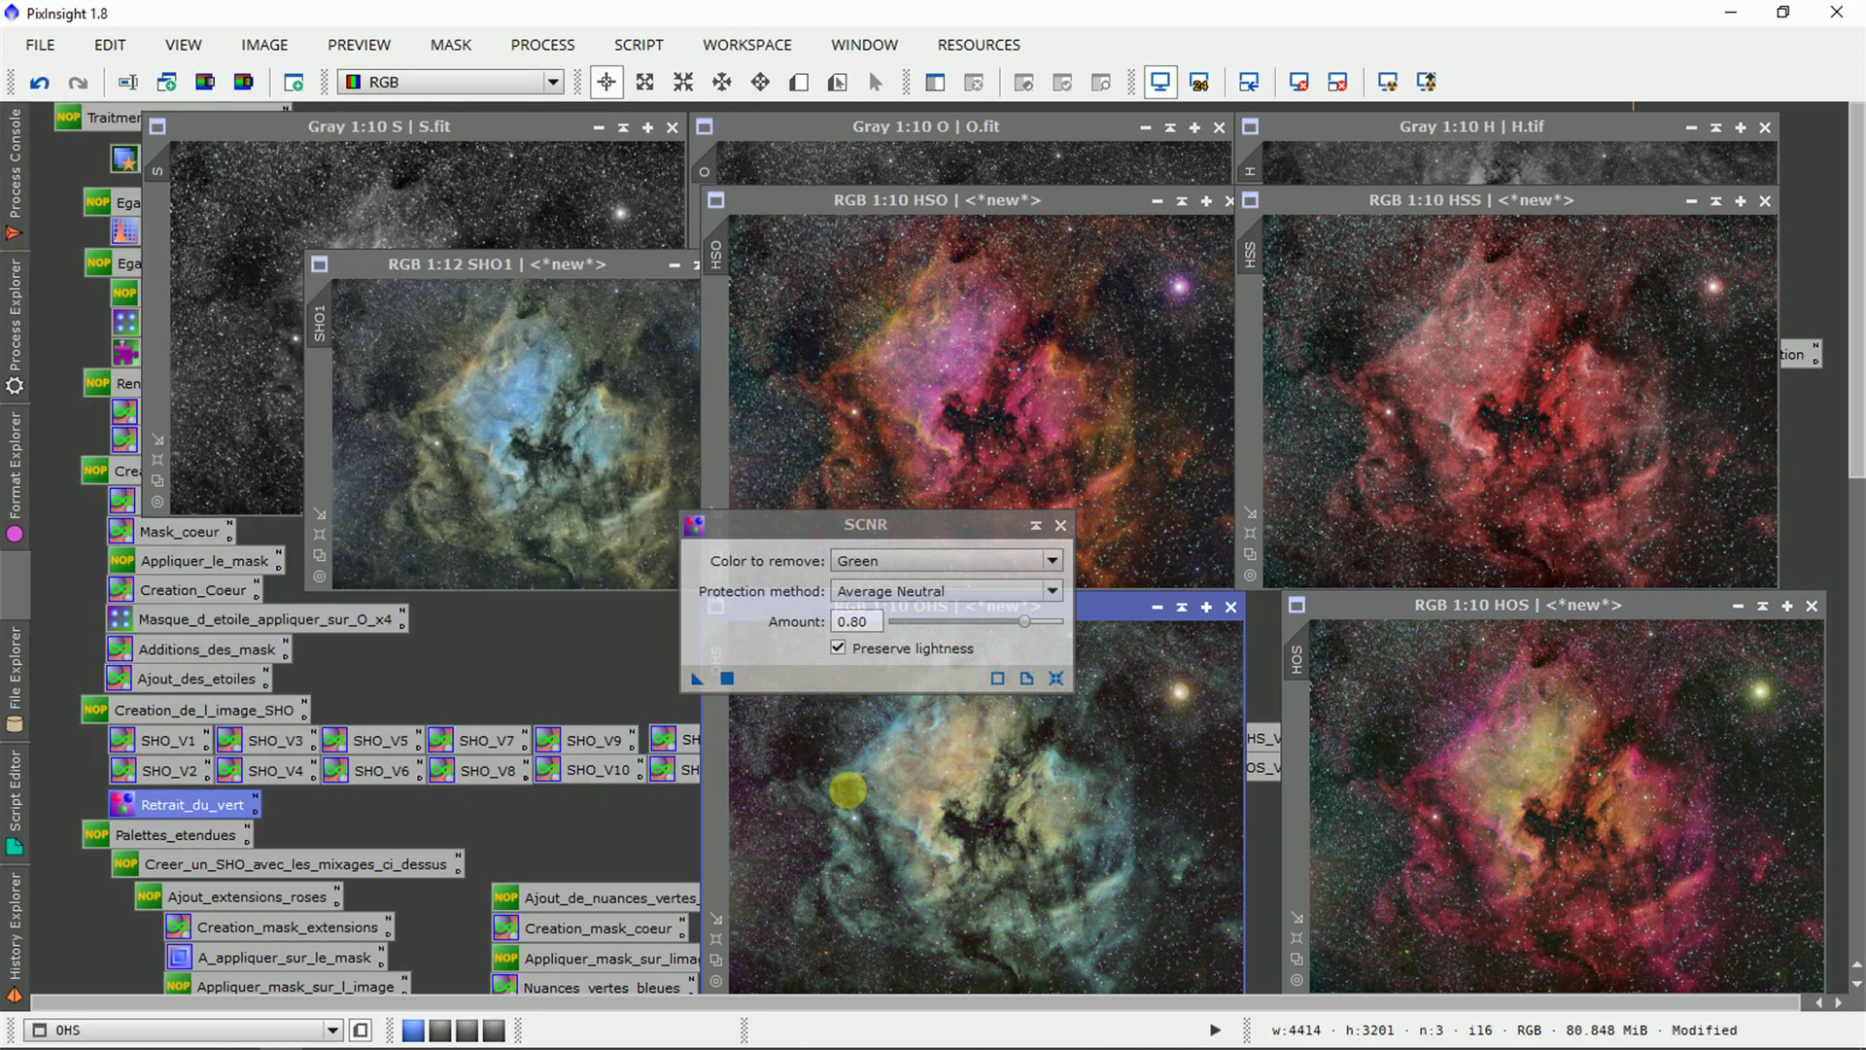
{"action": "left_click", "coordinate": [1059, 524]}
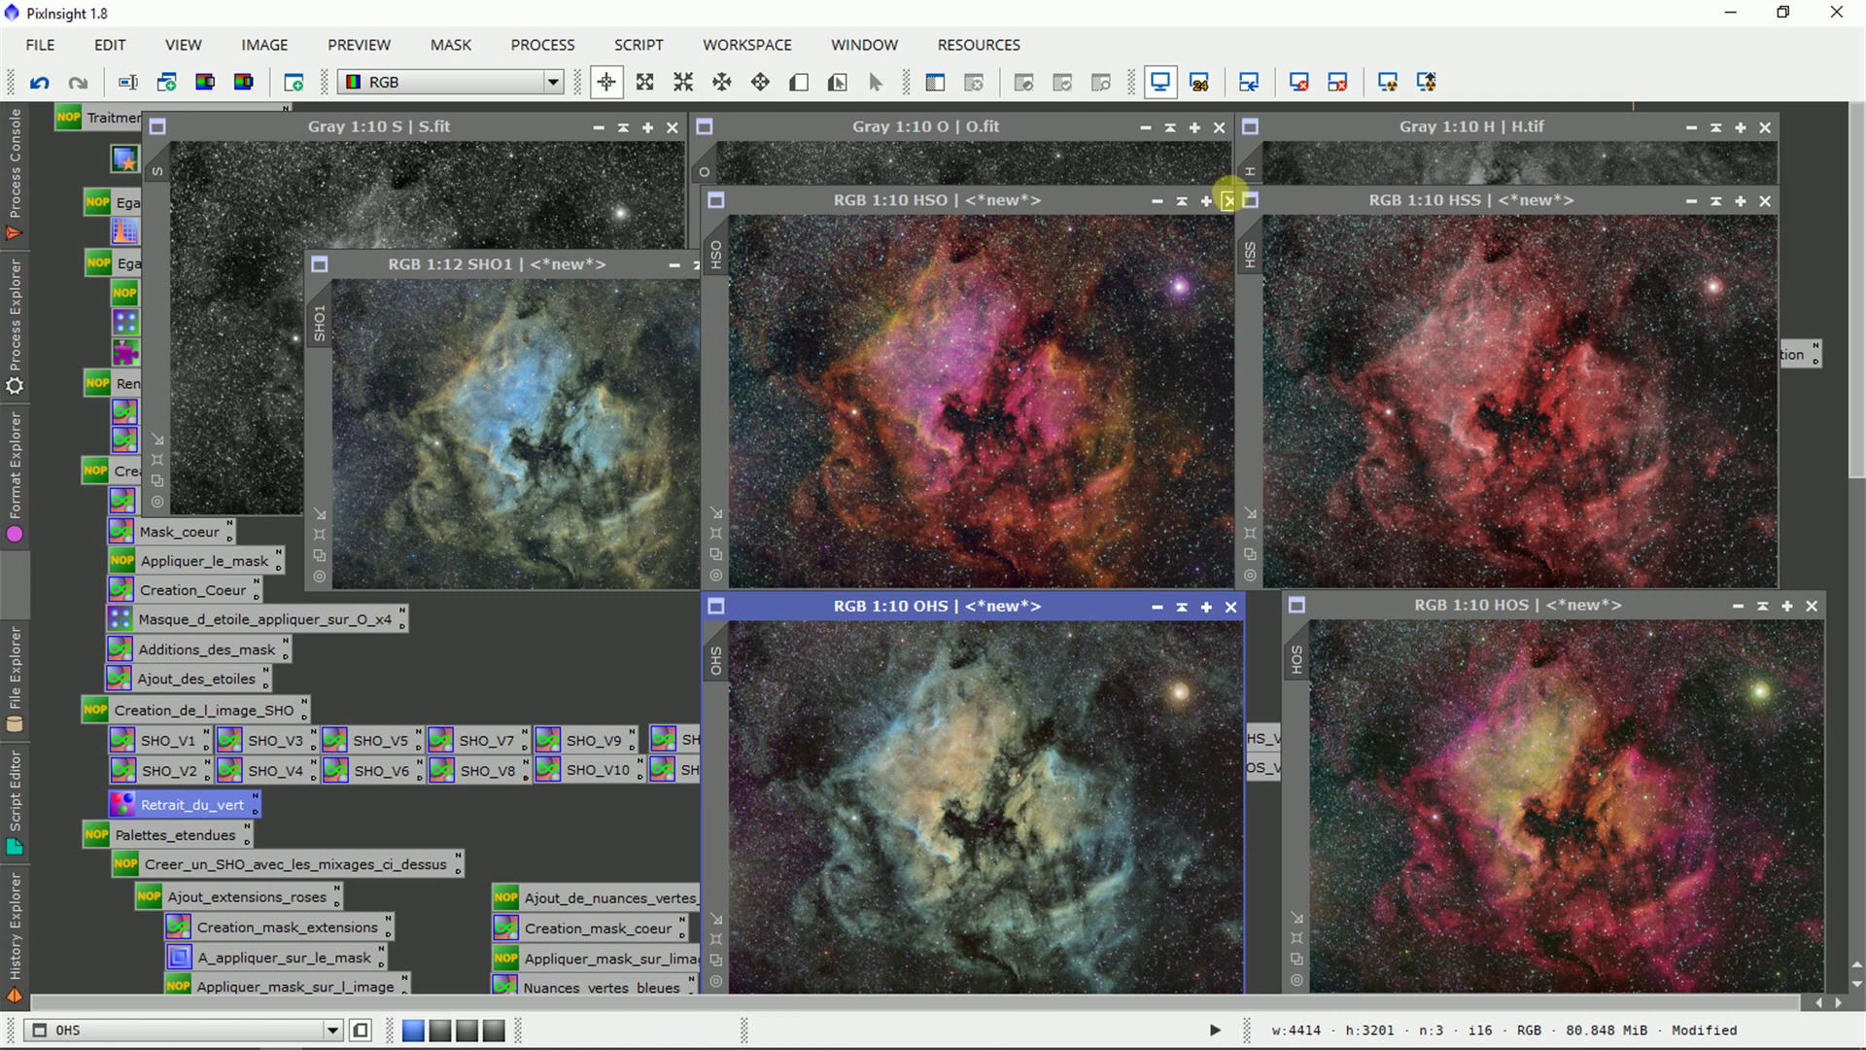
Close the HSO, OHS, HOS and HSS images without saving them.
{"action": "left_click", "coordinate": [1229, 201]}
{"action": "left_click", "coordinate": [1230, 606]}
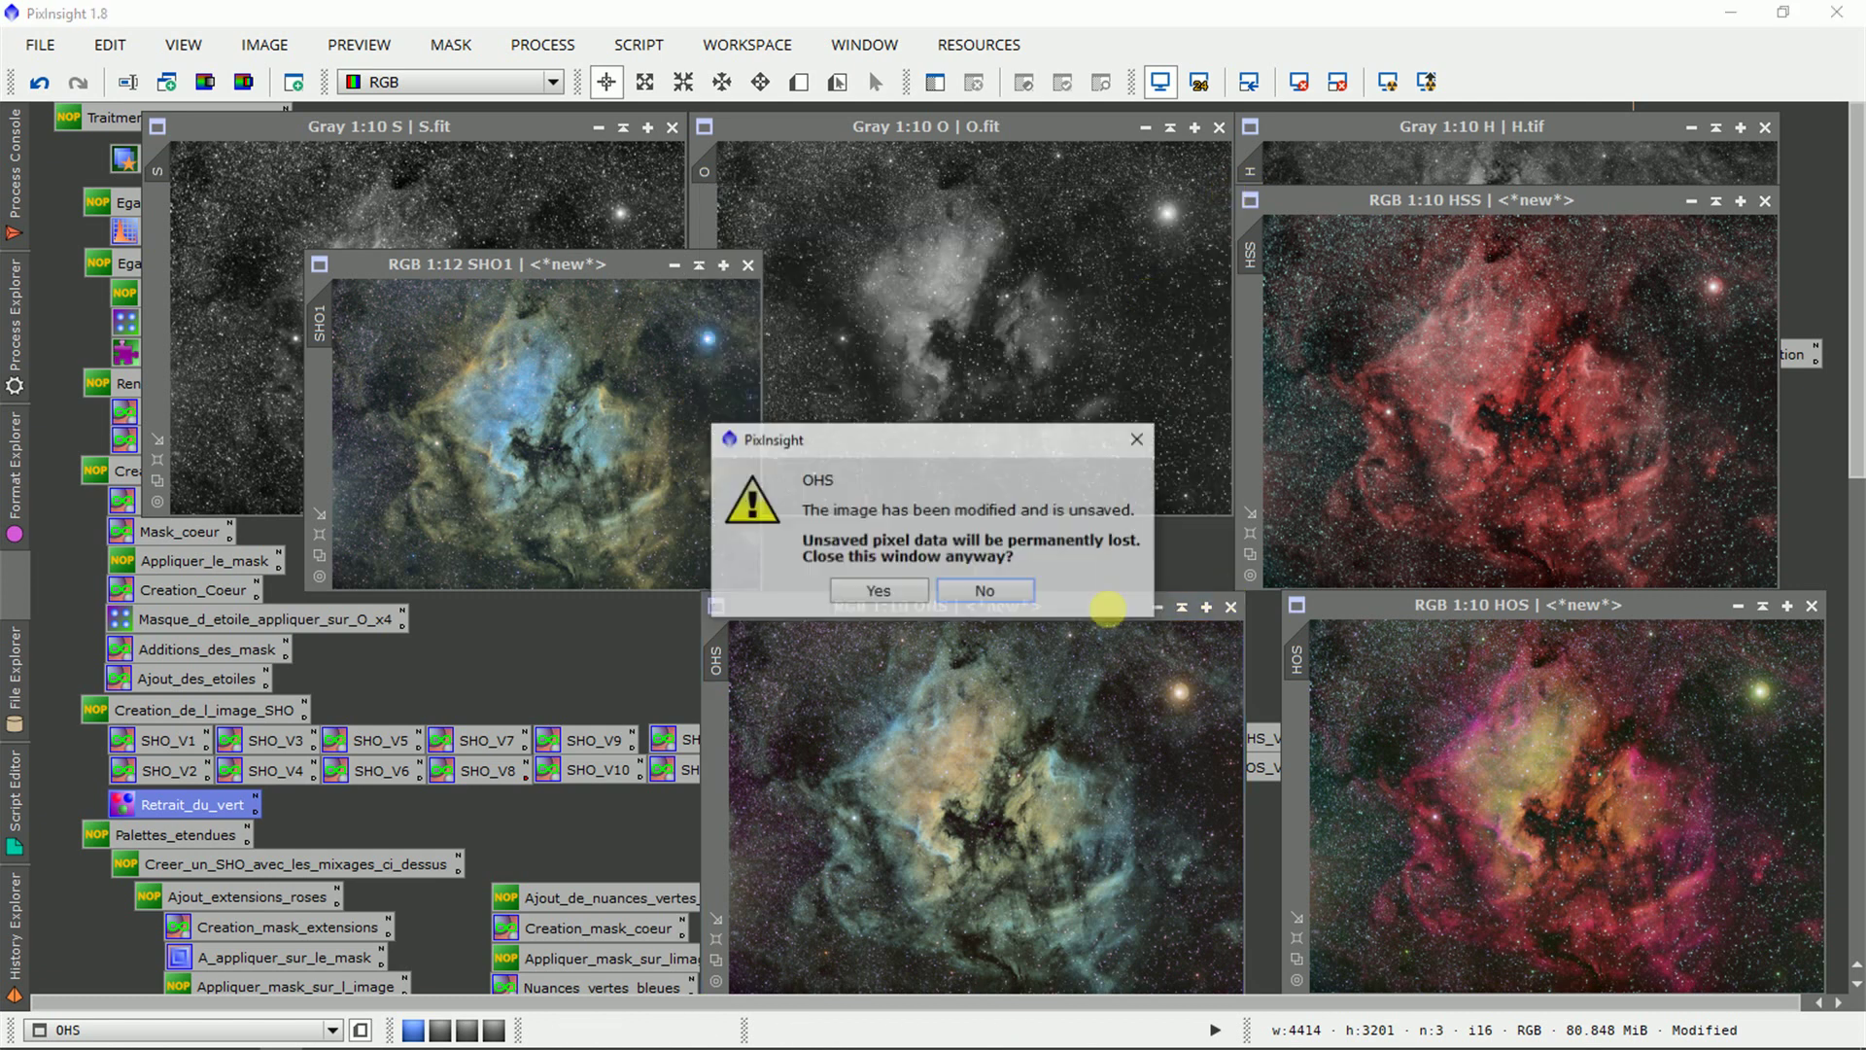
{"action": "left_click", "coordinate": [879, 590]}
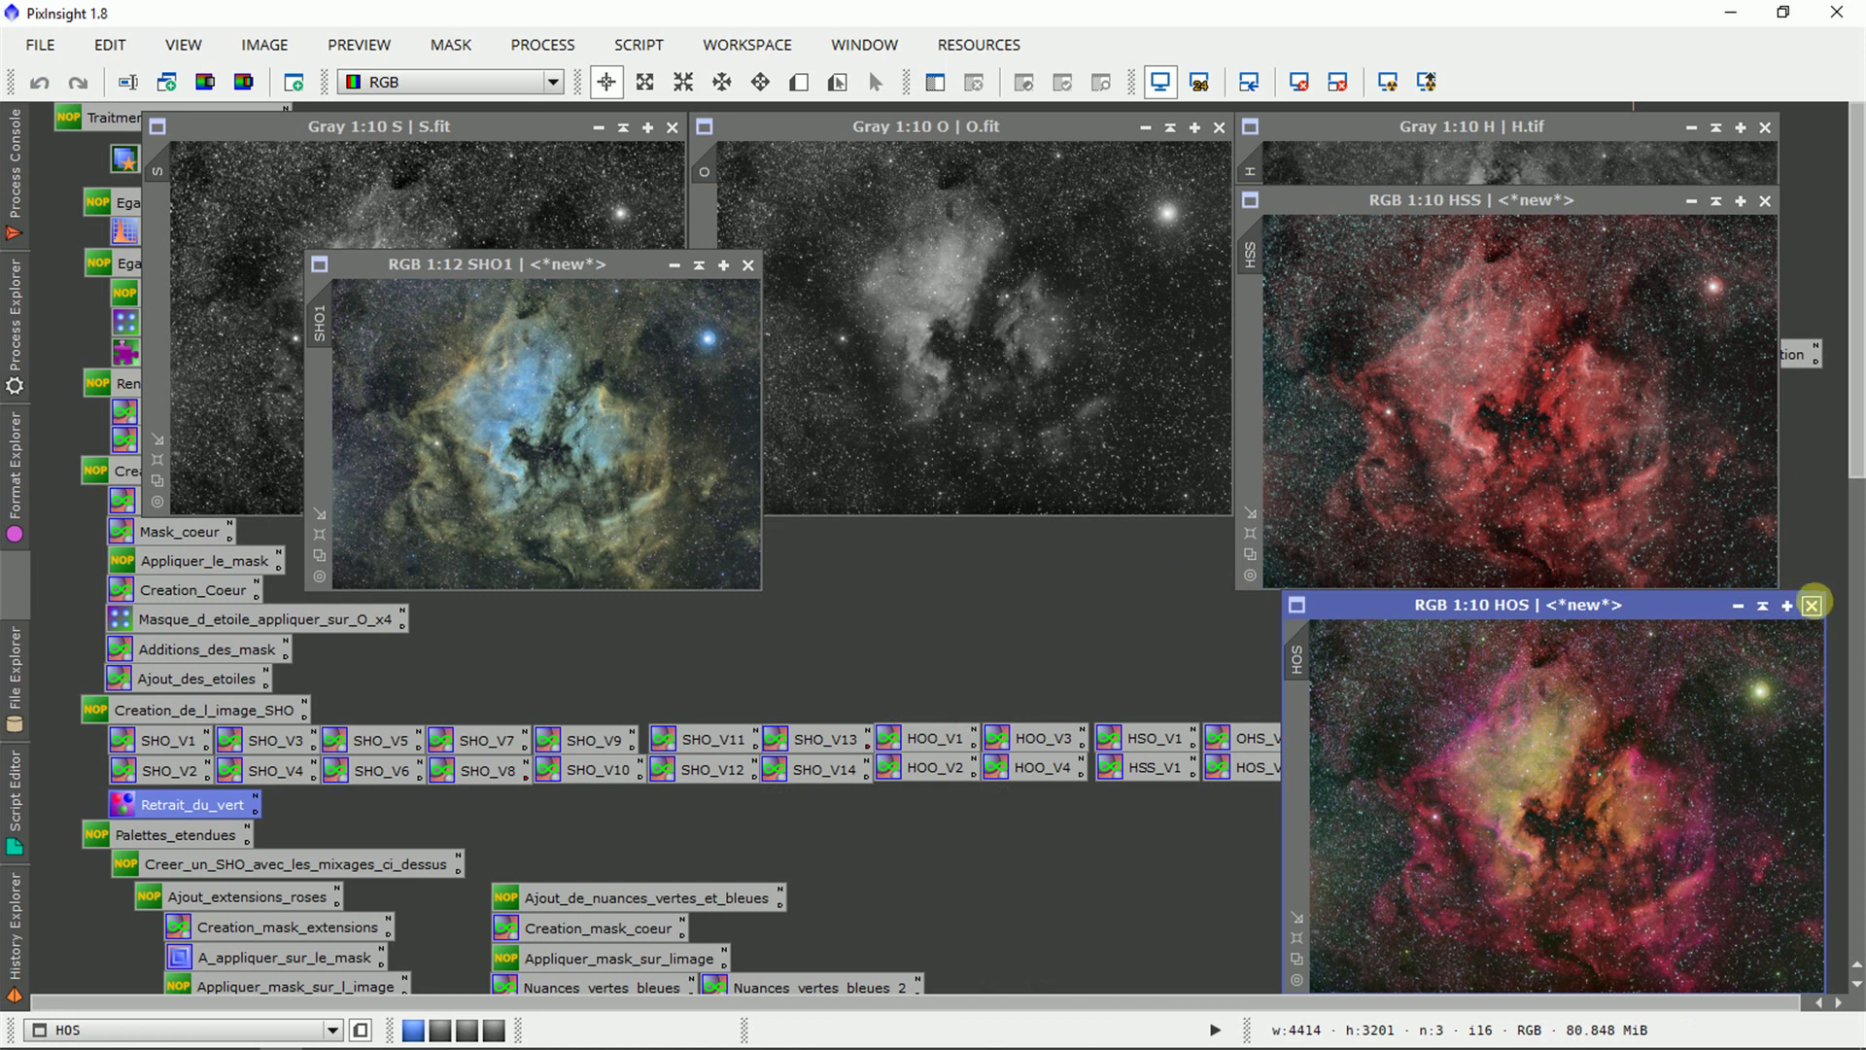
{"action": "left_click", "coordinate": [1812, 604]}
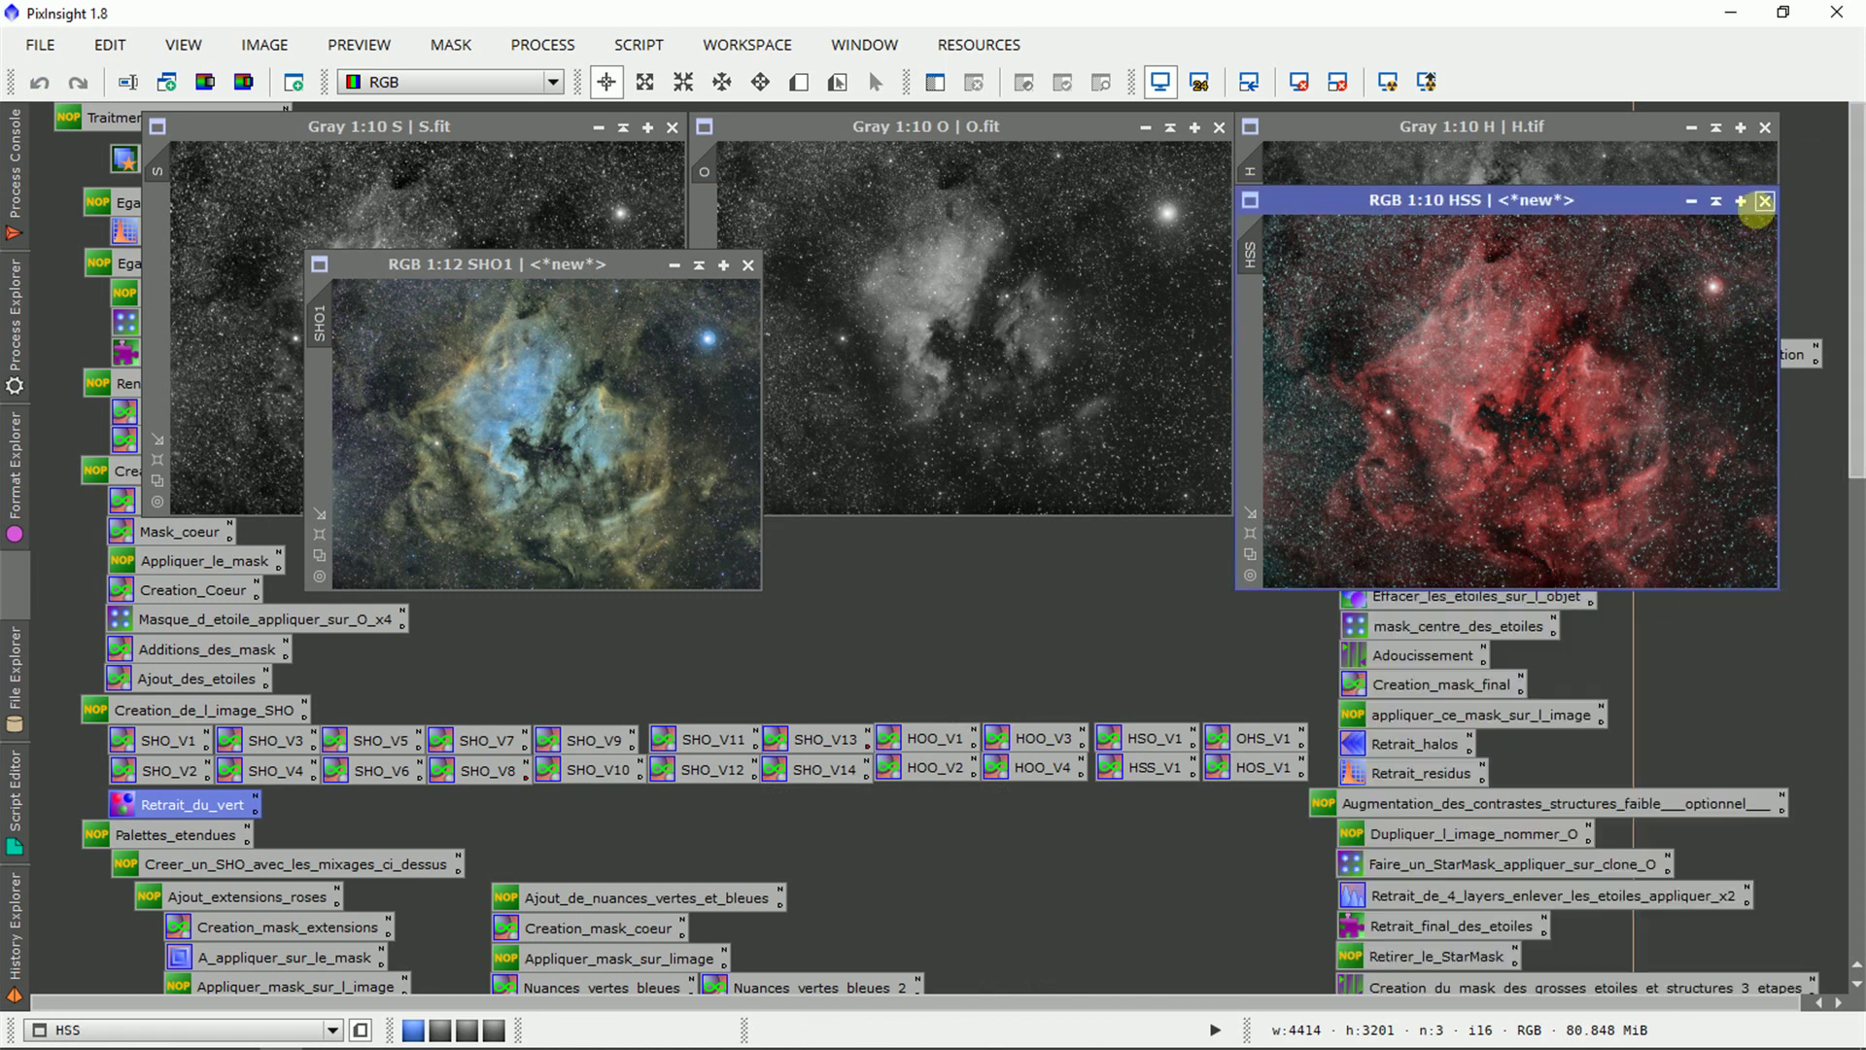
{"action": "left_click", "coordinate": [1765, 201]}
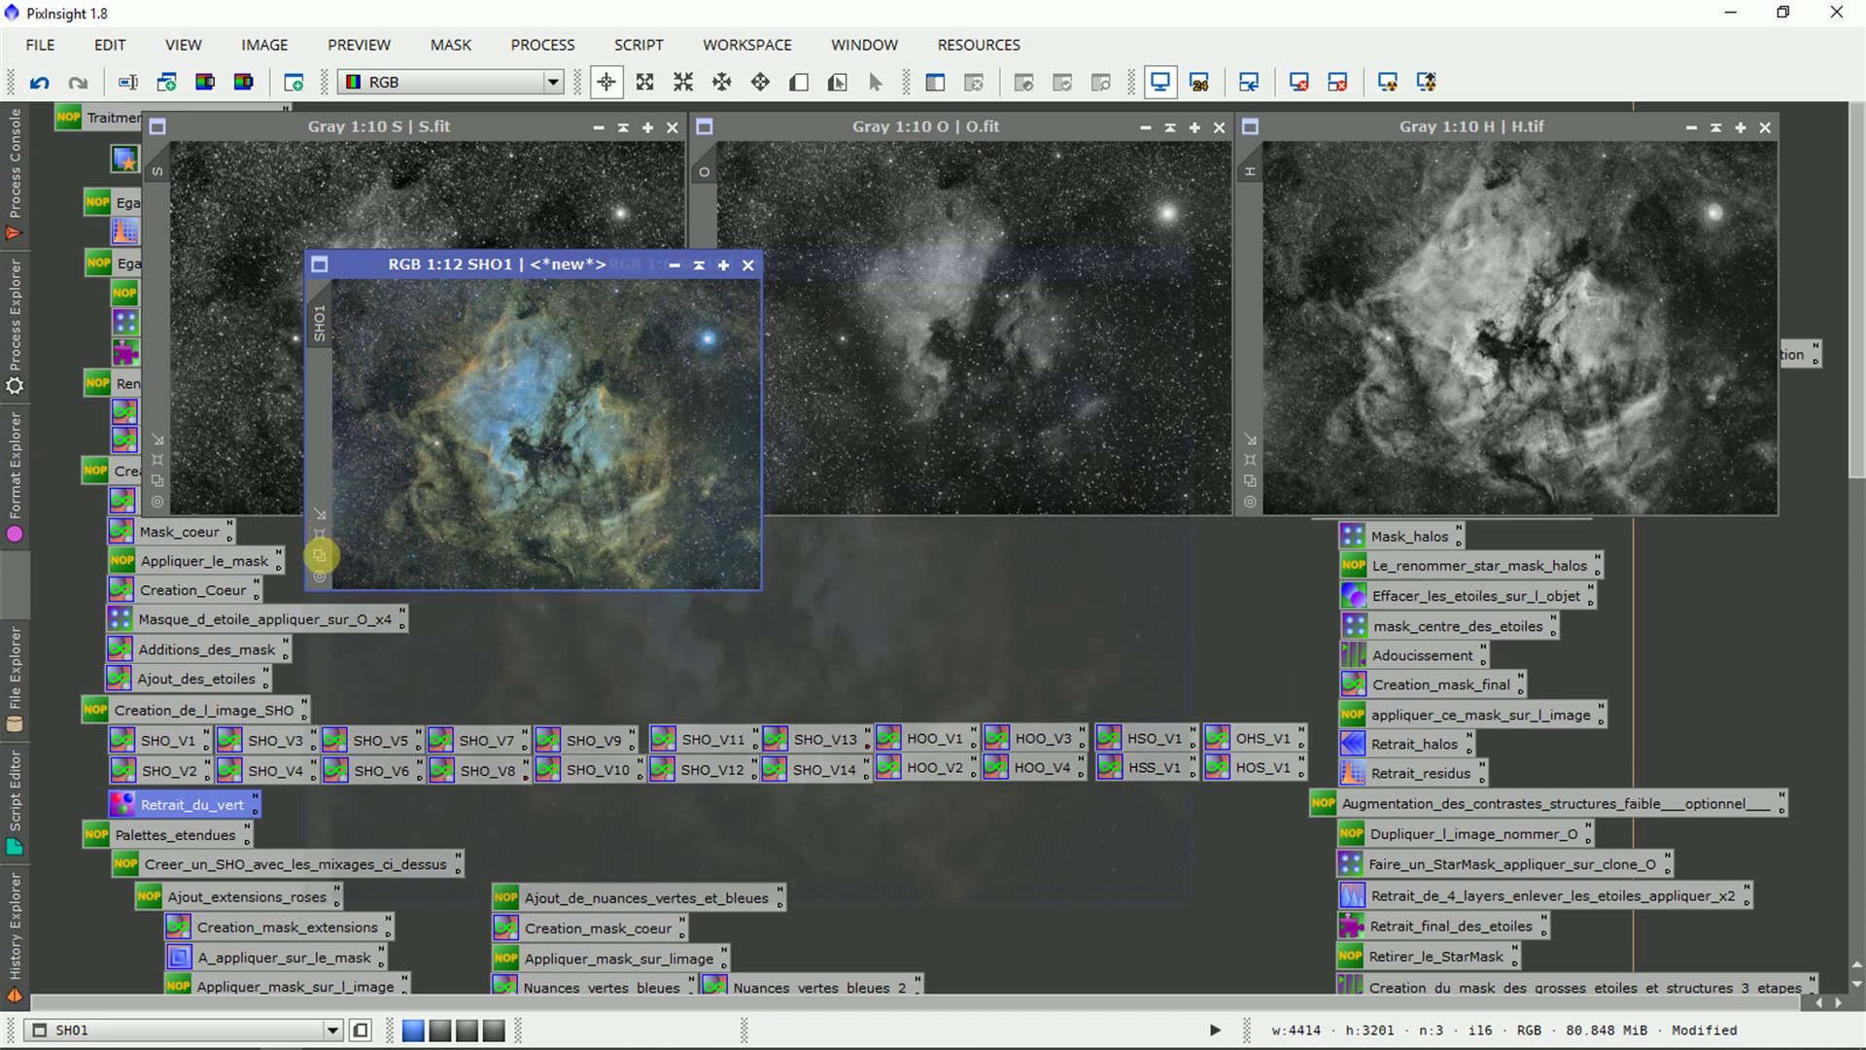
Enlarge the SHO1 image to 1:6 and move it clear of the S, O and H images, collapsing and stacking those three windows.
{"action": "left_click", "coordinate": [324, 543]}
{"action": "left_click_drag", "start_coordinate": [801, 261], "coordinate": [1062, 508]}
{"action": "left_click", "coordinate": [1164, 153]}
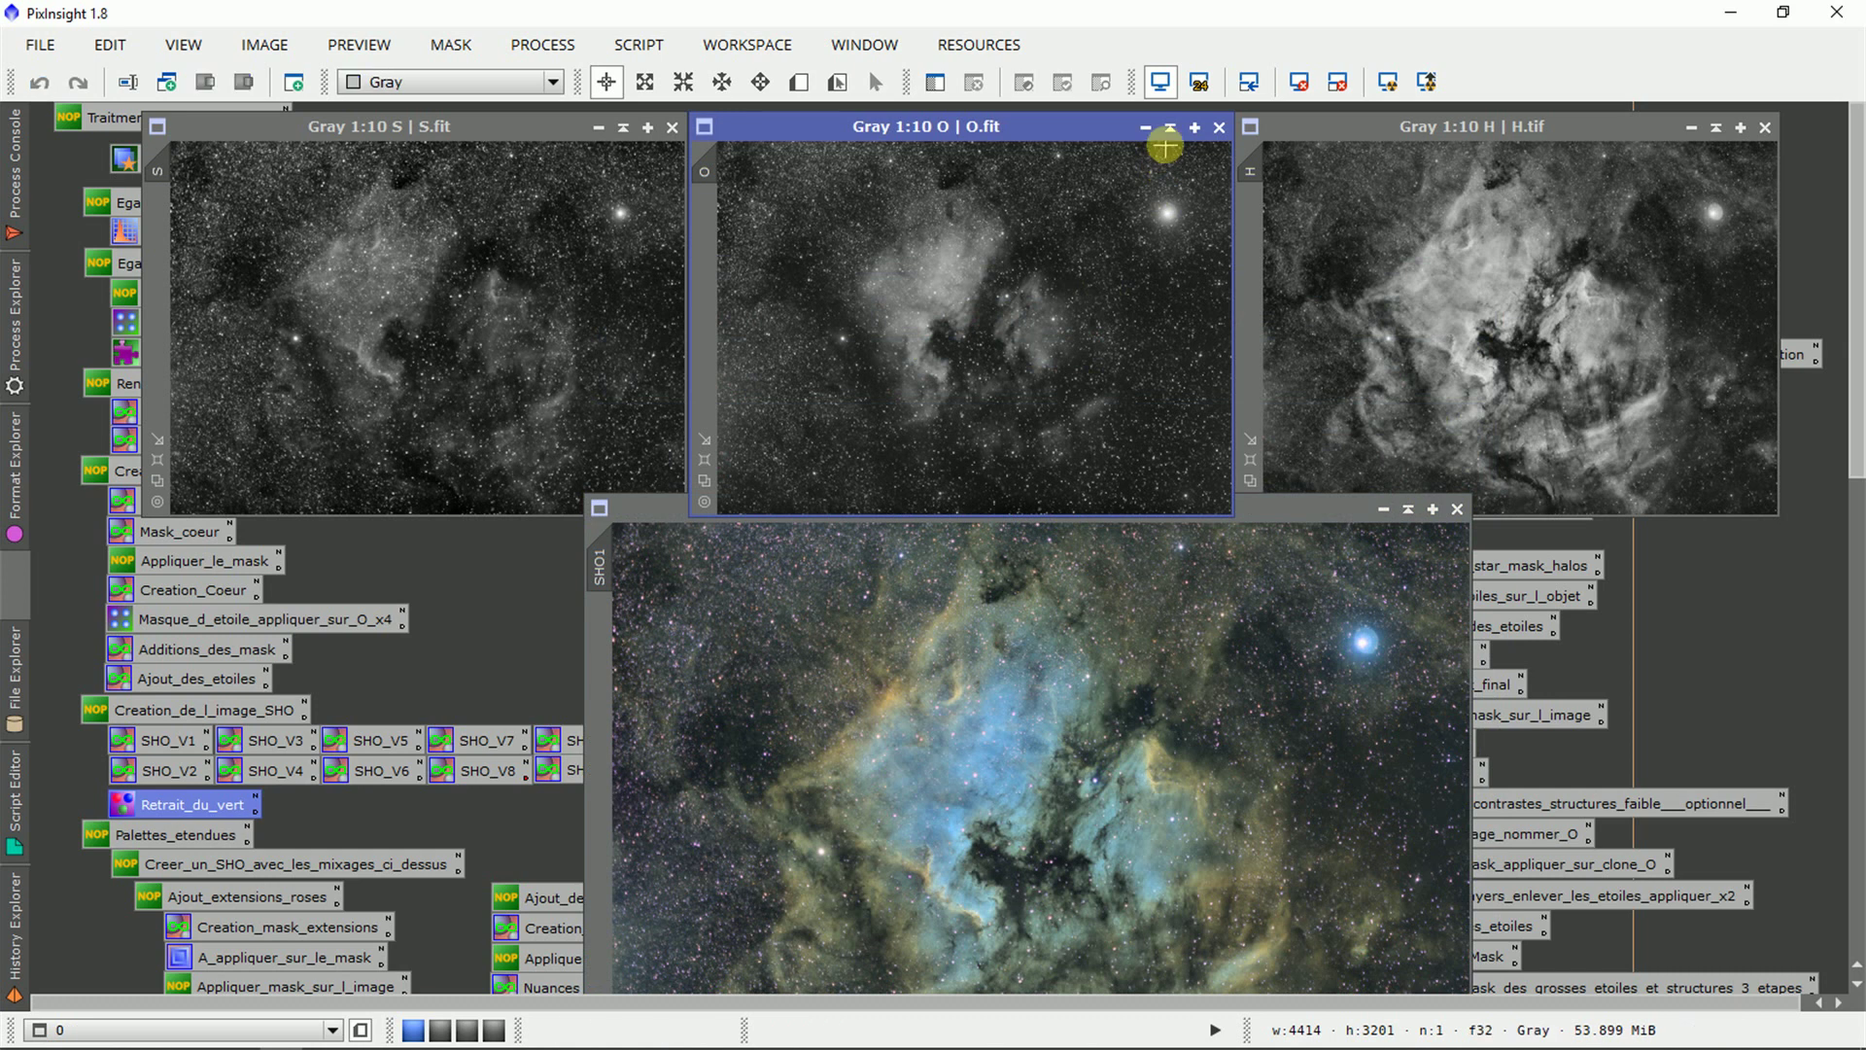
{"action": "left_click", "coordinate": [1170, 127]}
{"action": "left_click", "coordinate": [623, 127]}
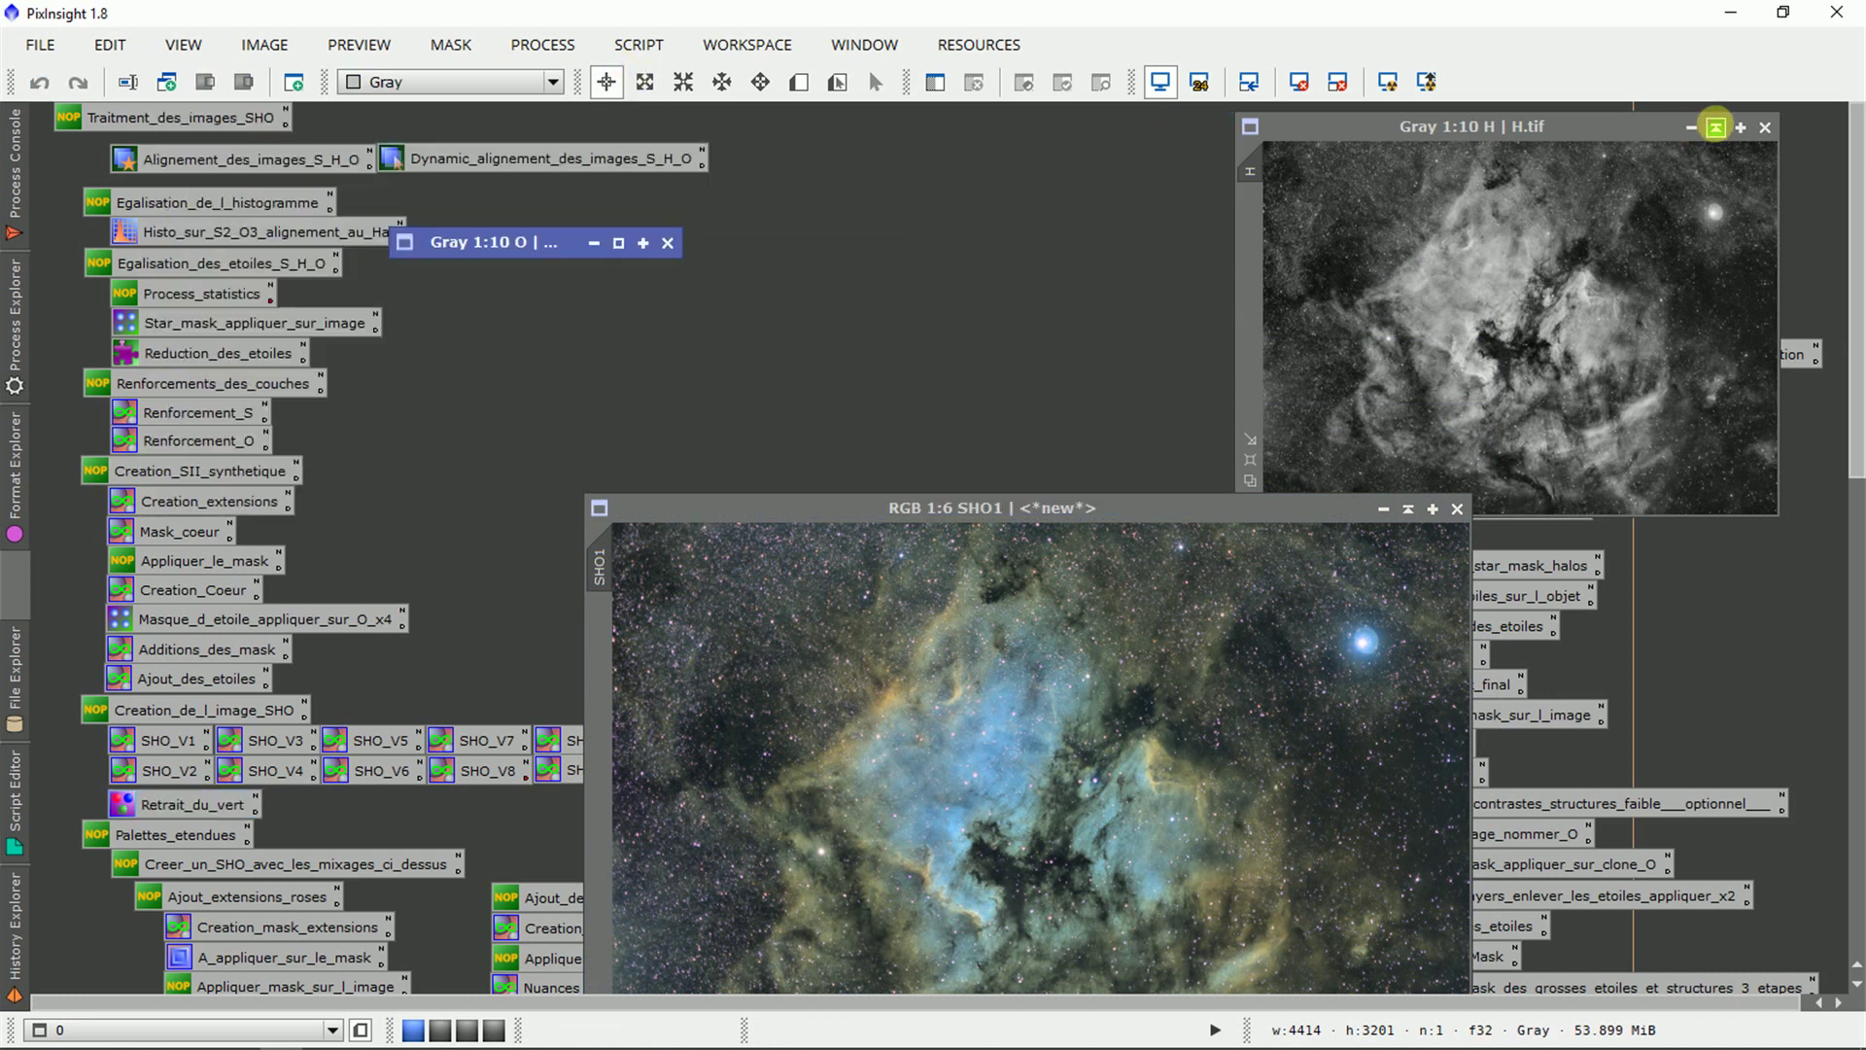
{"action": "left_click", "coordinate": [1716, 128]}
{"action": "mouse_move", "coordinate": [1017, 146]}
{"action": "left_mouse_down"}
{"action": "mouse_move", "coordinate": [546, 321]}
{"action": "mouse_move", "coordinate": [469, 273]}
{"action": "mouse_move", "coordinate": [484, 305]}
{"action": "left_mouse_up"}
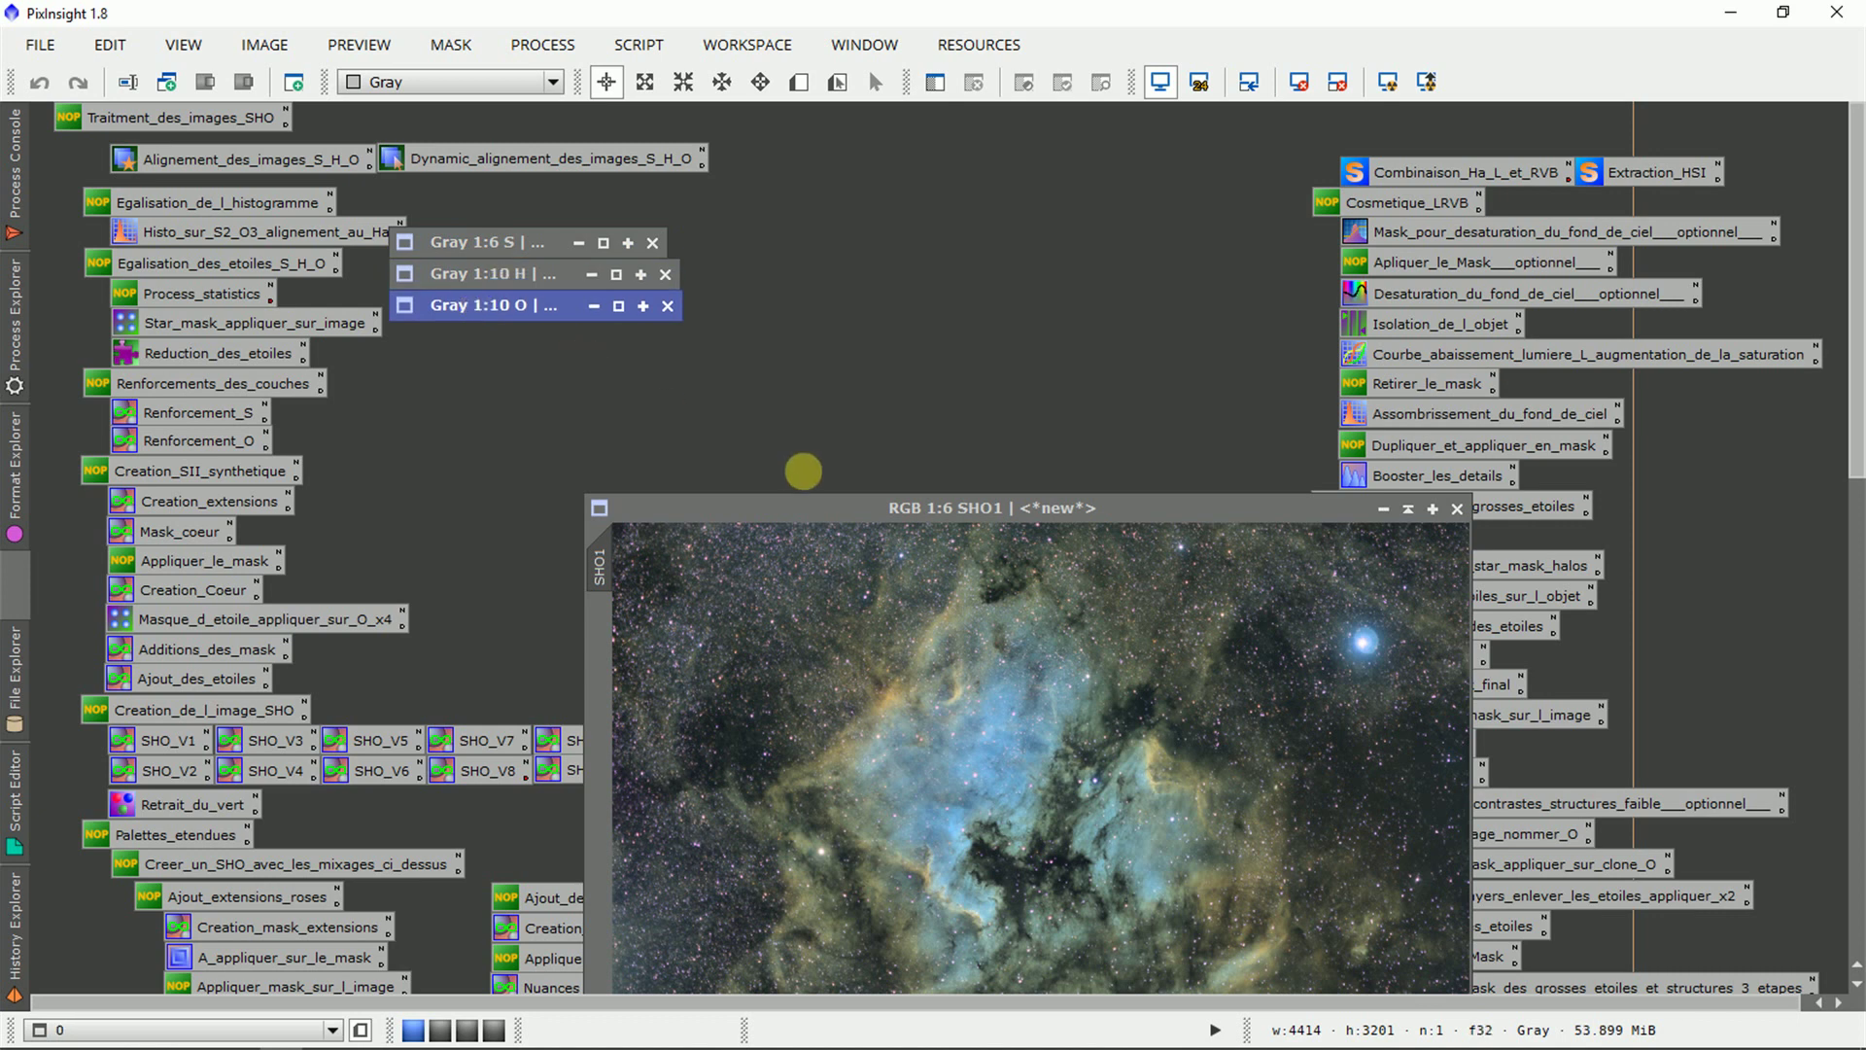
Apply the Rajout_de_bleu ColorSaturation preset with a 0.160 hue shift to SHO1, and compare before and after by undoing and redoing it.
{"action": "left_click_drag", "start_coordinate": [1856, 291], "coordinate": [1856, 438]}
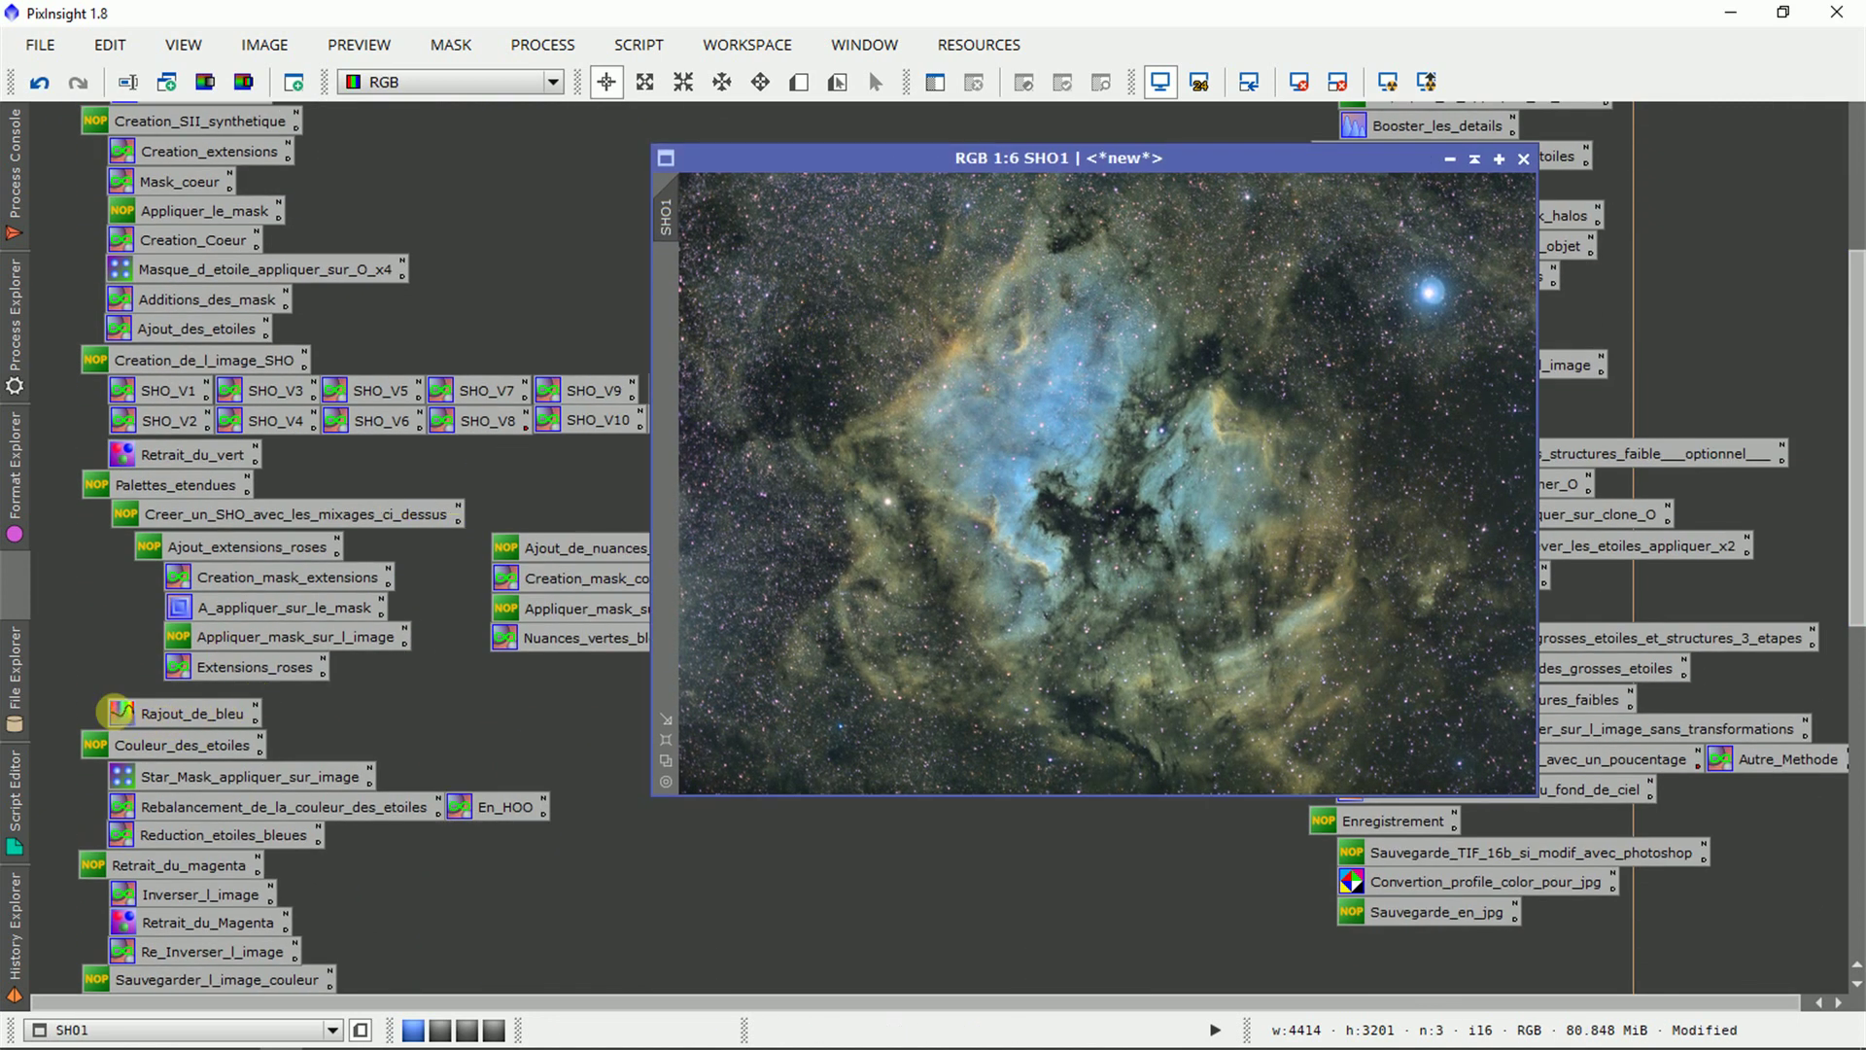
{"action": "left_click_drag", "start_coordinate": [82, 703], "coordinate": [123, 704]}
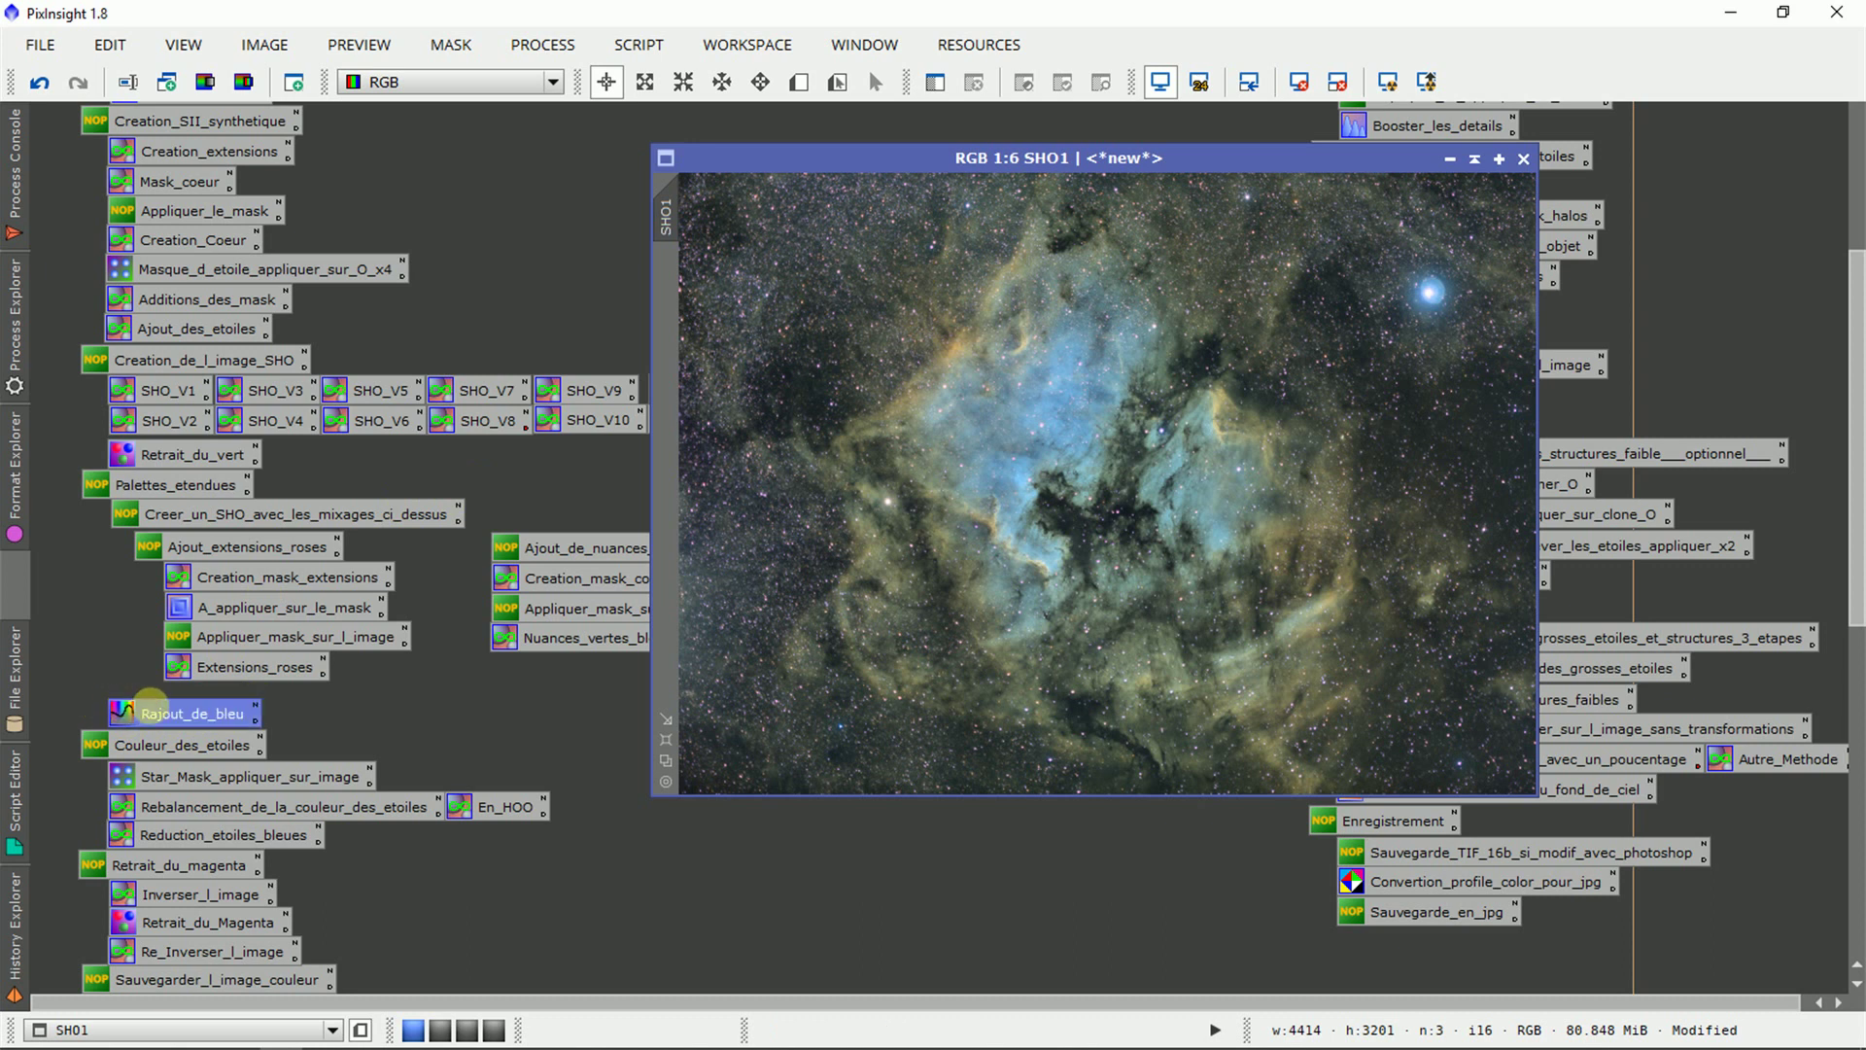
{"action": "double_click", "coordinate": [170, 701]}
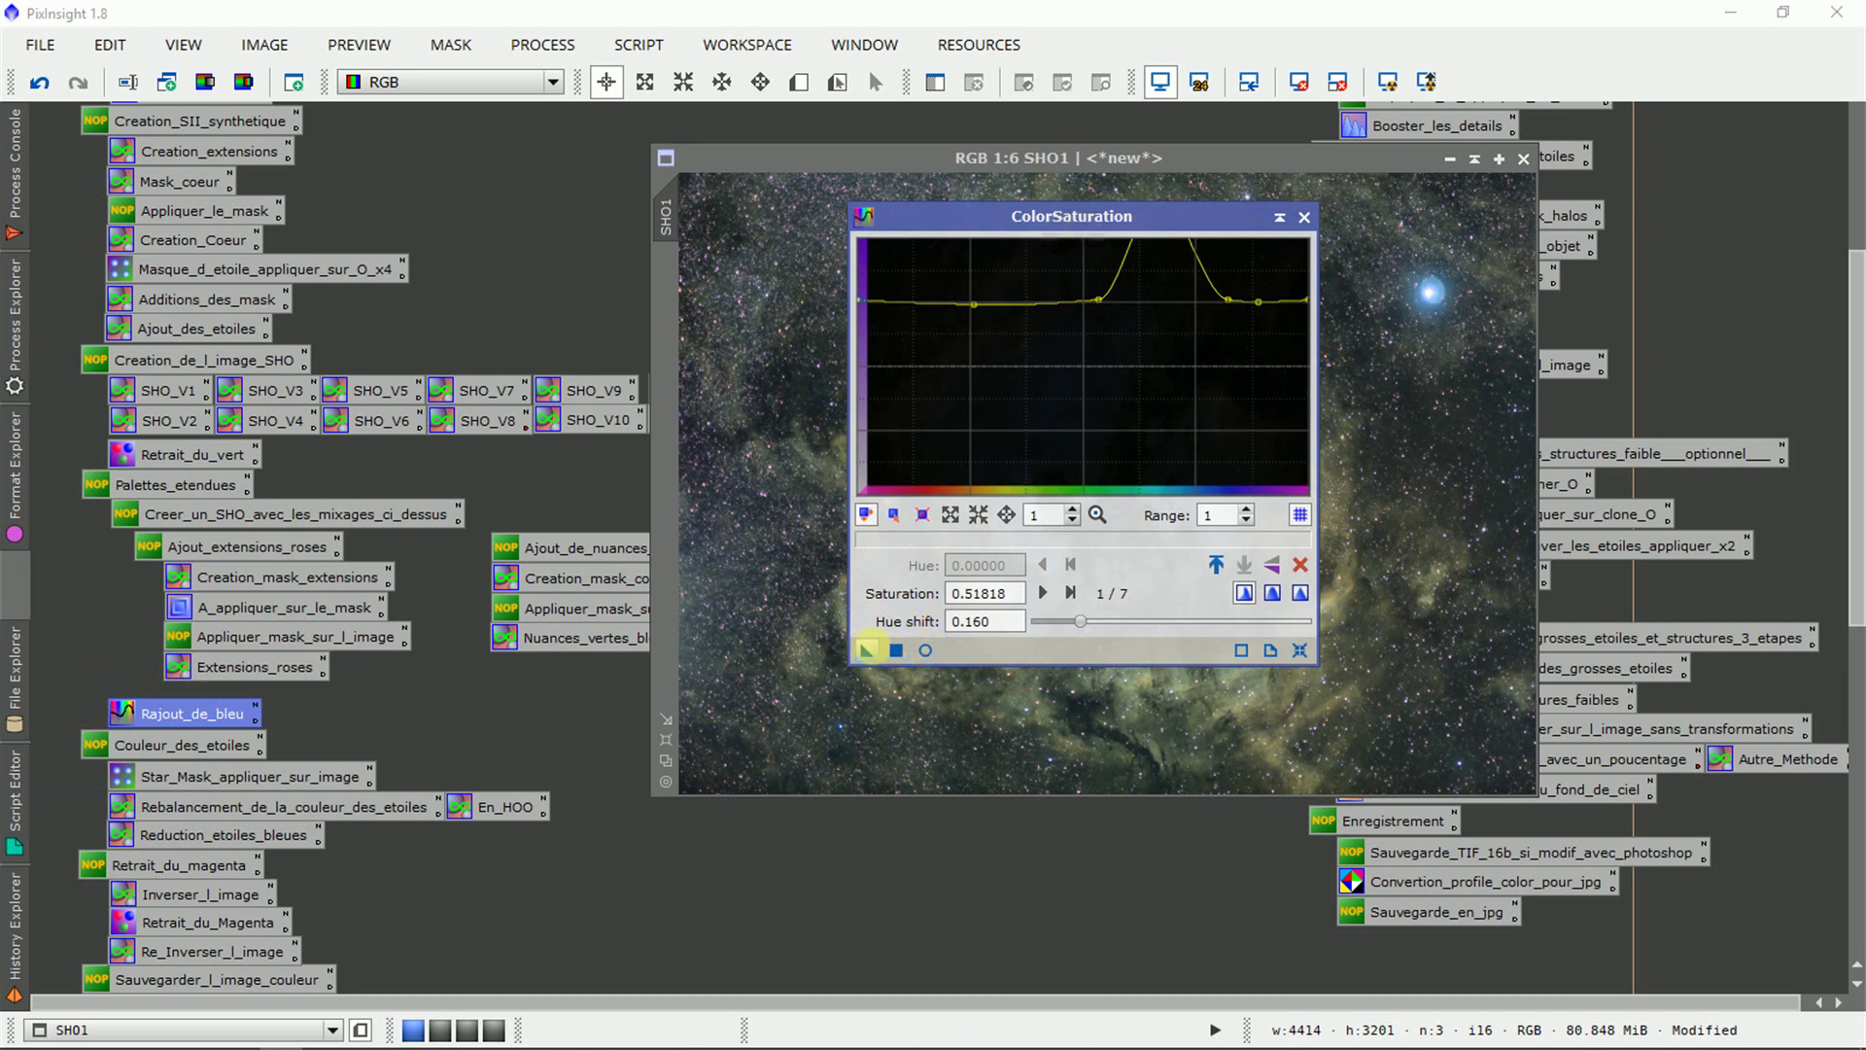
{"action": "left_click_drag", "start_coordinate": [795, 630], "coordinate": [833, 610]}
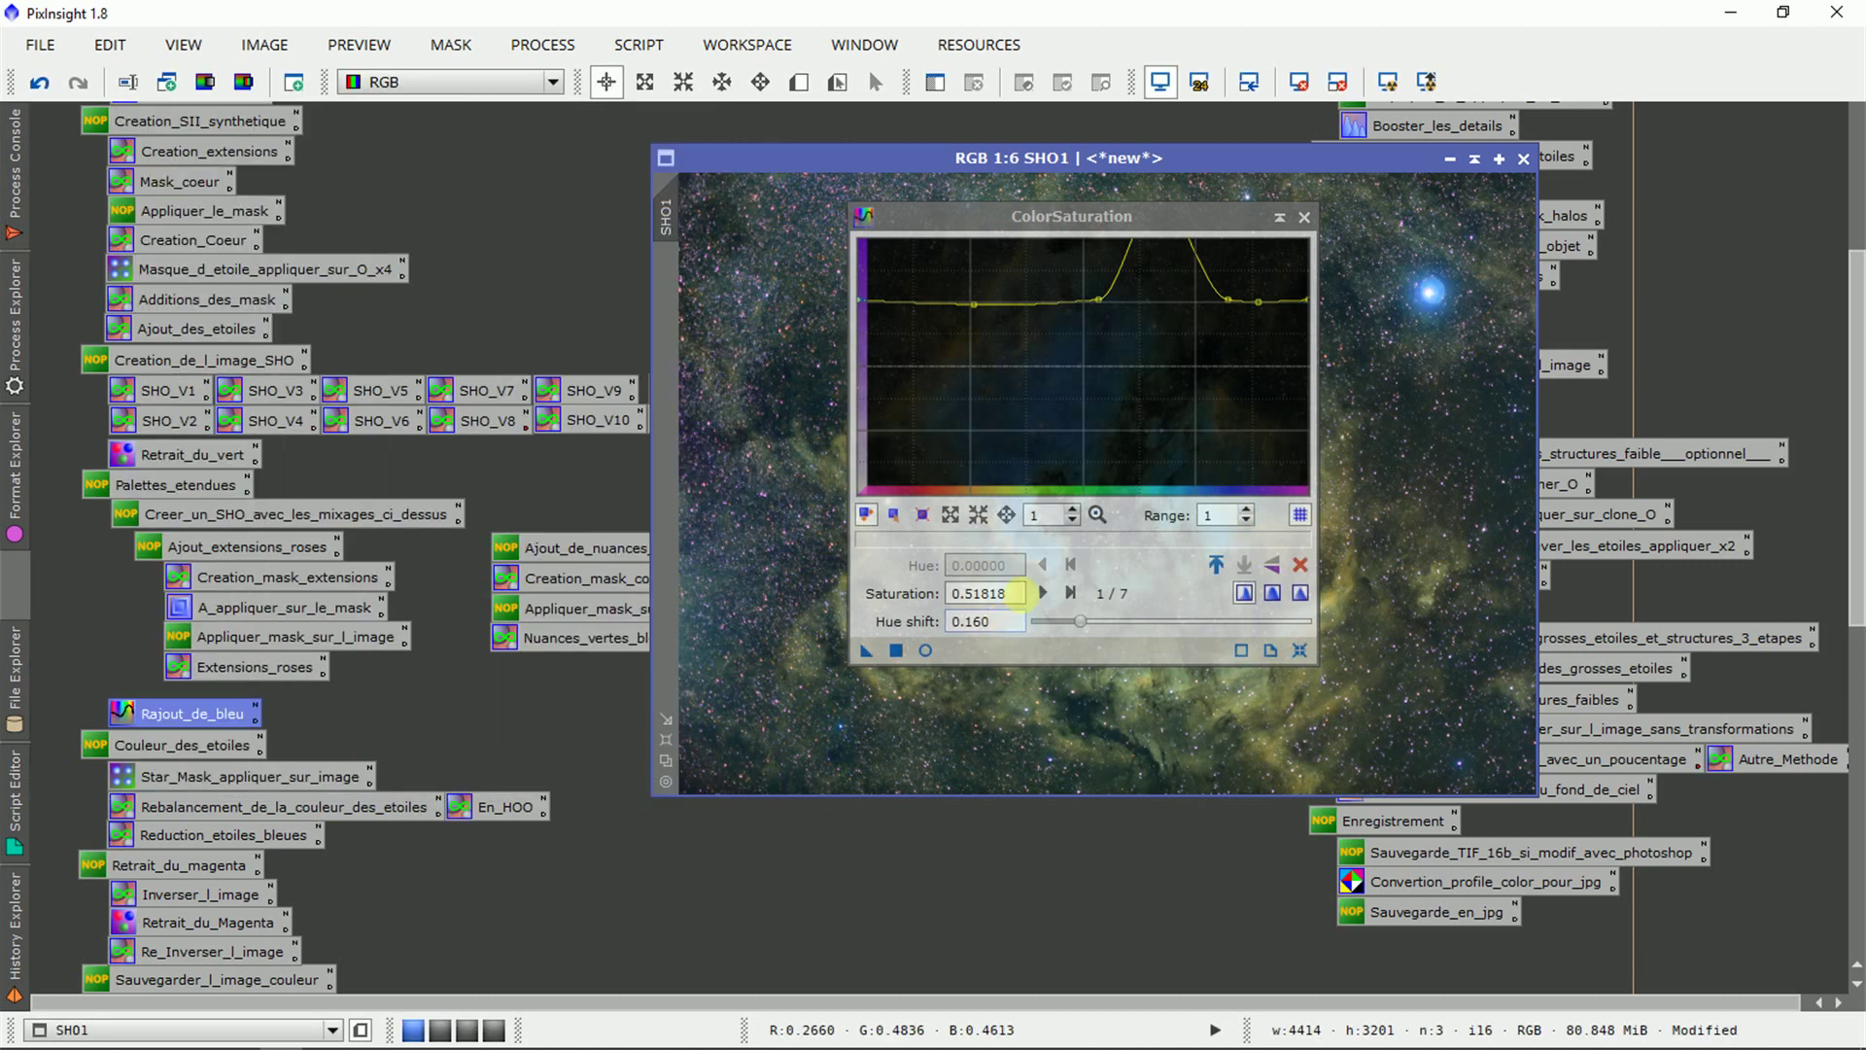
{"action": "left_click", "coordinate": [1303, 218]}
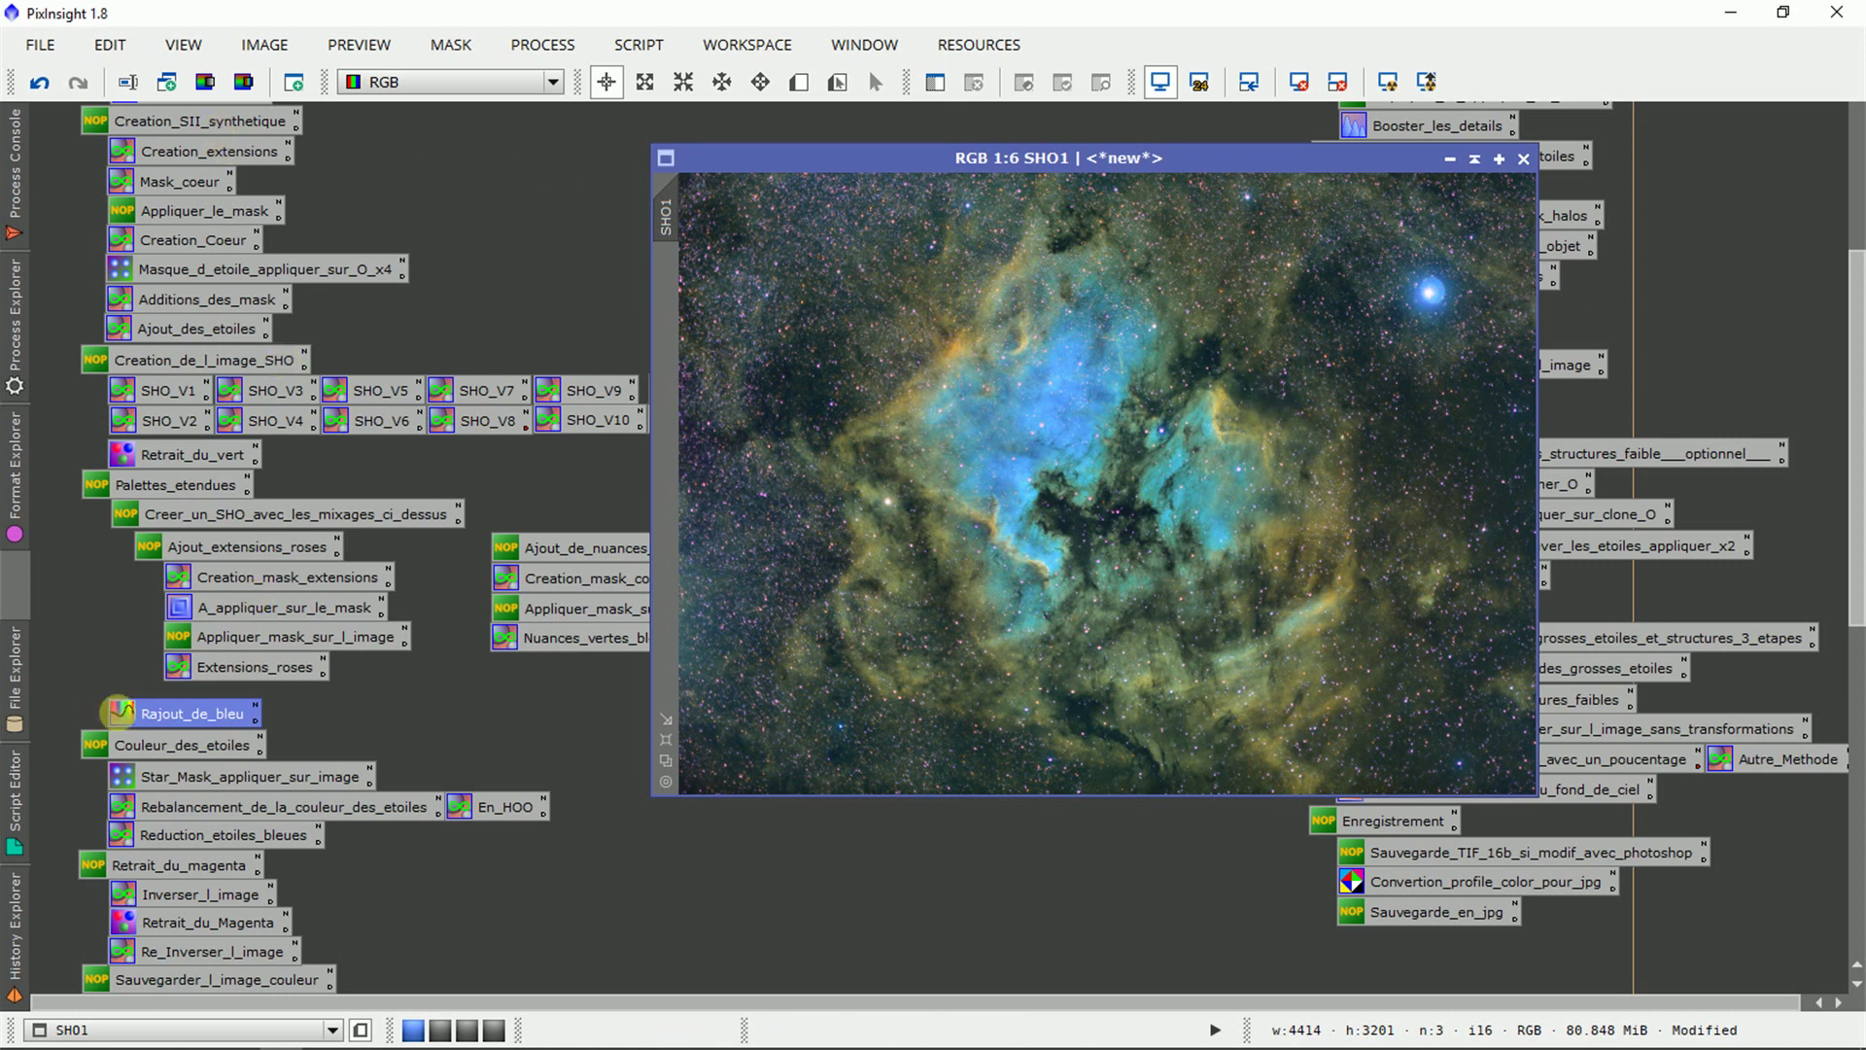
{"action": "left_click", "coordinate": [39, 82]}
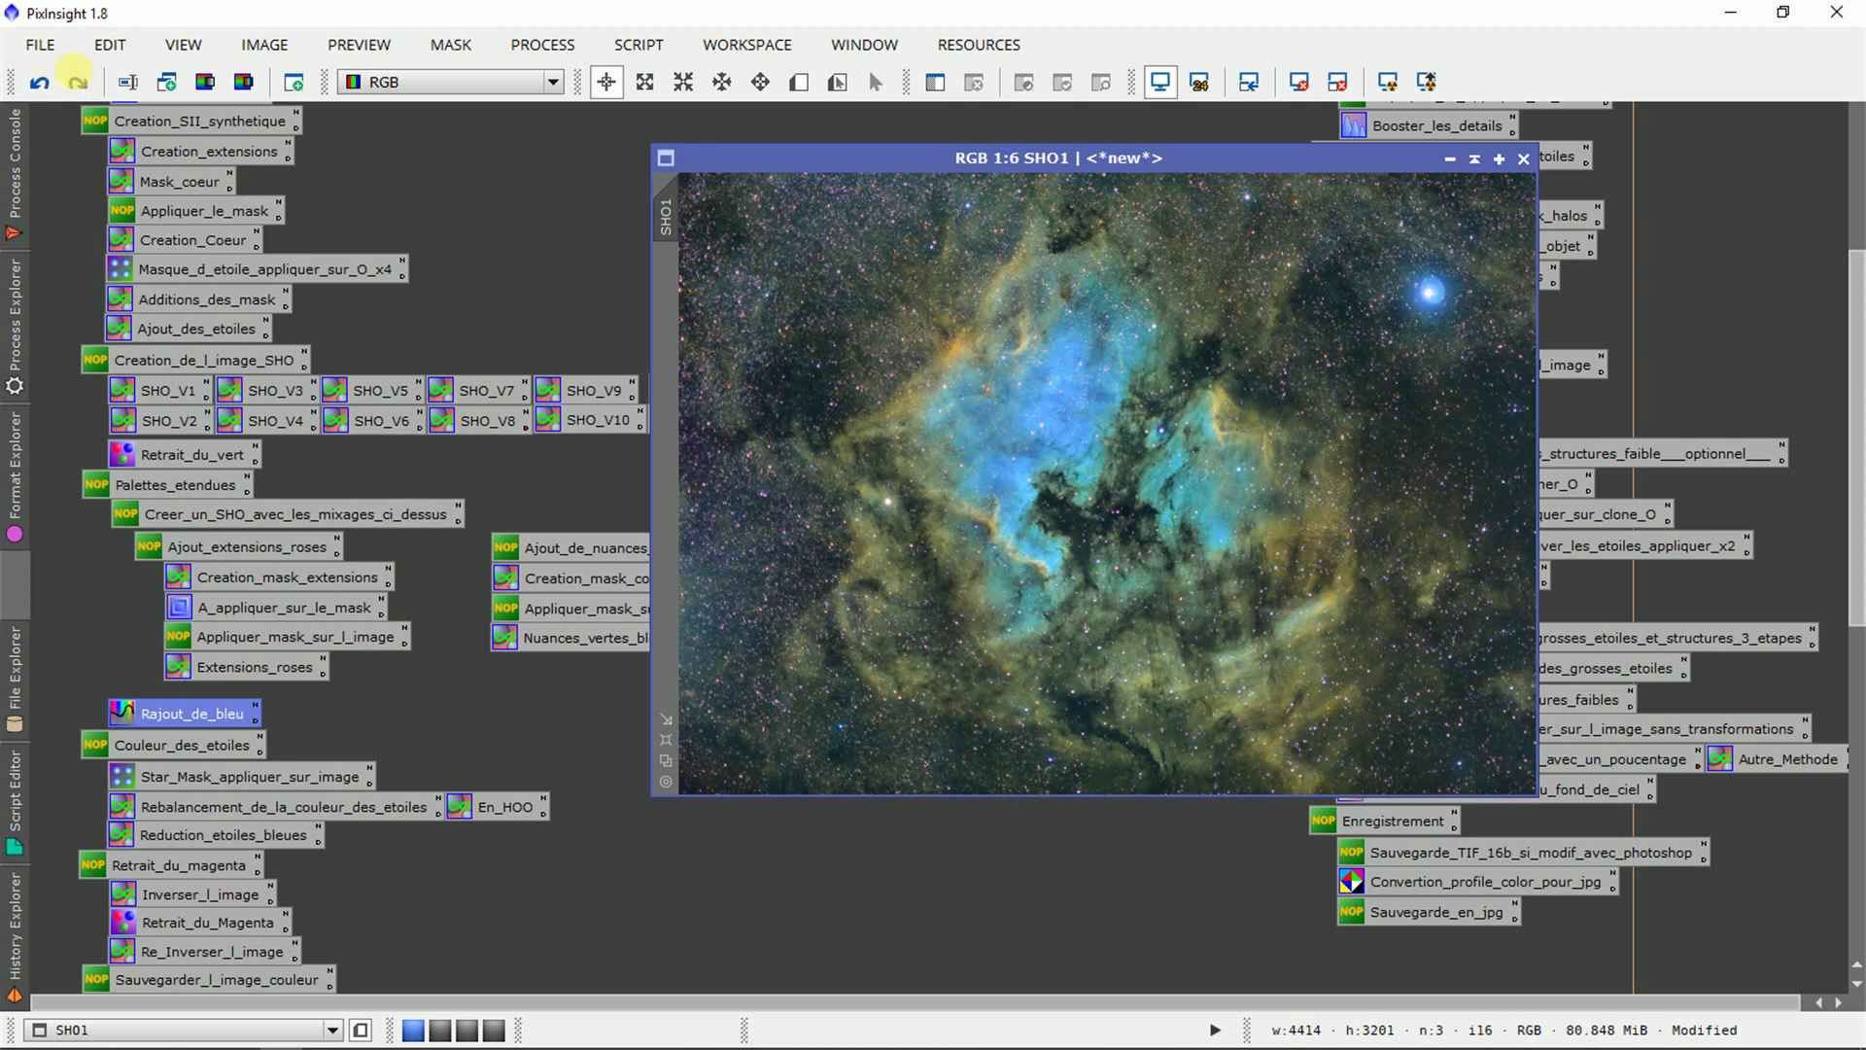
{"action": "left_click", "coordinate": [78, 82]}
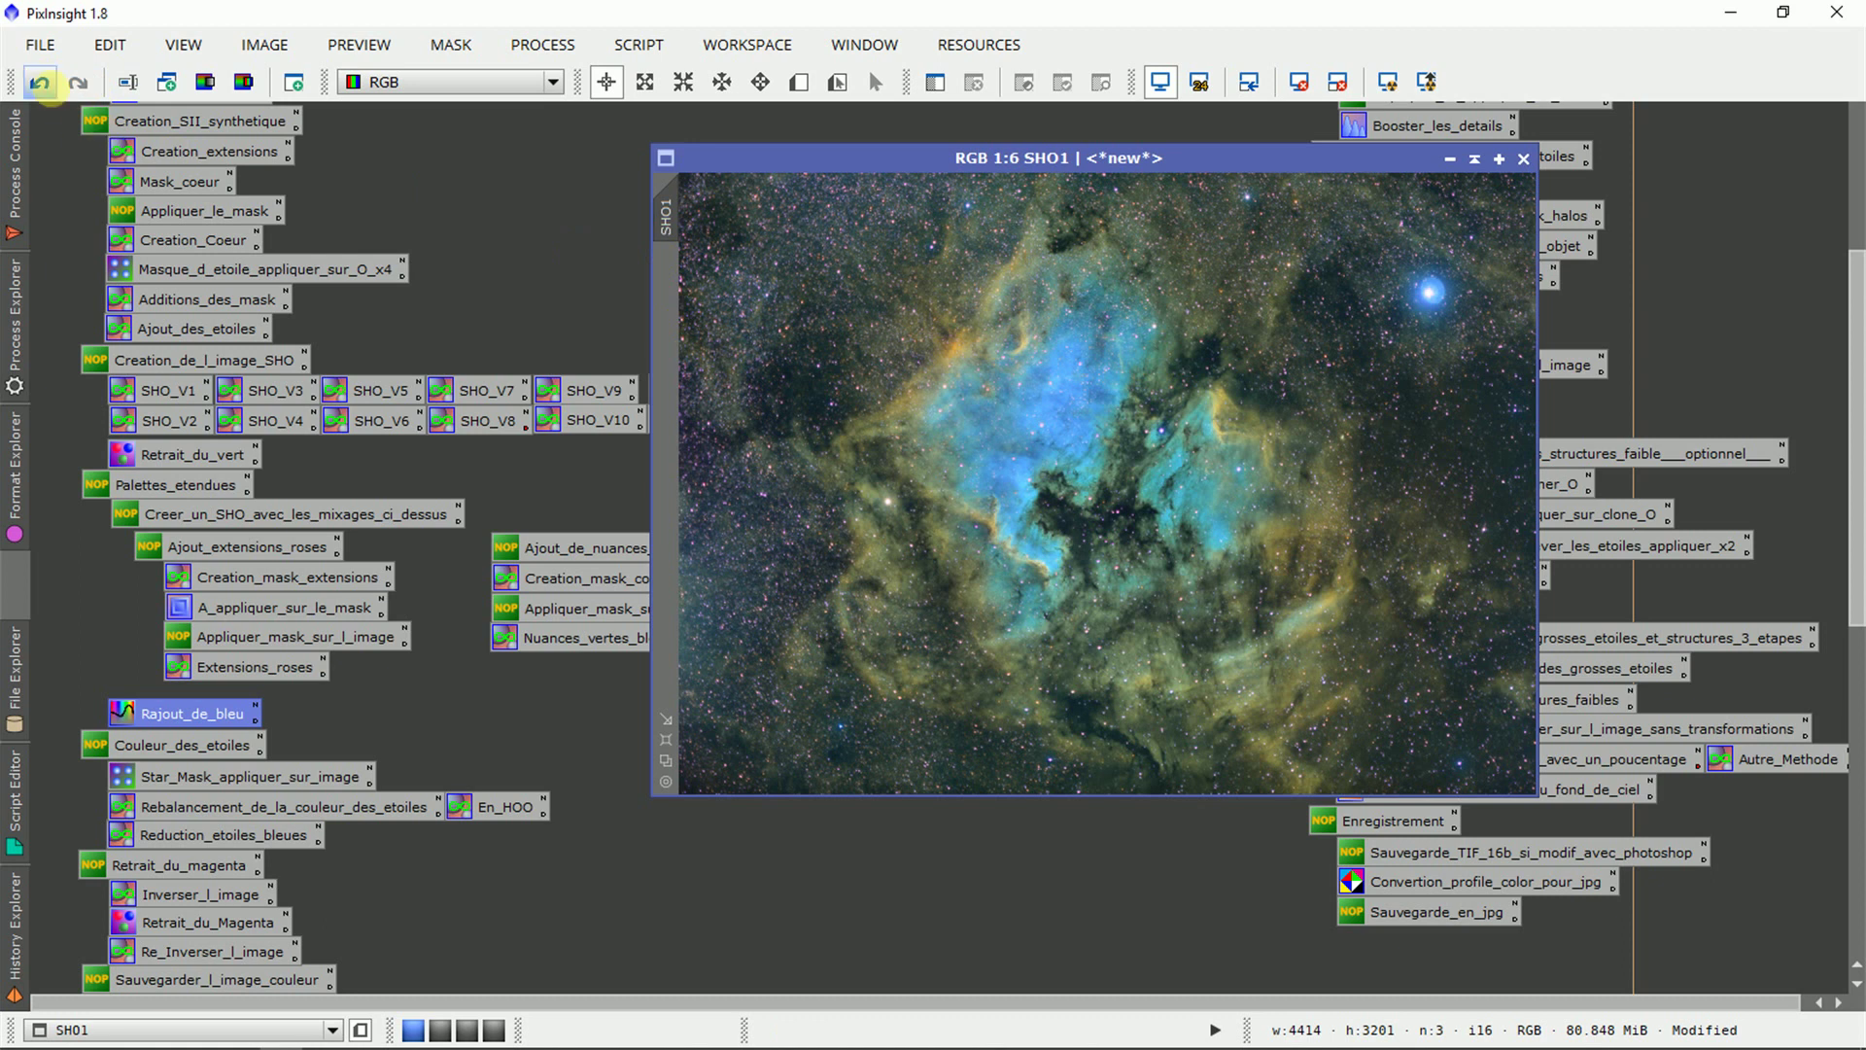
Undo the Rajout_de_bleu colour boost on SHO1 and place its window beside the Couleur_des_etoiles presets.
{"action": "left_click", "coordinate": [39, 82]}
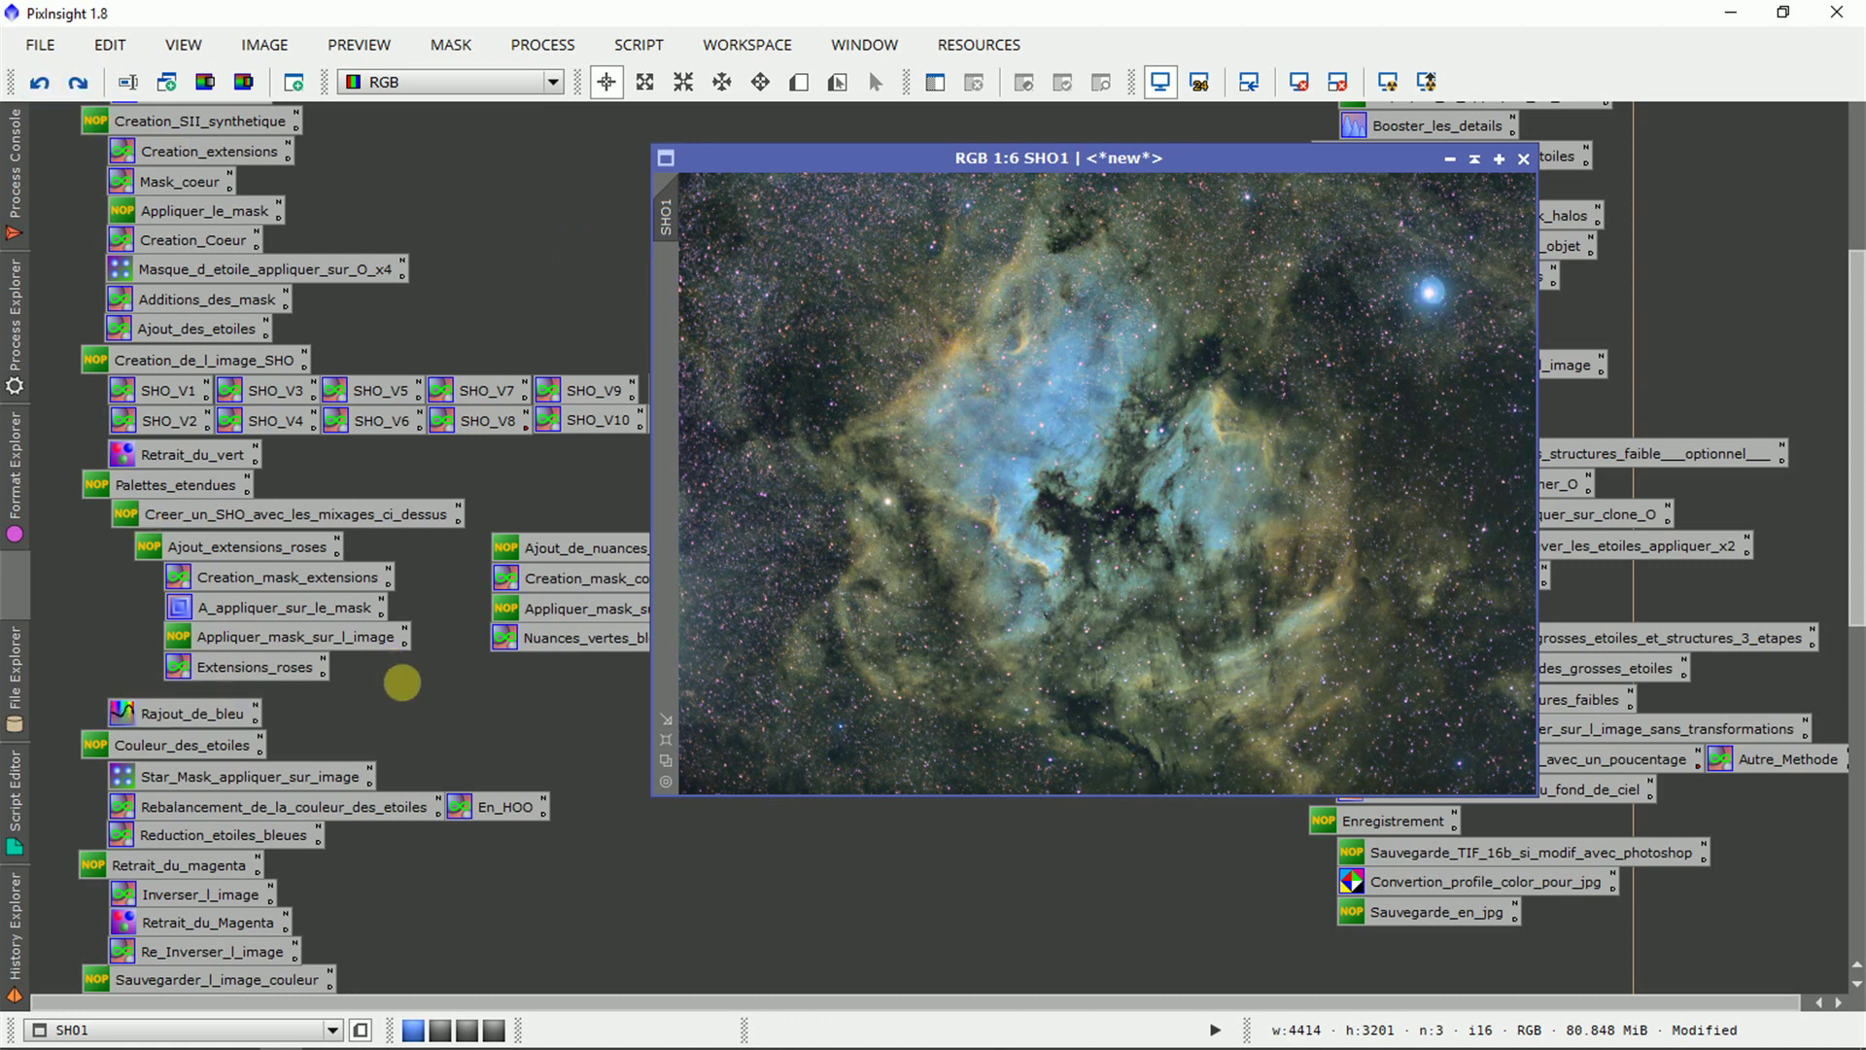
{"action": "left_click_drag", "start_coordinate": [1314, 158], "coordinate": [1366, 318]}
{"action": "left_click_drag", "start_coordinate": [1857, 384], "coordinate": [1856, 516]}
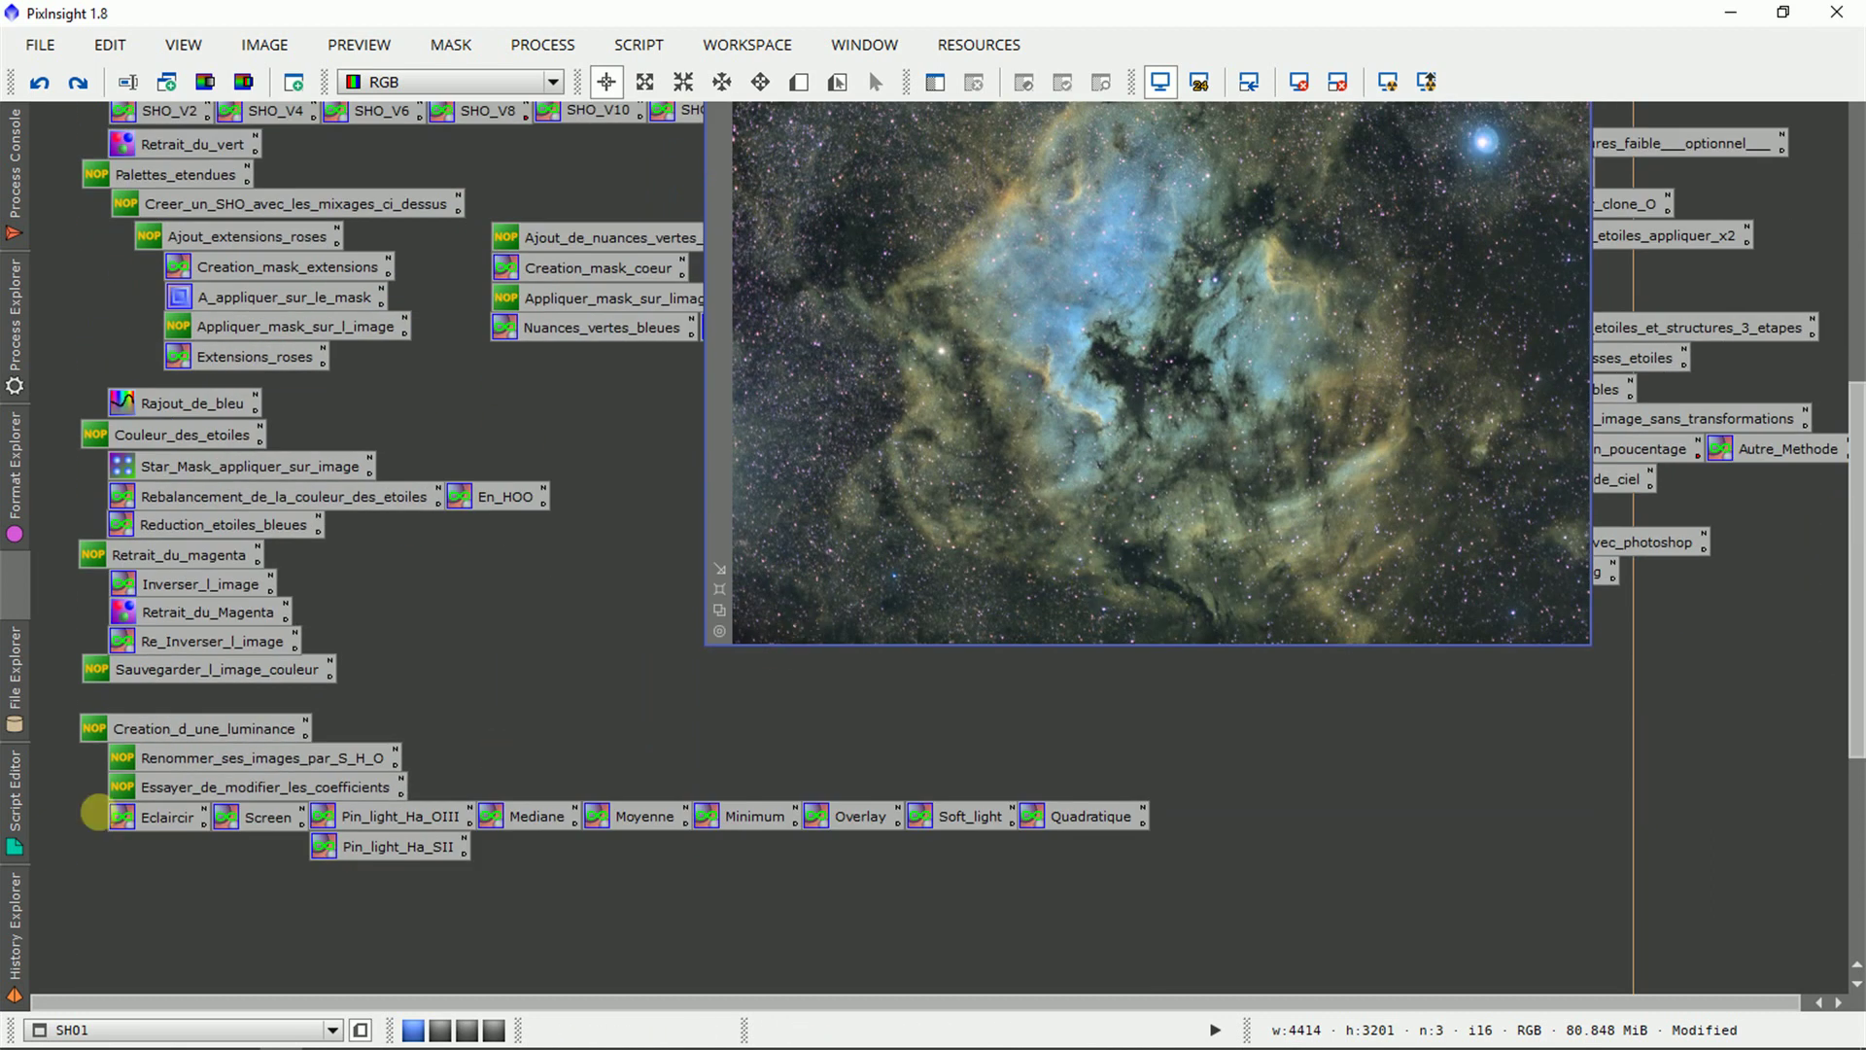
{"action": "left_click_drag", "start_coordinate": [716, 341], "coordinate": [658, 499]}
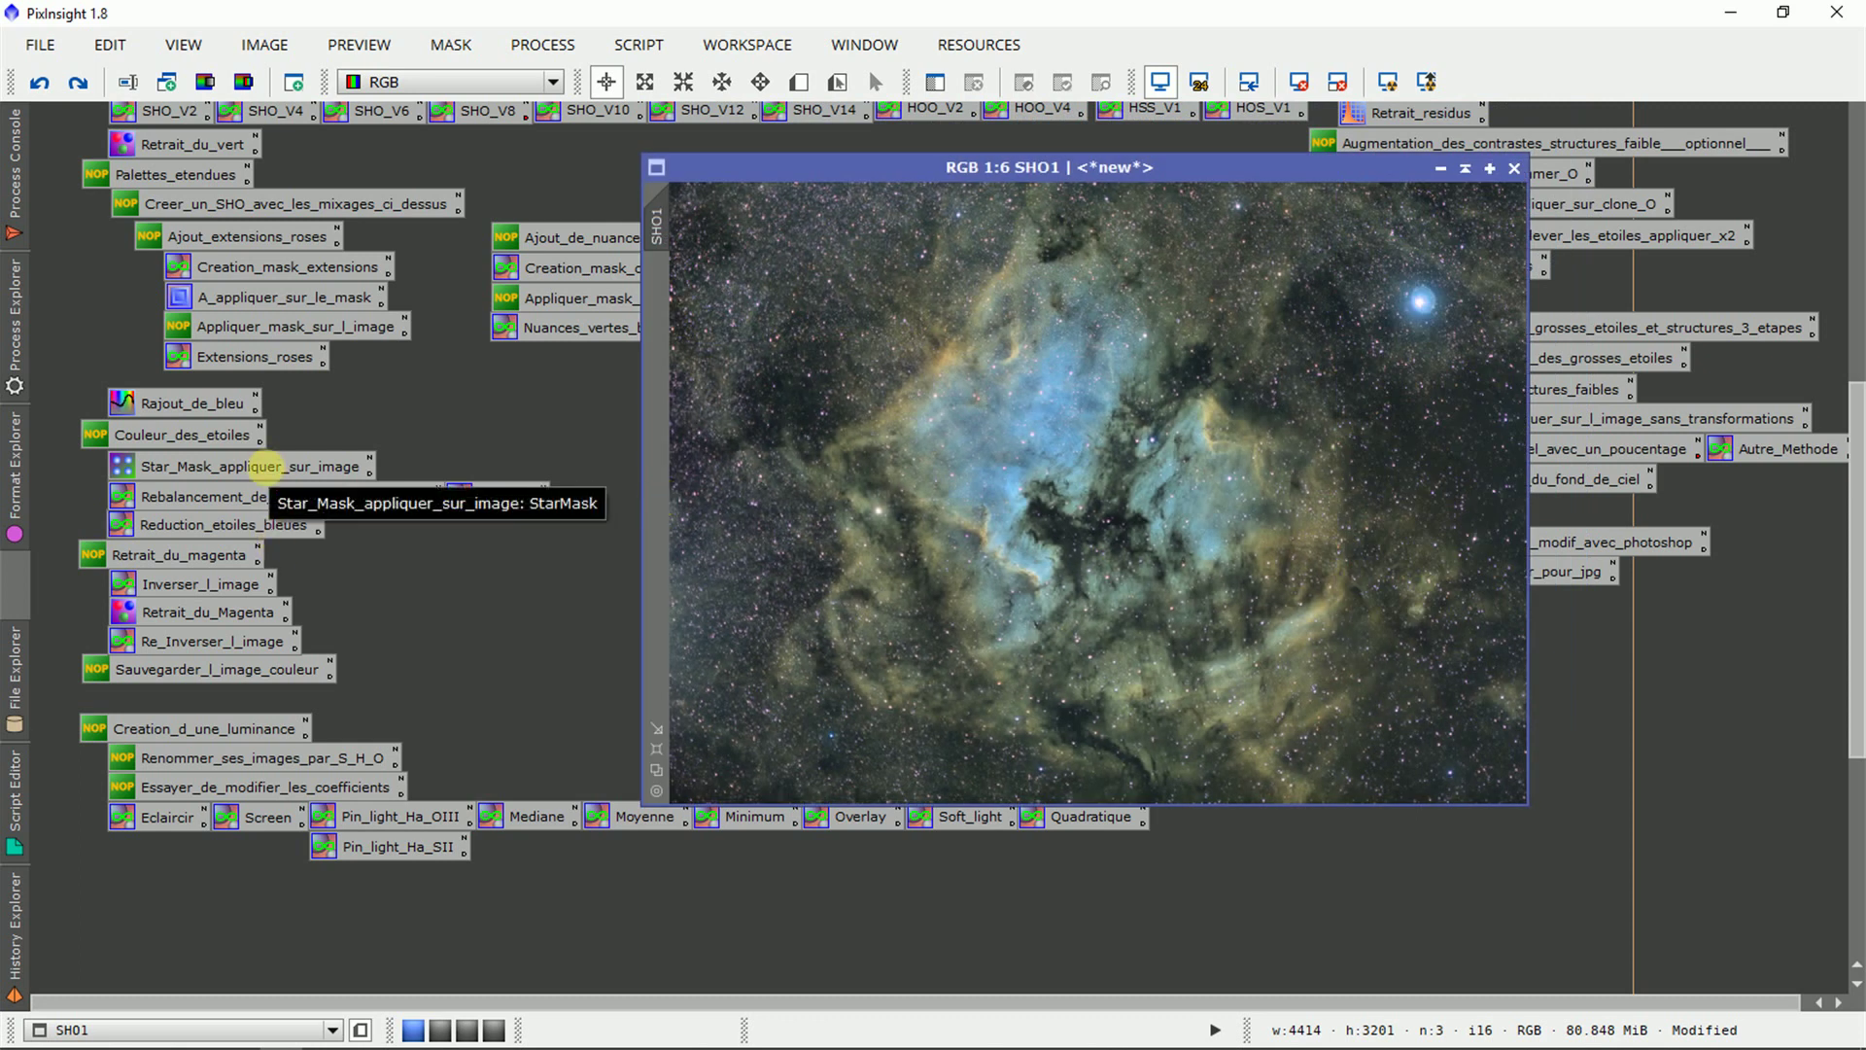
Examine the colours of the stars in SHO1 up close, in the nebula's centre and near the image's left edge.
{"action": "scroll", "coordinate": [1020, 564], "scroll_direction": "up", "scroll_amount": 5}
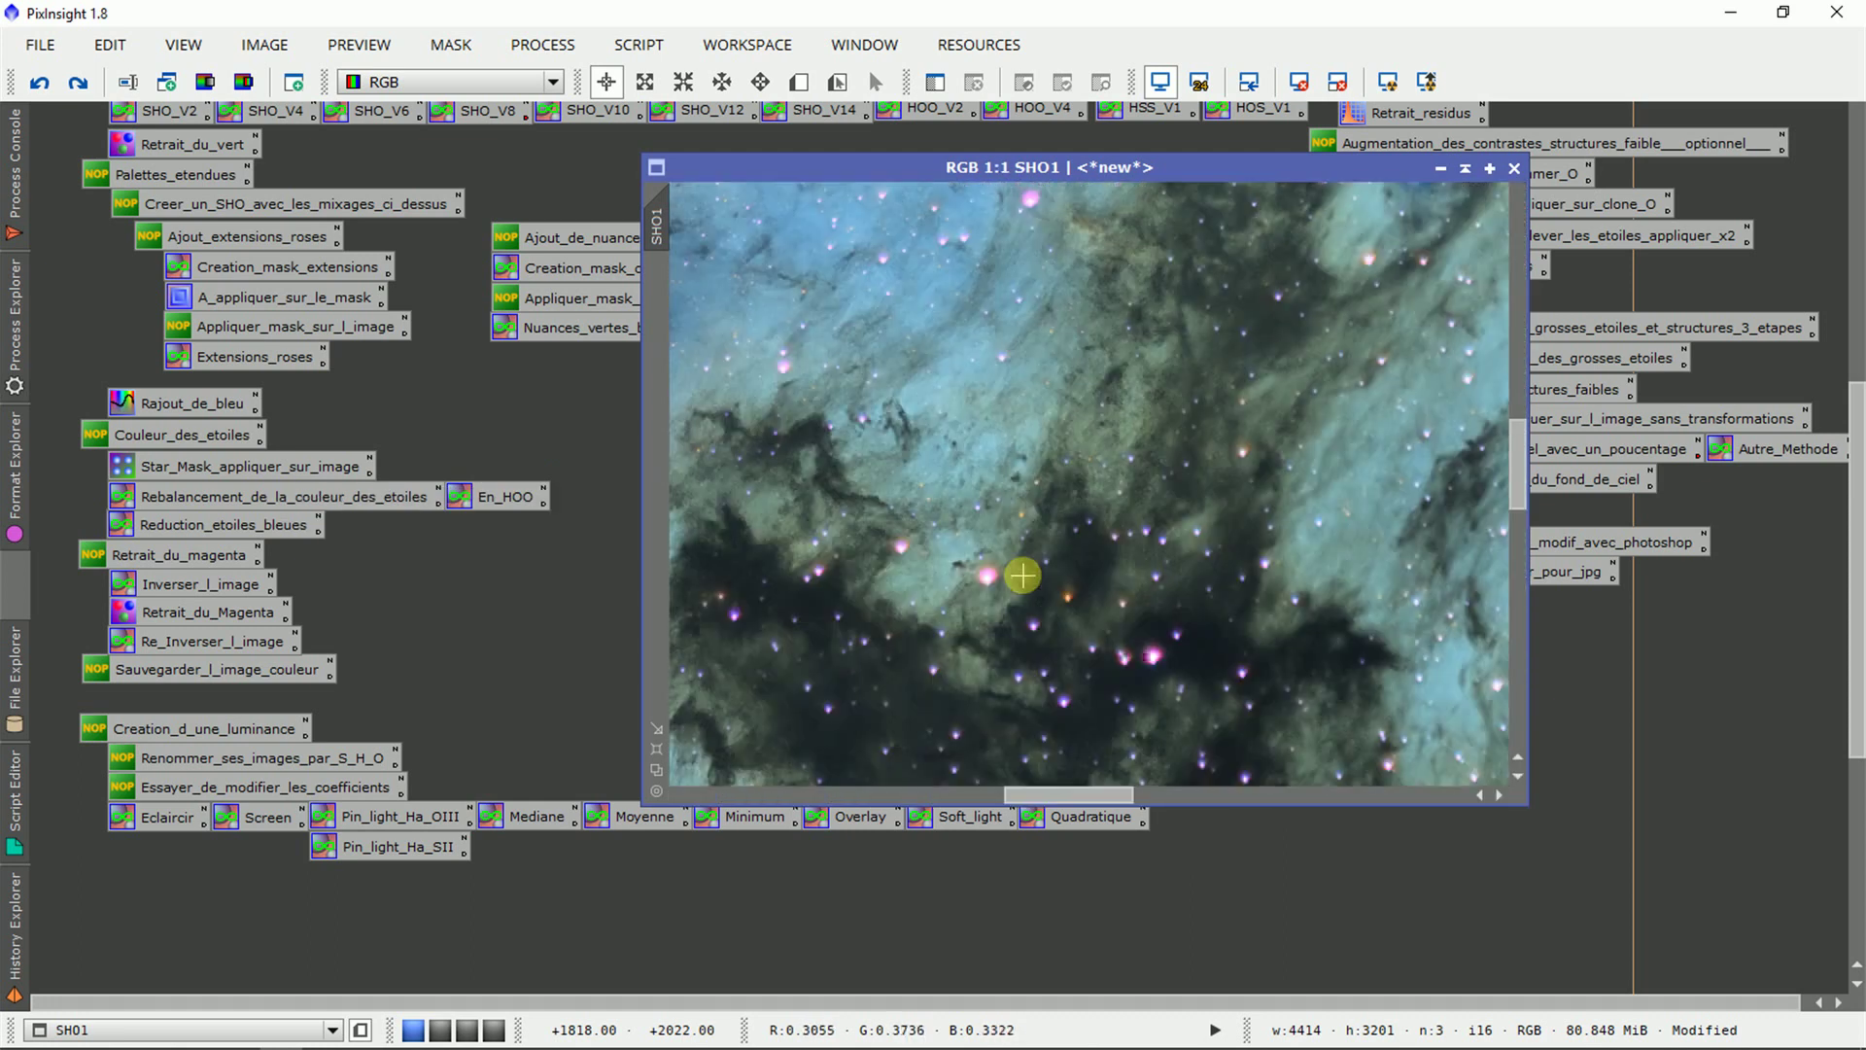
{"action": "left_click_drag", "start_coordinate": [1017, 782], "coordinate": [710, 785]}
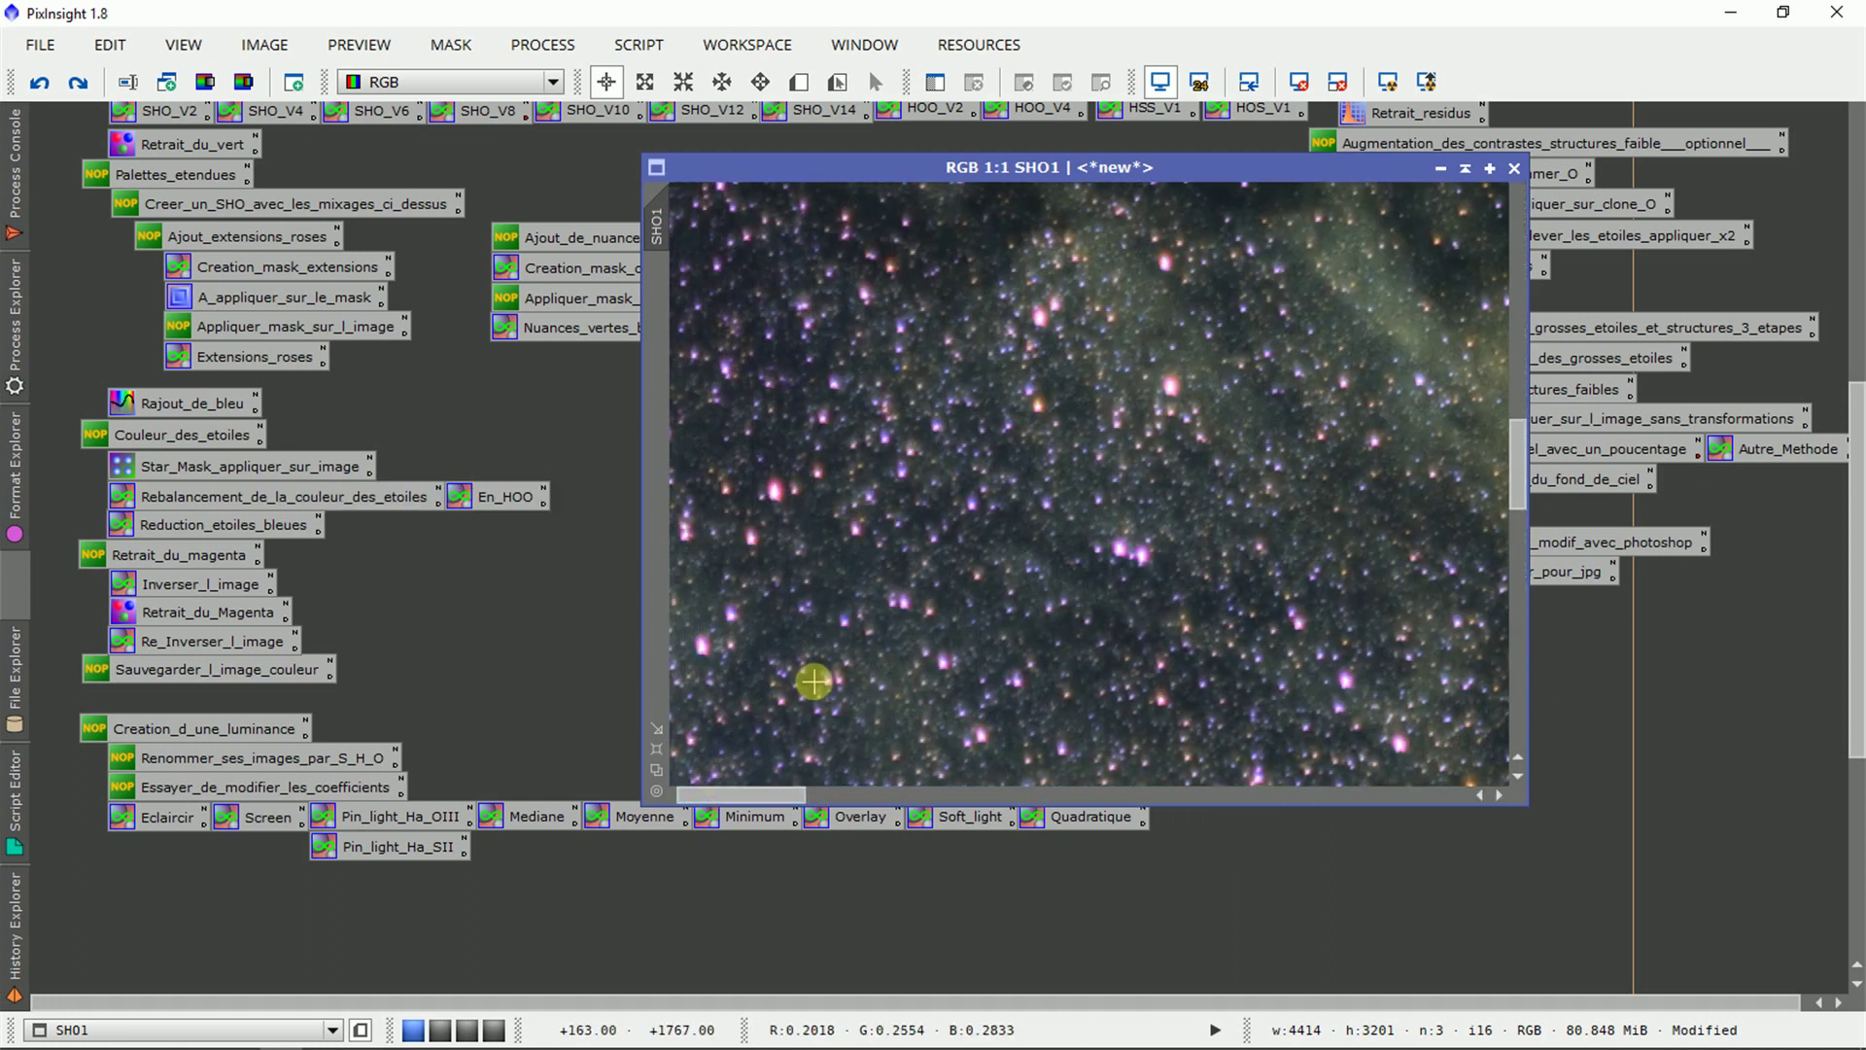
{"action": "scroll", "coordinate": [813, 680], "scroll_direction": "up", "scroll_amount": 1}
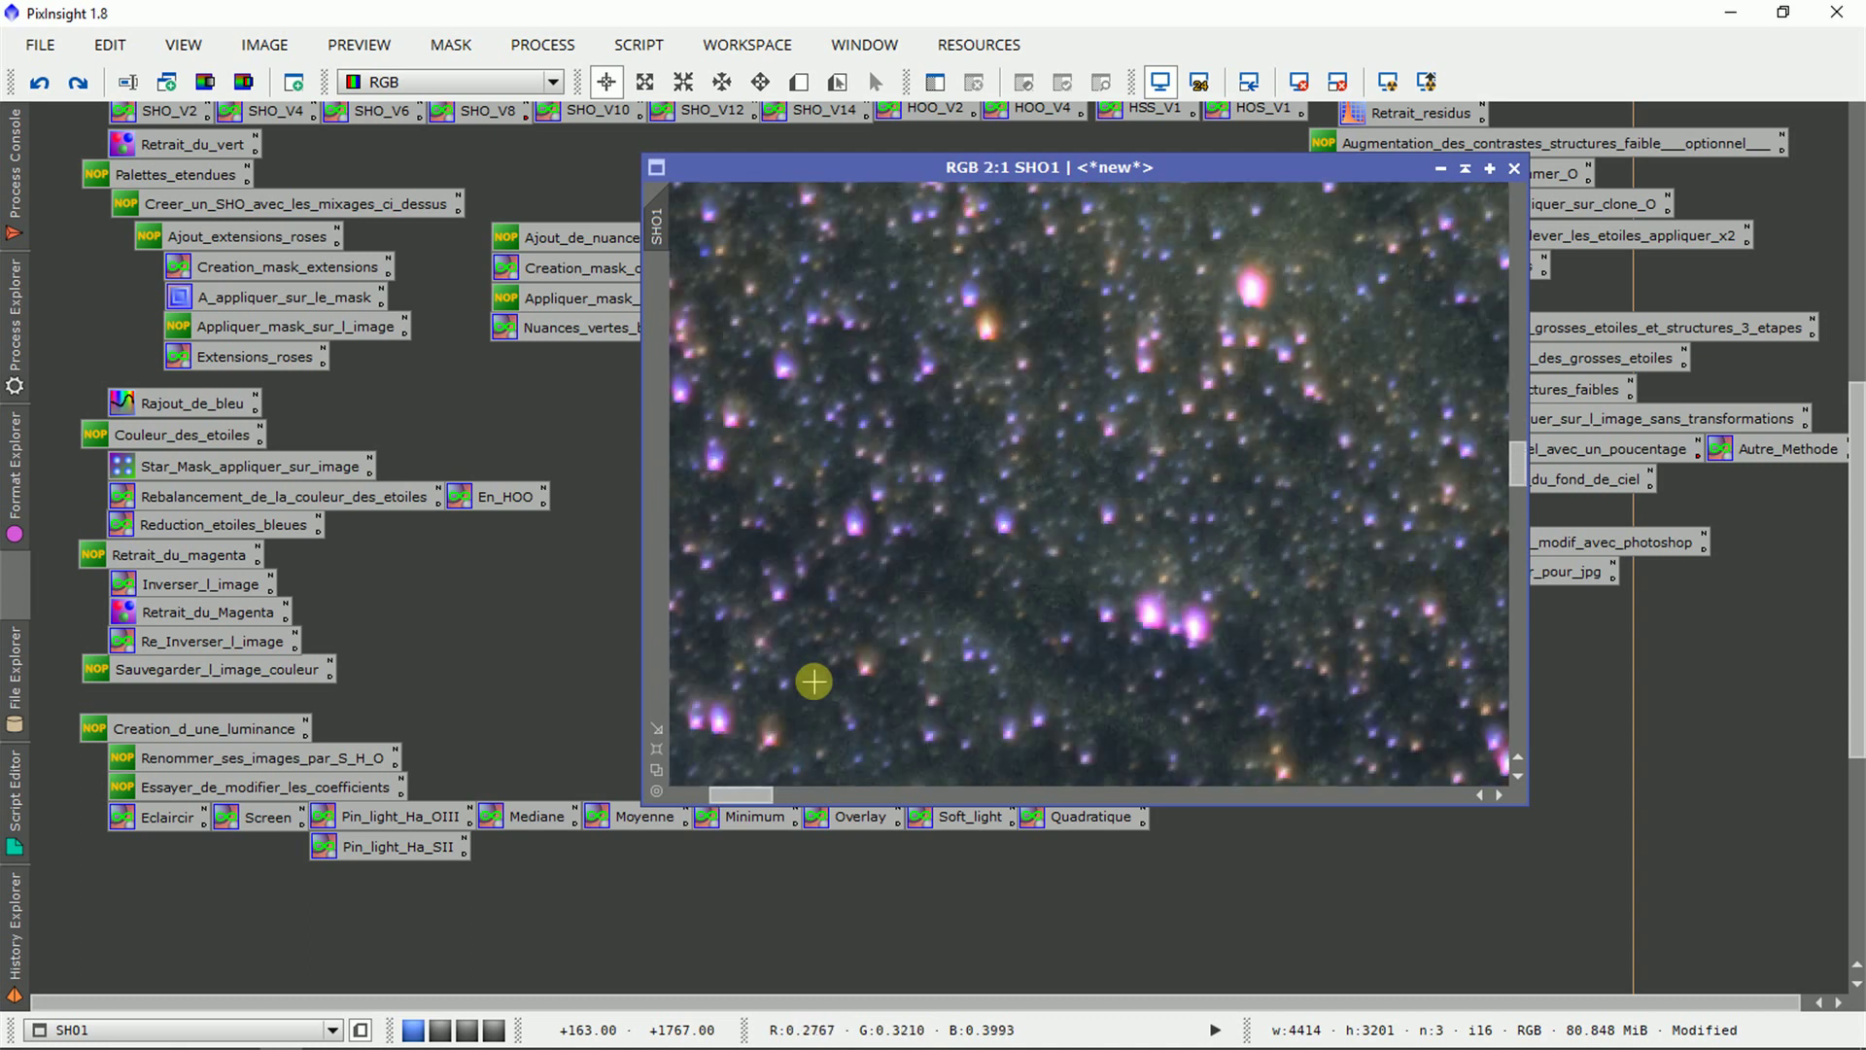
{"action": "scroll", "coordinate": [813, 680], "scroll_direction": "down", "scroll_amount": 5}
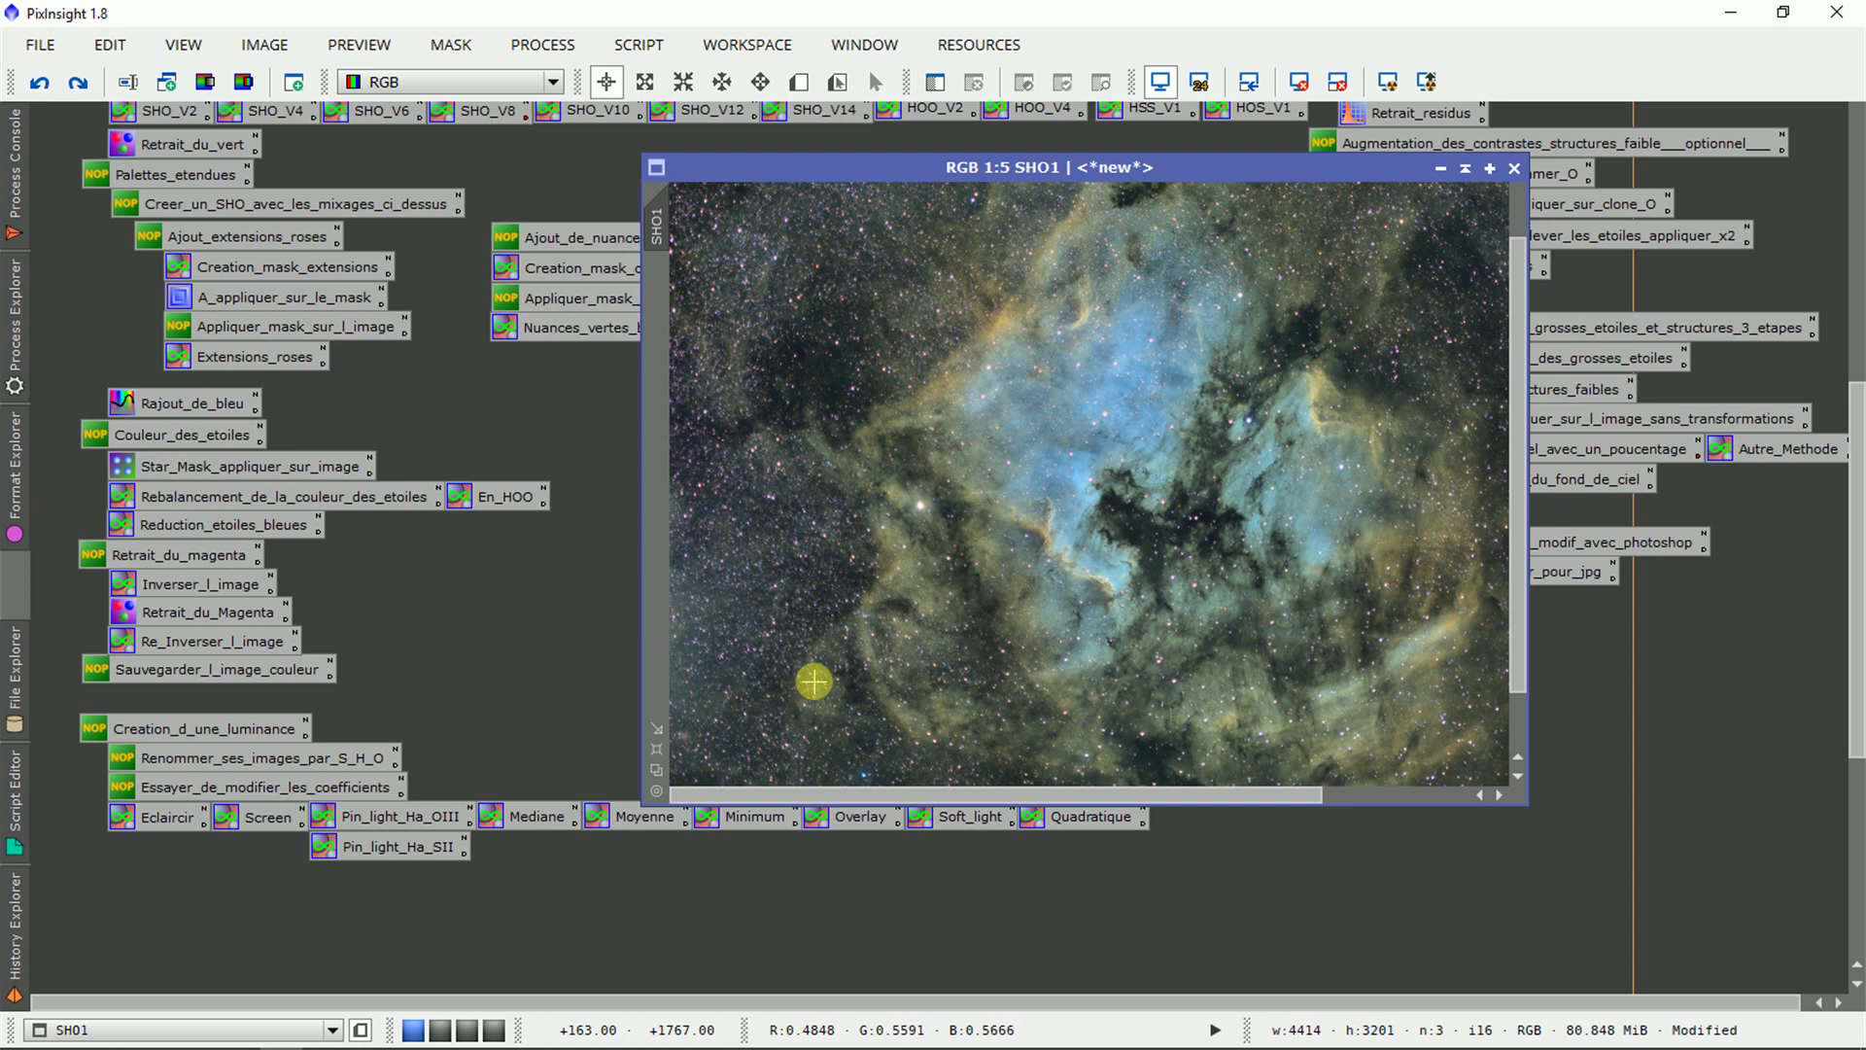
{"action": "scroll", "coordinate": [813, 680], "scroll_direction": "down", "scroll_amount": 2}
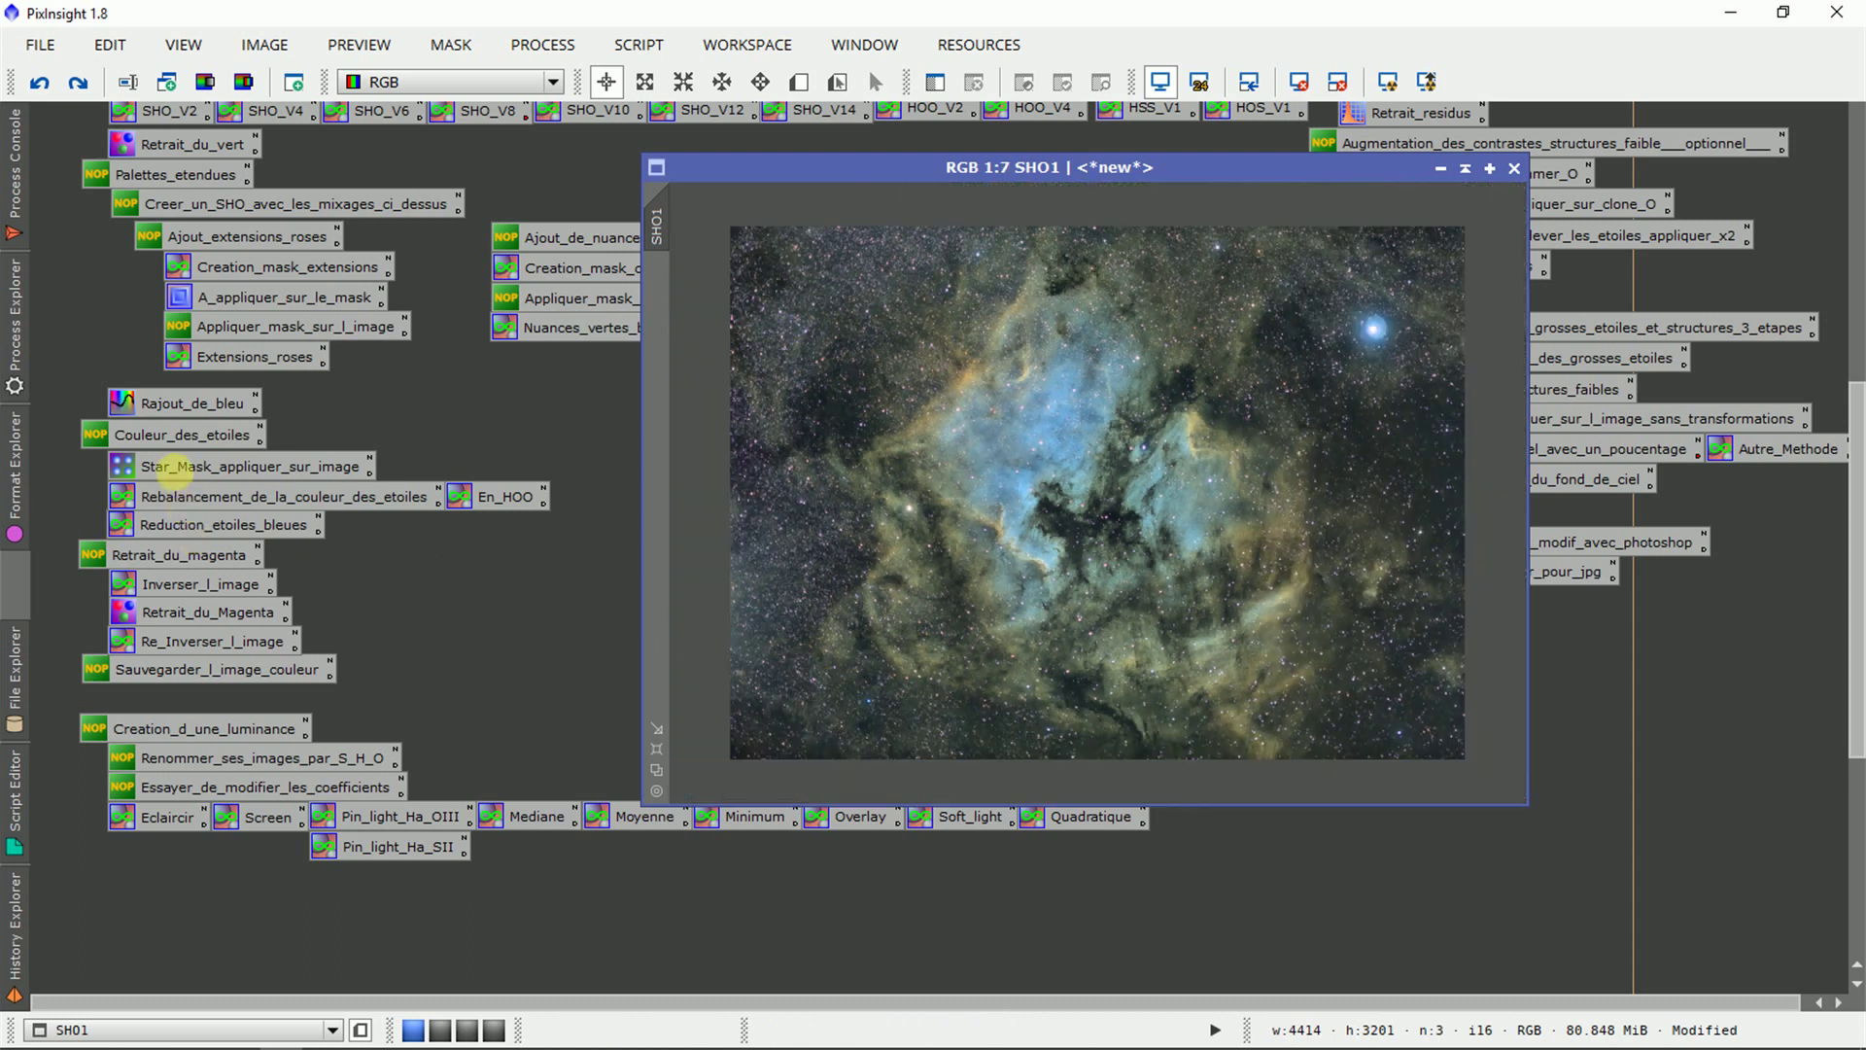
Generate a star mask from SHO1 with the Star_Mask_appliquer_sur_image preset, using noise threshold 0.15, scale 4, smoothness 10 and midtones 0.50.
{"action": "double_click", "coordinate": [175, 472]}
{"action": "scroll", "coordinate": [973, 402], "scroll_direction": "down", "scroll_amount": 1}
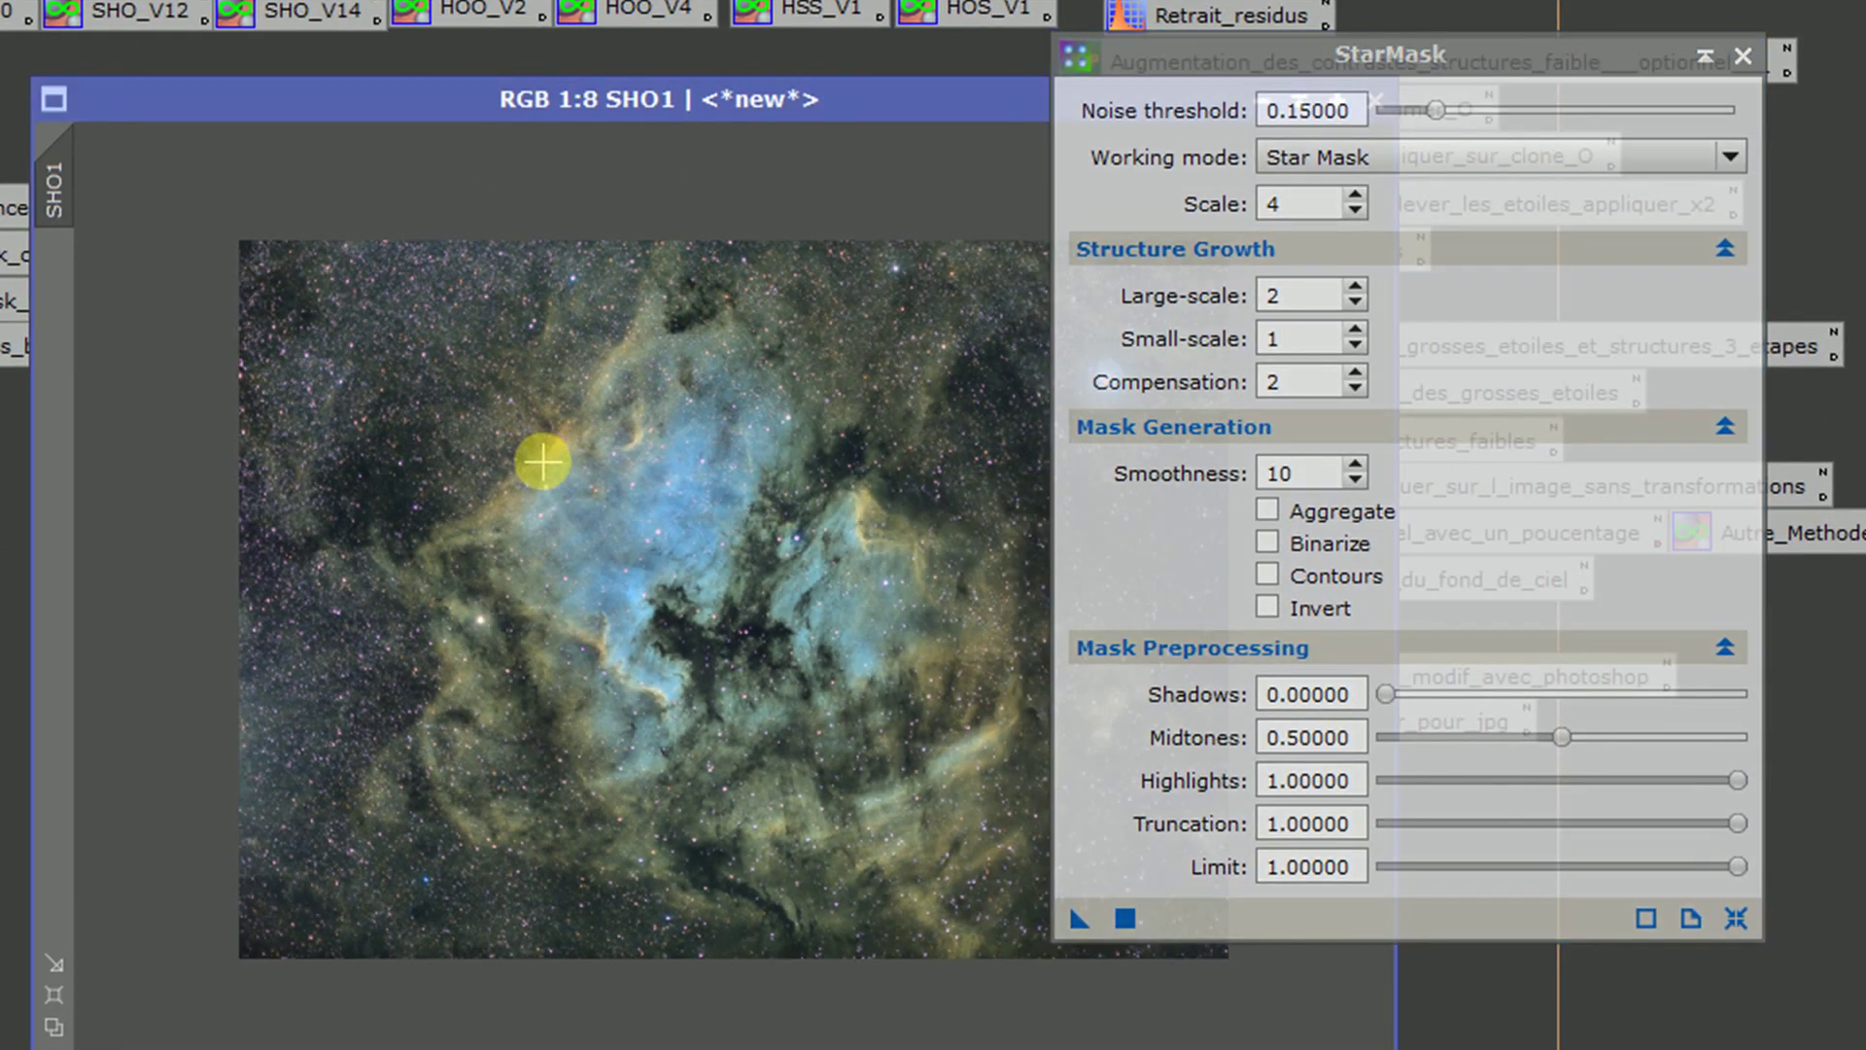
{"action": "scroll", "coordinate": [541, 462], "scroll_direction": "up", "scroll_amount": 3}
{"action": "scroll", "coordinate": [542, 462], "scroll_direction": "down", "scroll_amount": 2}
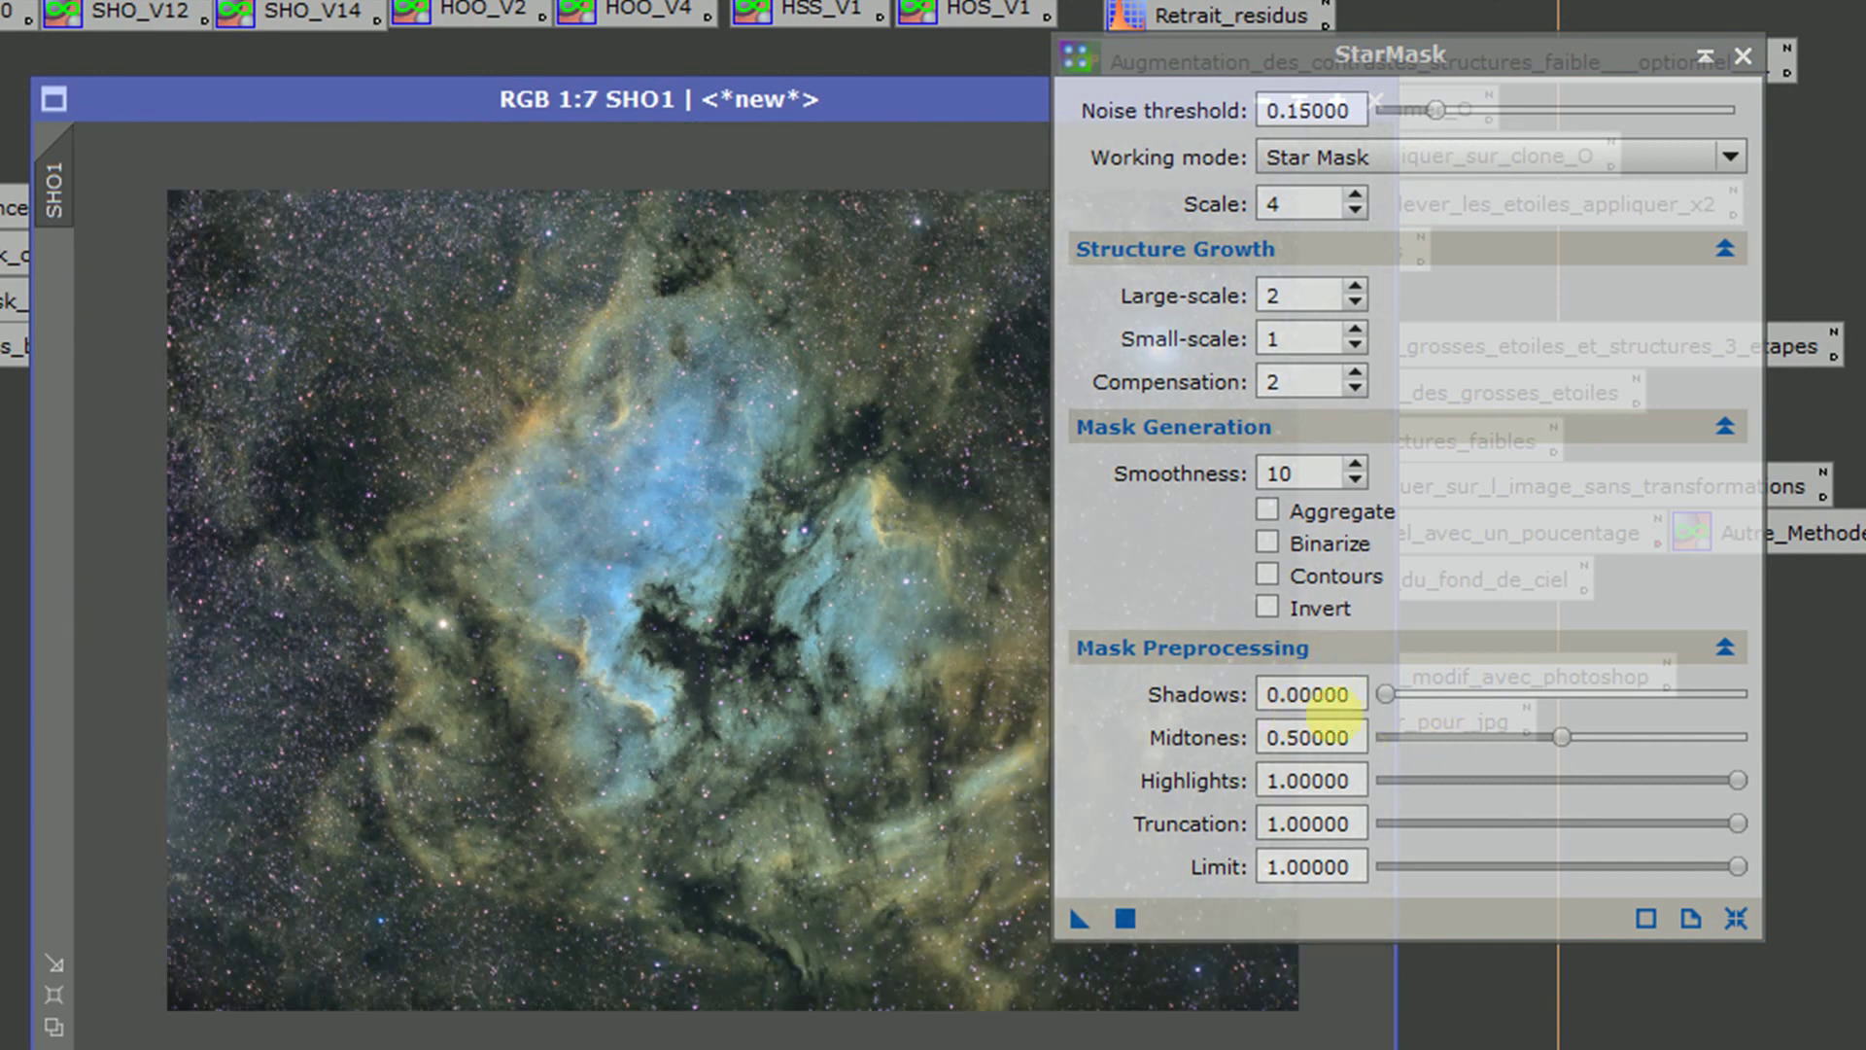
{"action": "left_click", "coordinate": [1354, 736]}
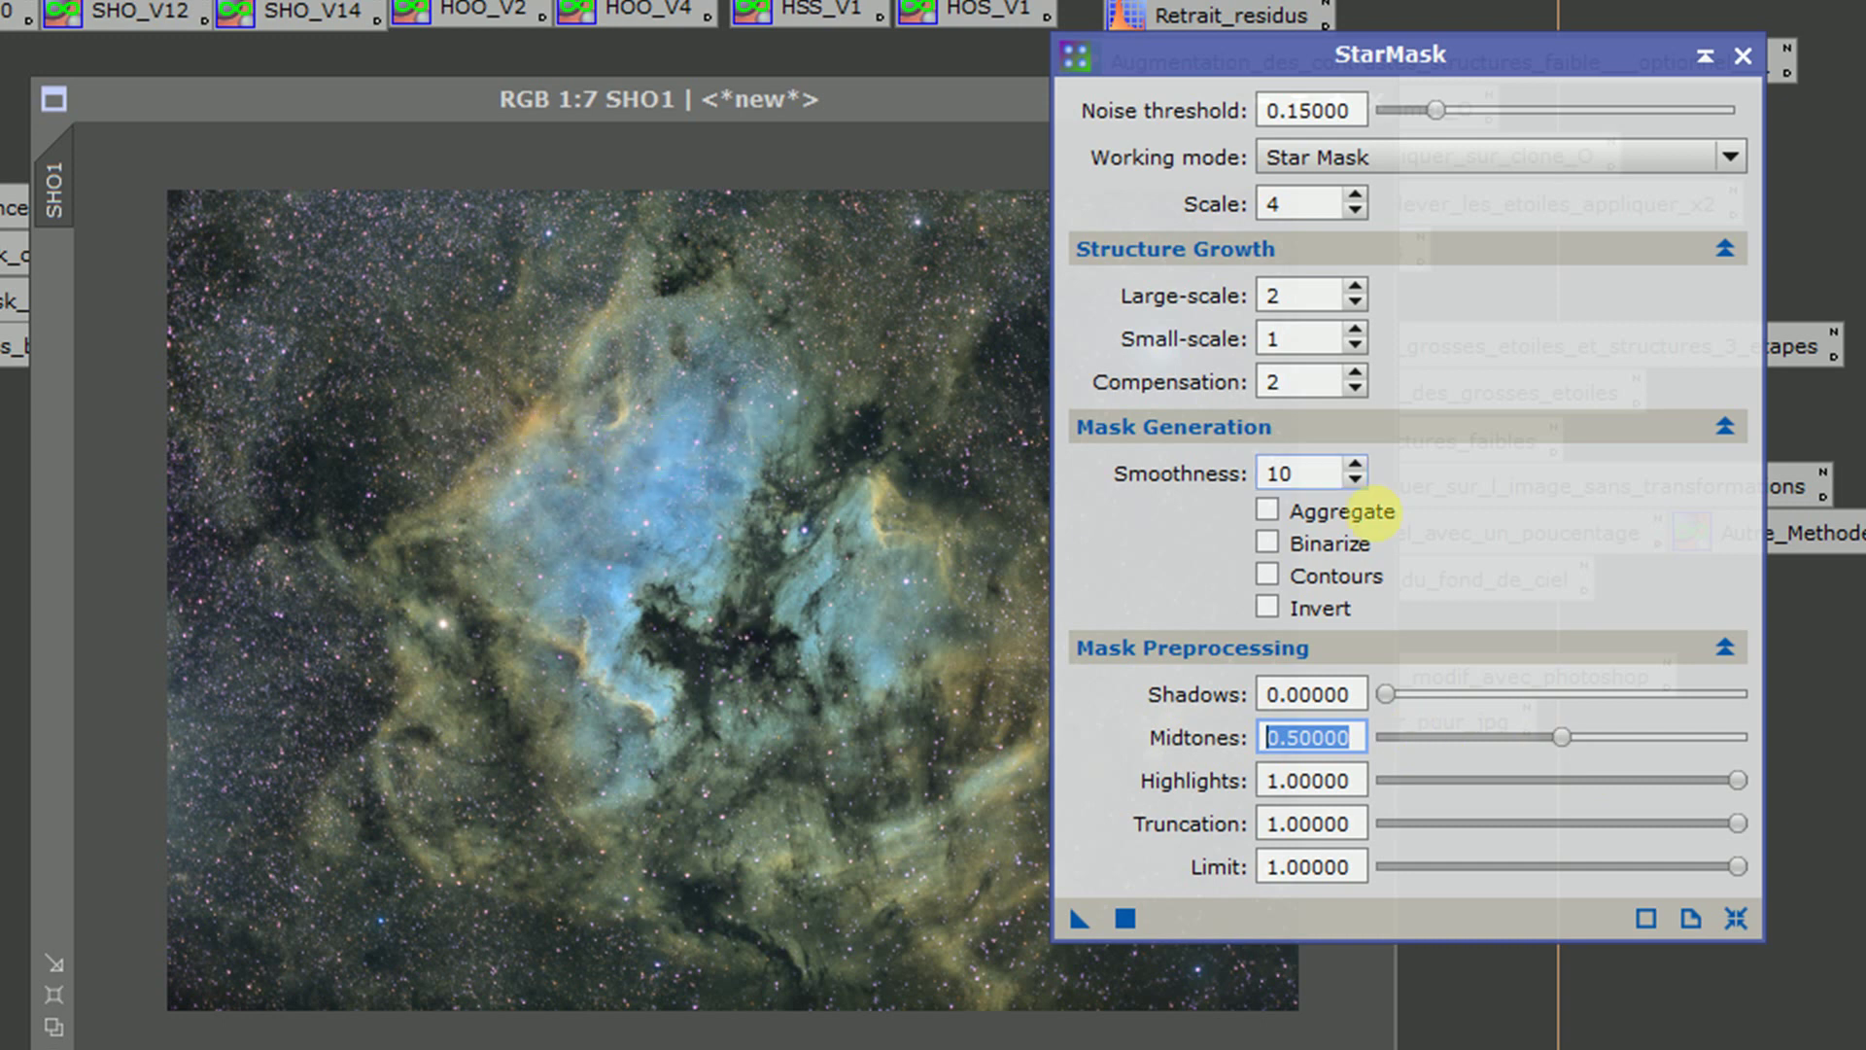
{"action": "left_click", "coordinate": [1351, 740]}
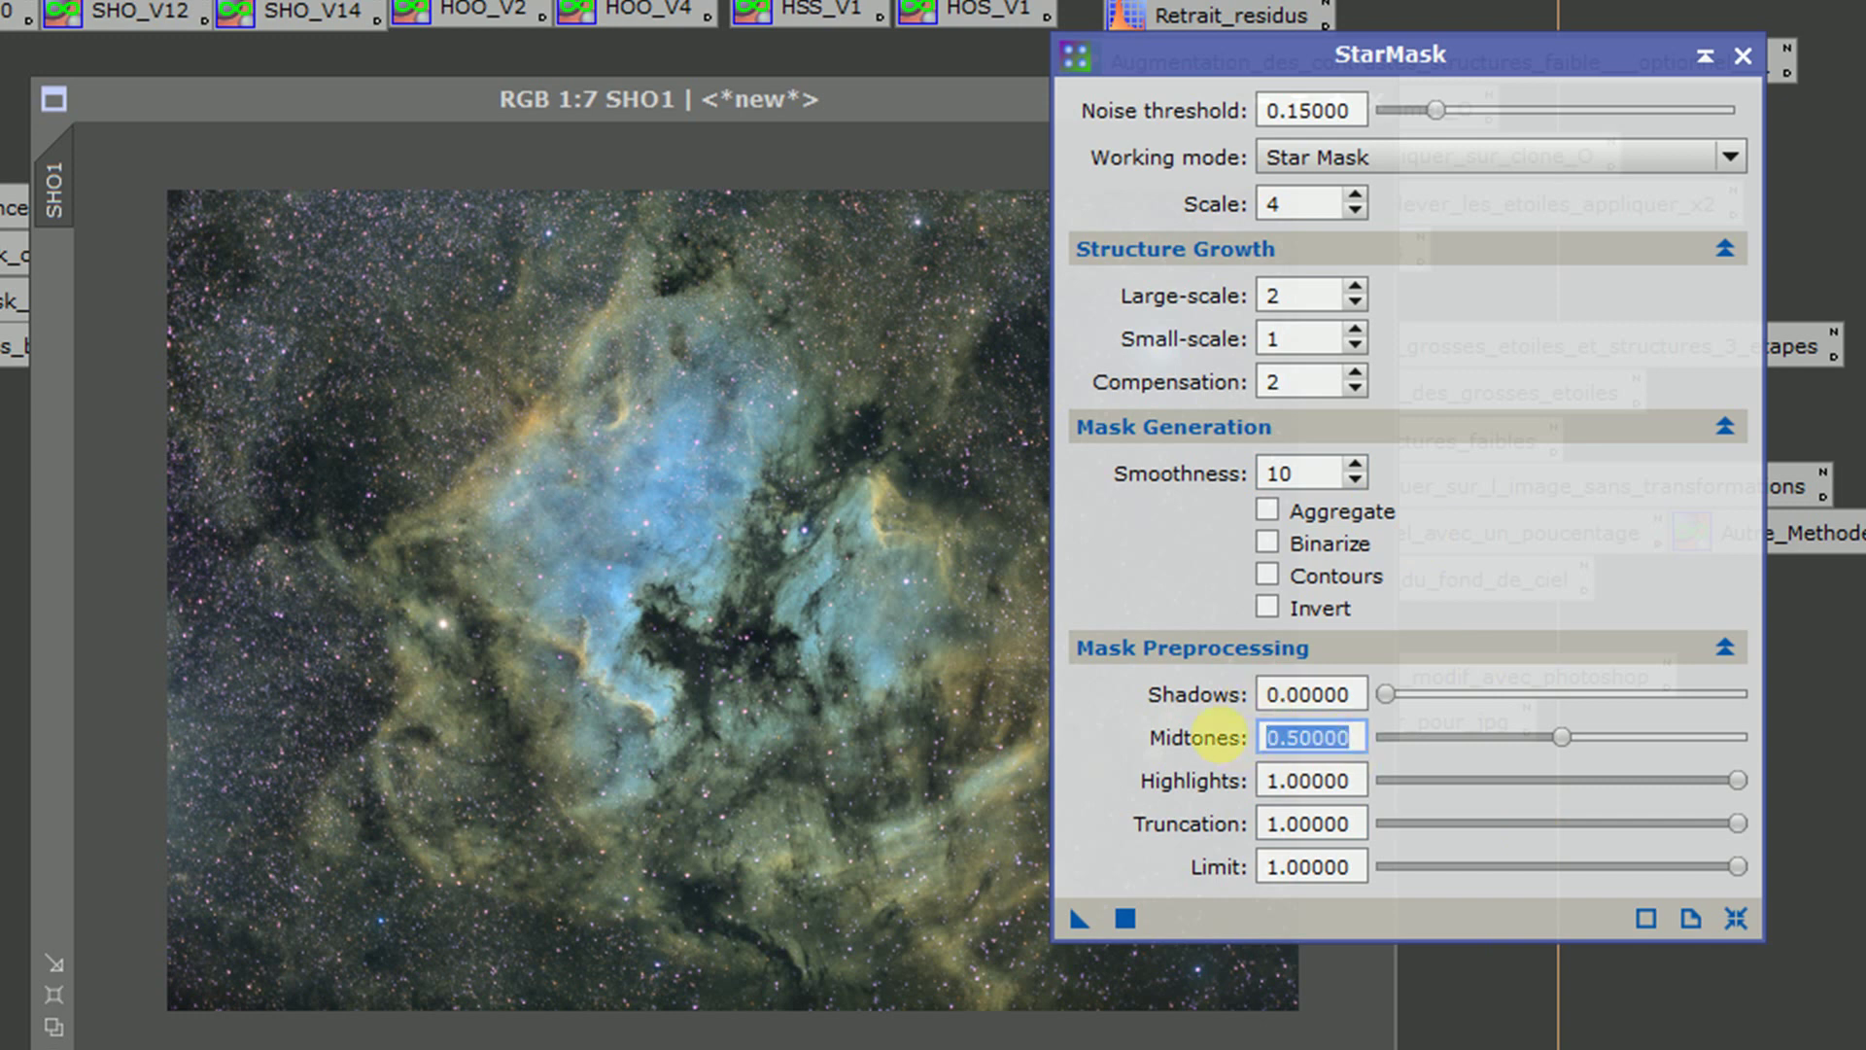
{"action": "left_click_drag", "start_coordinate": [843, 91], "coordinate": [598, 149]}
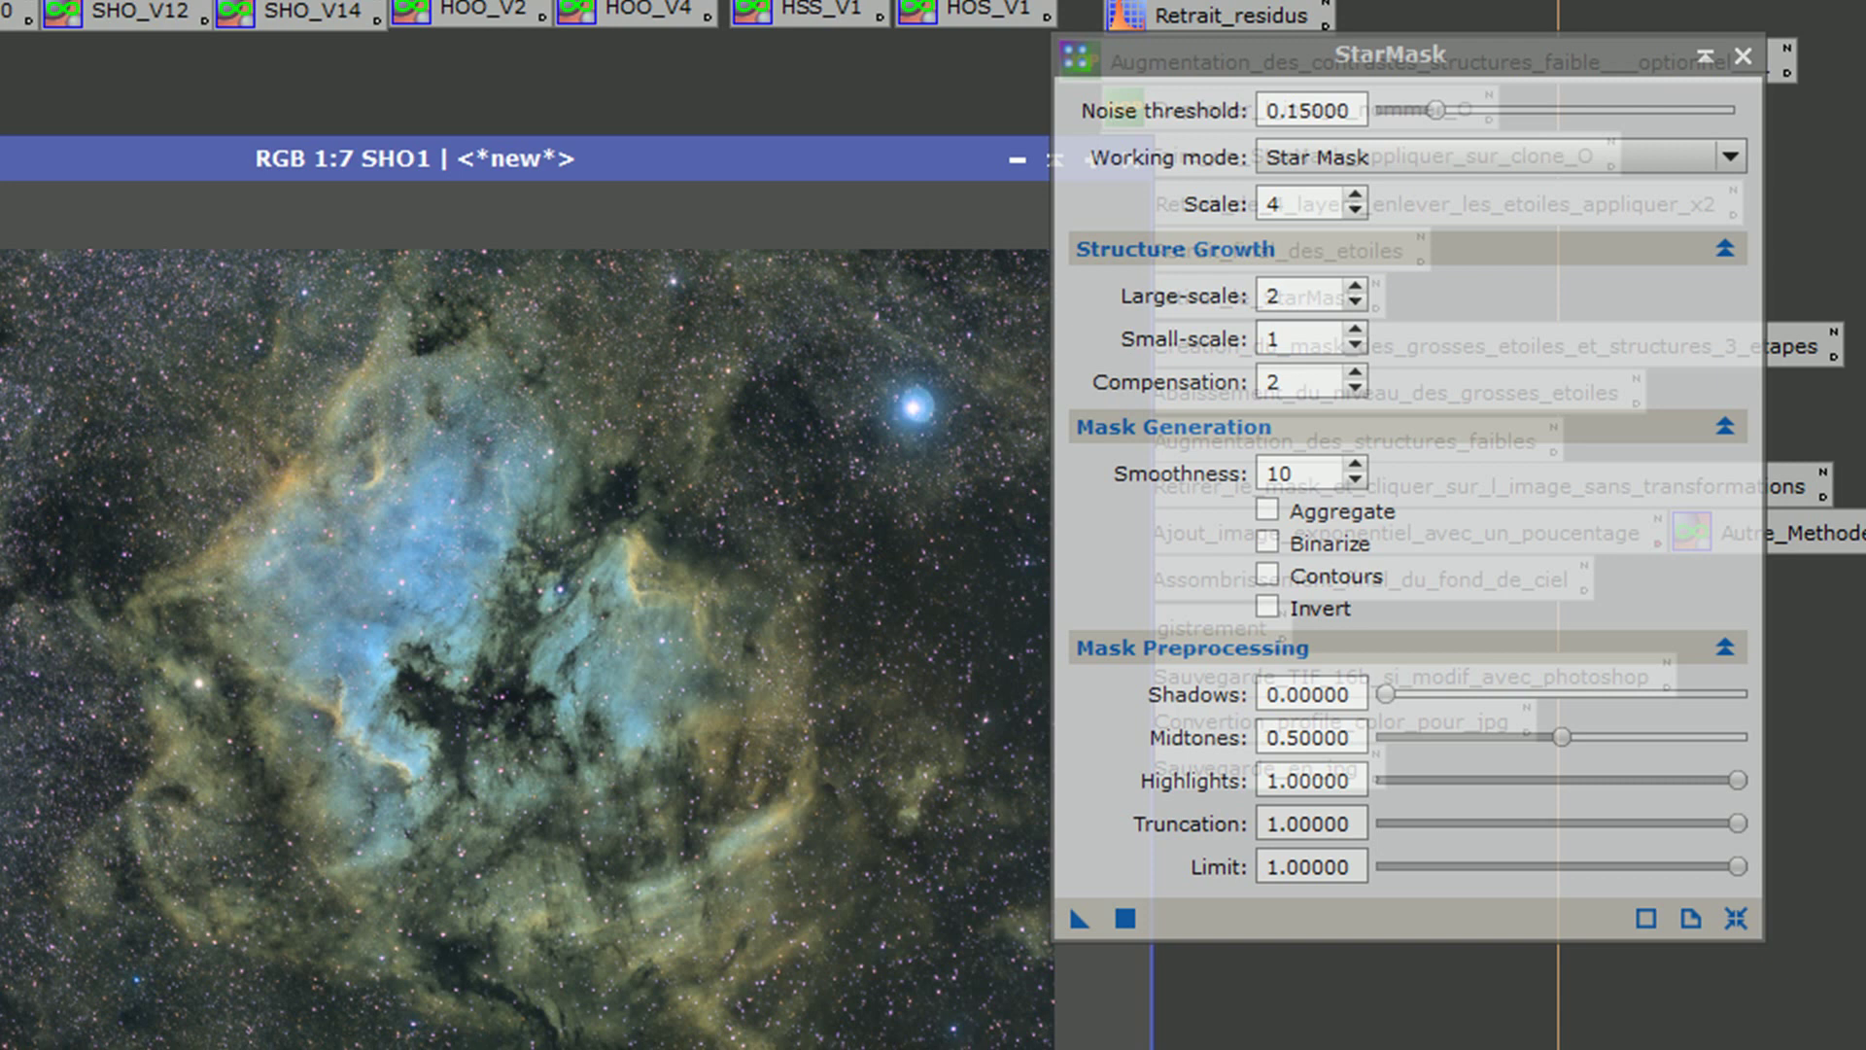
{"action": "scroll", "coordinate": [541, 387], "scroll_direction": "down", "scroll_amount": 1}
{"action": "scroll", "coordinate": [544, 393], "scroll_direction": "up", "scroll_amount": 2}
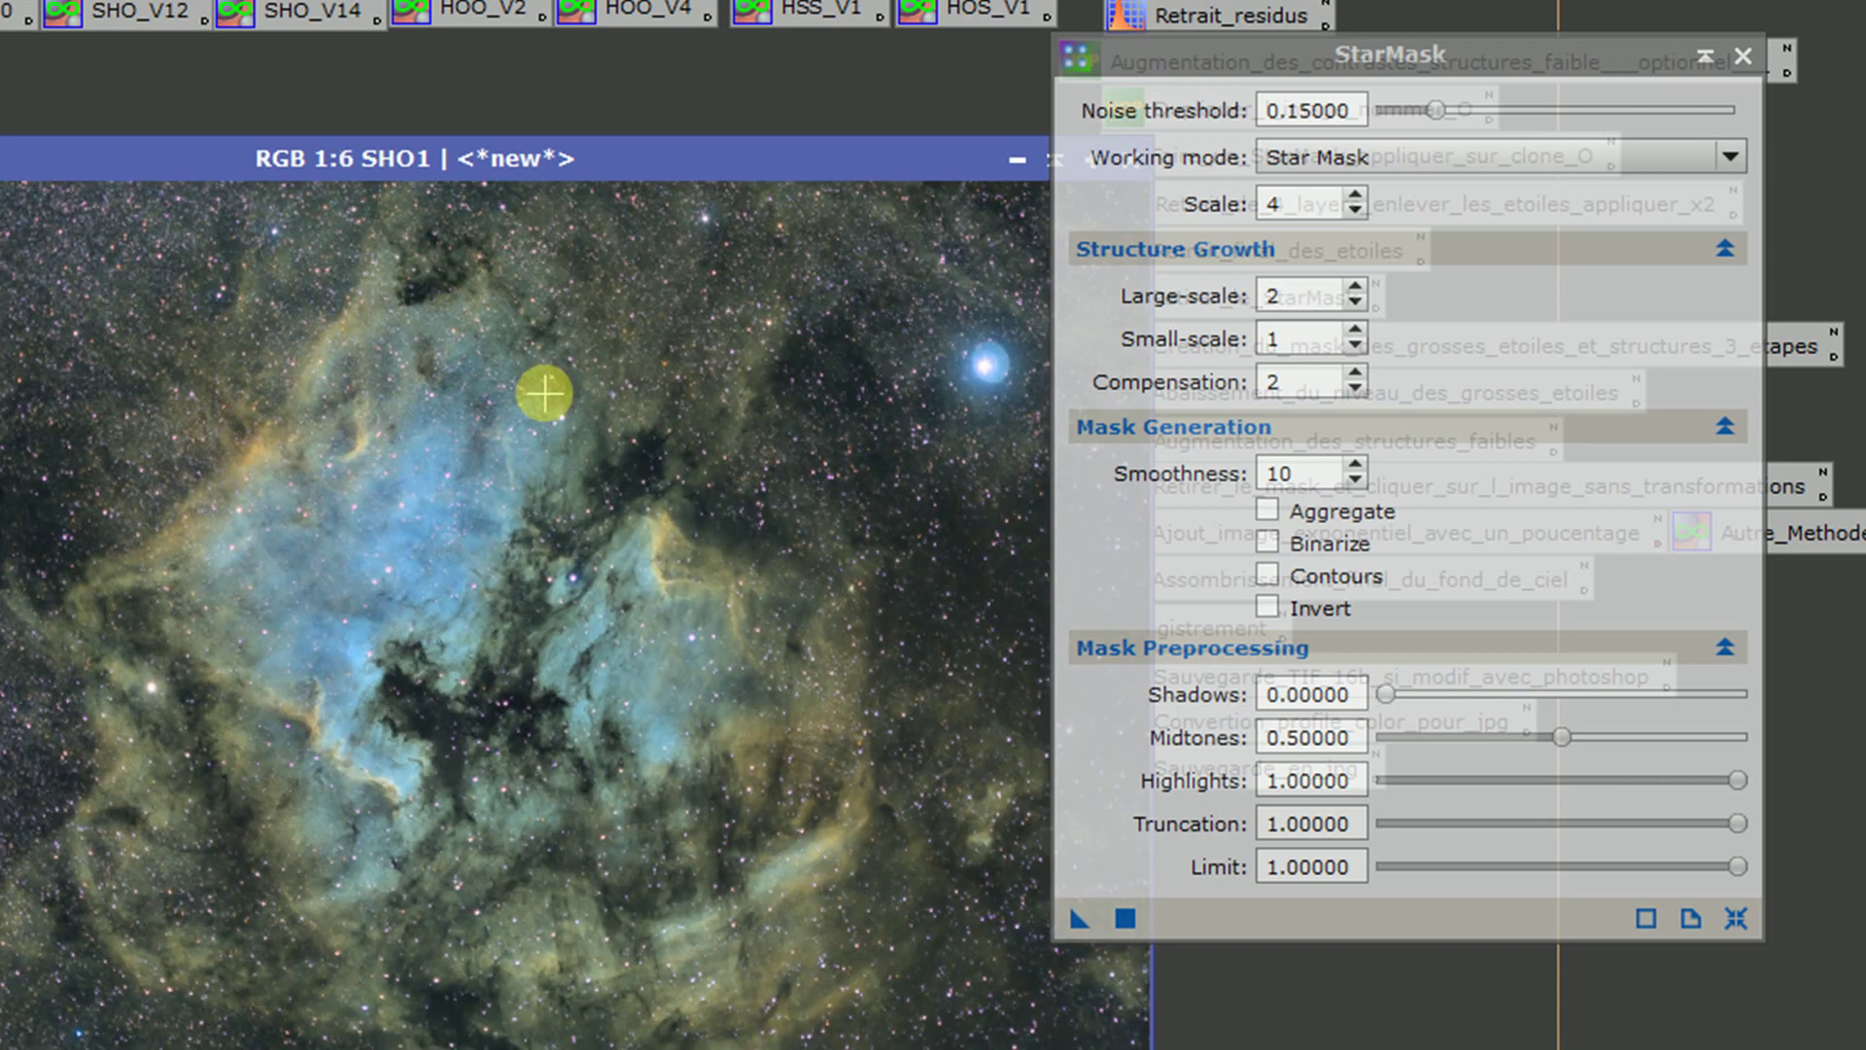
{"action": "left_click", "coordinate": [711, 164]}
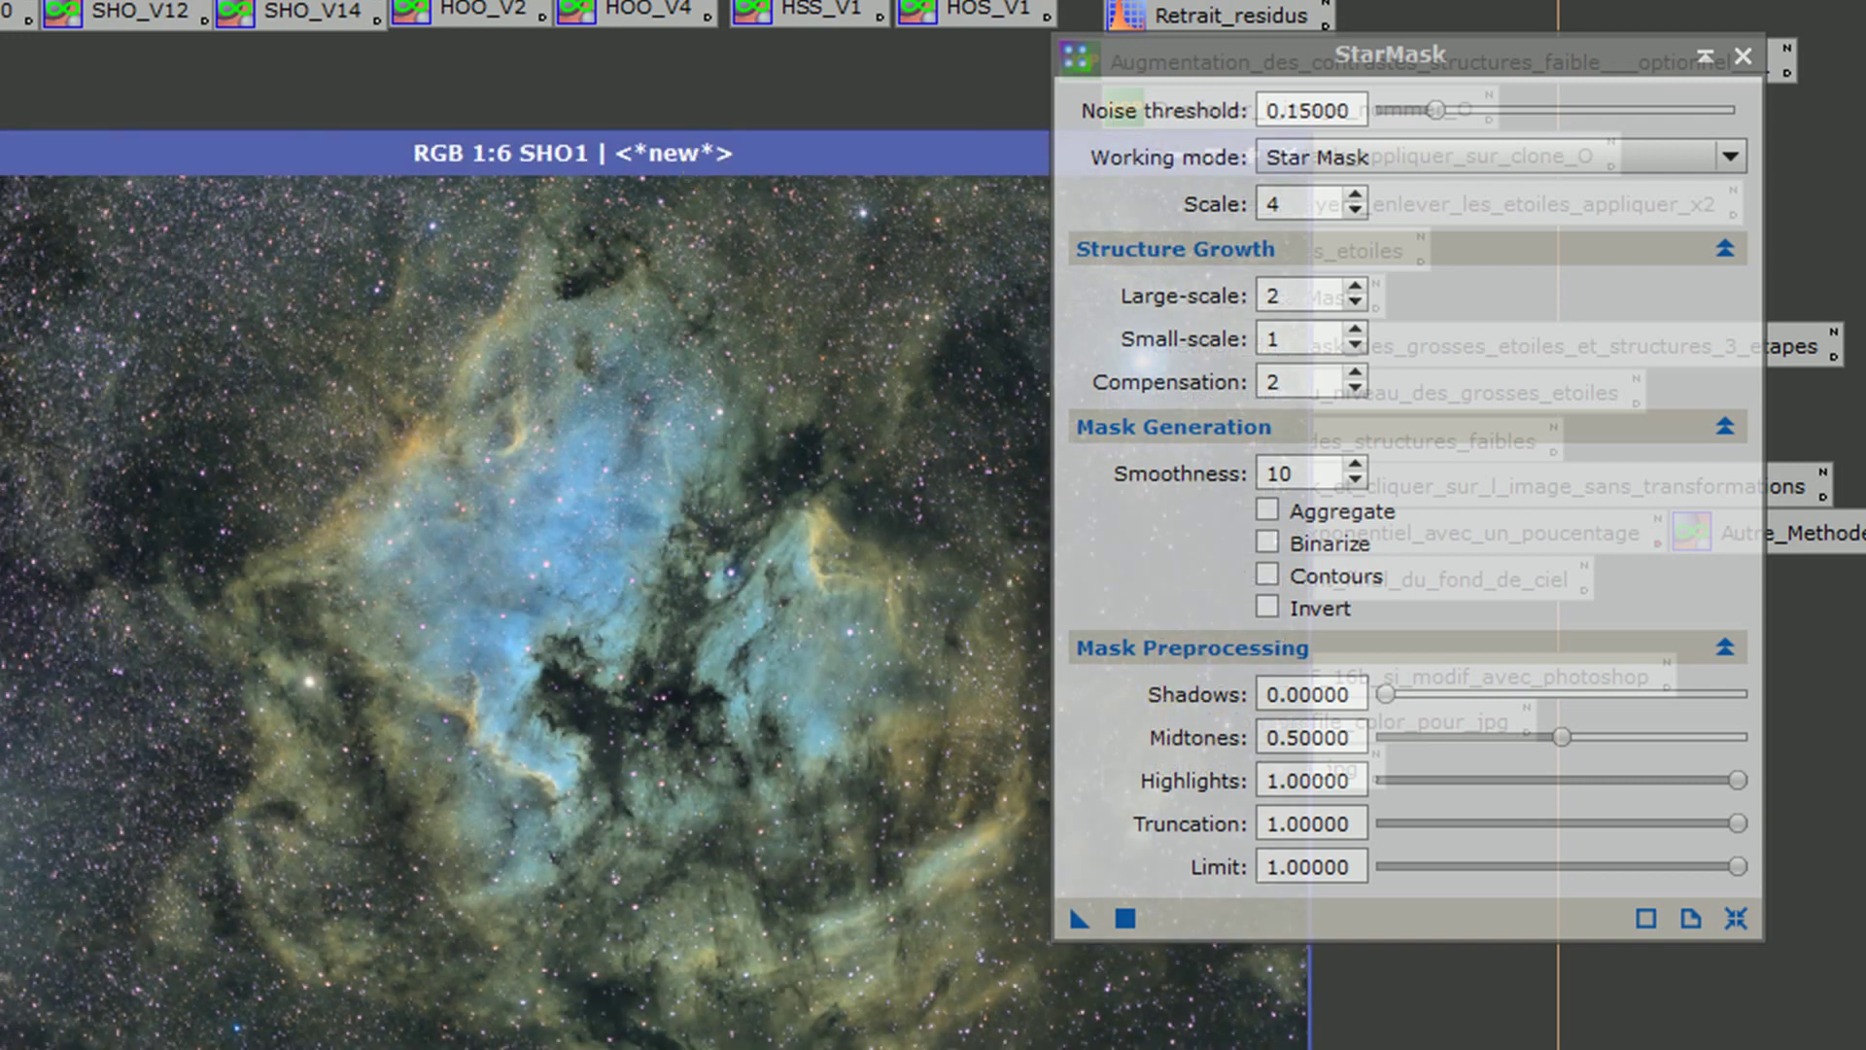
{"action": "left_click", "coordinate": [1438, 583]}
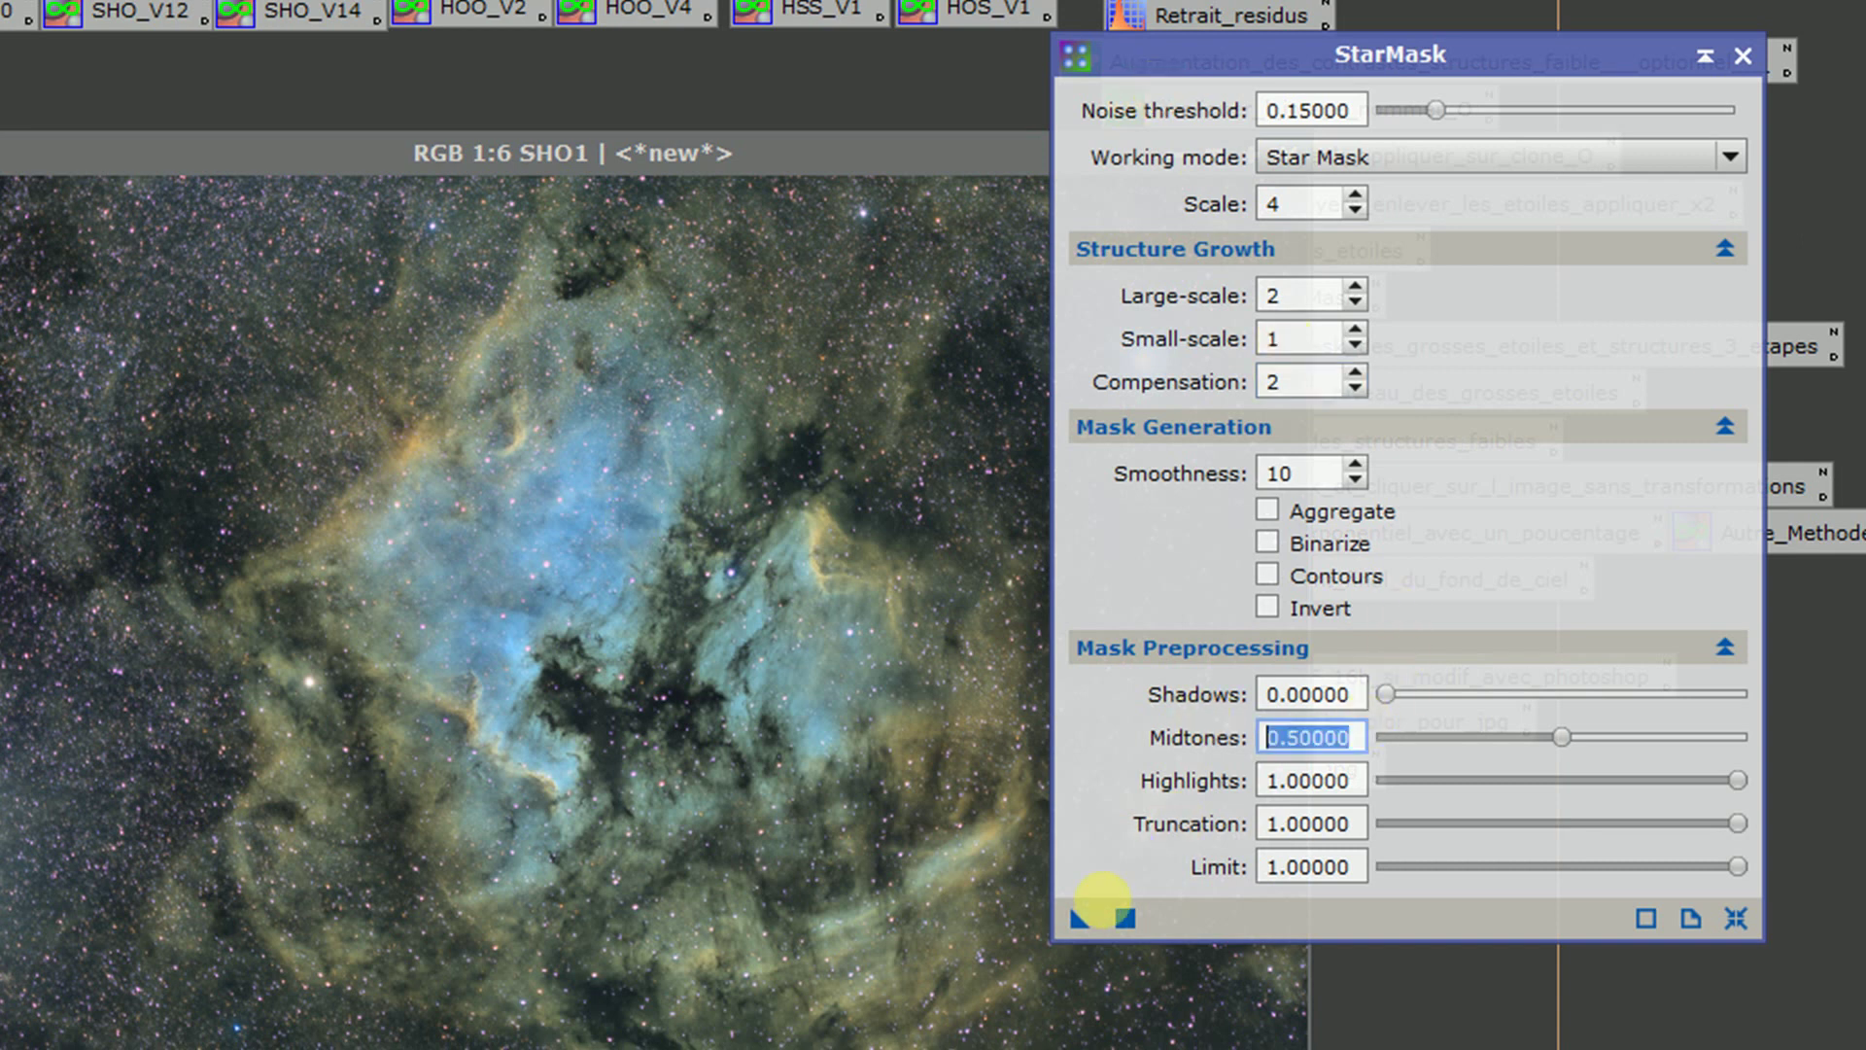
{"action": "left_click_drag", "start_coordinate": [1080, 918], "coordinate": [887, 856]}
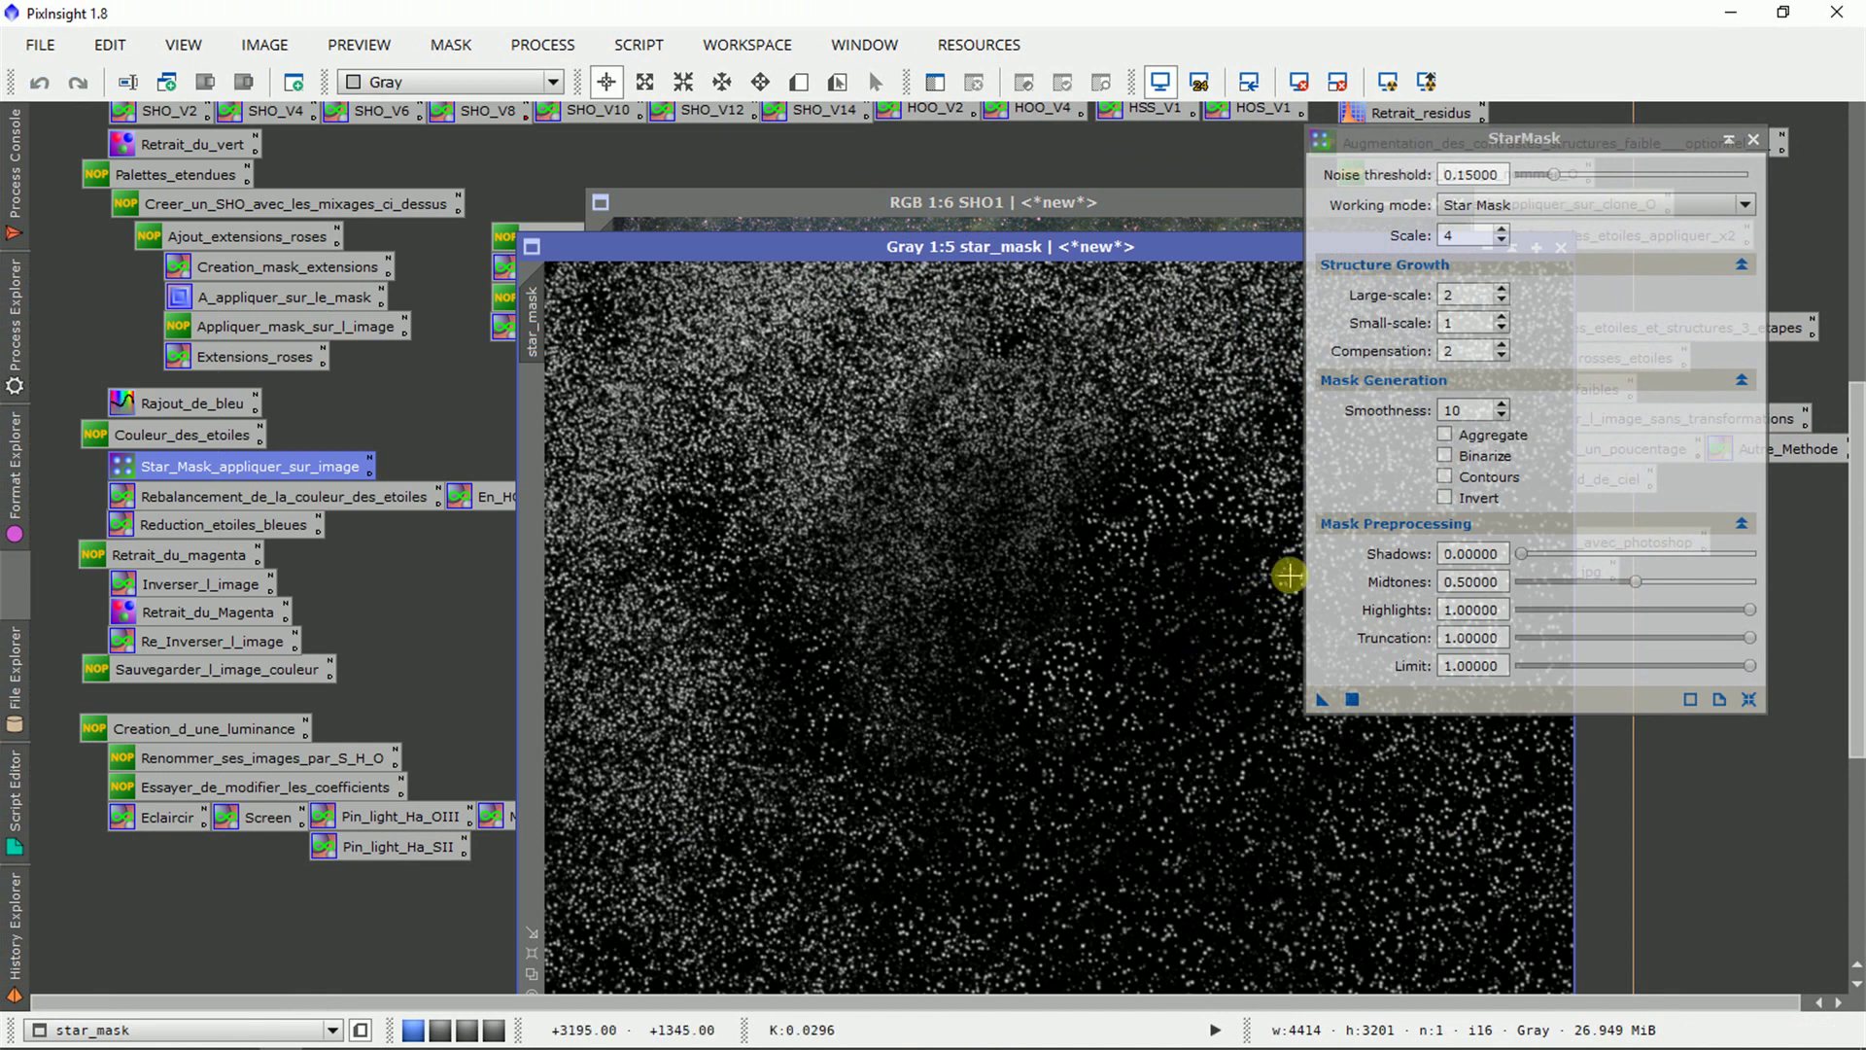
{"action": "left_click", "coordinate": [1753, 139]}
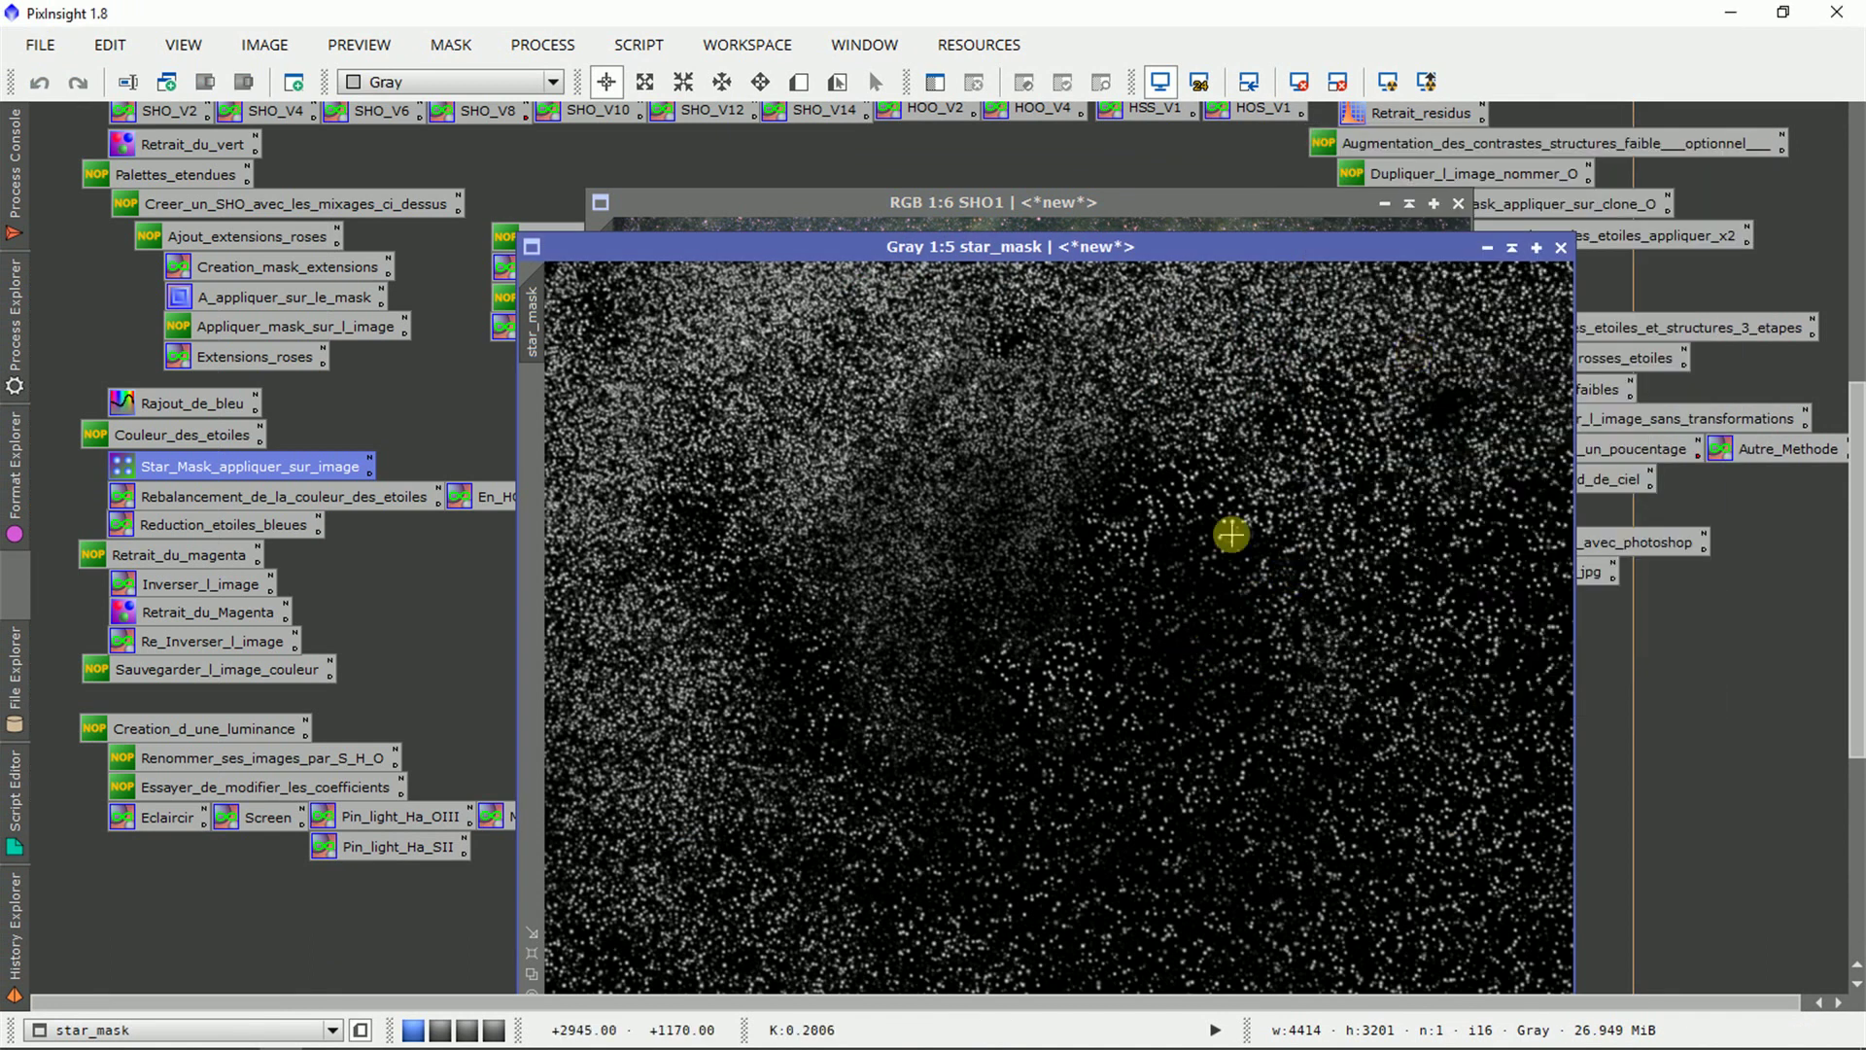
Reduce star_mask to 1:6, apply it as a mask to SHO1, and collapse its window away from the image.
{"action": "left_click", "coordinate": [531, 972]}
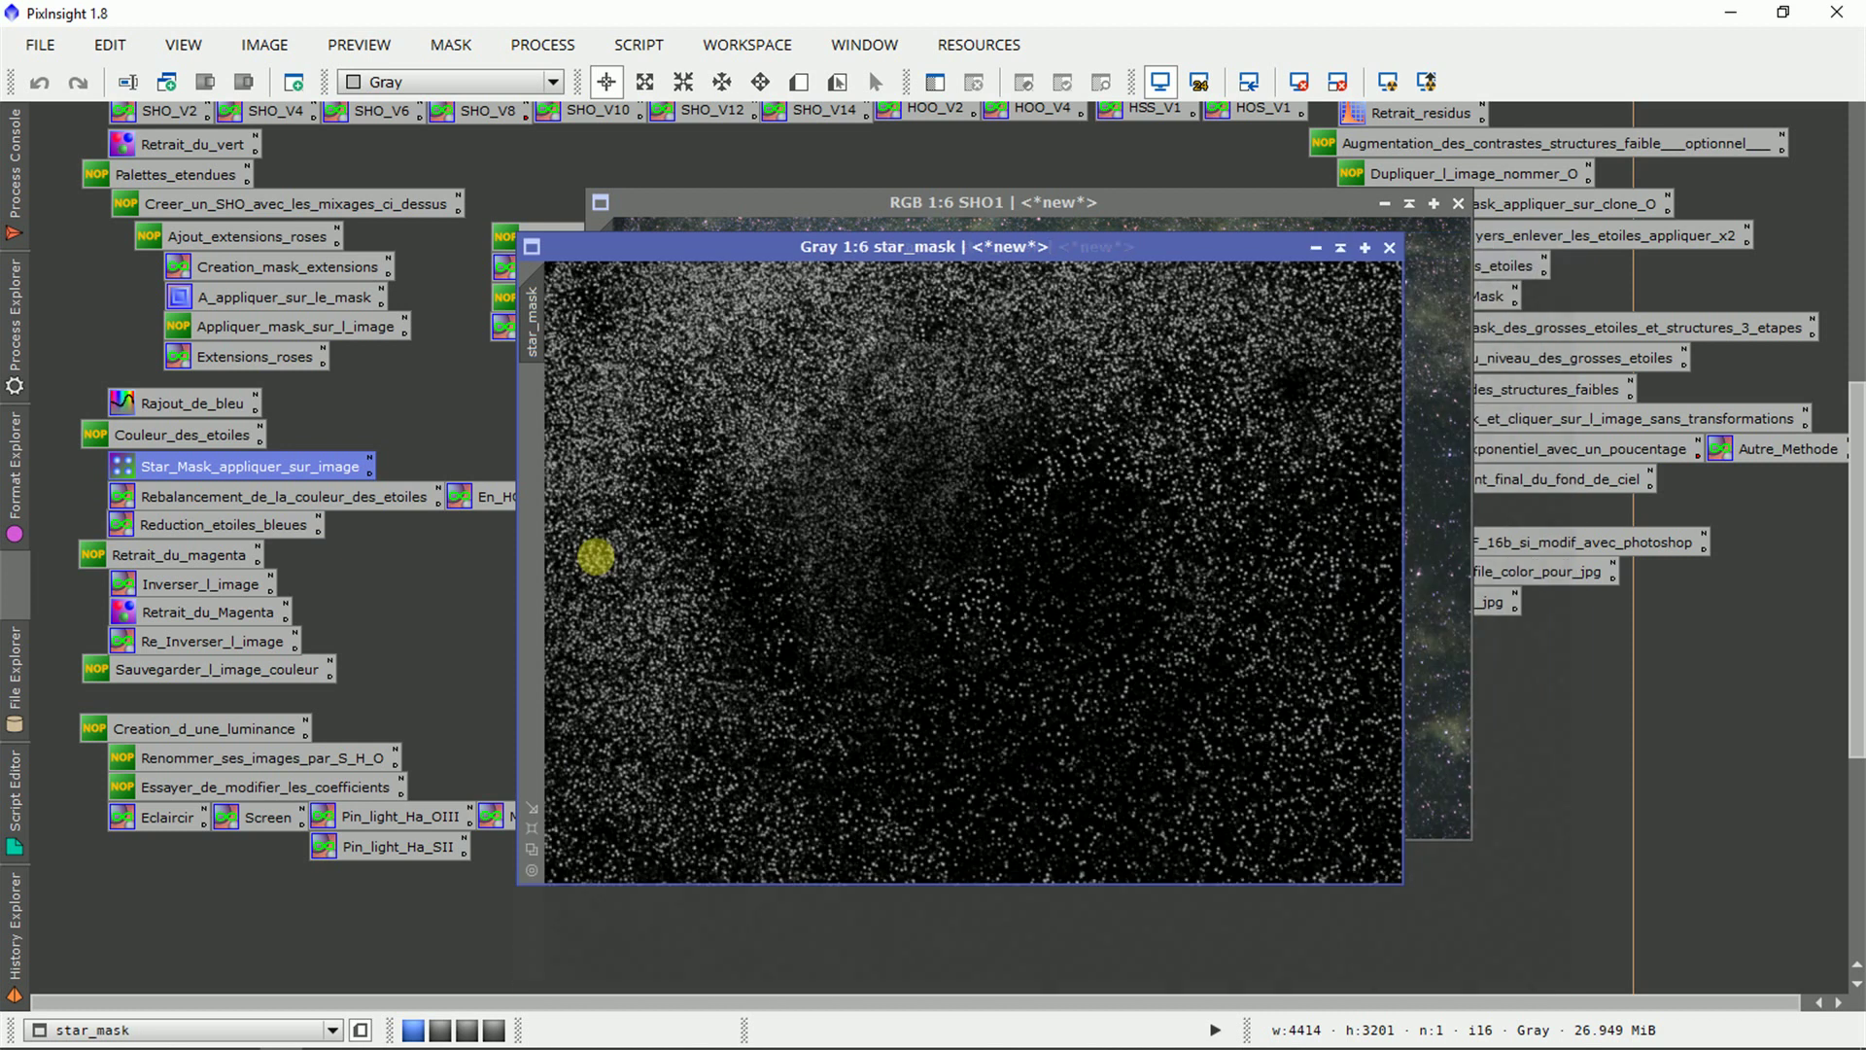
{"action": "left_click_drag", "start_coordinate": [617, 241], "coordinate": [831, 235]}
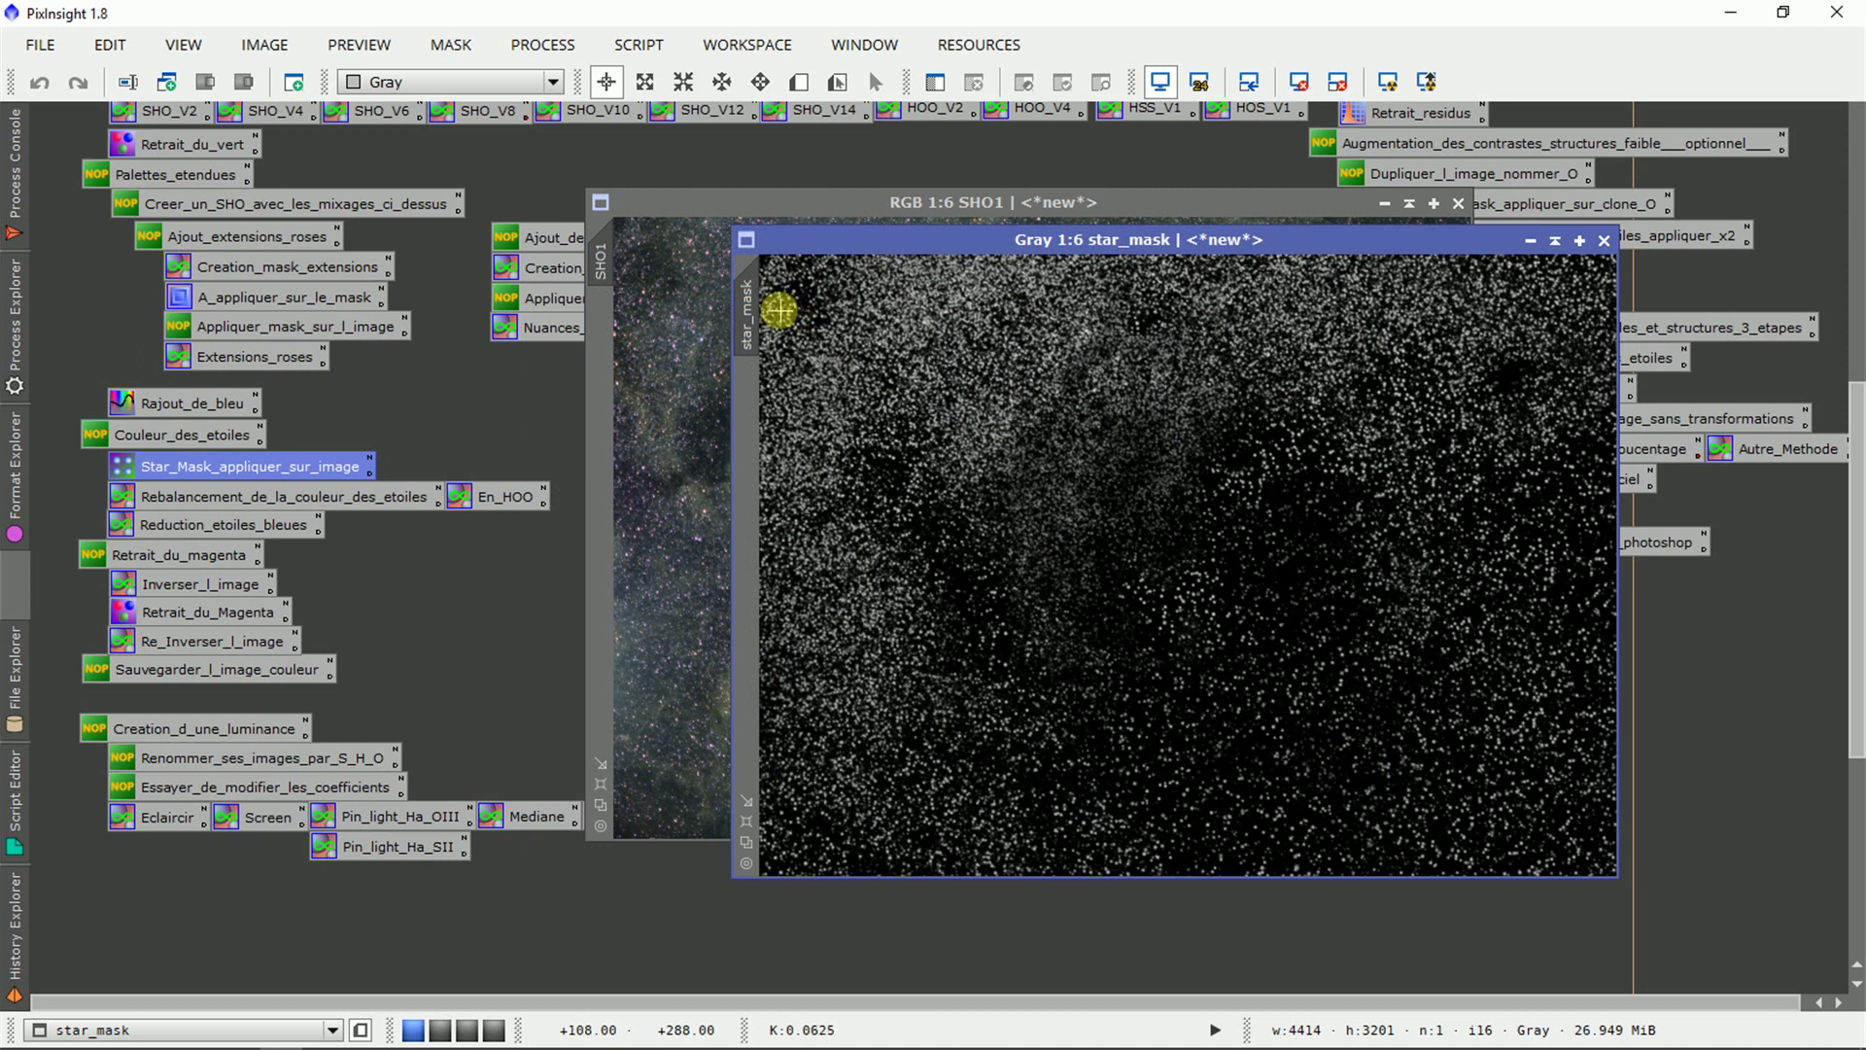
{"action": "left_click_drag", "start_coordinate": [746, 311], "coordinate": [608, 340]}
{"action": "left_click", "coordinate": [1556, 239]}
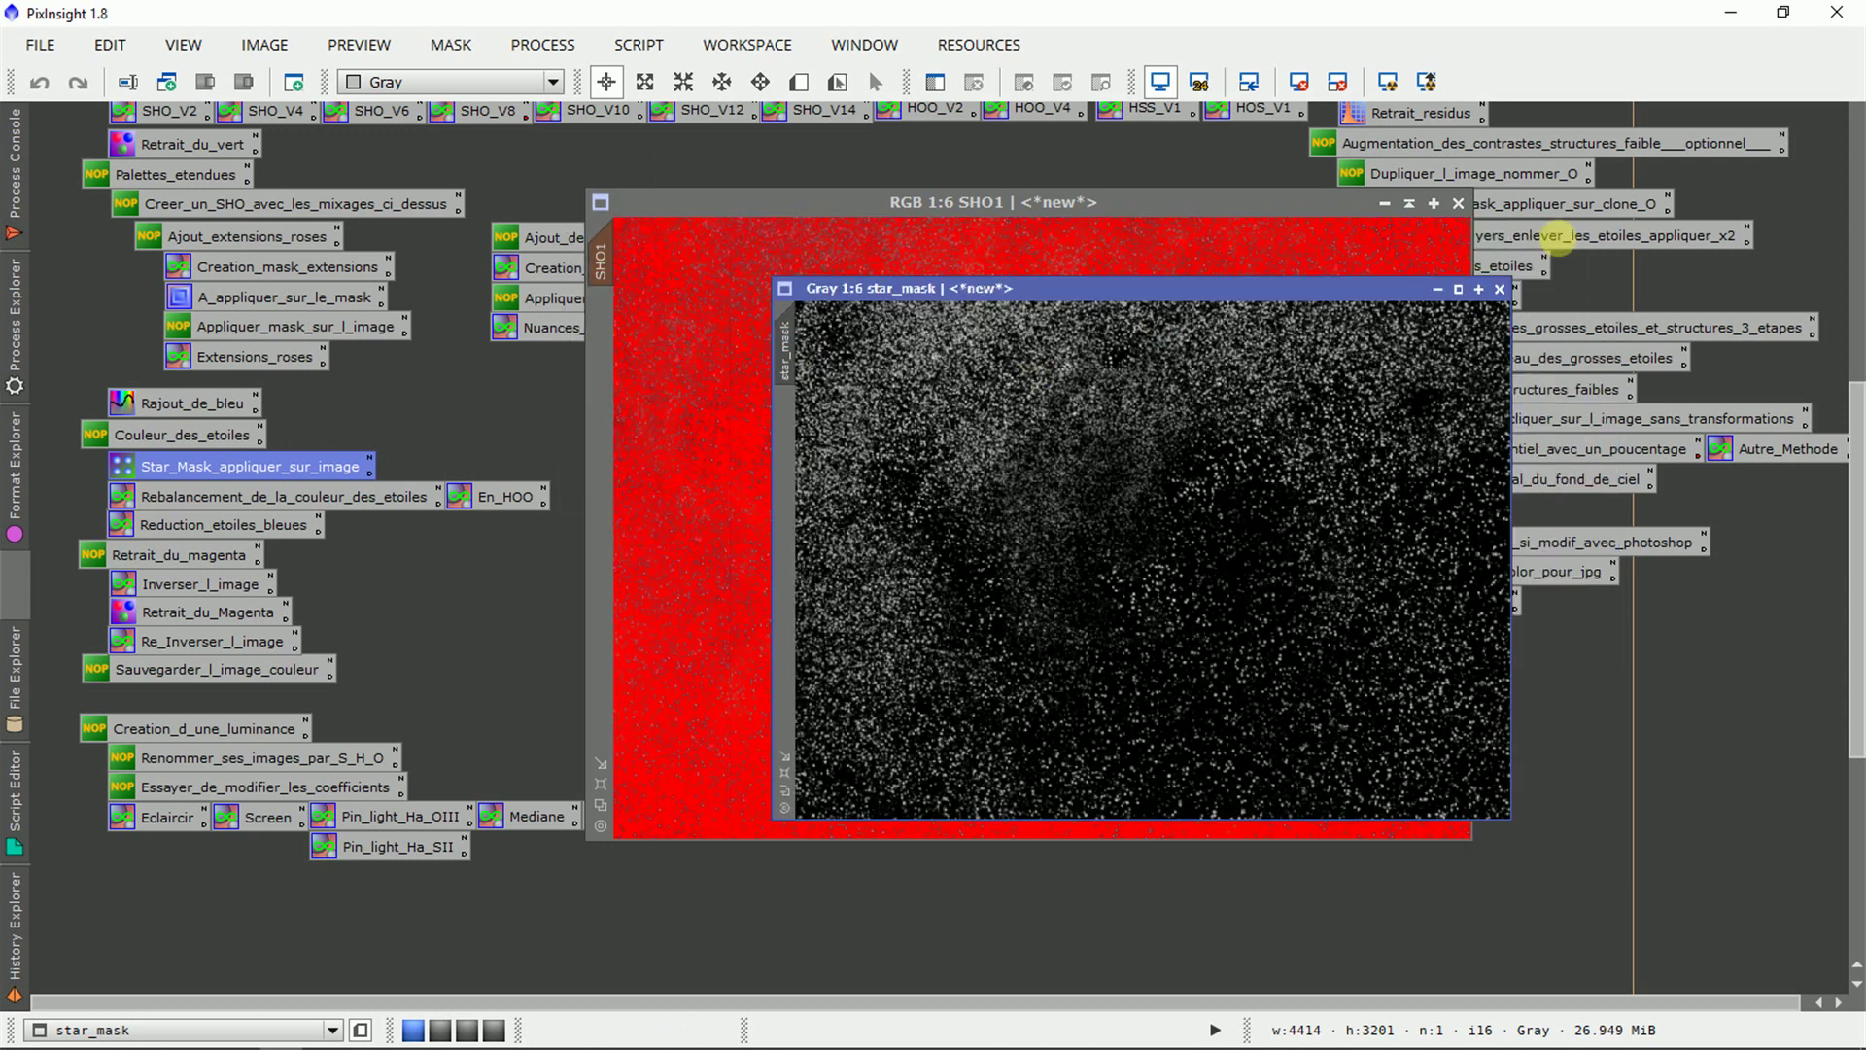
{"action": "left_click_drag", "start_coordinate": [1133, 545], "coordinate": [350, 396]}
Enlarge SHO1 to 1:1, check the mask's coverage of the stars, and hide the red mask overlay.
{"action": "left_click", "coordinate": [1103, 543]}
{"action": "scroll", "coordinate": [1103, 543], "scroll_direction": "up", "scroll_amount": 5}
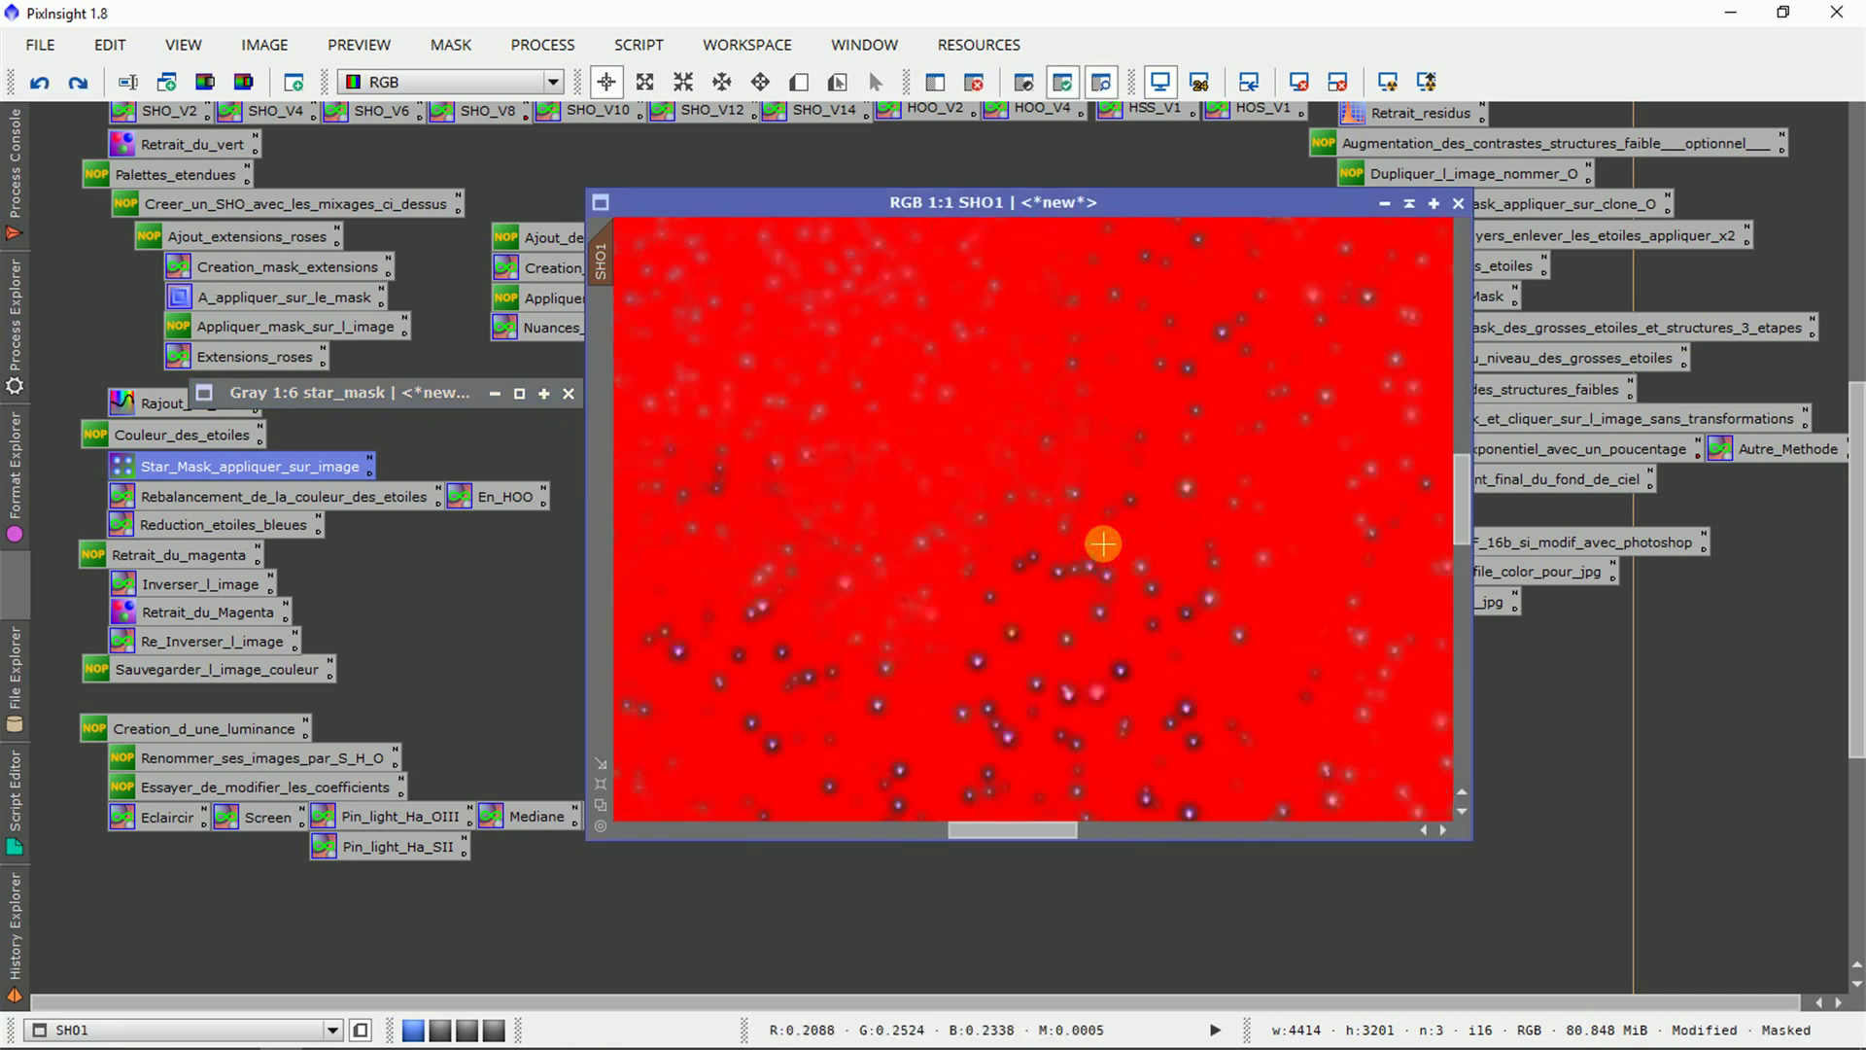
{"action": "key", "text": "ctrl+k"}
{"action": "key", "text": "ctrl+k"}
{"action": "key", "text": "ctrl+k"}
{"action": "key", "text": "ctrl+k"}
{"action": "key", "text": "ctrl+k"}
{"action": "key", "text": "ctrl+k"}
{"action": "key", "text": "ctrl+k"}
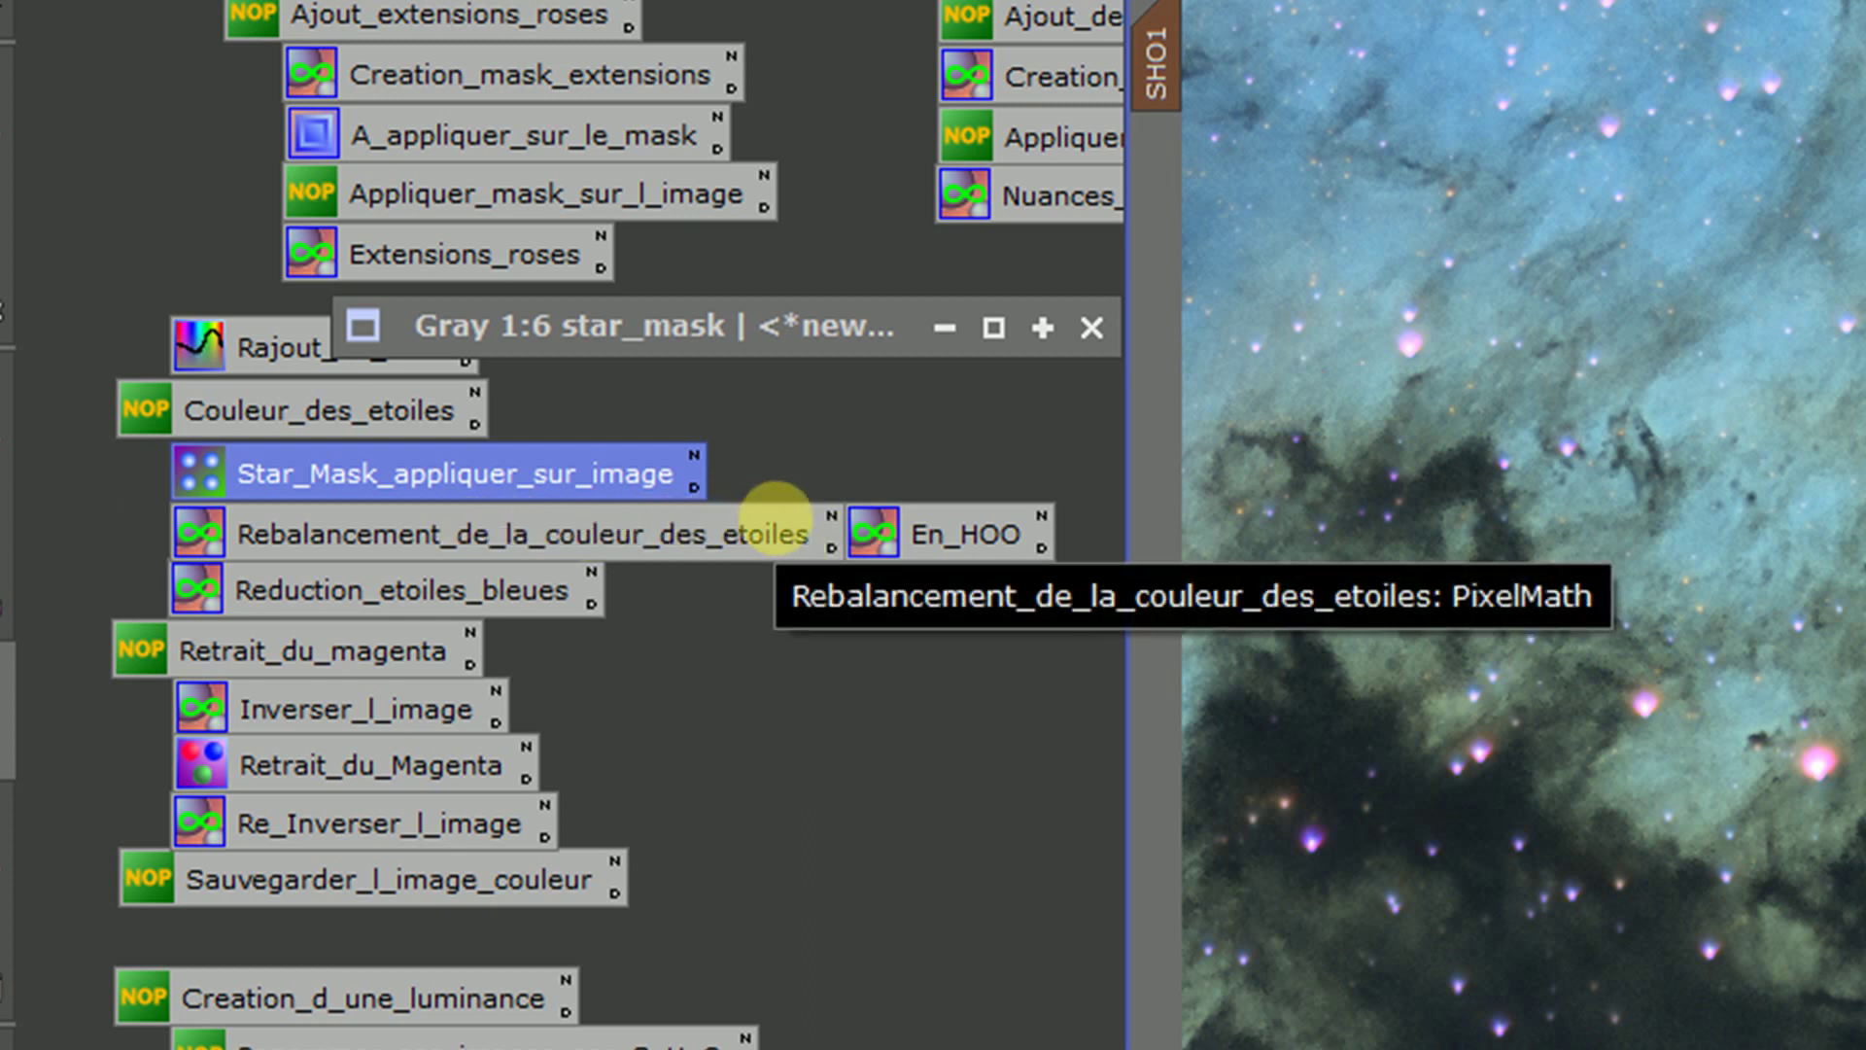
Review the R, G and B expressions in the Rebalancement_de_la_couleur_des_etoiles and En_HOO PixelMath presets.
{"action": "double_click", "coordinate": [775, 515]}
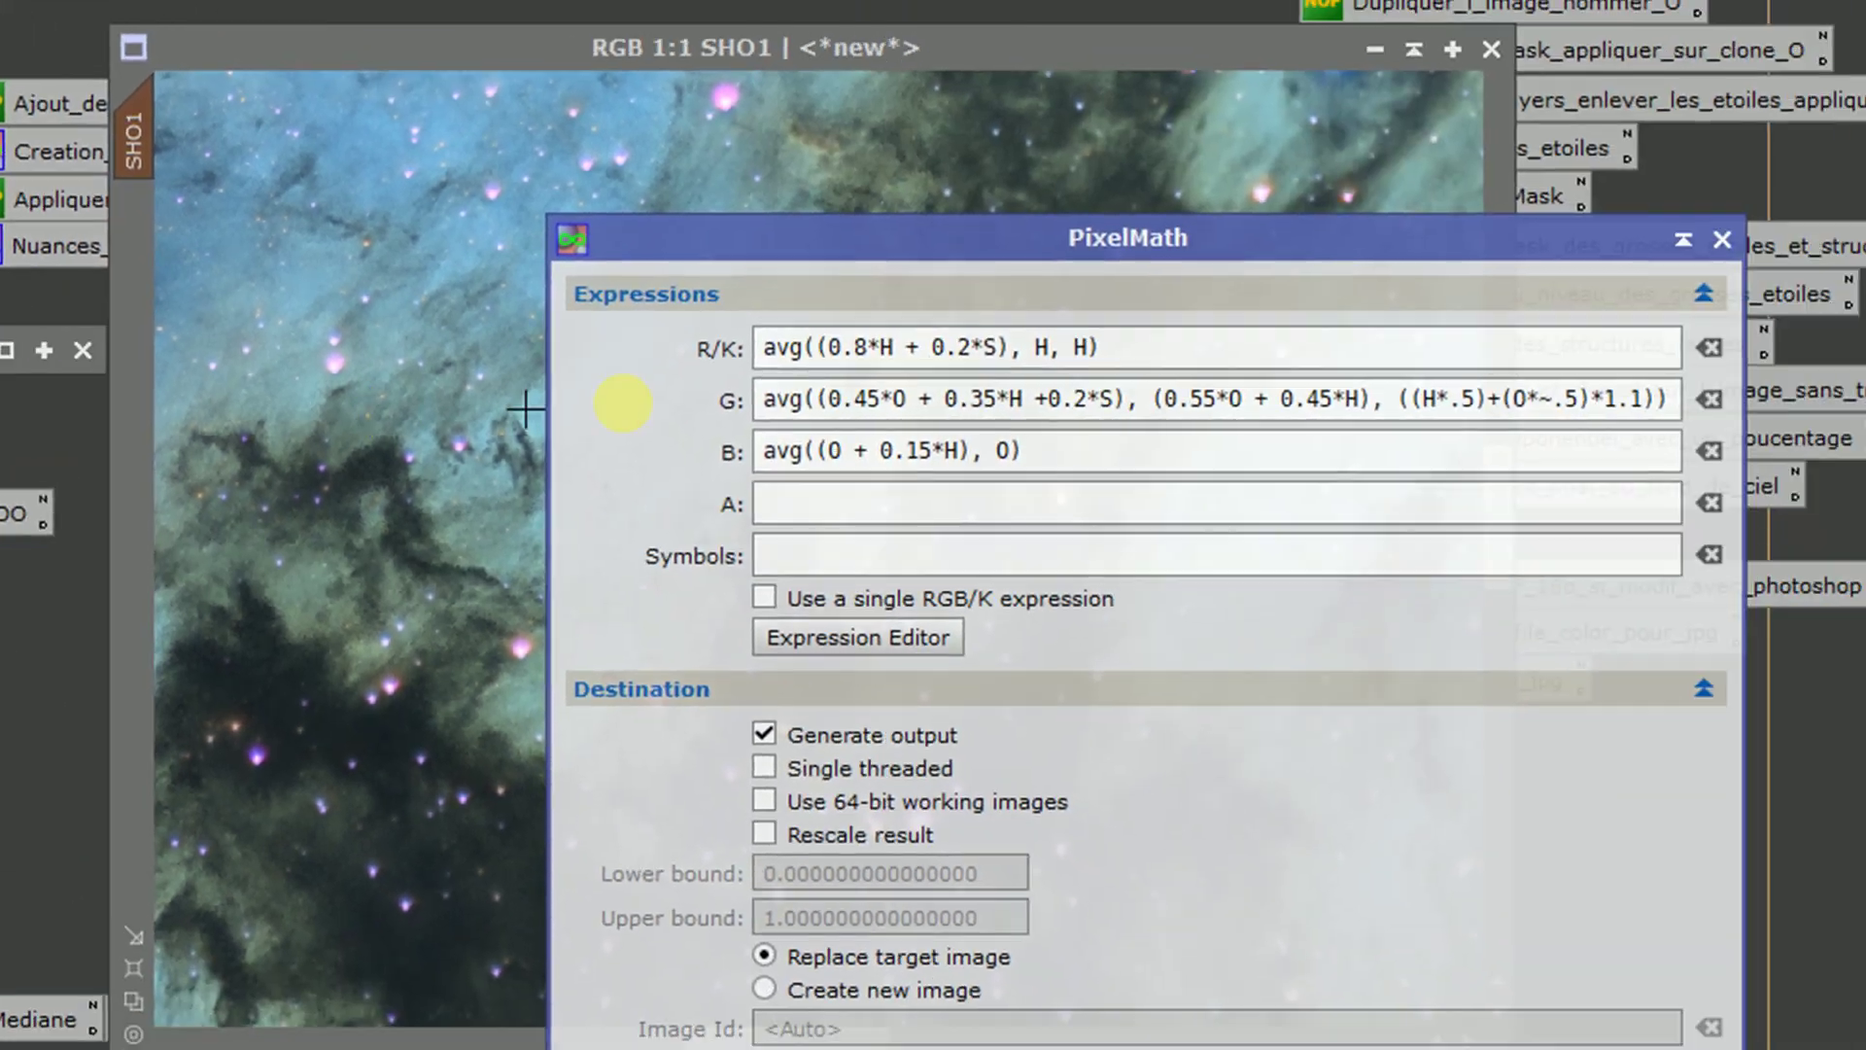
{"action": "left_click_drag", "start_coordinate": [752, 351], "coordinate": [854, 348]}
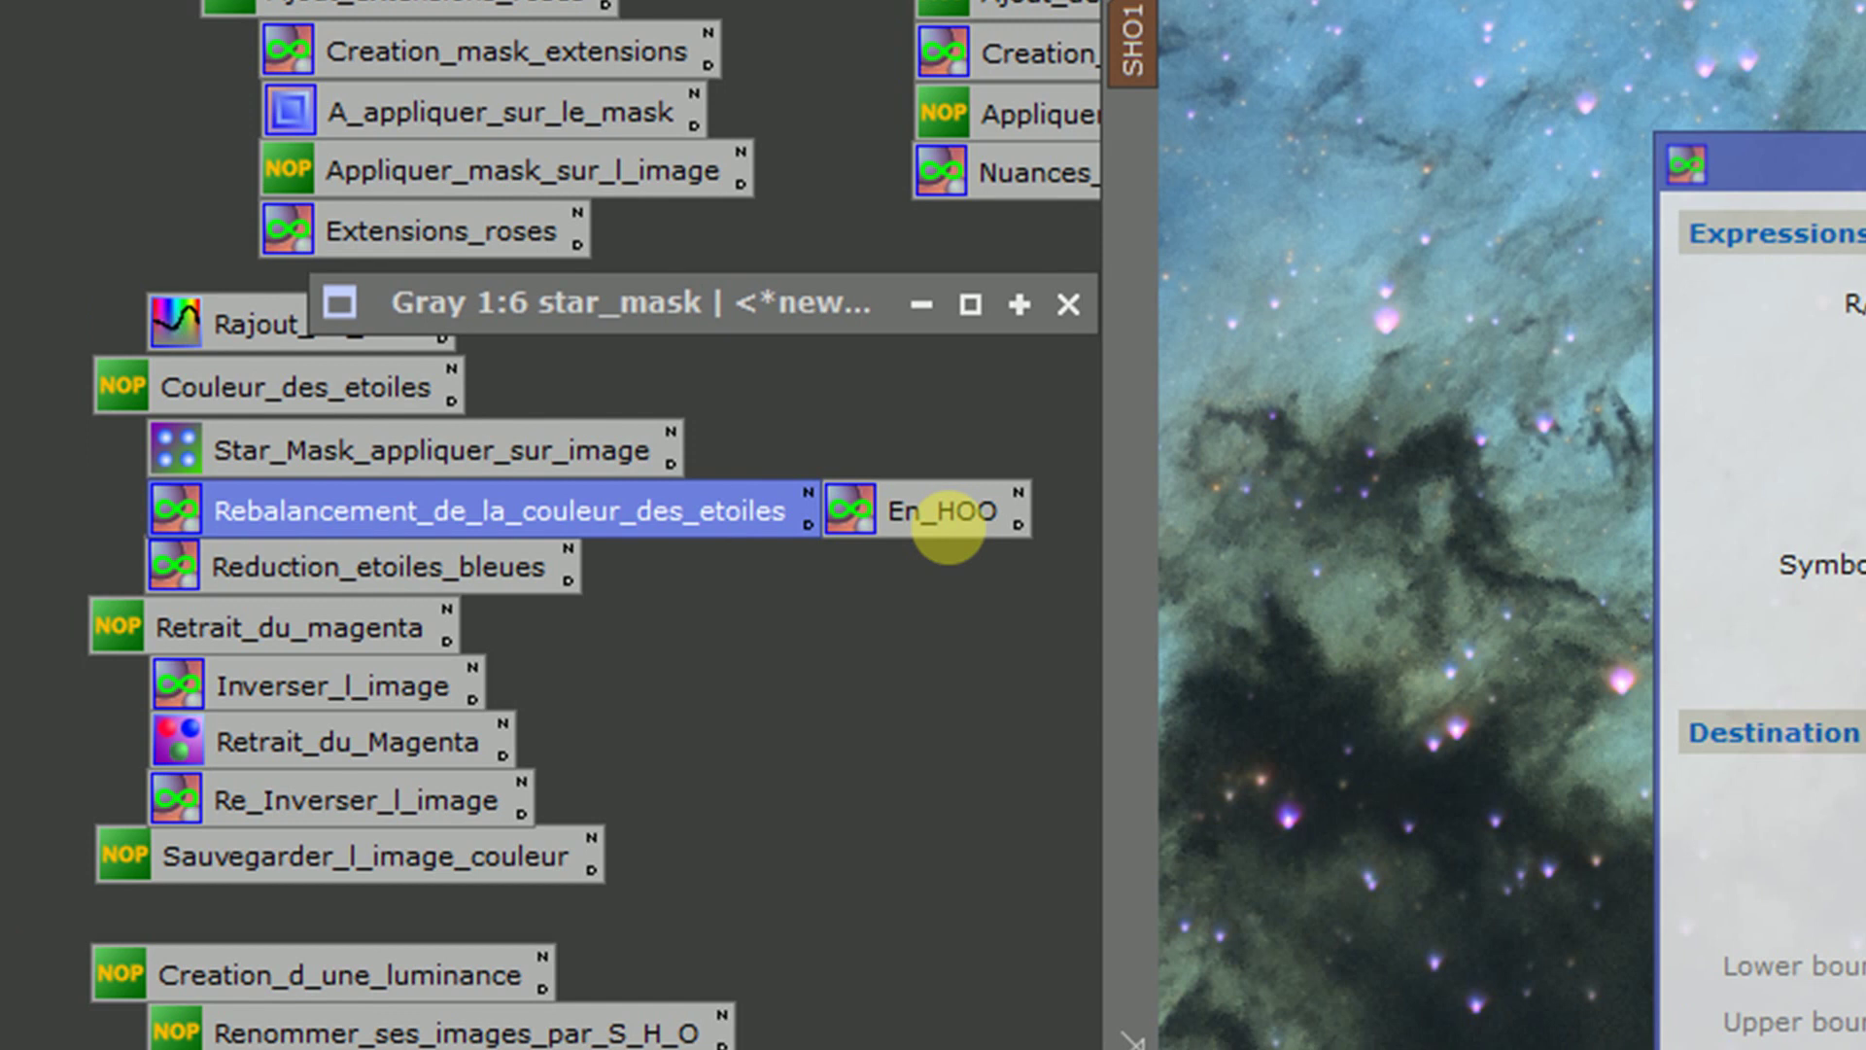
{"action": "double_click", "coordinate": [454, 535]}
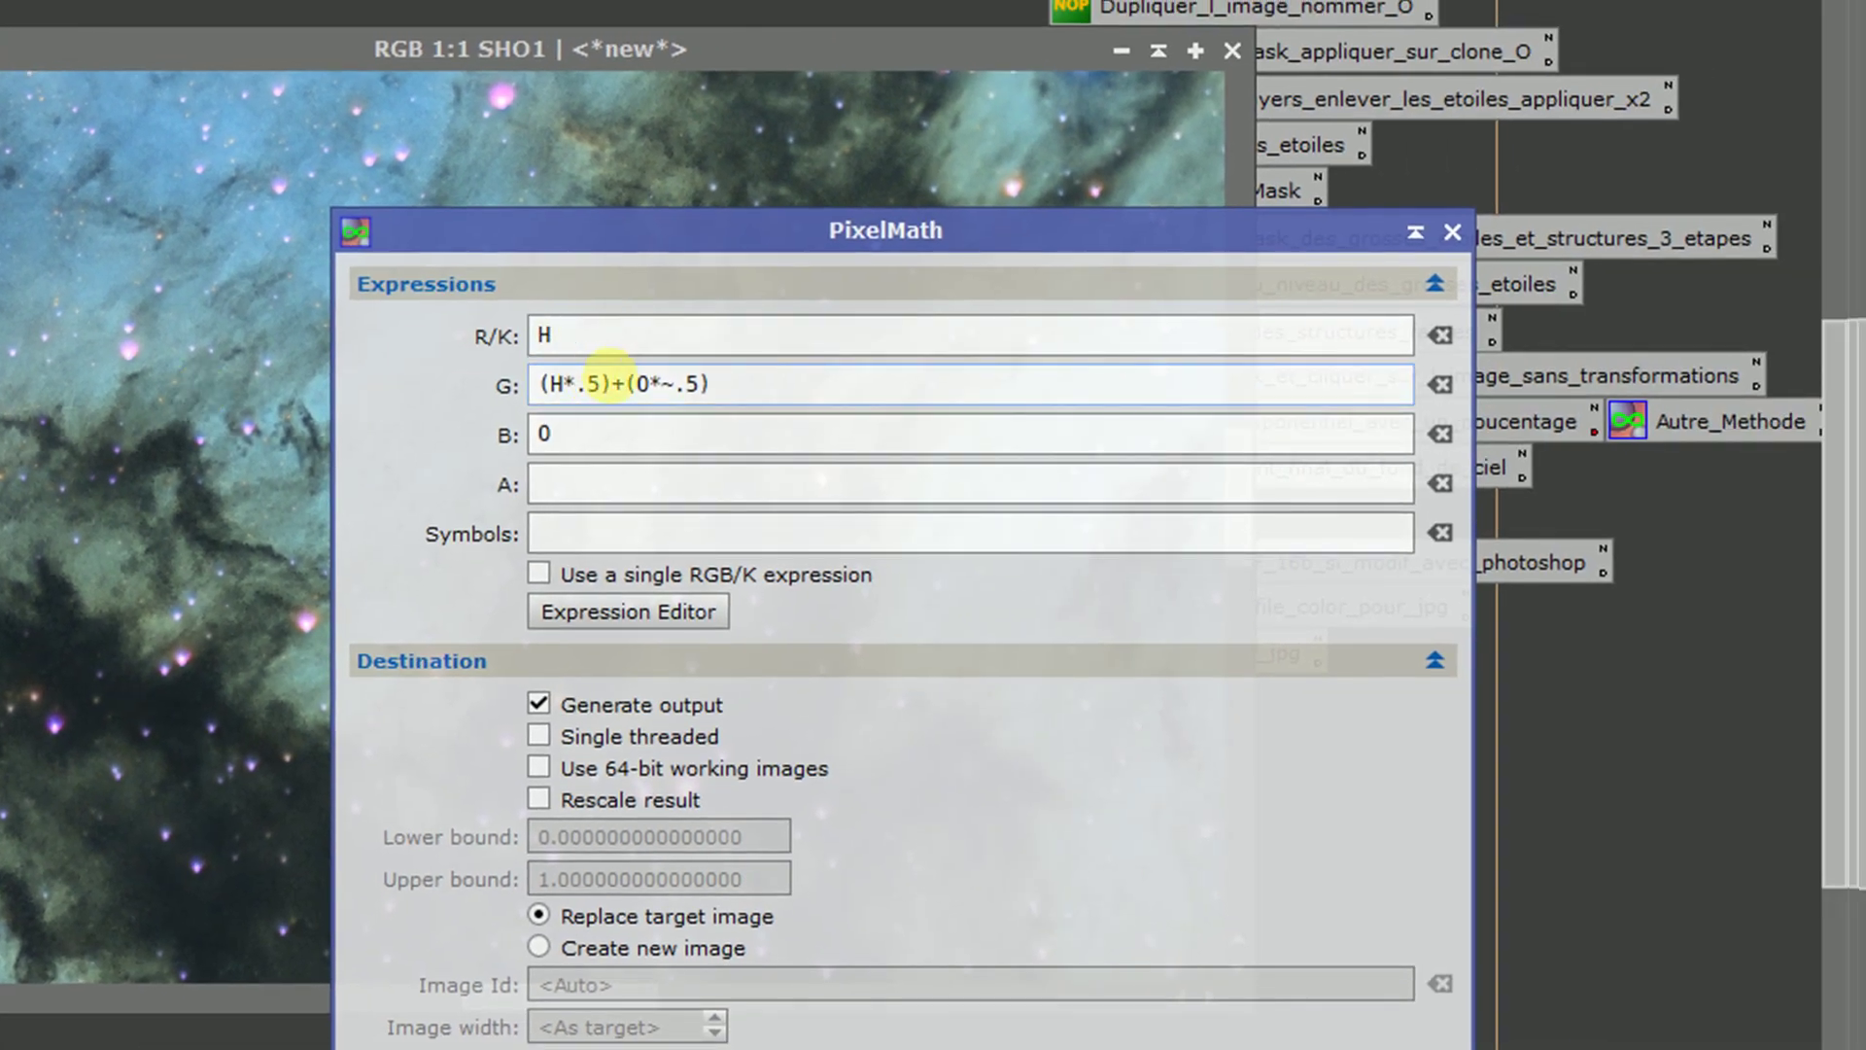
{"action": "double_click", "coordinate": [570, 433]}
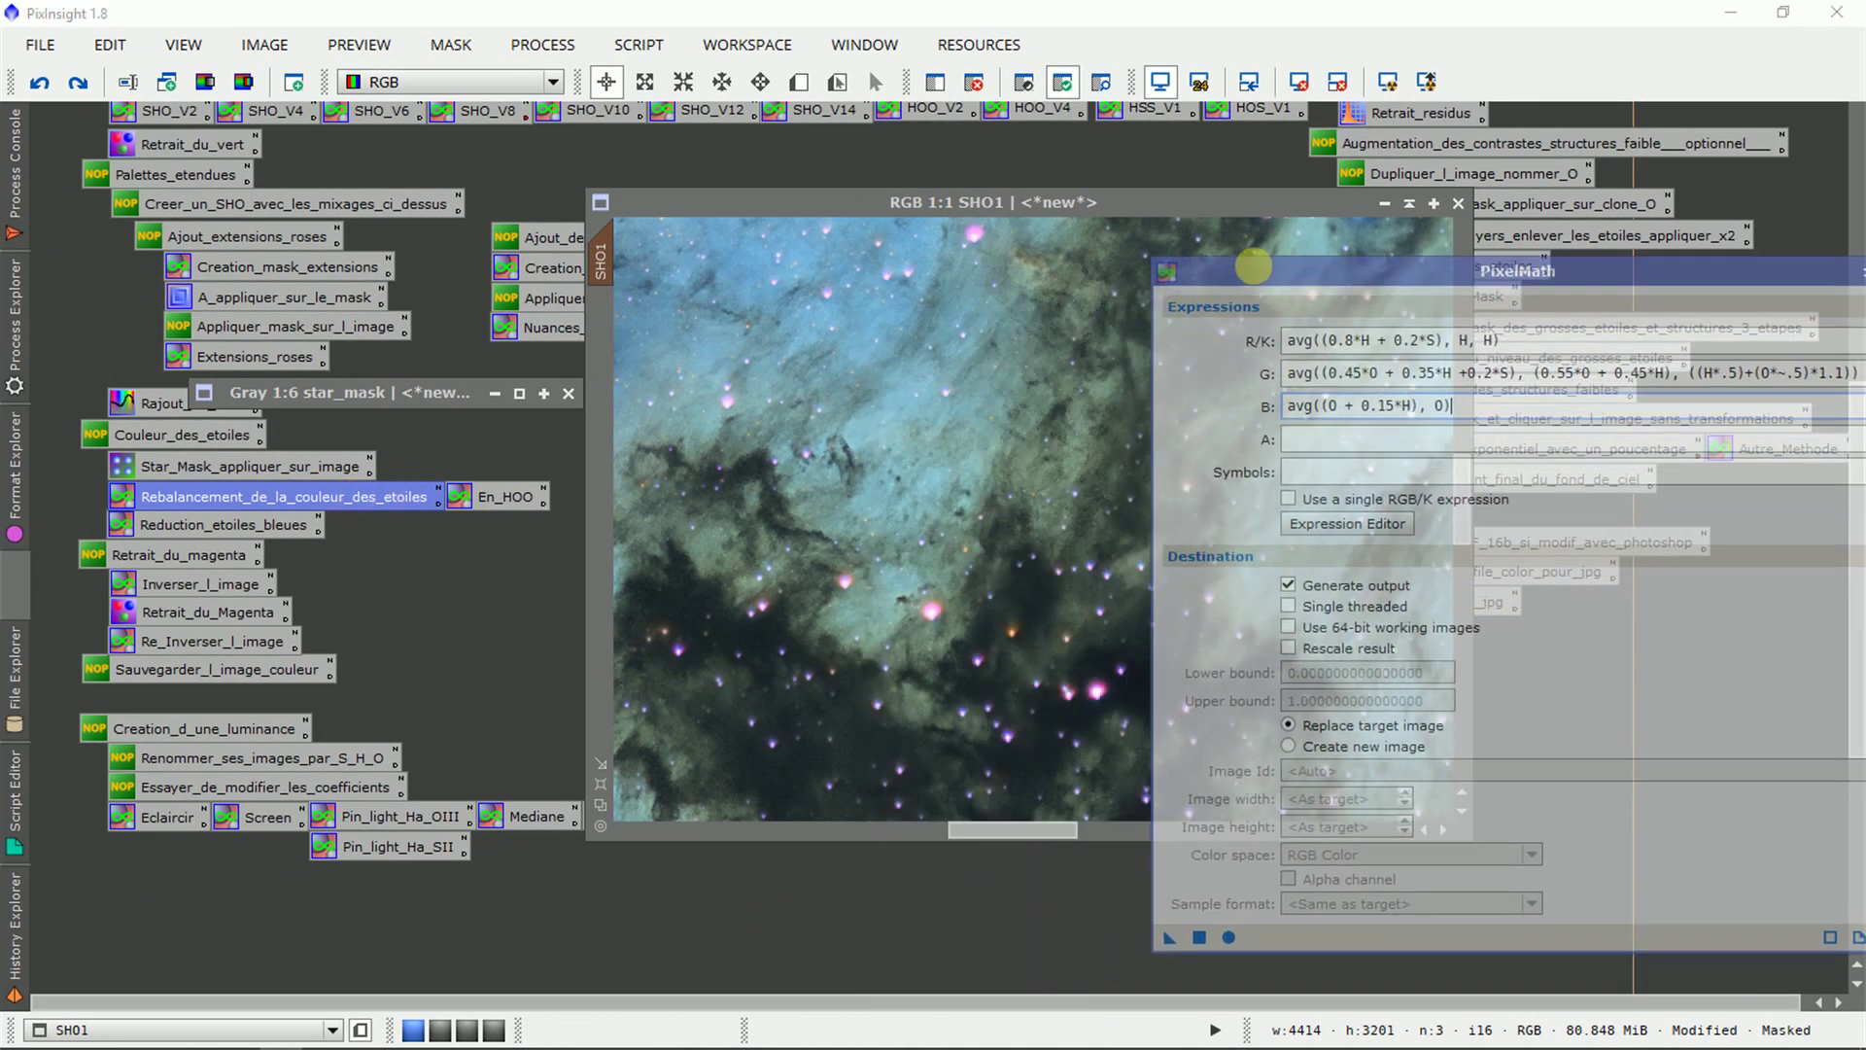
Place SHO1 beside the Rebalancement_de_la_couleur_des_etoiles PixelMath settings and apply them to the masked image, replacing the target image.
{"action": "left_click_drag", "start_coordinate": [956, 321], "coordinate": [1254, 263]}
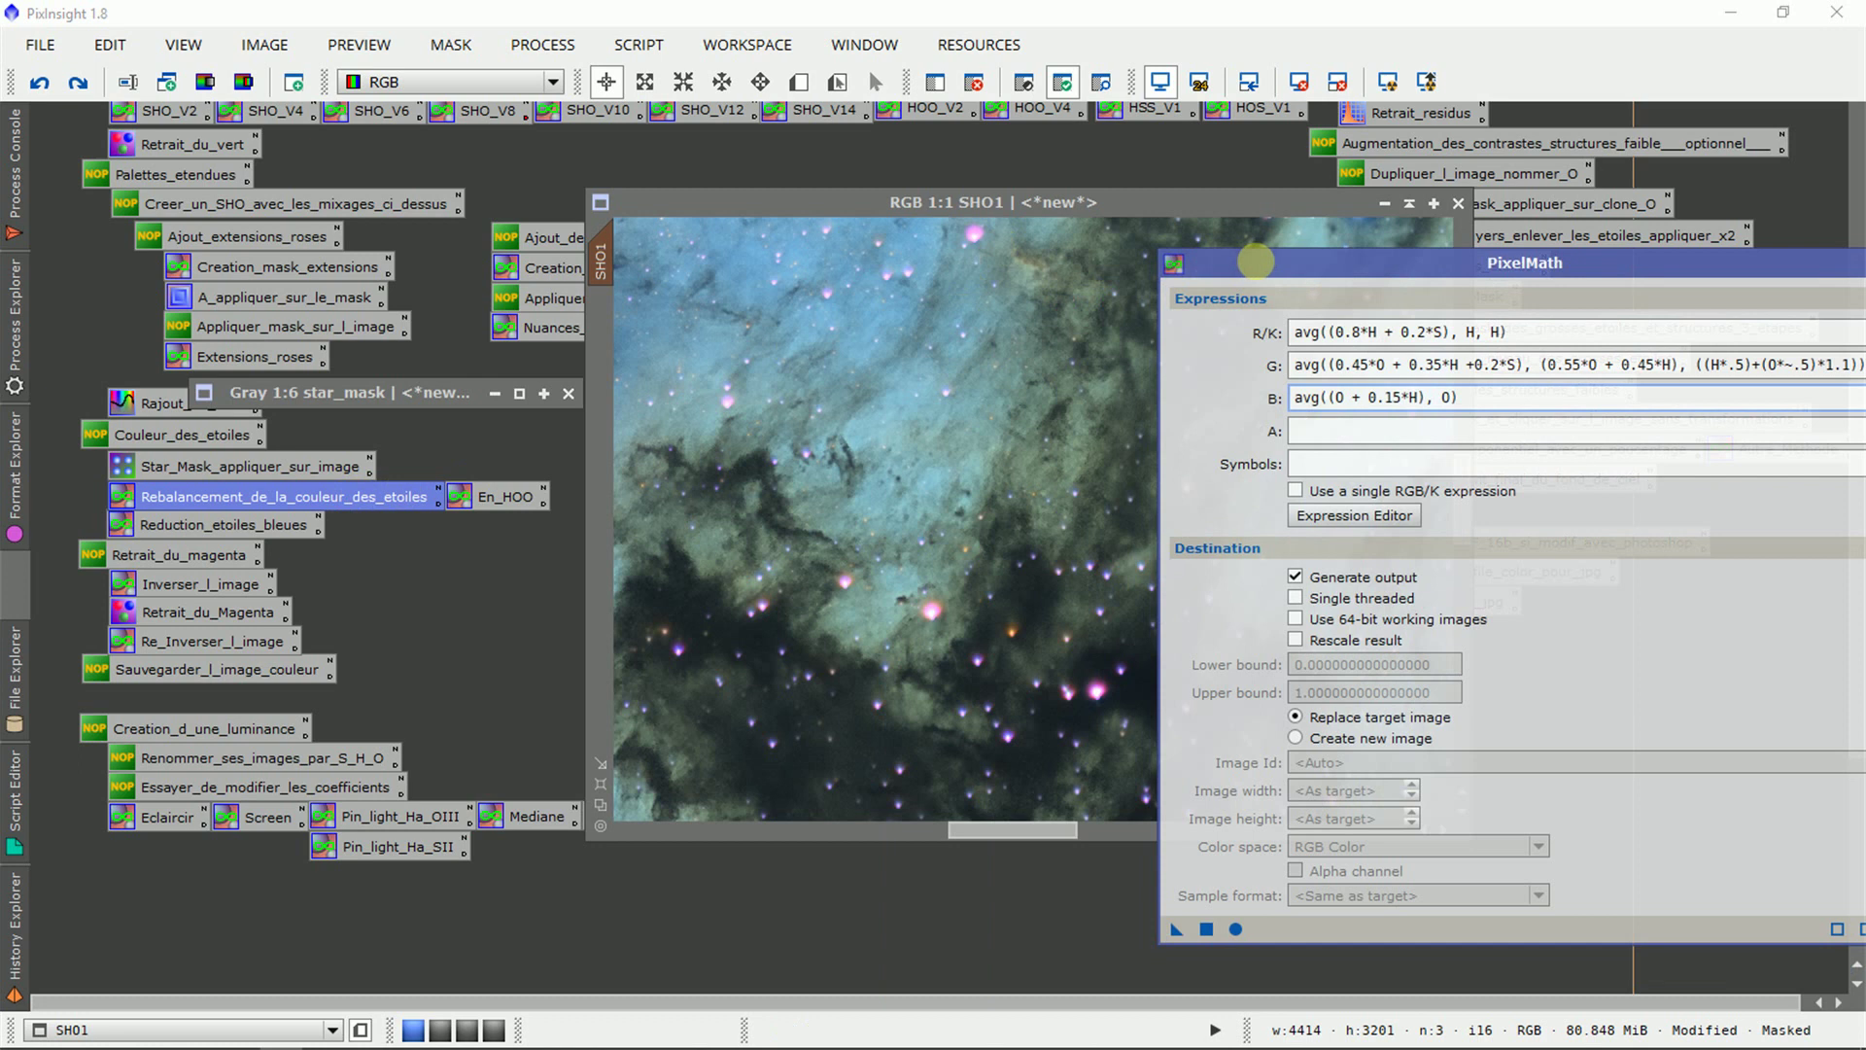
{"action": "left_click_drag", "start_coordinate": [1098, 200], "coordinate": [803, 207]}
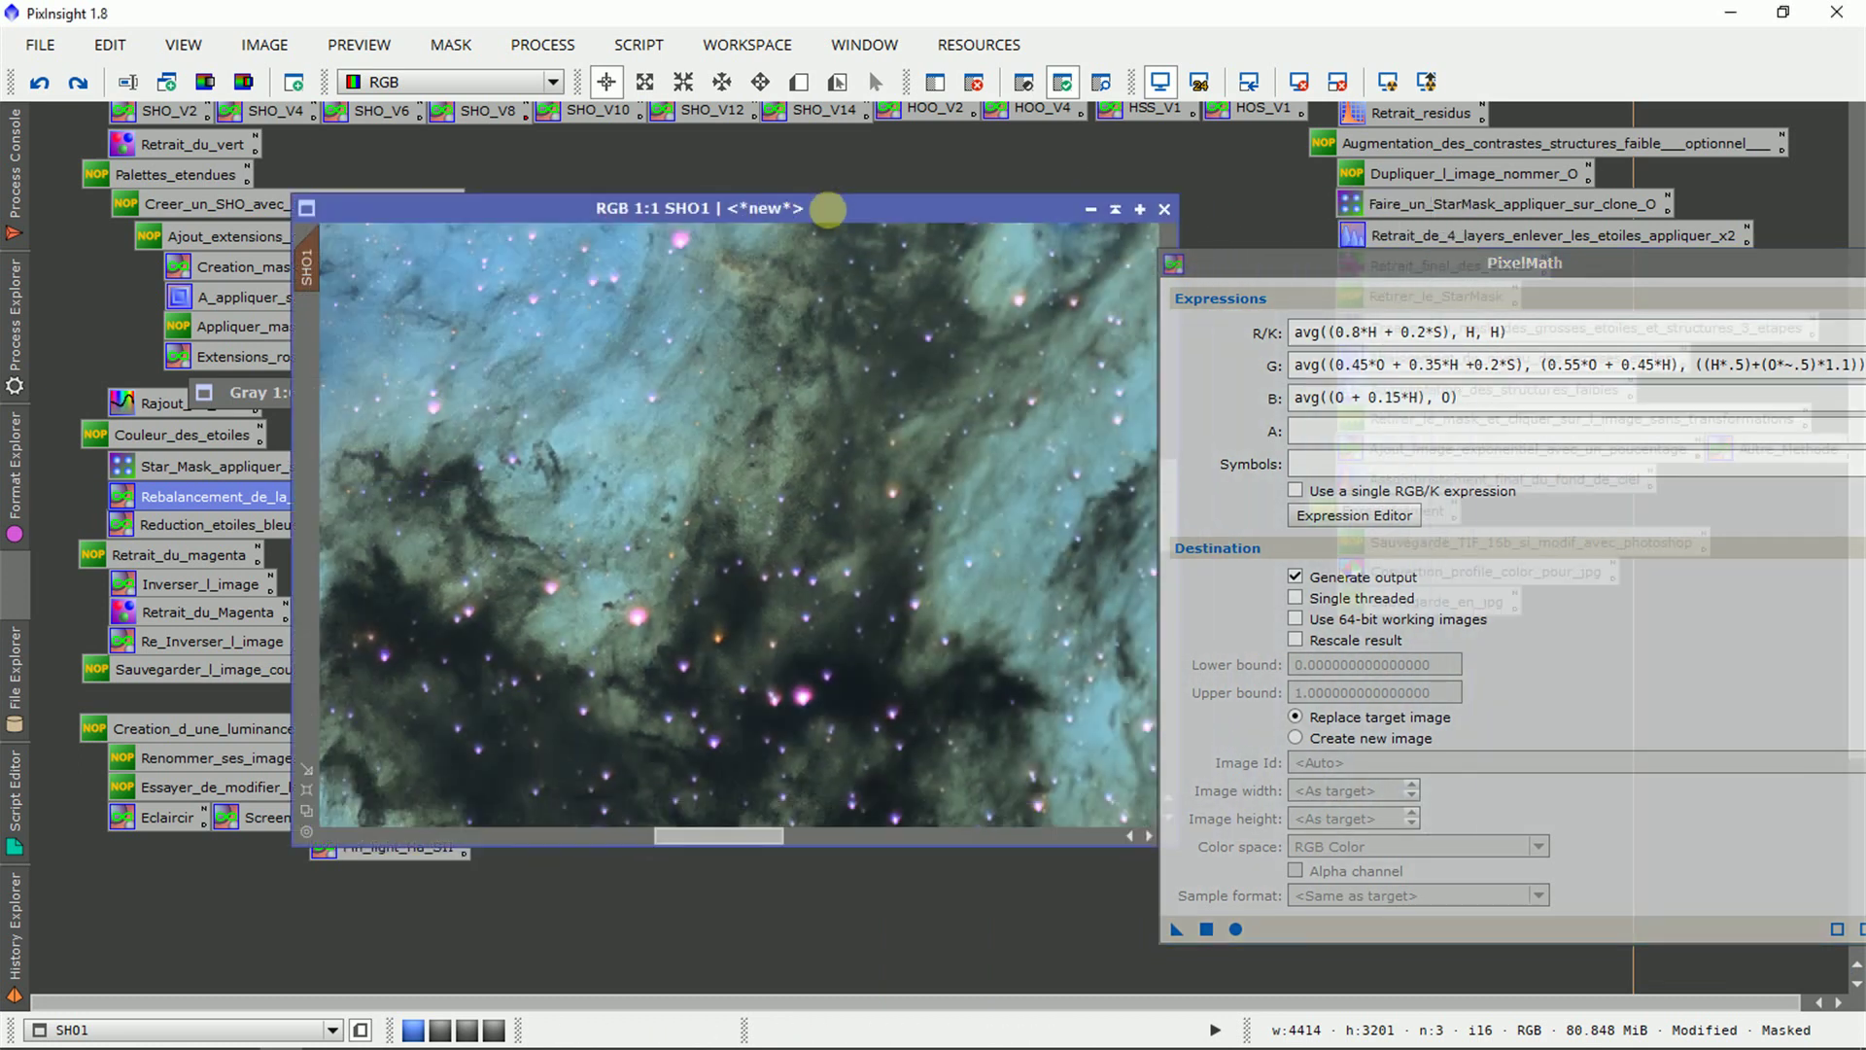
{"action": "left_click_drag", "start_coordinate": [1506, 332], "coordinate": [1295, 332]}
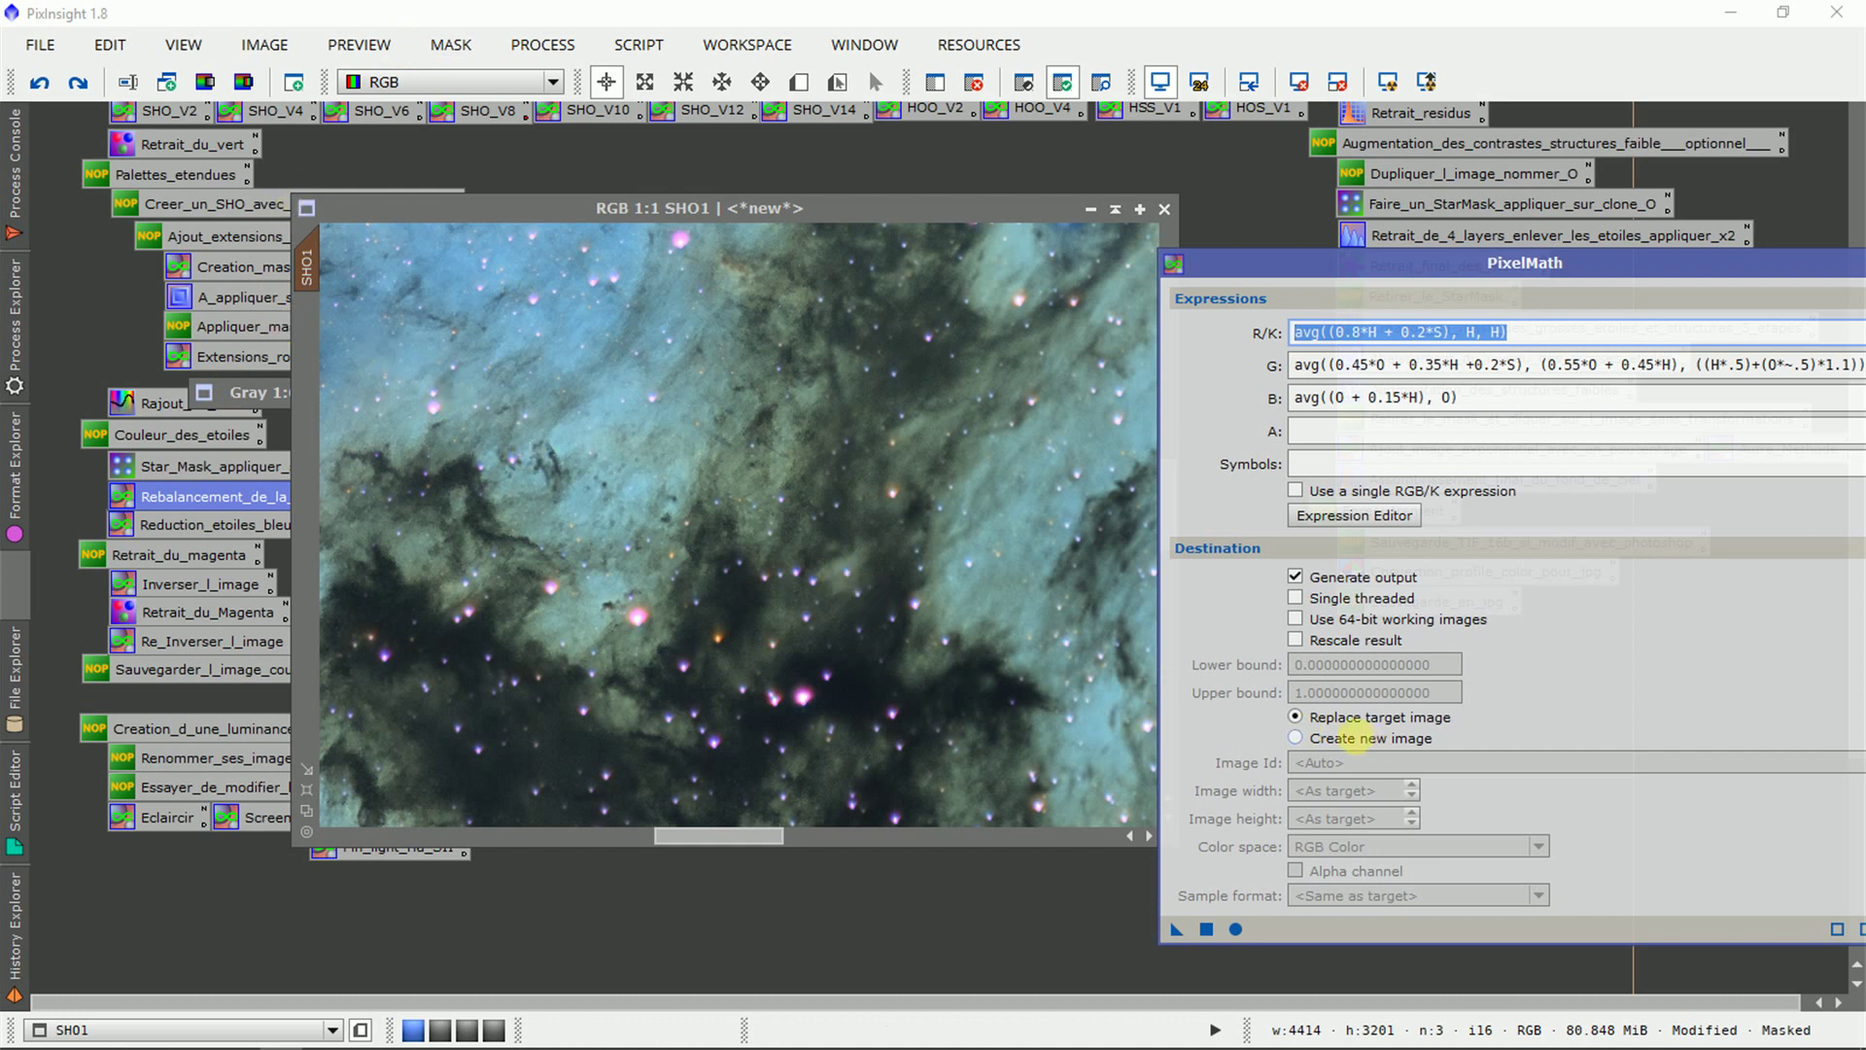
{"action": "left_click", "coordinate": [824, 547]}
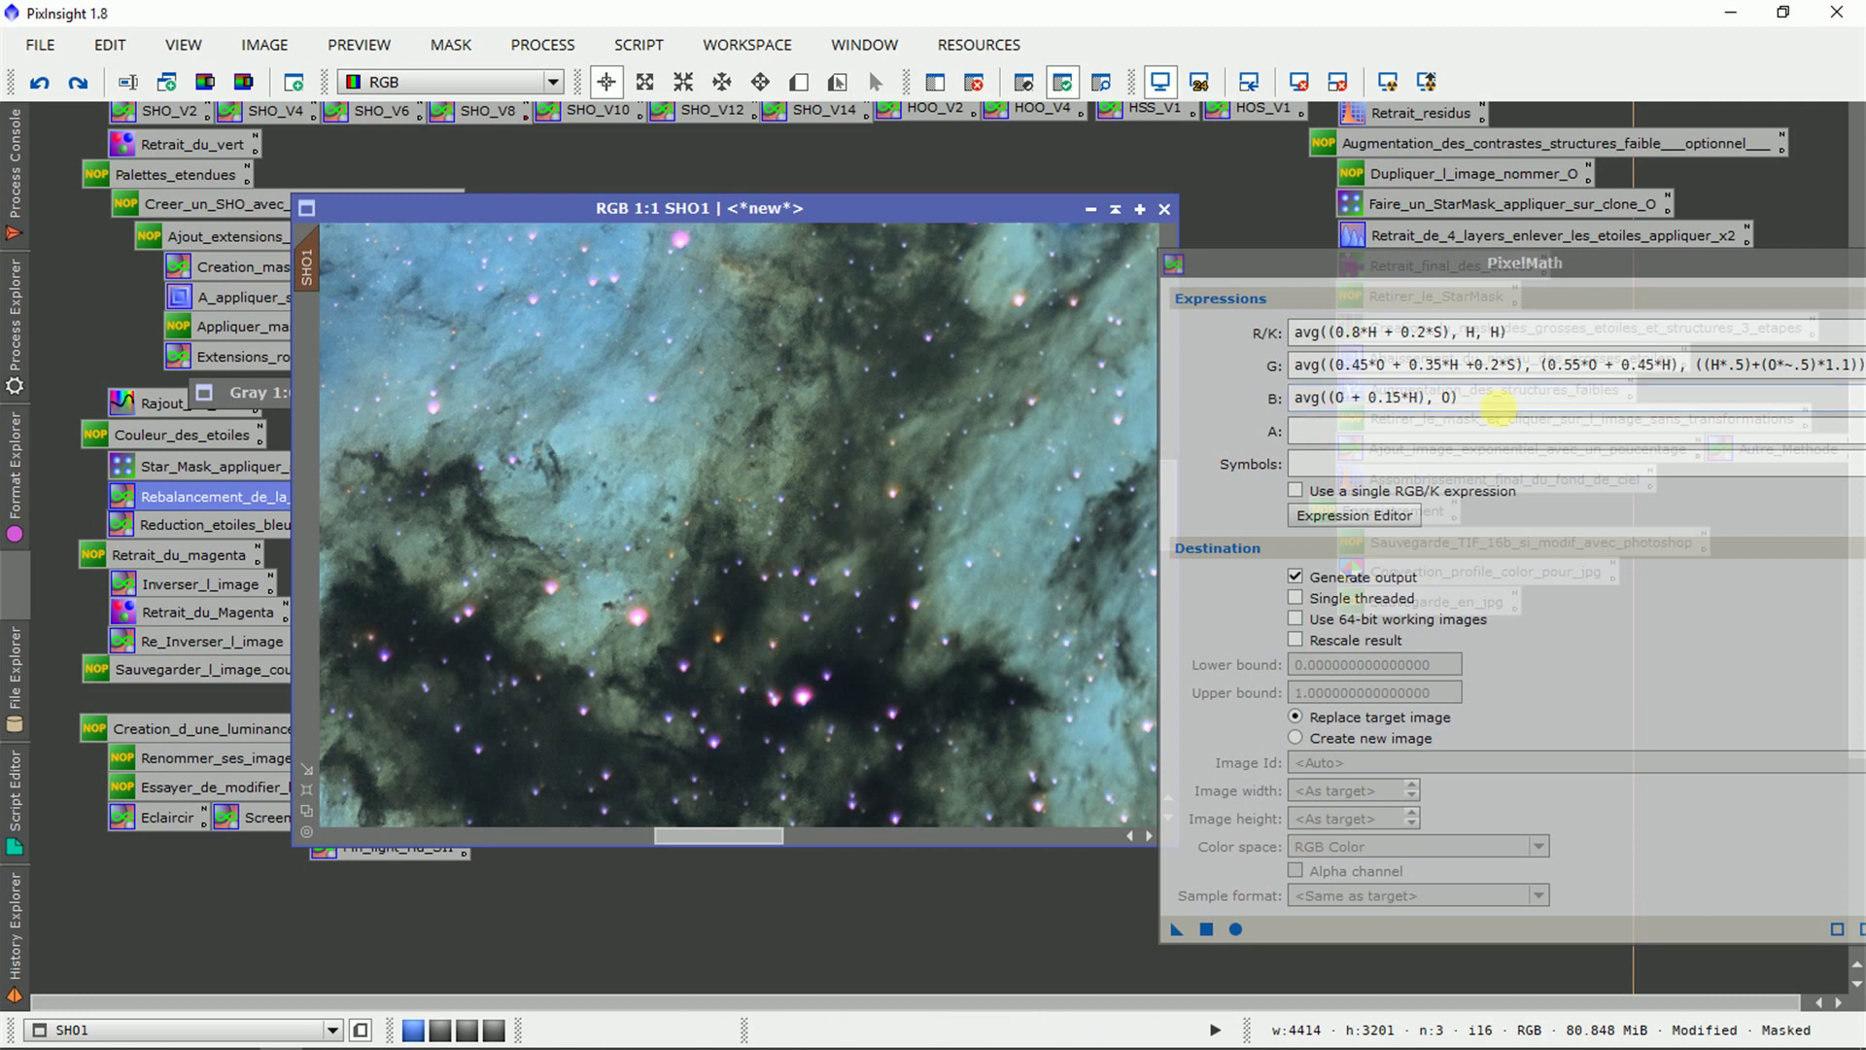
{"action": "left_click", "coordinate": [1263, 361]}
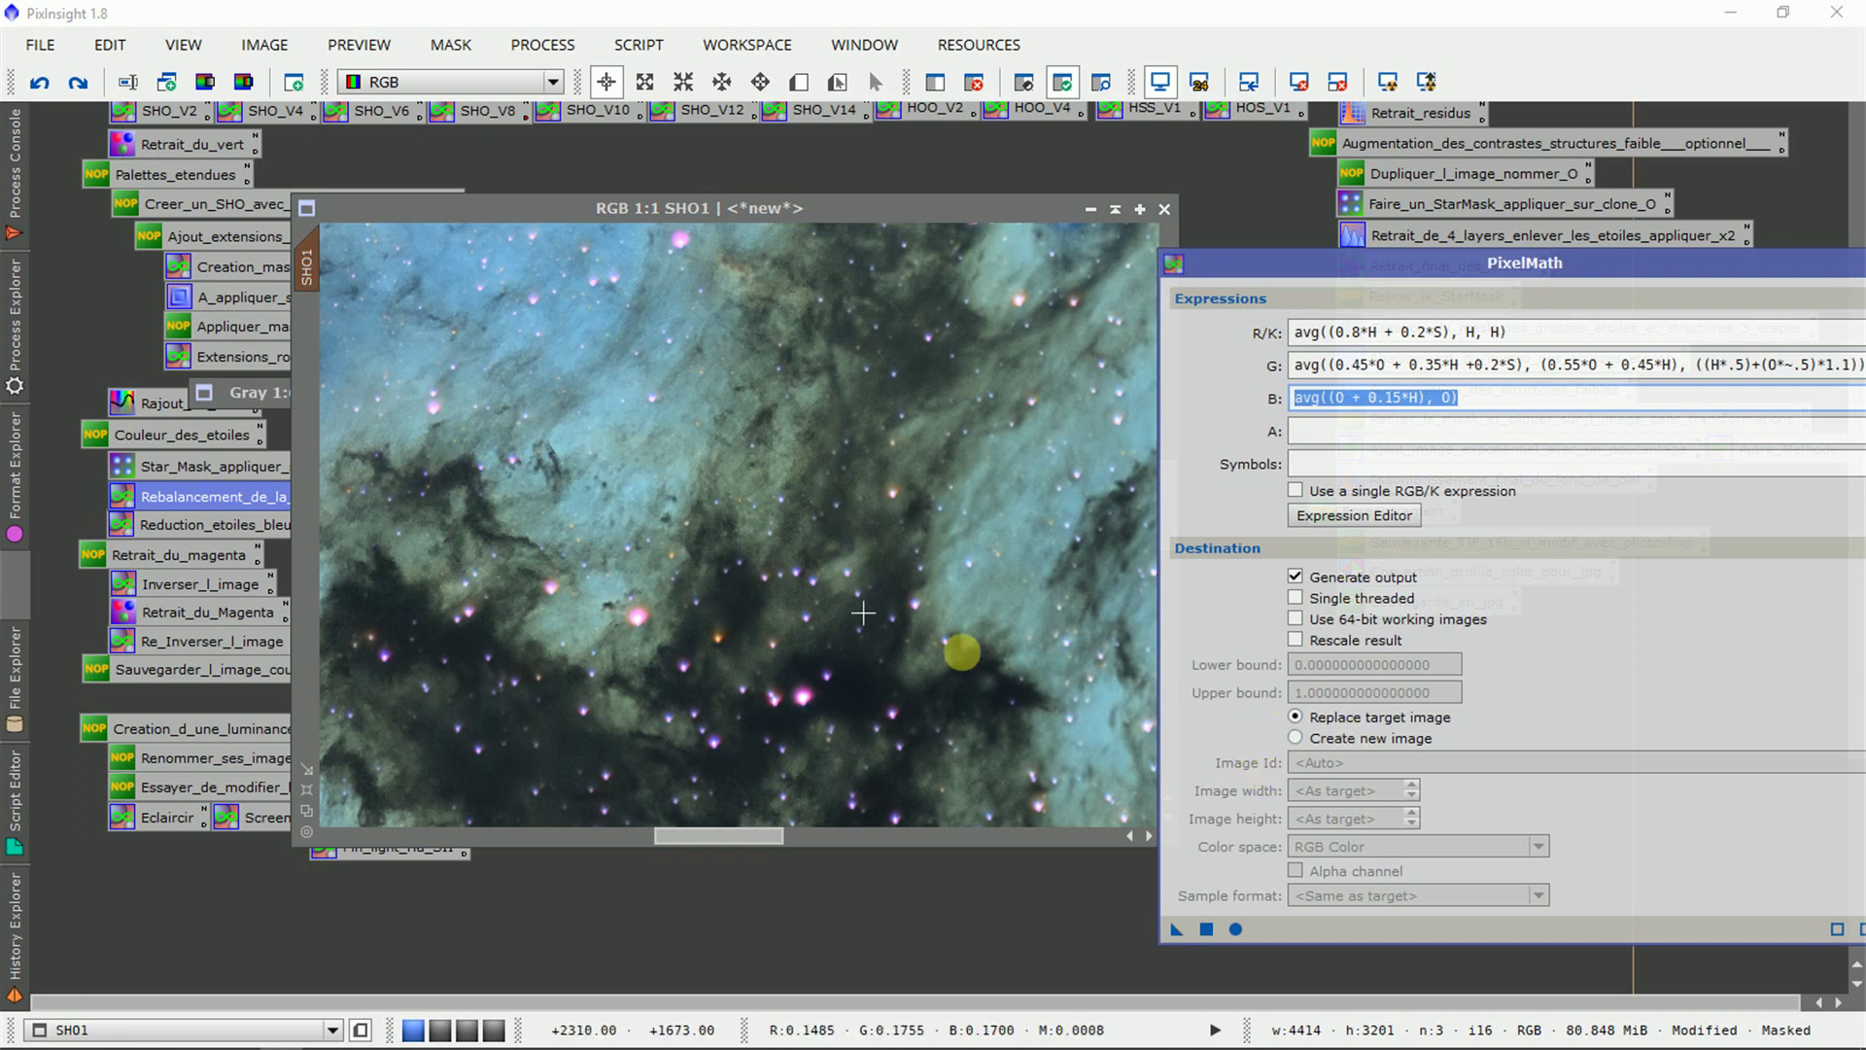
{"action": "left_click_drag", "start_coordinate": [1173, 931], "coordinate": [922, 700]}
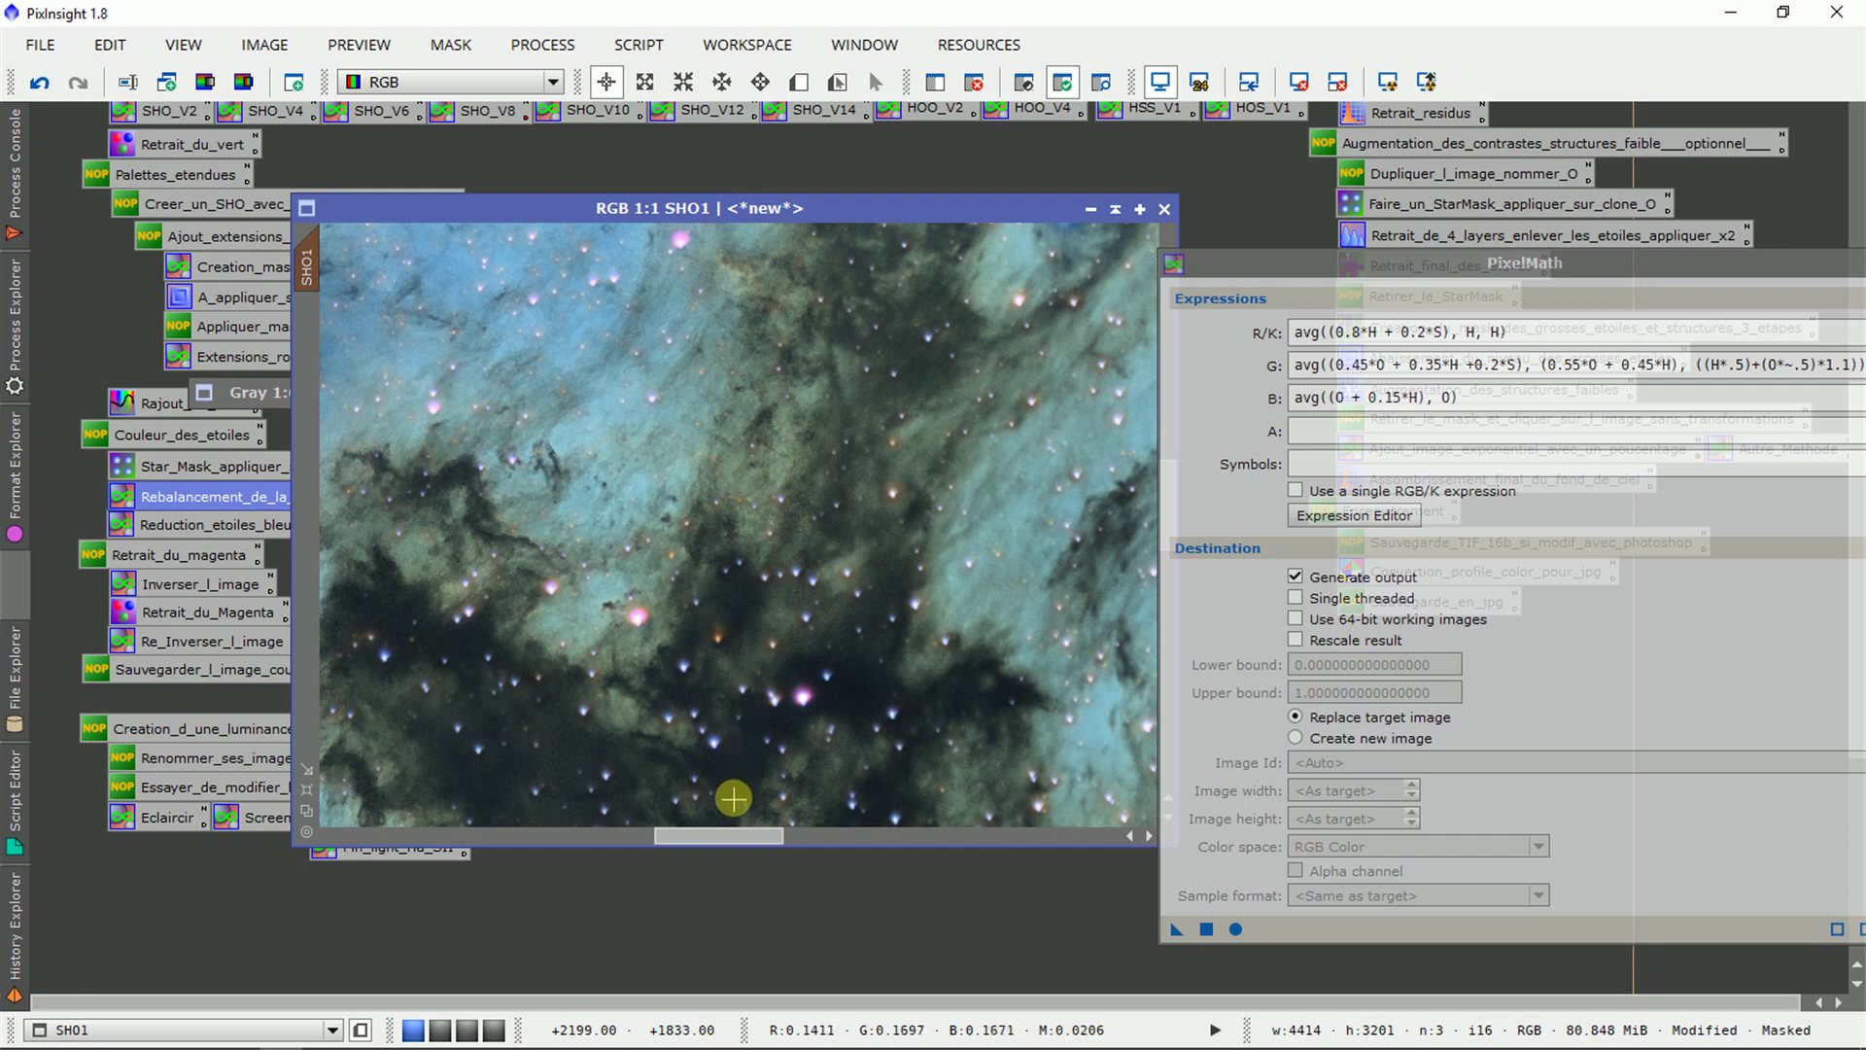
Compare the stars near SHO1's right edge before and after the rebalancing by undoing and redoing it.
{"action": "left_click_drag", "start_coordinate": [680, 833], "coordinate": [1117, 836]}
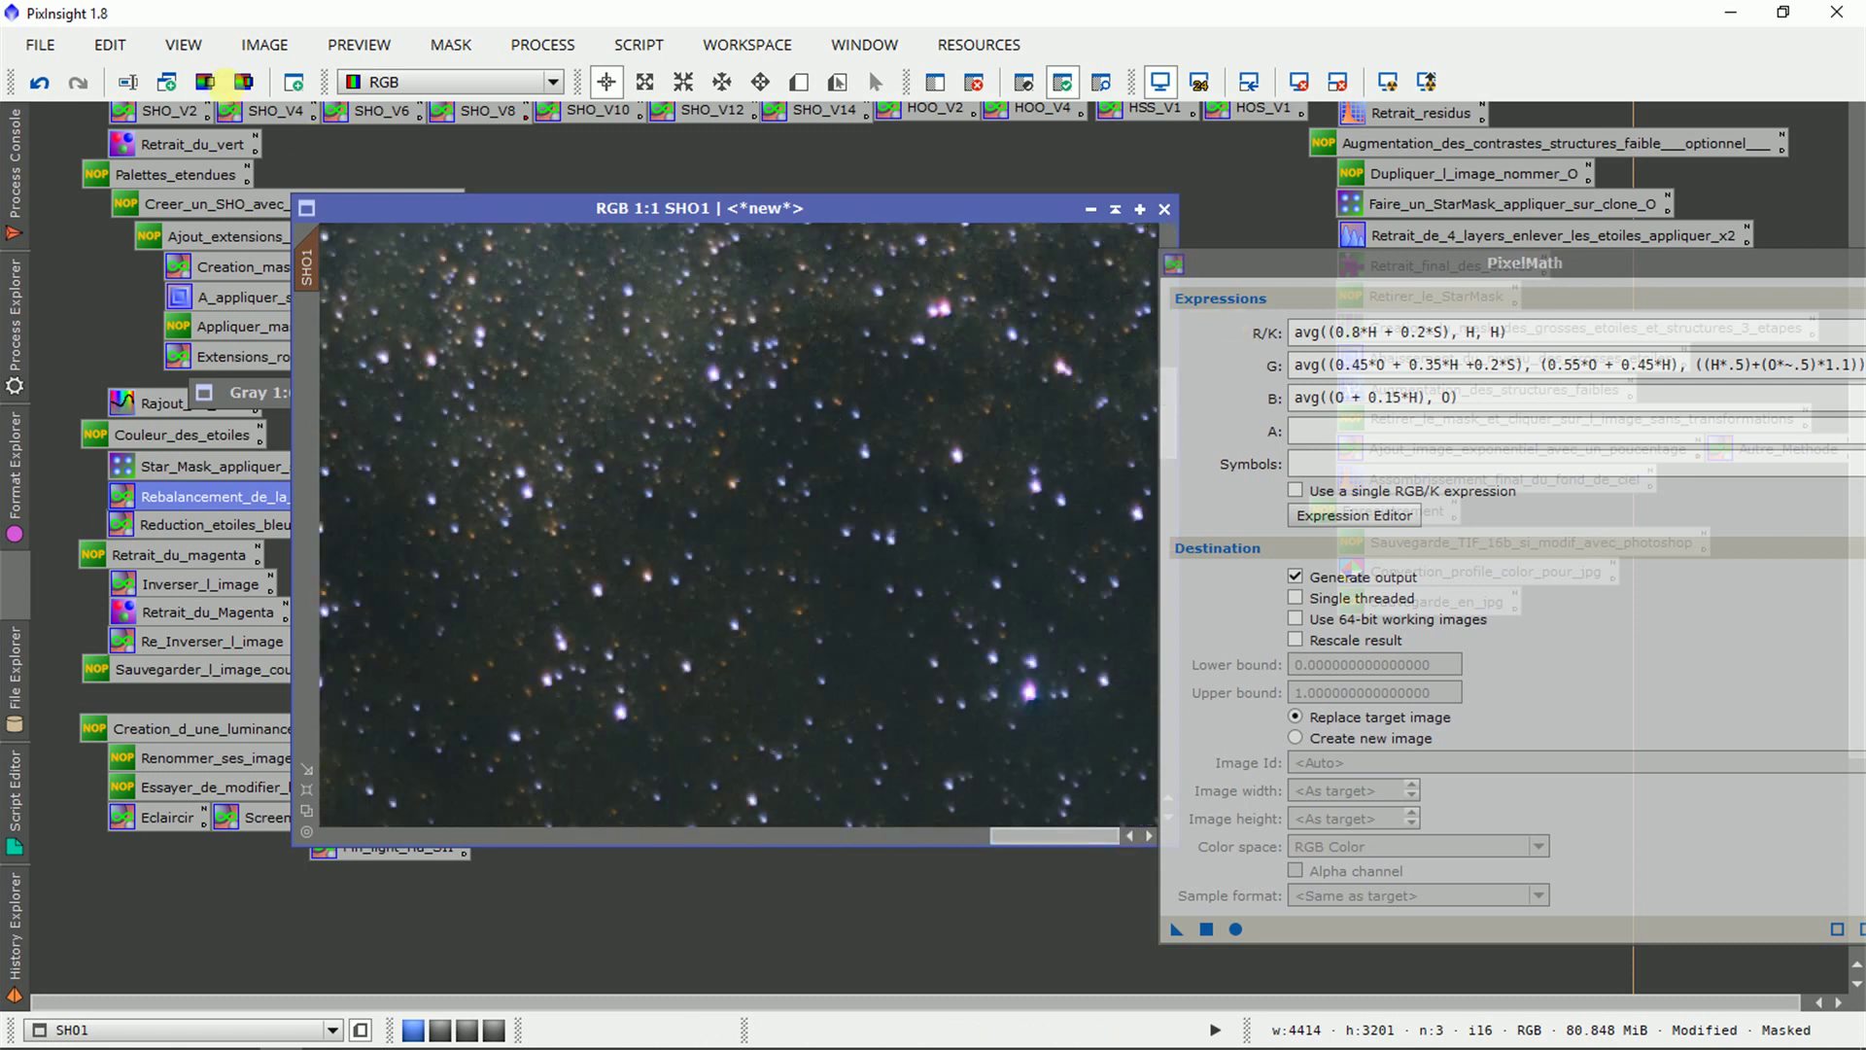
{"action": "left_click", "coordinate": [39, 82]}
{"action": "left_click", "coordinate": [76, 82]}
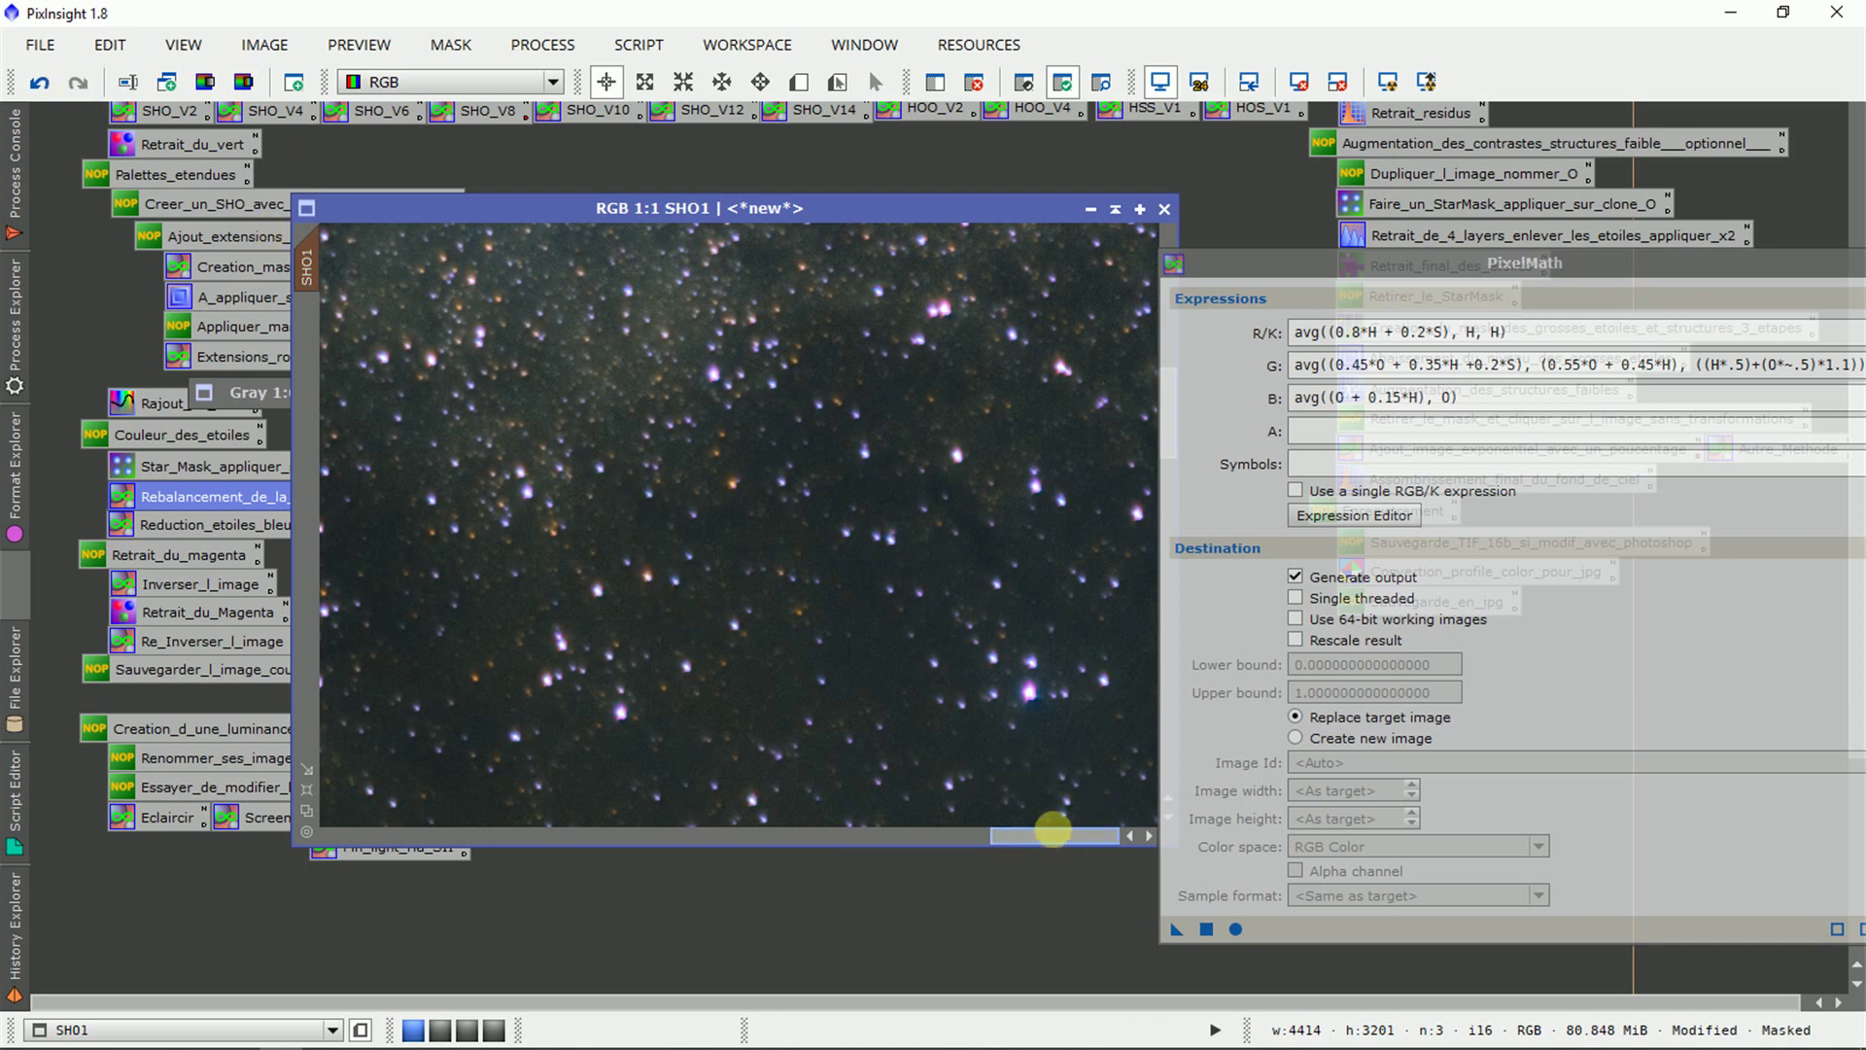
Compare SHO1's right side before and after the rebalancing, and inspect the star colours in the left part and whole image.
{"action": "left_click_drag", "start_coordinate": [1053, 829], "coordinate": [925, 833]}
{"action": "left_click", "coordinate": [39, 82]}
{"action": "left_click", "coordinate": [77, 82]}
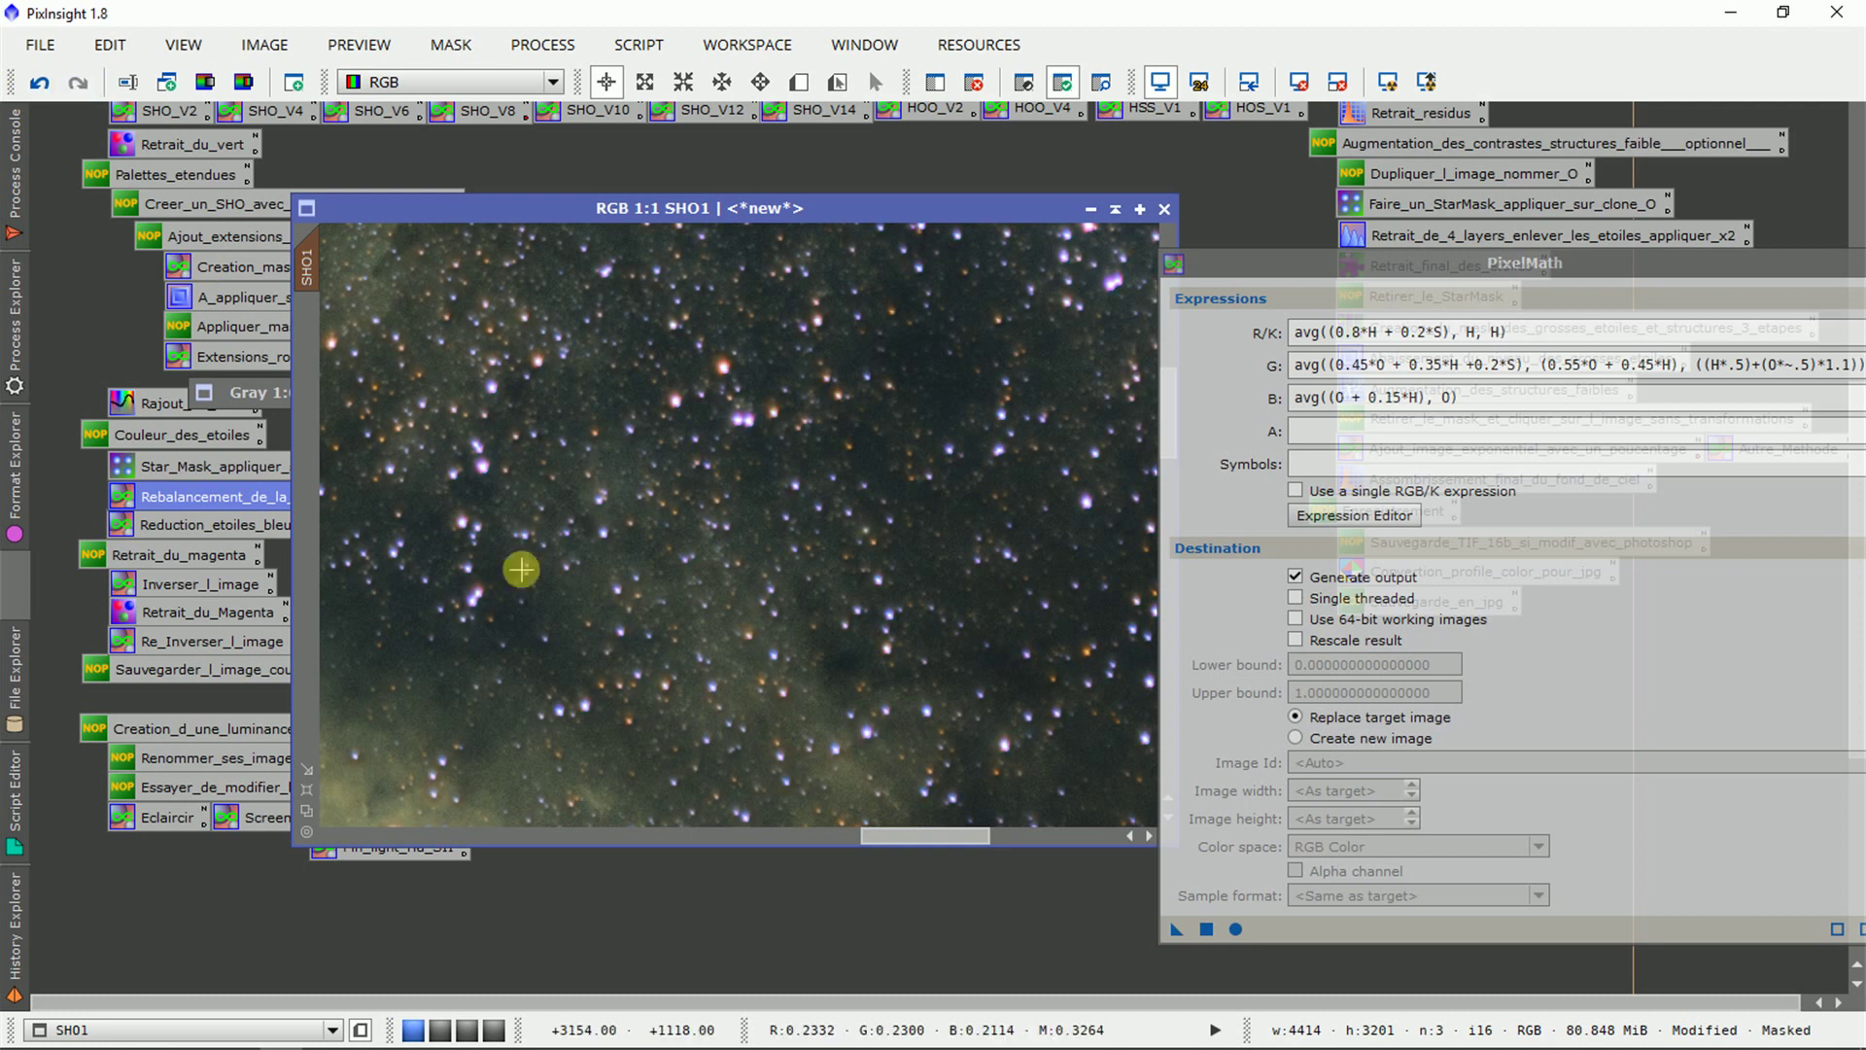
{"action": "left_click_drag", "start_coordinate": [962, 836], "coordinate": [517, 822]}
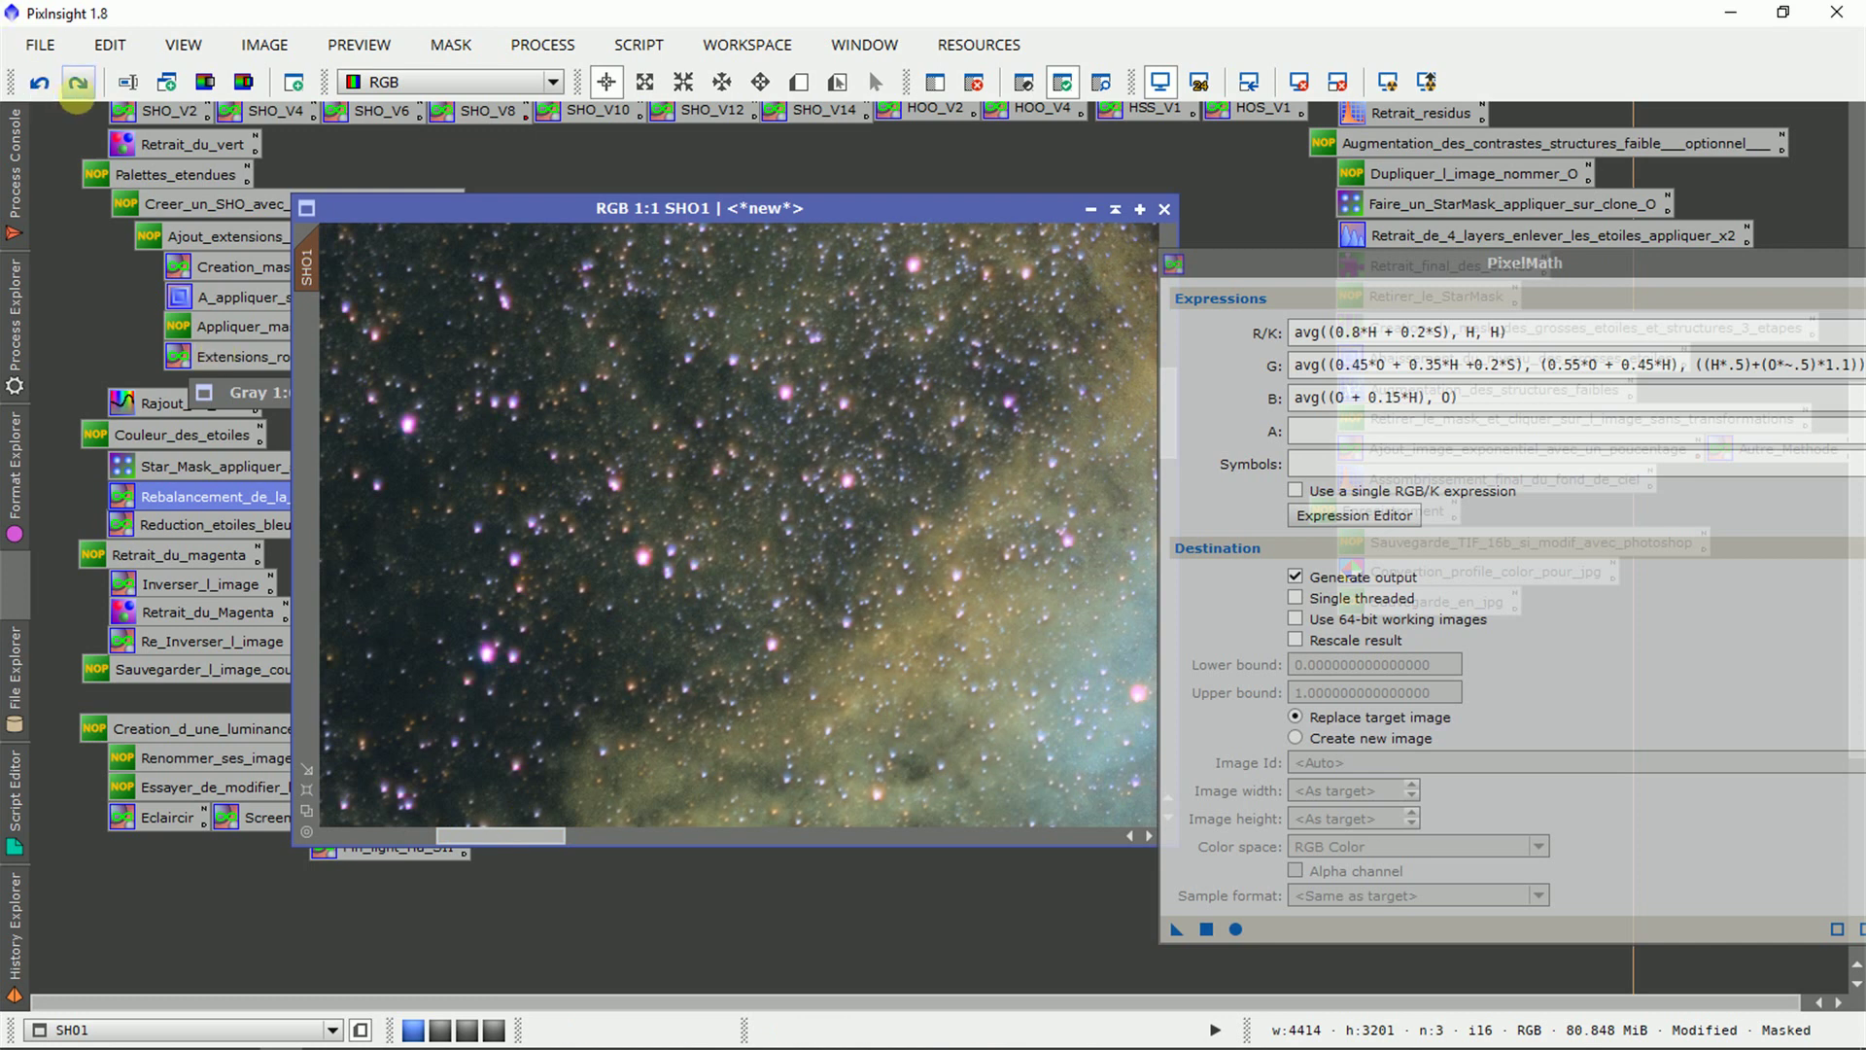
{"action": "scroll", "coordinate": [757, 495], "scroll_direction": "up", "scroll_amount": 3}
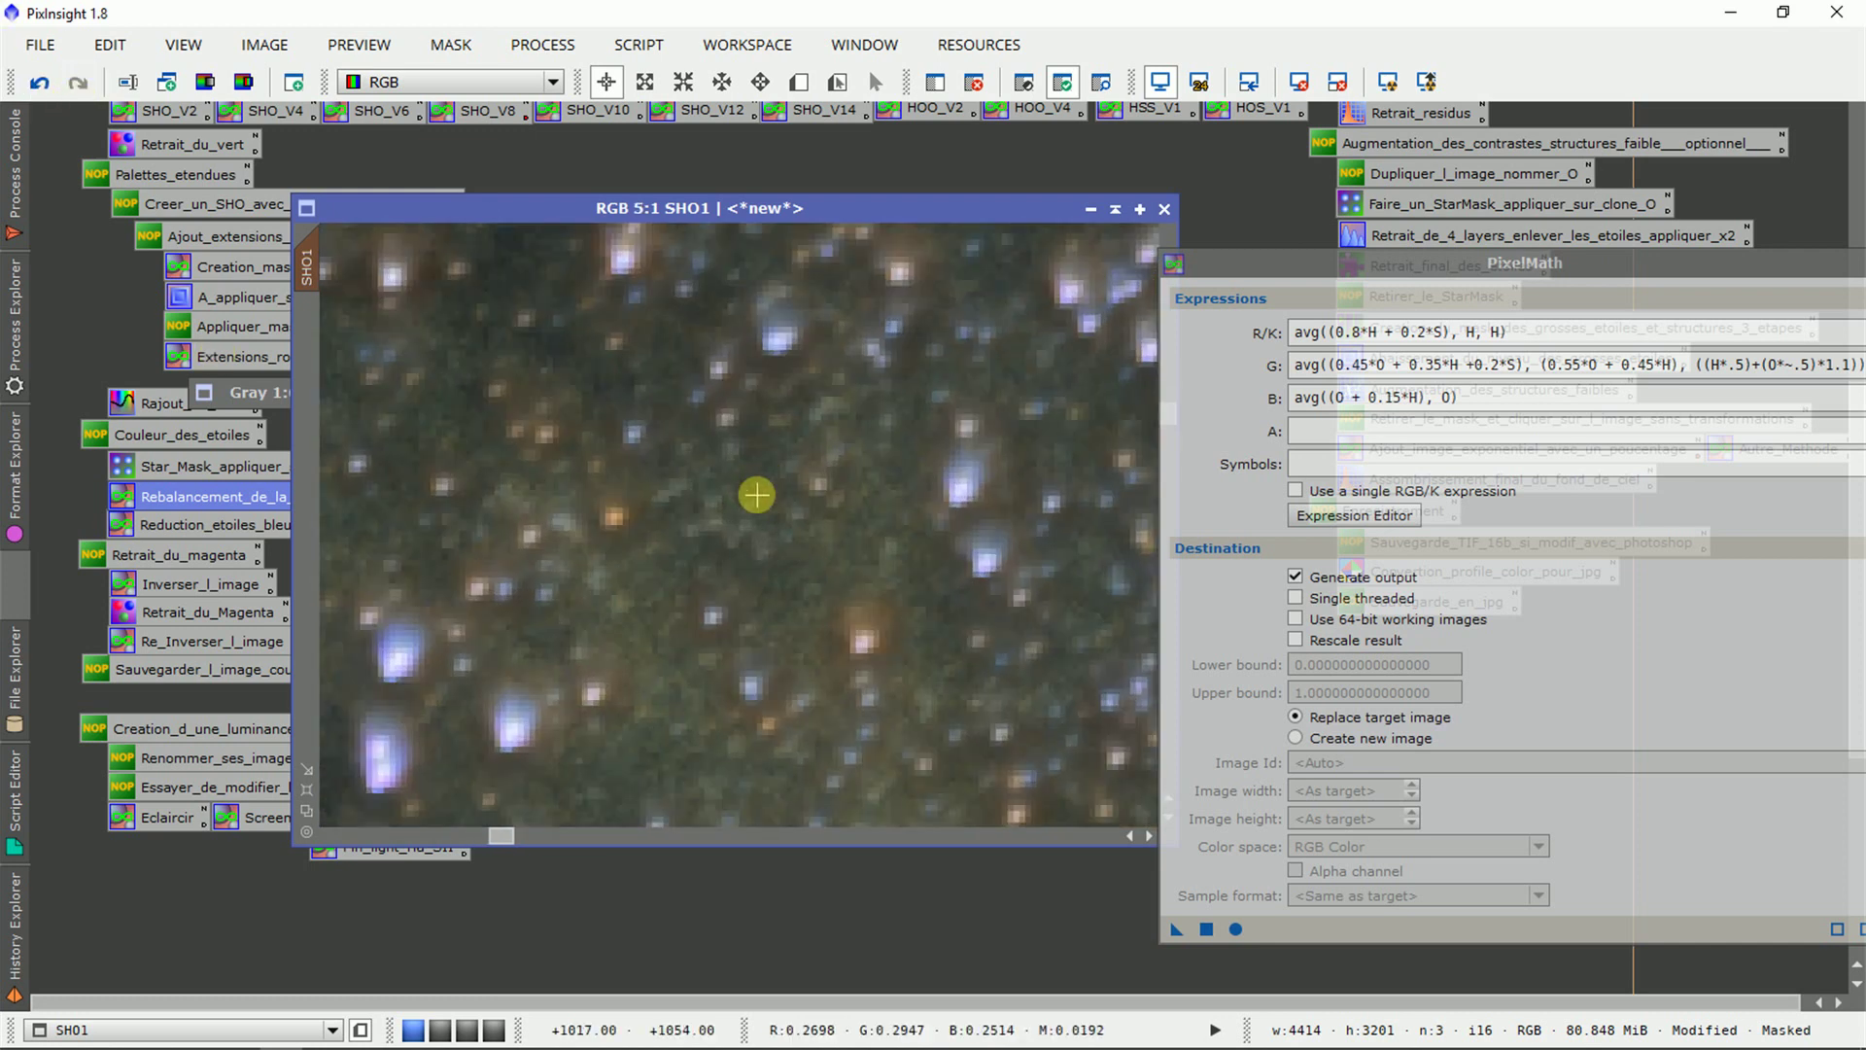
{"action": "scroll", "coordinate": [757, 494], "scroll_direction": "down", "scroll_amount": 10}
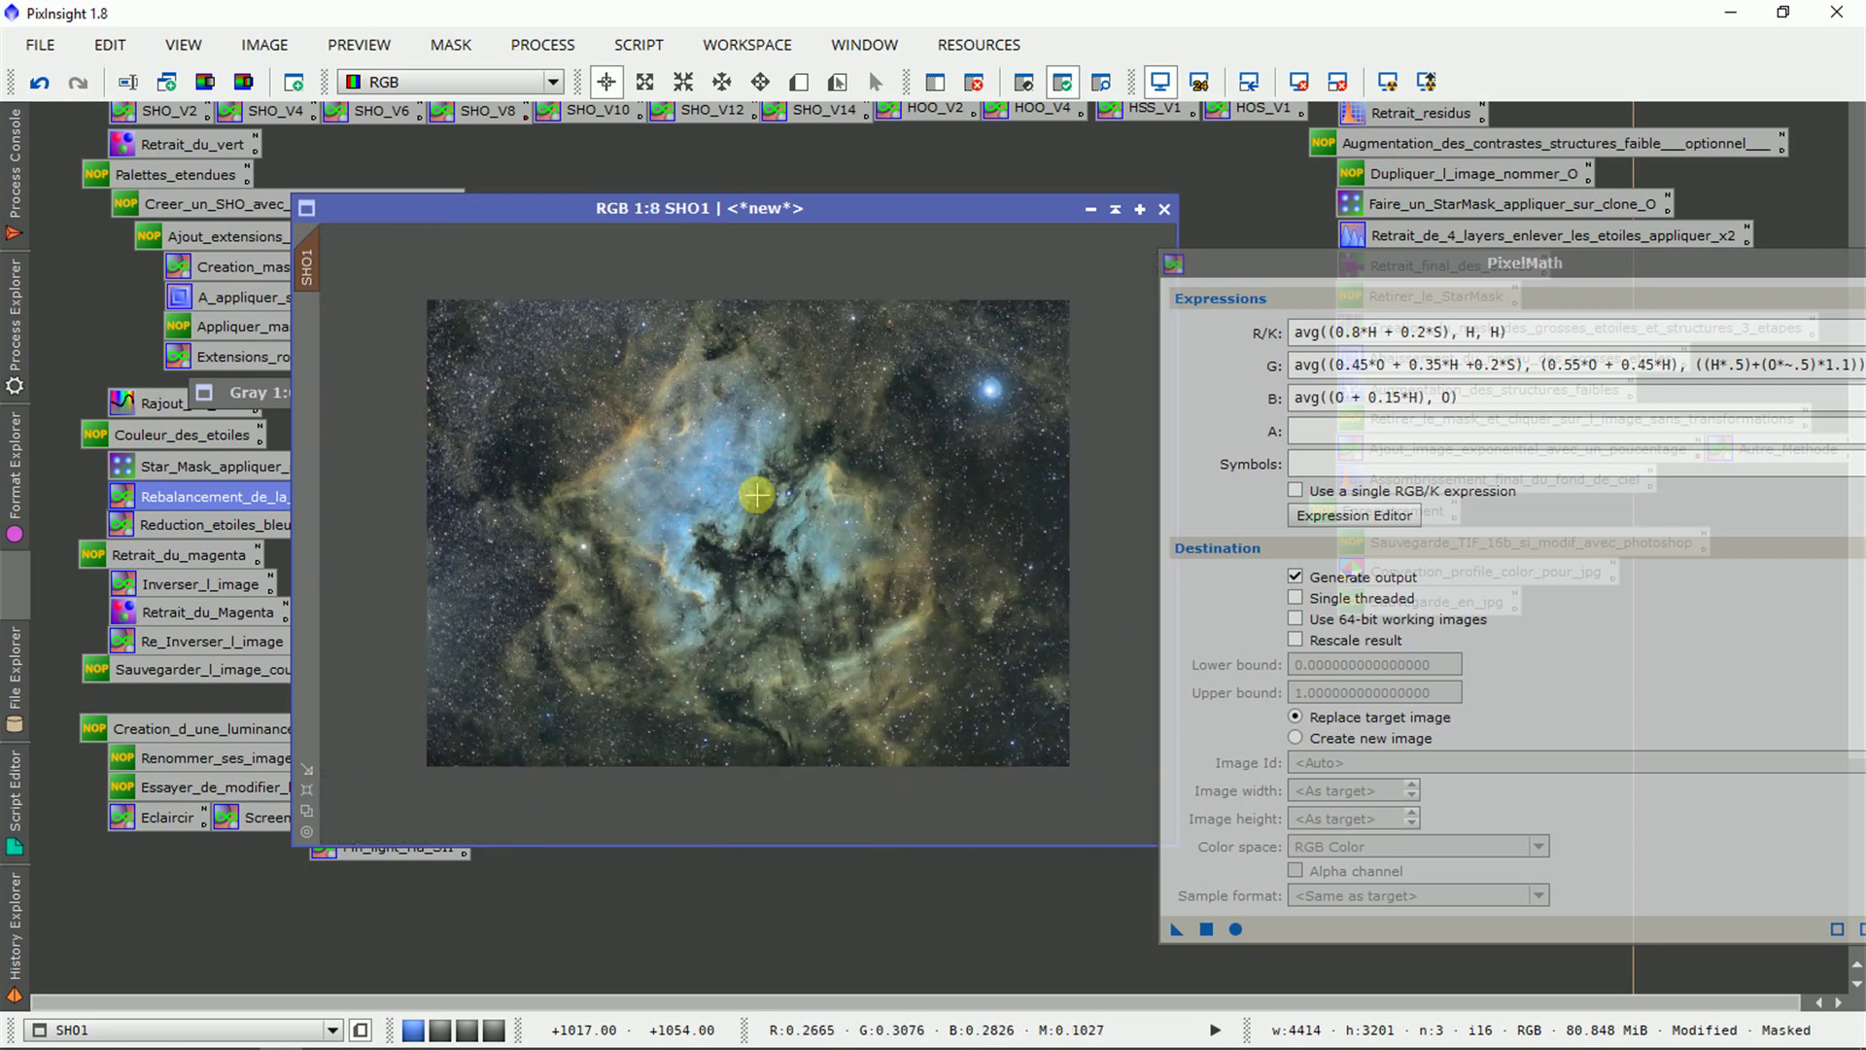
{"action": "scroll", "coordinate": [756, 494], "scroll_direction": "up", "scroll_amount": 1}
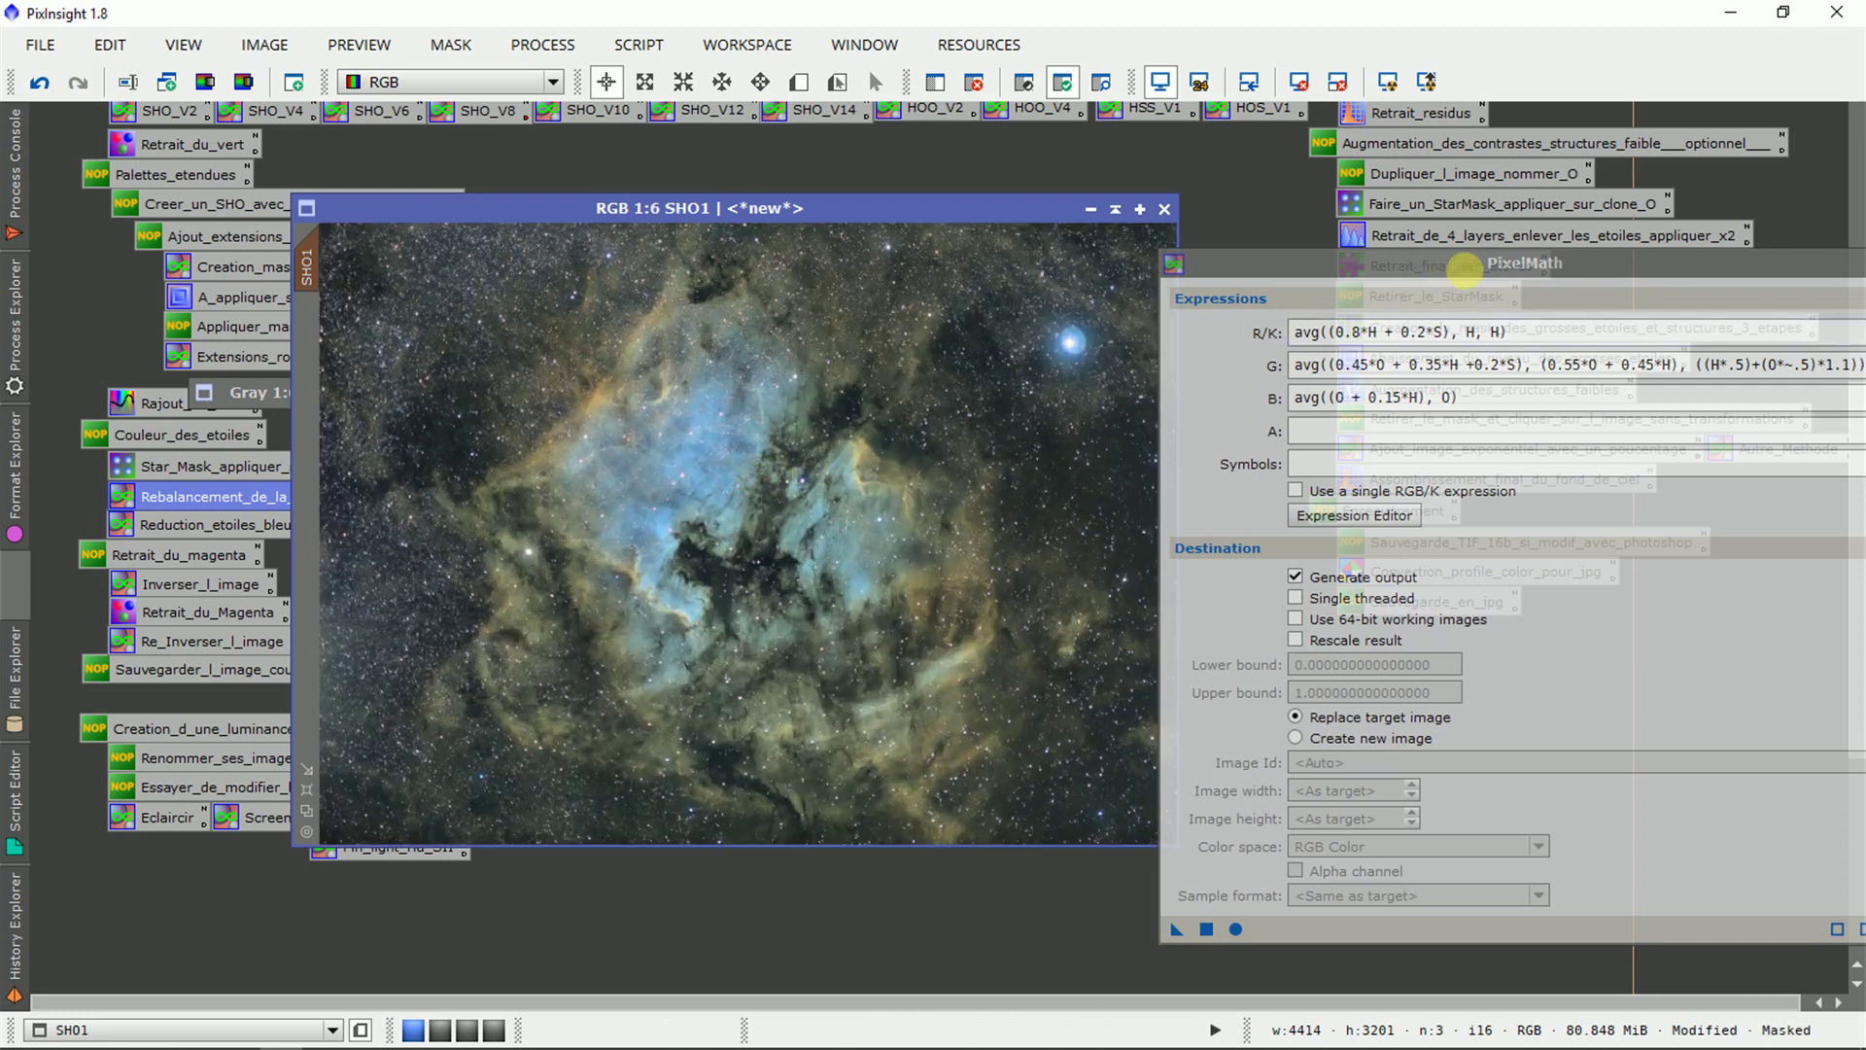
Close the rebalancing PixelMath settings and move the SHO1 image clear of the star-colour process icons.
{"action": "left_click_drag", "start_coordinate": [1464, 264], "coordinate": [1273, 264]}
{"action": "left_click", "coordinate": [1709, 263]}
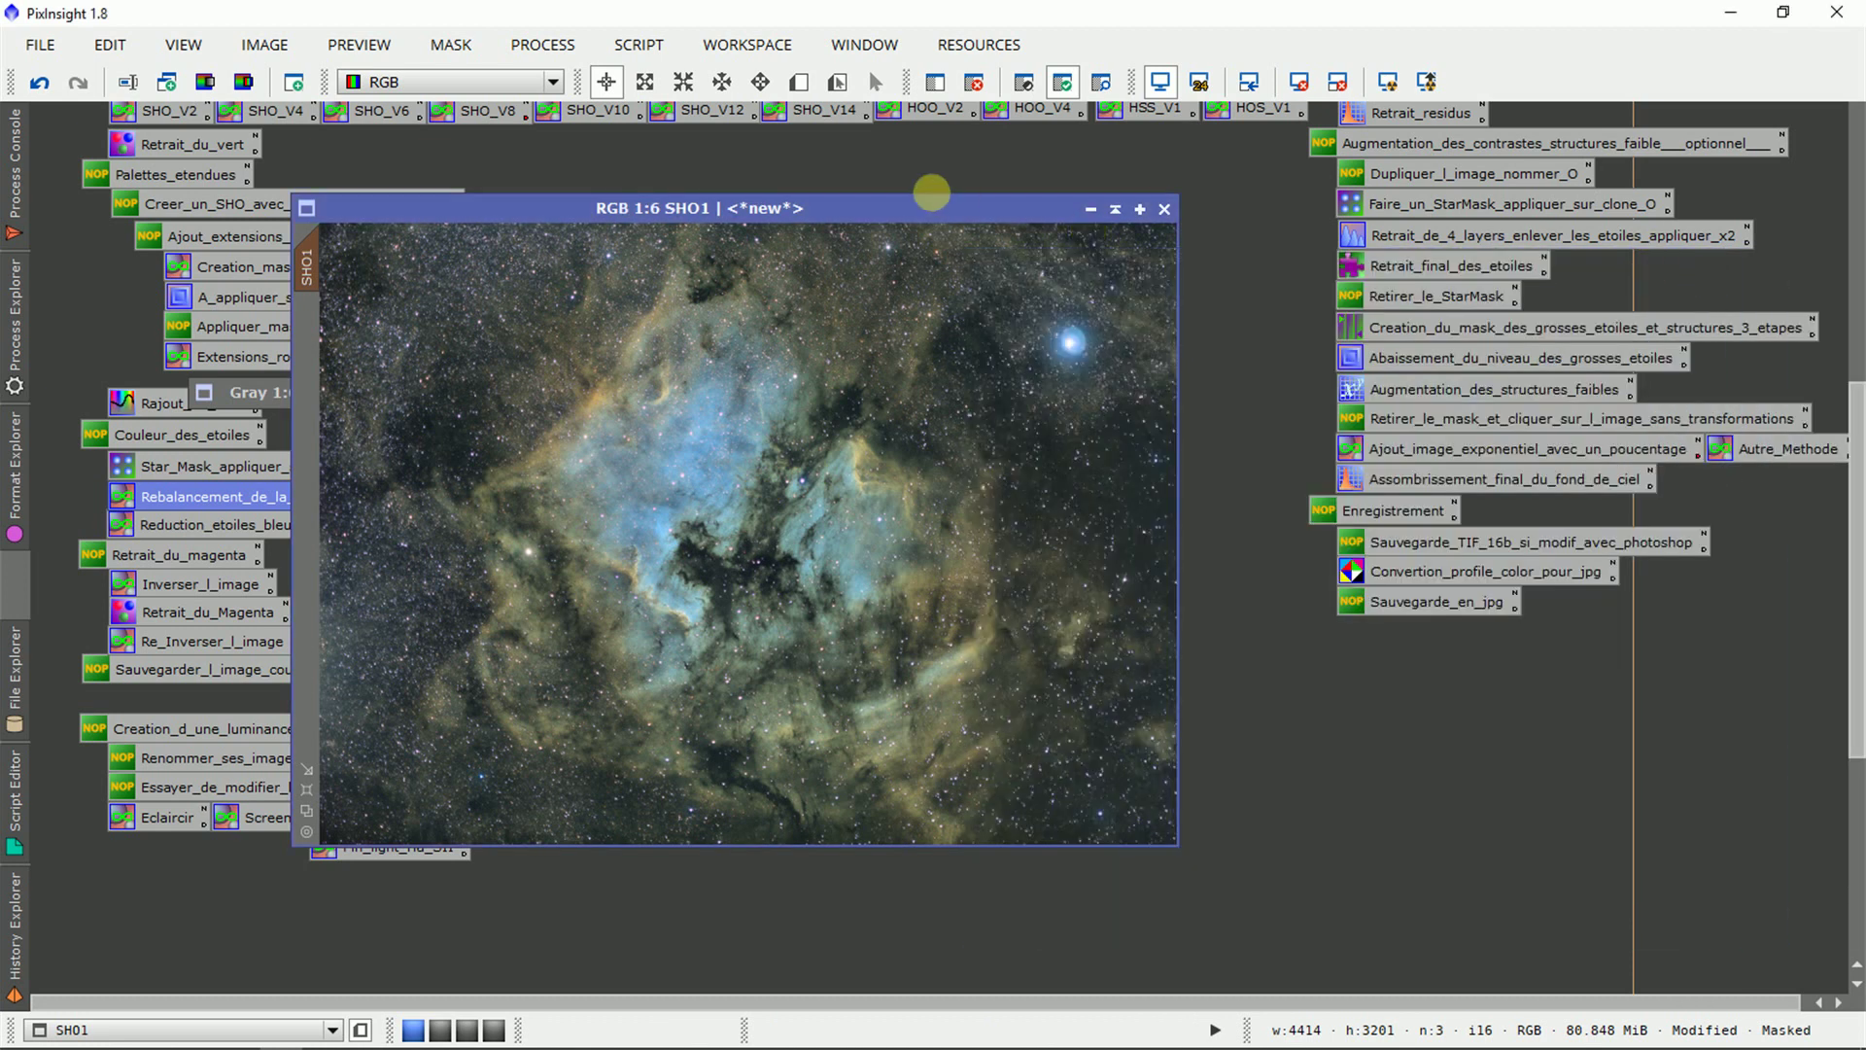
{"action": "left_click_drag", "start_coordinate": [855, 204], "coordinate": [1196, 214]}
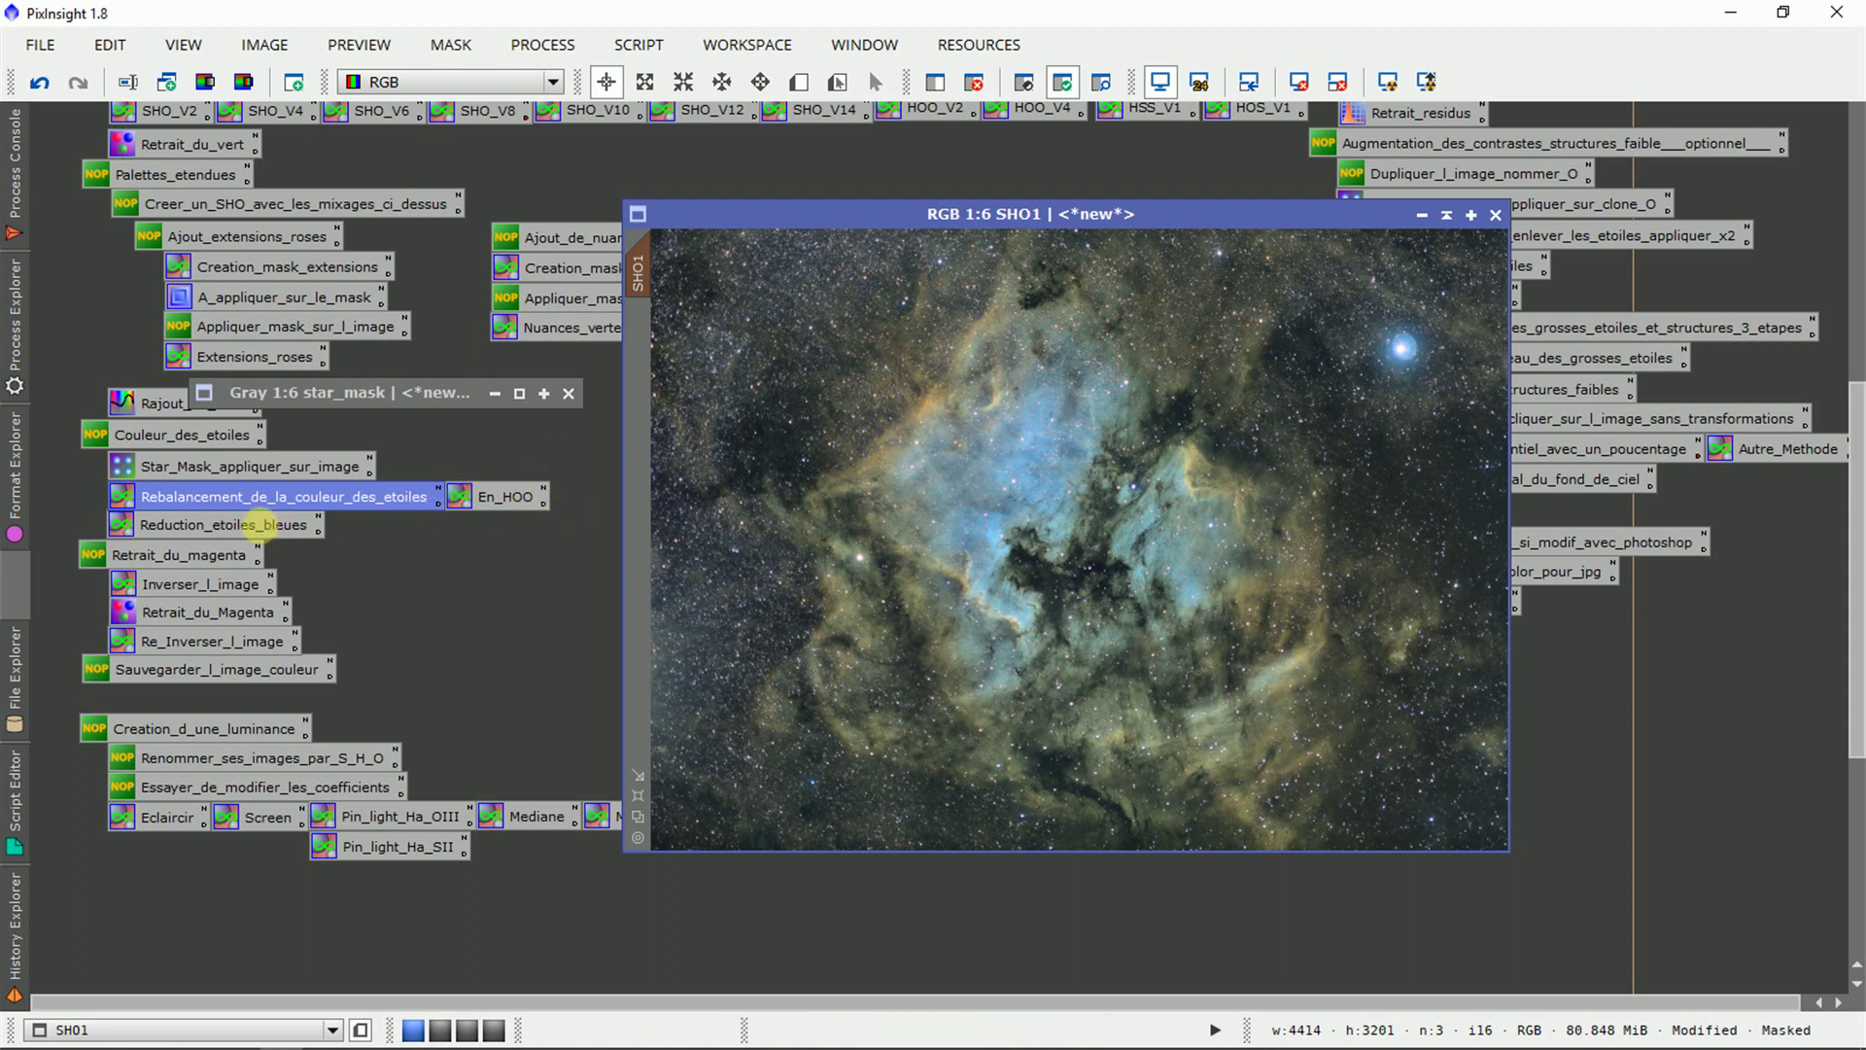
Apply the Reduction_etoiles_bleues PixelMath preset to the masked SHO1, replacing the target image, and inspect the stars up close.
{"action": "double_click", "coordinate": [261, 525]}
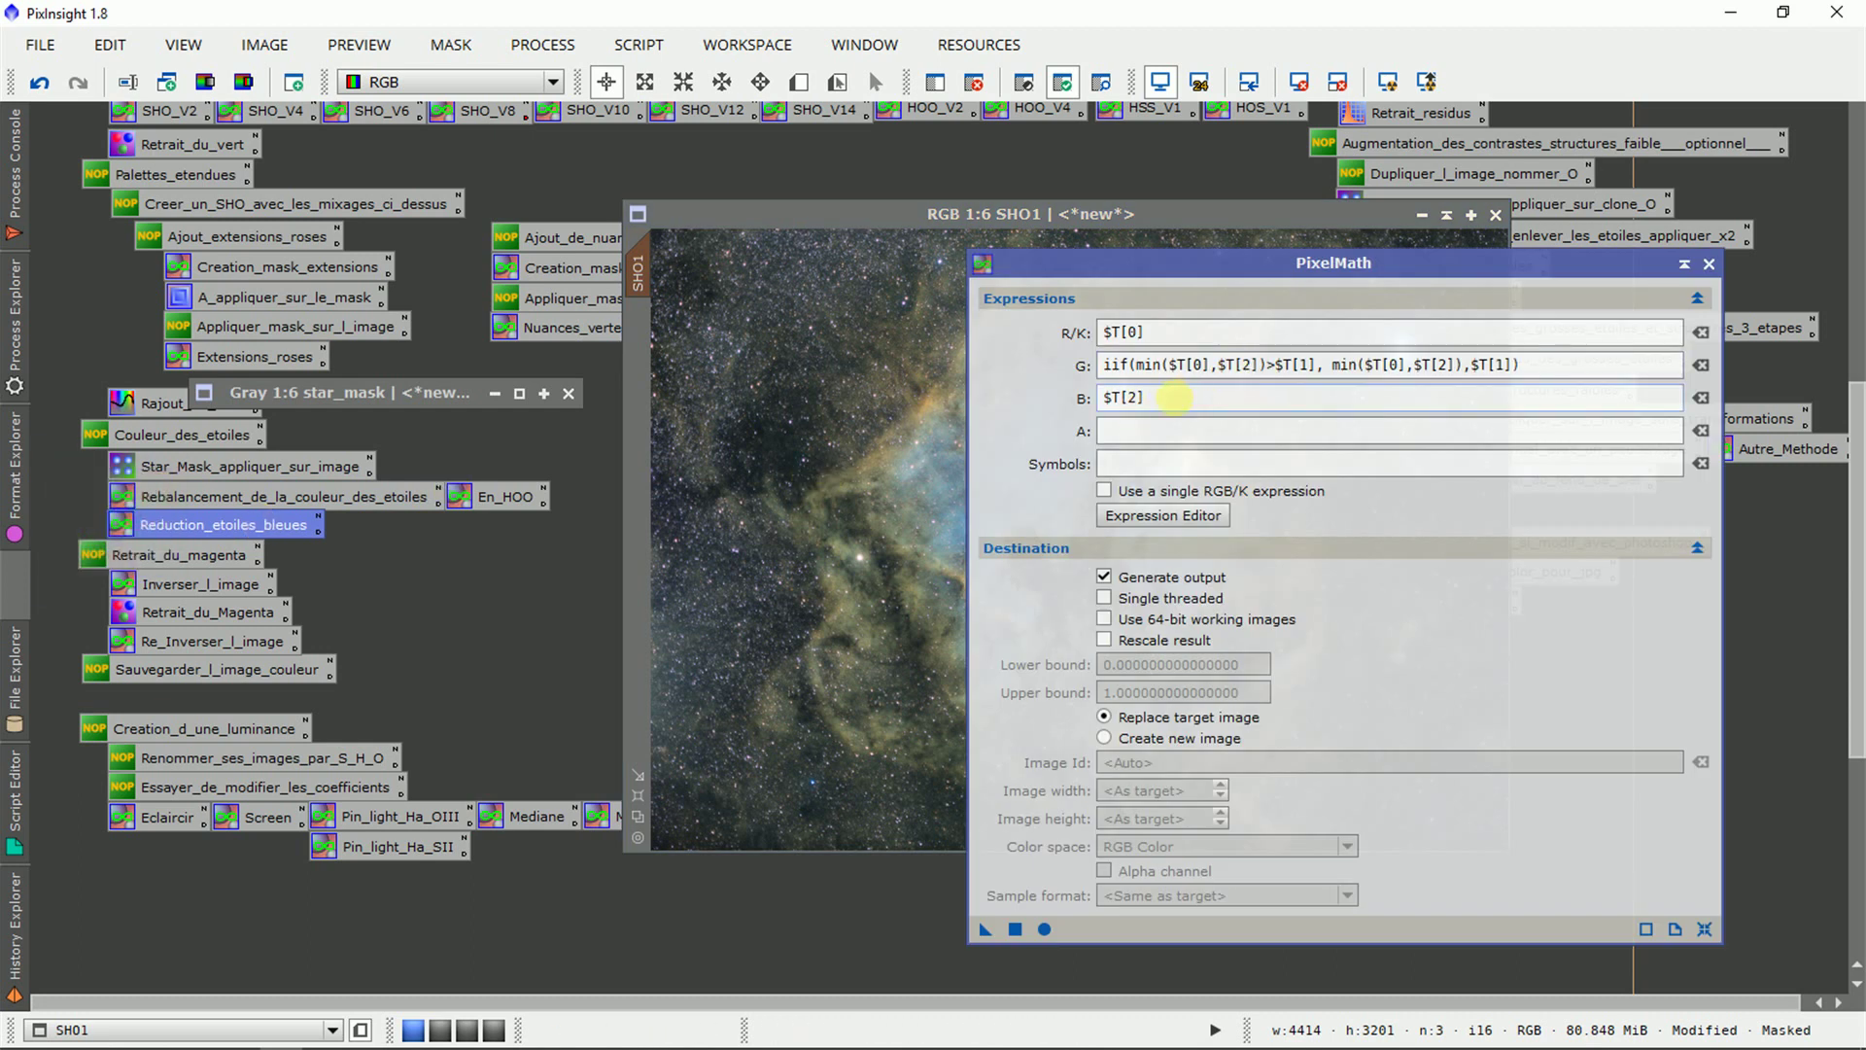
{"action": "left_click_drag", "start_coordinate": [1582, 366], "coordinate": [1093, 414]}
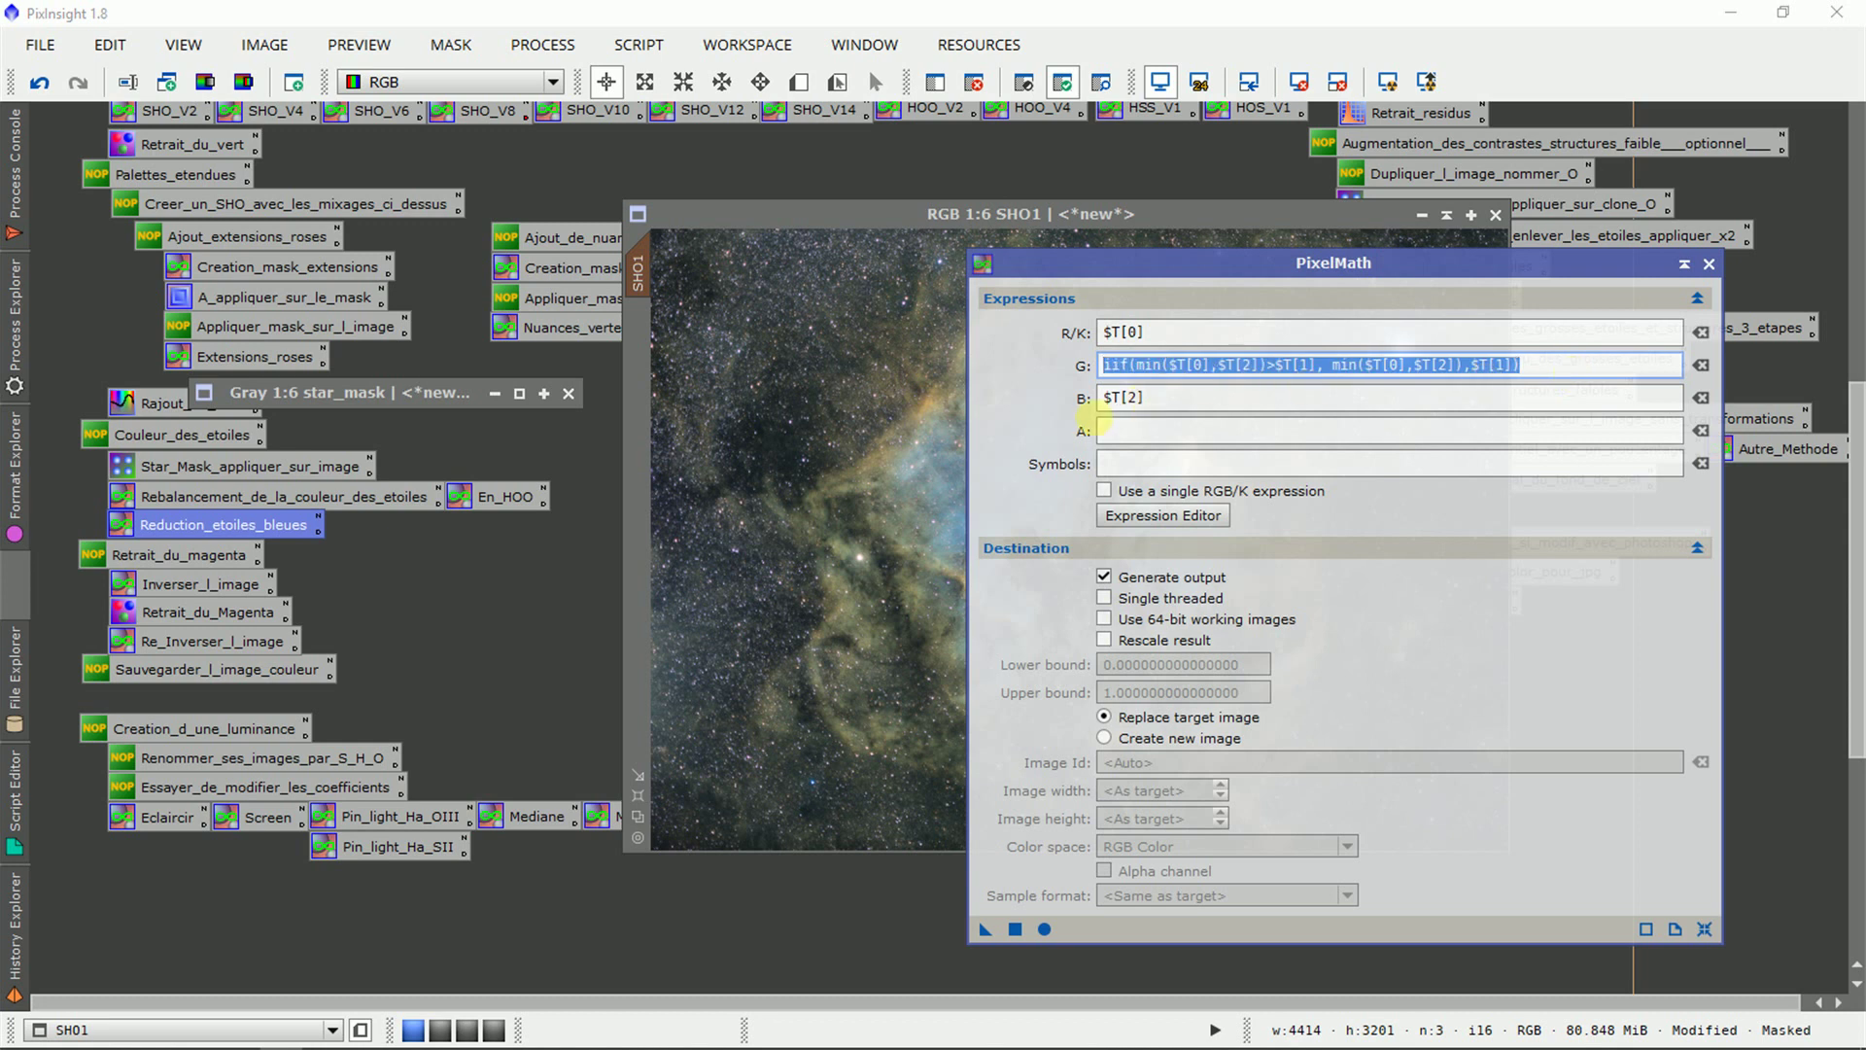
{"action": "left_click", "coordinate": [1166, 331]}
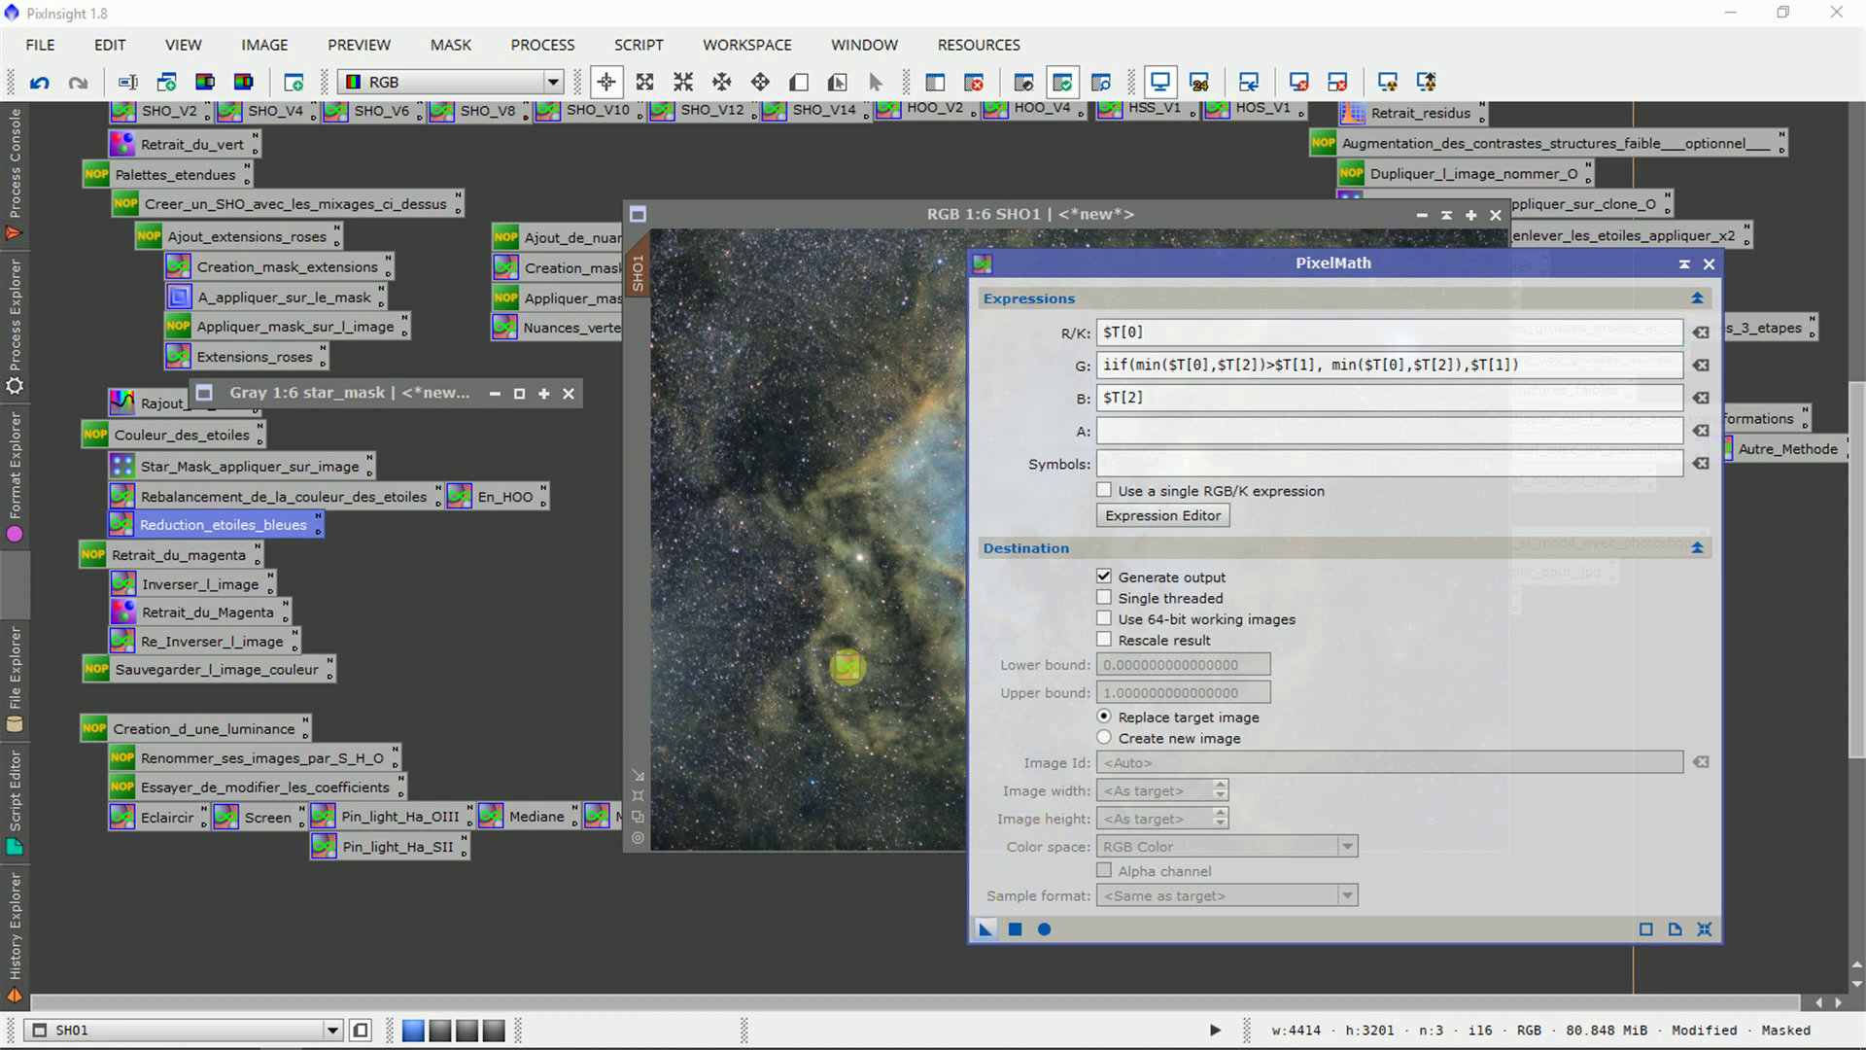
{"action": "left_click", "coordinate": [847, 668]}
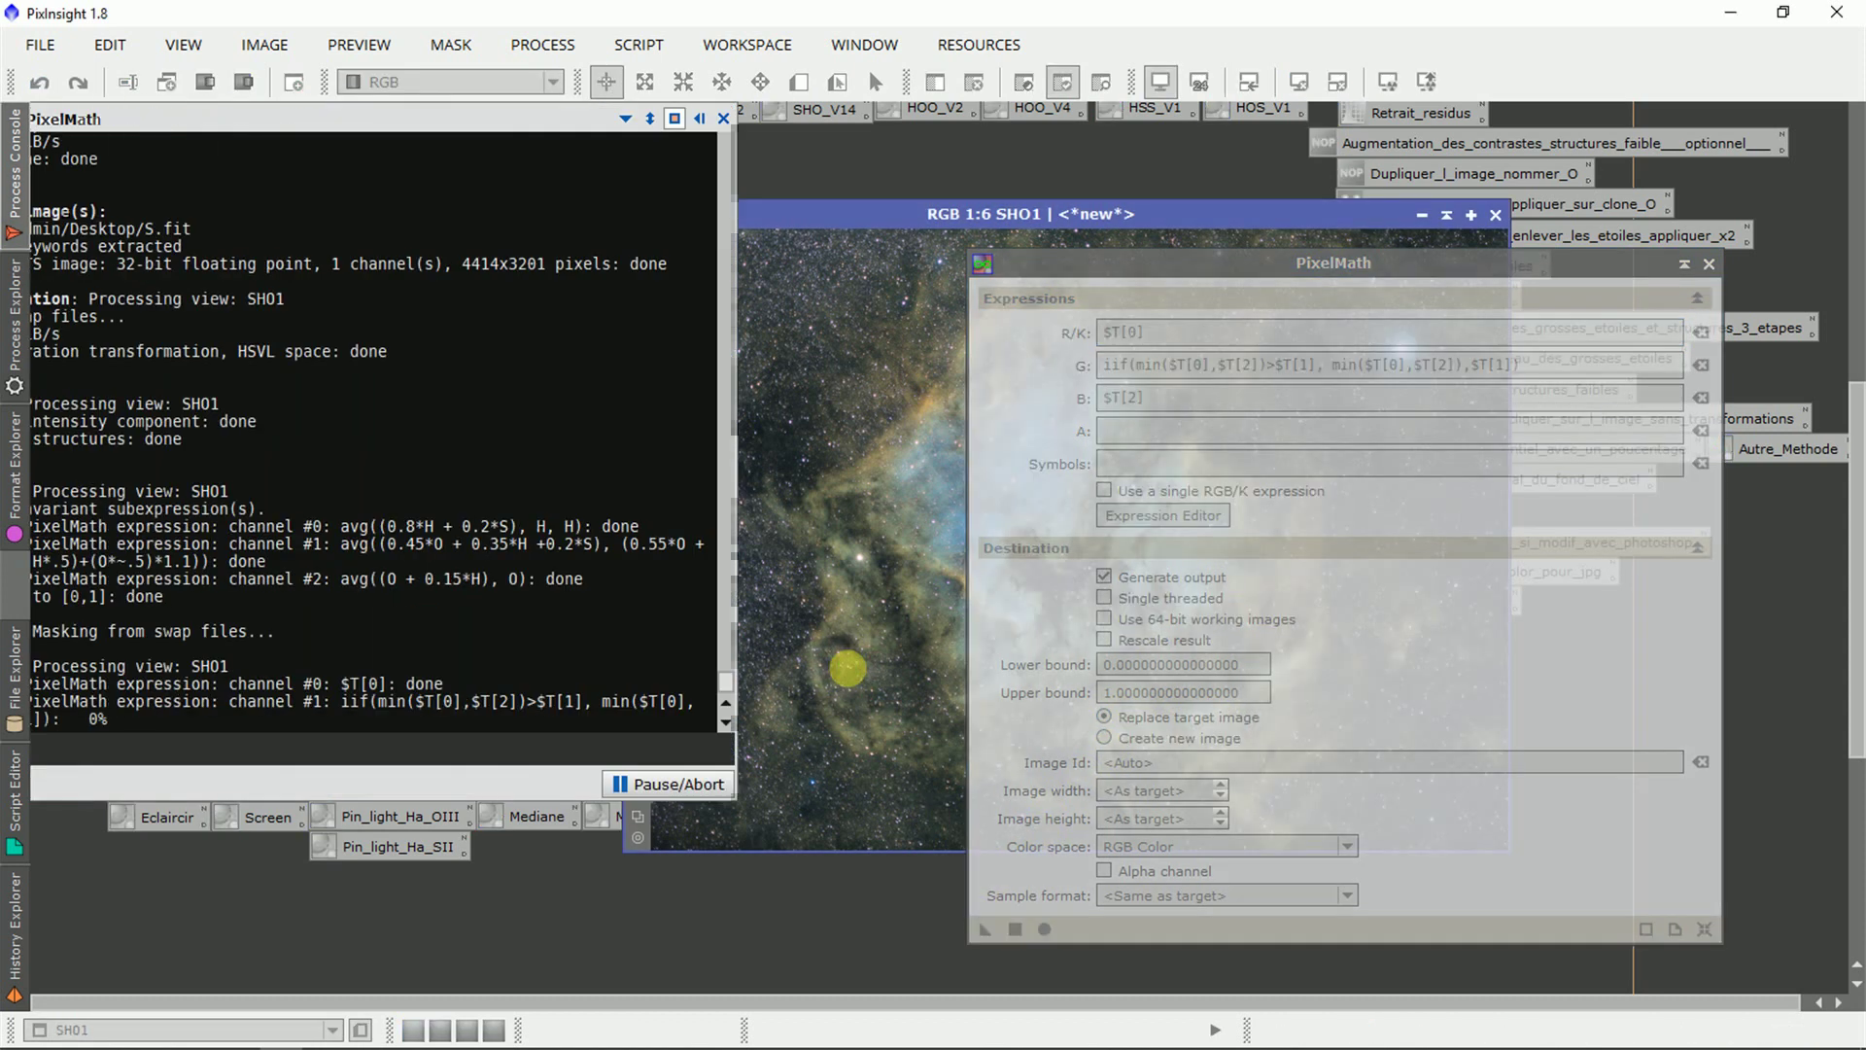
{"action": "left_click", "coordinate": [1283, 283]}
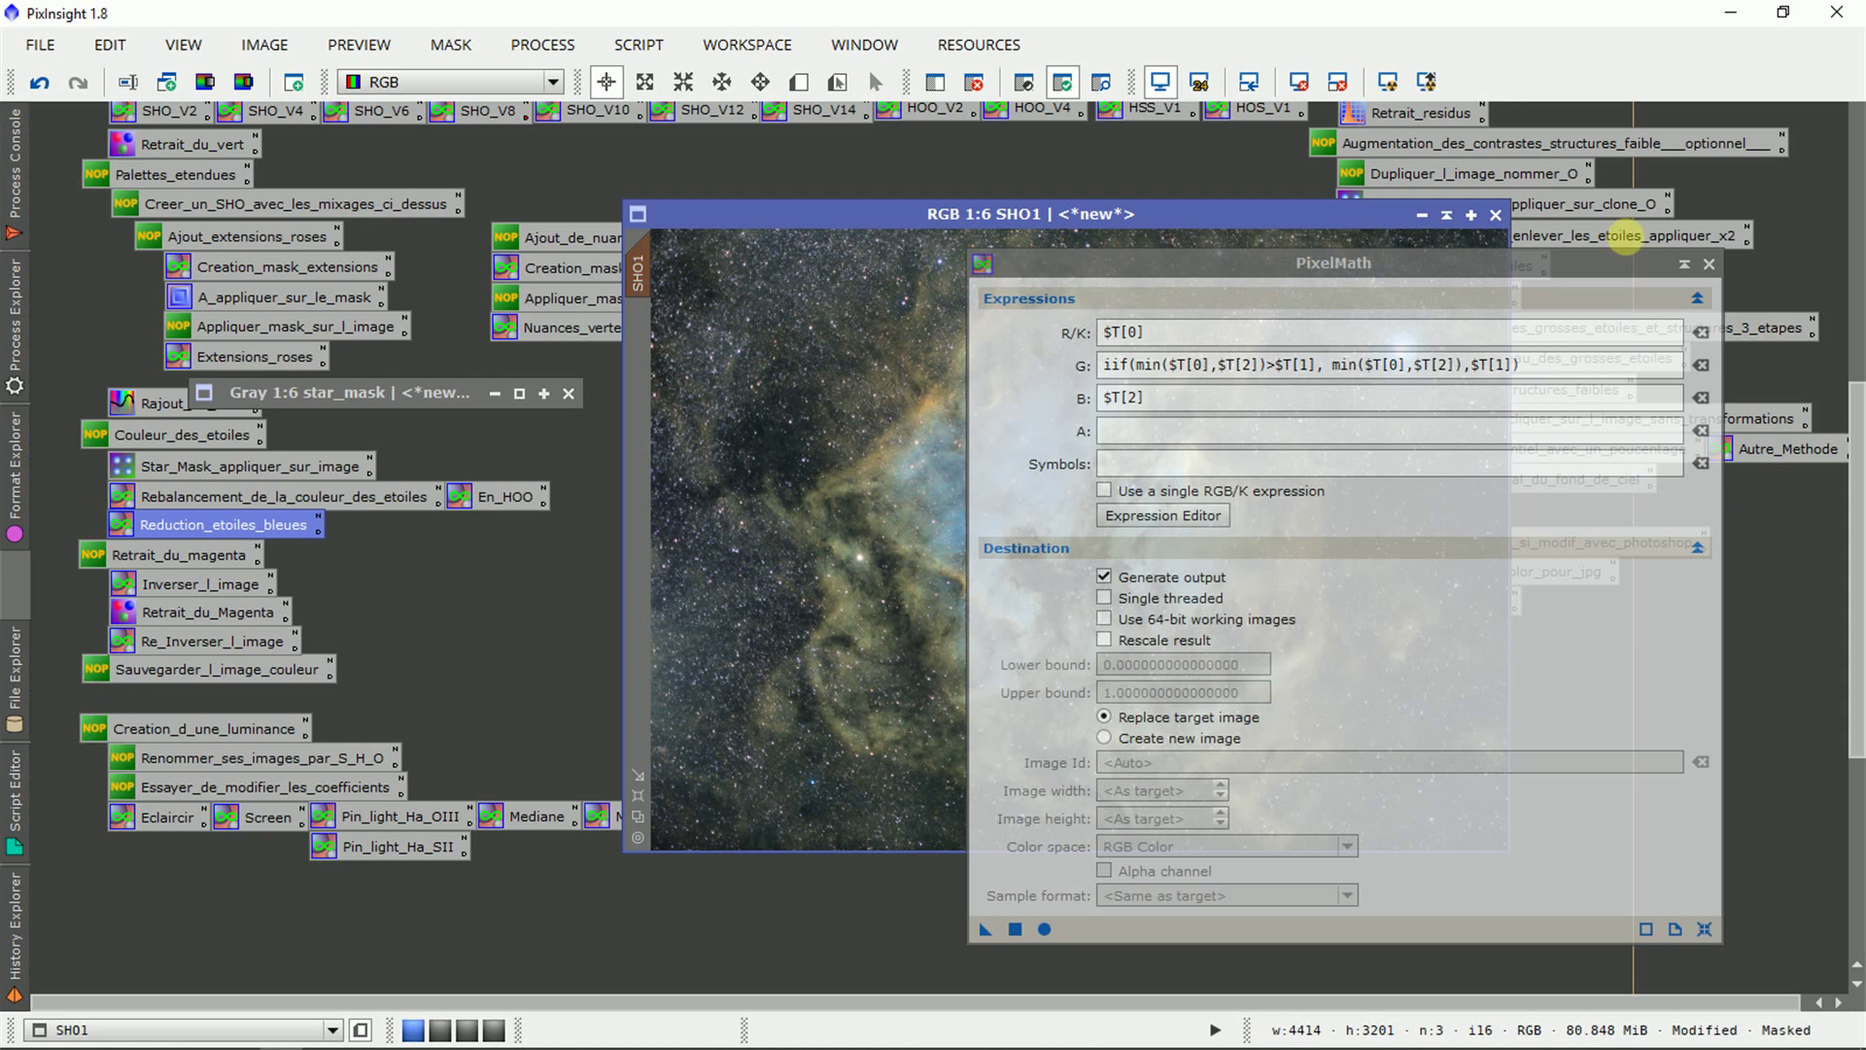
{"action": "left_click", "coordinate": [1709, 263]}
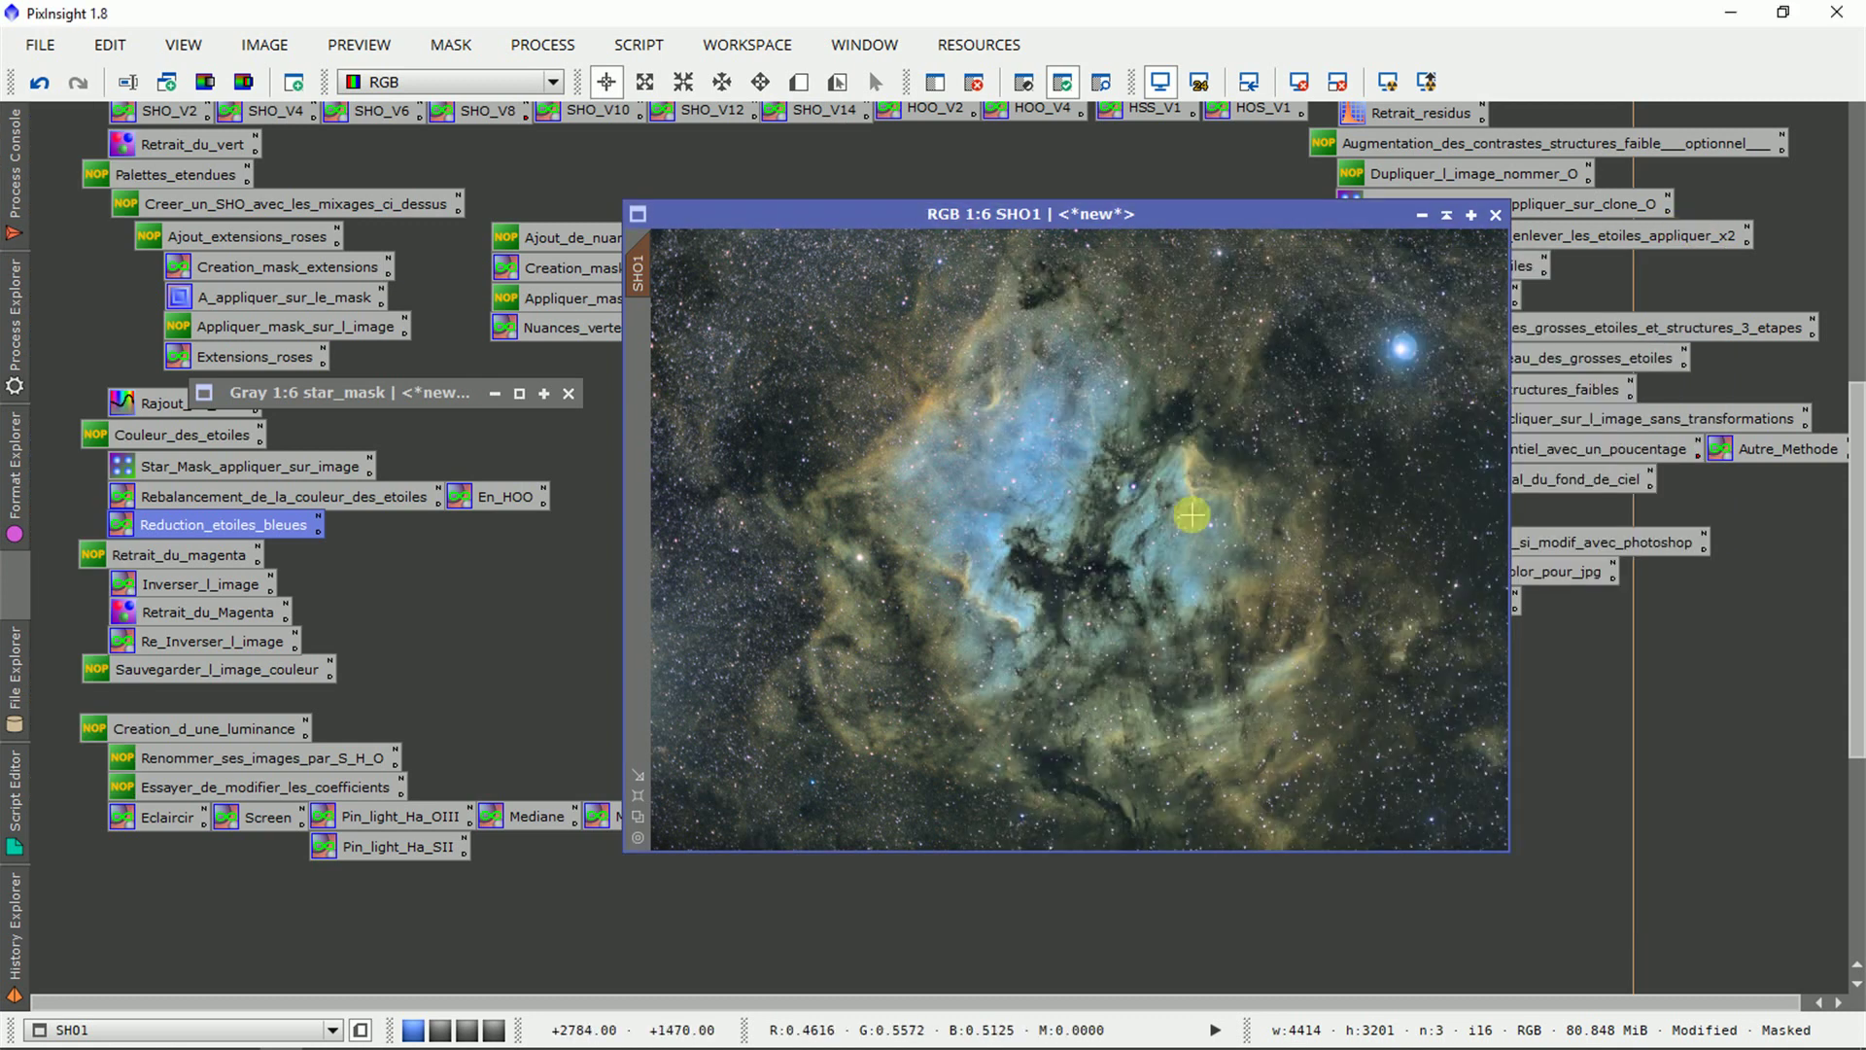
{"action": "scroll", "coordinate": [1191, 514], "scroll_direction": "up", "scroll_amount": 6}
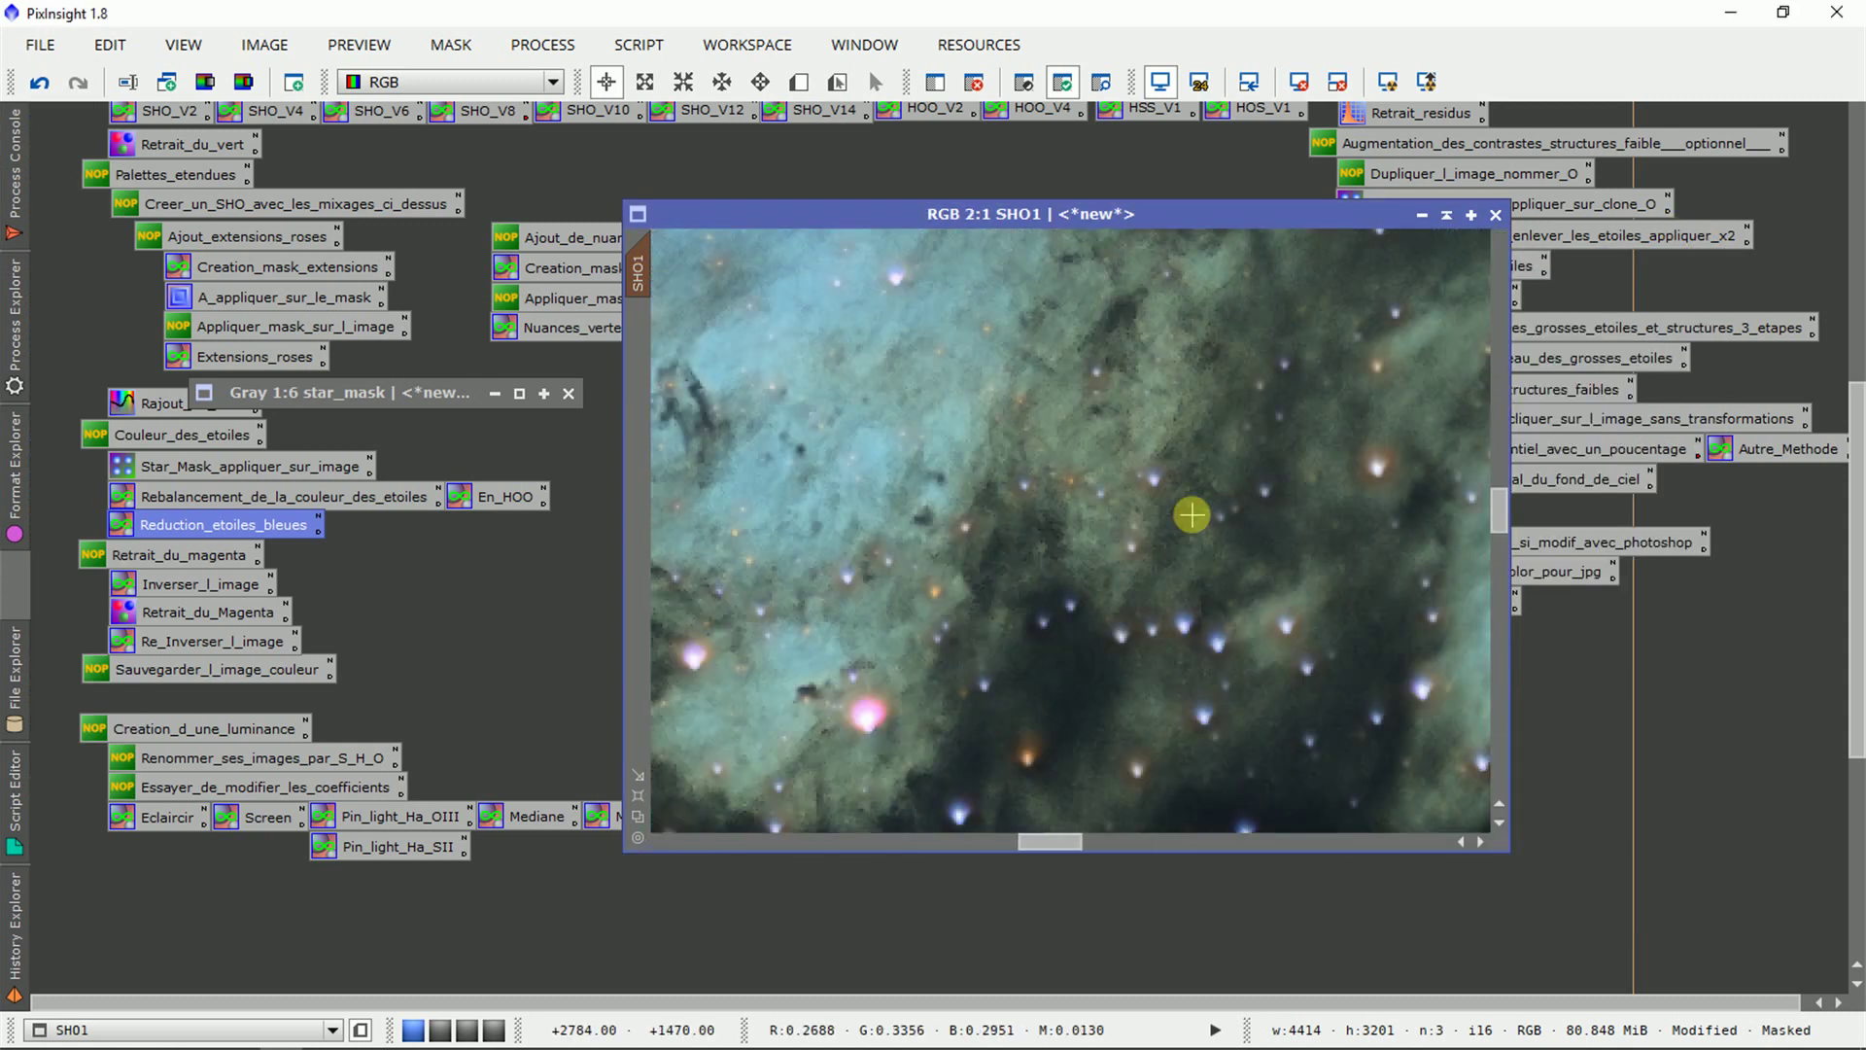
{"action": "scroll", "coordinate": [1191, 515], "scroll_direction": "down", "scroll_amount": 6}
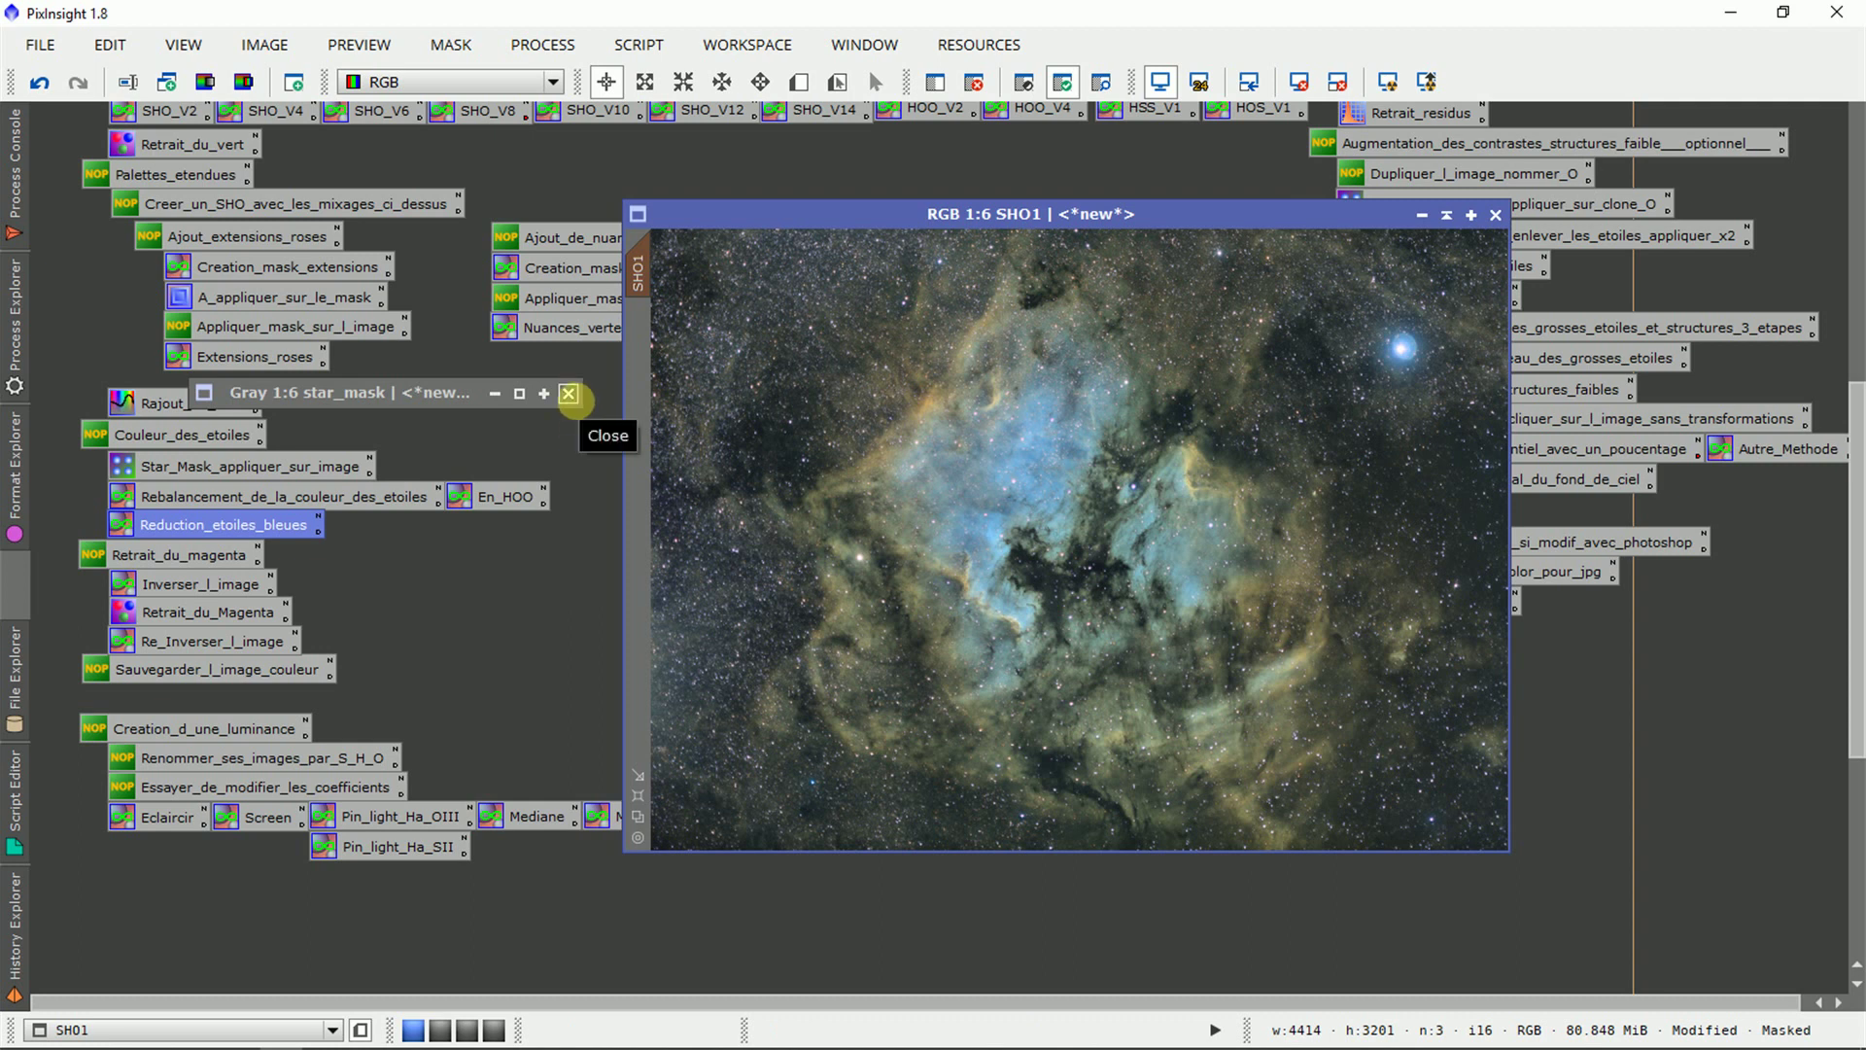
Close the star_mask image and accept breaking its mask reference so SHO1 is unmasked.
{"action": "left_click", "coordinate": [569, 394]}
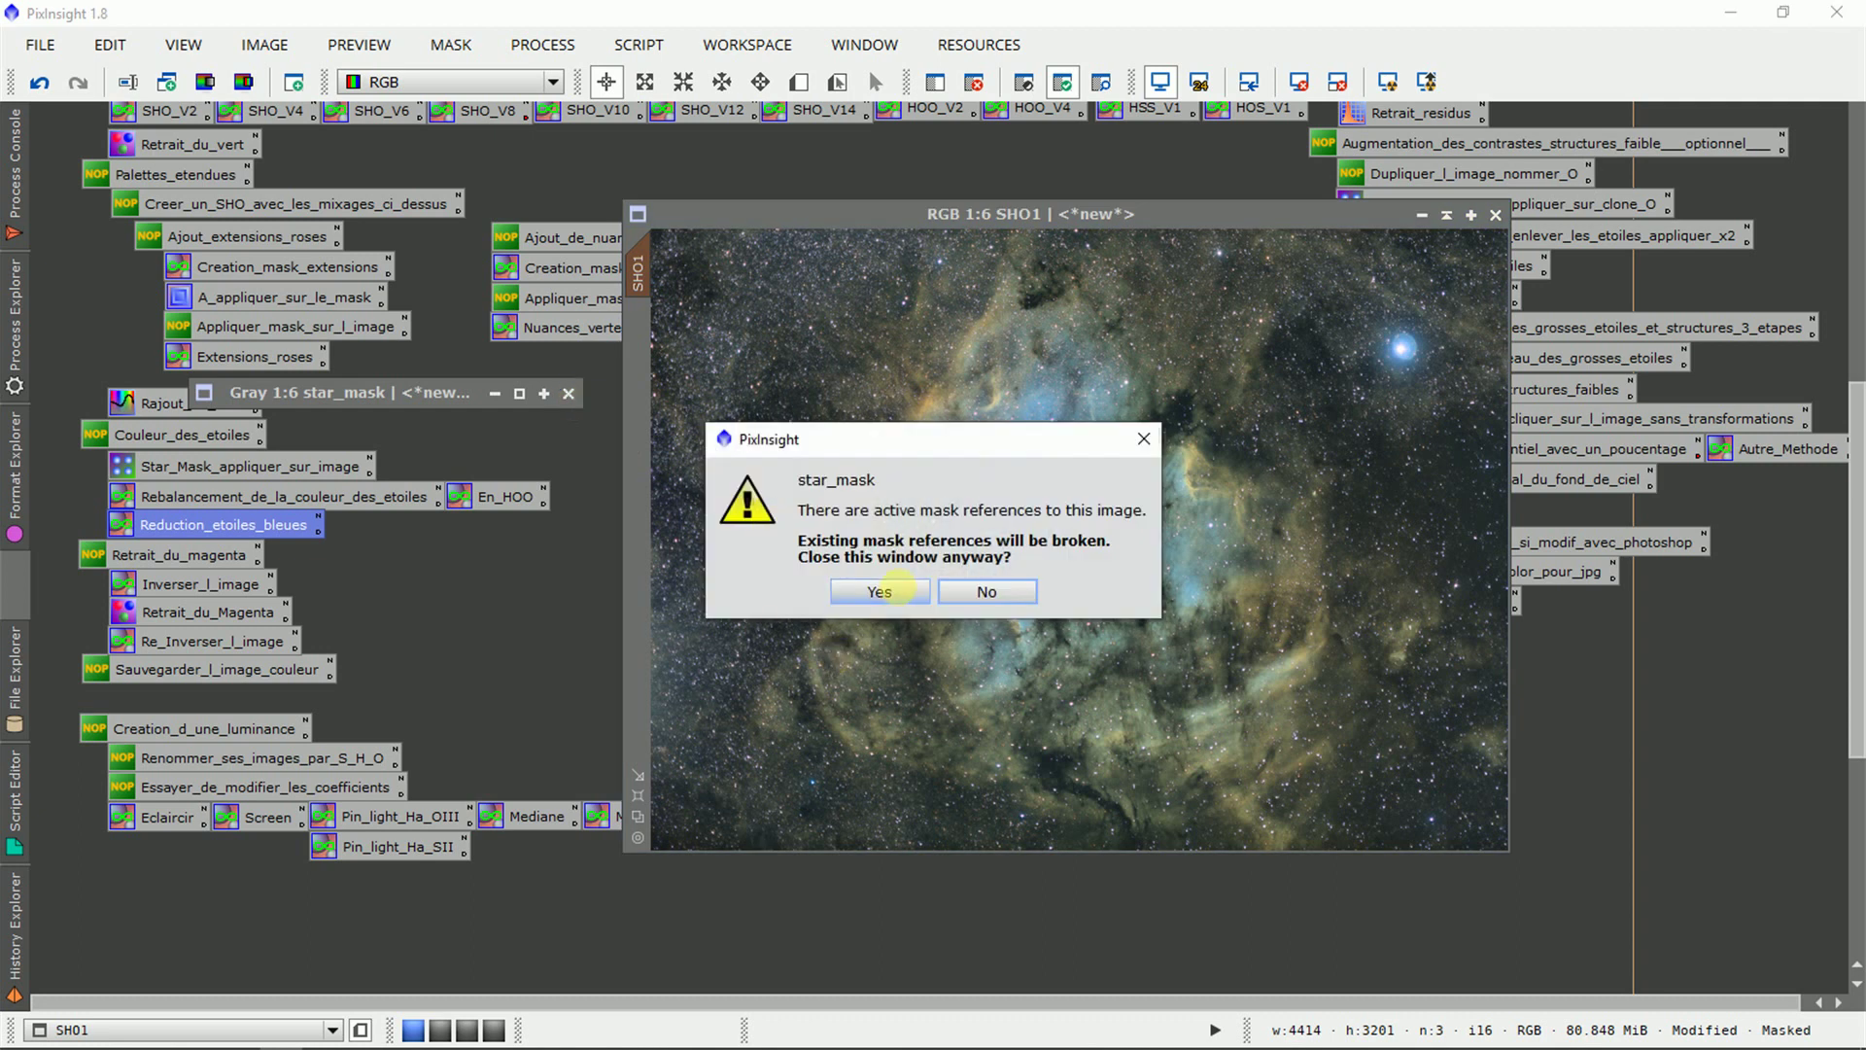
{"action": "left_click", "coordinate": [880, 590]}
{"action": "mouse_move", "coordinate": [638, 267]}
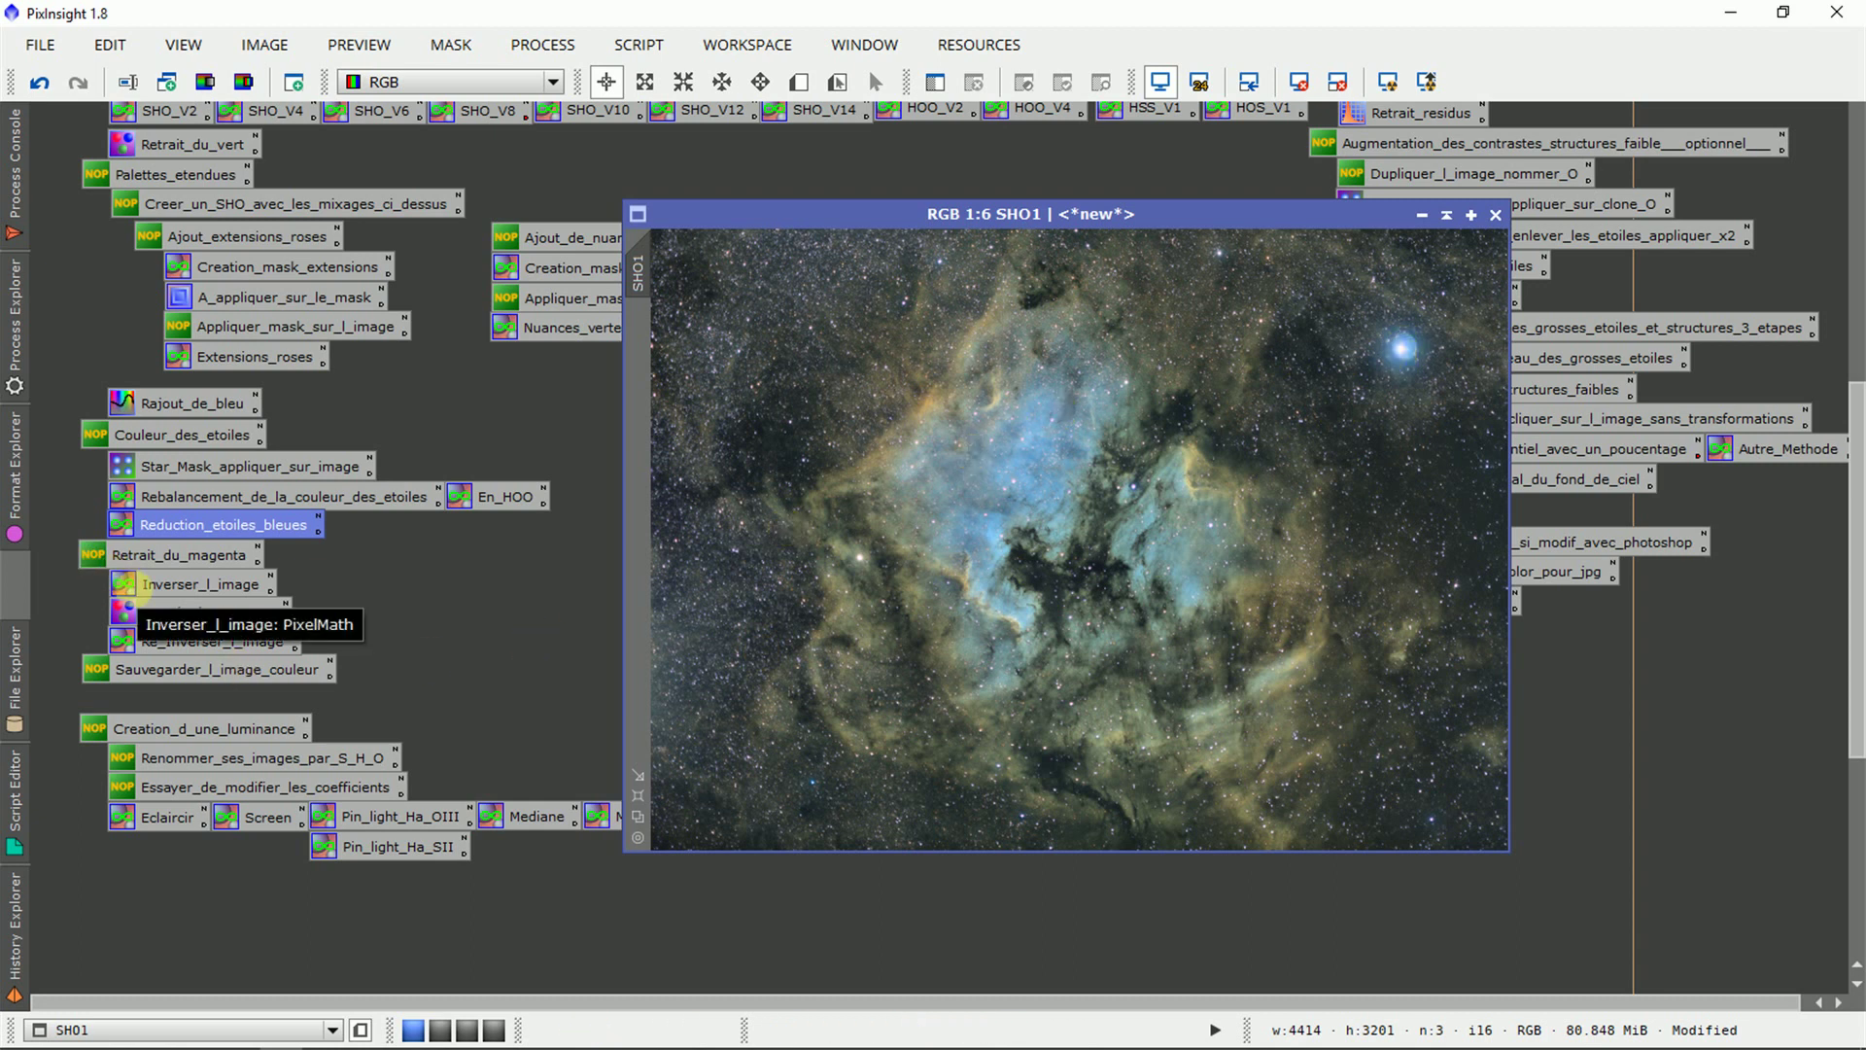
Invert SHO1 with the Inverser_l_image PixelMath preset, using ~$T as the single RGB/K expression and replacing the target image.
{"action": "double_click", "coordinate": [124, 583]}
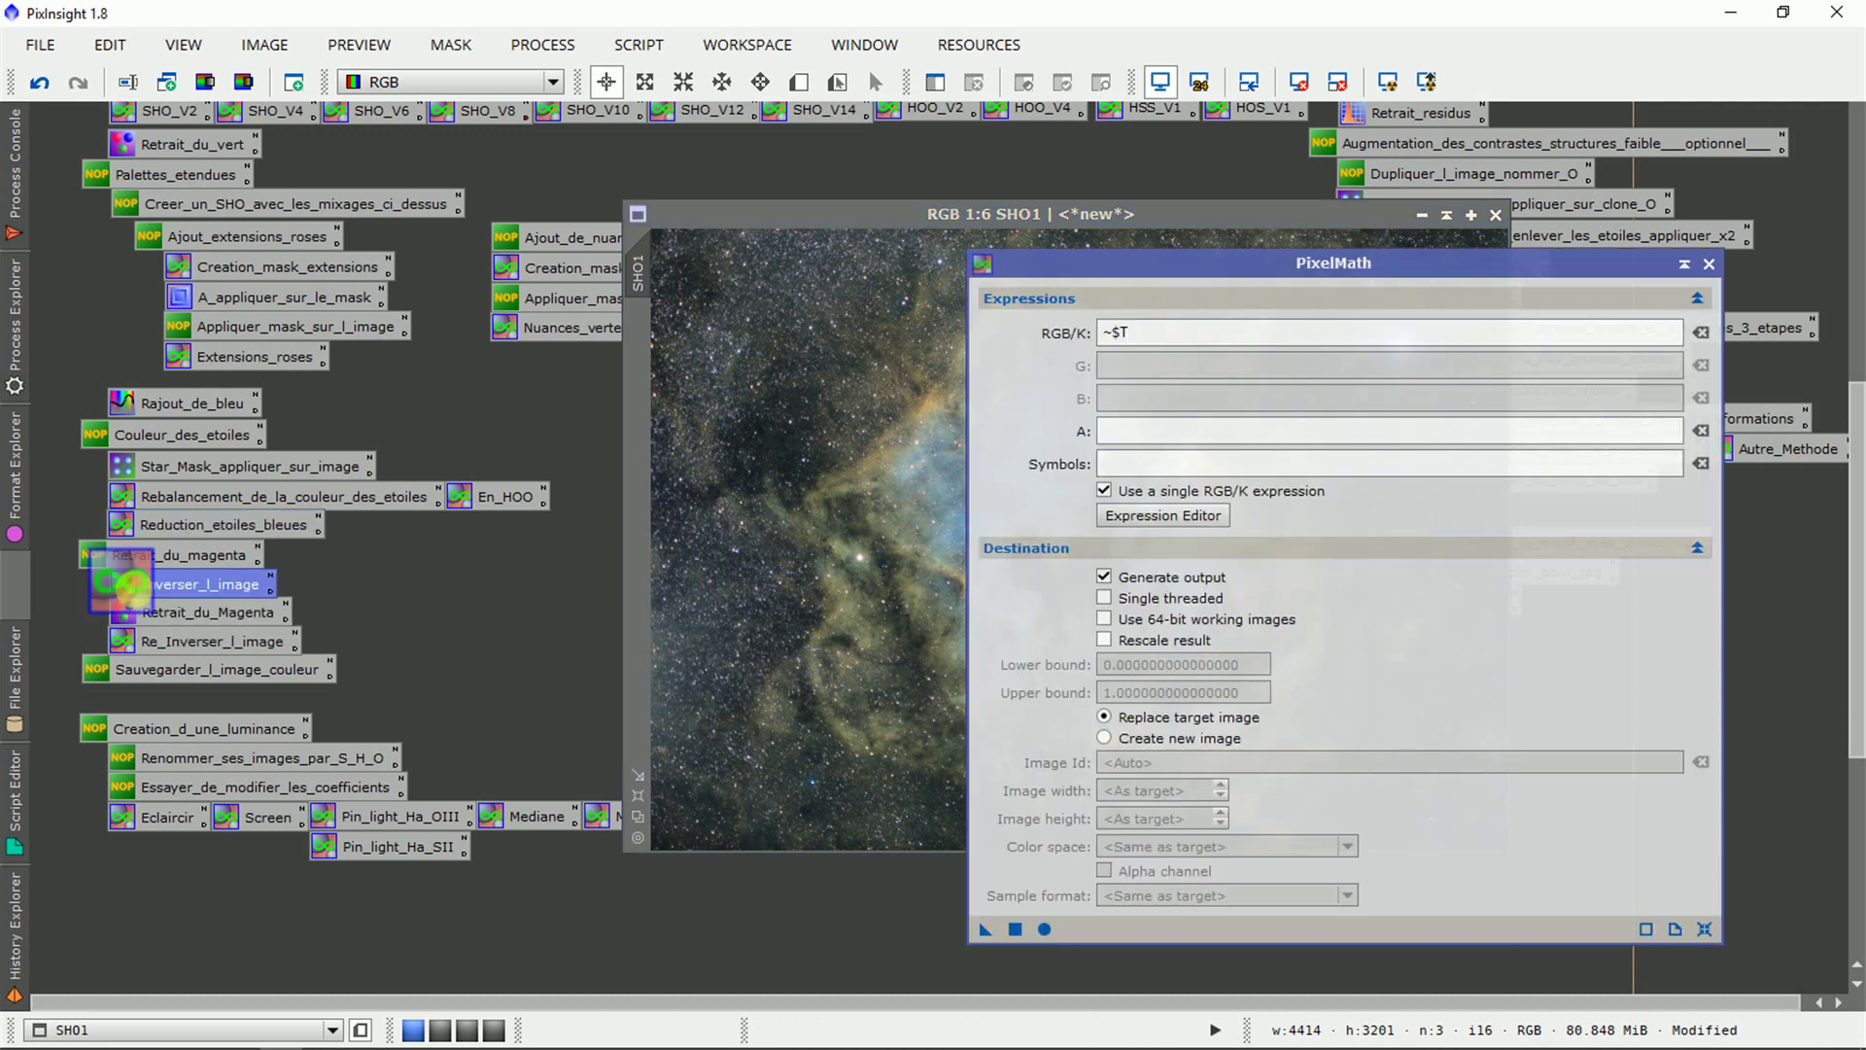
{"action": "double_click", "coordinate": [1108, 331]}
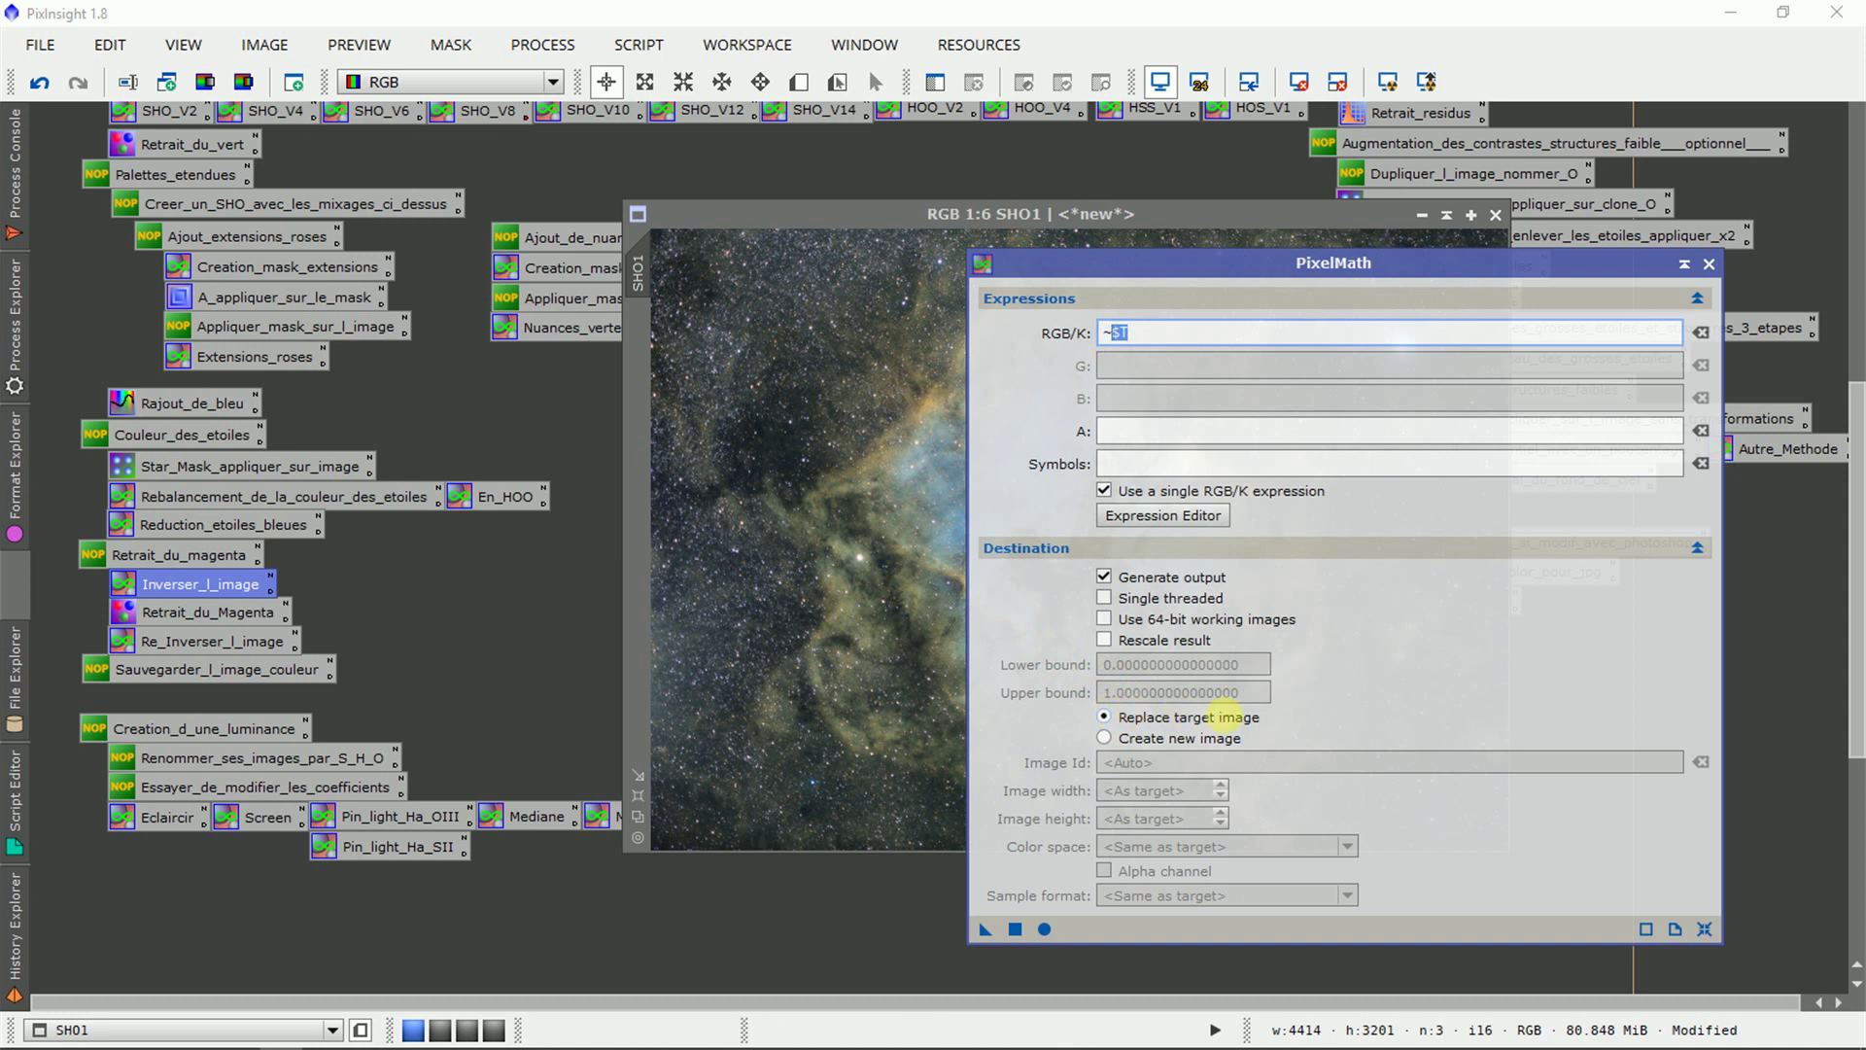
{"action": "left_click", "coordinate": [841, 580]}
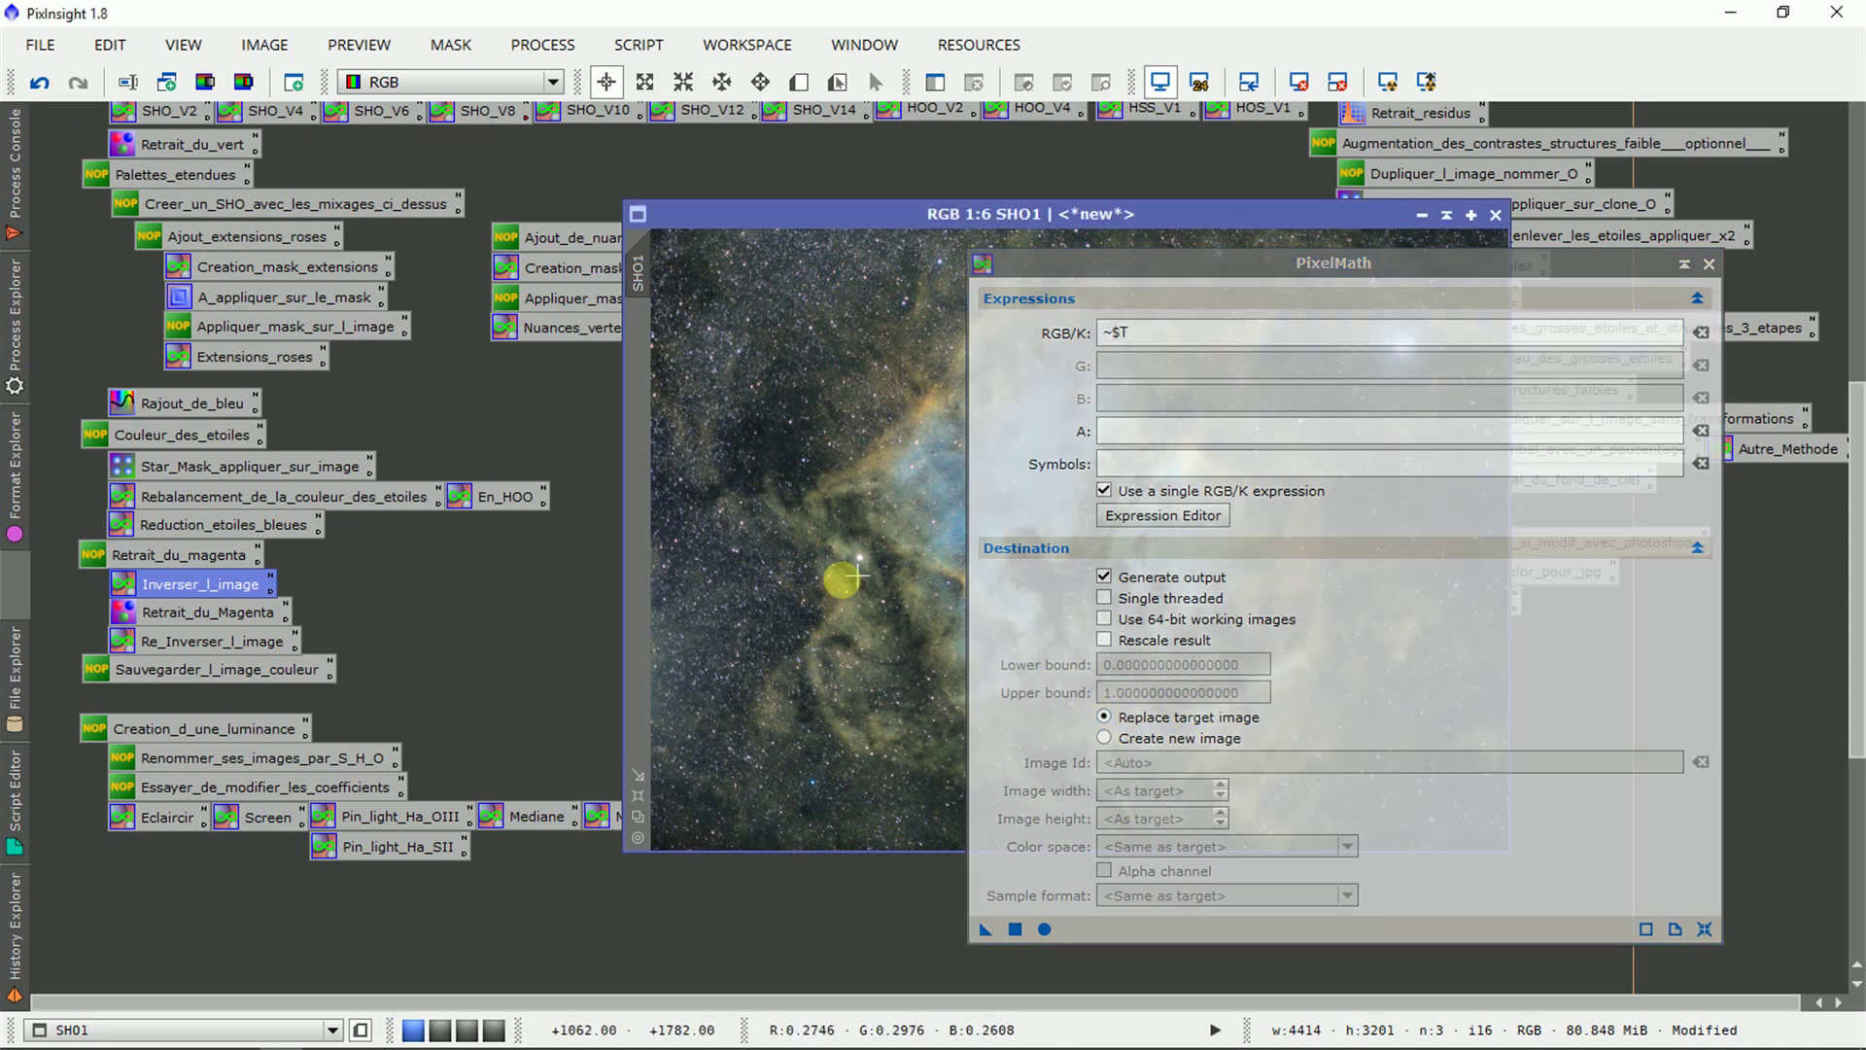
{"action": "left_click_drag", "start_coordinate": [984, 929], "coordinate": [853, 730]}
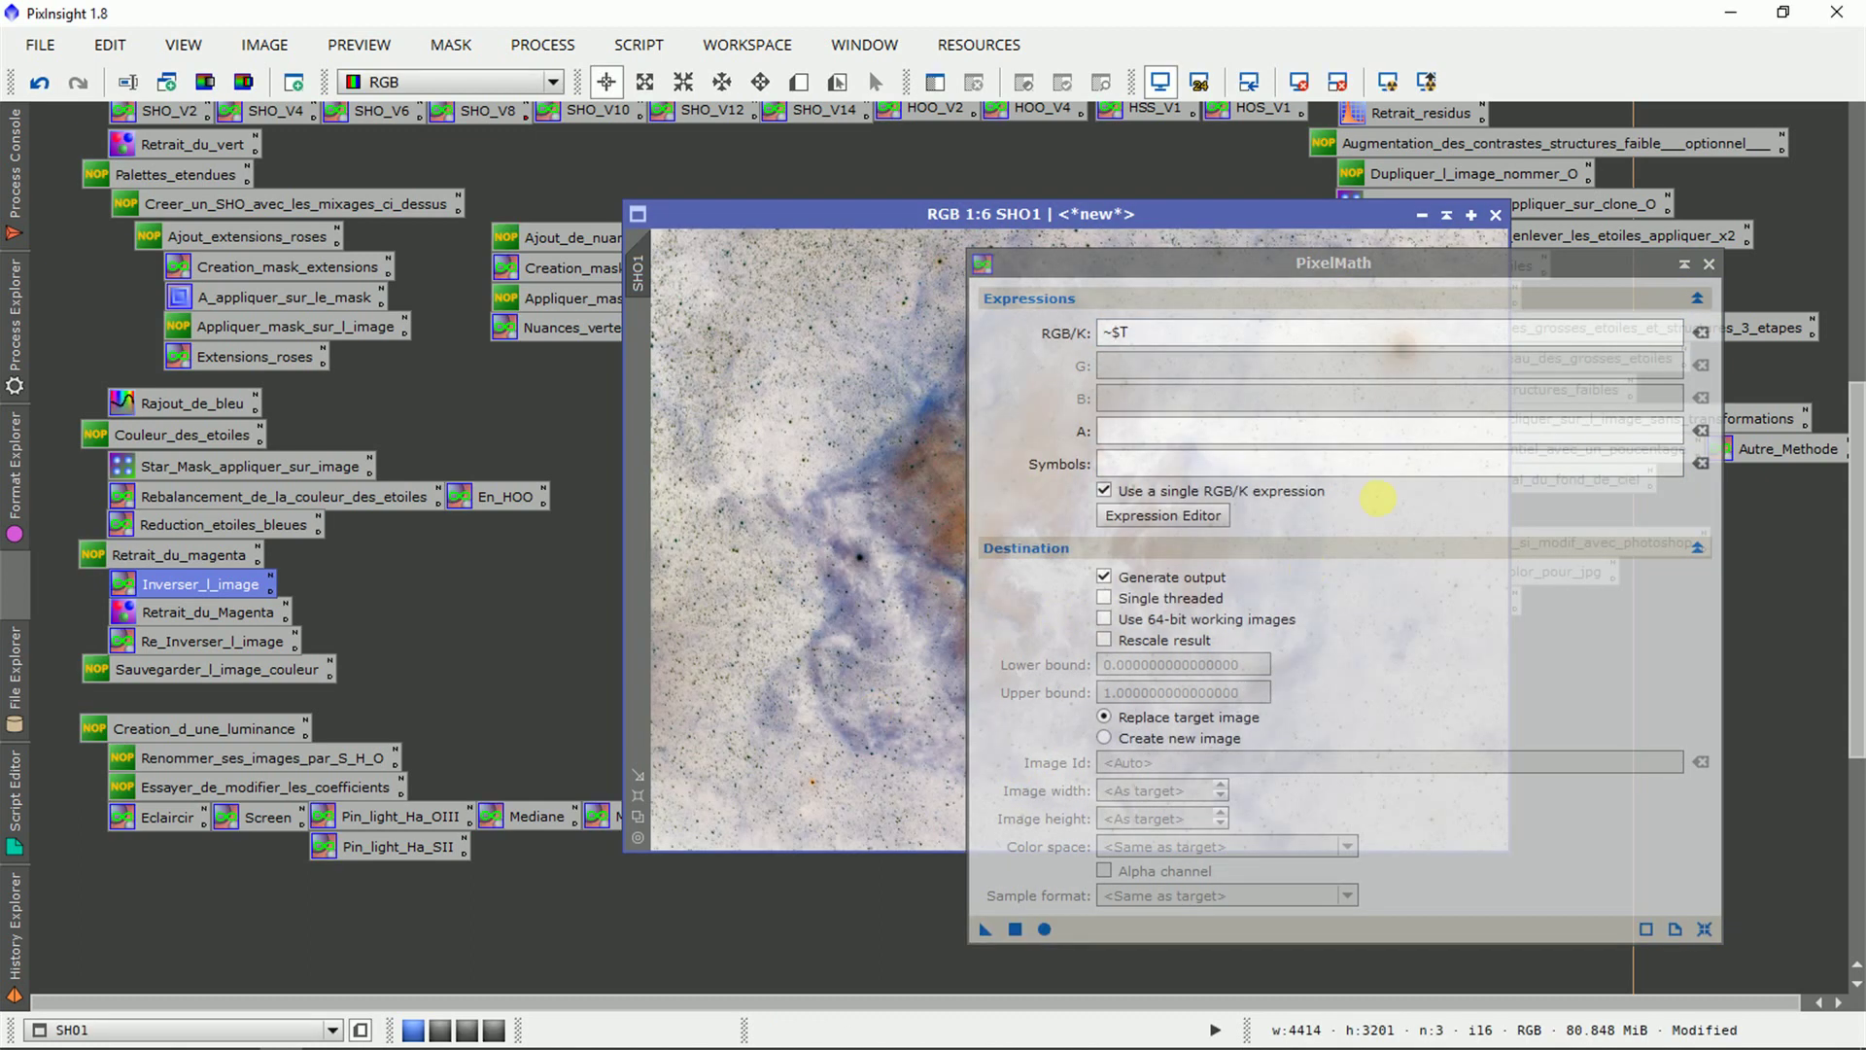
{"action": "left_click", "coordinate": [1709, 264]}
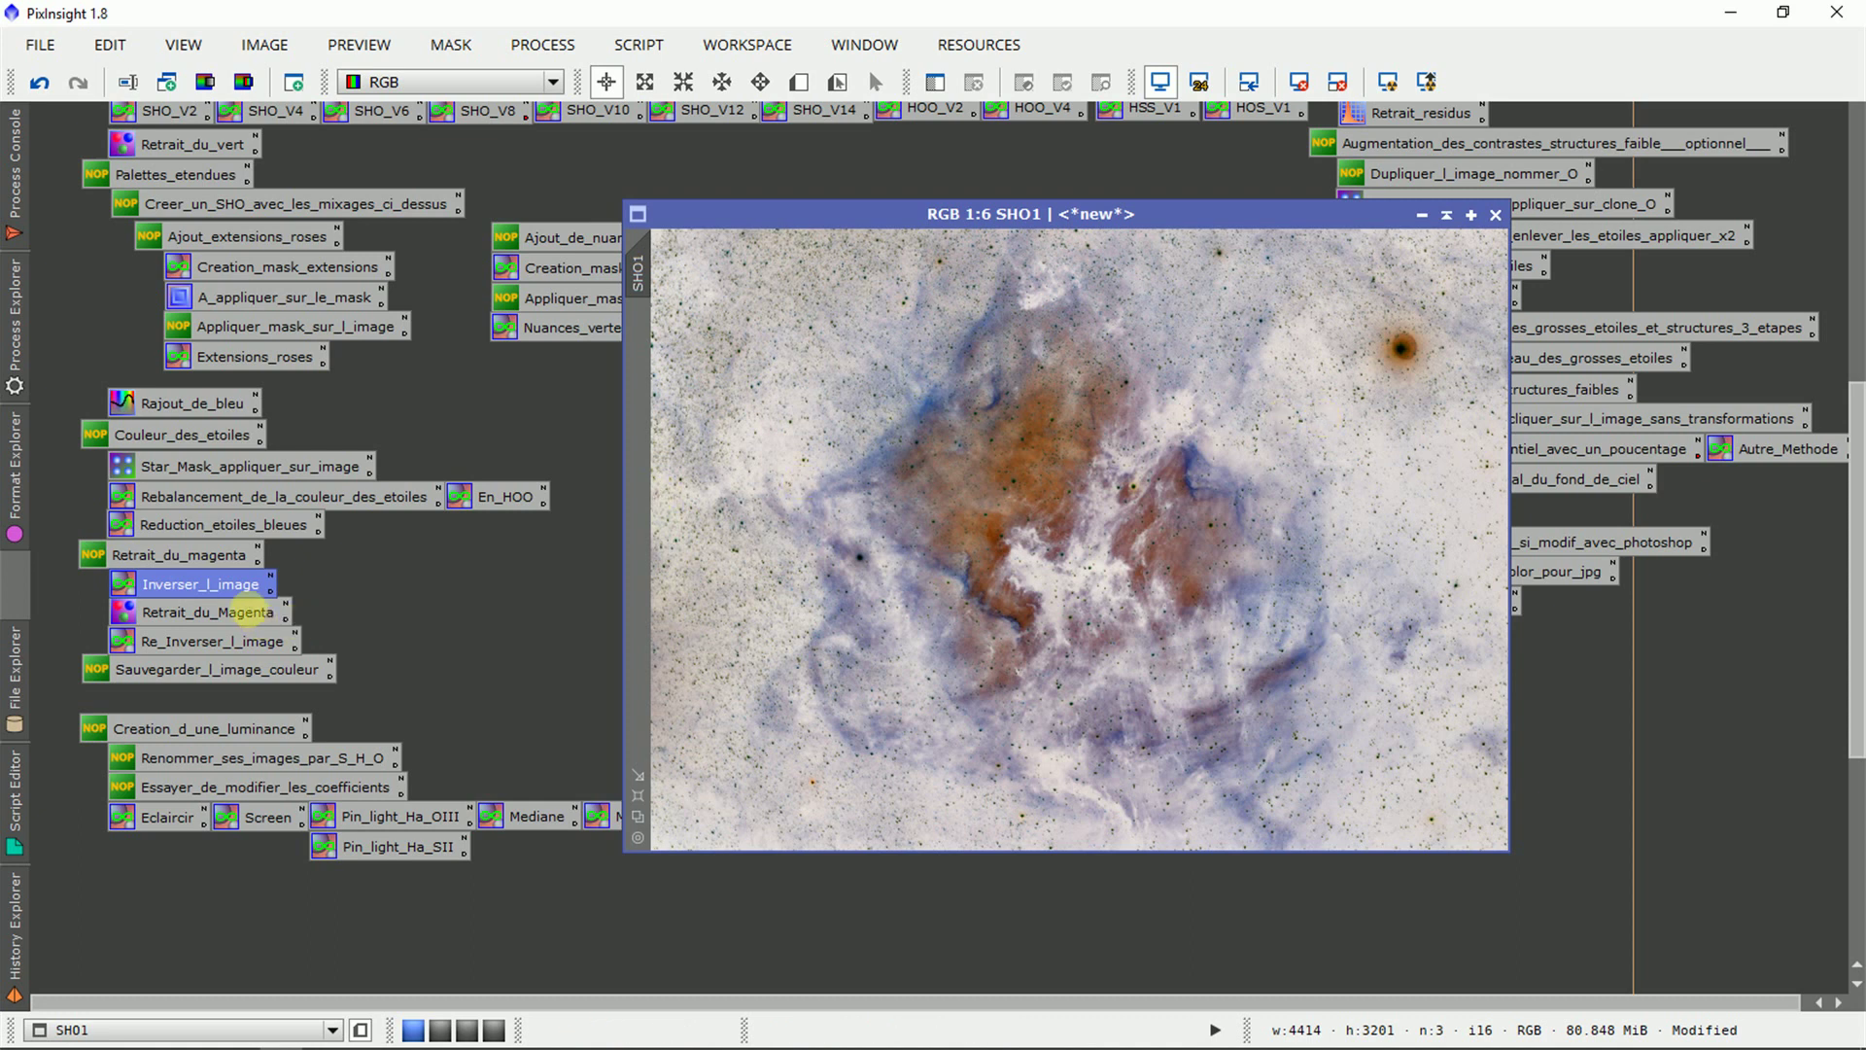
Apply the Retrait_du_Magenta SCNR preset to the inverted SHO1, removing green with Average Neutral at 1.00, and inspect the stars.
{"action": "double_click", "coordinate": [248, 612]}
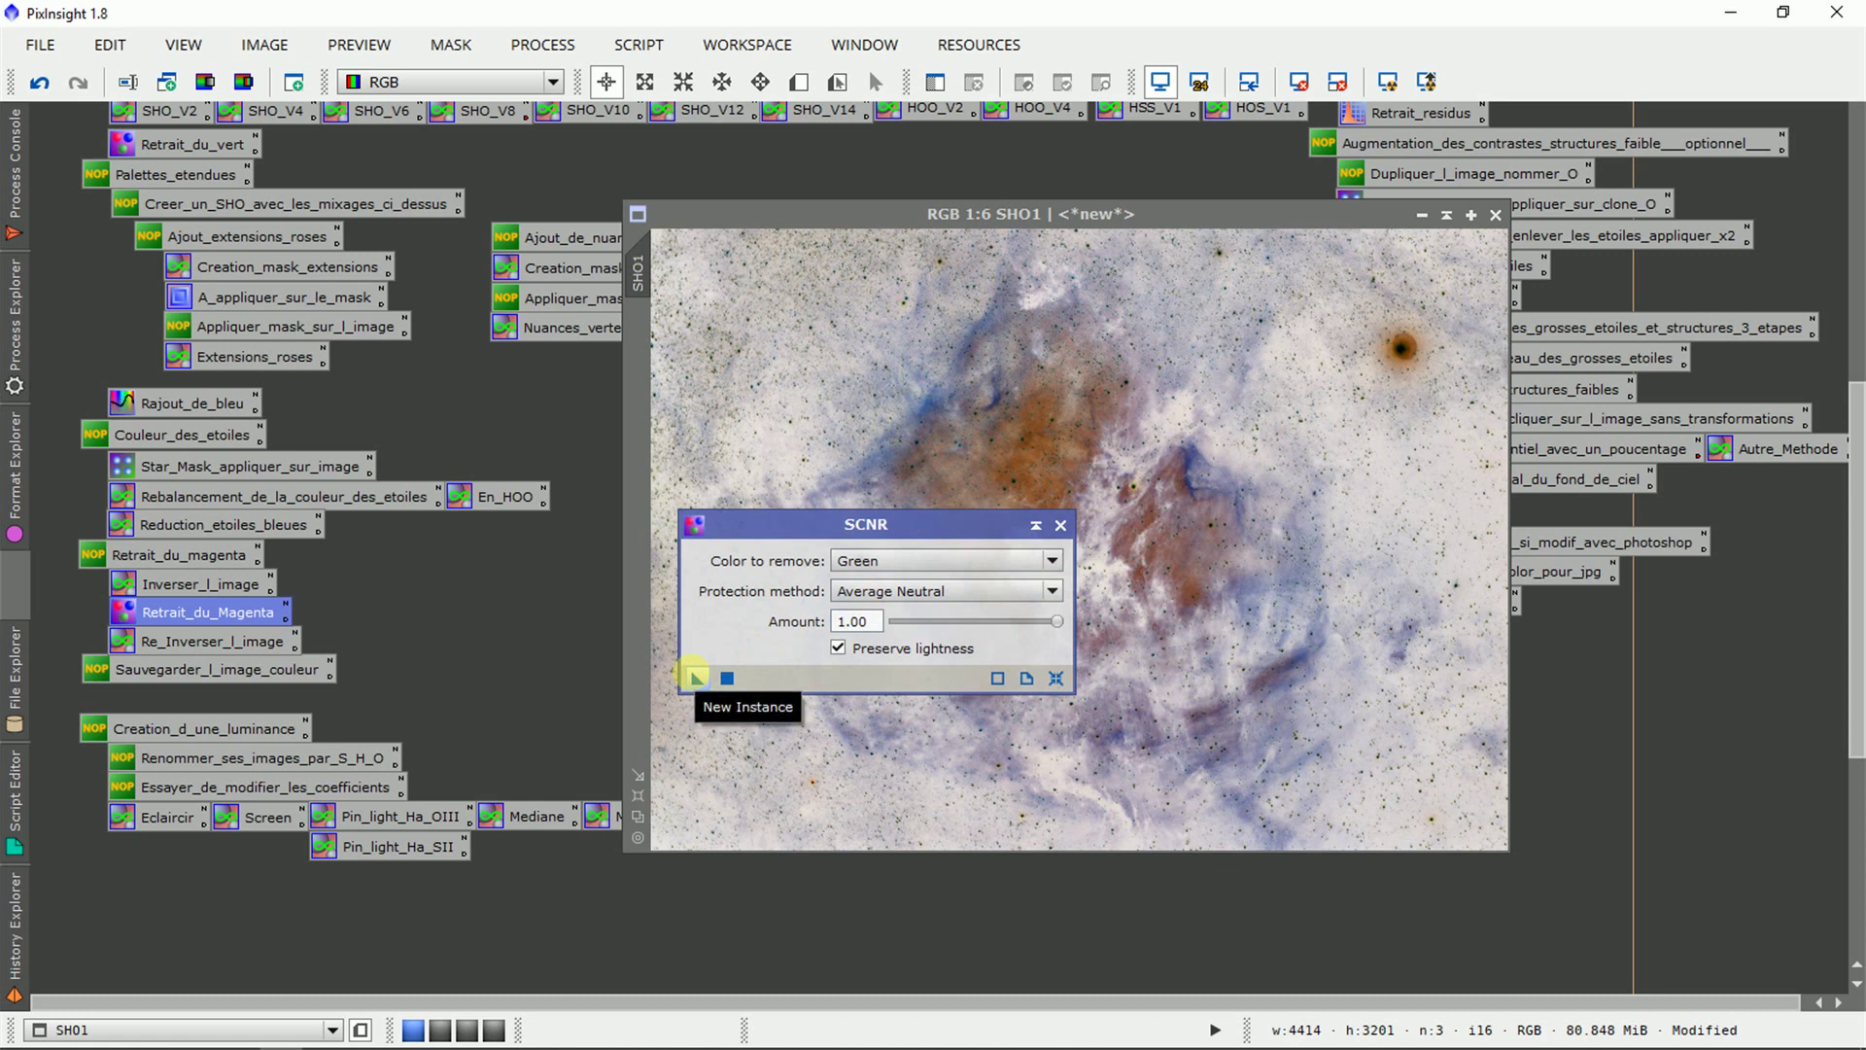
{"action": "double_click", "coordinate": [853, 621]}
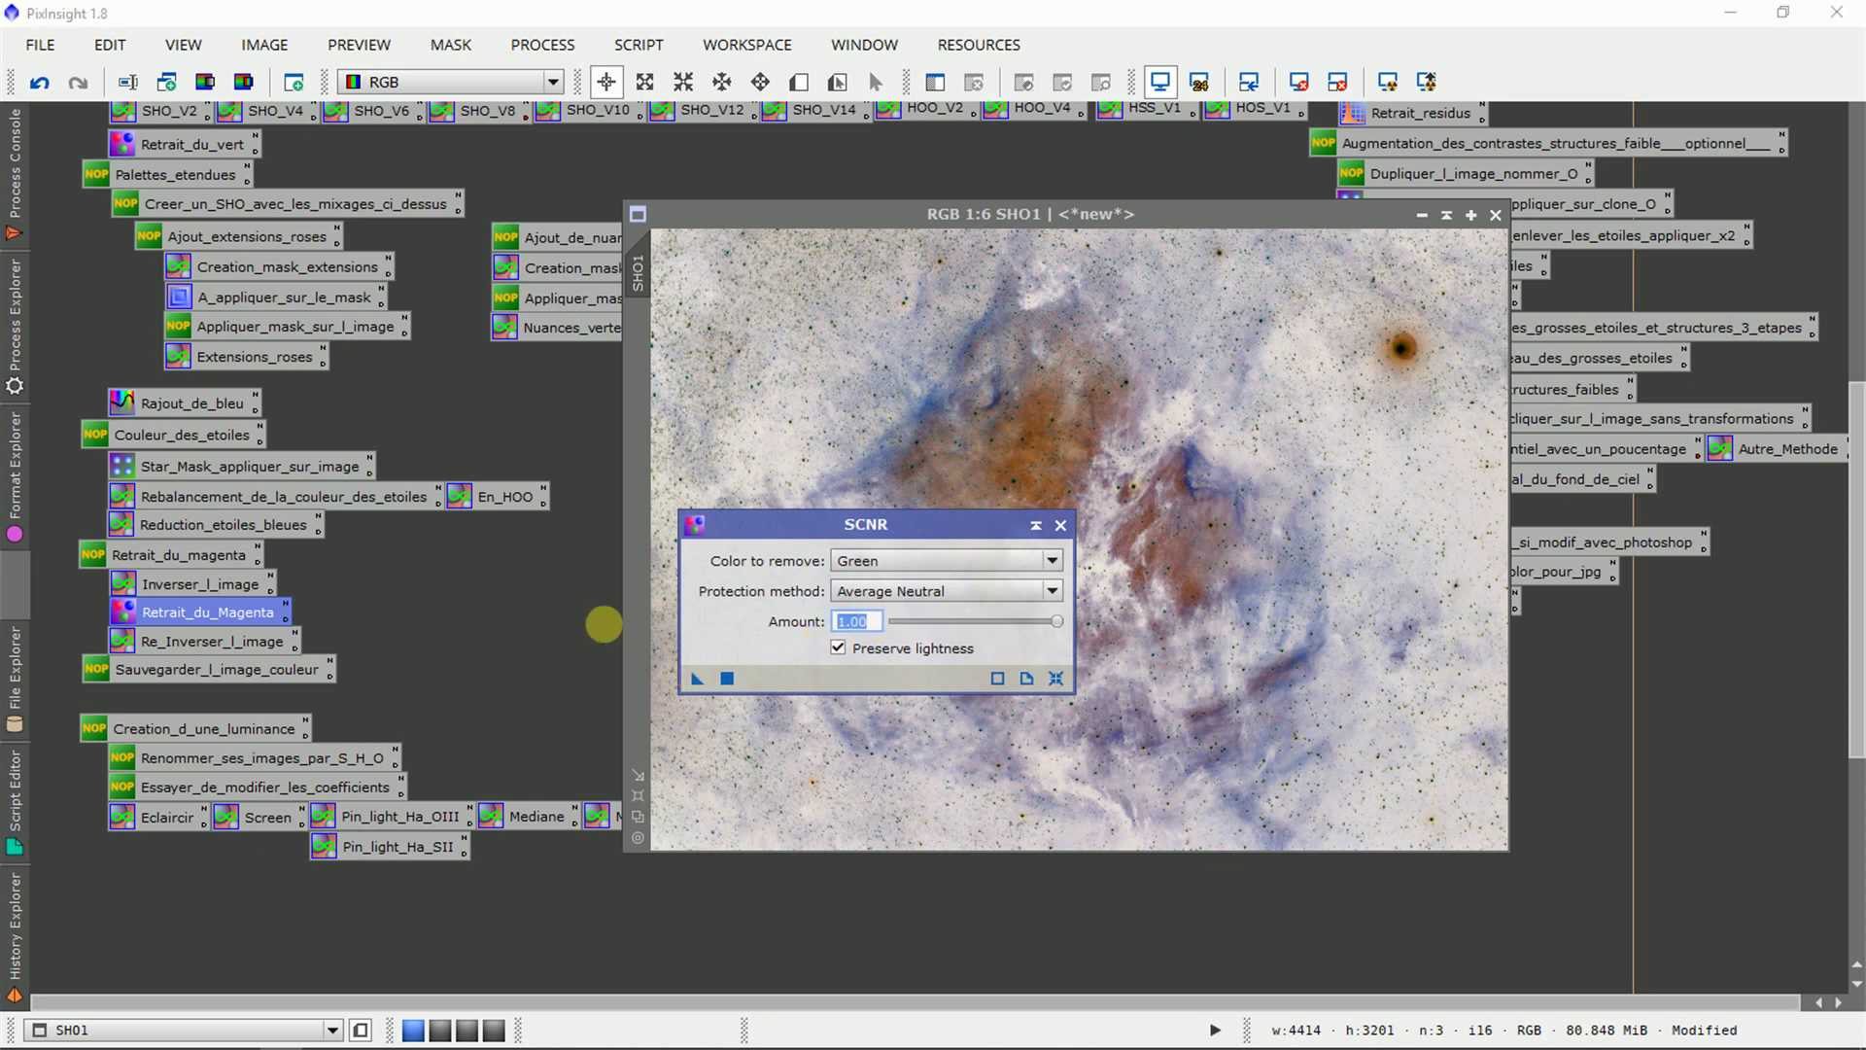
{"action": "left_click_drag", "start_coordinate": [698, 677], "coordinate": [732, 741]}
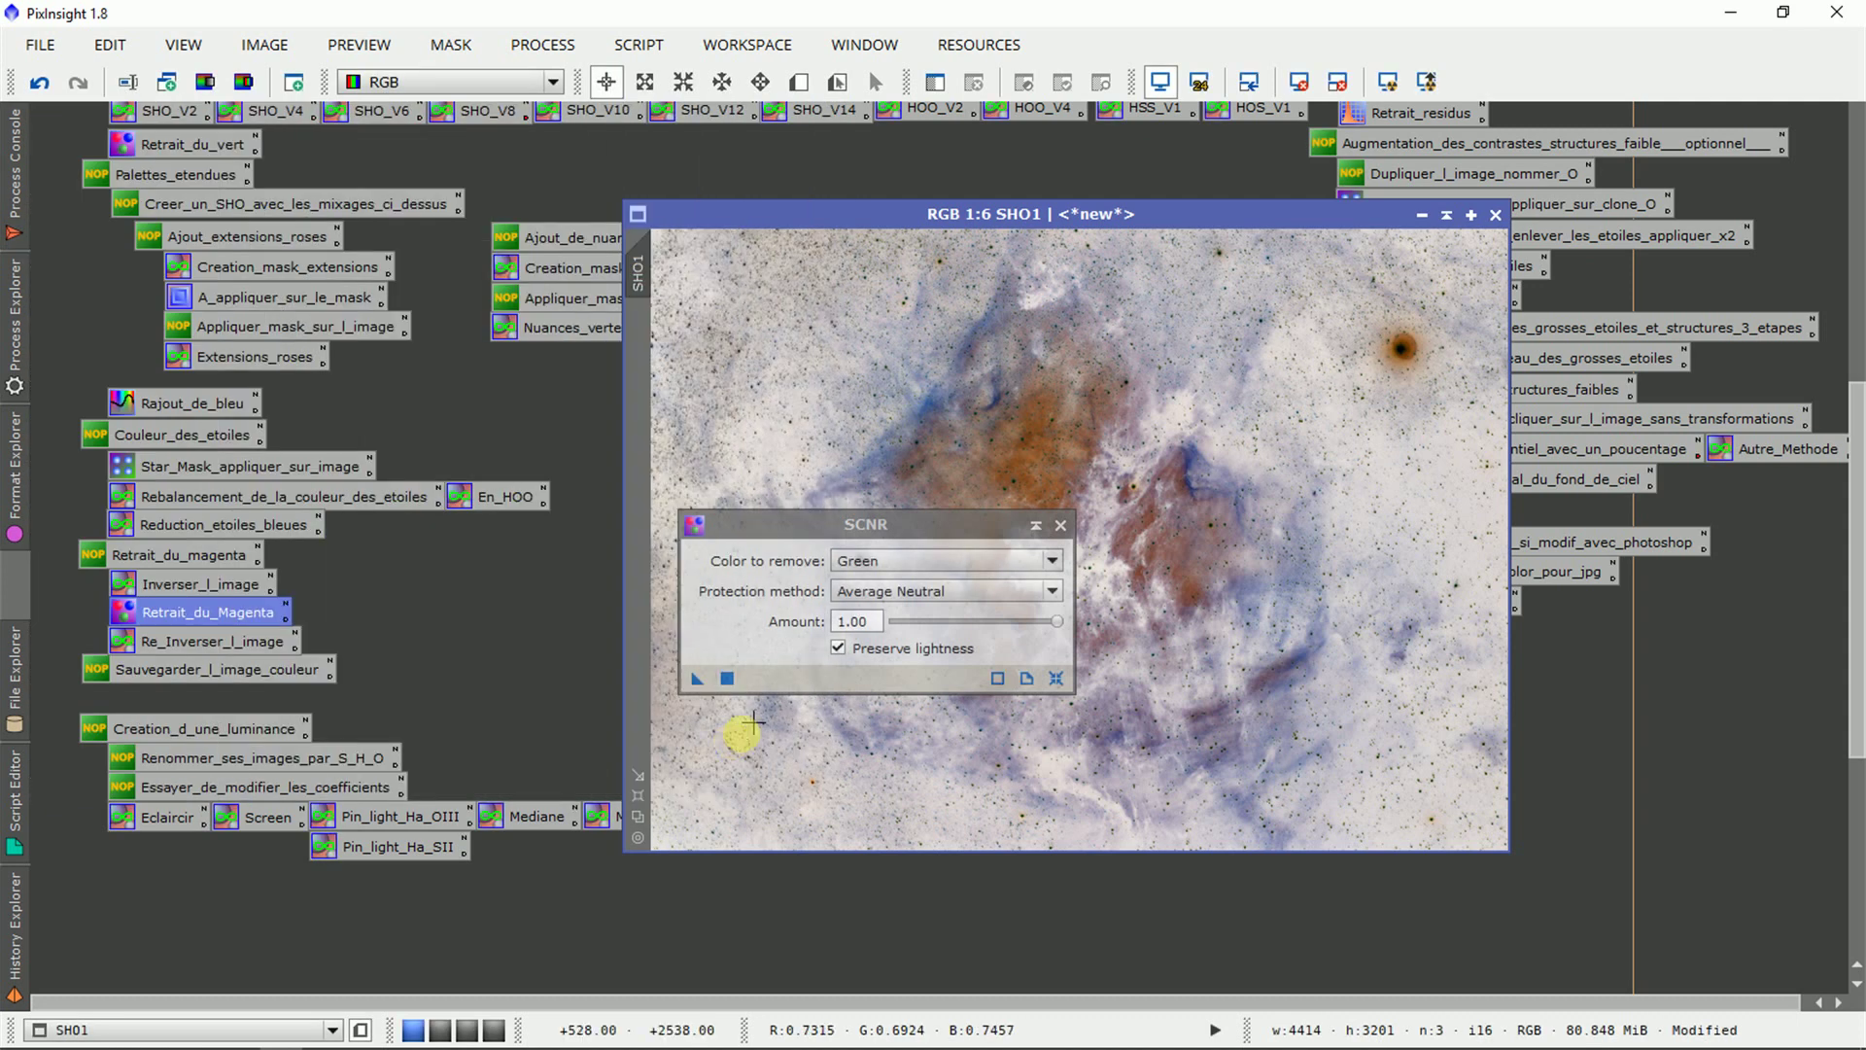
{"action": "left_click", "coordinate": [1060, 524]}
{"action": "scroll", "coordinate": [1086, 627], "scroll_direction": "up", "scroll_amount": 2}
{"action": "scroll", "coordinate": [1086, 626], "scroll_direction": "down", "scroll_amount": 3}
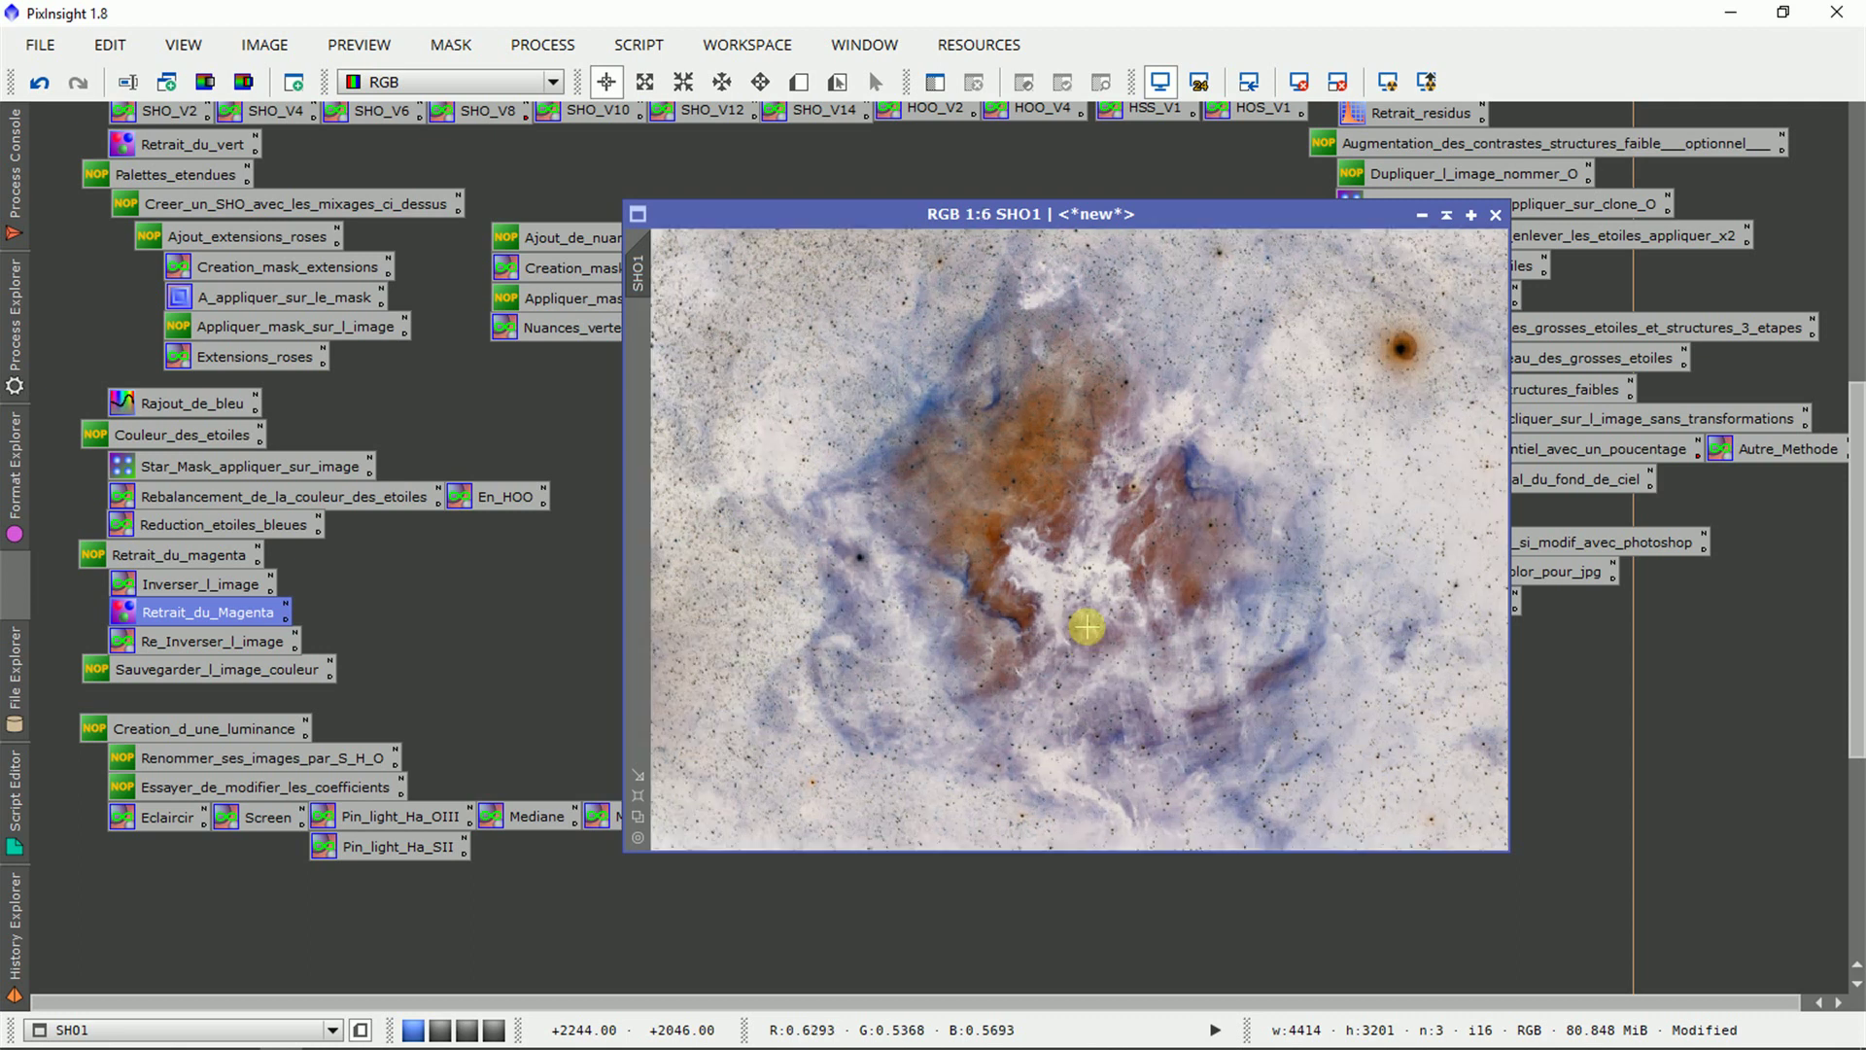
{"action": "scroll", "coordinate": [1086, 626], "scroll_direction": "up", "scroll_amount": 7}
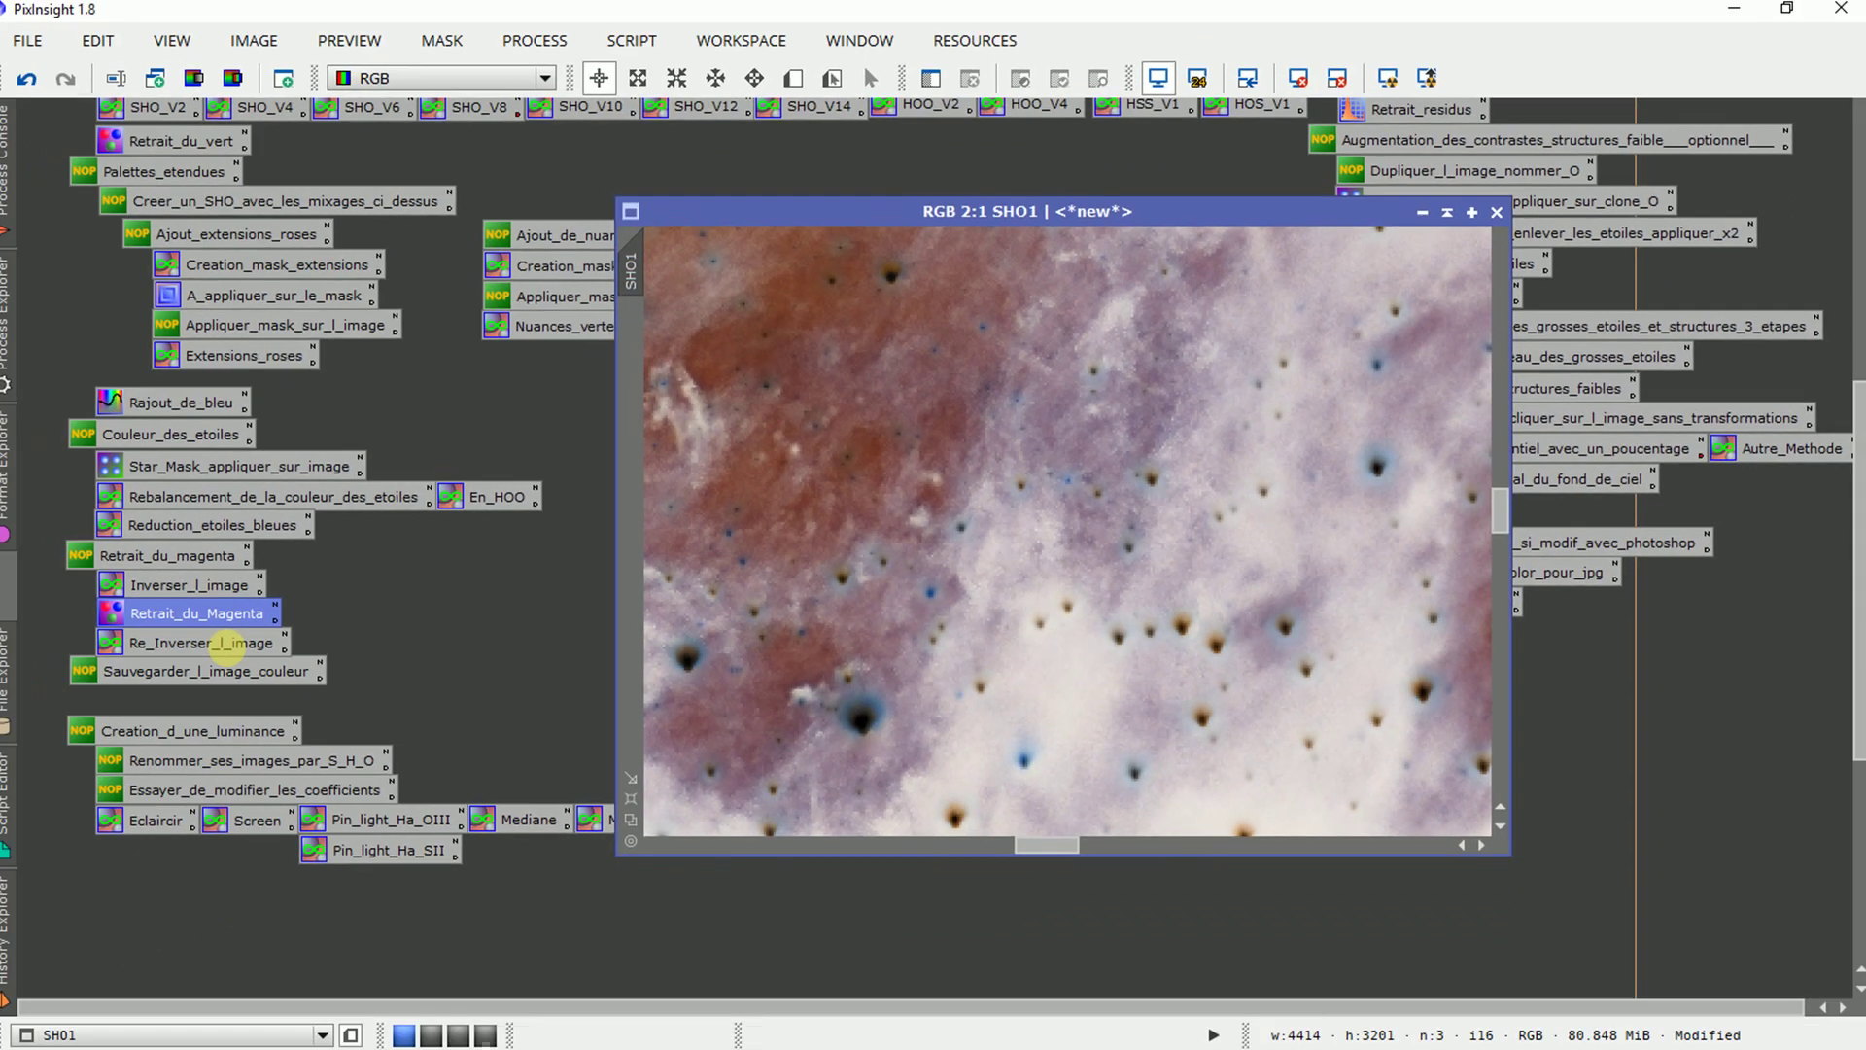
Invert SHO1 back to a positive image with the Re_Inverser_l_image PixelMath preset (~$T), replacing the target image.
{"action": "double_click", "coordinate": [214, 640]}
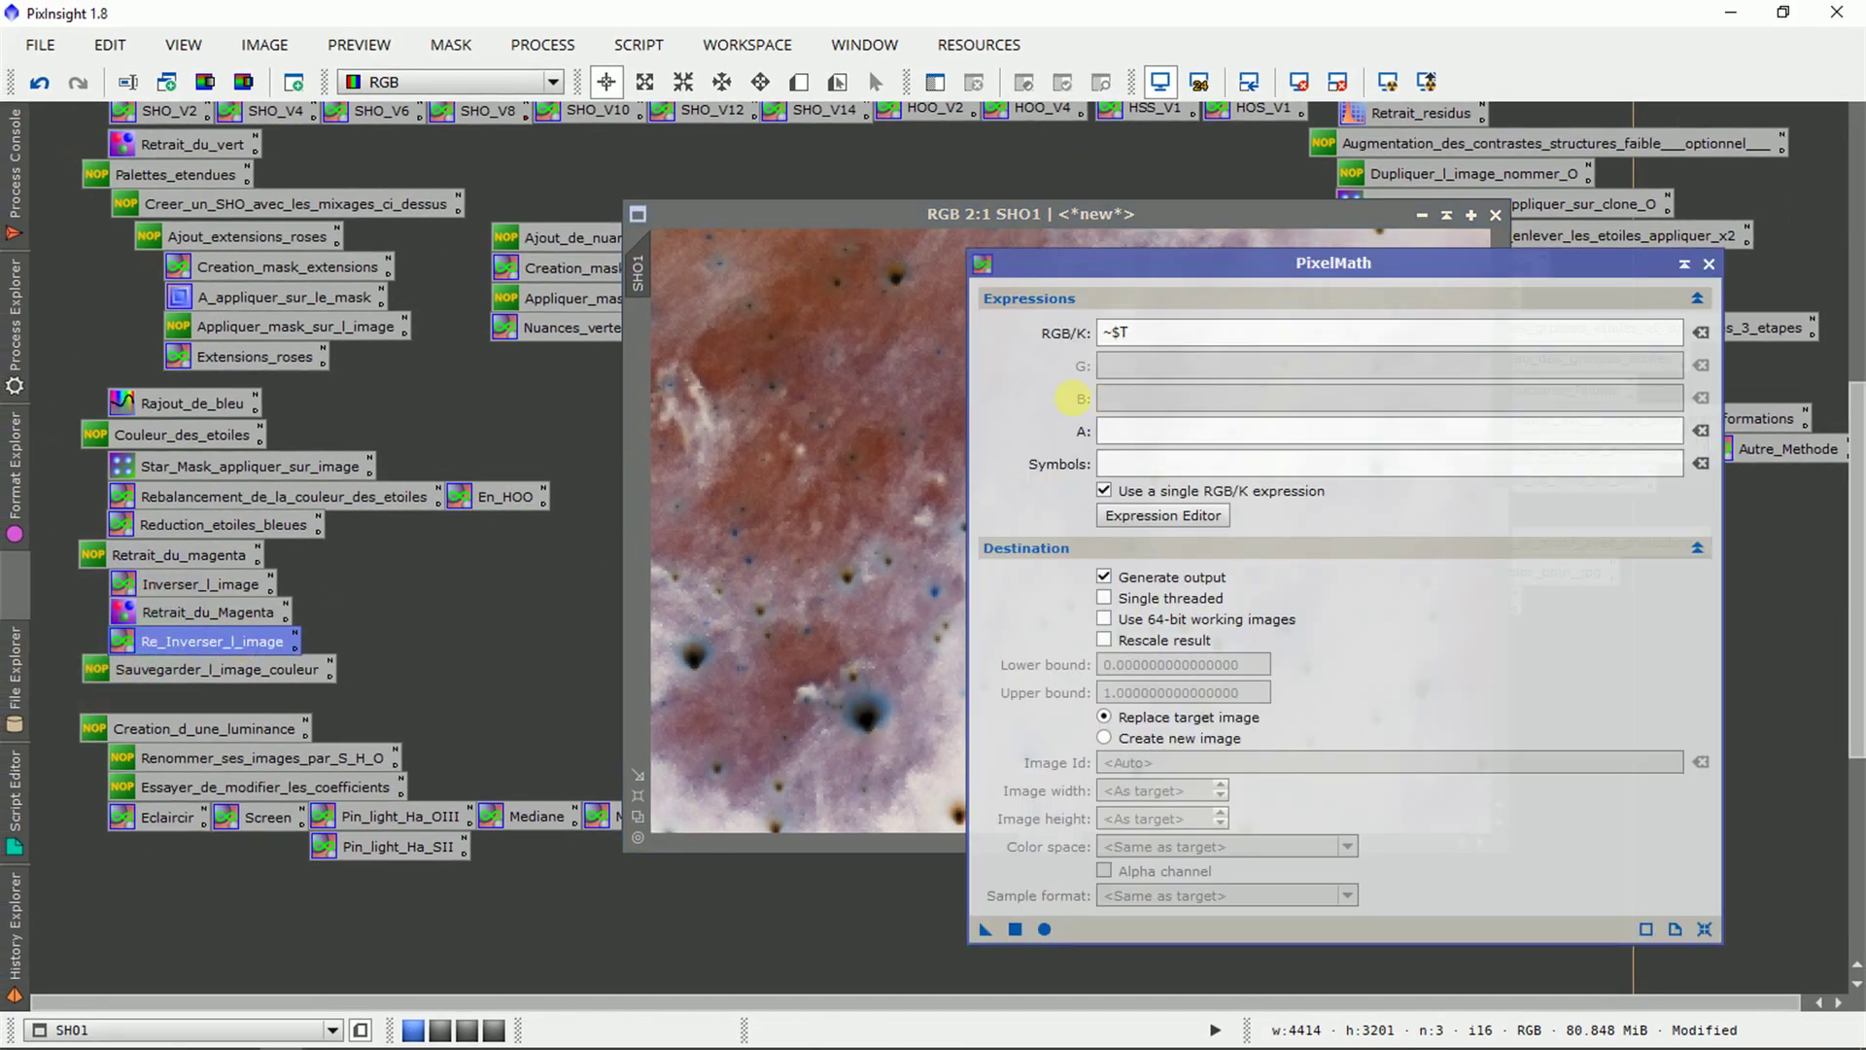
{"action": "left_click", "coordinate": [1115, 333]}
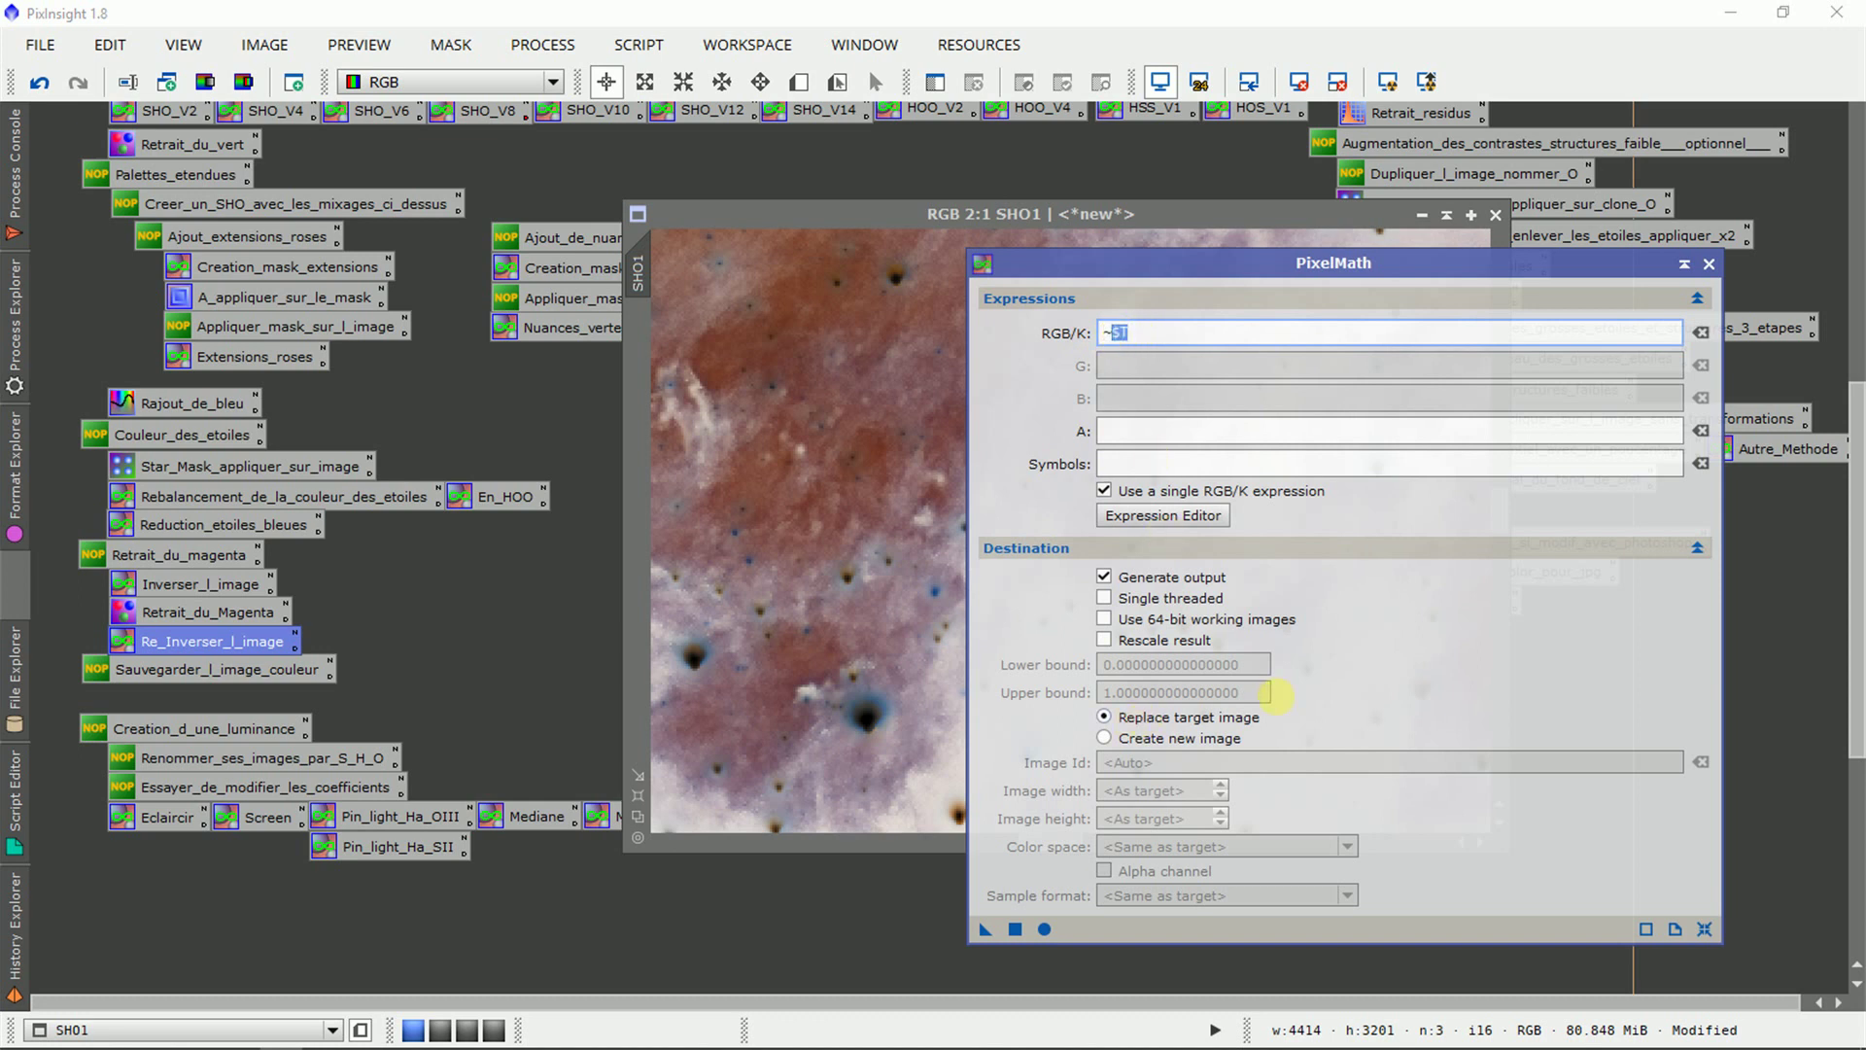
{"action": "left_click_drag", "start_coordinate": [989, 921], "coordinate": [889, 773]}
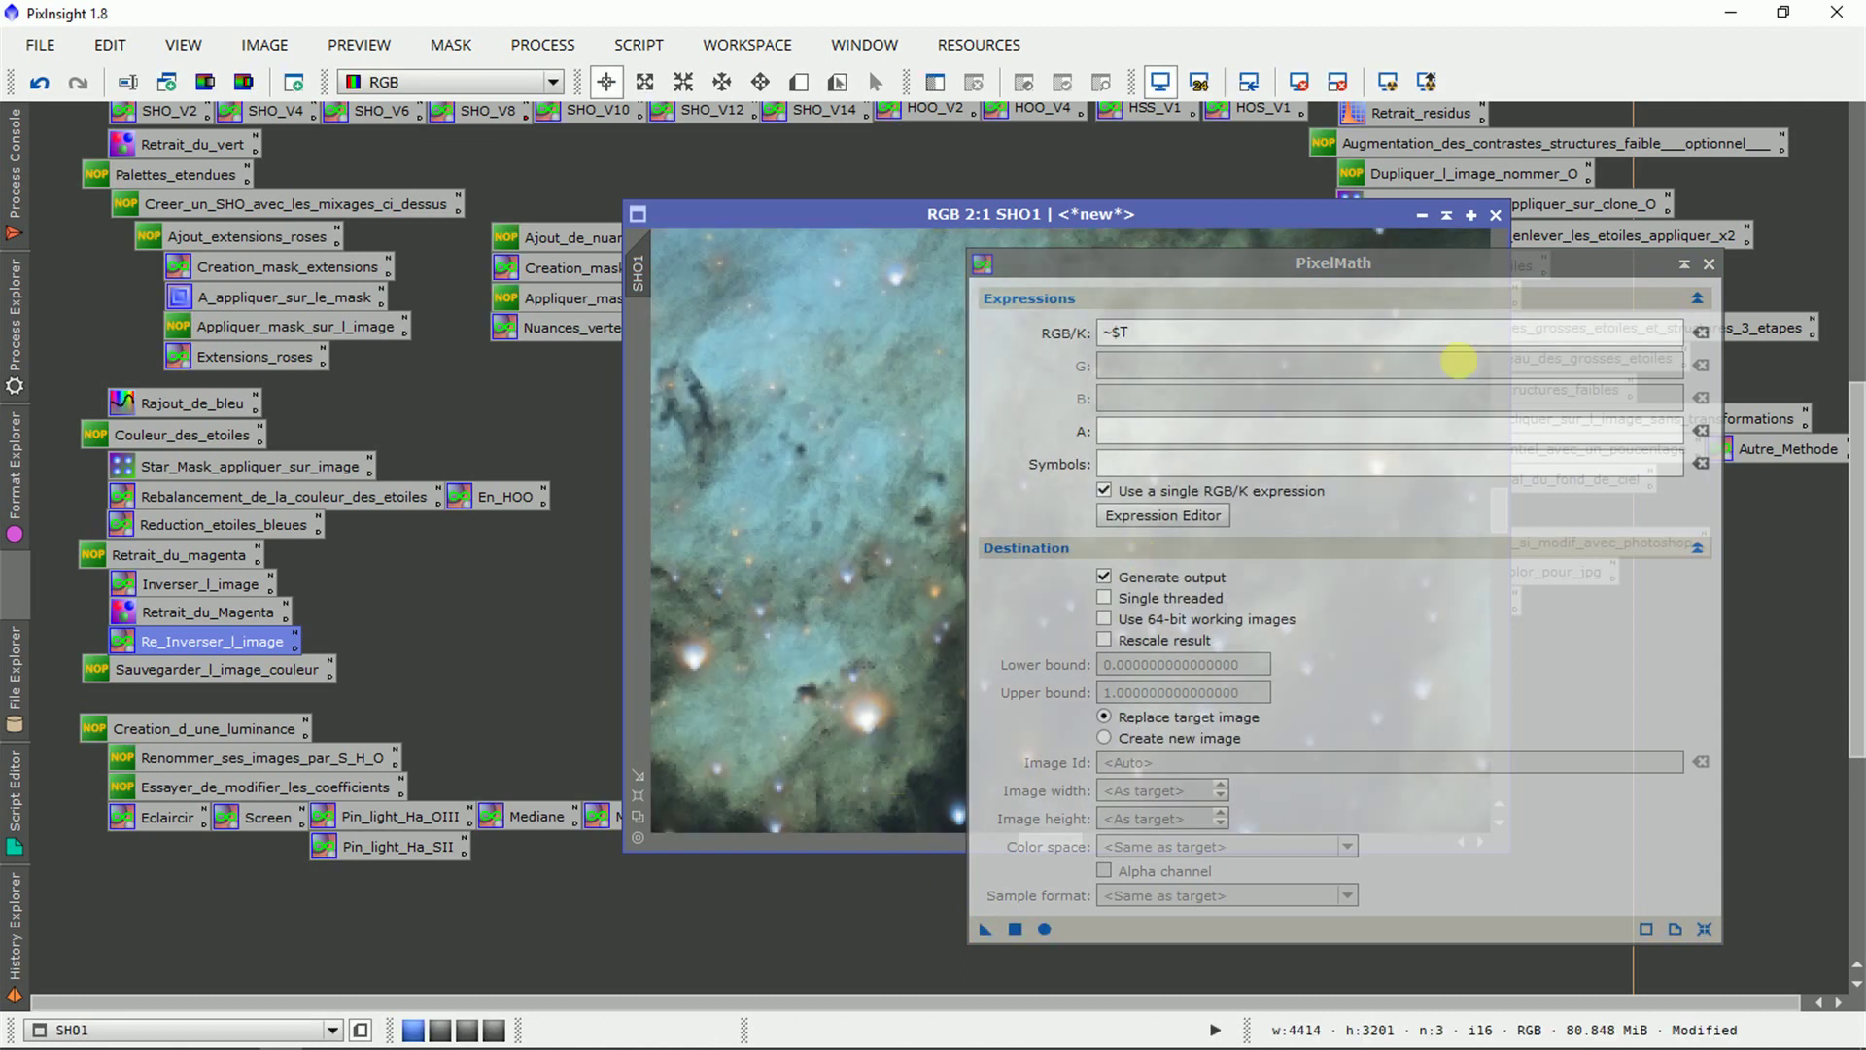
{"action": "left_click", "coordinate": [1708, 263]}
Examine the star colours across SHO1 and around the large bright blue star at high magnification.
{"action": "scroll", "coordinate": [1111, 497], "scroll_direction": "down", "scroll_amount": 6}
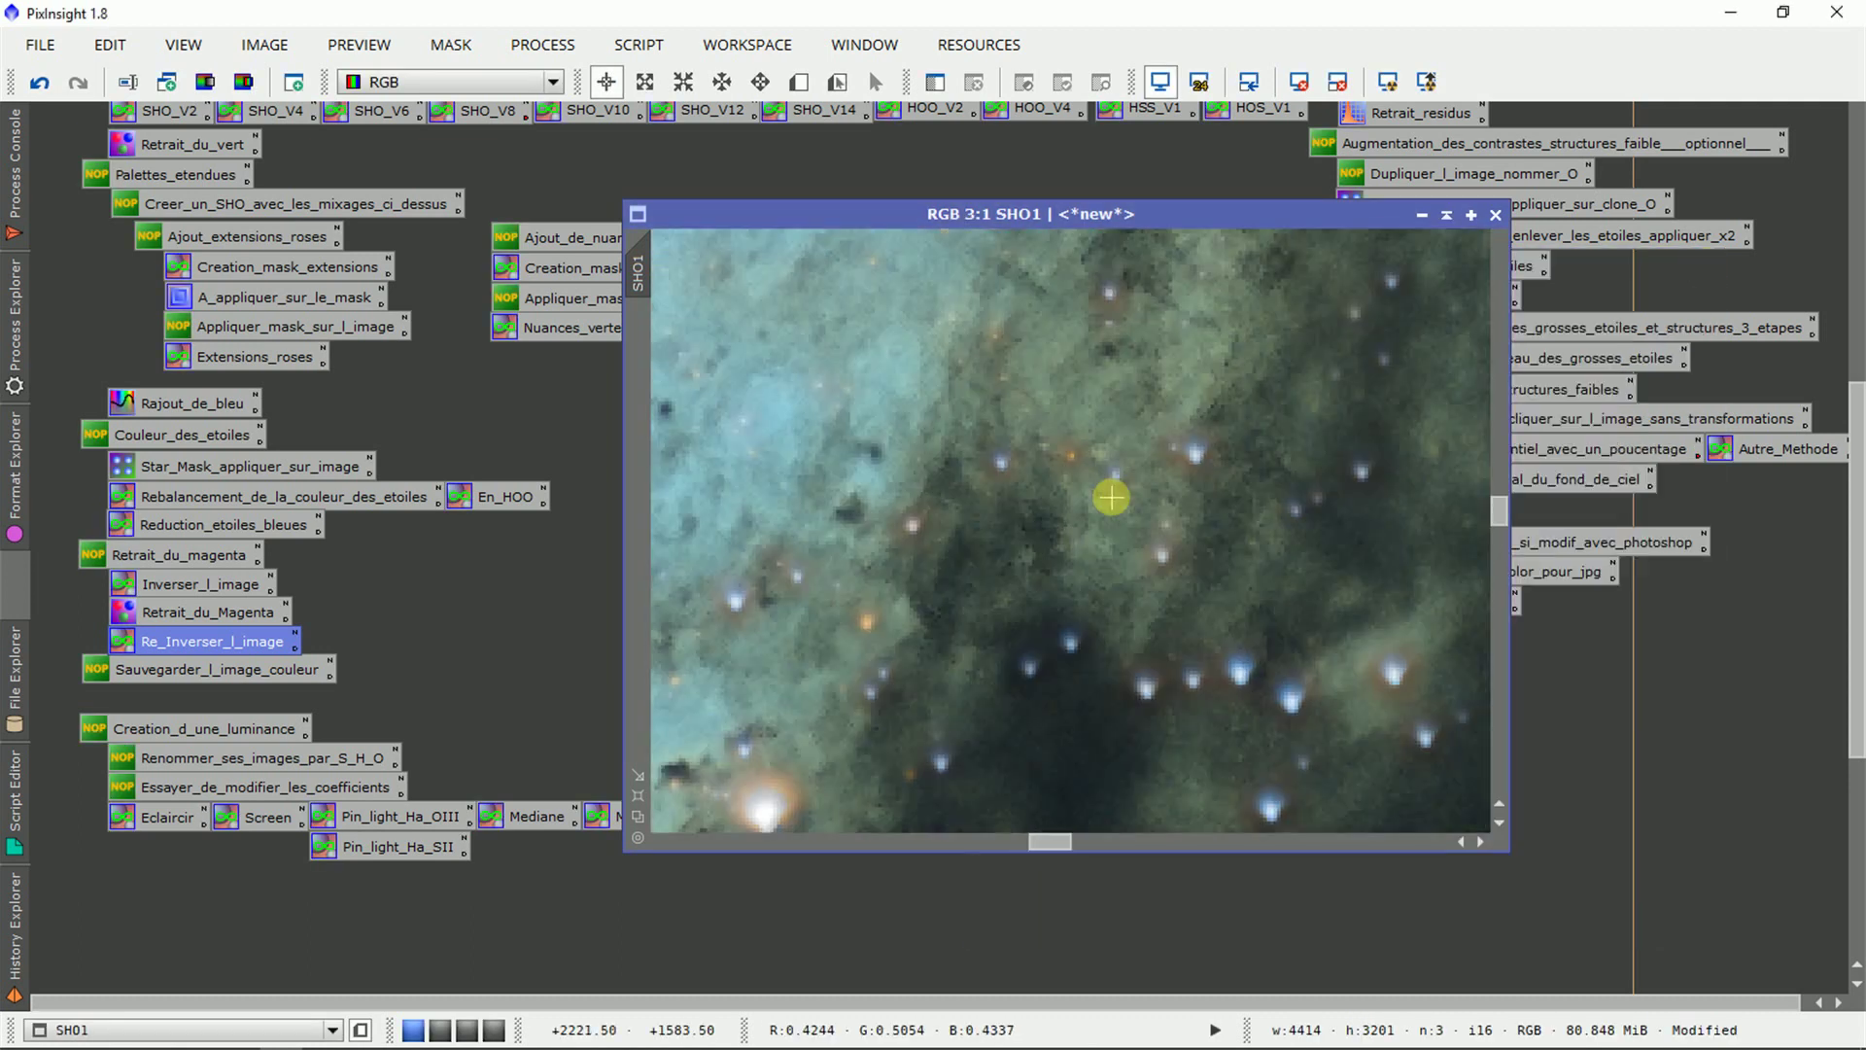
{"action": "scroll", "coordinate": [1111, 497], "scroll_direction": "up", "scroll_amount": 4}
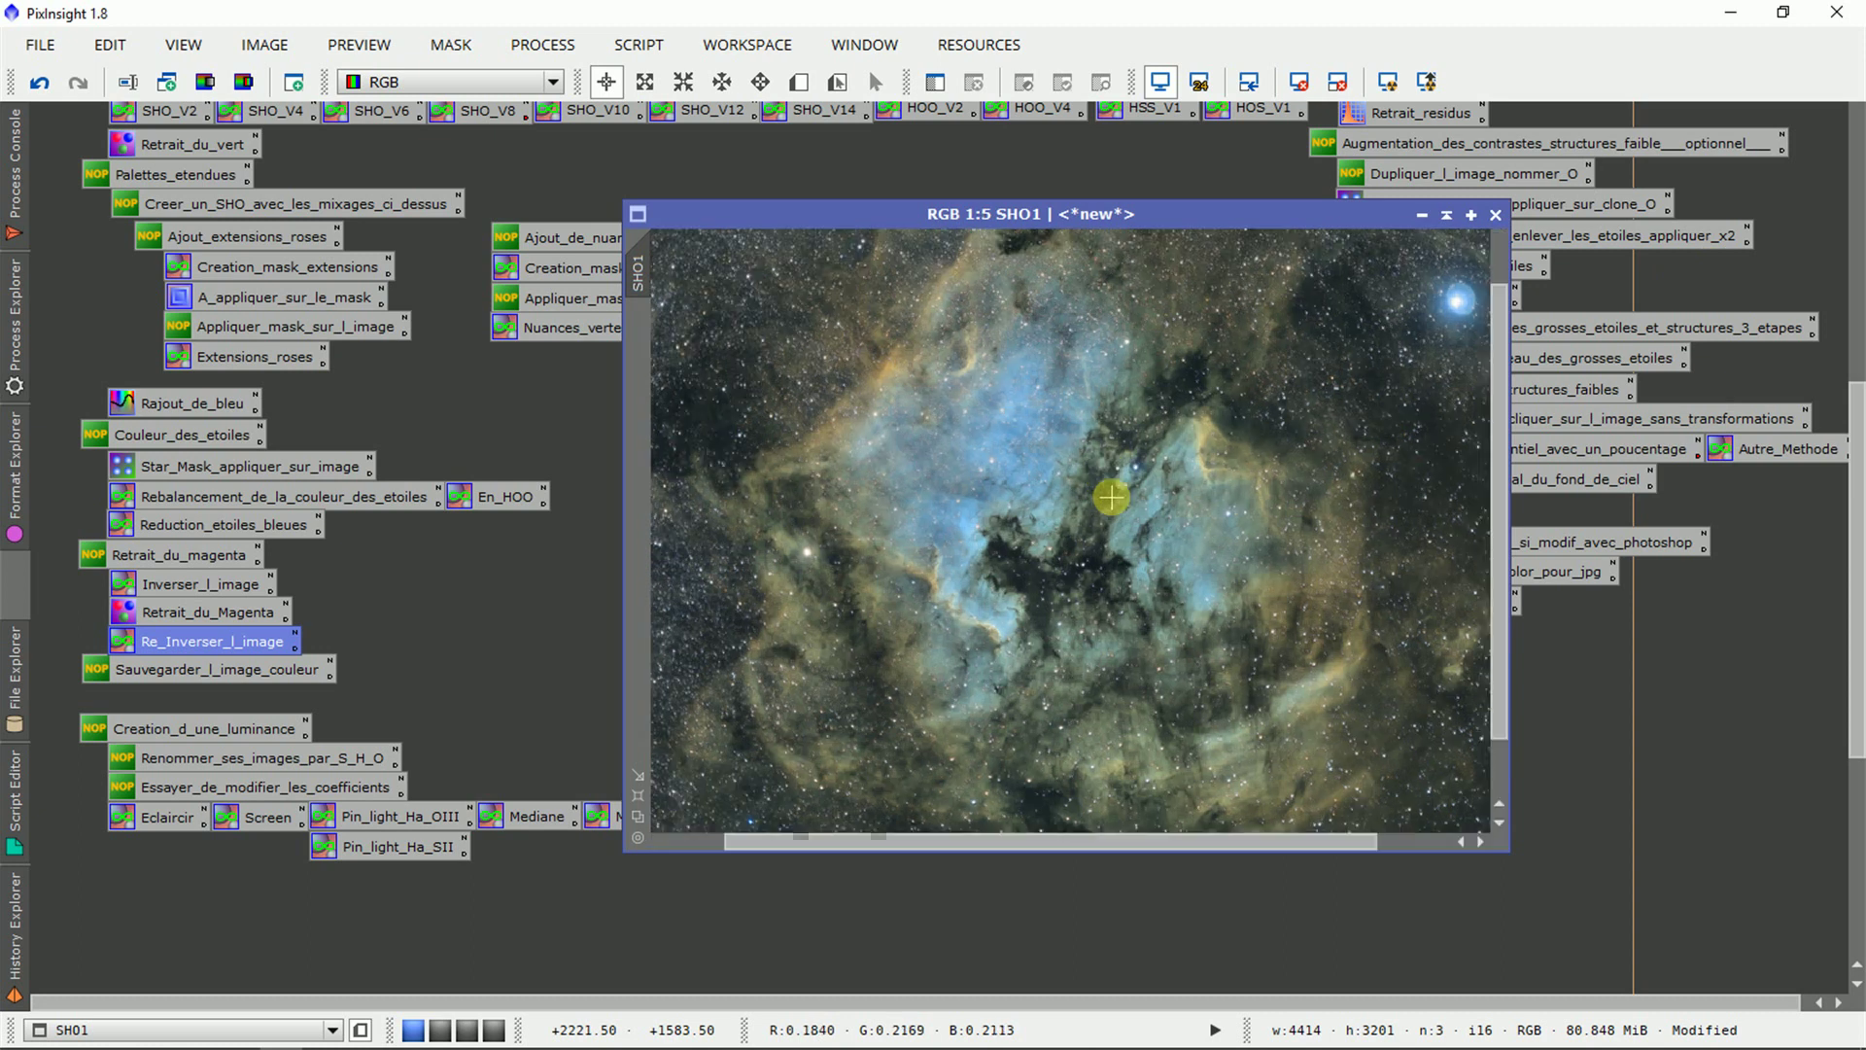
{"action": "left_click_drag", "start_coordinate": [971, 829], "coordinate": [1235, 826]}
{"action": "left_click_drag", "start_coordinate": [1500, 525], "coordinate": [1497, 367]}
{"action": "scroll", "coordinate": [1334, 543], "scroll_direction": "up", "scroll_amount": 2}
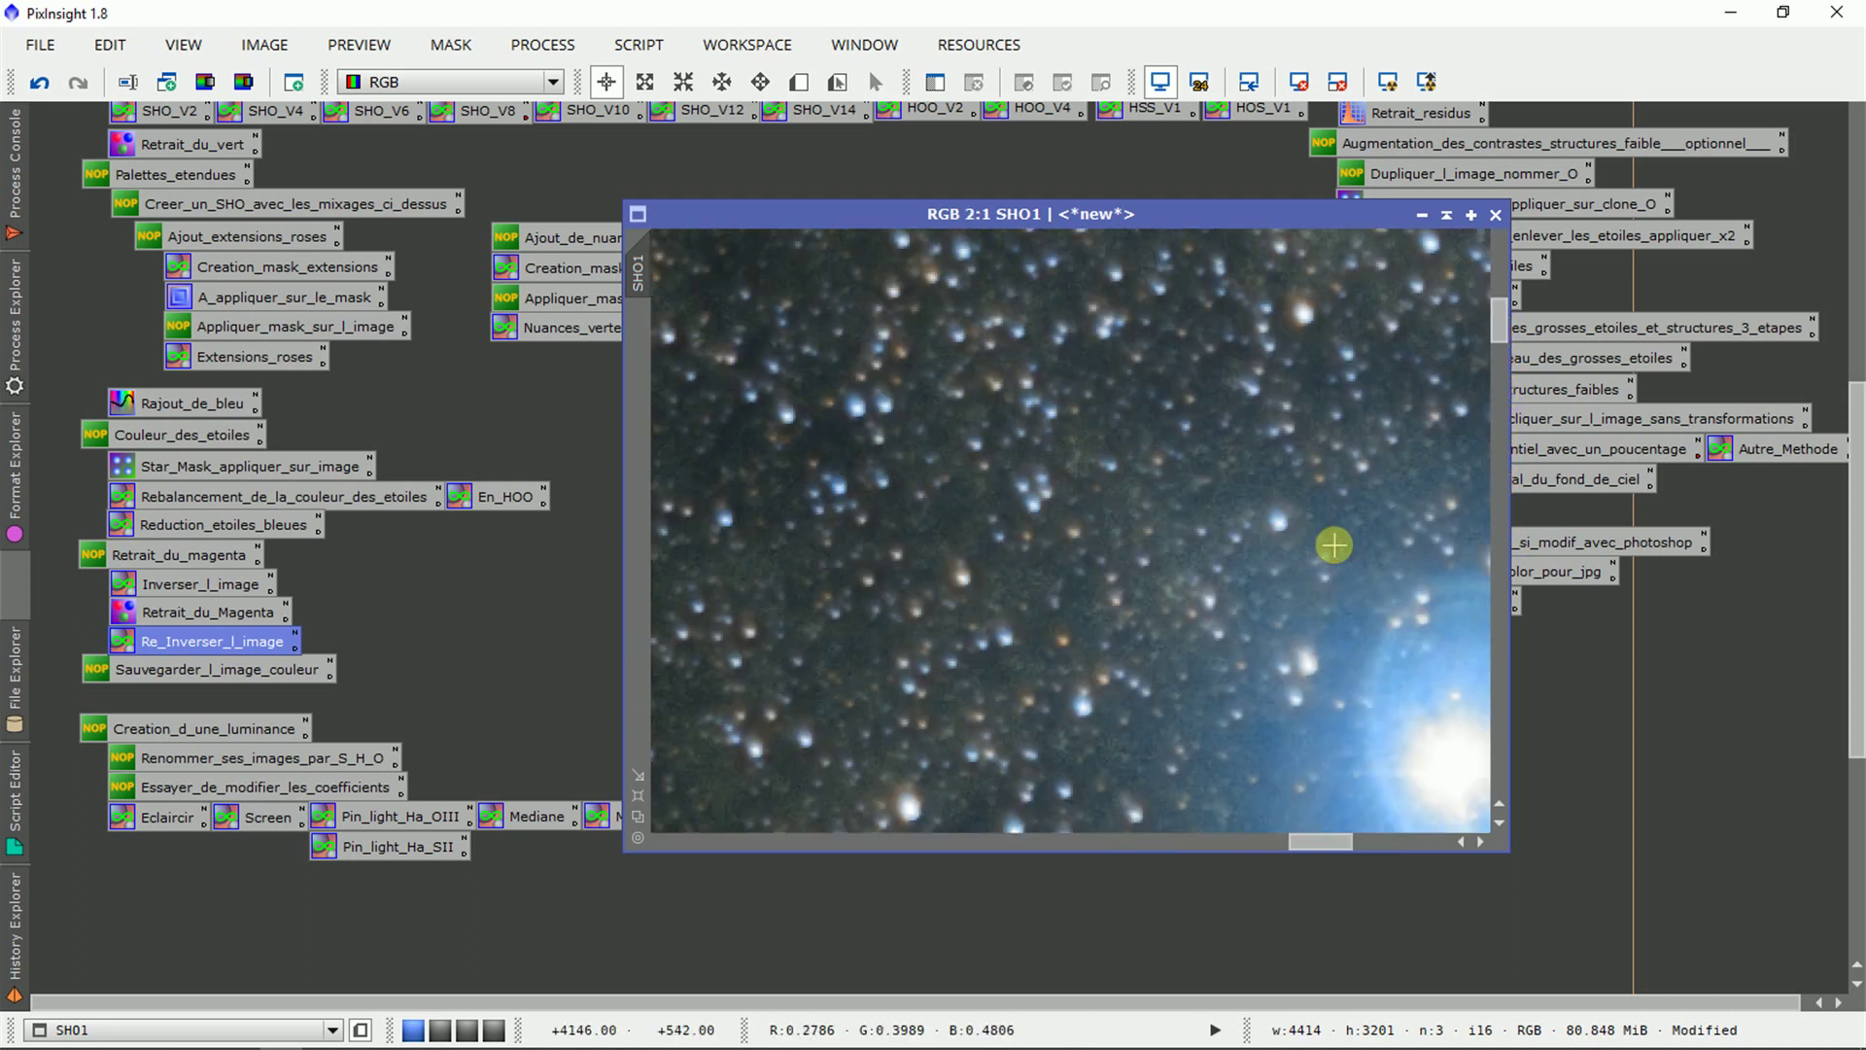
{"action": "left_click_drag", "start_coordinate": [1318, 841], "coordinate": [1357, 842]}
{"action": "left_click_drag", "start_coordinate": [1498, 327], "coordinate": [1498, 342]}
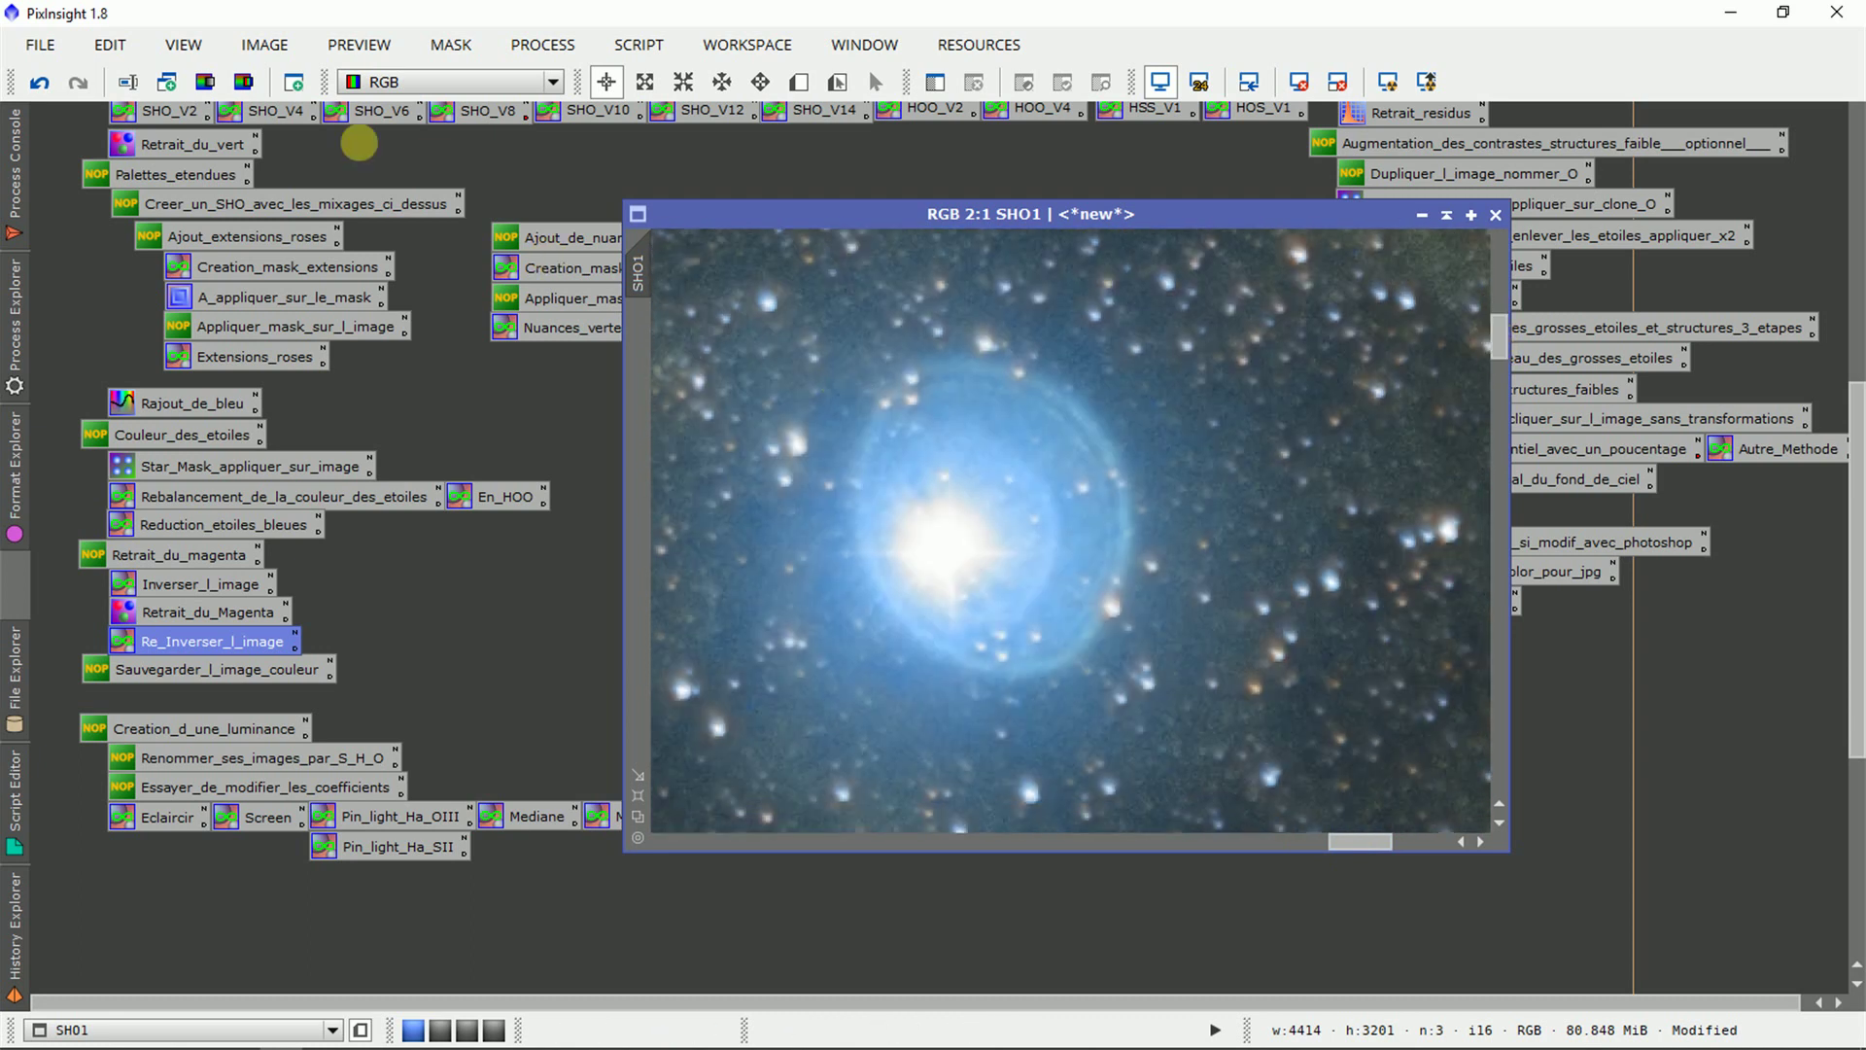
Compare SHO1 before and after the magenta removal by undoing and redoing it, and inspect the bright star and whole image.
{"action": "left_click", "coordinate": [39, 81]}
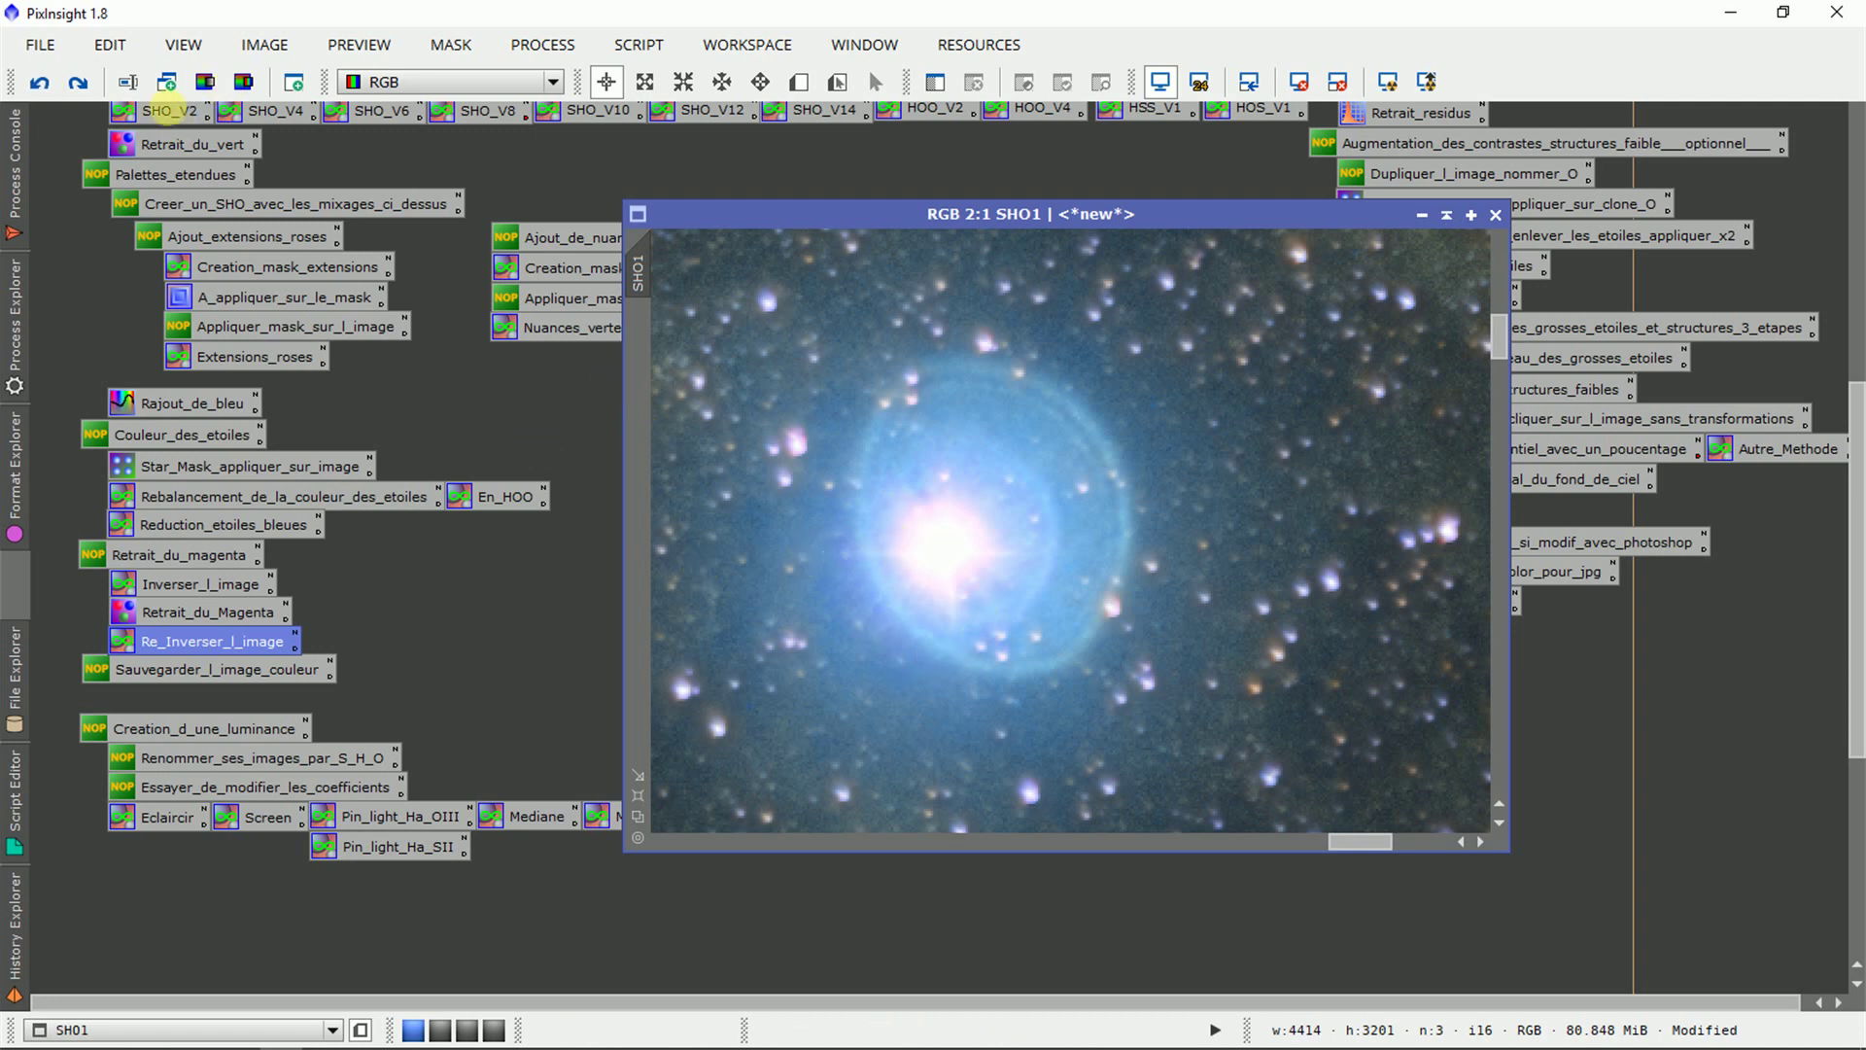
{"action": "left_click", "coordinate": [80, 83]}
{"action": "left_click", "coordinate": [80, 84]}
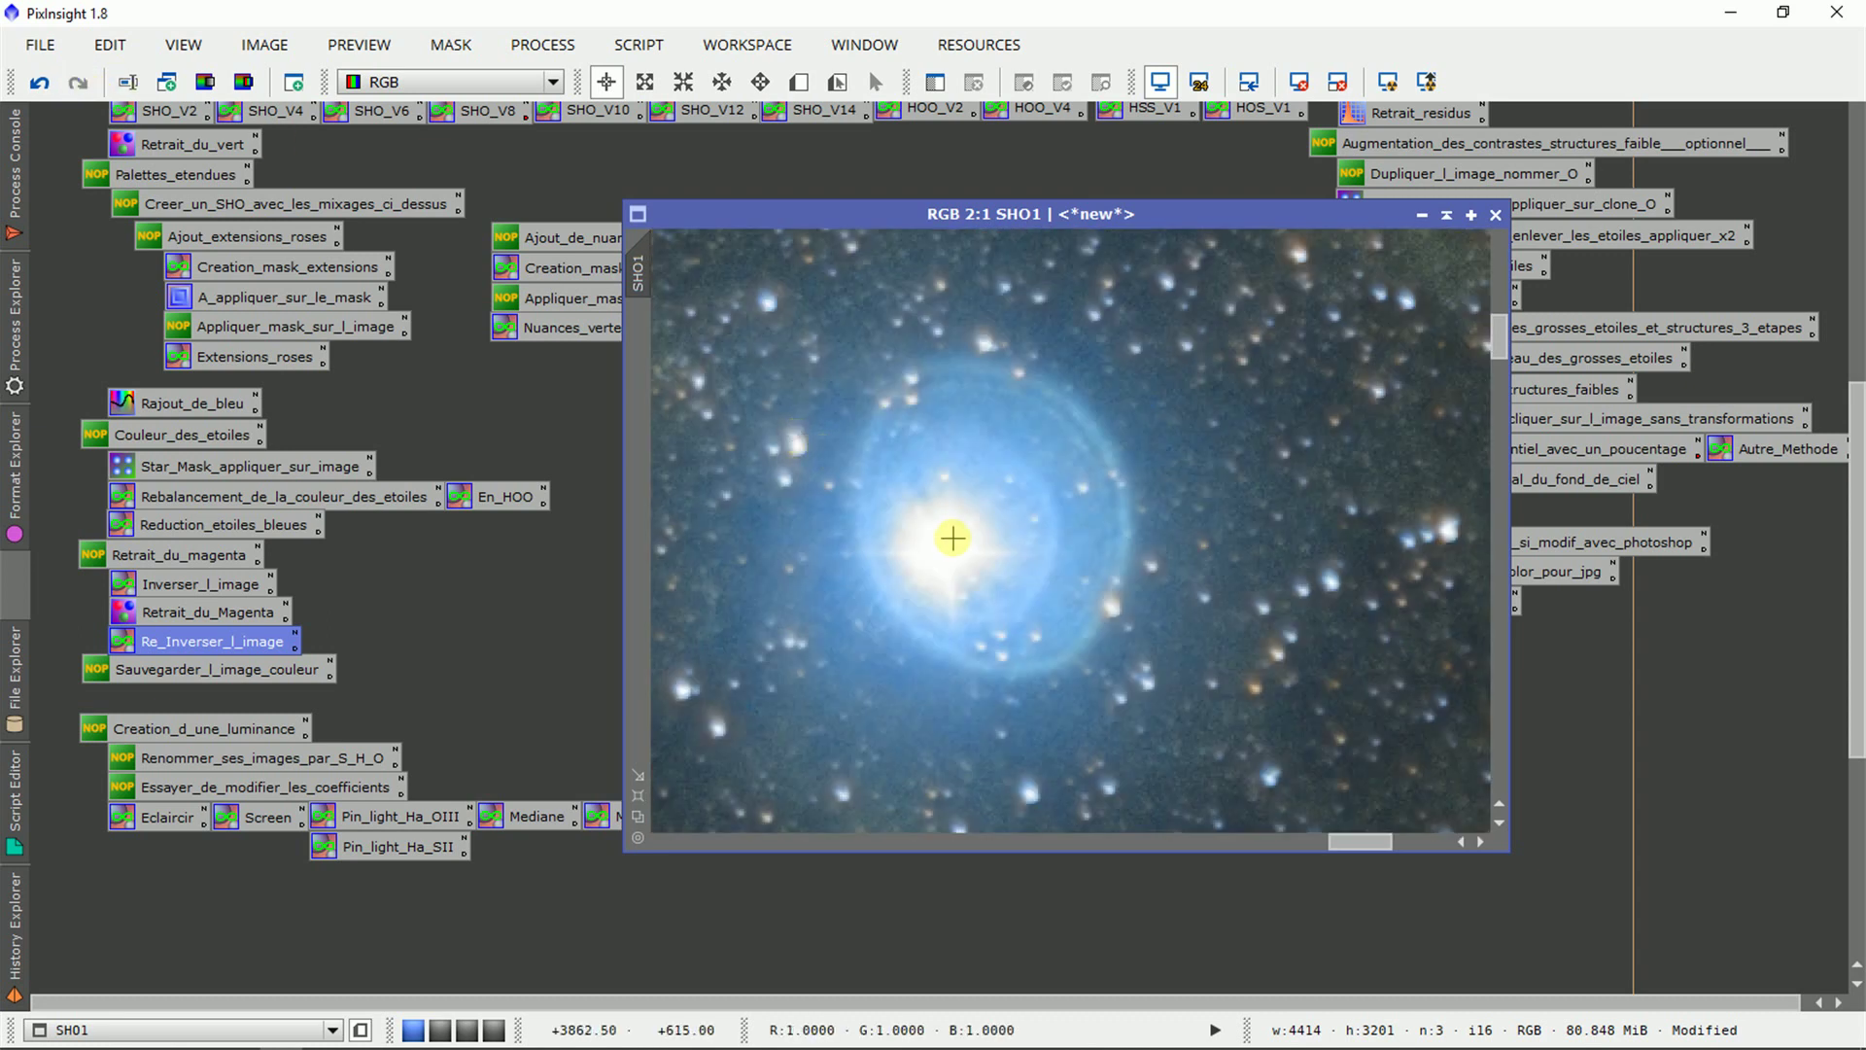
{"action": "scroll", "coordinate": [952, 537], "scroll_direction": "down", "scroll_amount": 6}
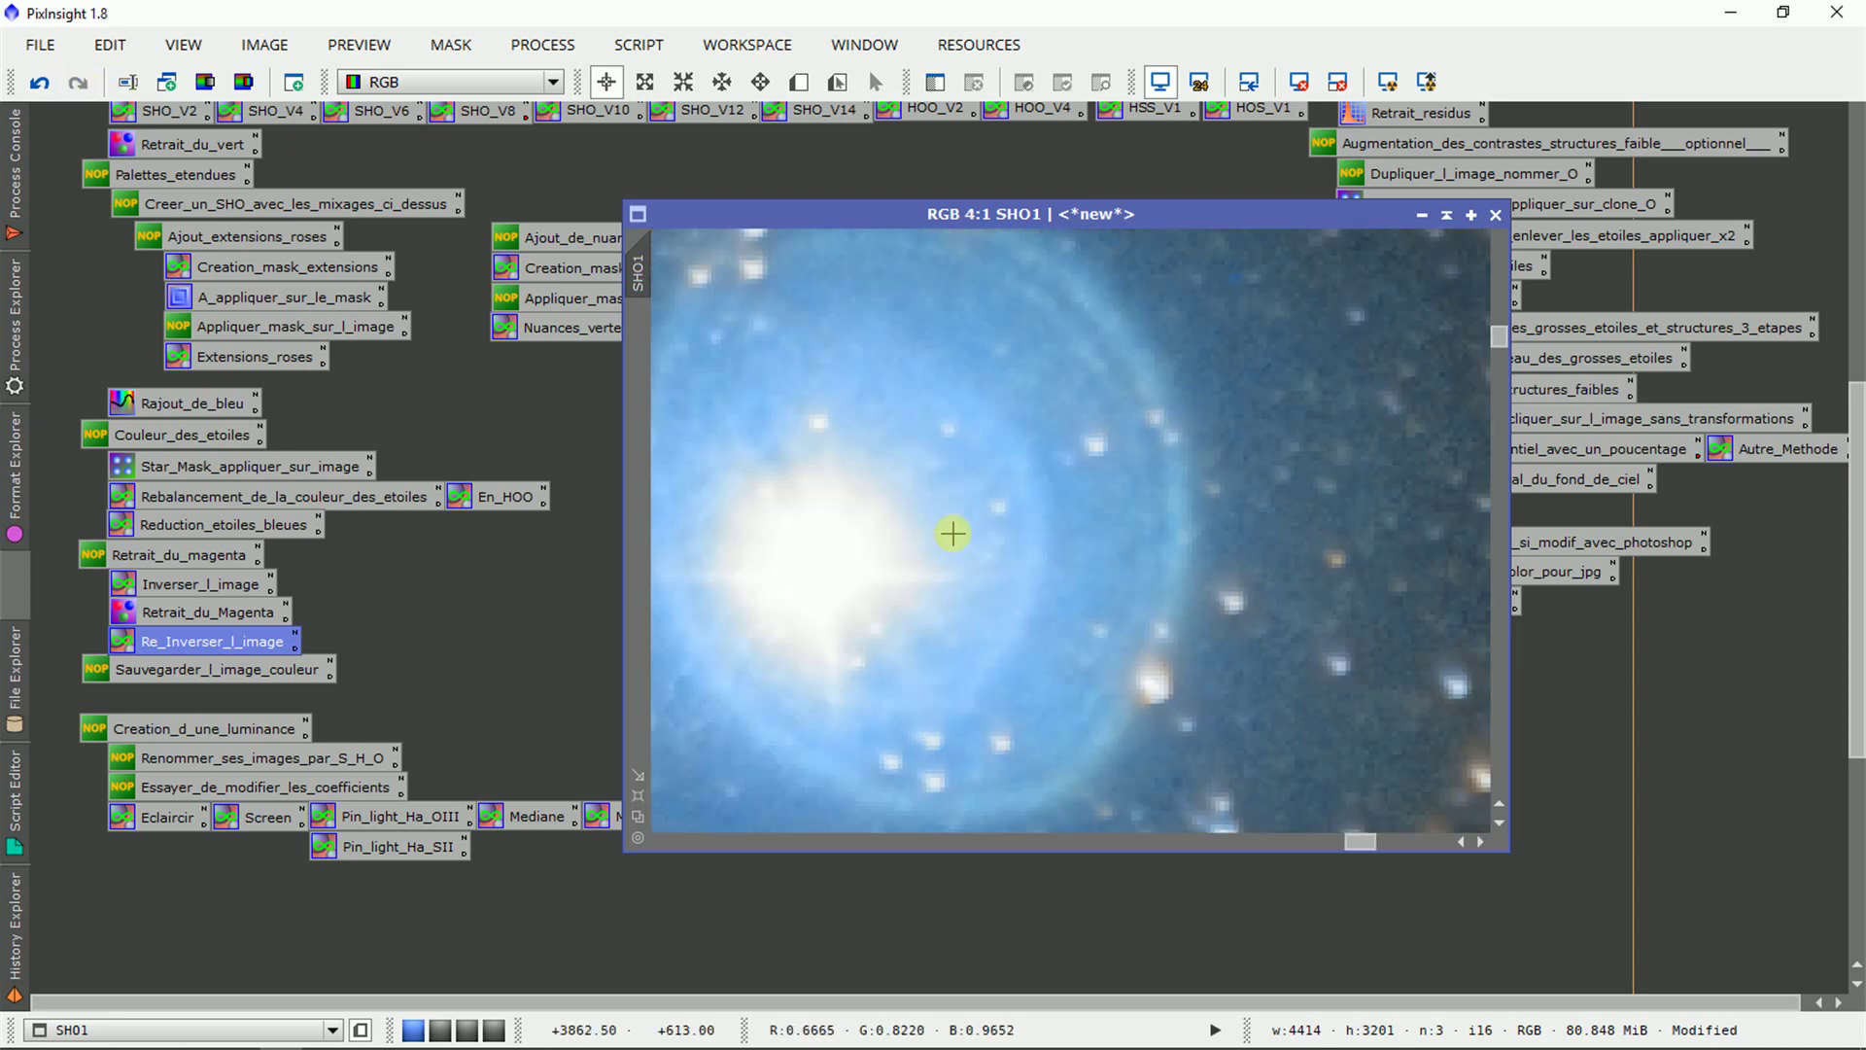
{"action": "scroll", "coordinate": [952, 534], "scroll_direction": "down", "scroll_amount": 4}
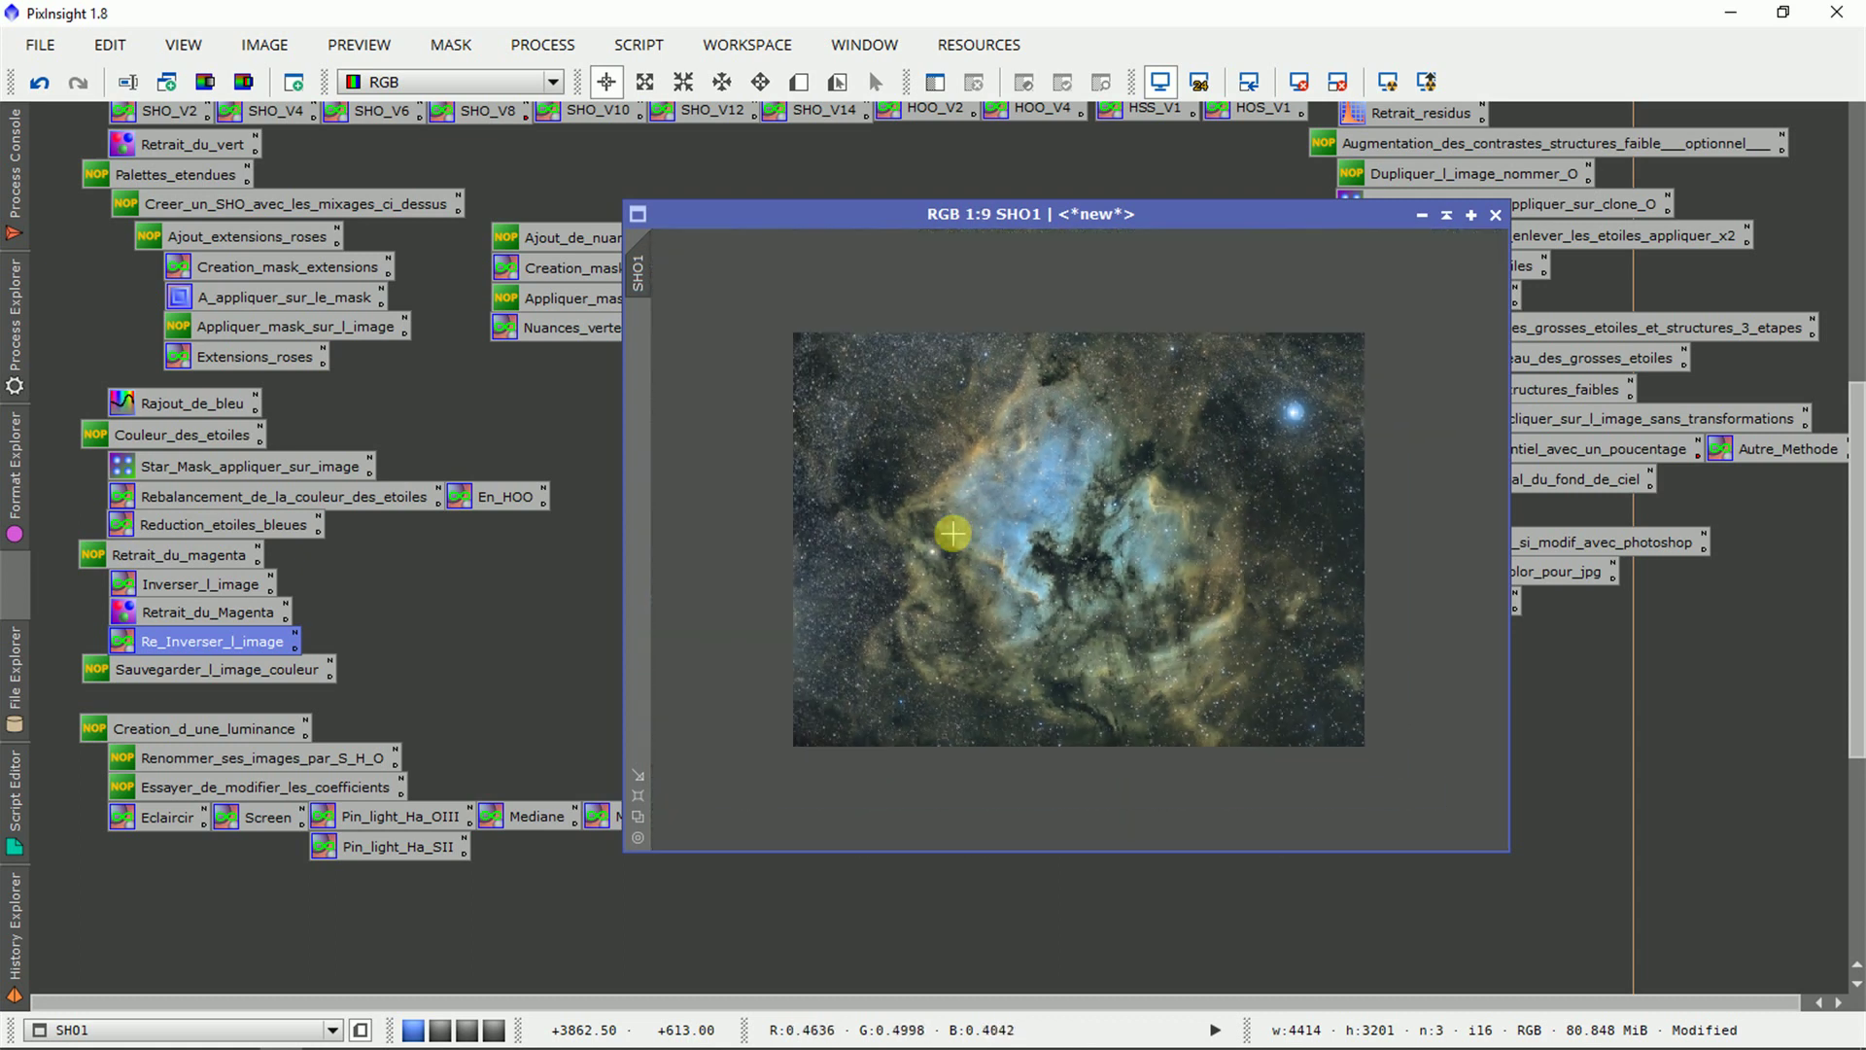
{"action": "scroll", "coordinate": [952, 534], "scroll_direction": "up", "scroll_amount": 3}
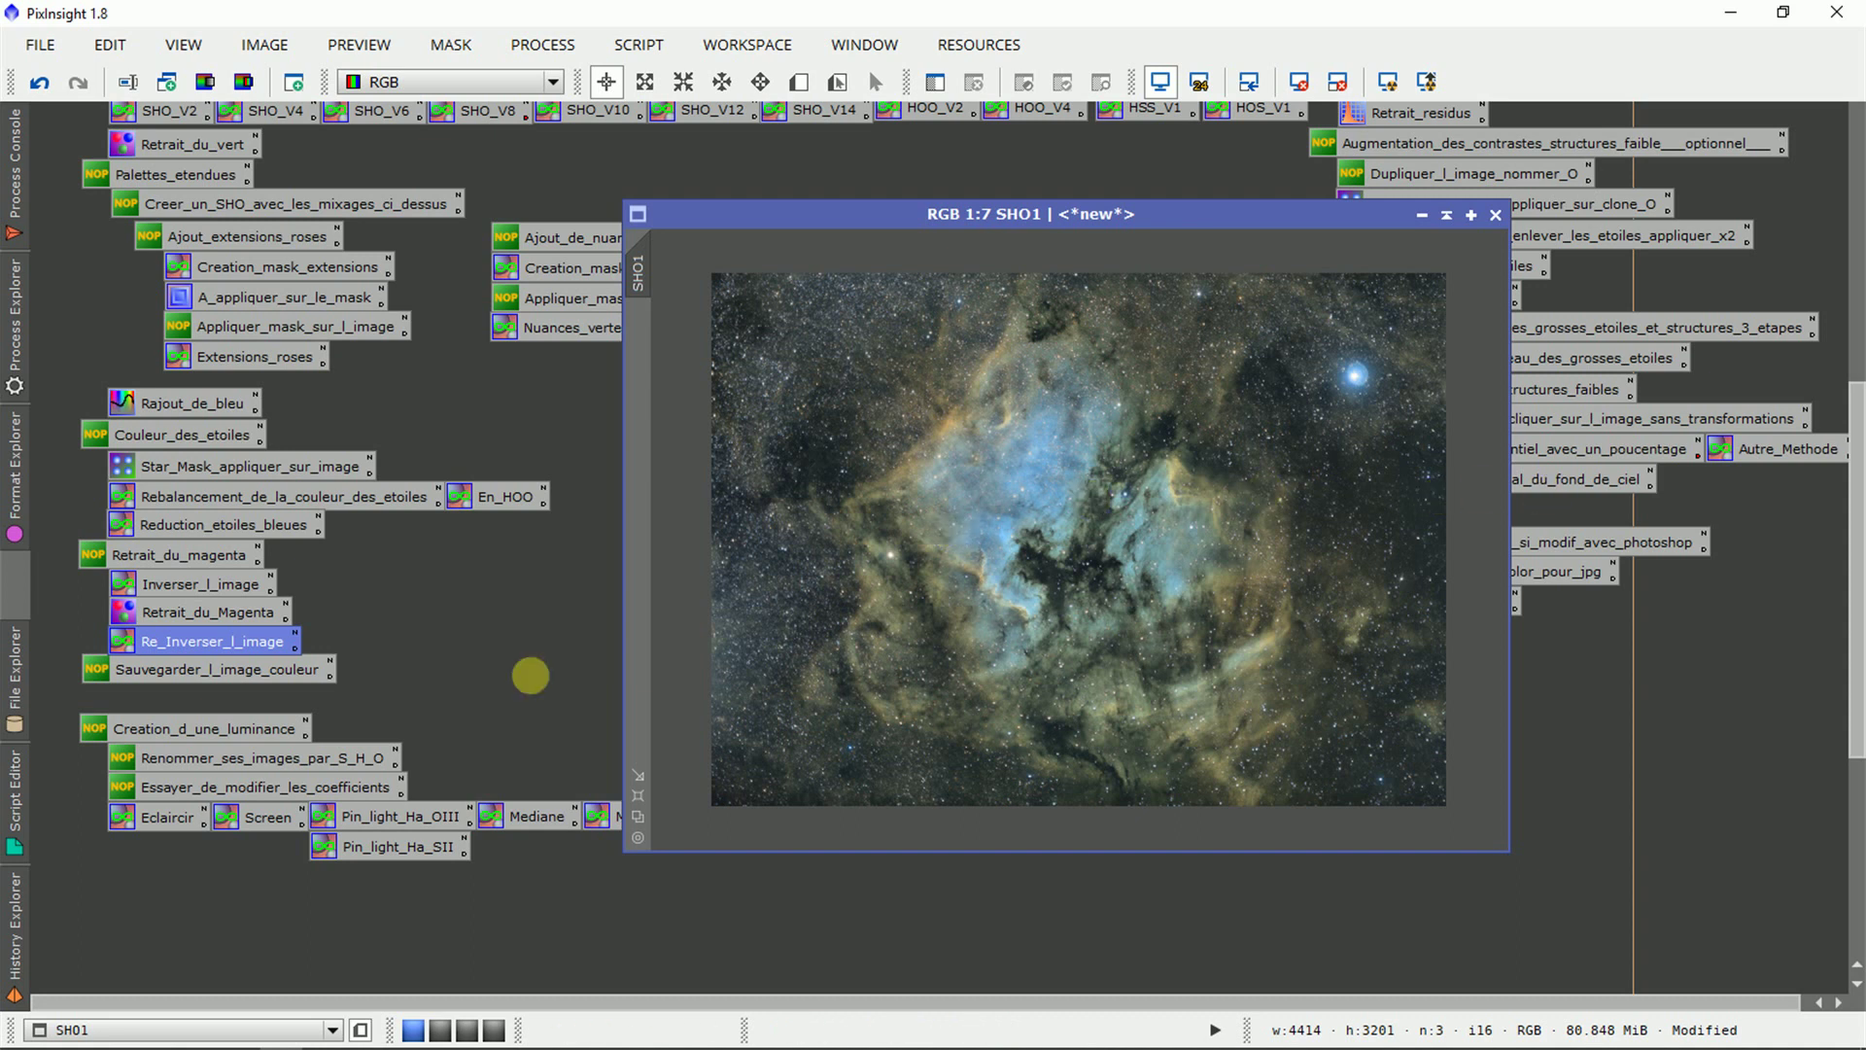
Review the Sauvegarder_l_image_couleur and Creation_d_une_luminance process icons, moving the SHO1 window clear of the luminance blending presets.
{"action": "left_click", "coordinate": [358, 675]}
{"action": "left_click", "coordinate": [297, 670]}
{"action": "left_click", "coordinate": [564, 653]}
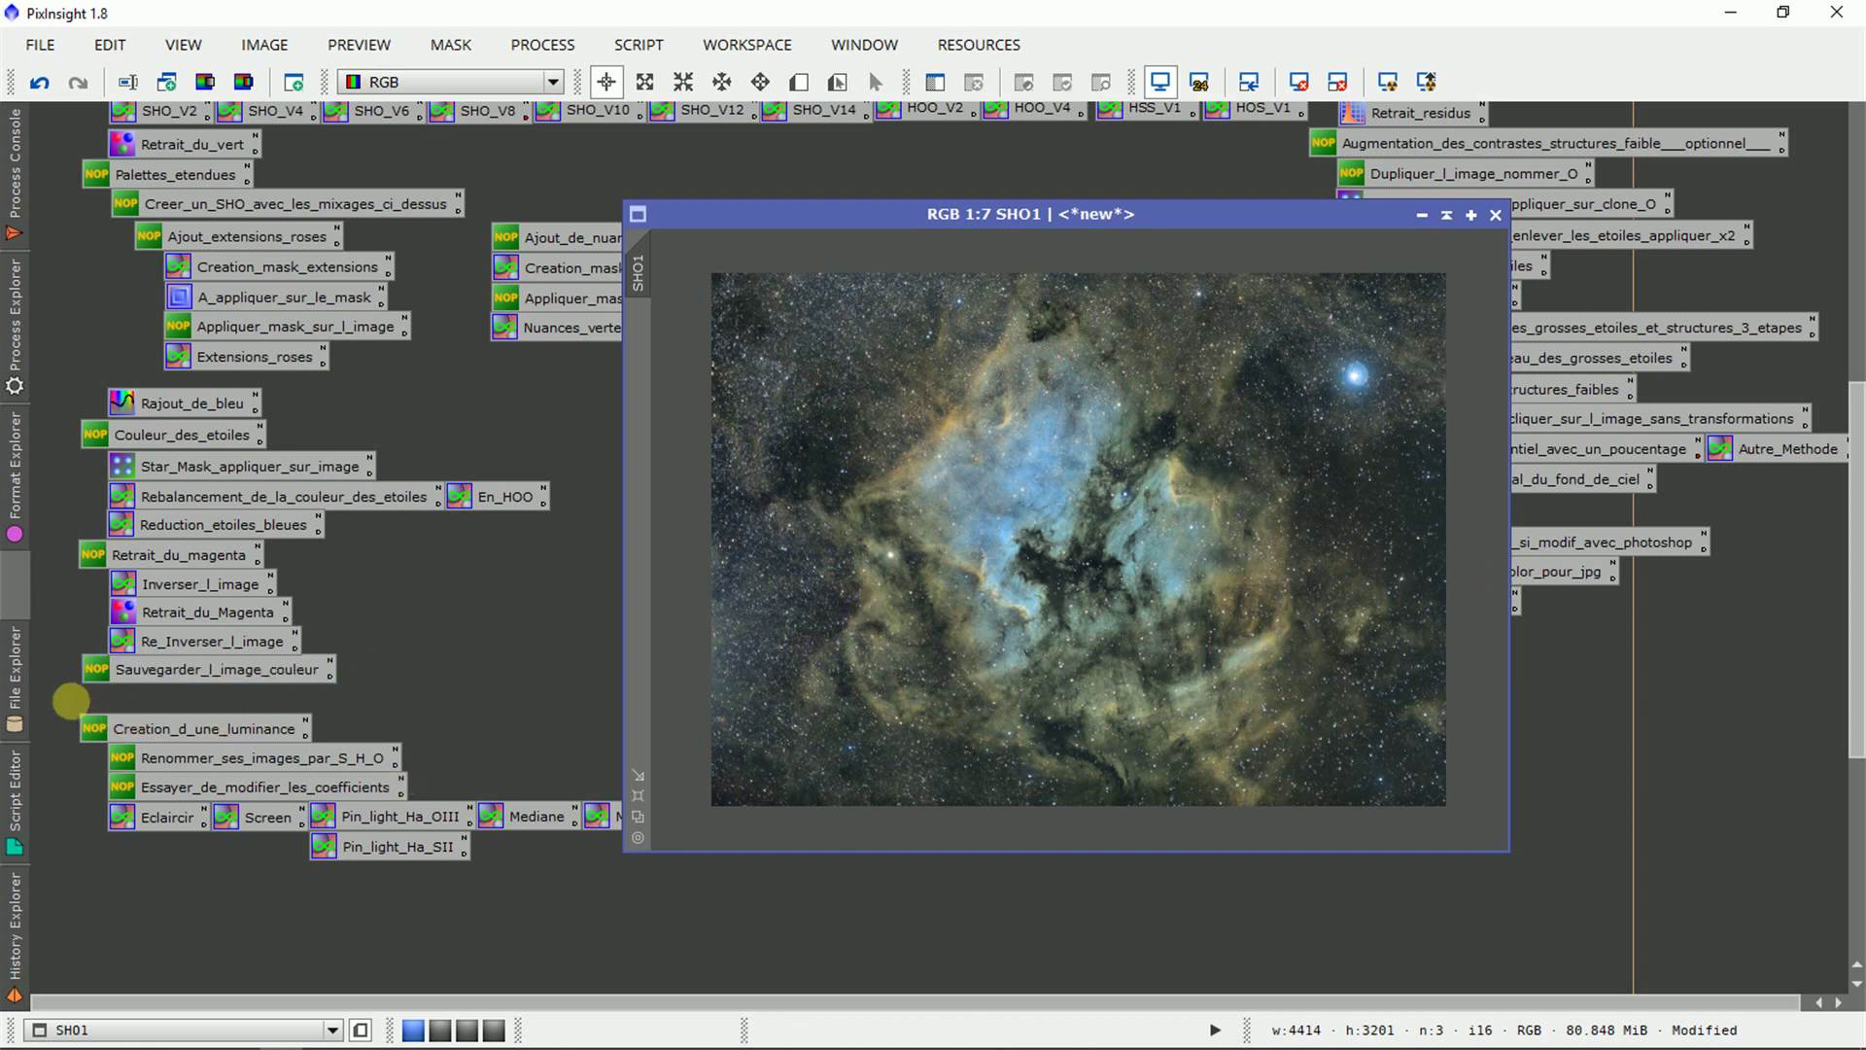
{"action": "left_click_drag", "start_coordinate": [70, 700], "coordinate": [906, 896]}
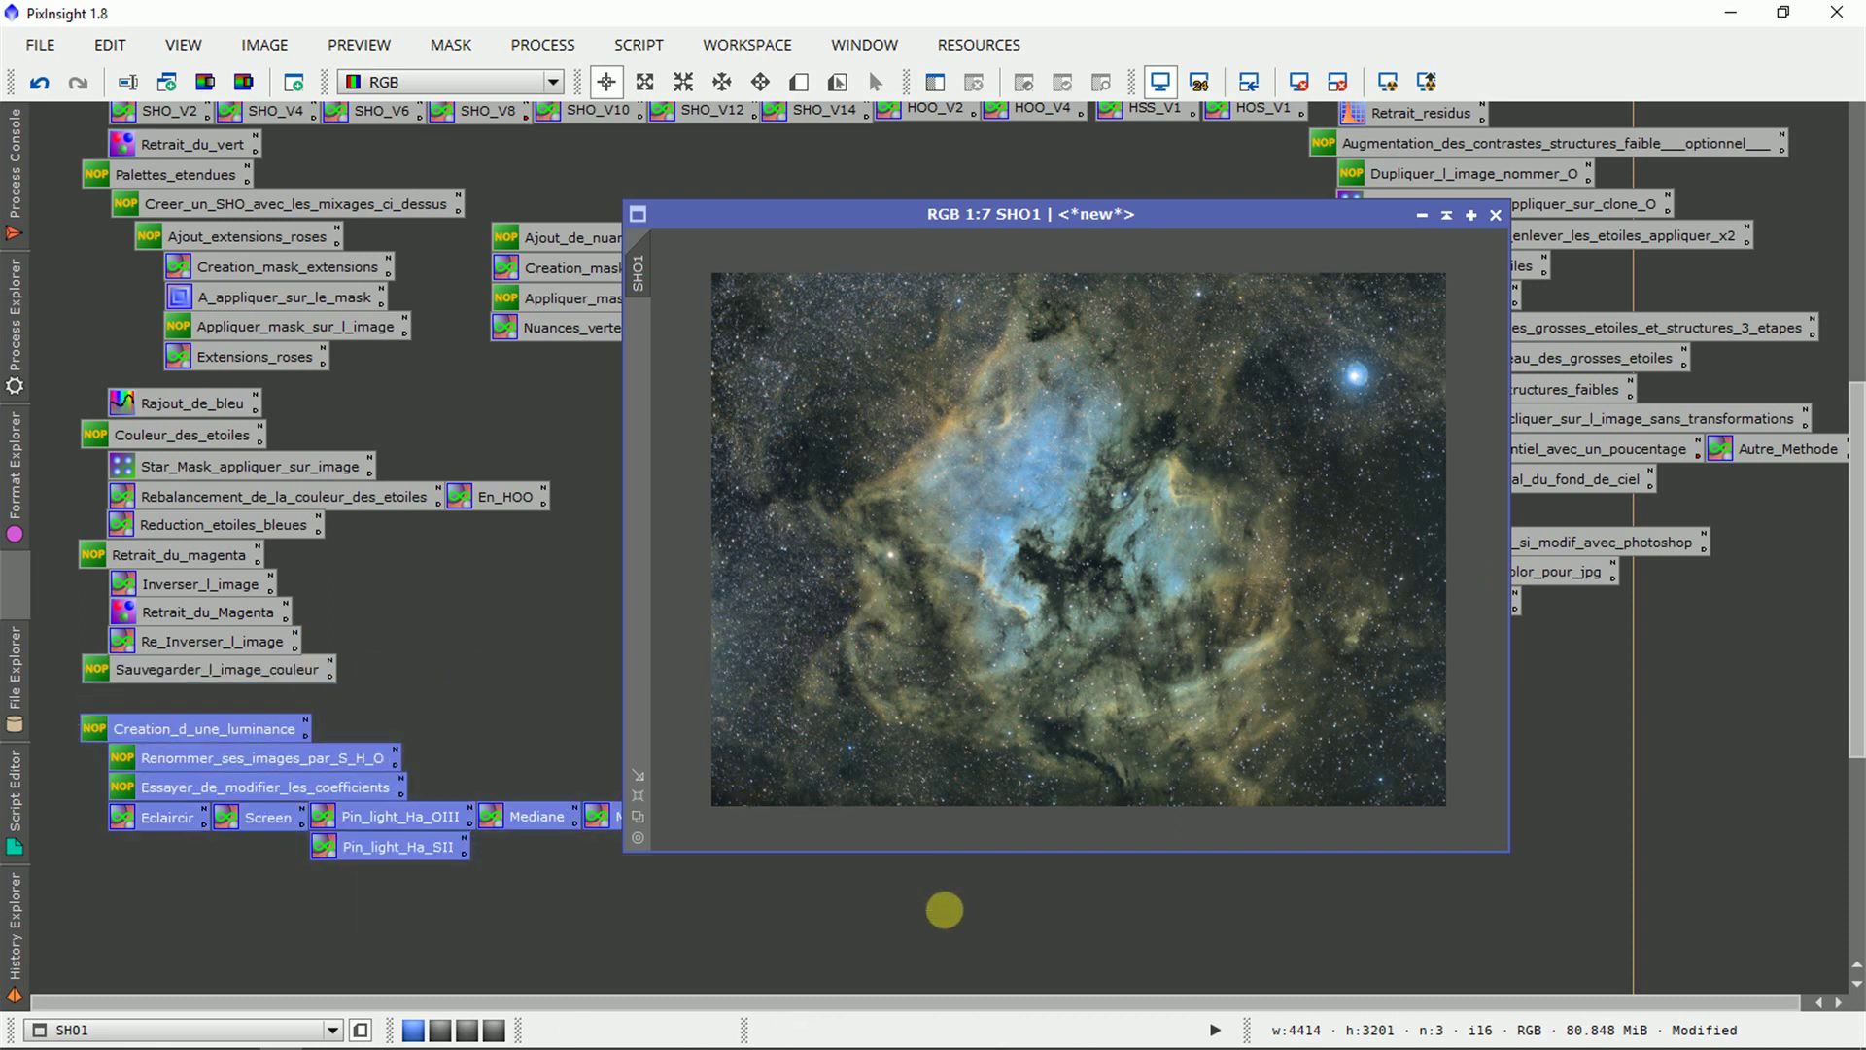
{"action": "left_click_drag", "start_coordinate": [1339, 221], "coordinate": [1318, 181]}
{"action": "scroll", "coordinate": [813, 449], "scroll_direction": "up", "scroll_amount": 7}
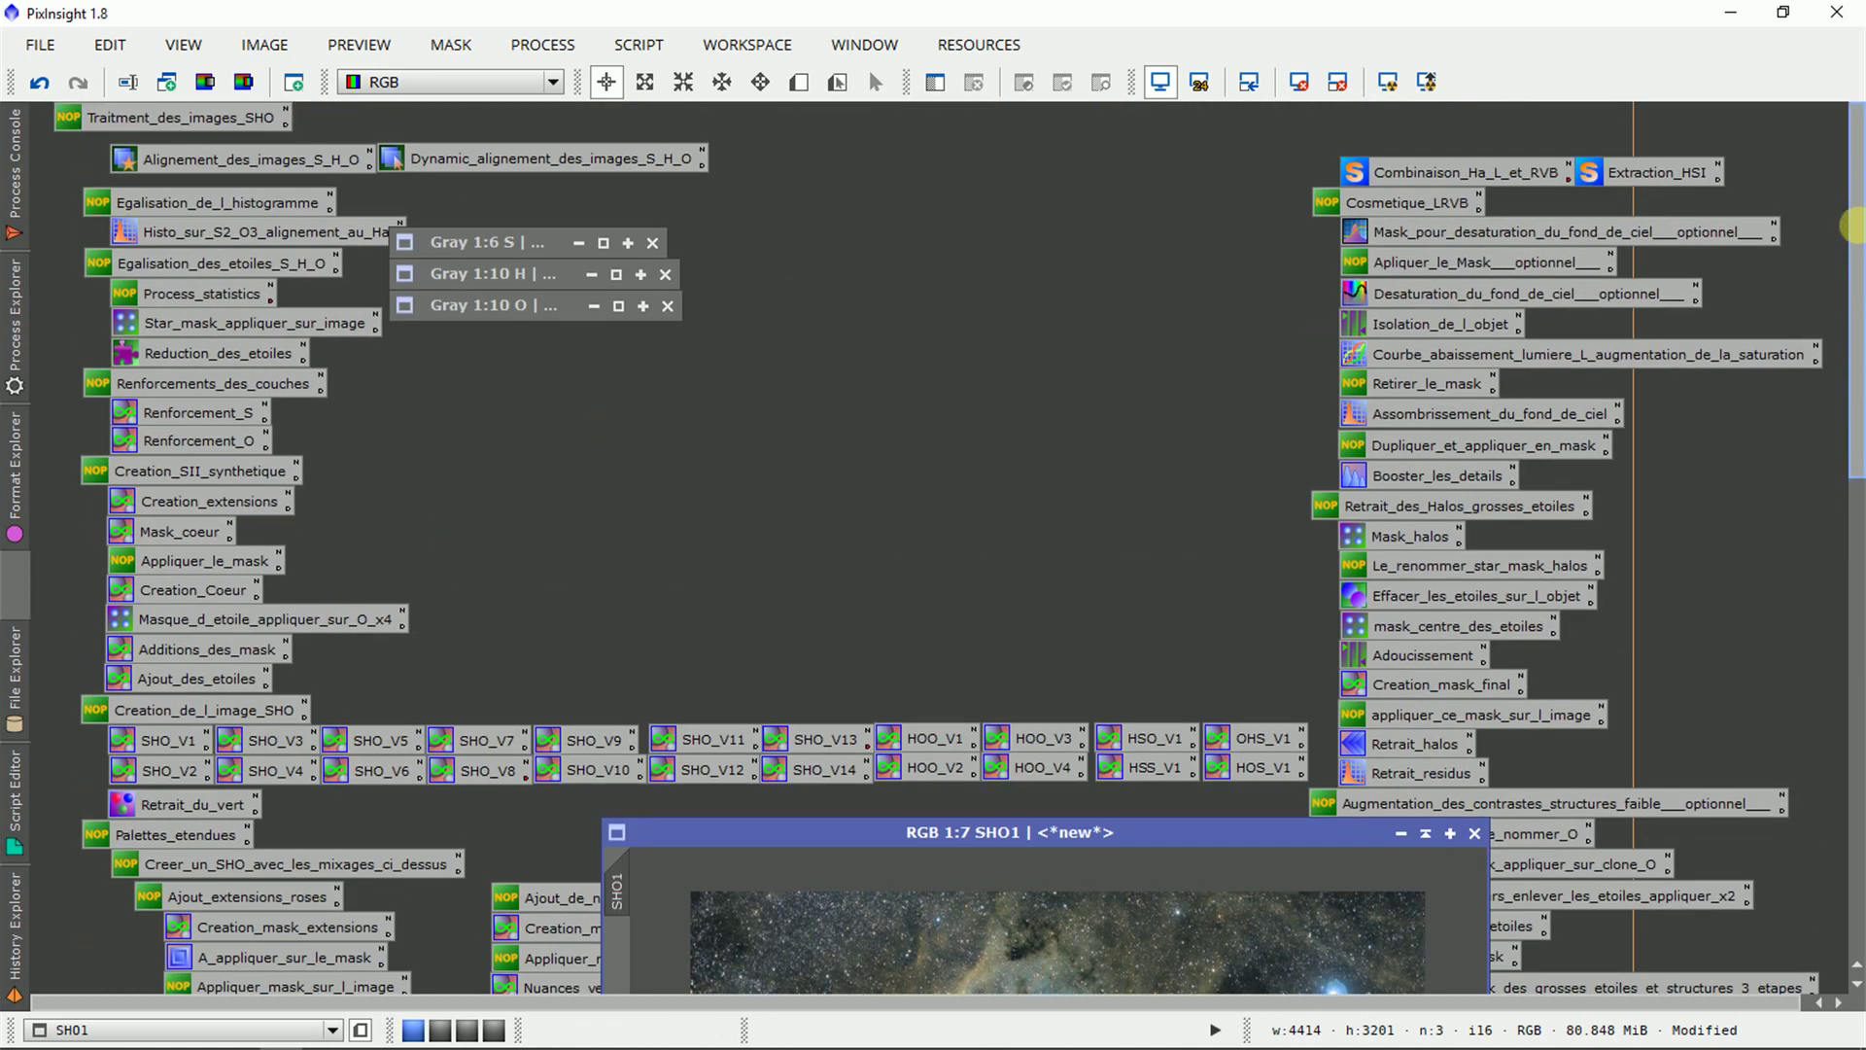
{"action": "left_click_drag", "start_coordinate": [1856, 255], "coordinate": [1857, 563]}
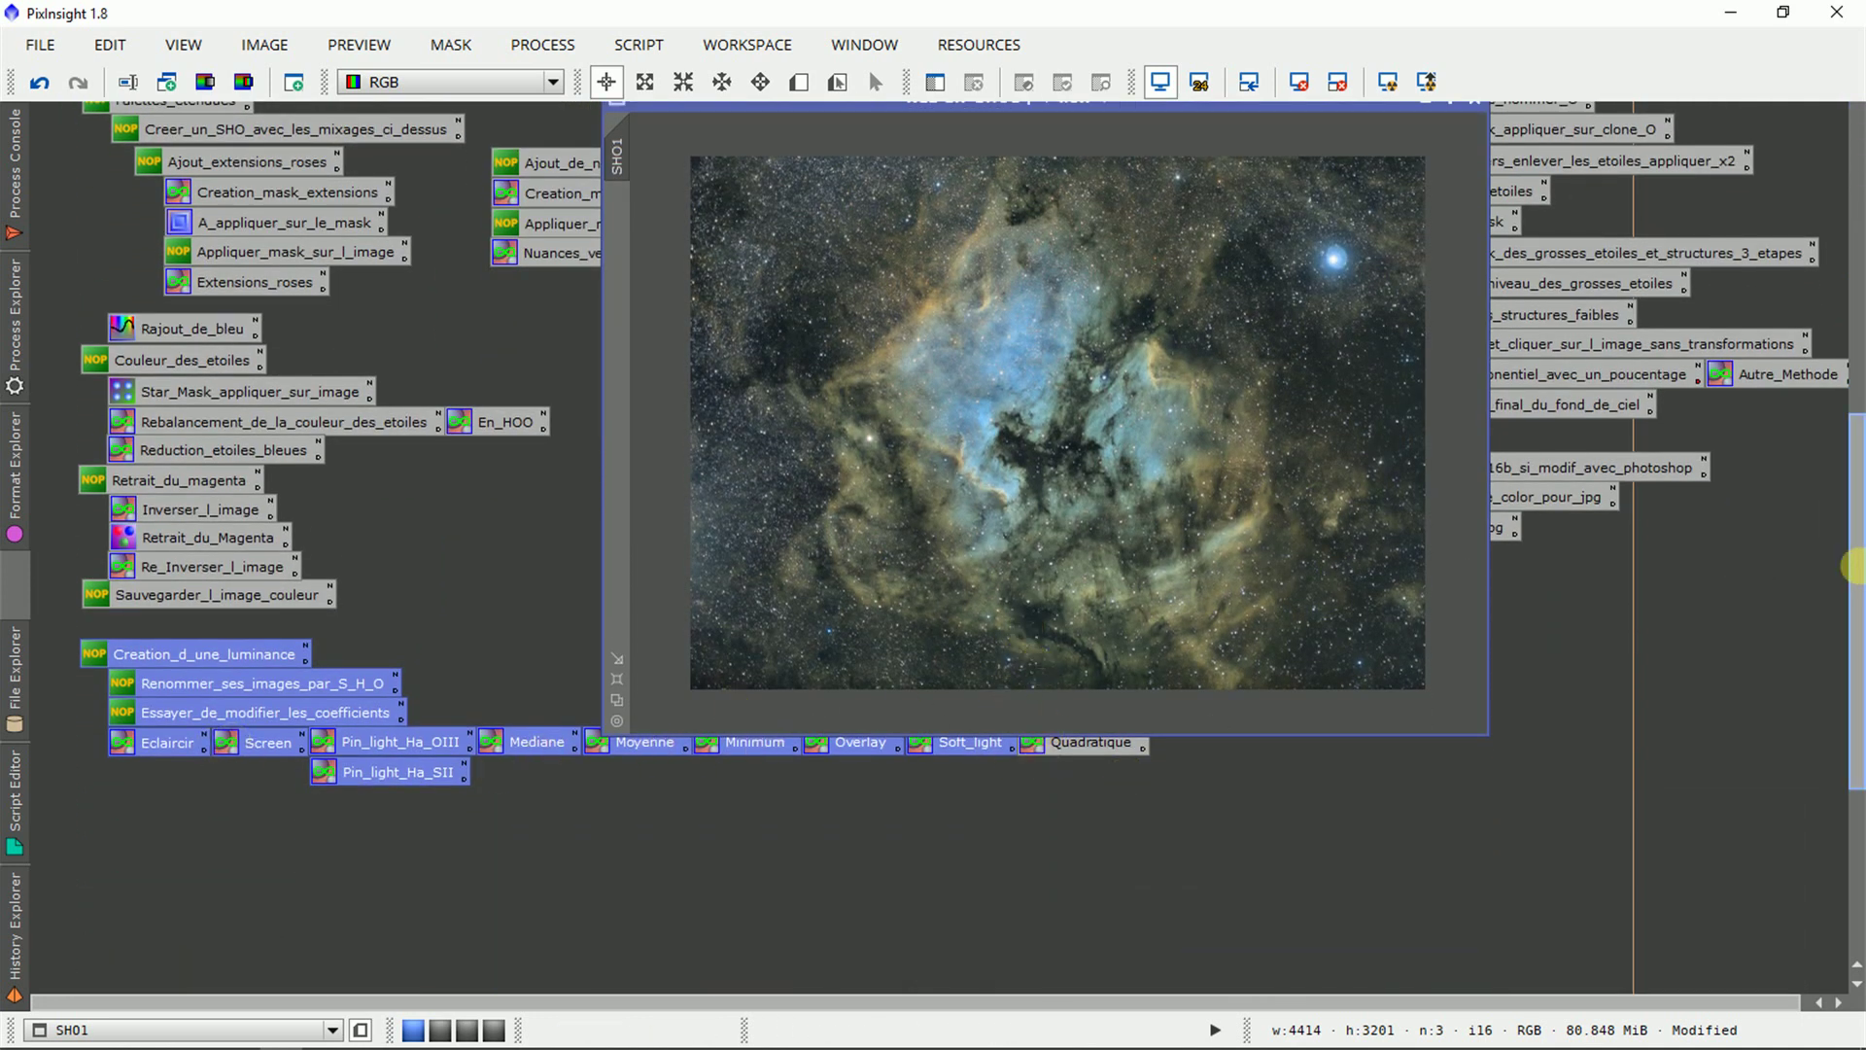
{"action": "left_click_drag", "start_coordinate": [1856, 574], "coordinate": [1857, 465]}
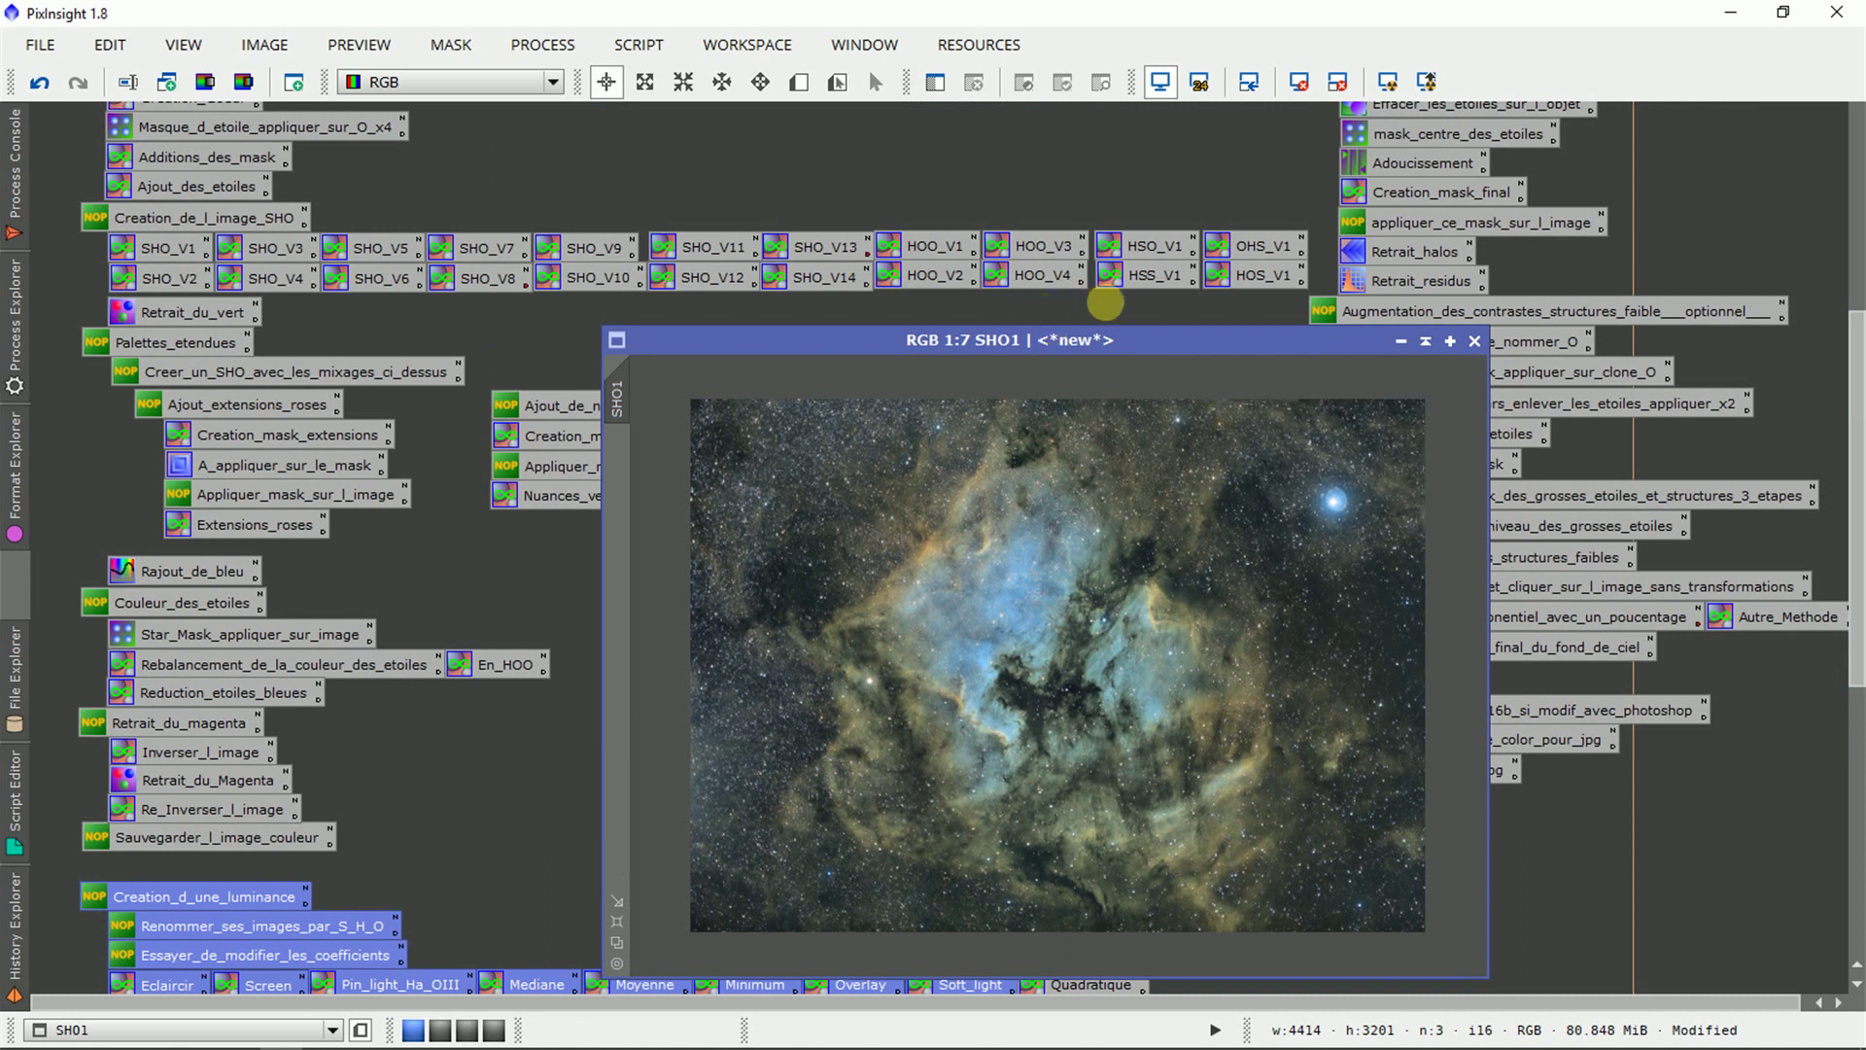
Review the SHO and HOO mixing presets and the Palettes_etendues process icons alongside the repositioned SHO1 image.
{"action": "left_click_drag", "start_coordinate": [1108, 299], "coordinate": [806, 226]}
{"action": "left_click", "coordinate": [982, 265]}
{"action": "left_click_drag", "start_coordinate": [999, 348], "coordinate": [913, 307]}
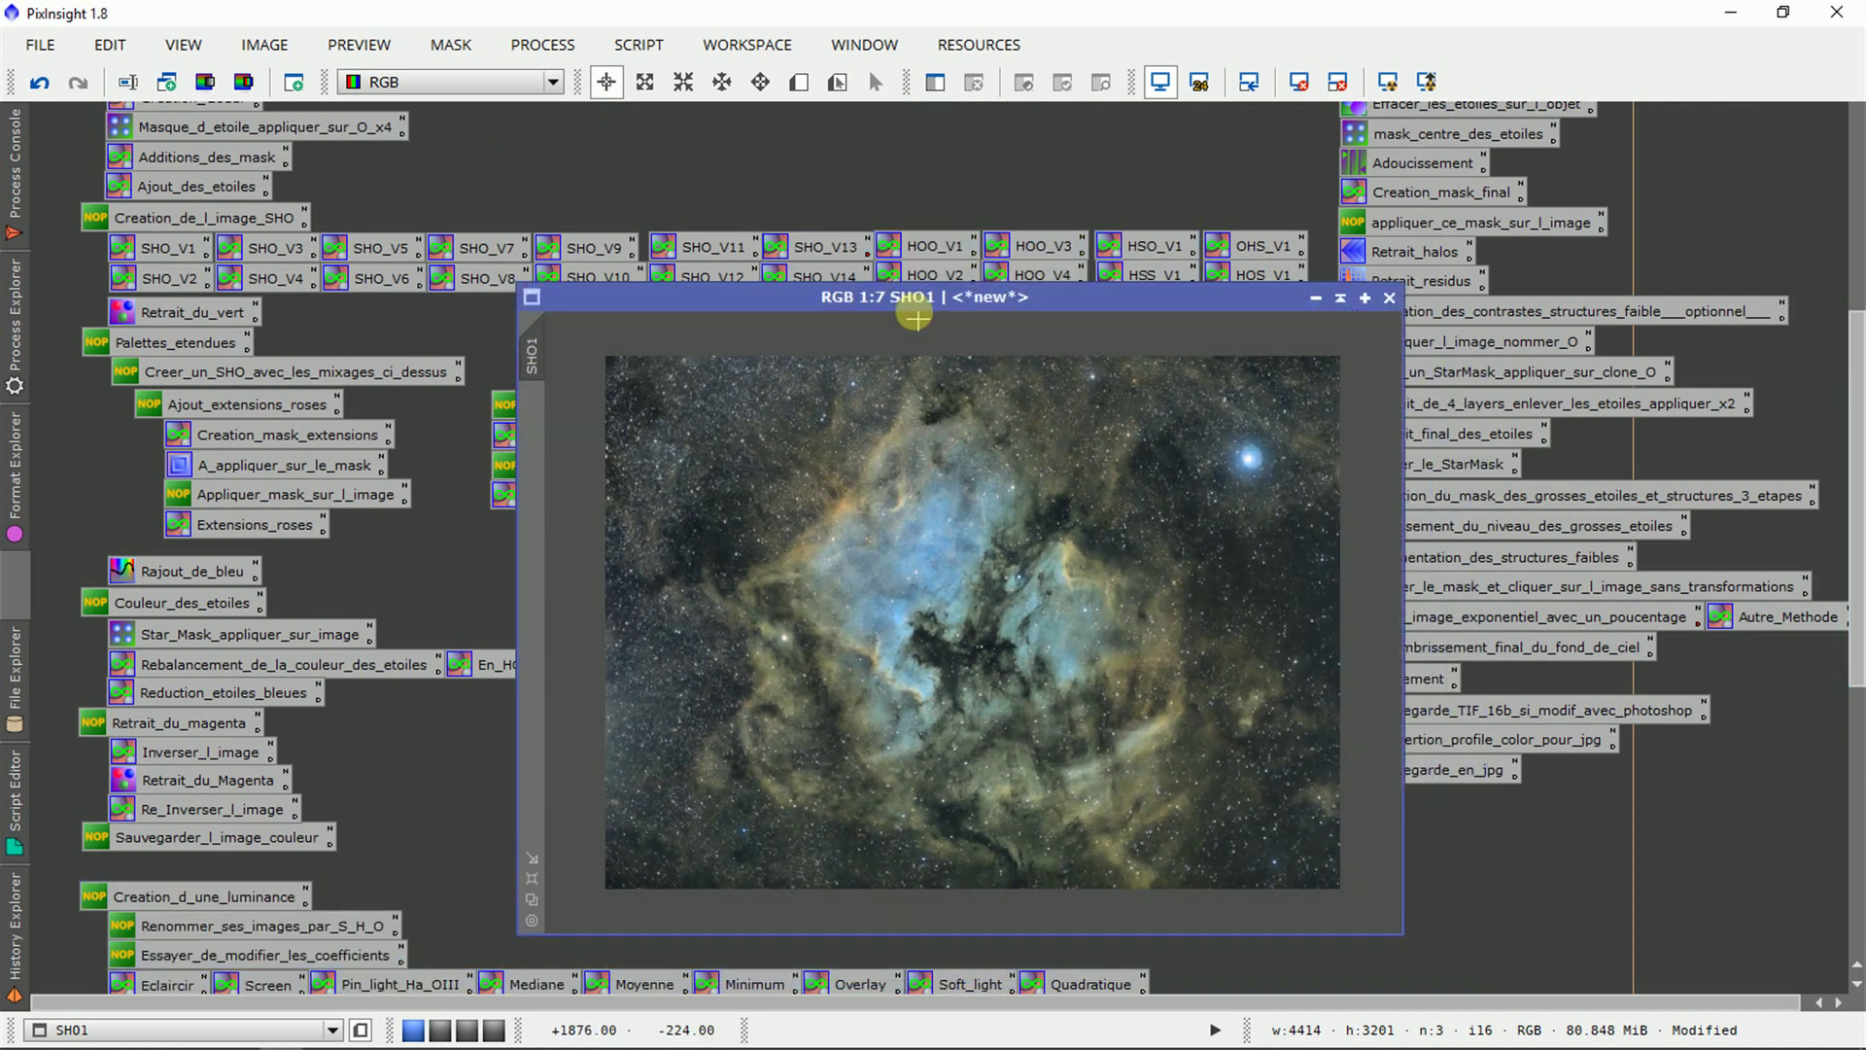
{"action": "scroll", "coordinate": [967, 574], "scroll_direction": "up", "scroll_amount": 1}
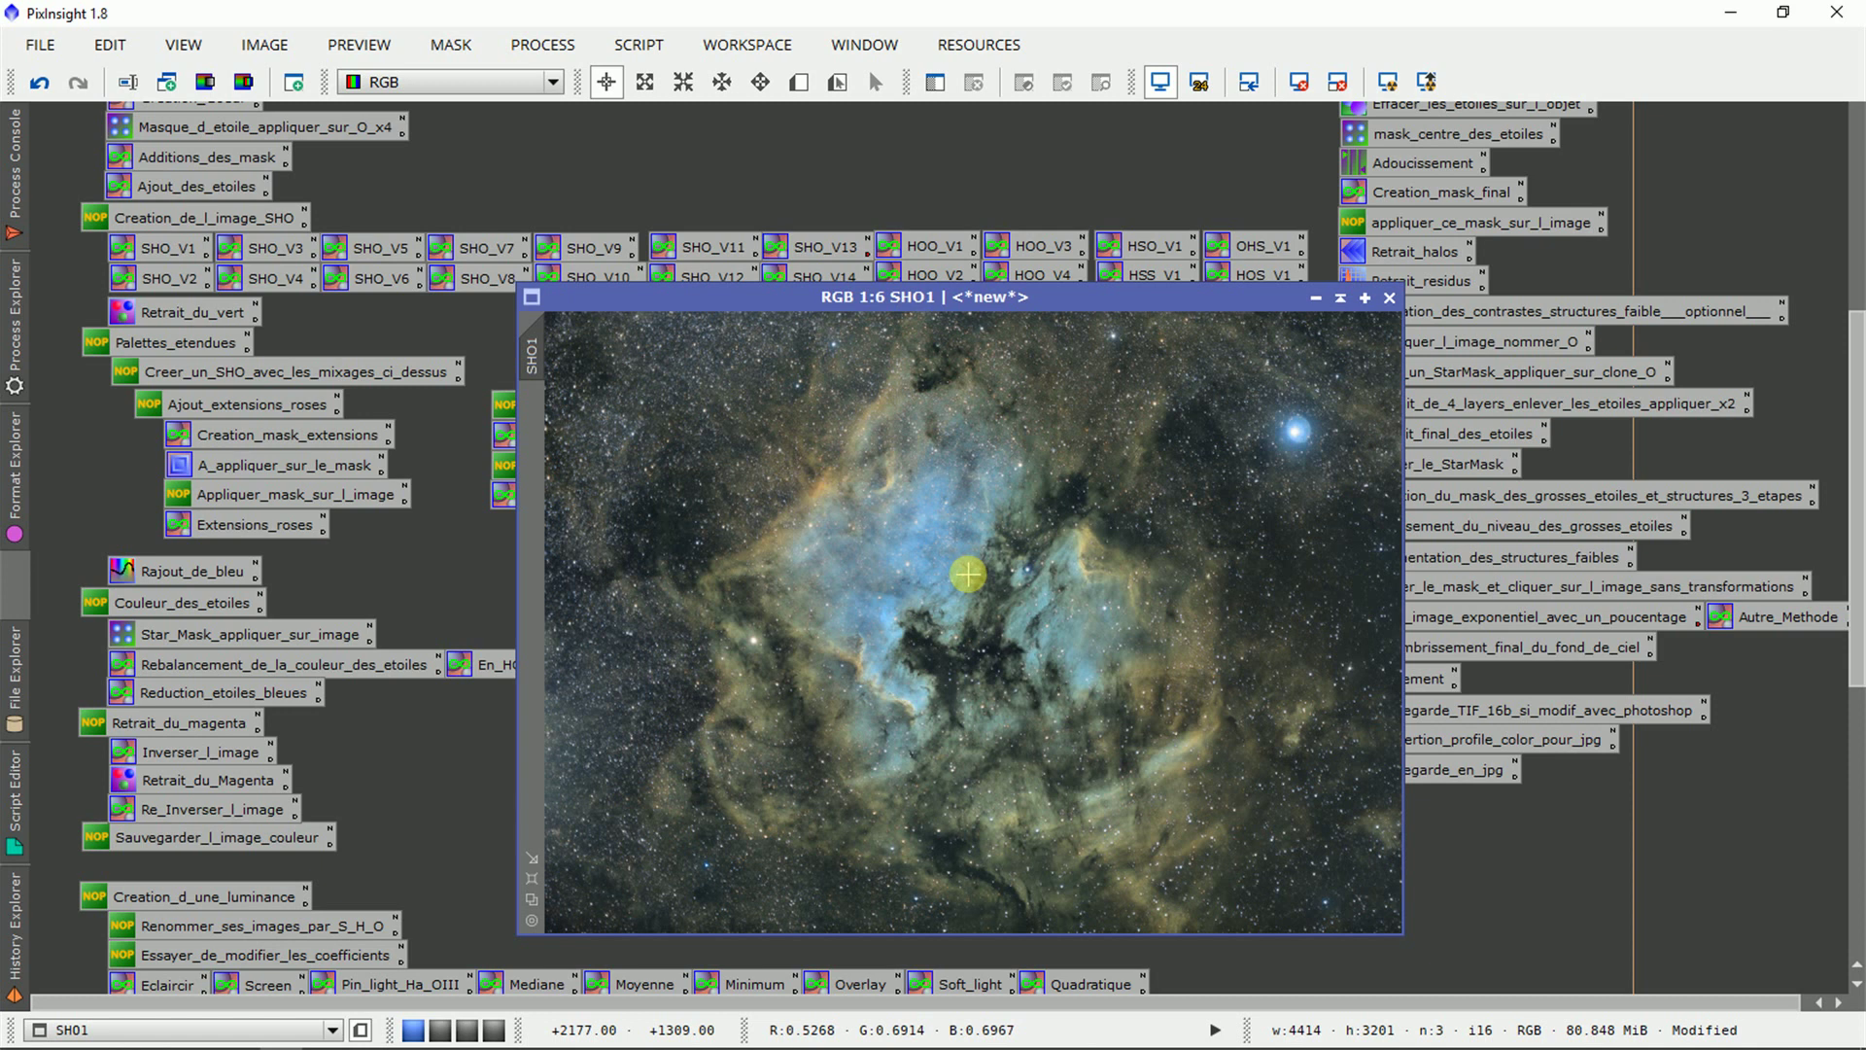
{"action": "left_click_drag", "start_coordinate": [73, 341], "coordinate": [524, 536]}
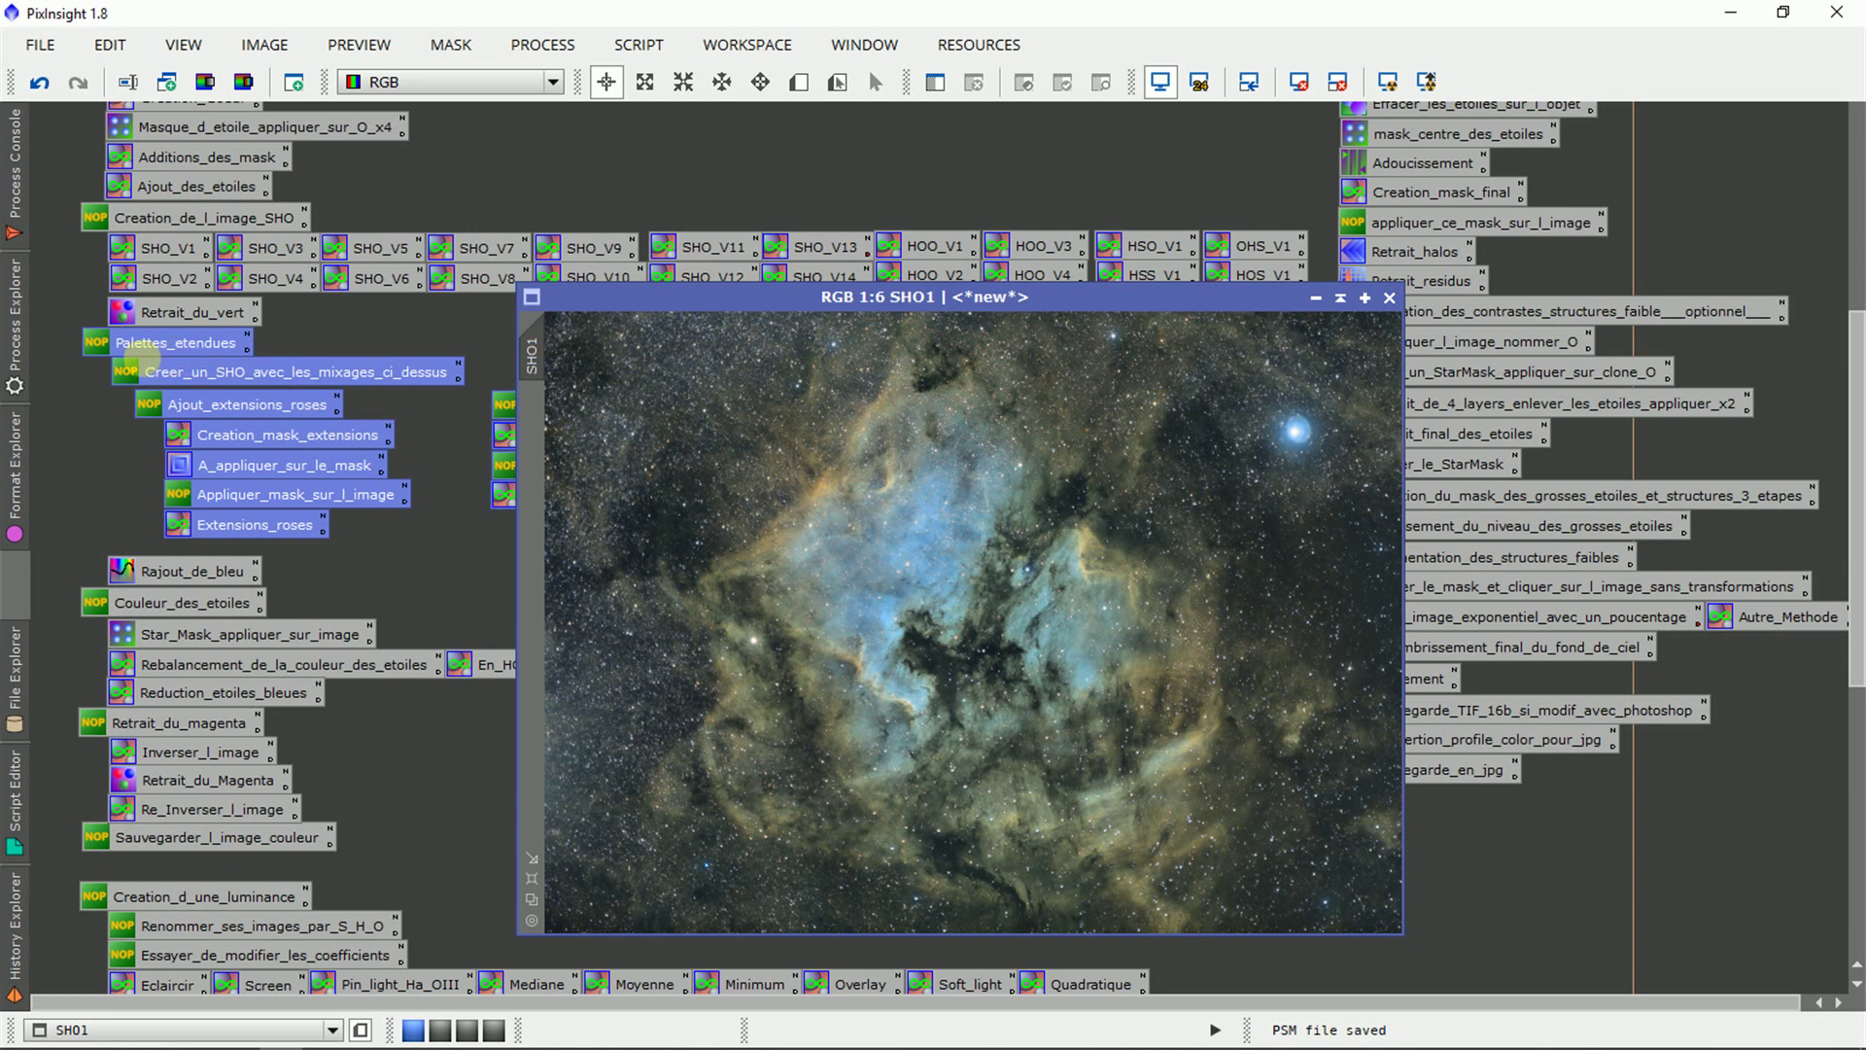
{"action": "left_click", "coordinate": [425, 531]}
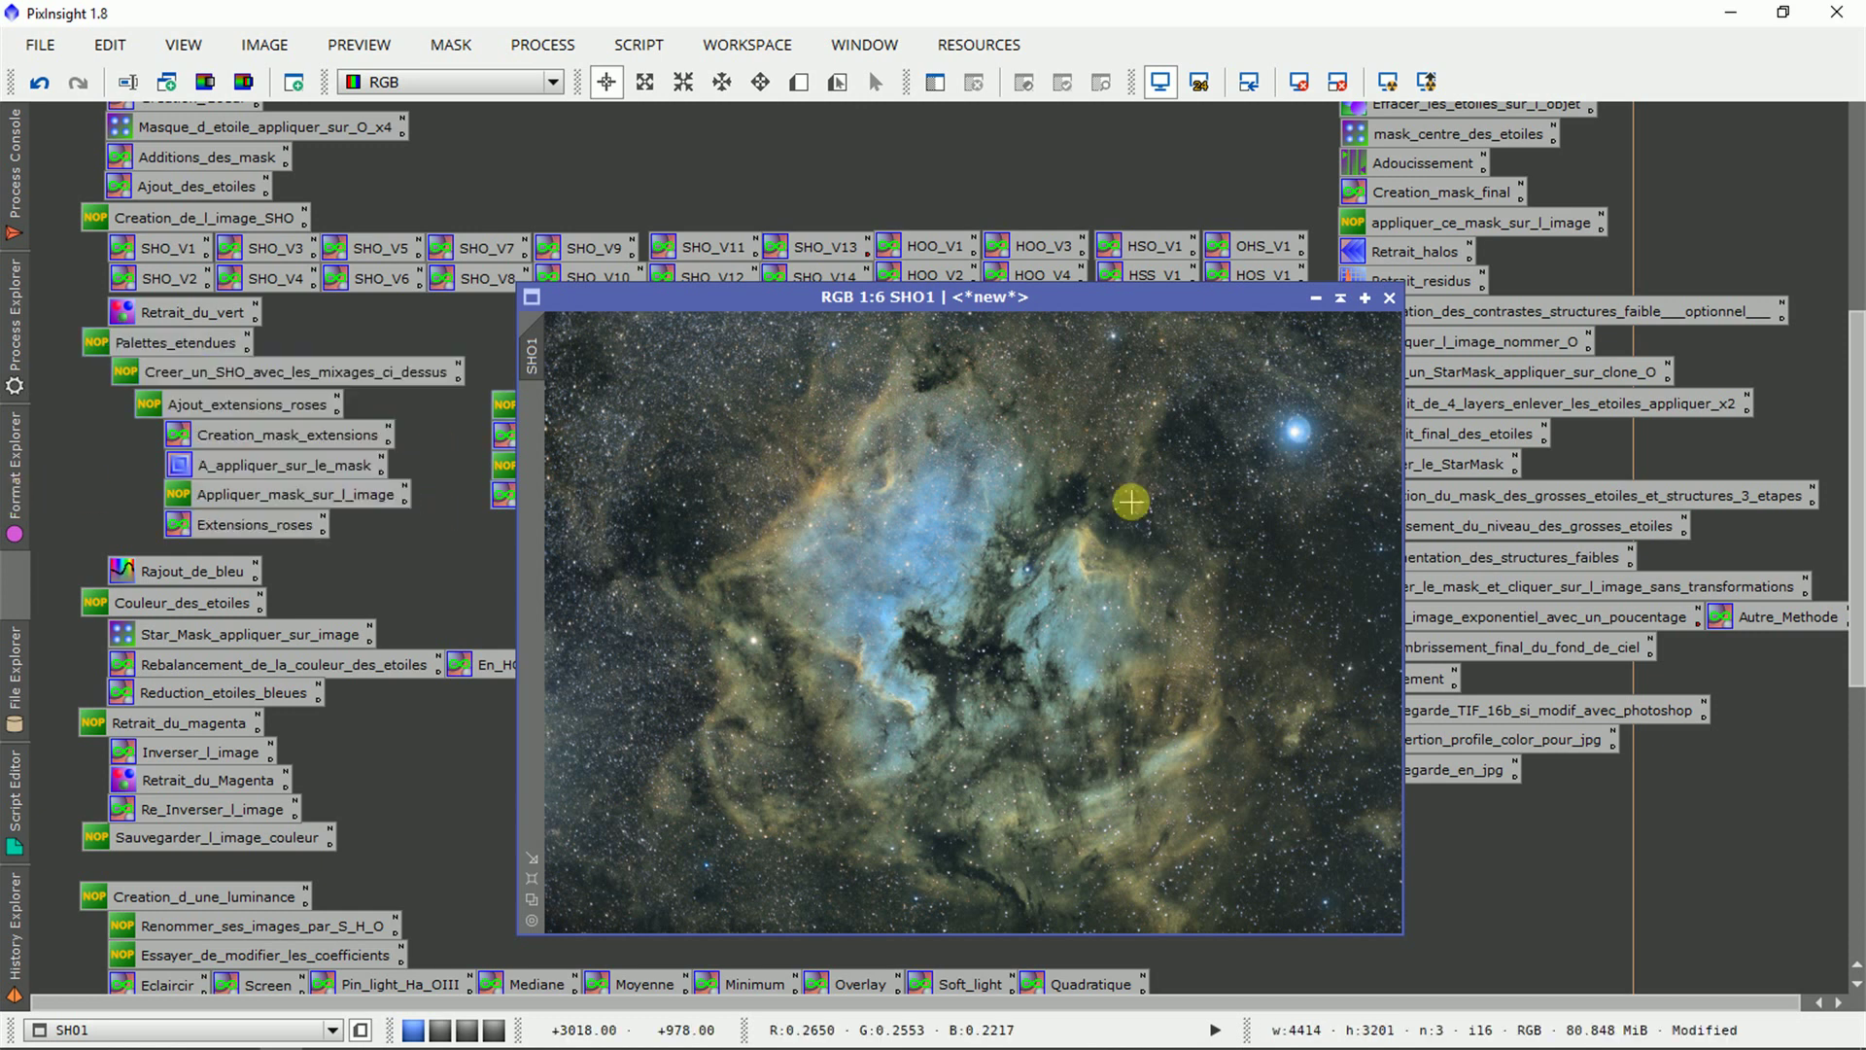
Return to the start of the workflow icons and move the SHO1 window up beneath the S, H and O images.
{"action": "left_click_drag", "start_coordinate": [1854, 427], "coordinate": [1855, 238]}
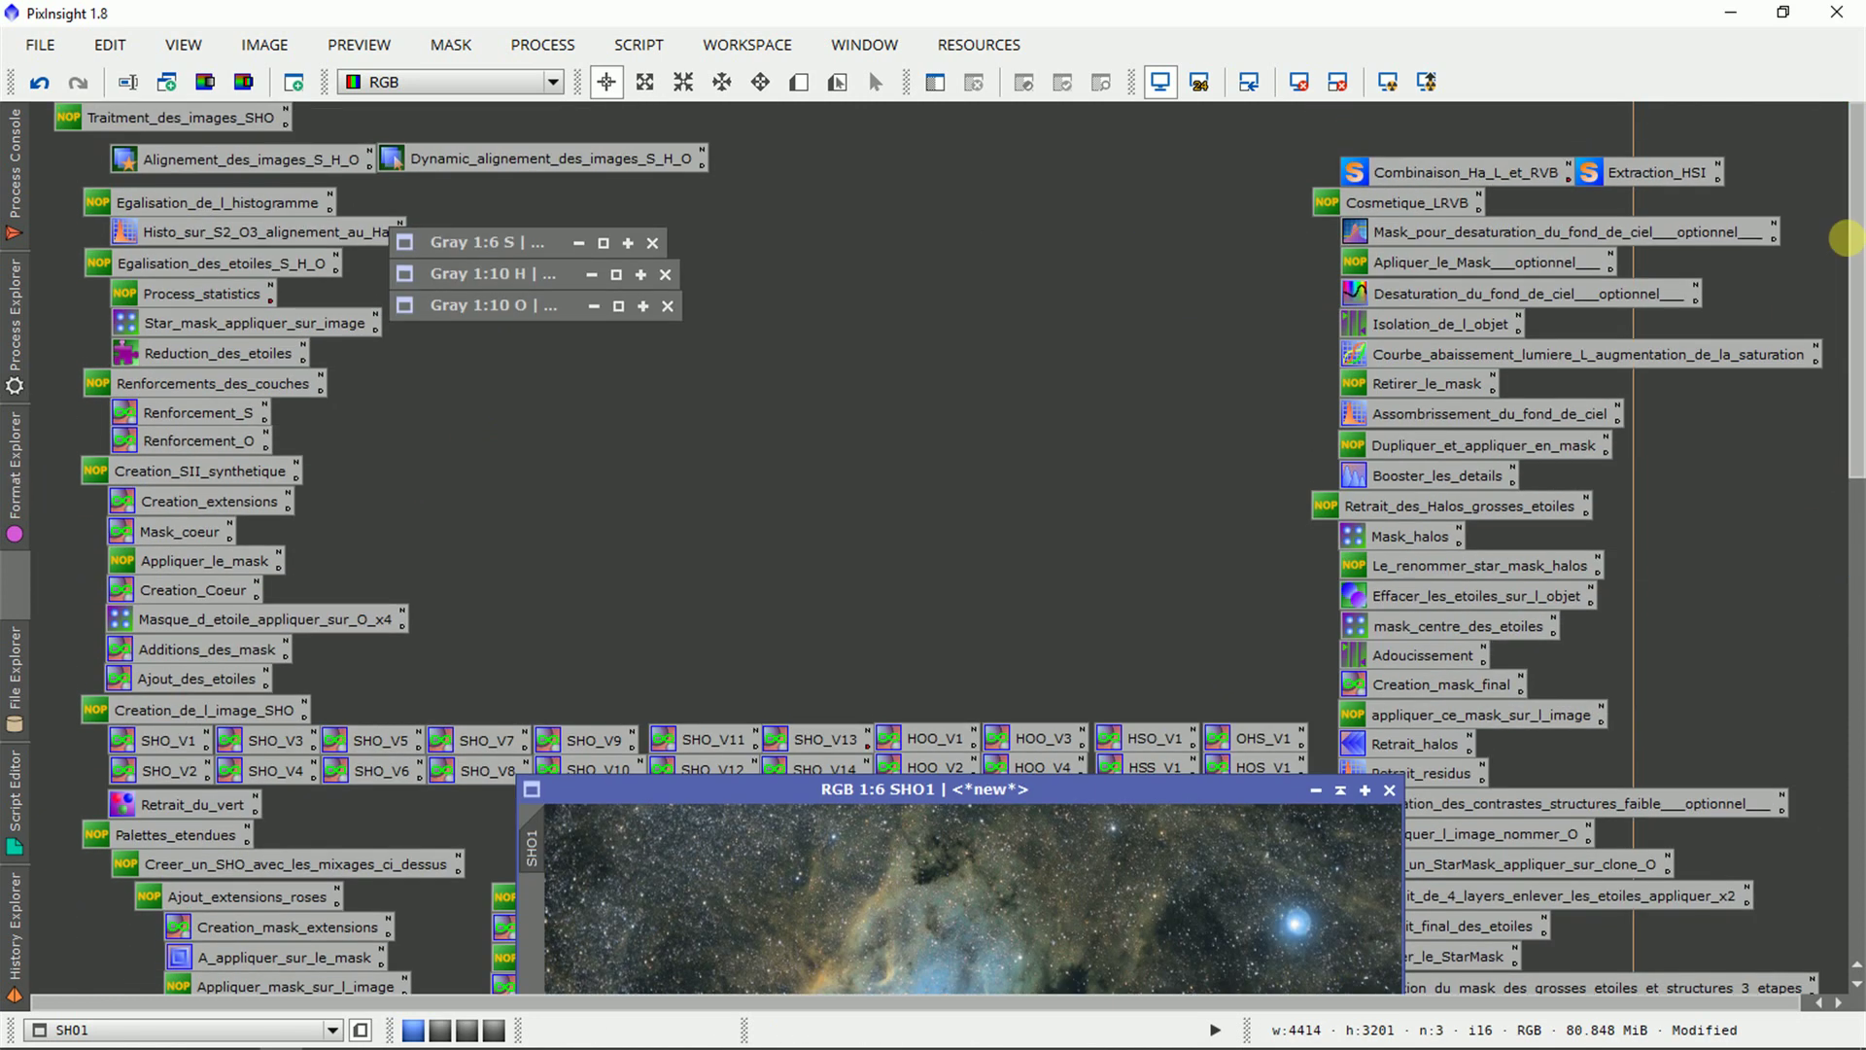
{"action": "left_click_drag", "start_coordinate": [1230, 801], "coordinate": [1209, 454]}
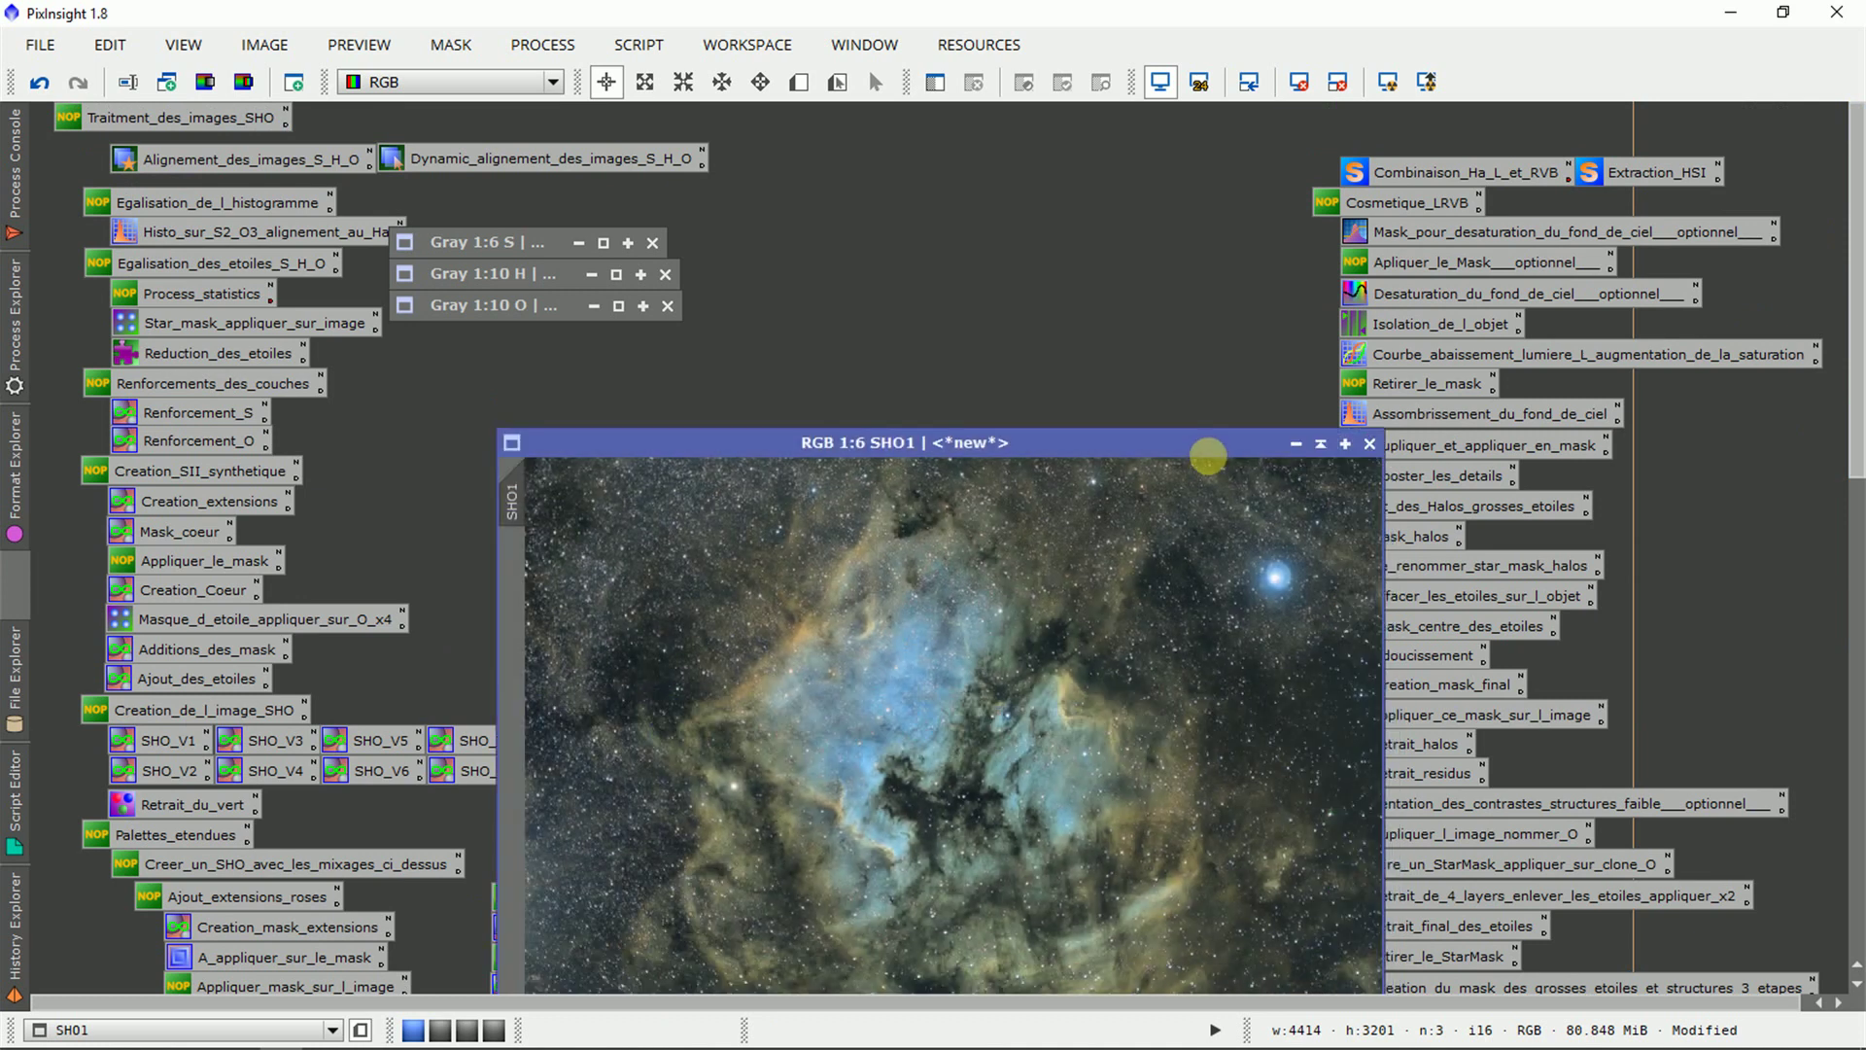